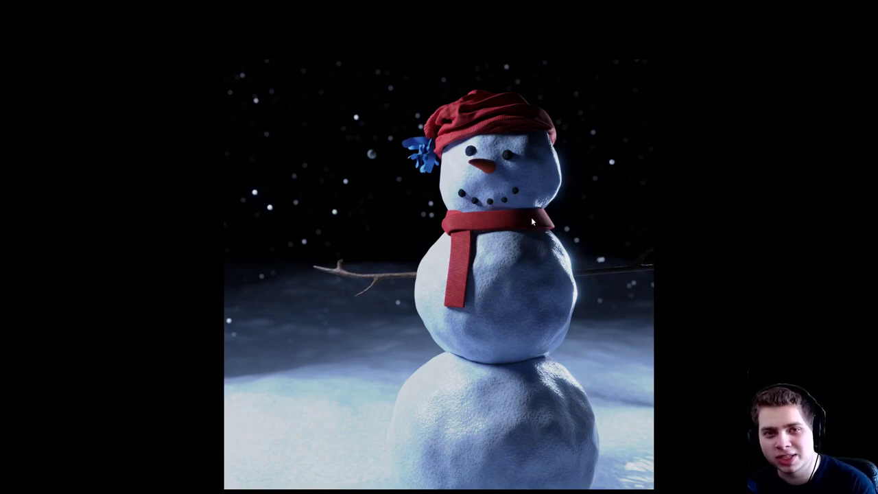
Step: Close the final render image and review the Wood 036 and Fabric 026 texture pages on CC0 Textures
key("Escape")
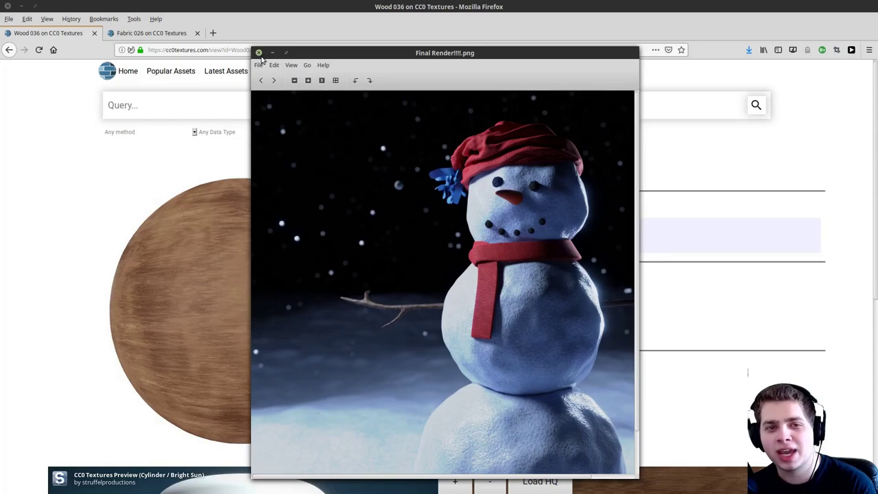
left_click(258, 53)
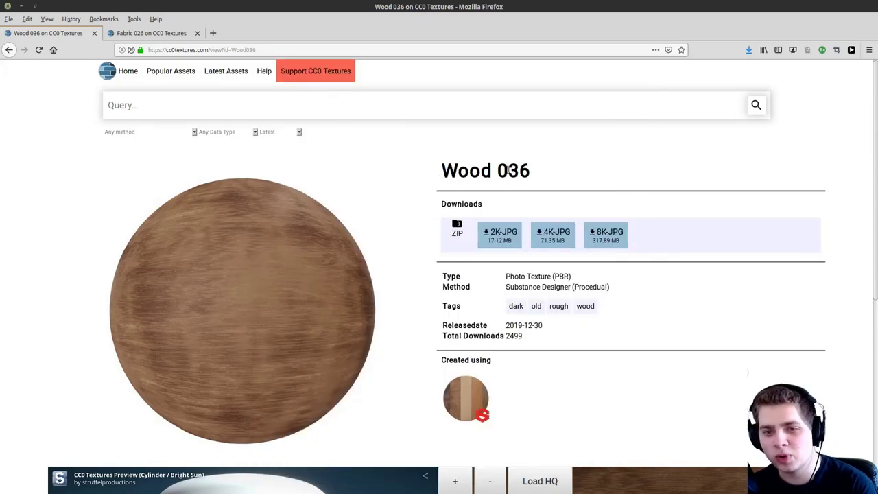
left_click_drag(497, 170, 535, 172)
left_click(491, 154)
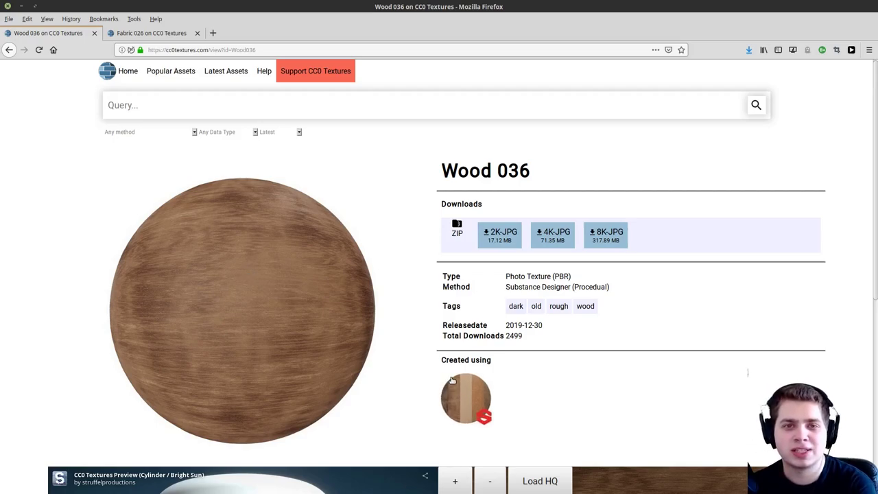
left_click(150, 34)
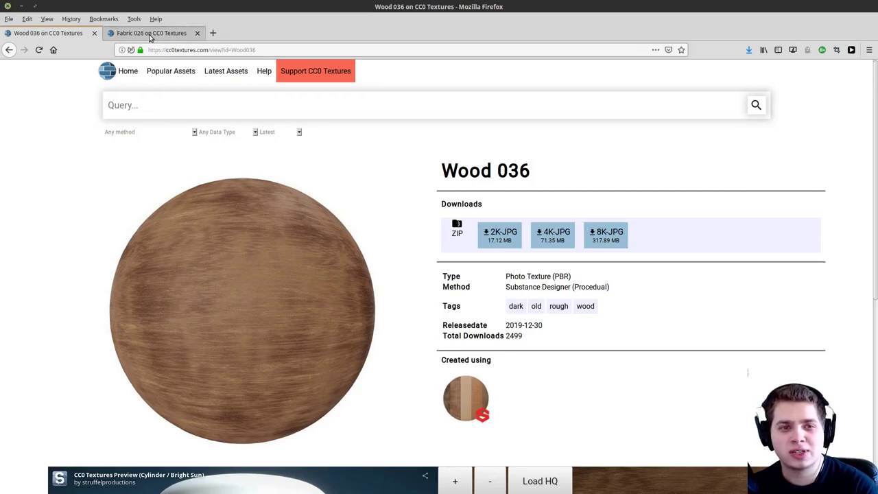
left_click_drag(442, 169, 526, 168)
left_click(529, 168)
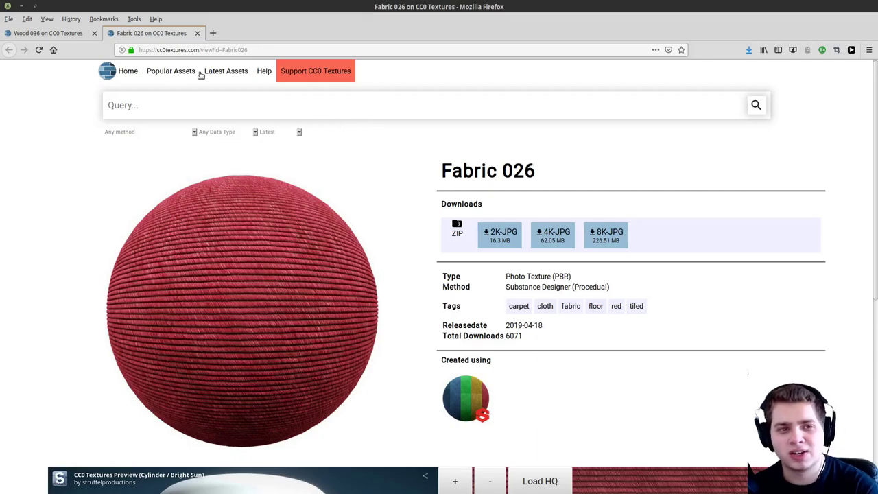
Step: Switch to Blender, dismiss the splash screen and start the Shortcut VUr on-screen key display
left_click(20, 6)
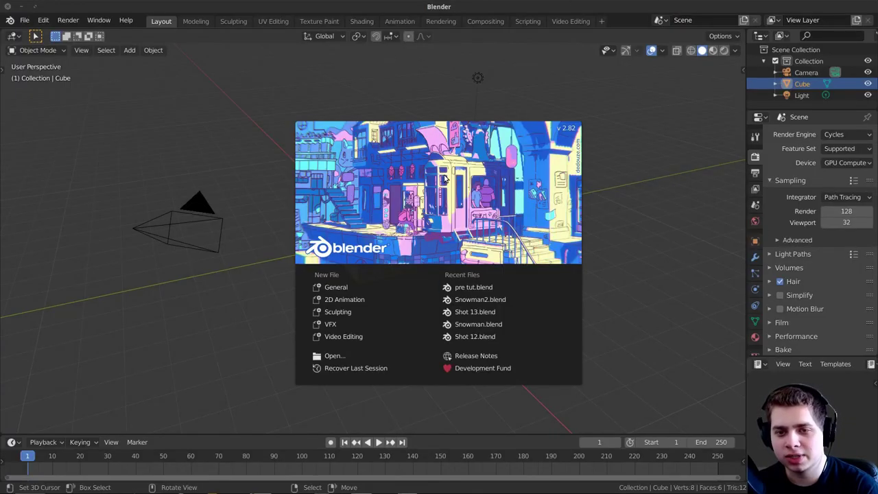
left_click(463, 159)
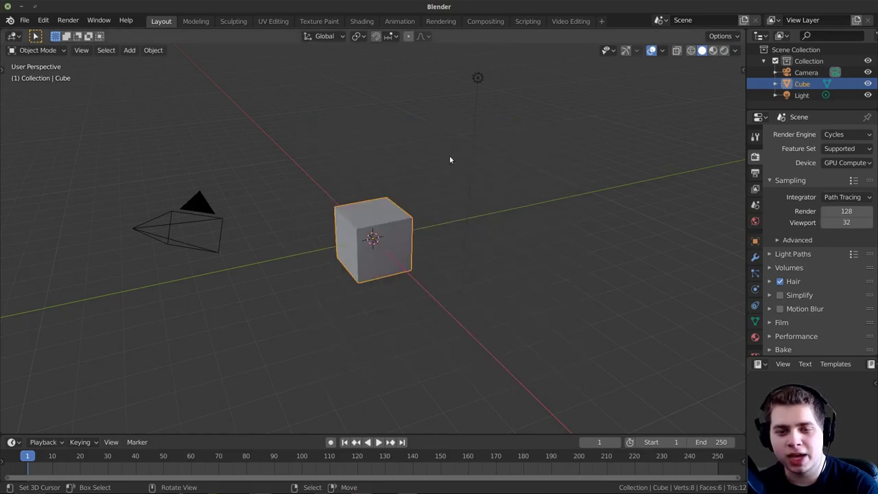
key("n")
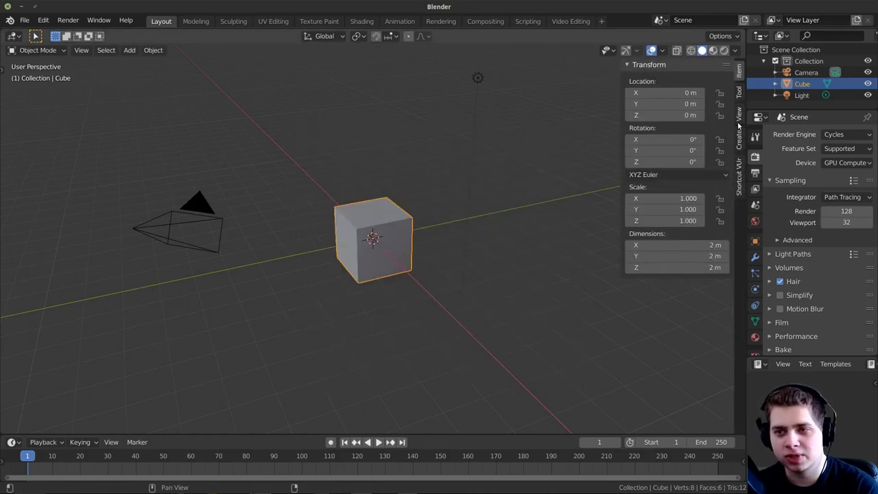
left_click(739, 177)
left_click(667, 81)
key("n")
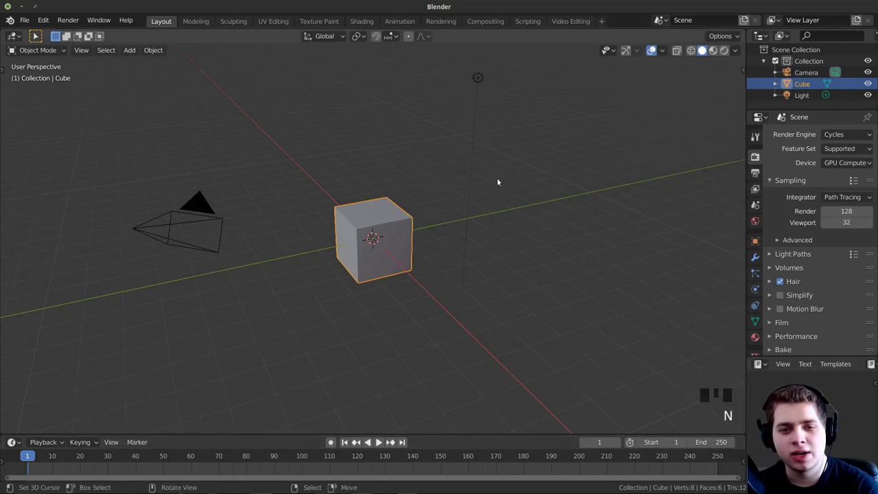
Step: Delete all default objects from the scene: the cube, camera and light
key("alt+a")
key("a")
key("x")
left_click(478, 152)
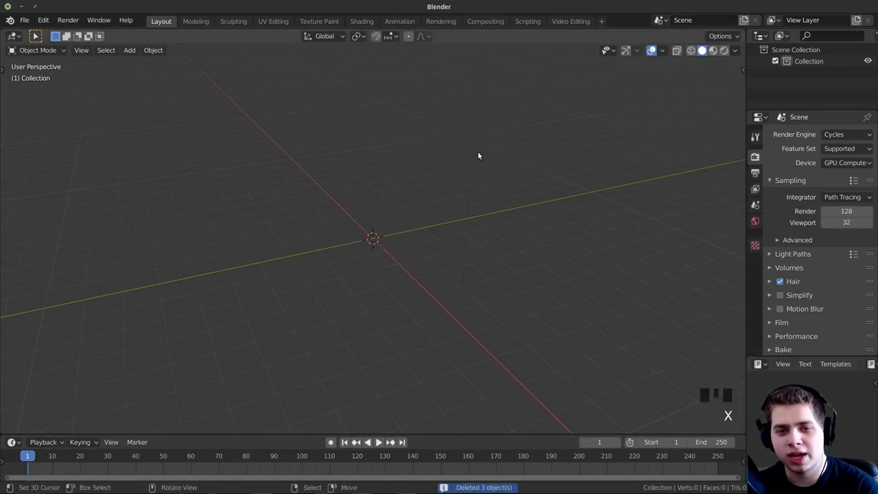
Step: Add an ico sphere at the world origin
key("shift+a")
mouse_move(466, 160)
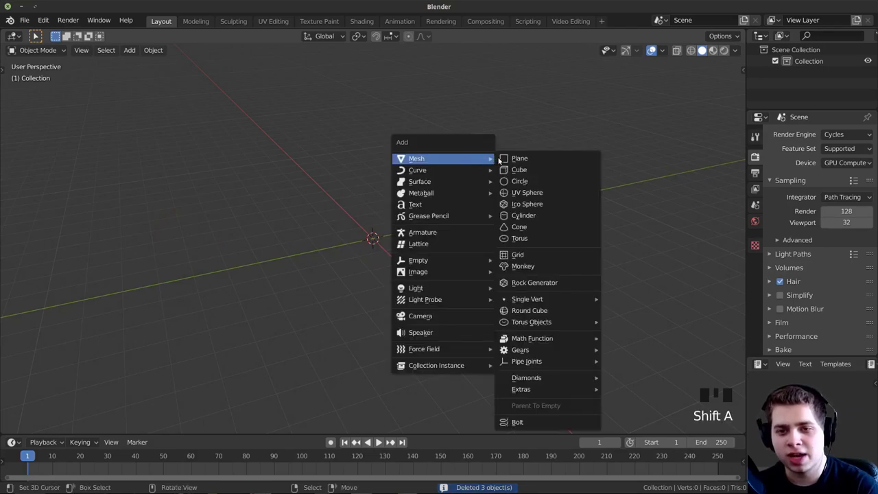
left_click(546, 203)
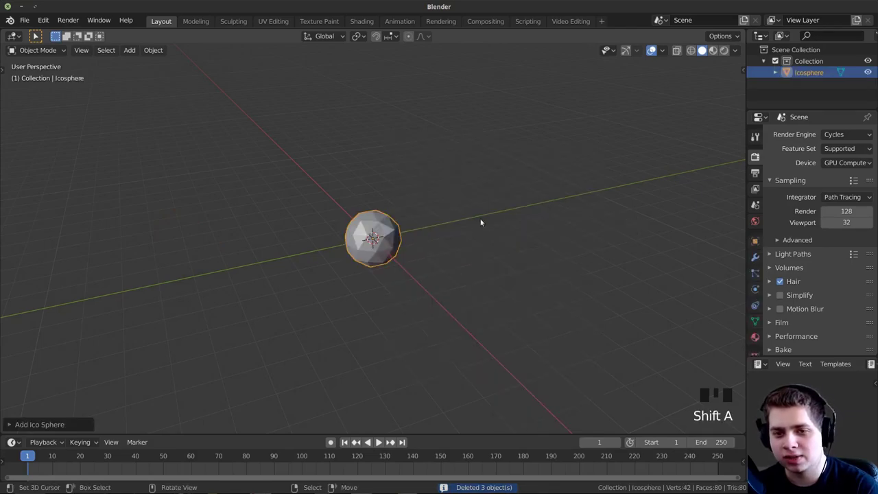
scroll(466, 227, "up", 3)
middle_click_drag(463, 229, 619, 255)
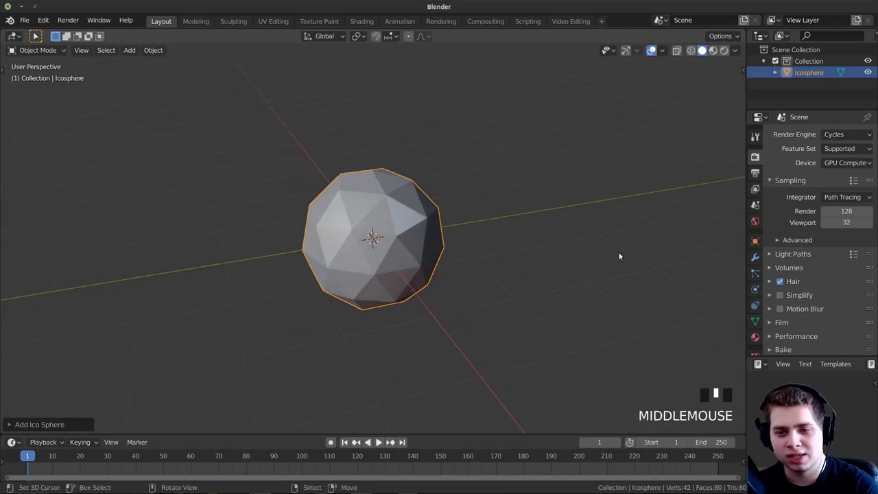
scroll(628, 250, "up", 1)
middle_click_drag(571, 240, 569, 250)
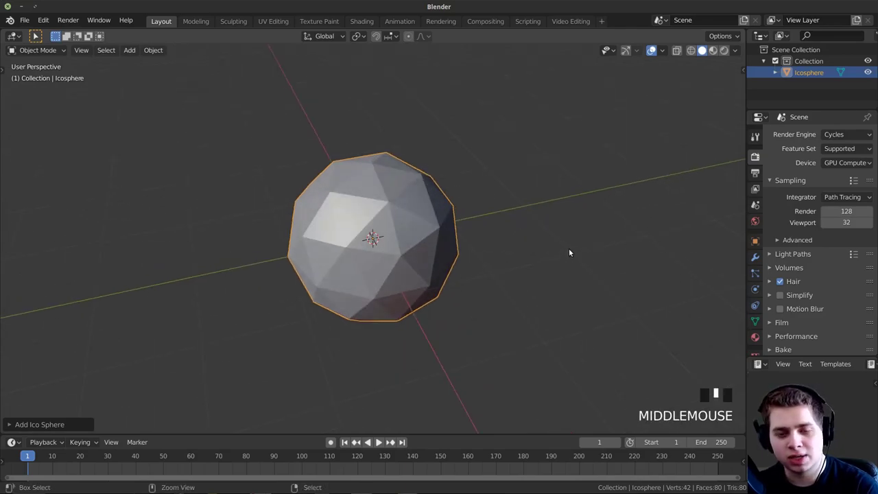
Step: Add a level 2 Subdivision Surface modifier to the icosphere and widen the area showing its settings
key("ctrl+2")
left_click(755, 257)
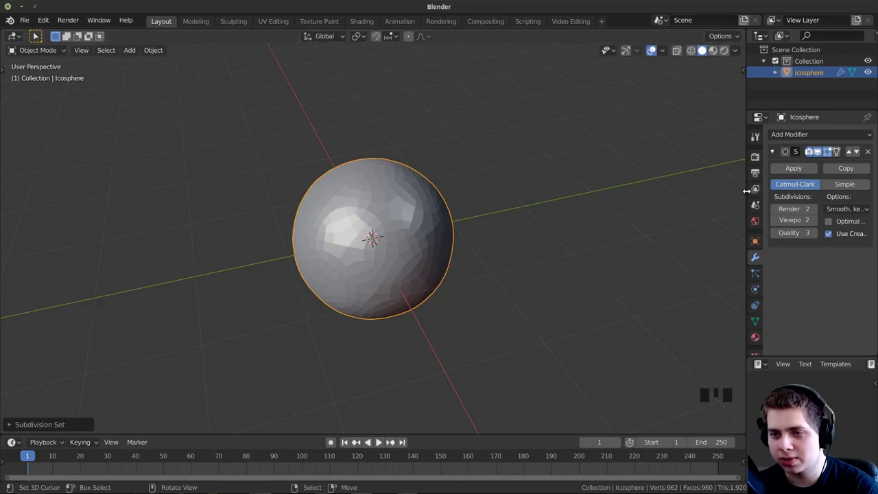
left_click_drag(746, 191, 730, 191)
middle_click_drag(534, 251, 532, 239)
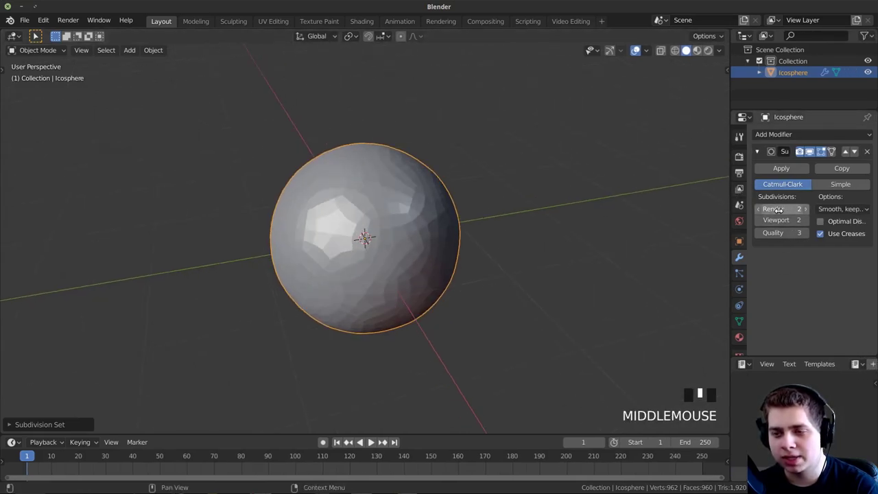
Step: Add a Displace modifier to the icosphere, create a new texture for it and show the texture's settings
left_click(771, 135)
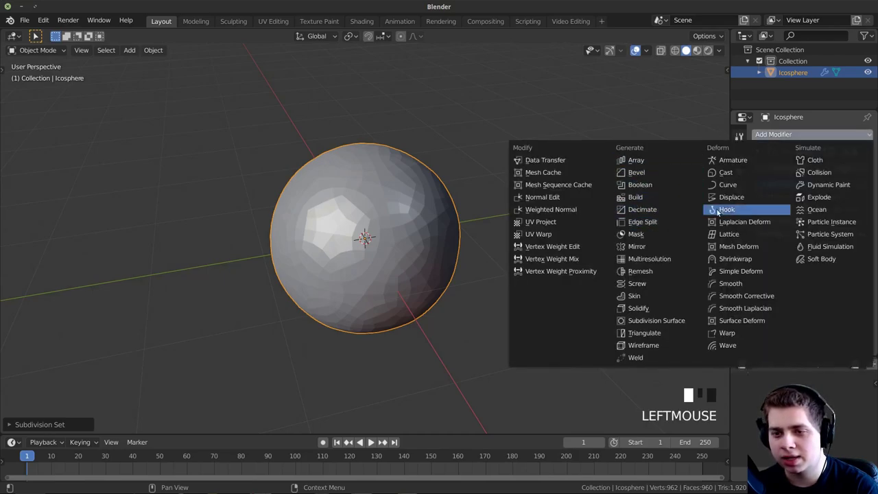
left_click(747, 197)
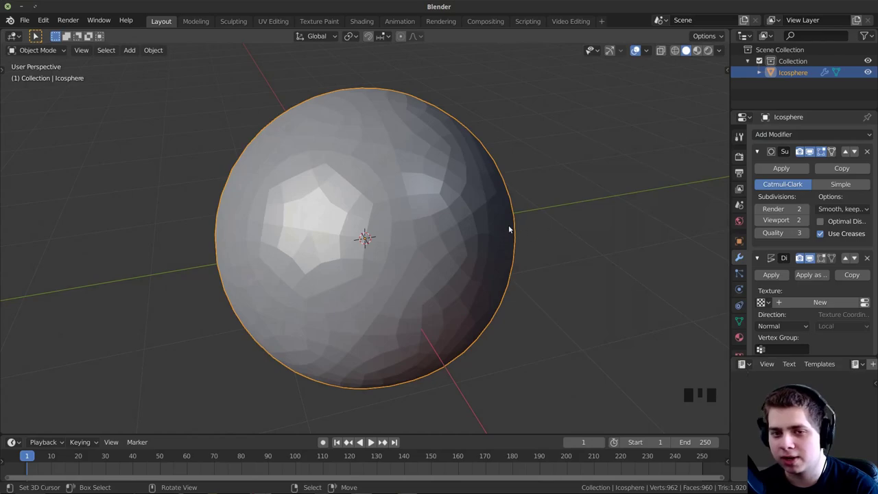
scroll(785, 275, "down", 2)
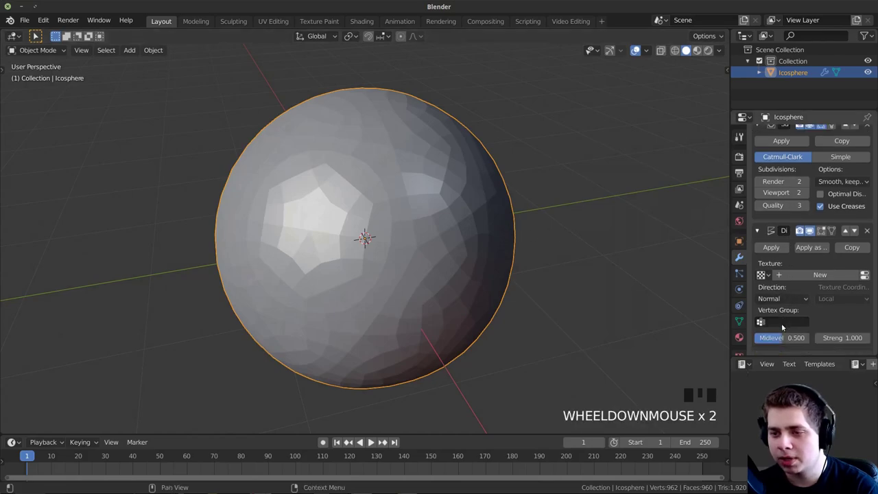
left_click(820, 275)
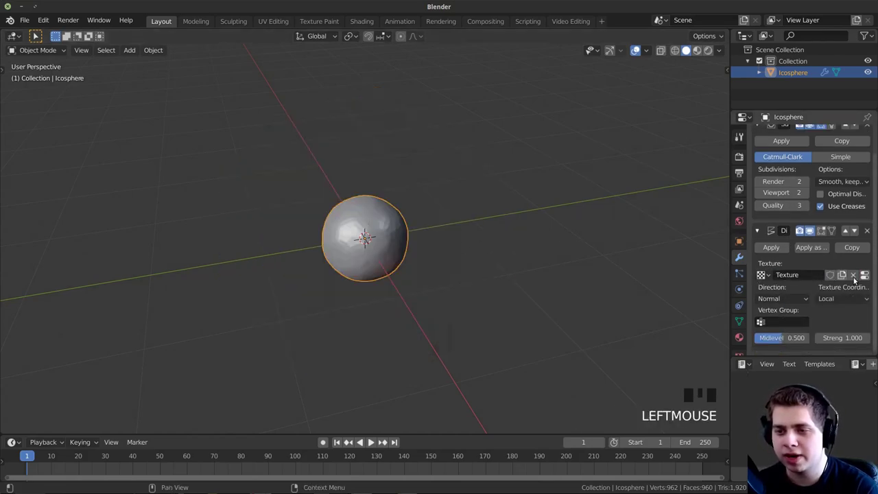
left_click(864, 275)
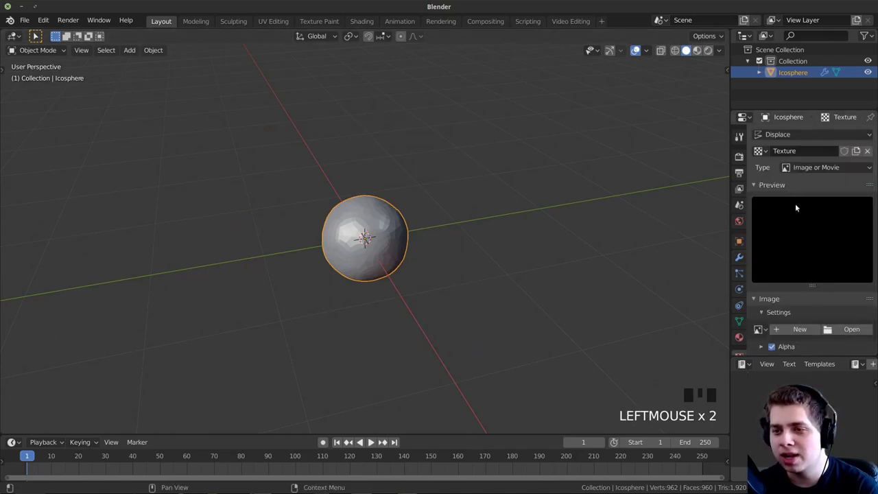
Step: Set the displacement texture's type to Clouds and inspect the deformed icosphere
left_click(788, 168)
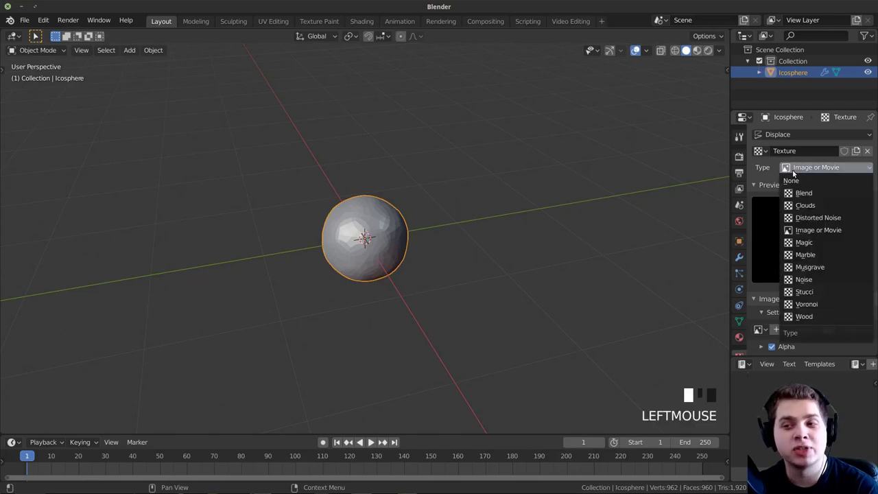
left_click(805, 205)
scroll(461, 262, "up", 1)
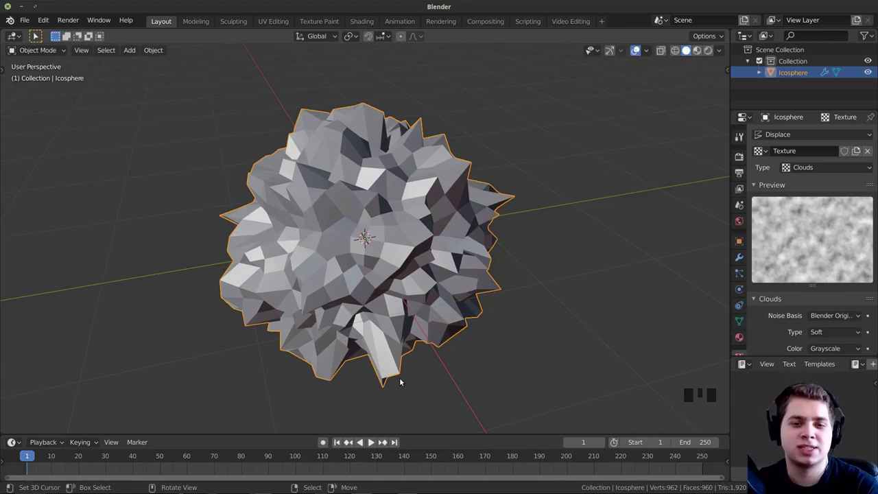
middle_click(373, 421)
middle_click_drag(383, 404, 453, 329)
middle_click_drag(453, 329, 430, 300)
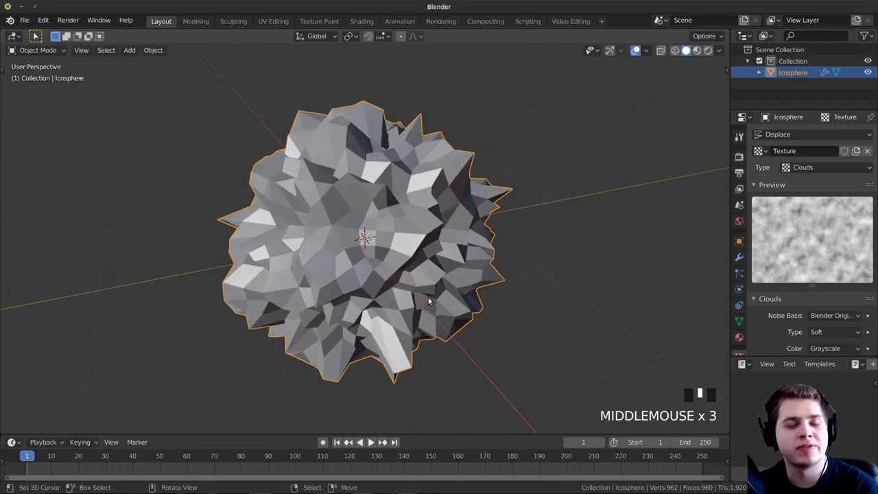
middle_click_drag(403, 236, 460, 240)
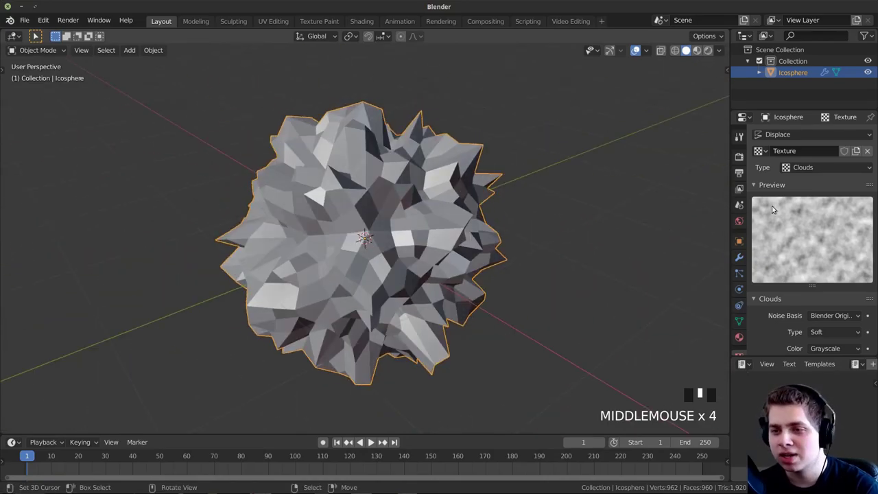
Step: Set the Clouds texture's size to 0.22
scroll(799, 199, "down", 3)
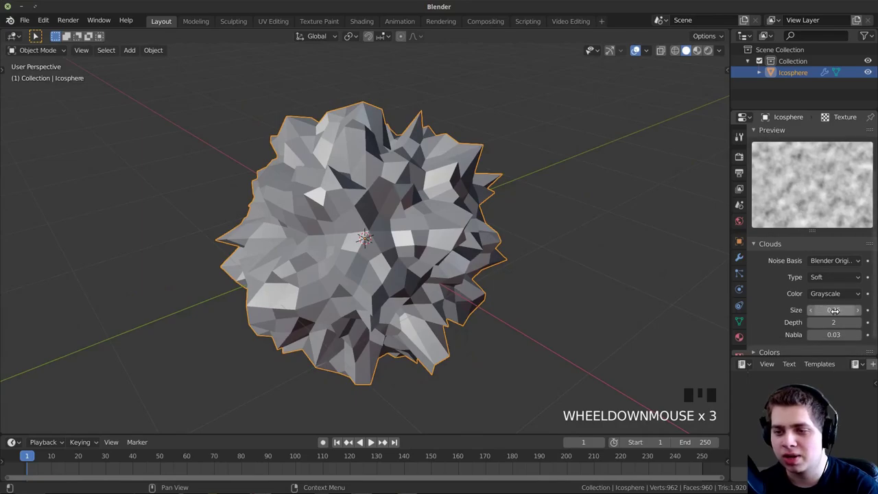
left_click(834, 310)
mouse_move(834, 310)
left_mouse_down()
mouse_move(861, 310)
mouse_move(848, 310)
left_mouse_up()
middle_click_drag(661, 267, 645, 275)
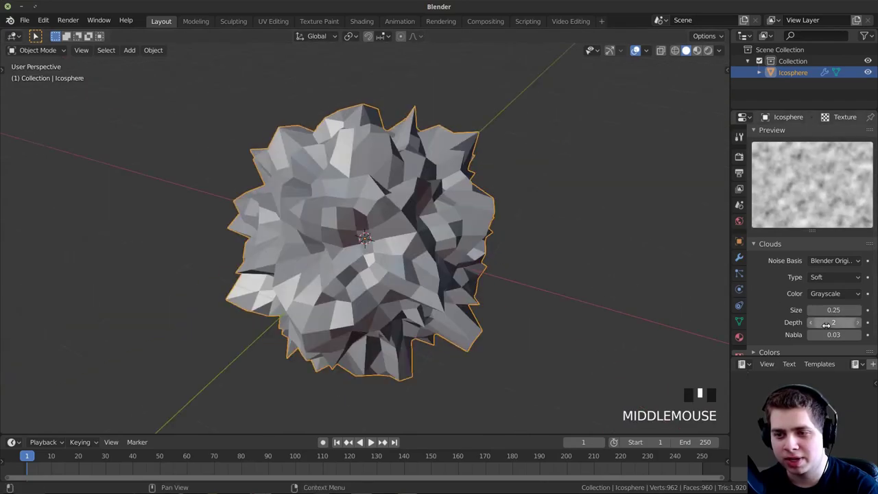
left_click_drag(834, 310, 820, 310)
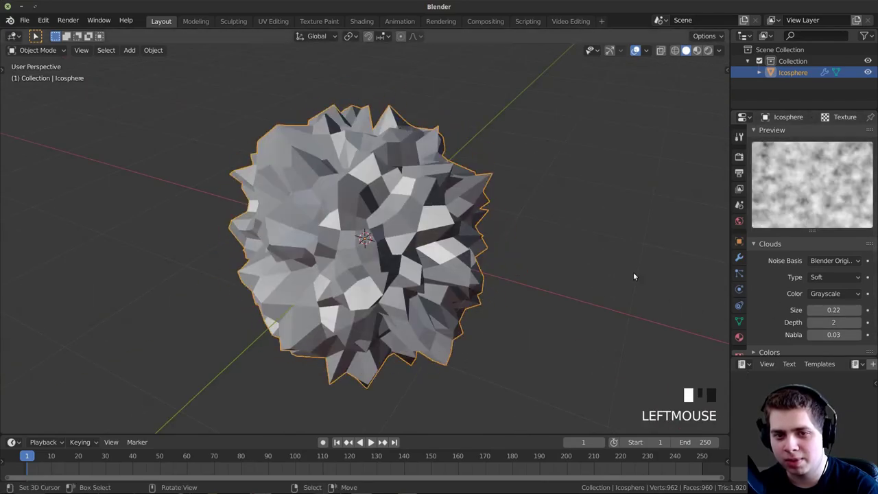
middle_click_drag(633, 271, 628, 275)
scroll(816, 292, "up", 2)
scroll(816, 293, "up", 1)
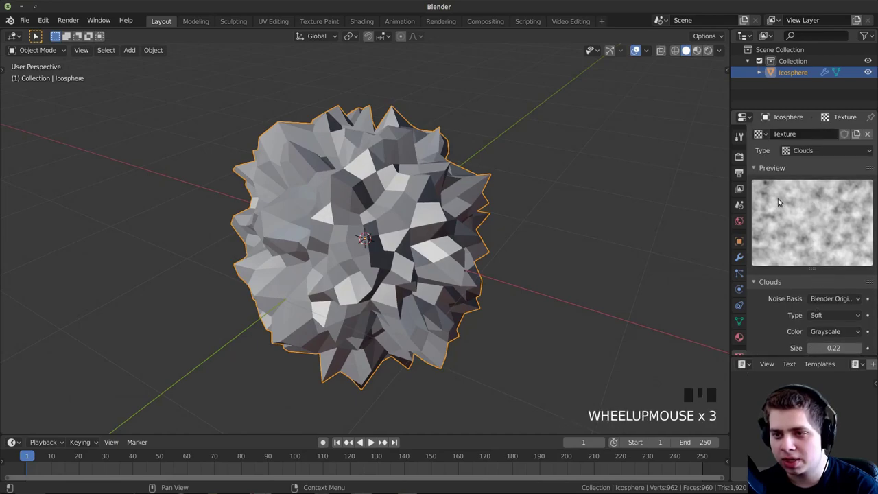
Step: Return to the icosphere's modifiers and set the Displace strength to -0.270
left_click(739, 258)
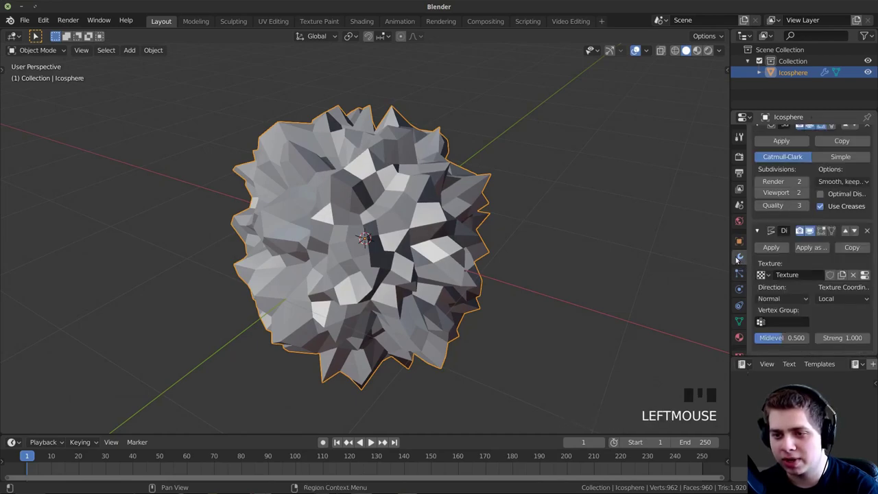
mouse_move(843, 338)
left_mouse_down("shift")
mouse_move(813, 337)
mouse_move(839, 338)
left_mouse_up("shift")
middle_click_drag(686, 258, 665, 247)
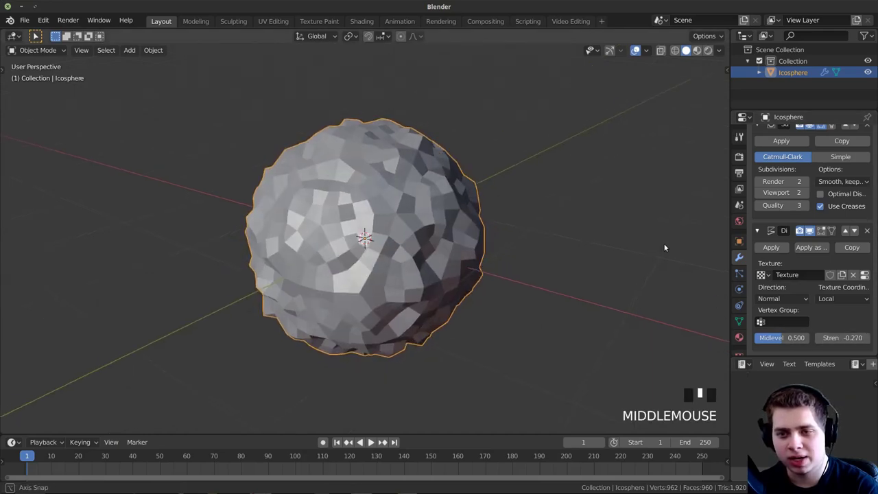
Step: Set the render and viewport subdivisions to 3, and adjust the Displace strength to -0.250
left_click(805, 182)
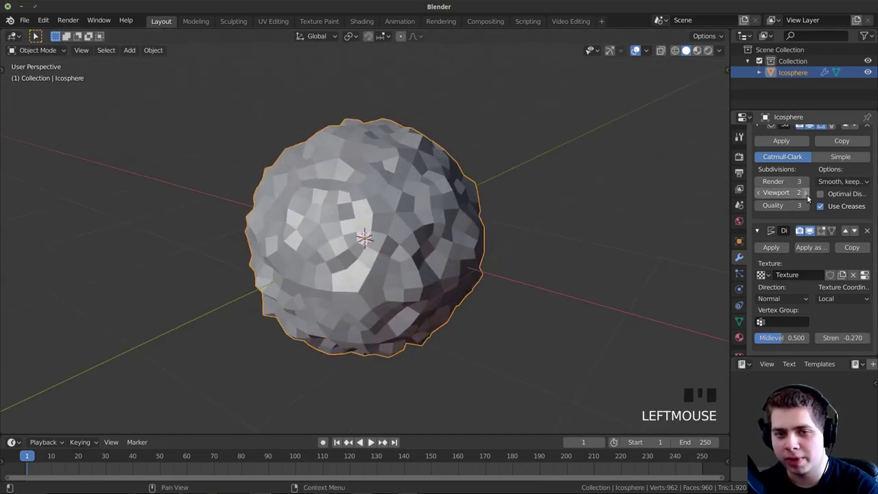
left_click(806, 193)
scroll(448, 260, "up", 1)
middle_click_drag(449, 261, 458, 260)
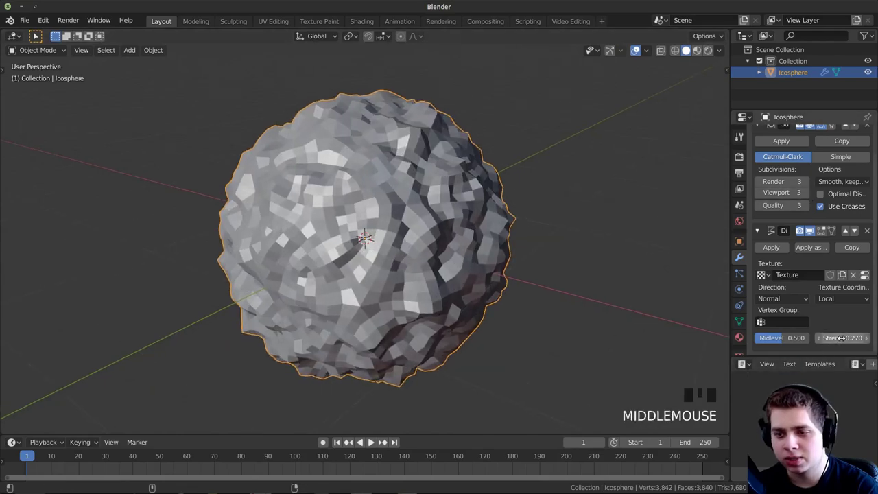
left_click_drag(840, 338, 838, 337, "shift")
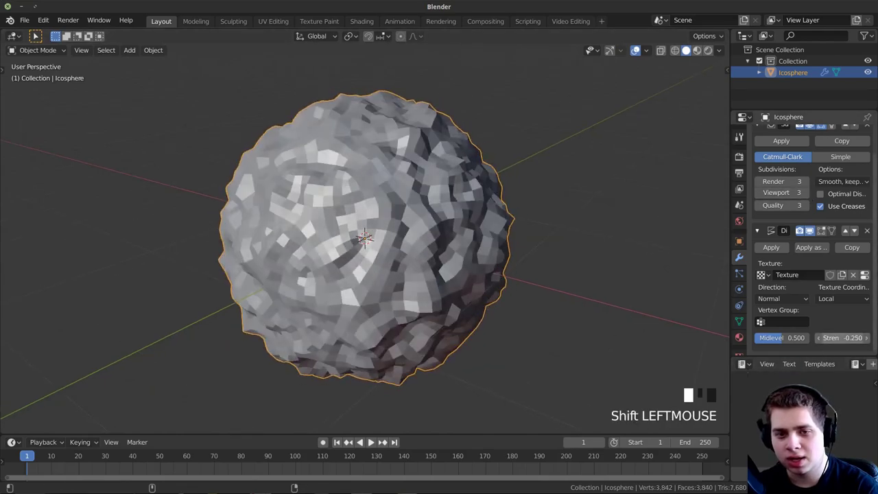
Step: Shade the icosphere smooth and set its Displace strength to -0.130
left_click(153, 50)
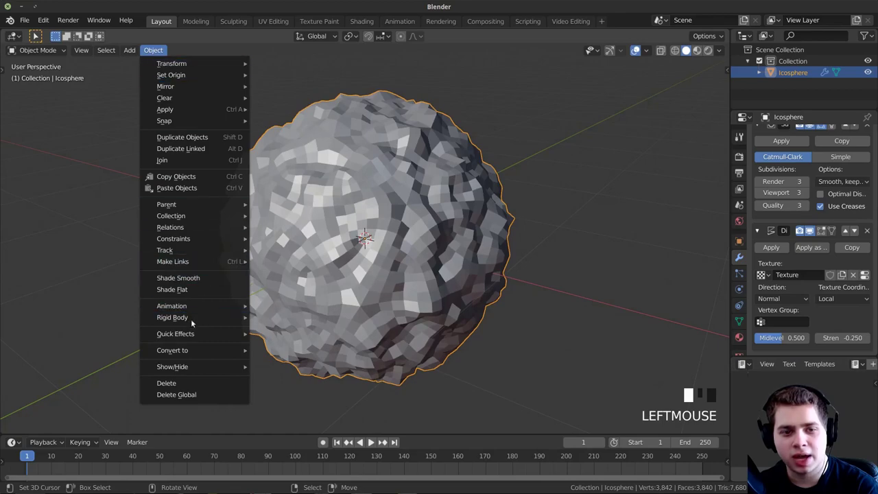
left_click(213, 277)
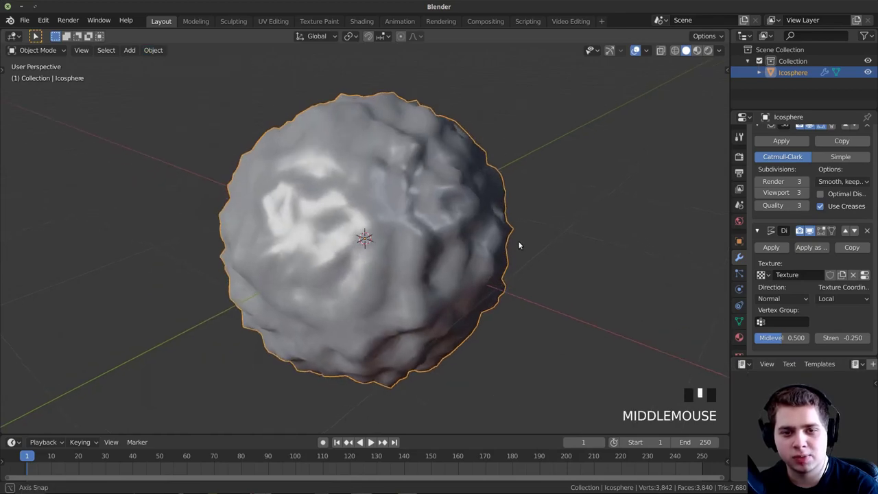
left_click_drag(840, 337, 840, 338, "shift")
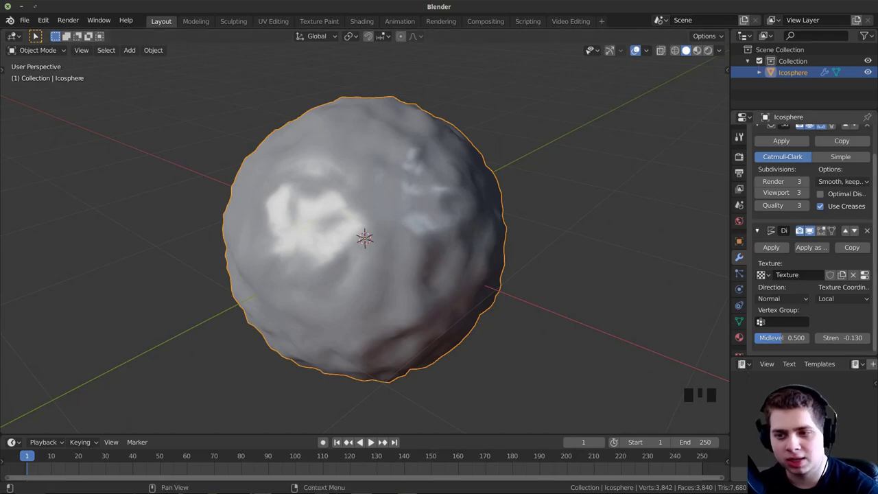
middle_click_drag(452, 275, 484, 281)
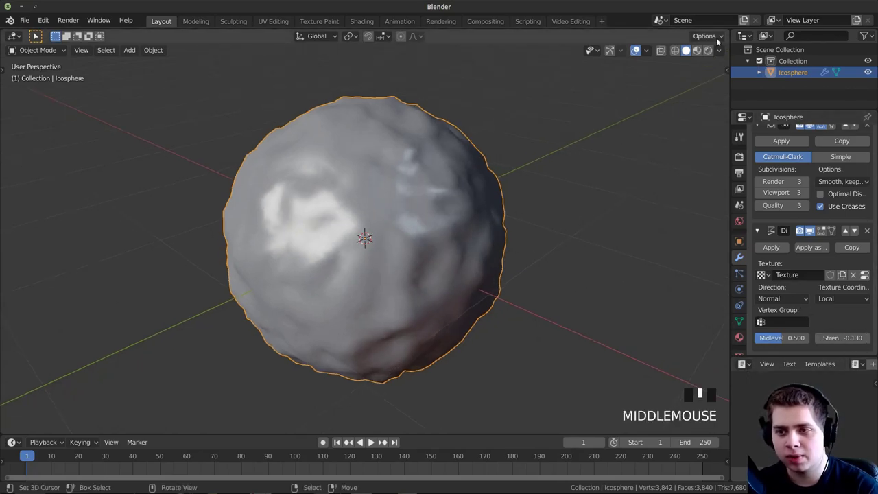
Step: Add a second Subdivision Surface modifier after the icosphere's Displace modifier, with render subdivisions set to 1
scroll(779, 152, "up", 2)
scroll(779, 152, "up", 3)
left_click(778, 134)
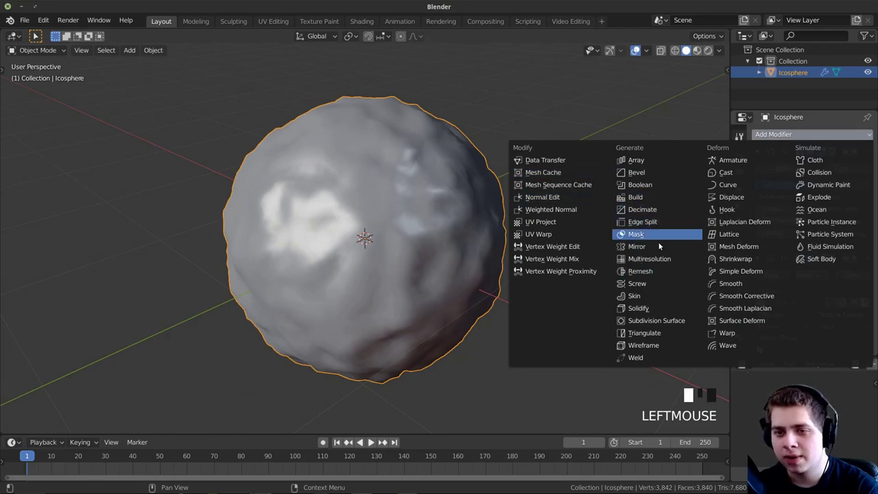
left_click(656, 320)
scroll(806, 240, "down", 5)
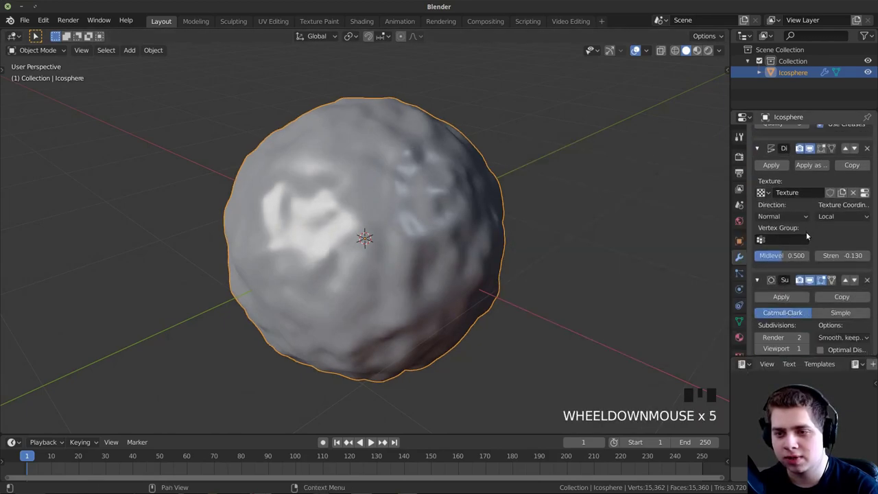
scroll(809, 336, "down", 3)
left_click(758, 313)
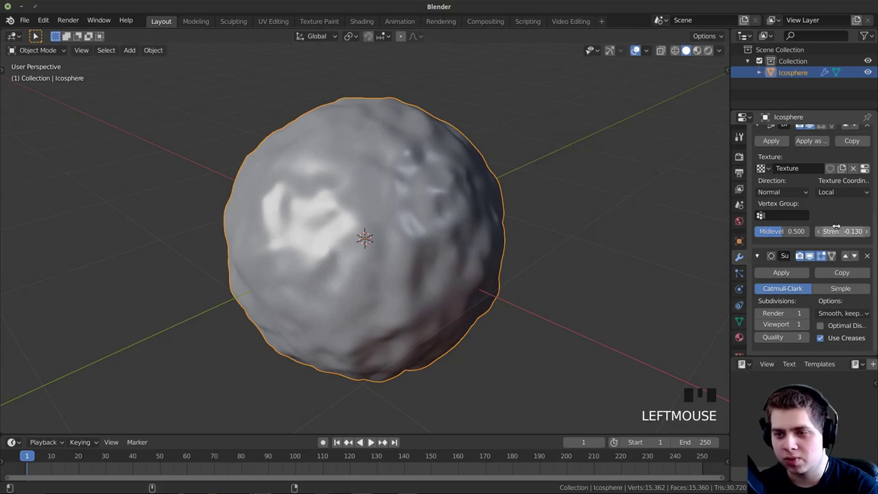
Step: Set the icosphere's Displace strength to -0.160 and check the lumpy surface from several angles
left_click_drag(842, 231, 826, 231, "shift")
middle_click_drag(644, 251, 407, 194)
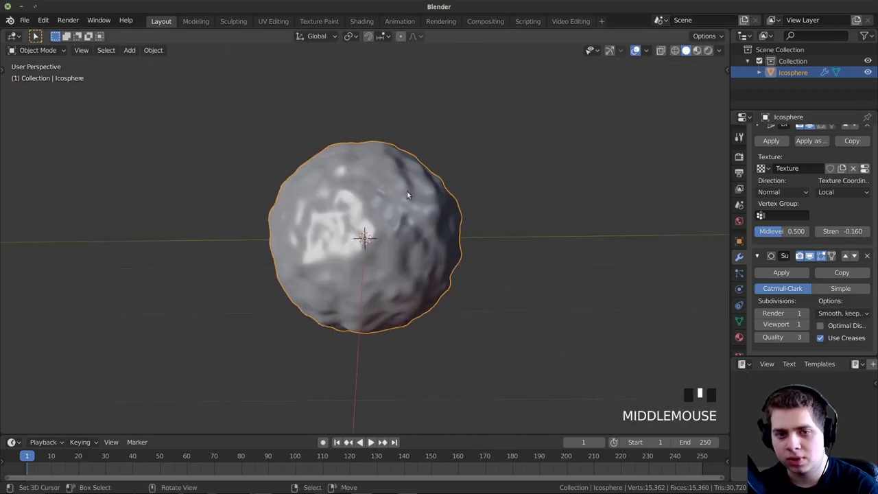
scroll(439, 276, "up", 2)
middle_click_drag(439, 276, 473, 284)
scroll(441, 347, "down", 3)
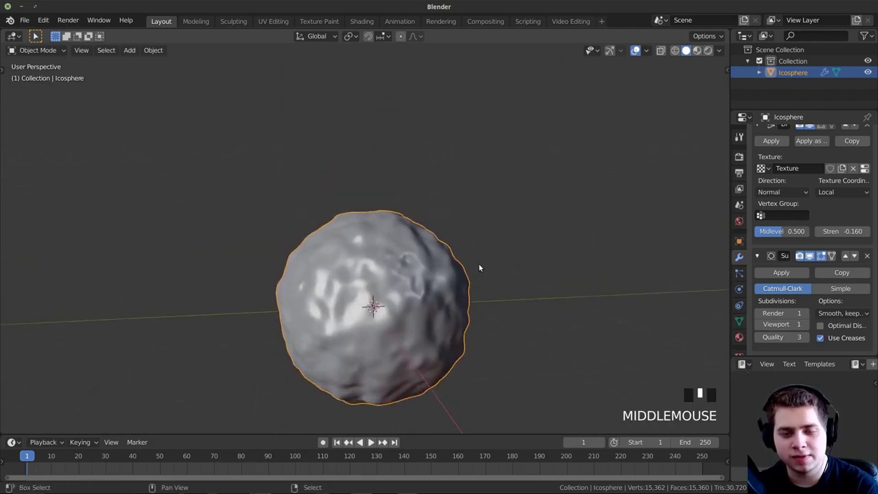
Step: Duplicate the snowball straight up along Z so the copy slightly overlaps the original
key("shift+d")
key("z")
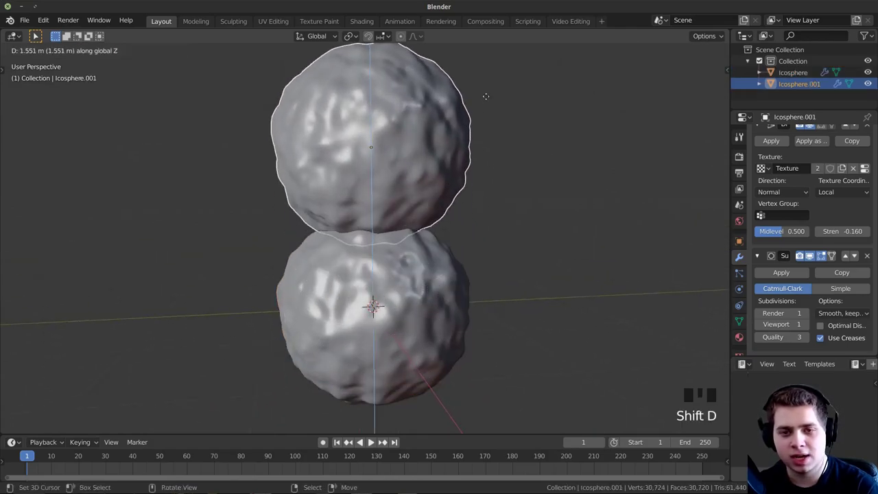
left_click(487, 114)
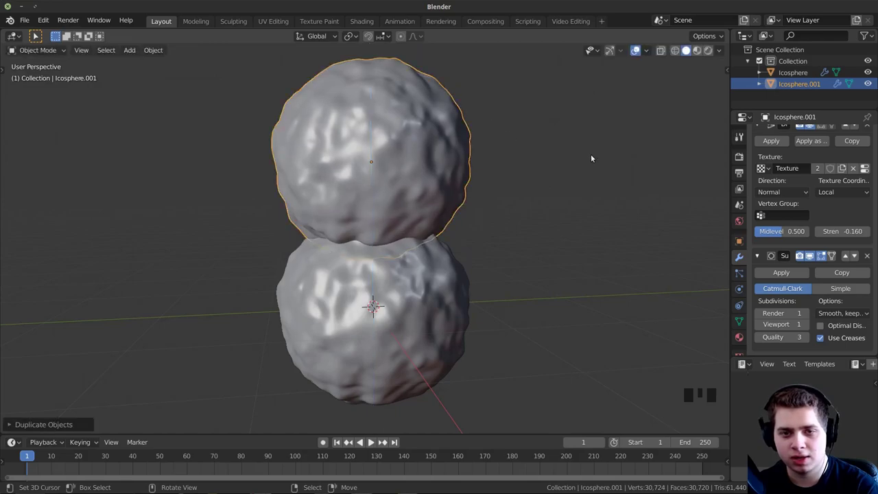
middle_click_drag(591, 158, 403, 162)
middle_click_drag(496, 159, 501, 174)
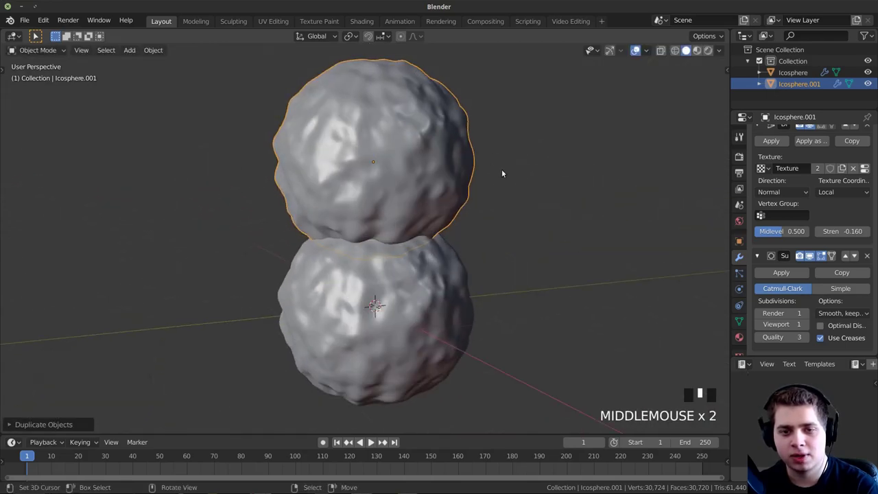
middle_click_drag(482, 206, 588, 176)
Step: Scale the upper snowball's whole mesh down in Edit Mode so it is smaller than the base snowball
key("Tab")
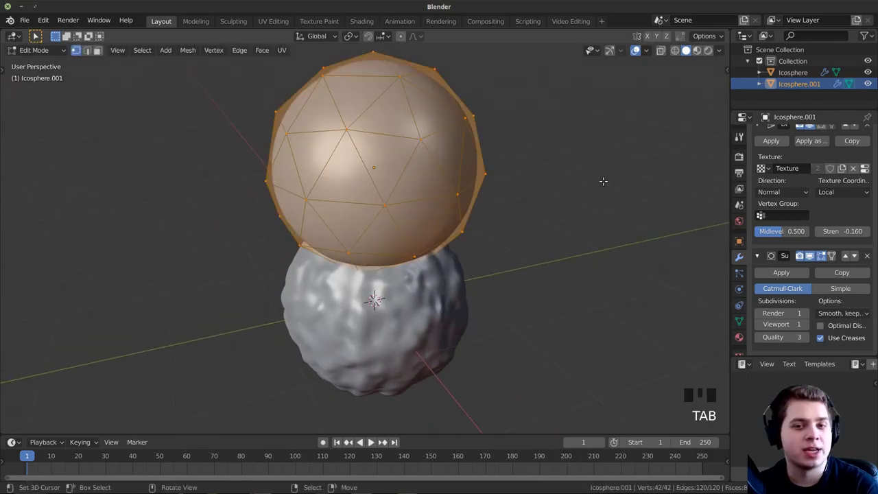
key("a")
key("a")
key("a")
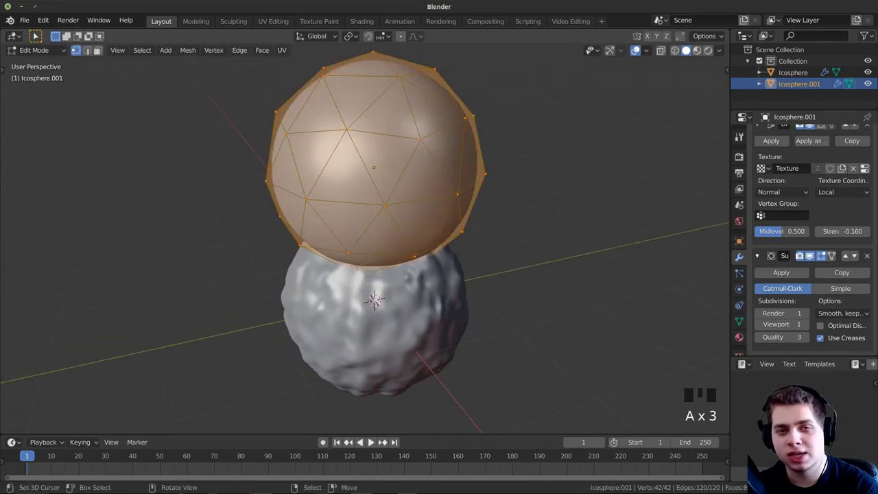
key("s")
left_click(502, 186)
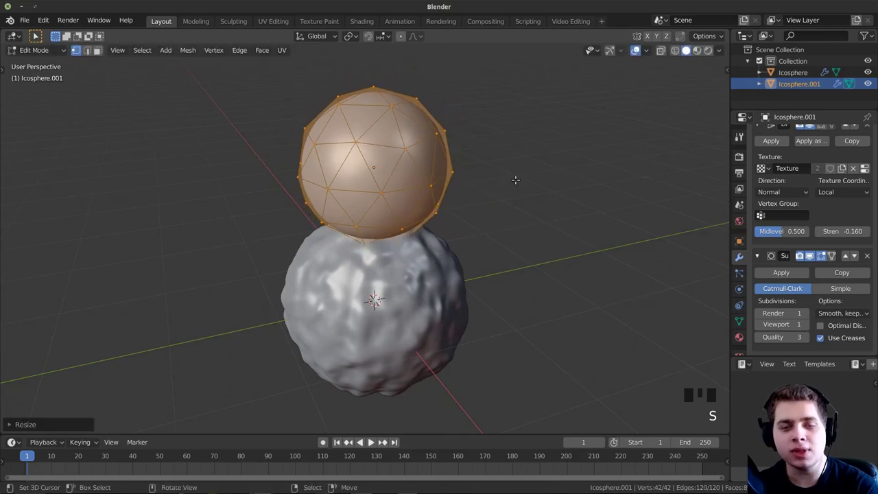
key("Tab")
middle_click_drag(465, 171, 412, 197)
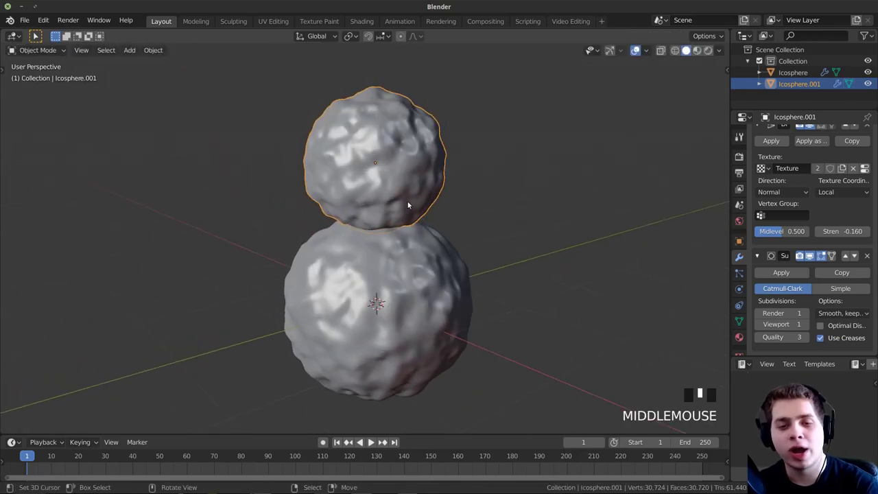
Step: Try scaling the upper snowball down to a tiny size in Object Mode and undo the resize
scroll(411, 246, "up", 2)
key("s")
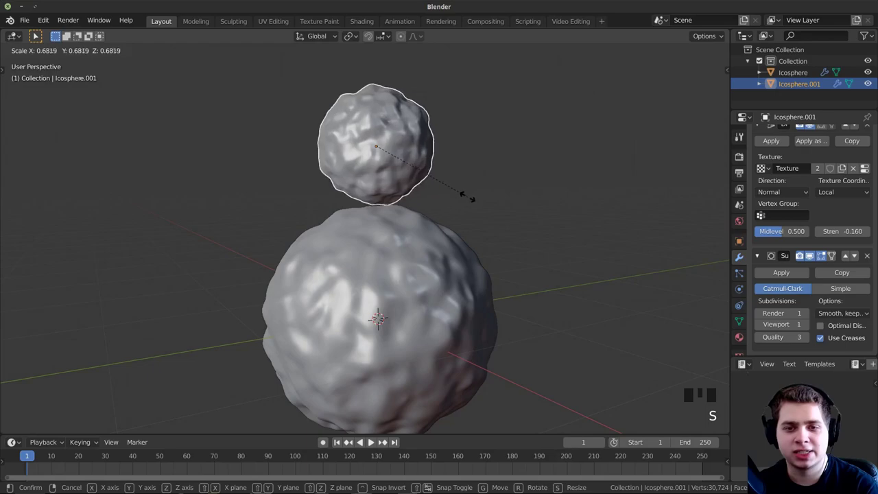
left_click(399, 159)
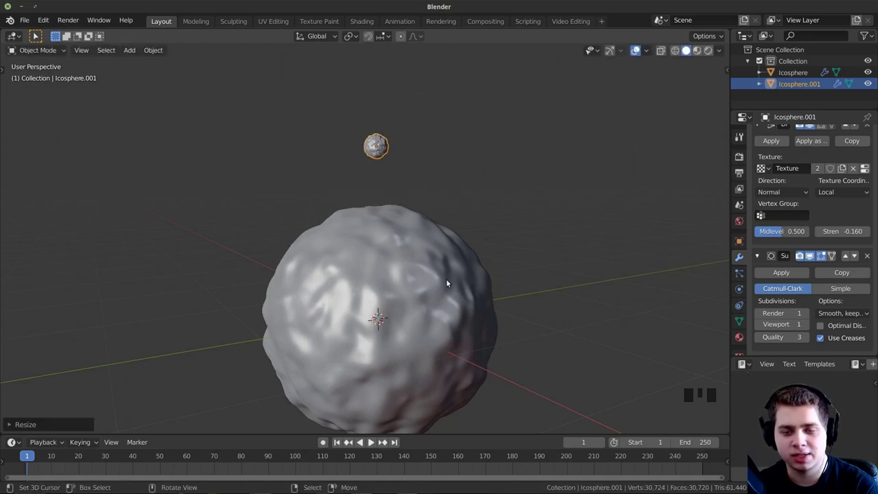
key("ctrl+z")
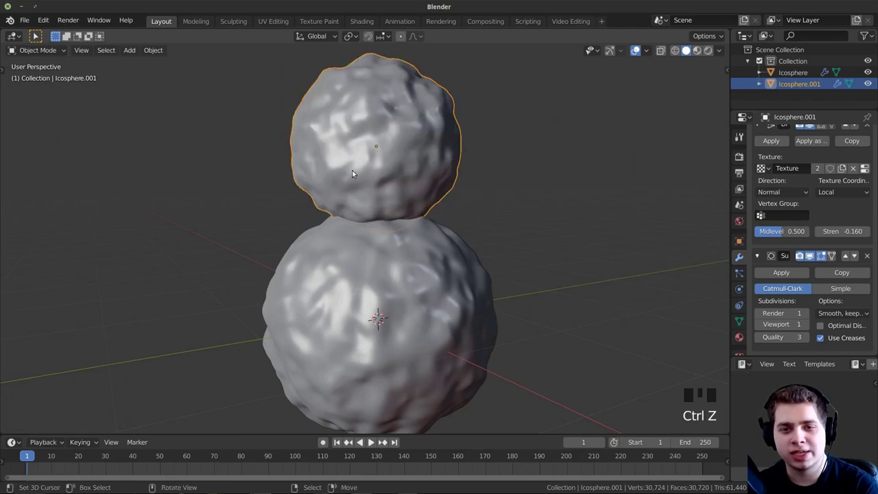
Step: Try shrinking the upper snowball's mesh to a tiny size in Edit Mode to examine how the displacement reacts
middle_click_drag(393, 234, 367, 210)
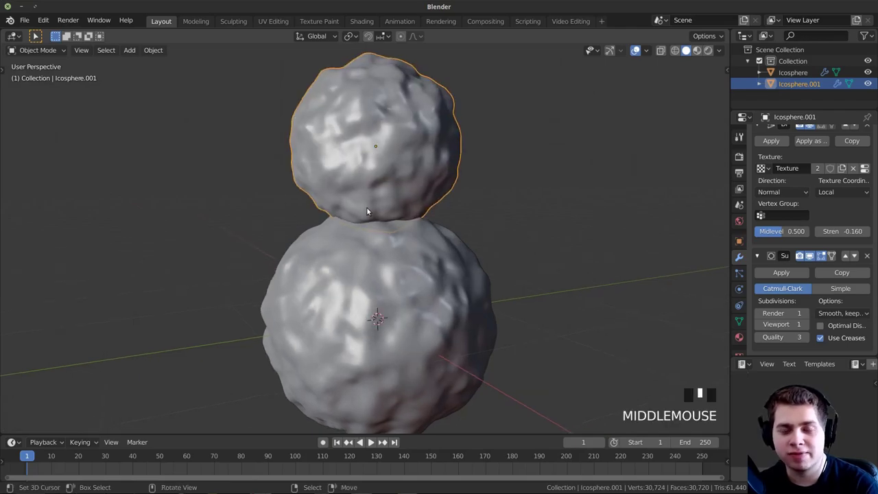
middle_click_drag(446, 176, 511, 182)
key("Tab")
key("s")
left_click(439, 163)
key("Tab")
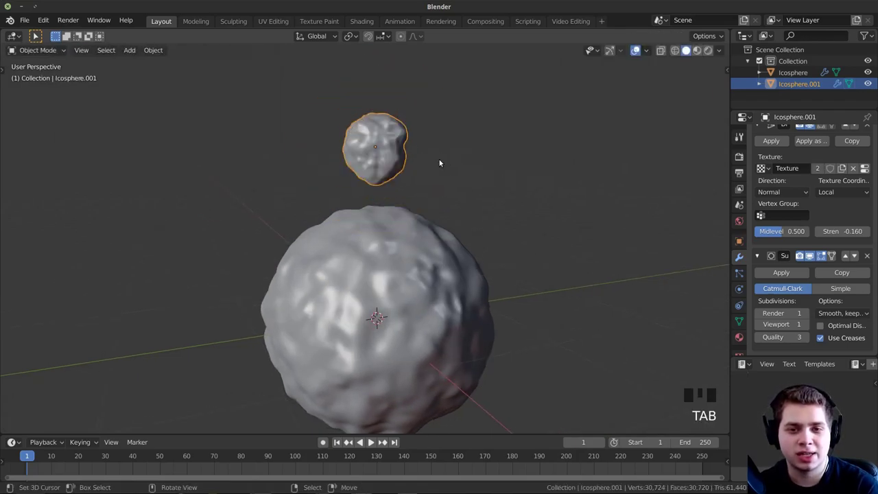
key("Tab")
key("s")
left_click(386, 157)
key("s")
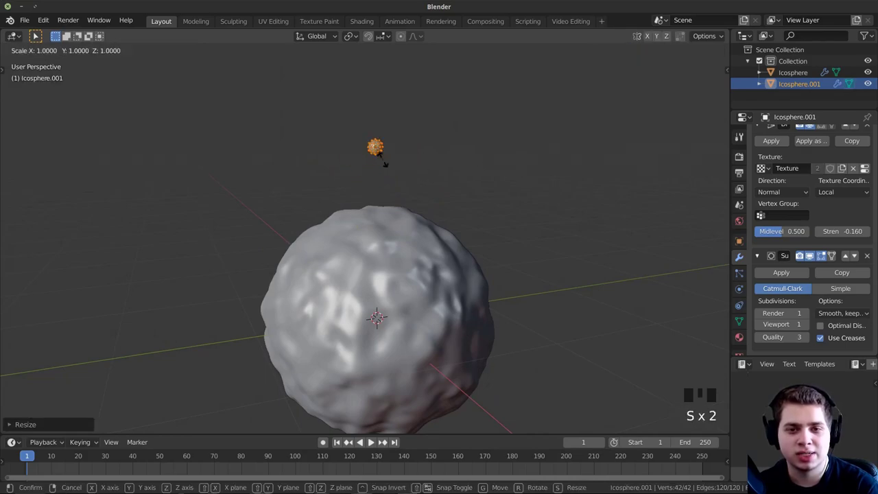
left_click(375, 154)
key("Tab")
scroll(384, 161, "up", 6)
scroll(400, 176, "down", 5)
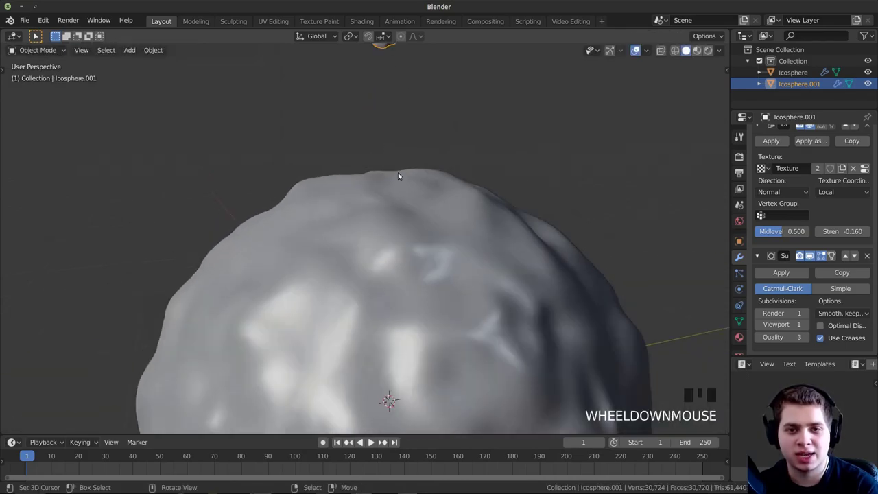
Step: Scale the upper snowball's mesh back up in Edit Mode until it meets the base snowball
key("Tab")
key("s")
left_click(521, 186)
key("Tab")
key("Tab")
key("s")
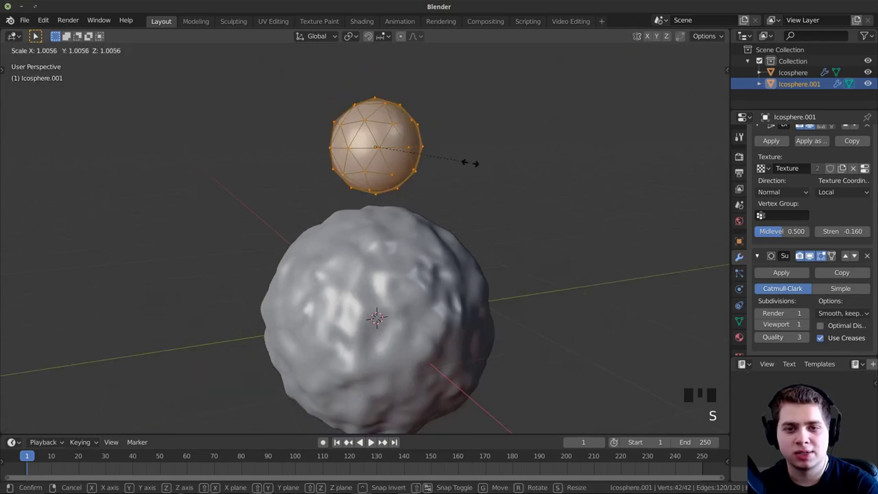
left_click(546, 196)
scroll(454, 166, "down", 1)
middle_click_drag(454, 167, 465, 197)
Step: Set the upper snowball's Displace strength to -0.090
scroll(832, 313, "down", 5)
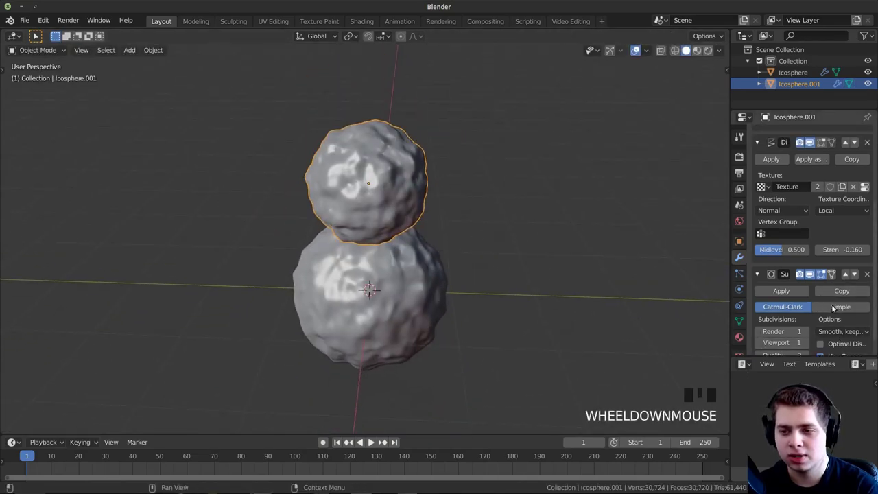
scroll(833, 299, "up", 1)
scroll(840, 314, "down", 3)
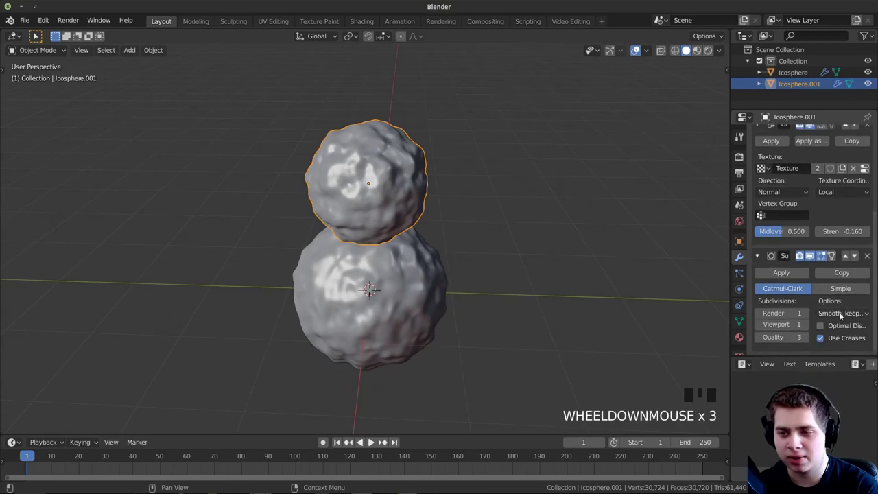
scroll(831, 286, "up", 4)
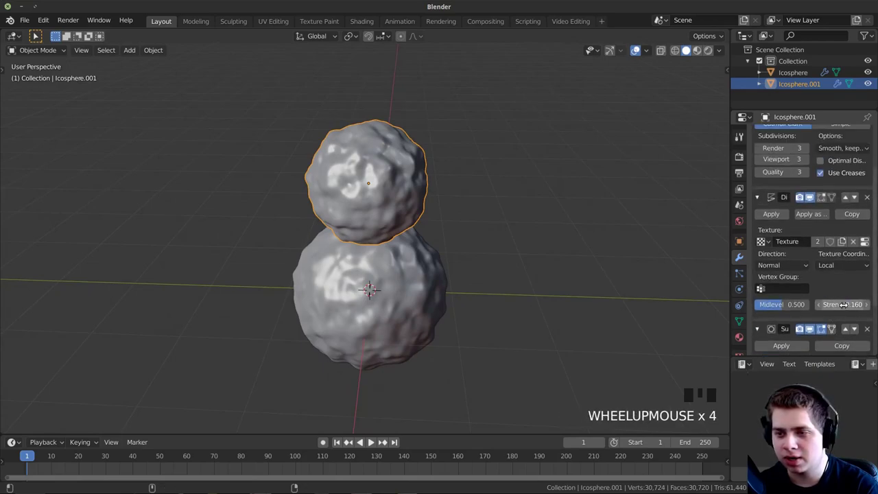
left_click_drag(842, 303, 853, 304, "shift")
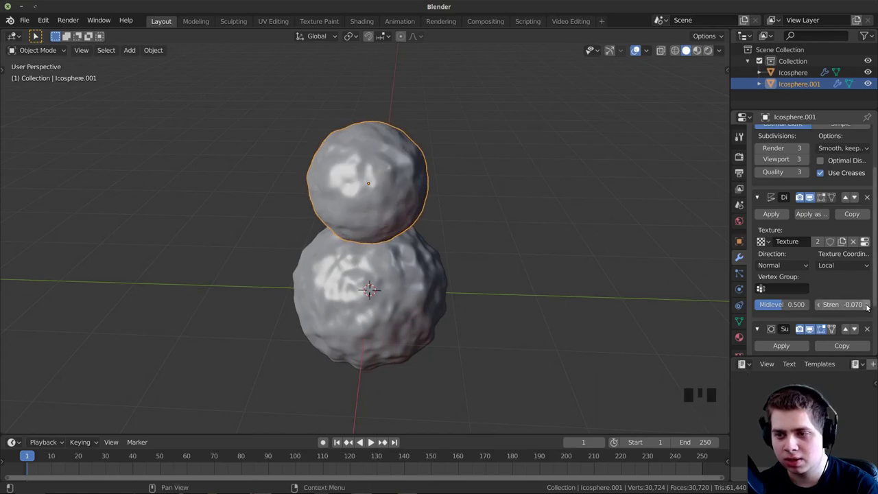
Step: Move the upper snowball along Z in Object Mode to seat it on the base snowball
scroll(465, 190, "up", 2)
key("Tab")
key("a")
key("a")
key("a")
key("Tab")
key("g")
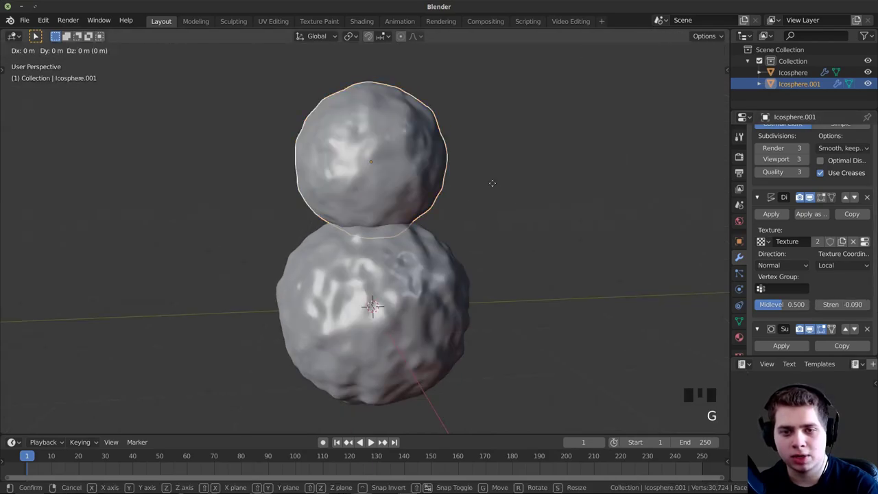
key("z")
left_click(465, 242)
left_click(463, 241)
middle_click_drag(464, 240, 447, 219)
Step: Duplicate the upper snowball about 1.13 m up along Z to form the snowman's head
left_click(381, 179)
middle_click_drag(381, 180, 387, 226)
key("shift+d")
key("z")
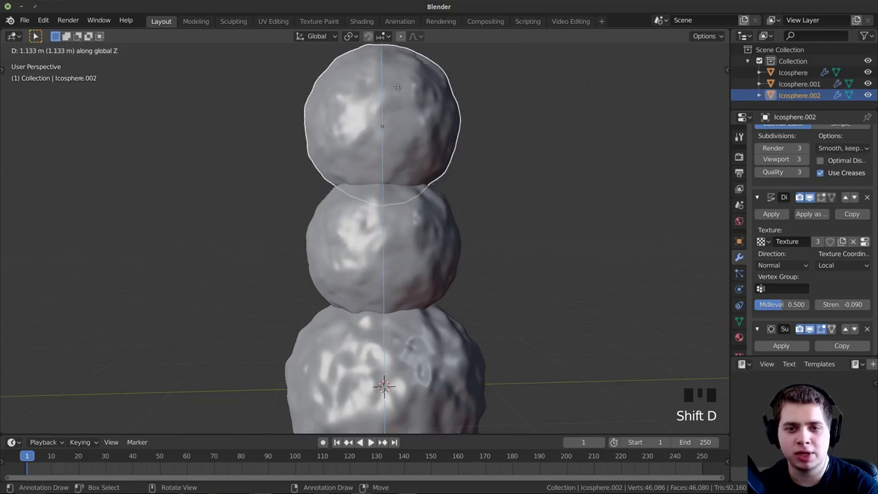
left_click(397, 87)
middle_click_drag(490, 109, 628, 137)
Step: Scale the head's whole mesh down in Edit Mode so it is smaller than the middle snowball
key("Tab")
key("a")
key("s")
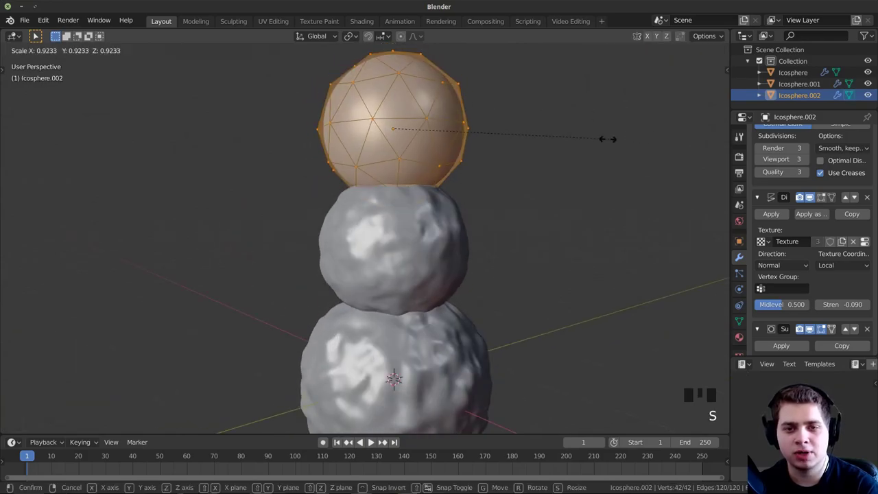
left_click(576, 137)
key("Tab")
key("Tab")
key("s")
left_click(571, 136)
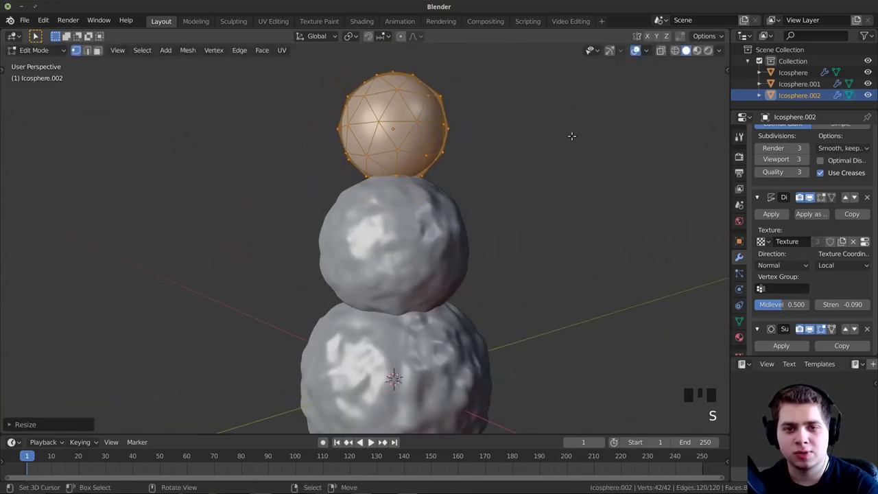
middle_click_drag(572, 136, 530, 135)
key("Tab")
key("Tab")
key("Tab")
Step: Lower the head along Z so it sinks slightly into the middle snowball
key("g")
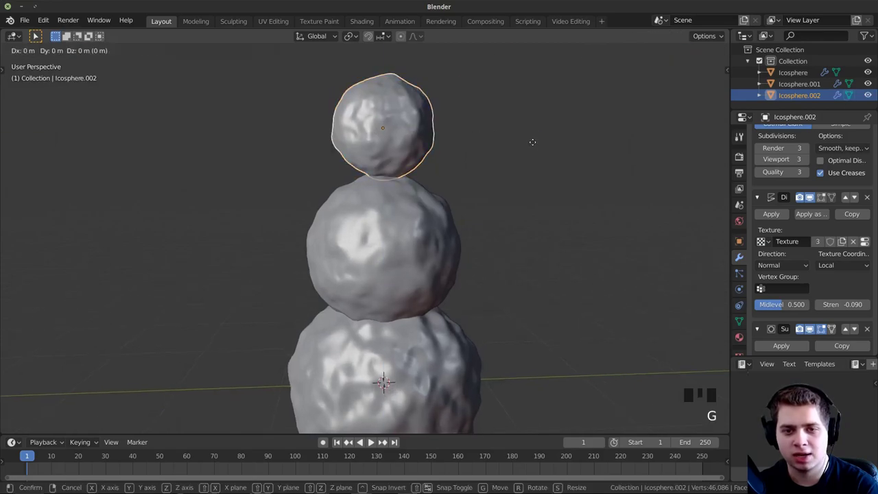
key("z")
left_click(548, 158)
middle_click_drag(548, 159, 655, 179)
Step: Fine-tune the head's scale, position and rotation so it sits naturally on the middle snowball
key("s")
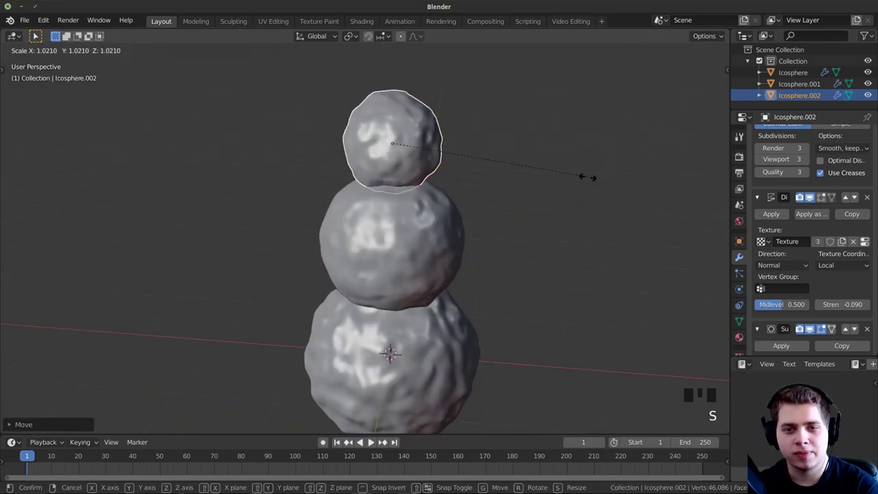
left_click(552, 177)
key("g")
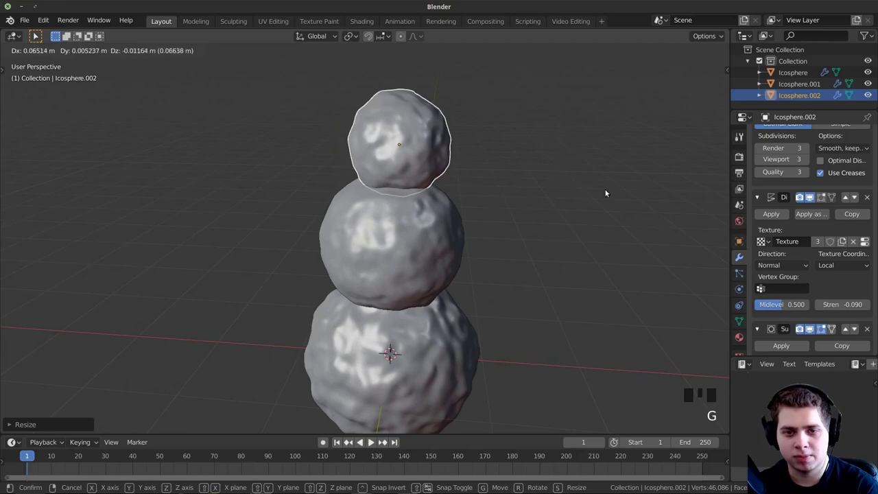
left_click(603, 192)
key("r")
left_click(581, 179)
Step: Rotate the middle snowball around the Z axis to vary its lumps from the other snowballs
middle_click_drag(582, 178, 438, 189)
right_click(432, 226)
key("r")
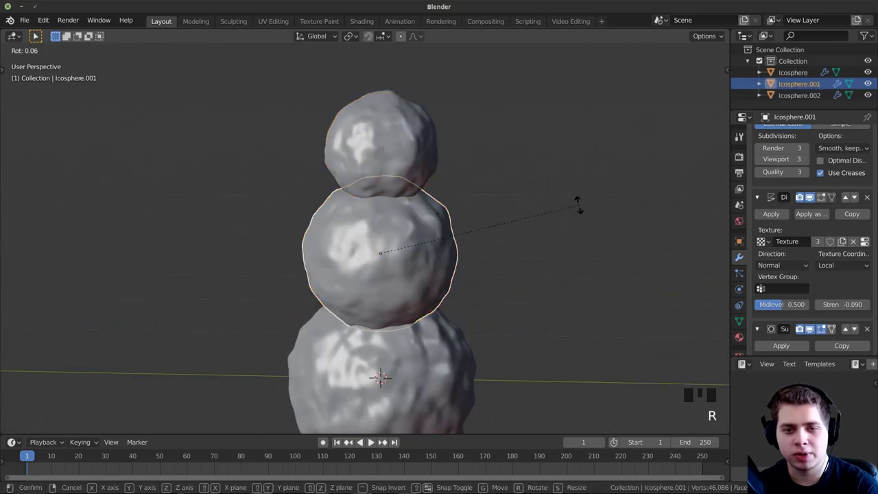
key("z")
left_click(449, 358)
Step: Rotate the base snowball around the Z axis so its surface pattern differs from the one above
right_click(451, 360)
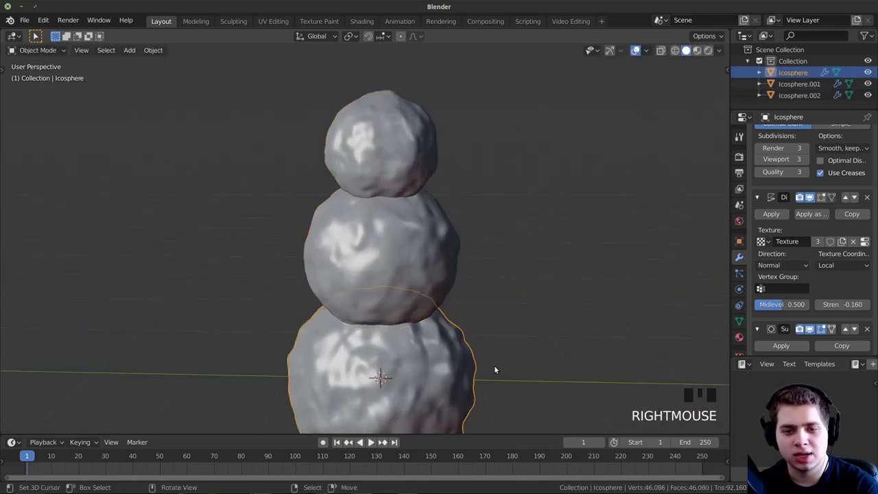
middle_click_drag(497, 349, 485, 295, "shift")
key("r")
key("z")
left_click(486, 228)
Step: Rotate the snowman's head about -105° around the global Z axis
middle_click_drag(485, 229, 421, 205, "shift")
right_click(418, 172)
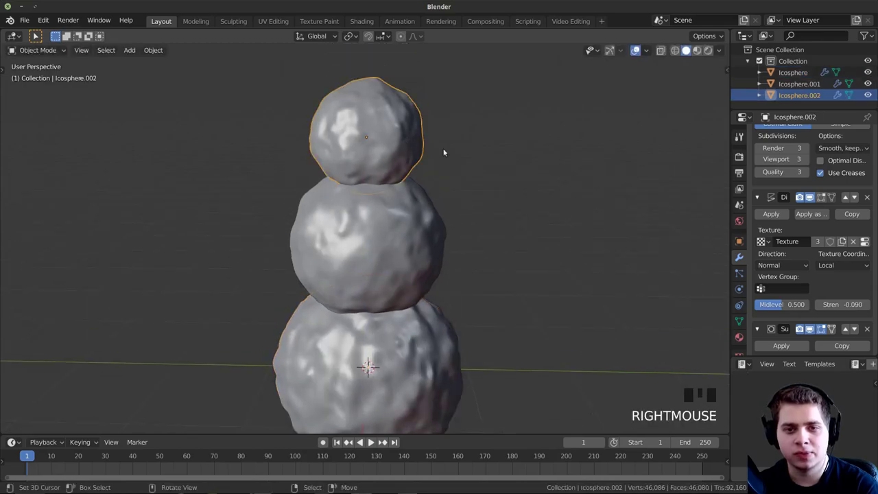
key("r")
key("z")
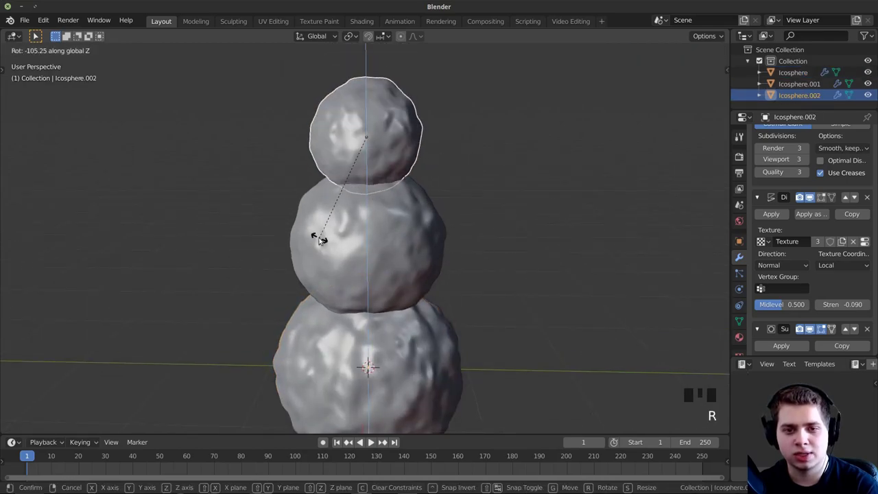
left_click(314, 239)
middle_click_drag(313, 239, 536, 172)
Step: Set the Displace modifier's strength on the base snowball to -0.120
right_click(388, 288)
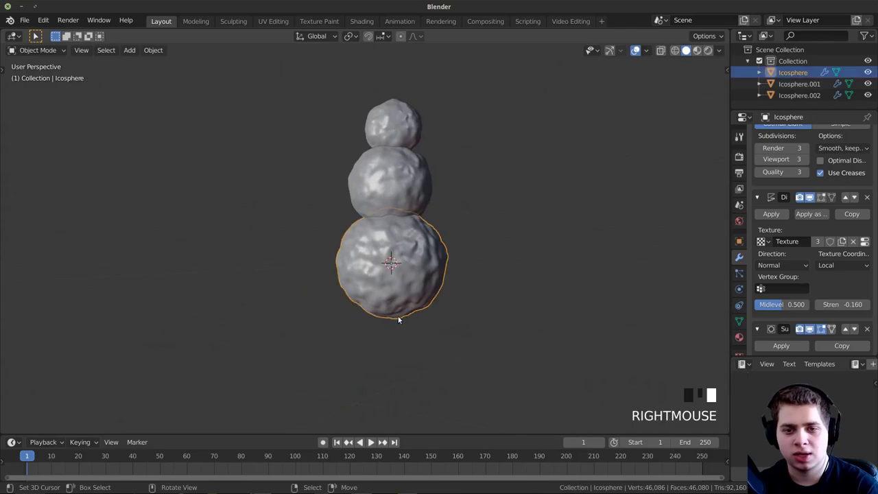
scroll(385, 295, "up", 2)
scroll(851, 302, "down", 4)
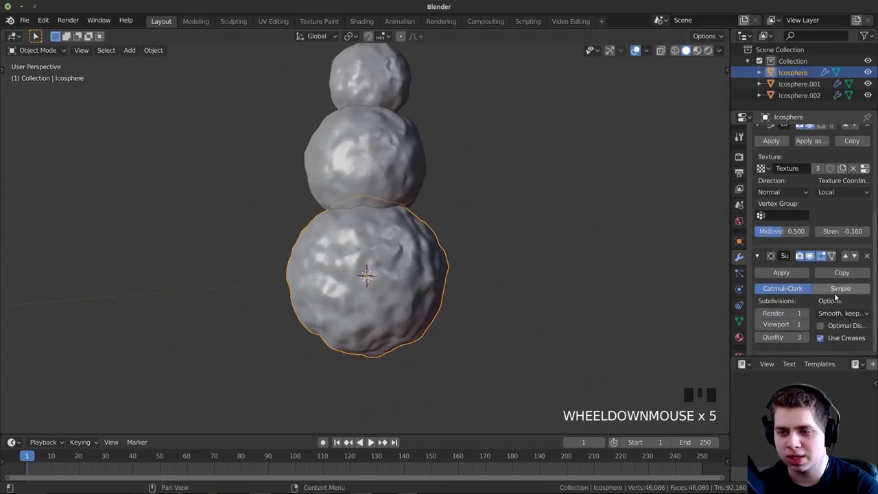
scroll(837, 295, "up", 3)
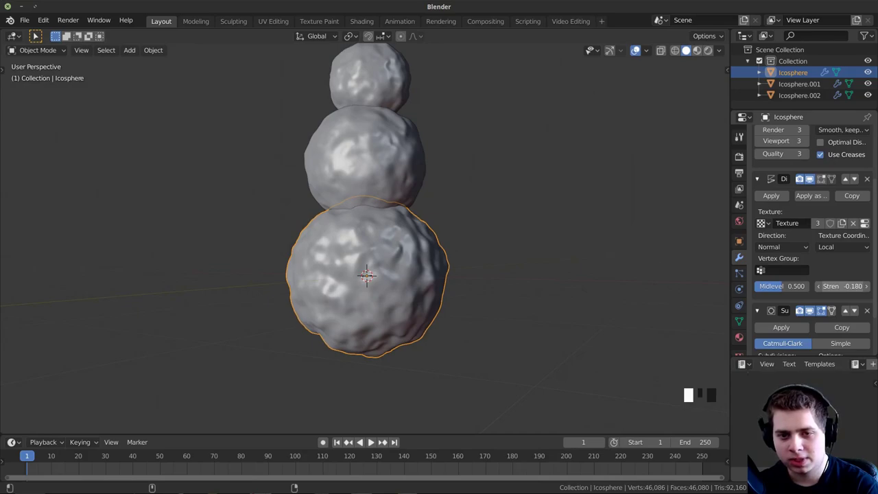
left_click_drag(842, 286, 852, 286)
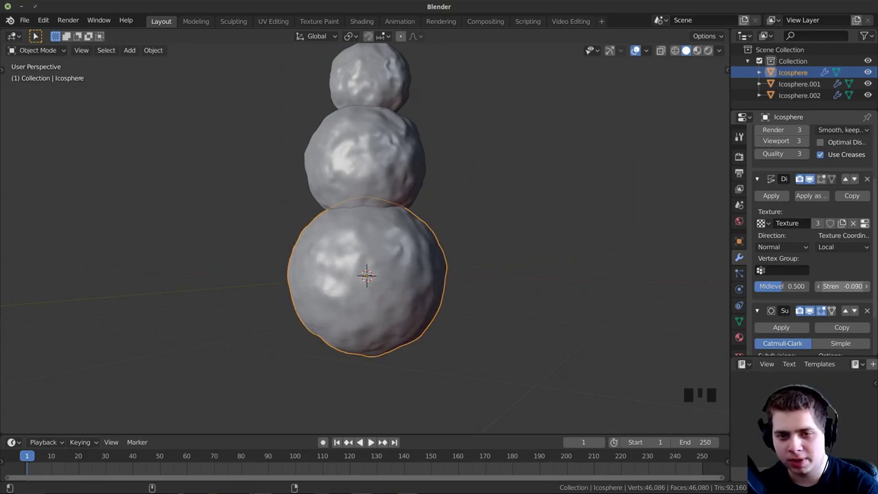
middle_click_drag(210, 286, 245, 270)
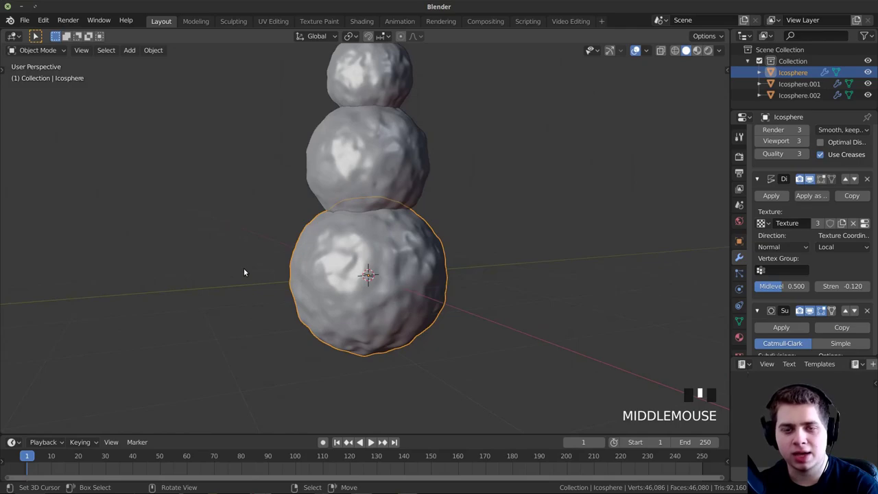
middle_click_drag(348, 294, 337, 312, "shift")
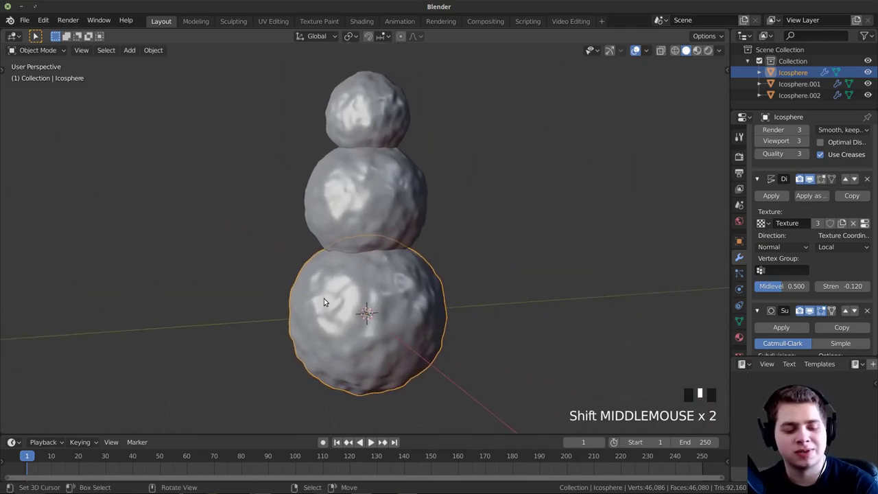
middle_click_drag(415, 270, 394, 268)
Step: Save the project as Snowman.blend in the tutorial folder
left_click(25, 21)
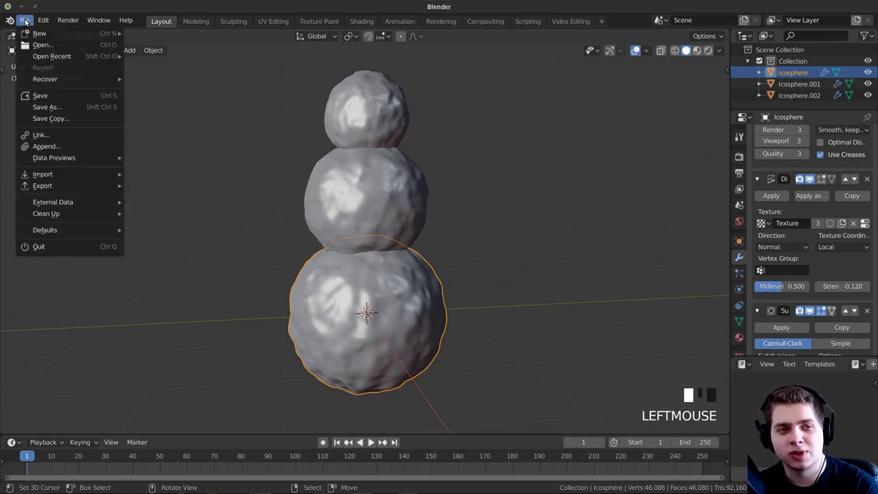
left_click(73, 96)
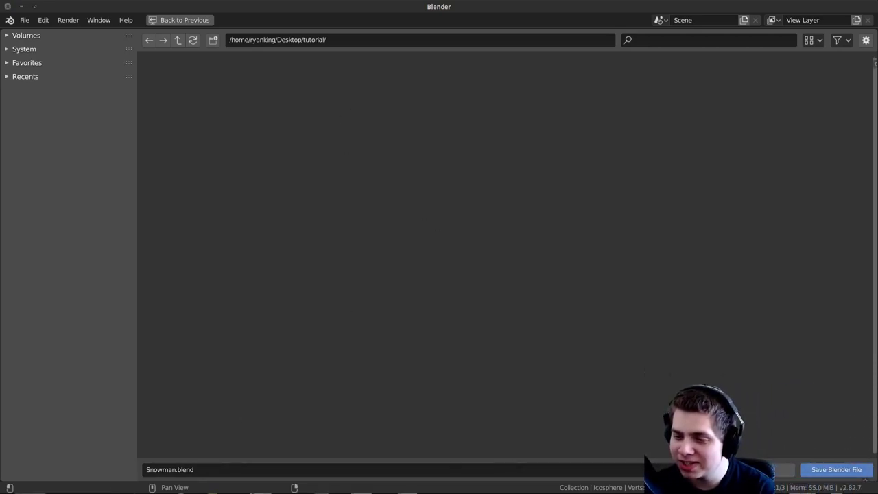
left_click(836, 470)
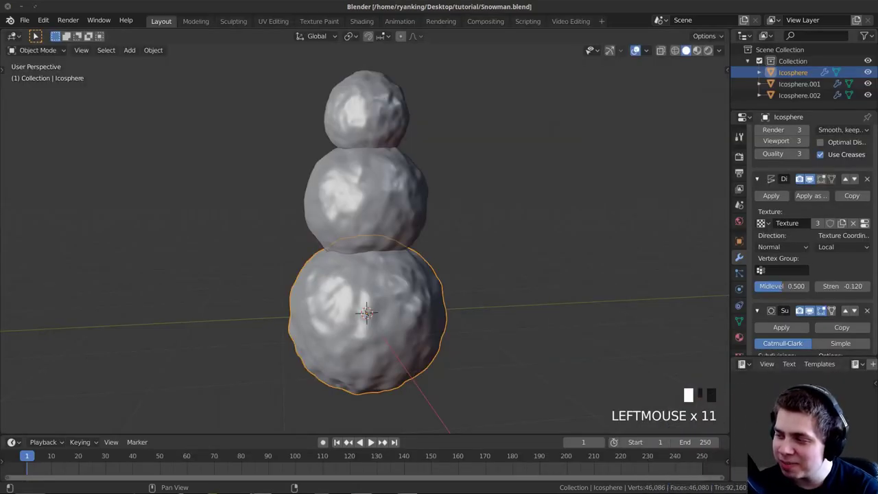
Step: Deselect everything and place the 3D cursor on the front of the snowman's head
middle_click_drag(439, 182, 314, 168, "shift")
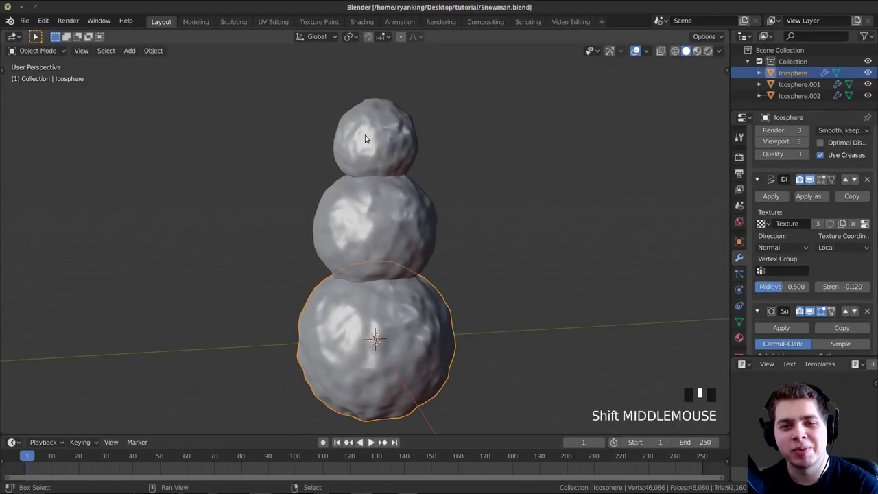
key("a")
middle_click_drag(357, 151, 339, 221, "shift")
scroll(368, 196, "up", 4)
scroll(347, 219, "up", 2)
scroll(348, 220, "up", 1)
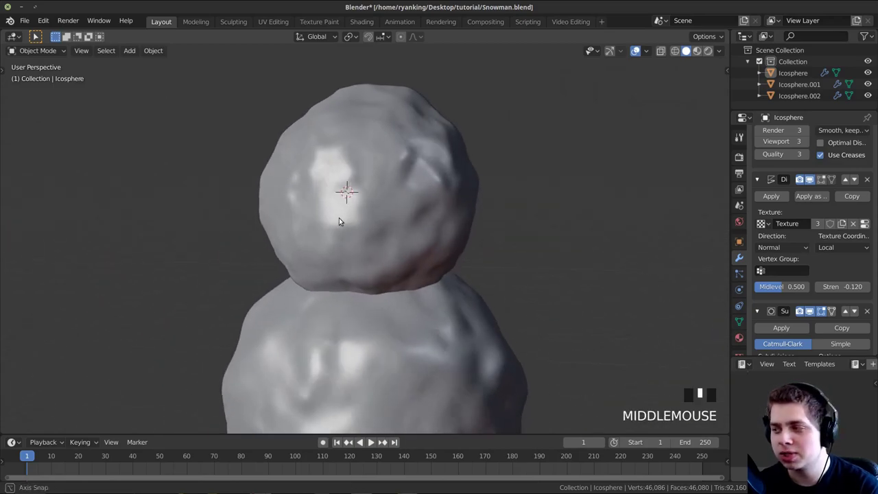
Step: Add a mesh circle with 8 vertices at the 3D cursor on the head
key("shift+a")
mouse_move(355, 190)
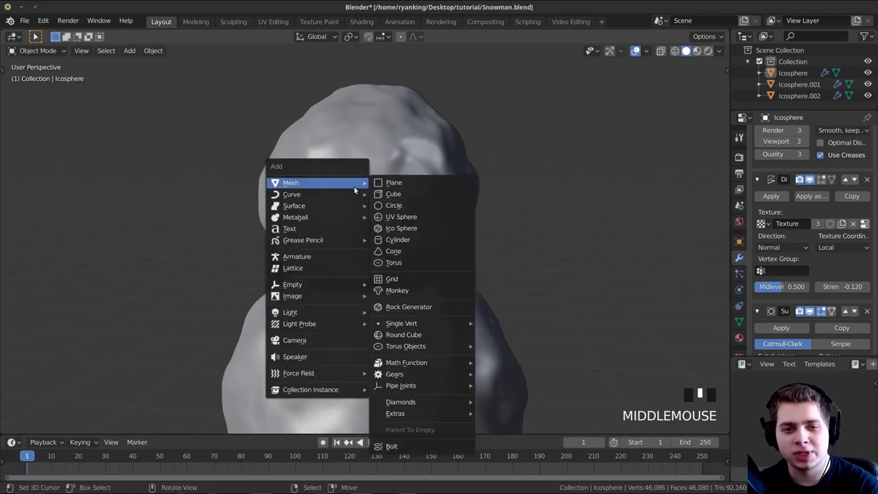
left_click(403, 205)
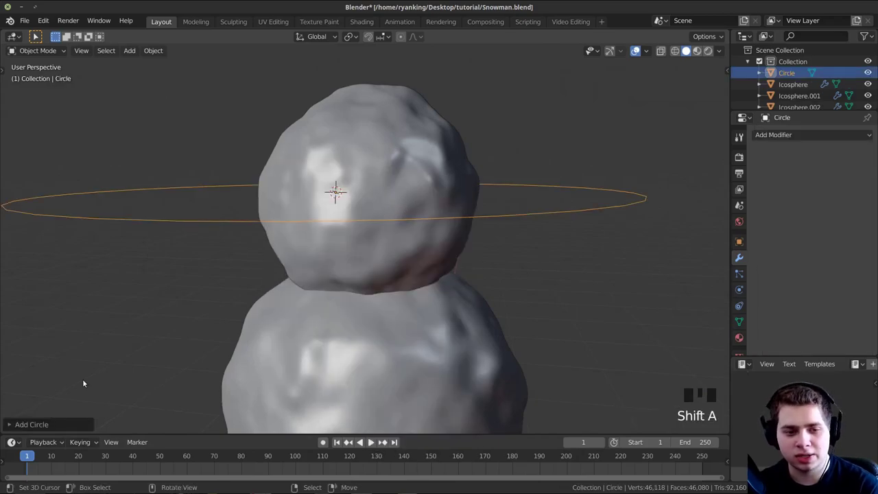
left_click(30, 423)
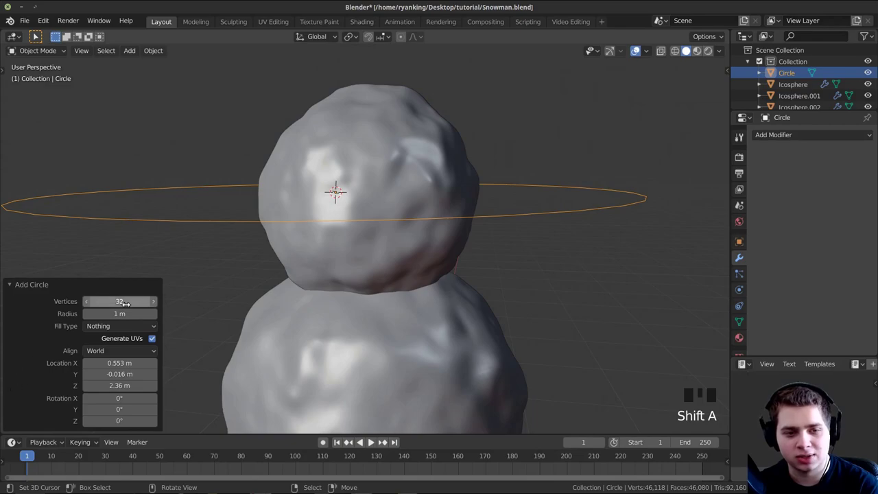
key("Return")
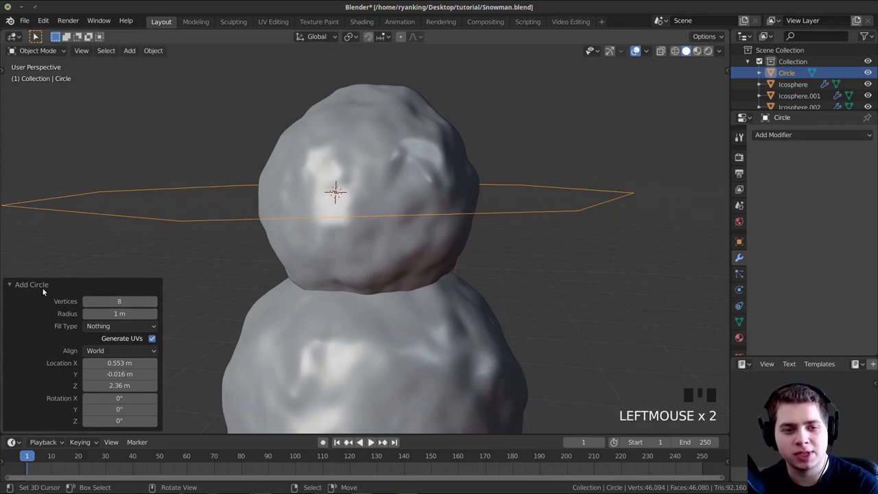
left_click(42, 287)
Step: Scale the new circle down until it is smaller than the snowman's head
scroll(312, 248, "down", 1)
middle_click_drag(310, 248, 295, 290)
middle_click_drag(545, 281, 540, 219, "shift")
key("s")
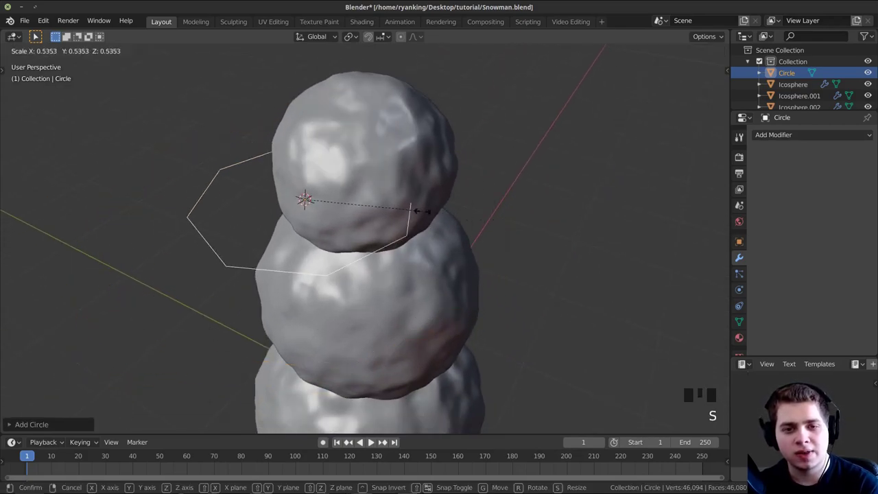
left_click(372, 207)
Step: Rotate the circle 90° around the global Y axis so it stands upright against the face
middle_click_drag(411, 204, 441, 183)
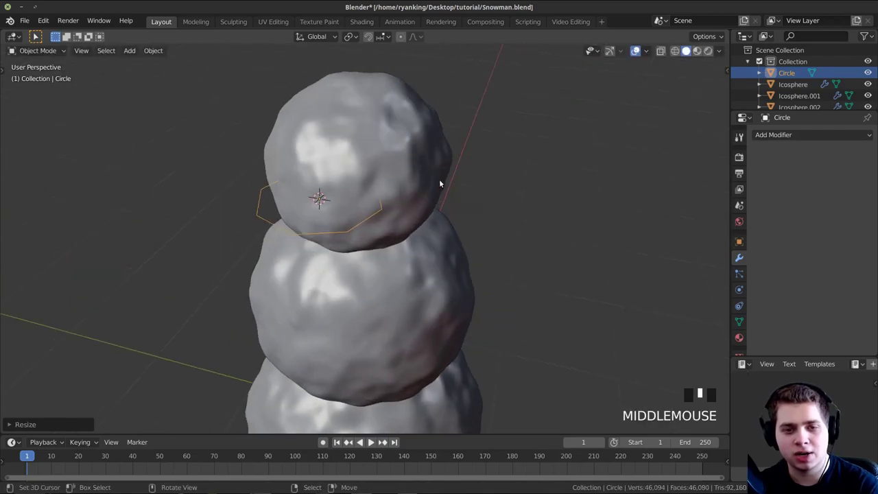
key("r")
key("x")
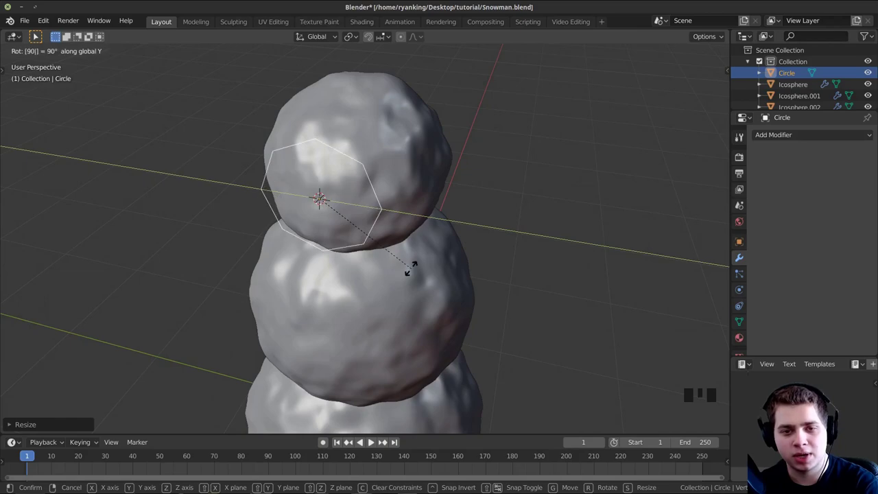
key("Return")
Step: Shrink the circle to nose size and move it along X just in front of the head's surface
middle_click_drag(410, 269, 512, 260)
key("KP_Decimal")
key("s")
left_click(414, 242)
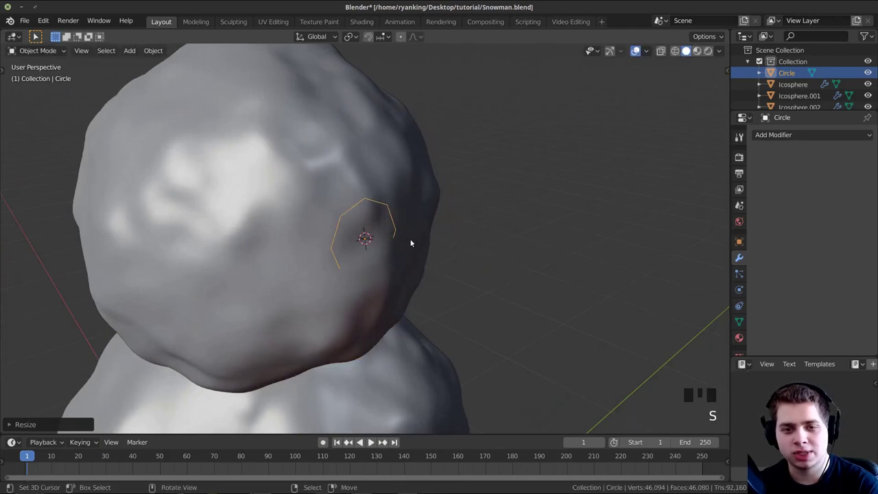
mouse_move(413, 241)
middle_mouse_down()
mouse_move(461, 241)
mouse_move(435, 231)
mouse_move(428, 245)
middle_mouse_up()
key("g")
key("x")
left_click(470, 242)
Step: Extrude the circle outward from the face in Edit Mode and narrow the extruded ring to start the carrot nose
key("Tab")
middle_click_drag(400, 215, 418, 224, "shift")
key("e")
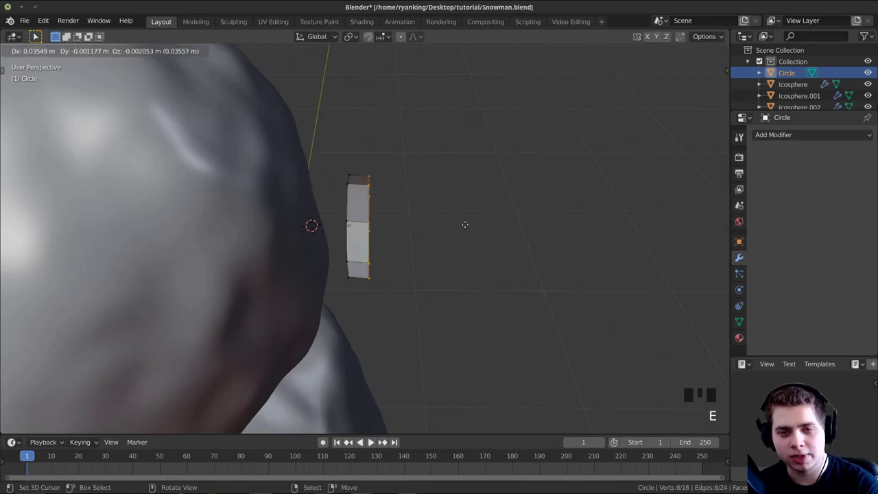
left_click(602, 223)
middle_click_drag(602, 224, 498, 251, "shift")
key("s")
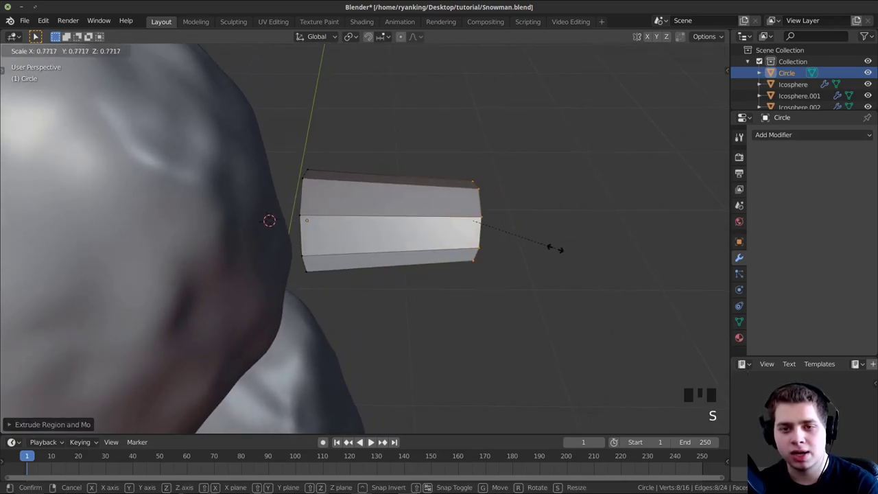
left_click(554, 245)
Step: Extrude a second nose segment outward and scale its end ring smaller
middle_click_drag(554, 244, 449, 225, "shift")
key("e")
left_click(556, 220)
key("s")
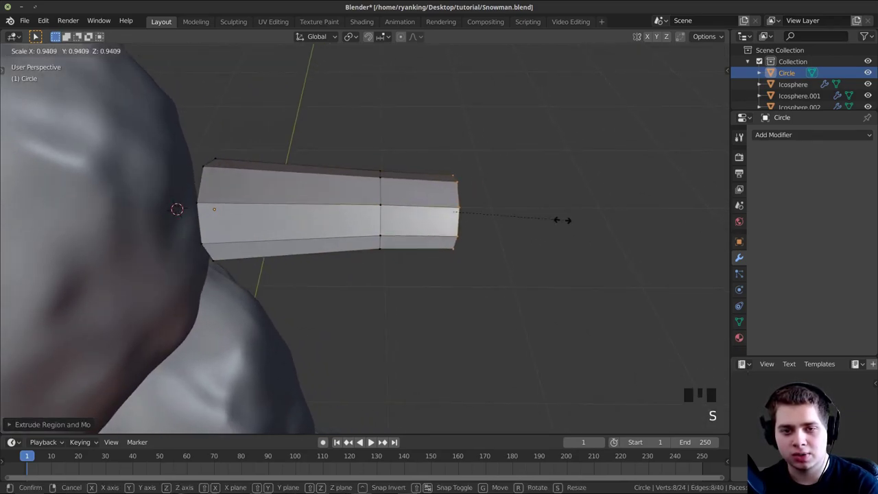
left_click(533, 219)
Step: Fill the open tip of the nose with a face and scale it down to a narrow end
middle_click_drag(533, 219, 527, 192)
scroll(527, 192, "up", 2)
key("f")
key("s")
left_click(499, 251)
Step: Select the edge loop around the nose's middle in Edit Mode and rescale it to refine the taper
key("Tab")
middle_click_drag(399, 227, 458, 180)
key("Tab")
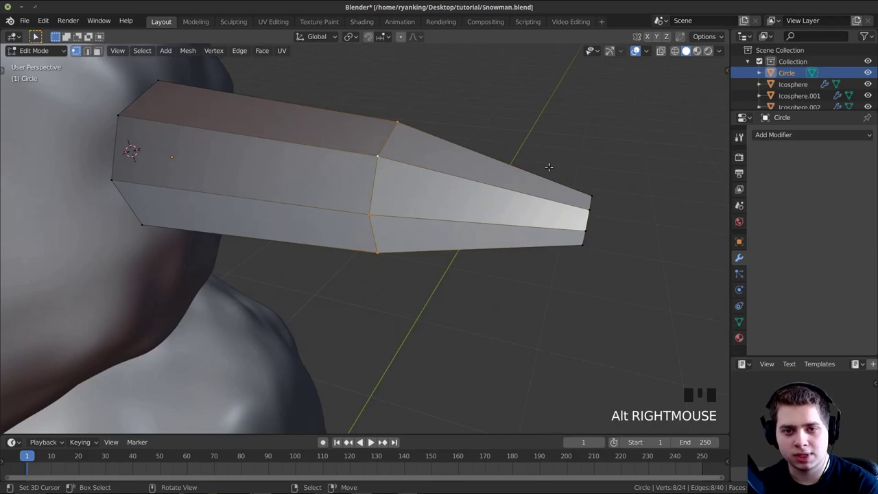
middle_click_drag(548, 167, 394, 209)
scroll(392, 209, "up", 1)
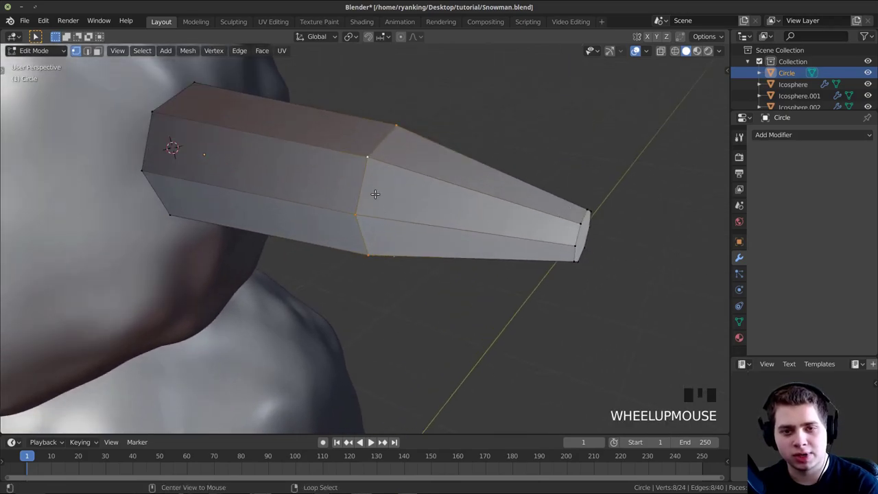
middle_click_drag(370, 172, 269, 132)
key("s")
left_click(595, 162)
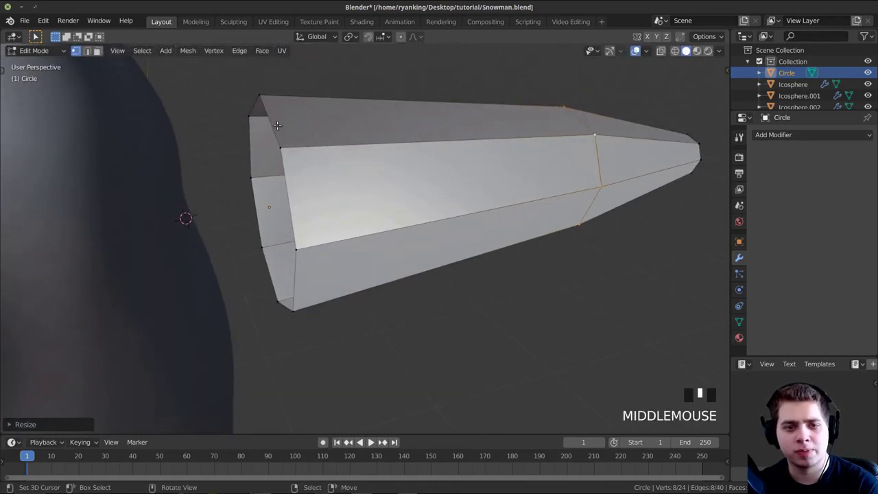
Step: Add a level 2 Subdivision Surface modifier to the nose in Object Mode
middle_click_drag(351, 120, 343, 166)
key("Tab")
scroll(395, 166, "down", 3)
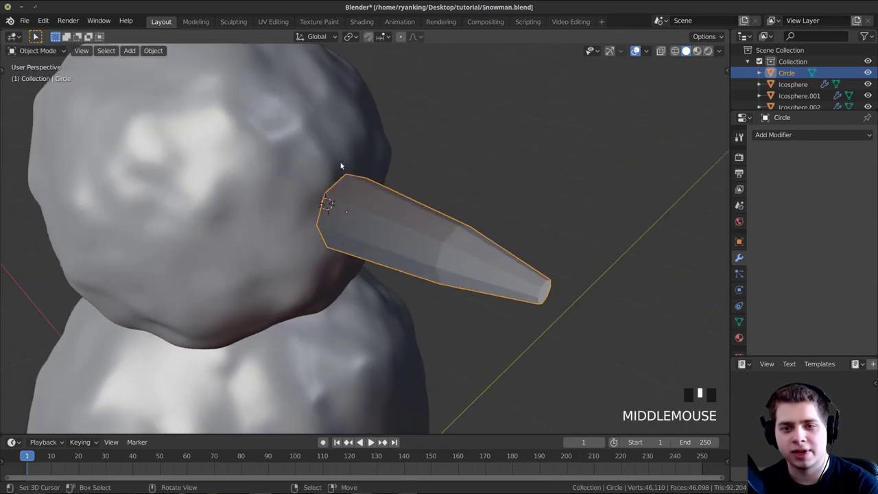
scroll(369, 163, "up", 3)
key("ctrl+2")
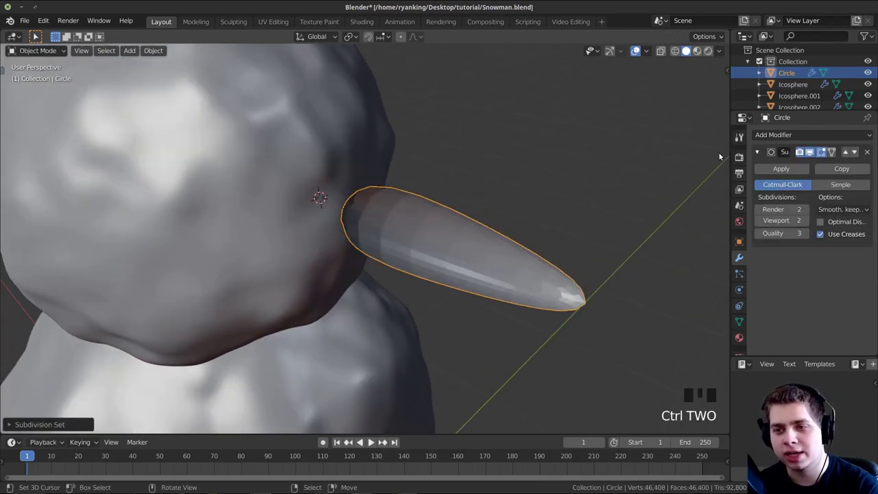
Step: Select the nose's whole mesh in Edit Mode and recalculate its normals to face outward
middle_click_drag(719, 156, 374, 240)
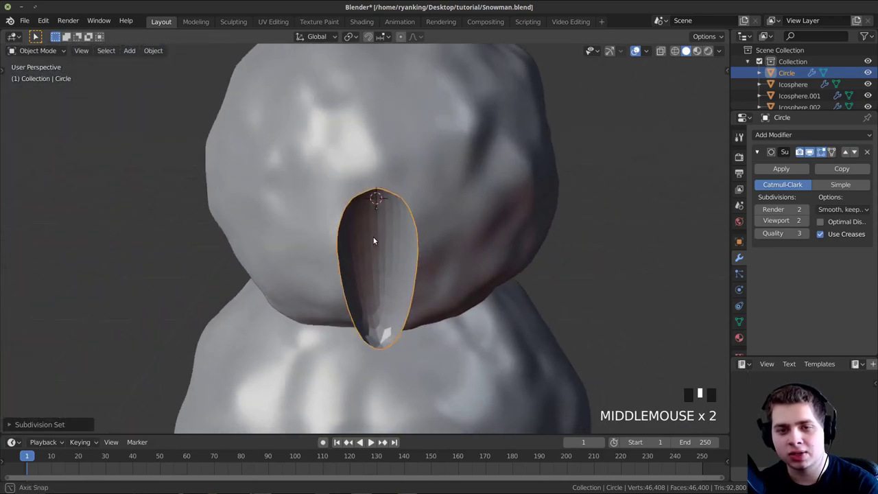
middle_click_drag(439, 243, 464, 255)
key("Tab")
key("a")
key("a")
key("a")
key("shift+n")
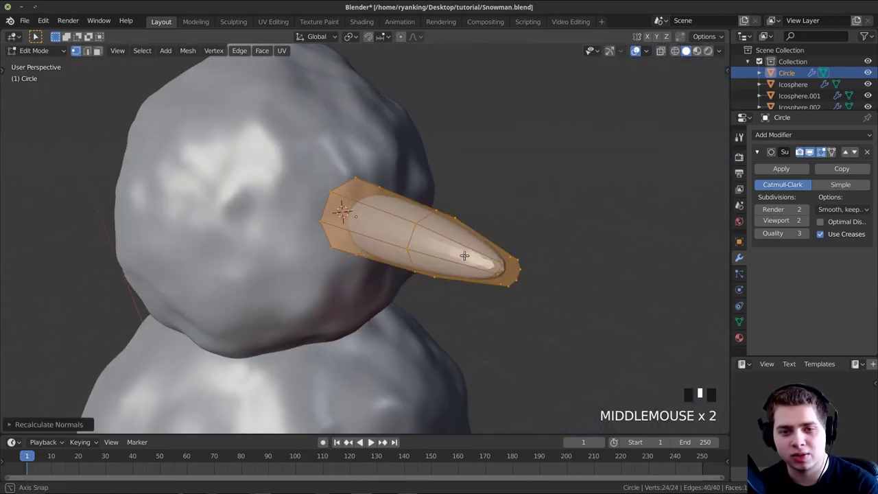
Step: Add one edge loop near the nose's base and another near its tip with loop cuts in Edit Mode
key("Tab")
middle_click_drag(367, 209, 431, 293)
key("Tab")
scroll(417, 209, "up", 2)
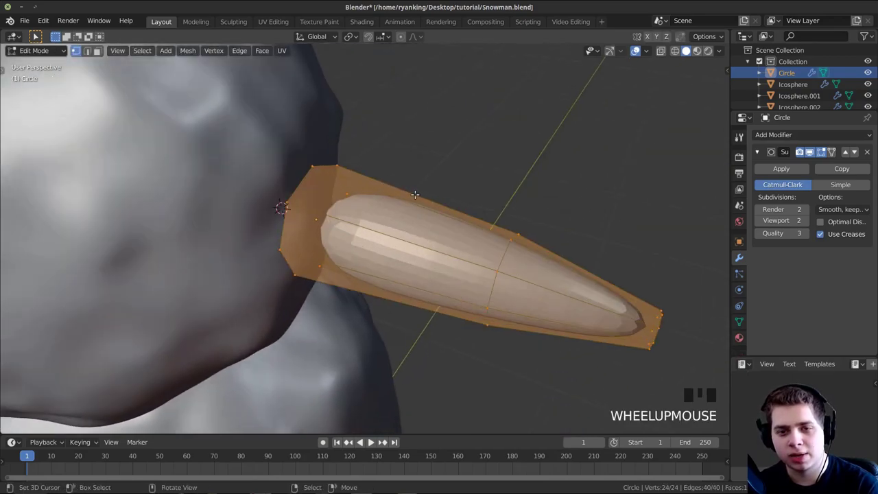
left_click(444, 205)
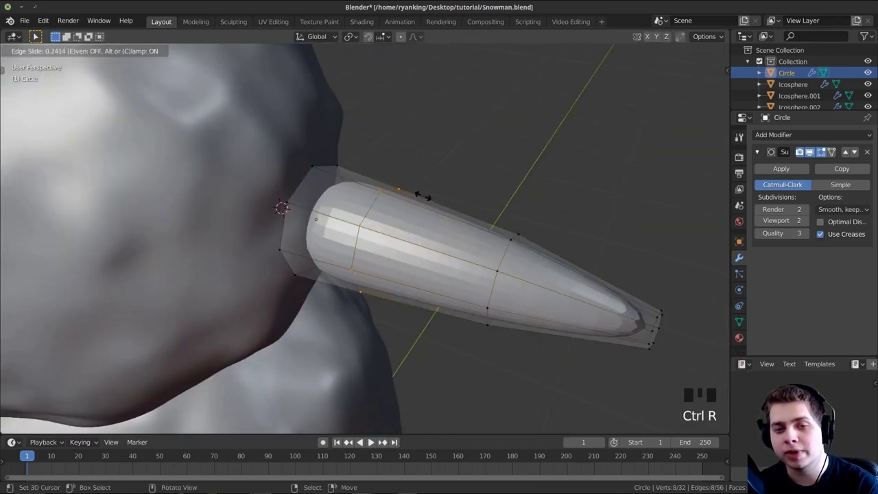
left_click(357, 182)
middle_click_drag(357, 182, 370, 159)
key("ctrl+r")
left_click(587, 276)
left_click(651, 289)
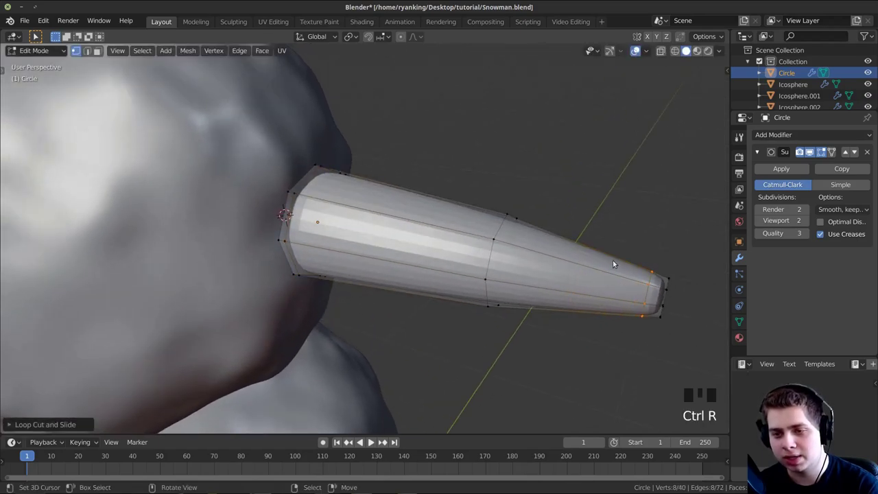
Step: Shade the nose smooth in Object Mode
key("Tab")
middle_click_drag(612, 260, 439, 165)
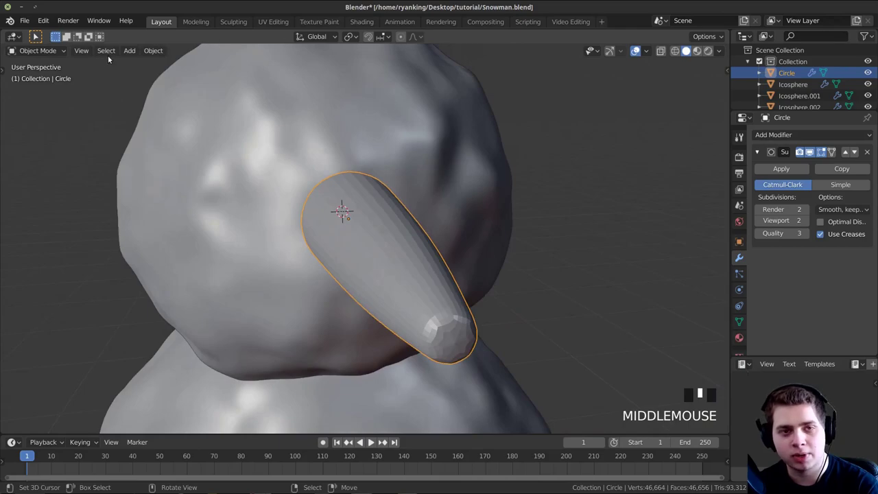
left_click(157, 51)
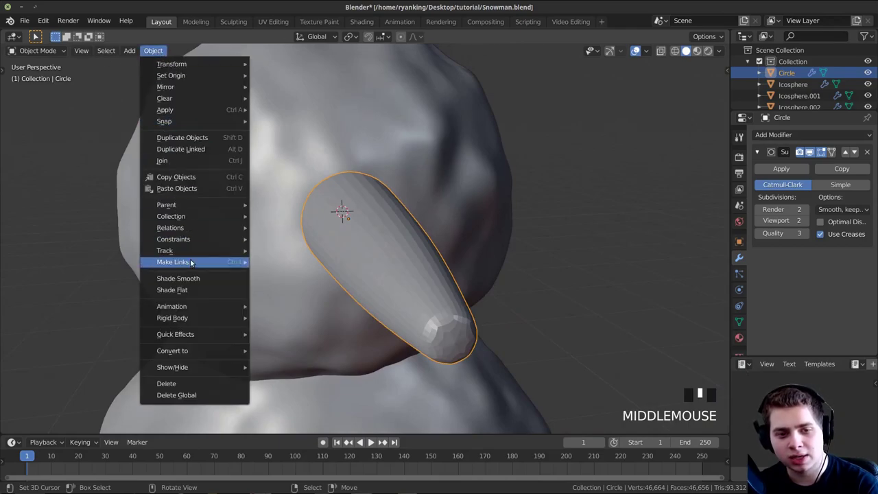
left_click(192, 280)
Step: Extrude the nose's end face outward in Edit Mode and scale it down to about 0.25 to form a pointed tip
middle_click_drag(192, 279, 419, 279)
scroll(407, 245, "up", 3)
key("Tab")
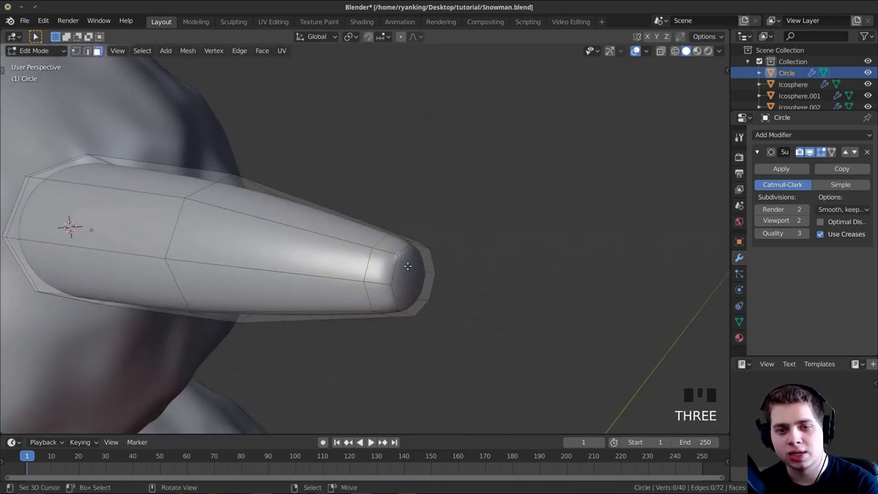
right_click(410, 264)
middle_click_drag(519, 265, 570, 288)
key("e")
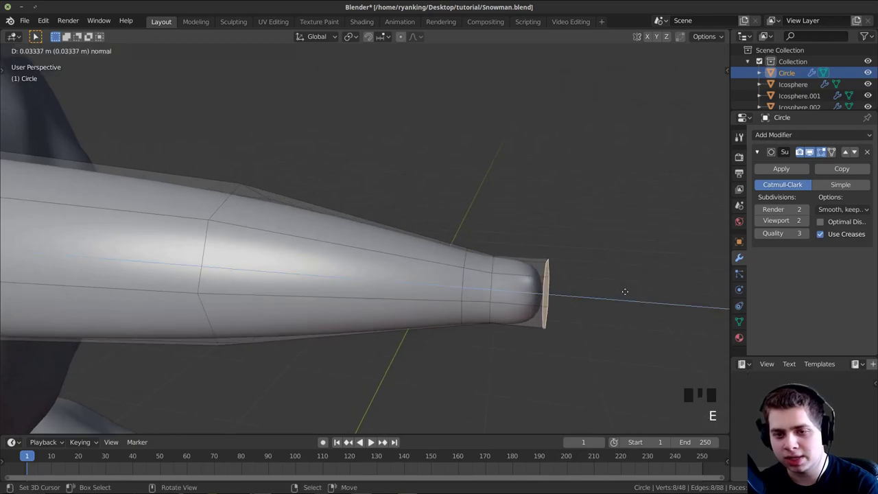
left_click(665, 285)
key("s")
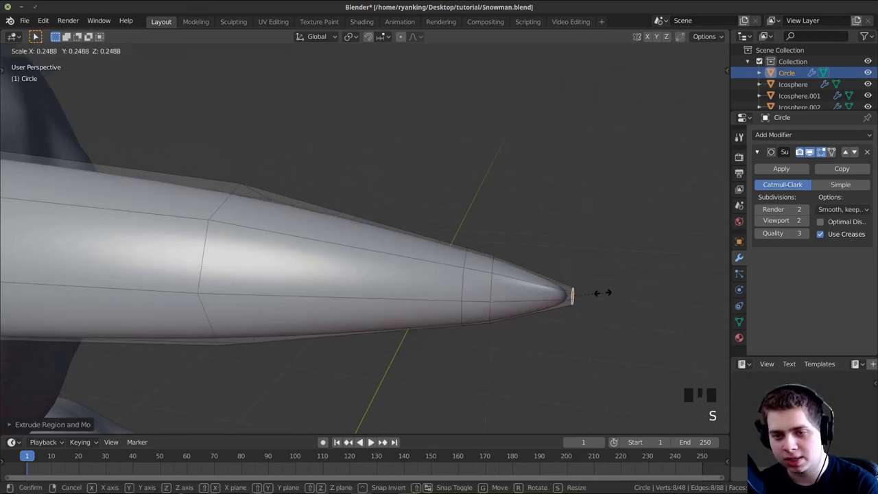
left_click(602, 292)
key("Tab")
Step: Box-select the front half of the nose in wireframe shading, and rotate and move it downward to bend the carrot
middle_click_drag(602, 290, 584, 214)
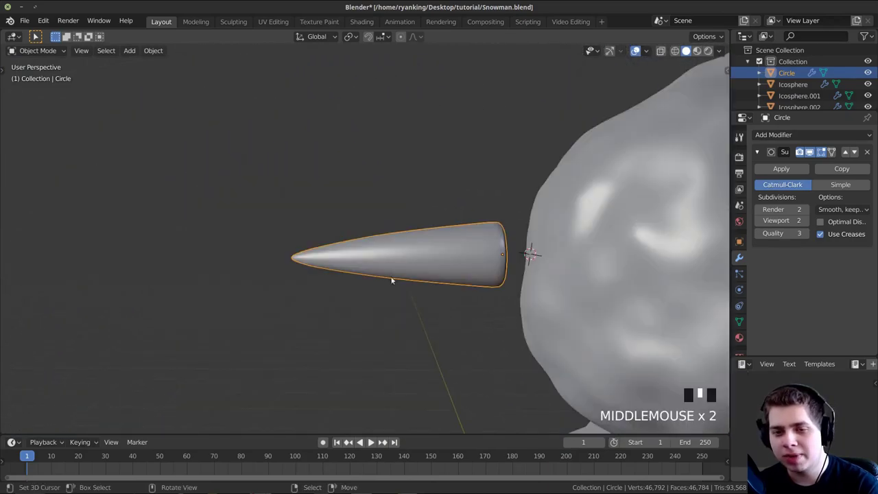
middle_click_drag(456, 226, 519, 247)
key("Tab")
scroll(545, 233, "up", 2)
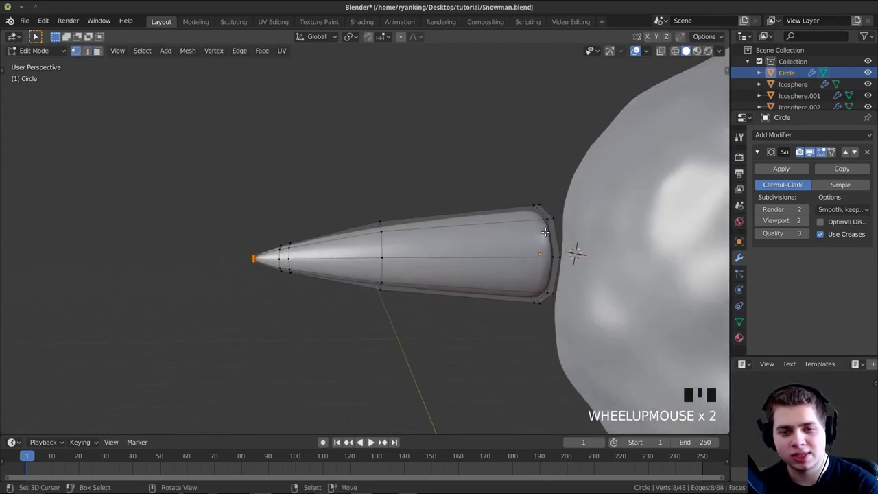
key("z")
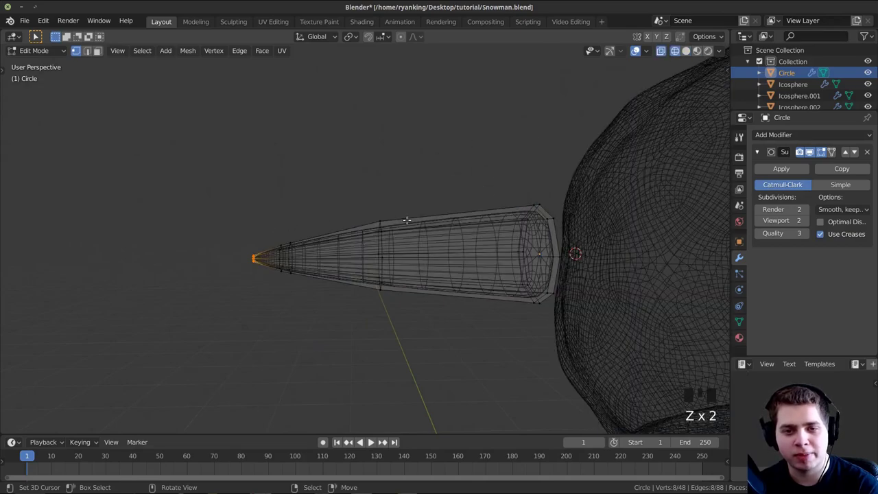
middle_click_drag(316, 209, 302, 189)
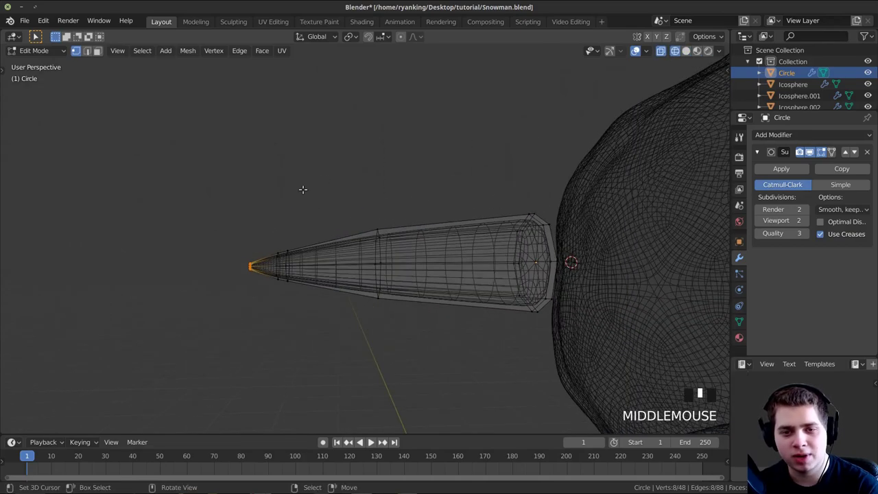
middle_click(199, 185)
key("b")
left_click_drag(195, 172, 395, 334)
middle_click_drag(413, 302, 431, 287)
key("r")
left_click(480, 241)
key("g")
left_click(480, 237)
key("r")
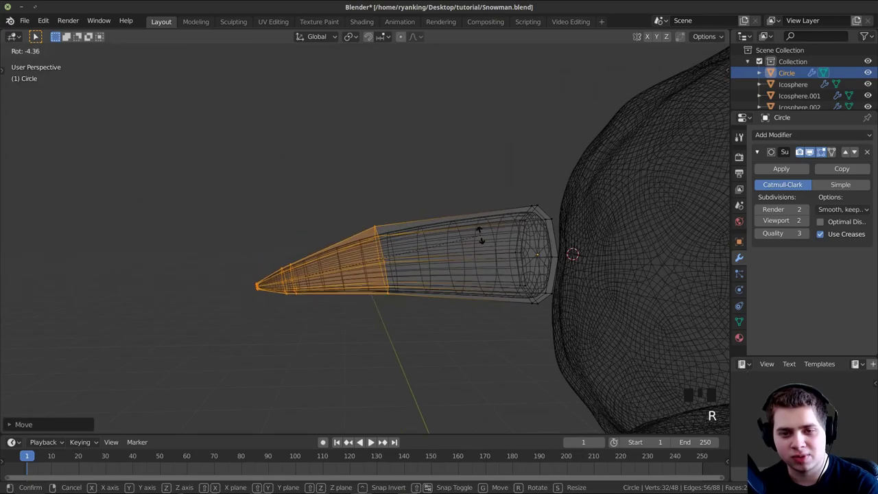
key("g")
left_click(479, 231)
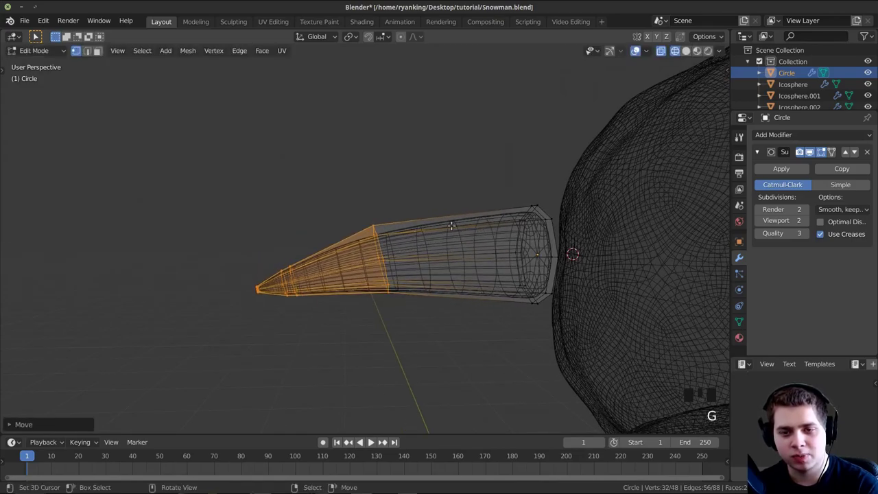
Step: Add an edge loop in the nose's rear half, move and rotate it to round the bend, and return to solid Object Mode
left_click(460, 223)
right_click(462, 223)
key("g")
left_click(478, 223)
key("r")
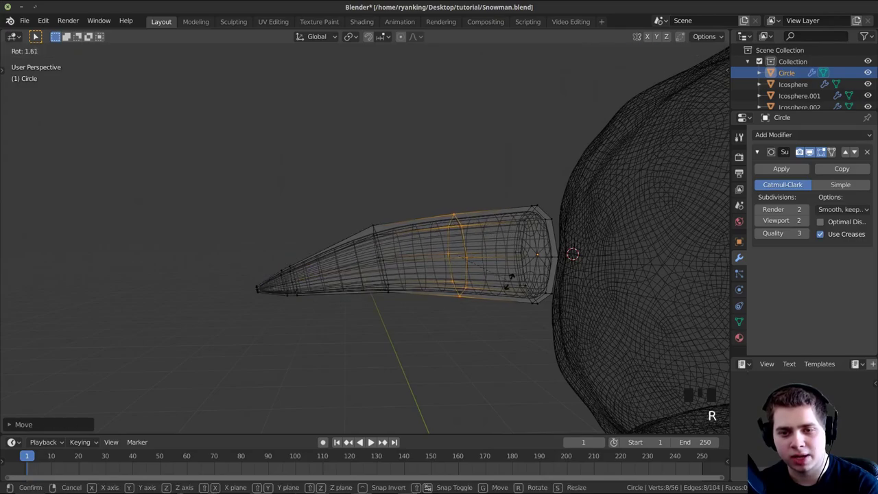
left_click(508, 283)
key("g")
left_click(509, 281)
key("Tab")
key("z")
left_click(653, 290)
Step: Scale the whole nose down, then move and rotate it so its base sits against the snowman's head
mouse_move(653, 290)
middle_mouse_down()
mouse_move(589, 333)
mouse_move(463, 265)
mouse_move(506, 248)
mouse_move(535, 261)
middle_mouse_up()
scroll(535, 260, "up", 2)
key("s")
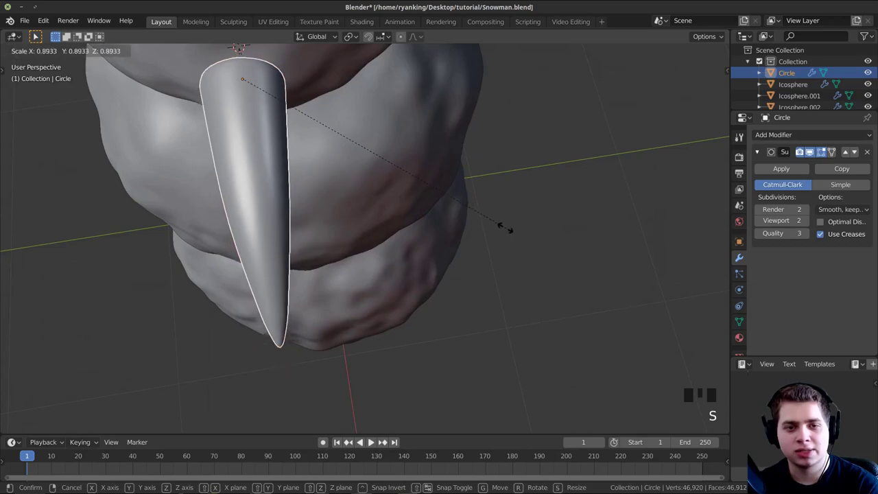
left_click(478, 225)
scroll(477, 225, "down", 1)
middle_click_drag(464, 190, 493, 319, "shift")
key("r")
left_click(483, 309)
key("g")
left_click(471, 203)
middle_click_drag(449, 277, 374, 205)
key("g")
left_click(382, 206)
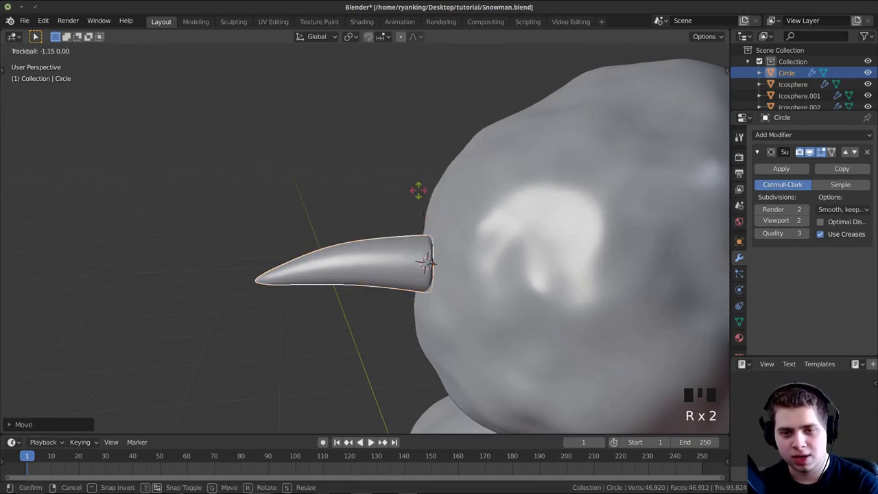
key("r")
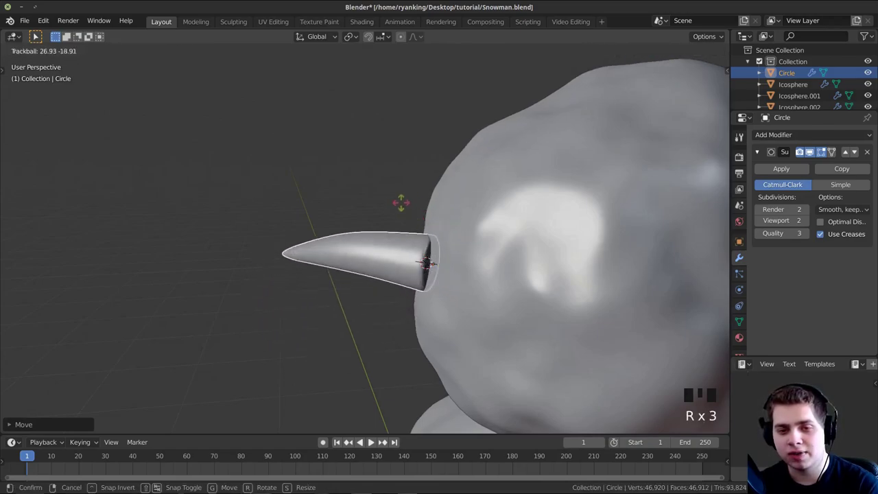
left_click(485, 246)
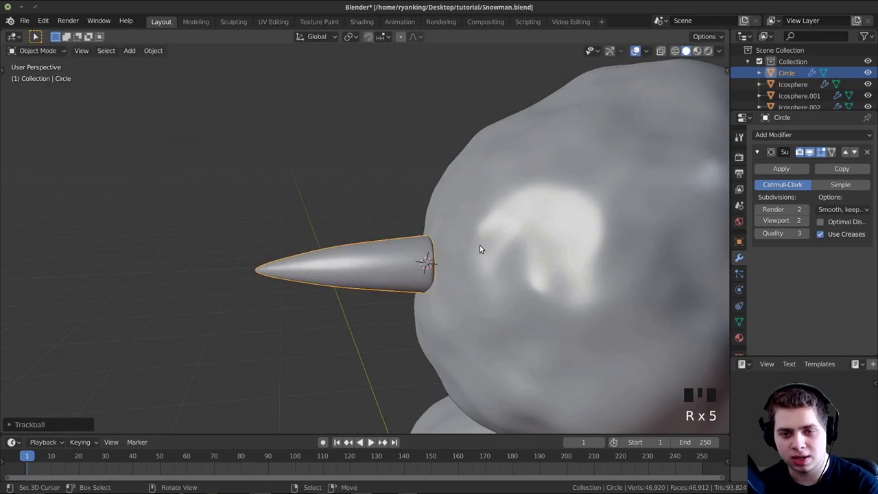
Step: Fine-tune the nose's rotation and position from the front so it points forward from the middle of the face
scroll(492, 267, "down", 1)
middle_click_drag(492, 267, 579, 303)
scroll(452, 264, "down", 2)
middle_click_drag(452, 264, 411, 209)
key("r")
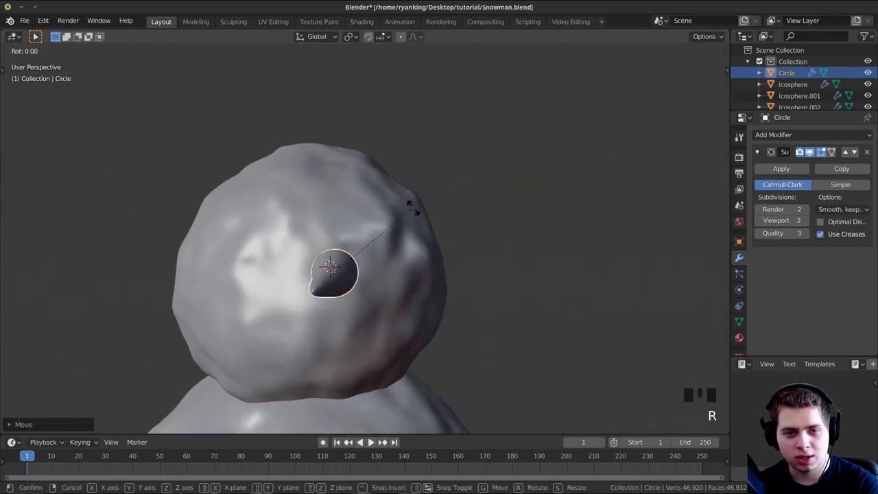
key("r")
left_click(409, 180)
key("r")
key("r")
left_click(408, 171)
middle_click_drag(429, 179, 440, 241)
key("g")
left_click(411, 205)
key("r")
left_click(416, 206)
scroll(413, 270, "up", 2)
key("g")
left_click(409, 243)
Step: Add a camera to the scene
scroll(425, 248, "down", 3)
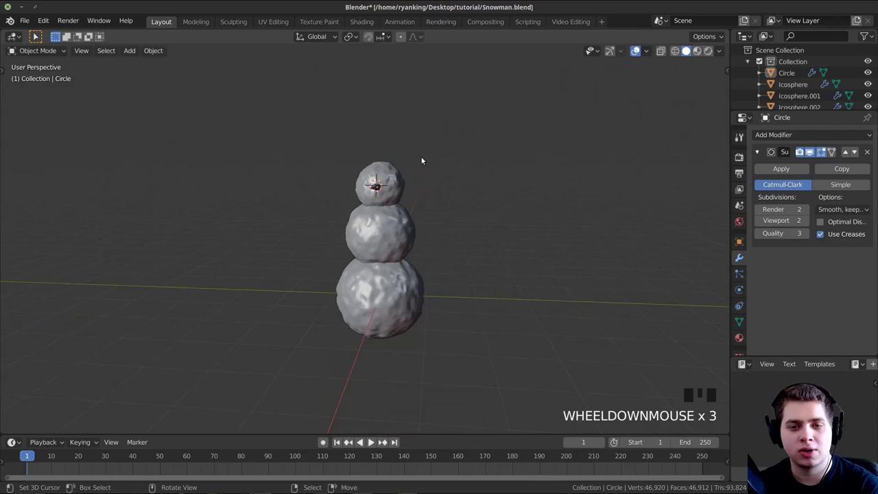
key("shift+a")
mouse_move(421, 159)
left_click(409, 315)
Step: Frame the snowman's upper body from the front and align the camera to that view
scroll(430, 257, "up", 6)
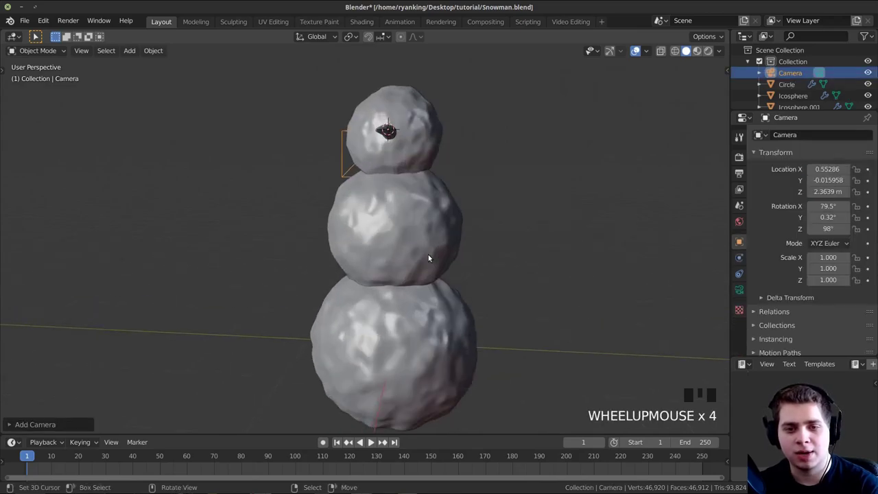
middle_click_drag(467, 176, 473, 242, "shift")
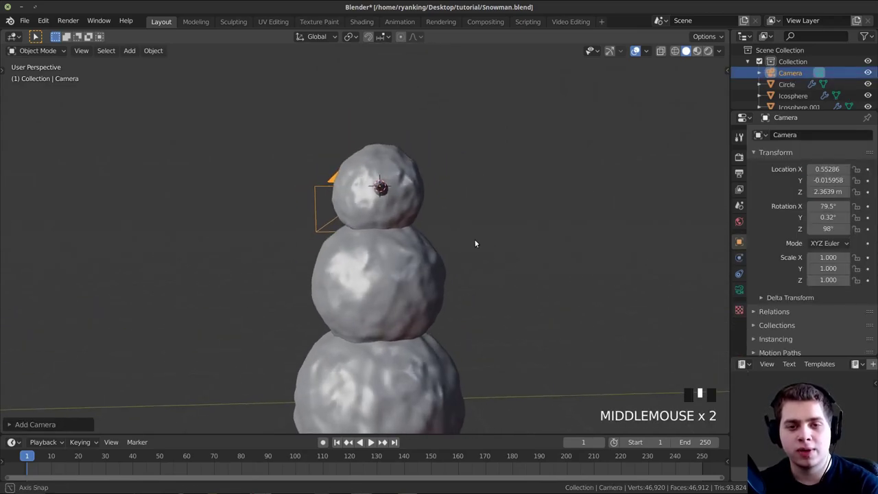
scroll(443, 247, "up", 1)
middle_click_drag(391, 199, 386, 198)
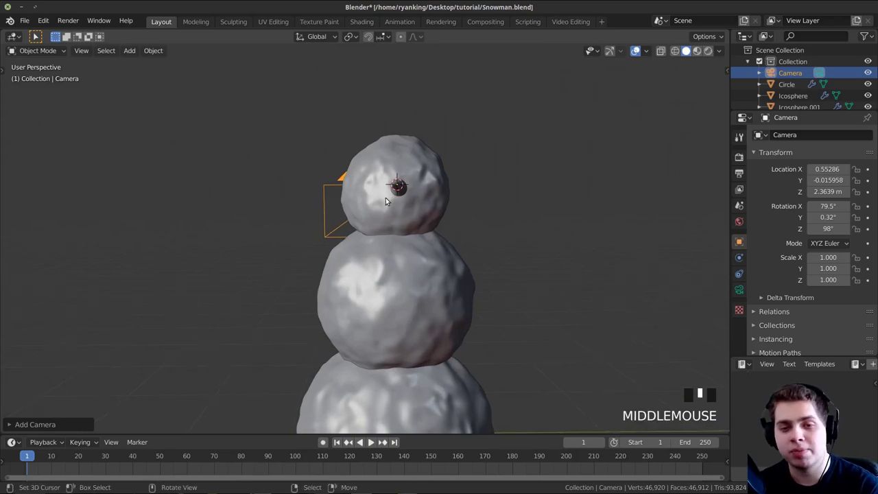
key("ctrl+alt+KP_0")
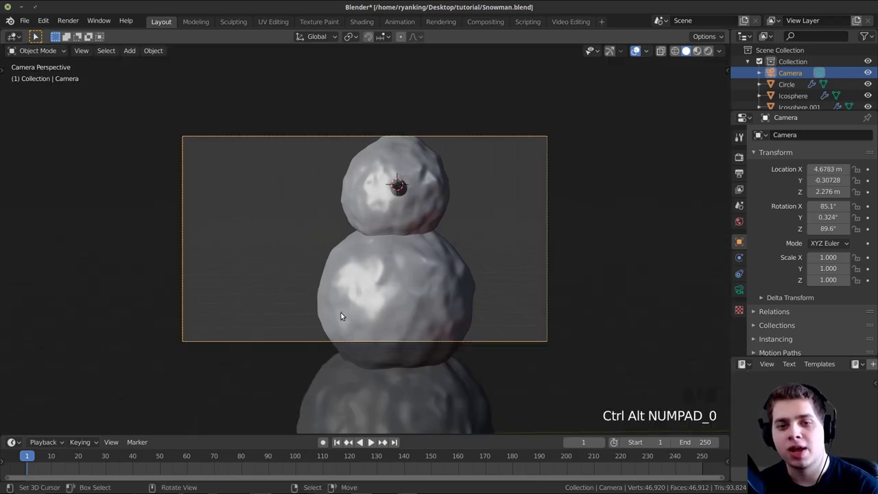
Step: Set the output's vertical resolution to 1920 px for a square render frame
middle_click_drag(466, 182, 383, 207, "shift")
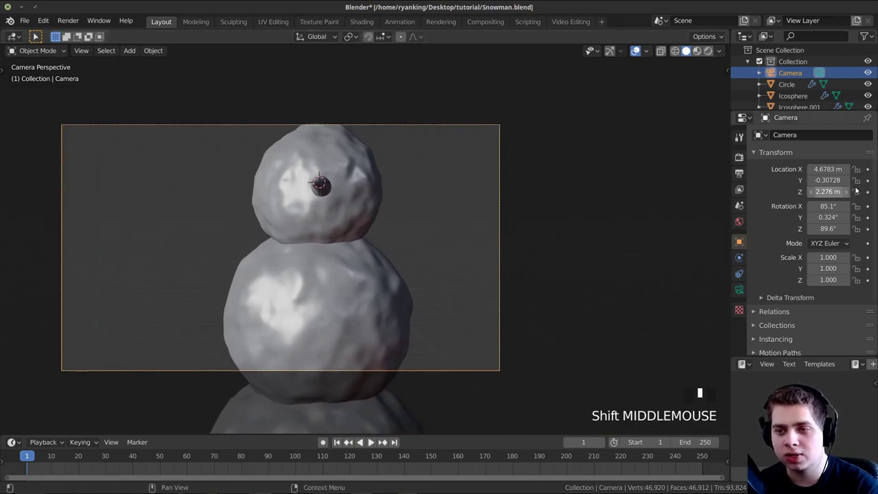
left_click(738, 174)
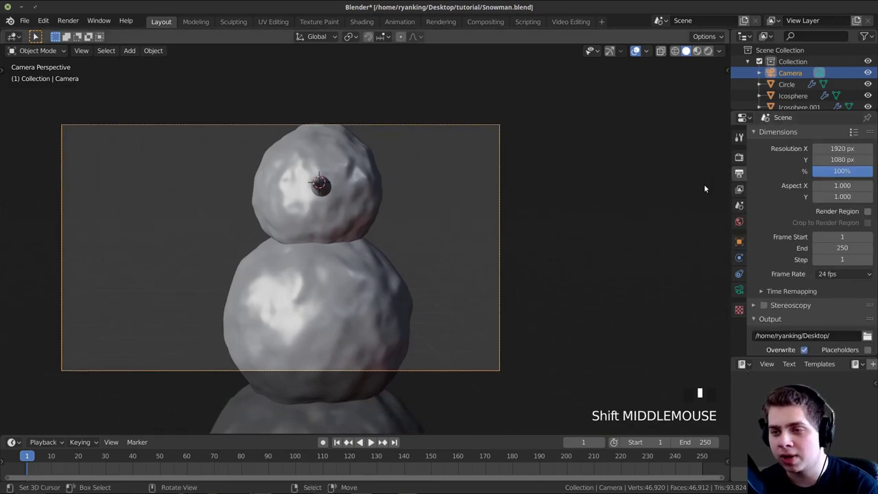
middle_click_drag(671, 237, 633, 181, "shift")
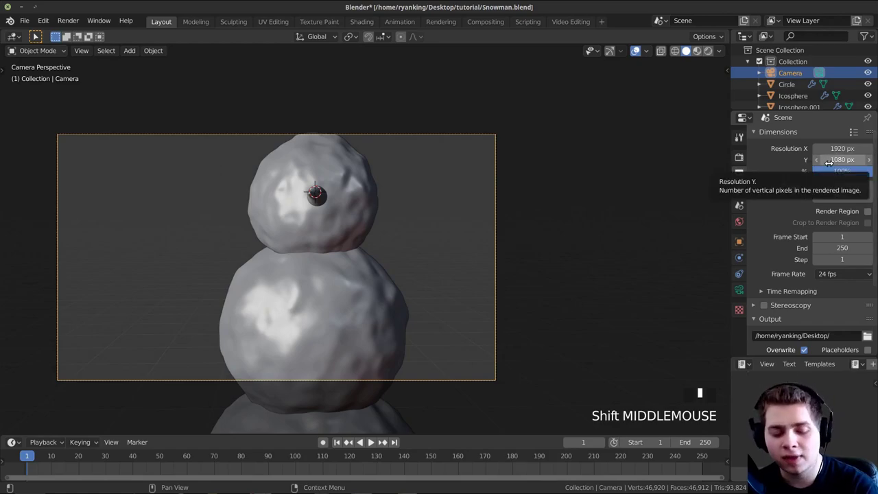
type("1920")
scroll(286, 67, "down", 2)
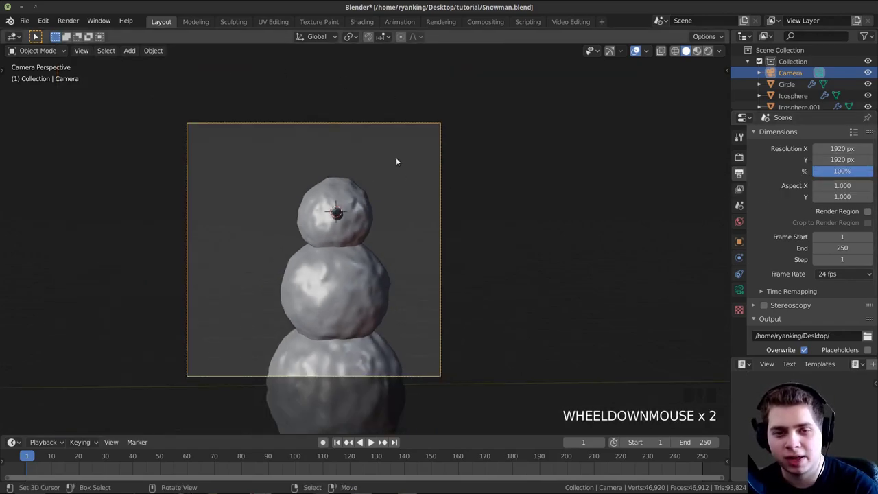
Step: Move the camera closer to the snowman along its local Z axis while looking through it
middle_click_drag(409, 181, 525, 201)
key("KP_0")
middle_click_drag(466, 205, 349, 215, "shift")
scroll(362, 233, "up", 2)
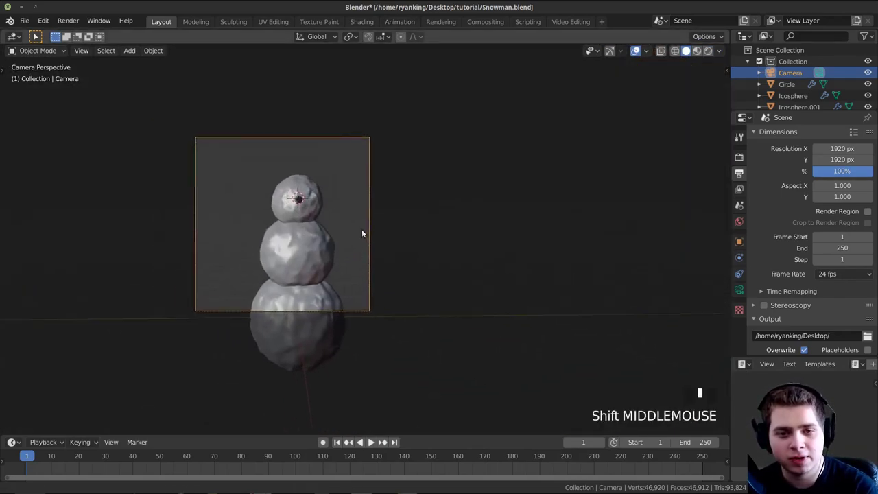
middle_click_drag(489, 225, 446, 227, "shift")
key("g")
key("z")
key("z")
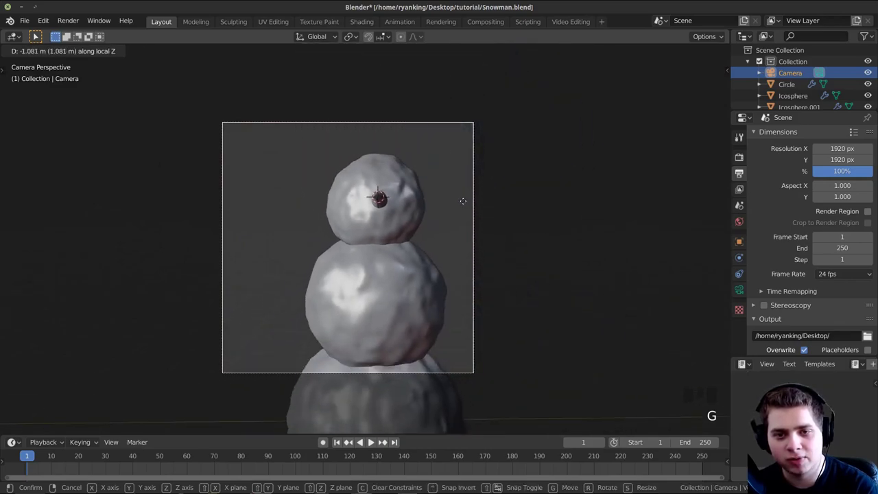
left_click(463, 203)
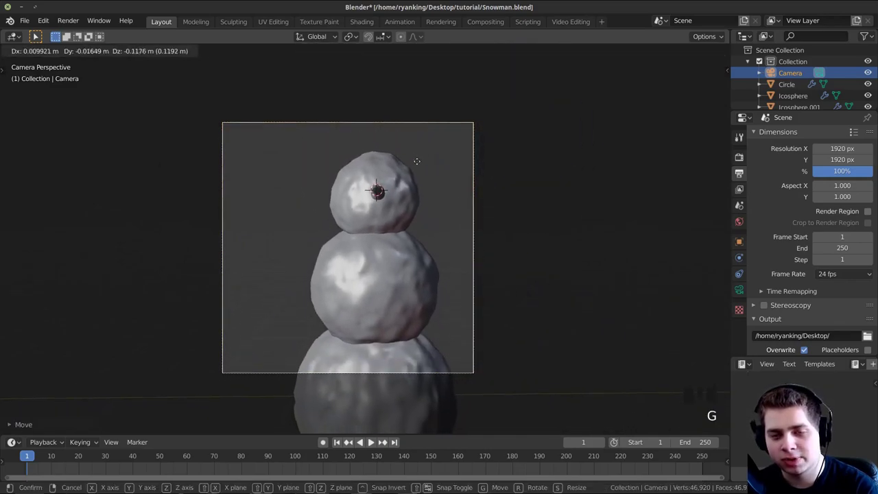
Step: Shift the camera and pull it back along its local Z axis to frame the snowman with room above the head
key("g")
left_click(500, 175)
key("g")
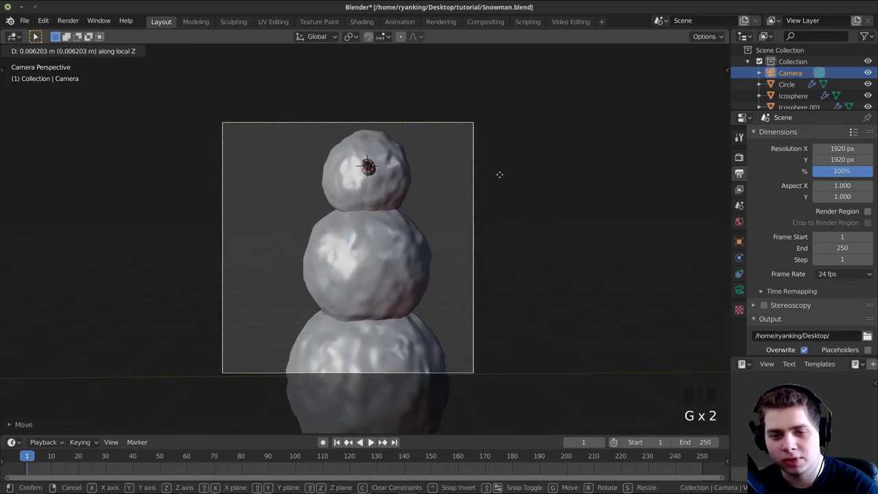
left_click(500, 190)
key("g")
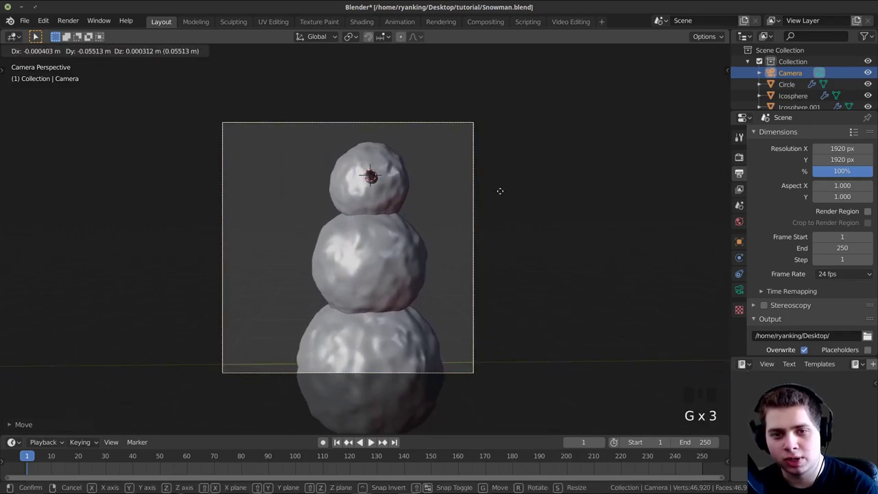
left_click(507, 180)
middle_click_drag(507, 179, 419, 229, "shift")
scroll(374, 218, "up", 2)
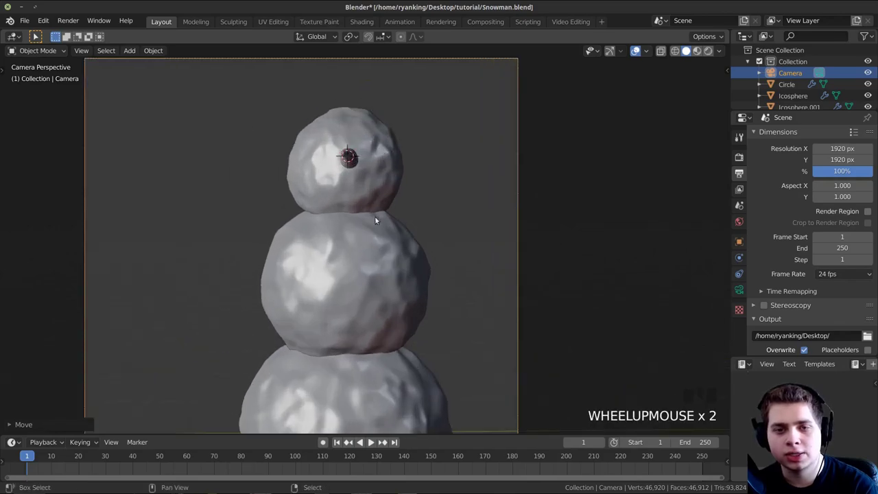
Step: Rotate the carrot nose freely so its tip points to the side in the camera view, and resize it
scroll(374, 218, "up", 1)
right_click(343, 187)
scroll(400, 188, "down", 2)
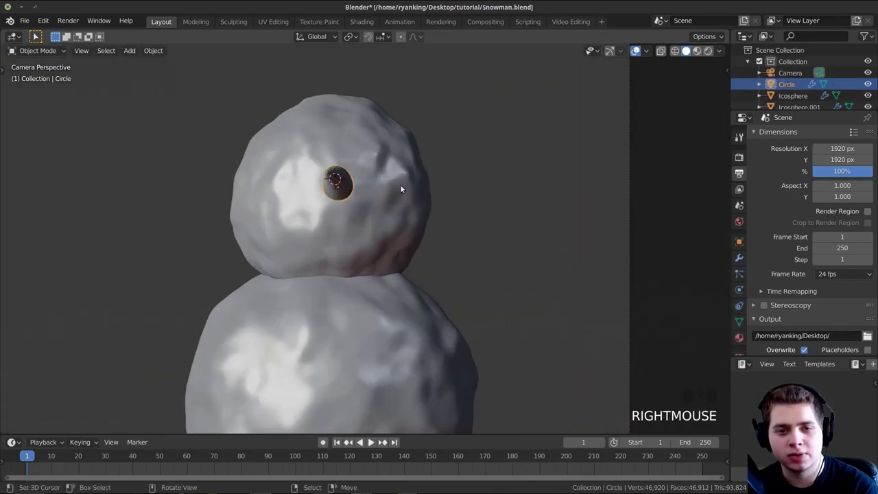
middle_click_drag(386, 192, 362, 197, "shift")
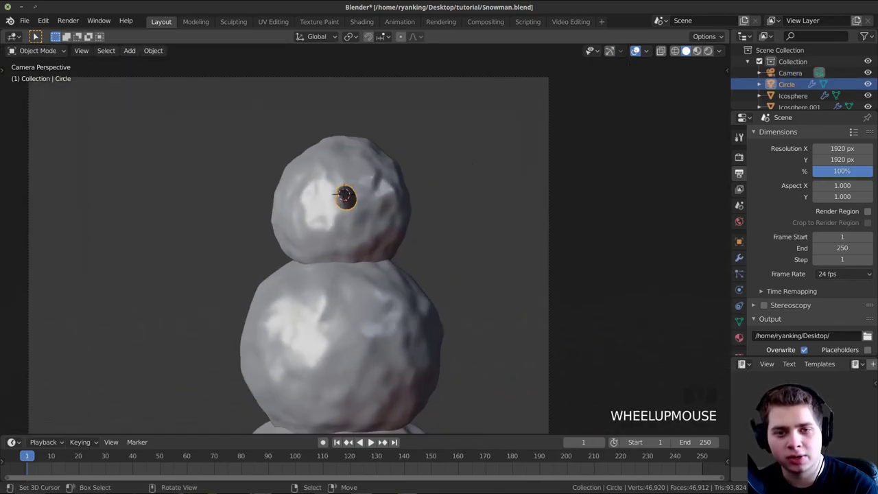
key("s")
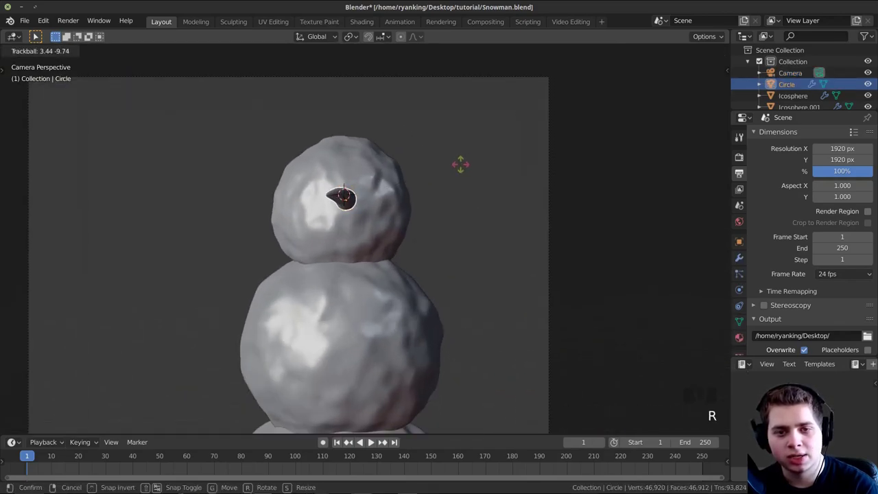
left_click(452, 163)
key("s")
left_click(438, 166)
Step: Move the nose sideways into place on the middle of the face and fine-tune its scale
key("g")
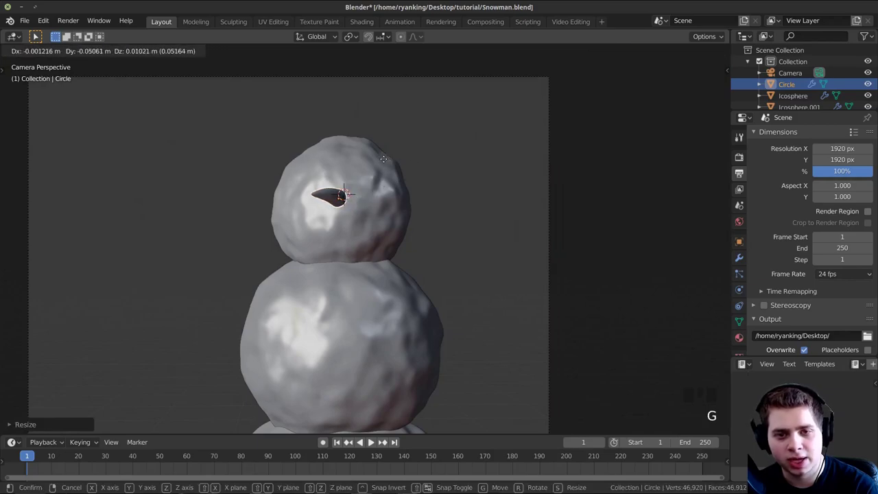
left_click(428, 192)
key("g")
left_click(432, 194)
key("s")
left_click(425, 197)
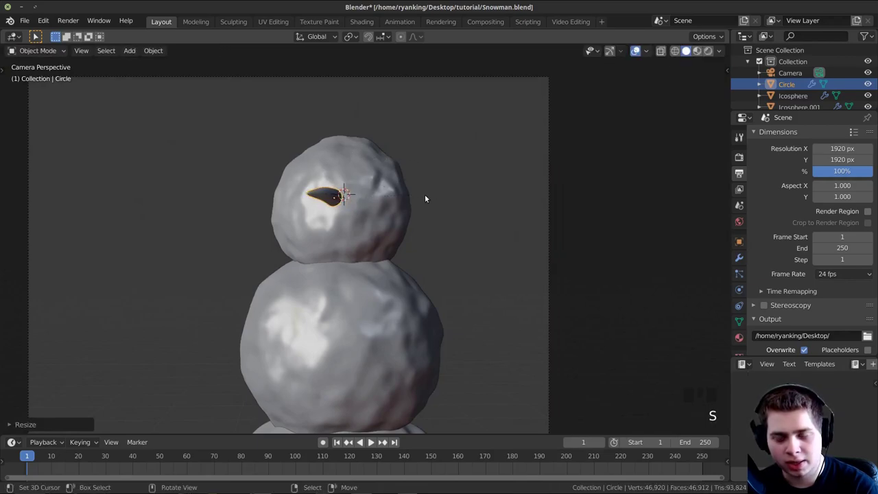
Step: Sink the nose's wide base into the head and check the result through the camera
key("KP_Decimal")
middle_click_drag(437, 260, 439, 323)
key("g")
left_click(479, 251)
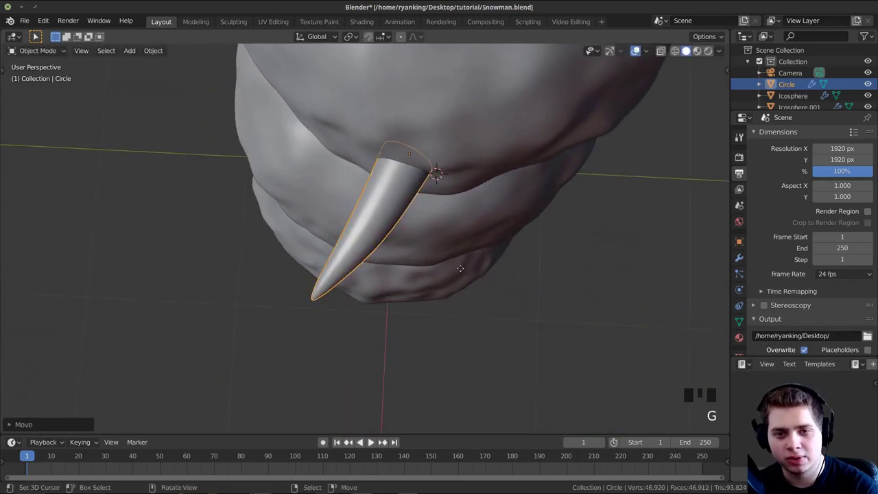
key("g")
right_click(461, 259)
key("KP_0")
scroll(495, 243, "down", 2)
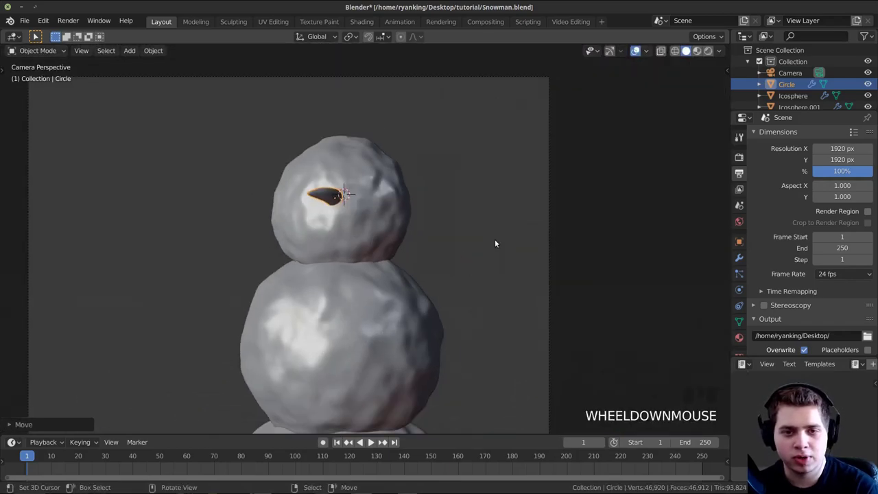
middle_click_drag(495, 242, 415, 261, "shift")
key("a")
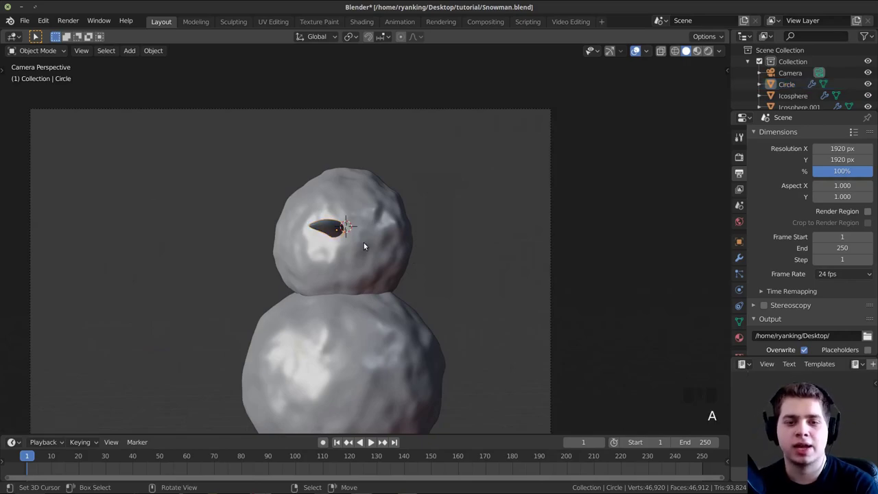
Step: Duplicate the head snowball along the X axis and scale the copy down to a small ball for an eye
scroll(401, 176, "up", 3)
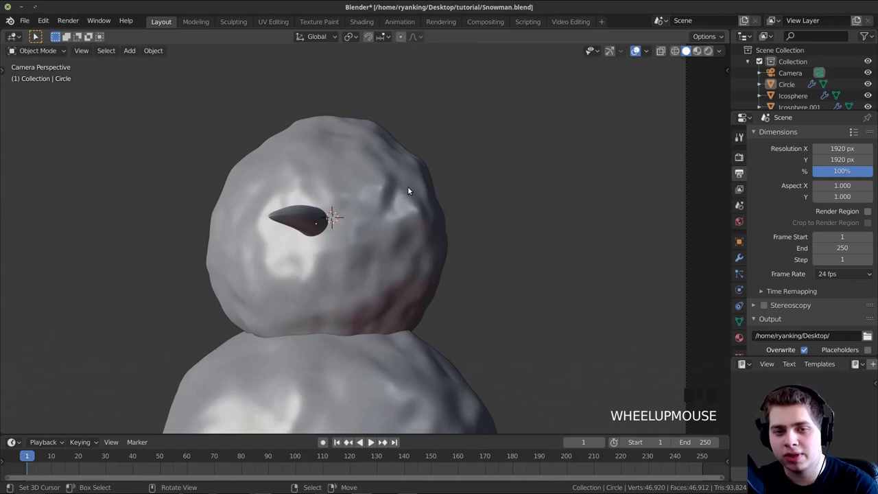
right_click(315, 131)
middle_click_drag(378, 196, 477, 220, "shift")
key("shift+d")
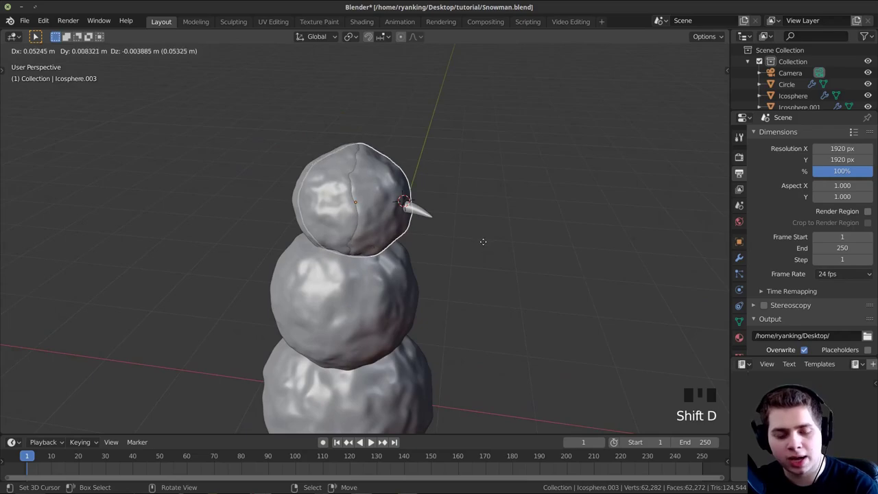
key("x")
left_click(552, 229)
key("s")
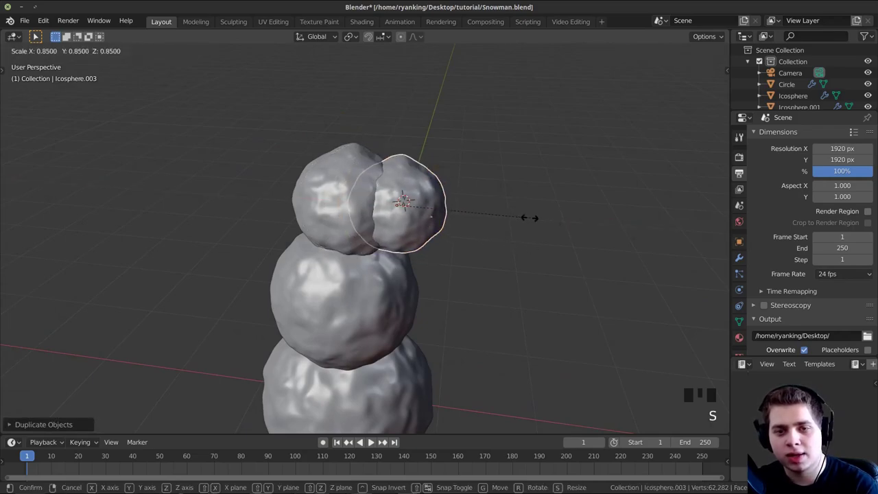
left_click(430, 207)
Step: Move the small eye ball onto the face beside the nose and shrink it further
middle_click_drag(429, 208, 384, 189)
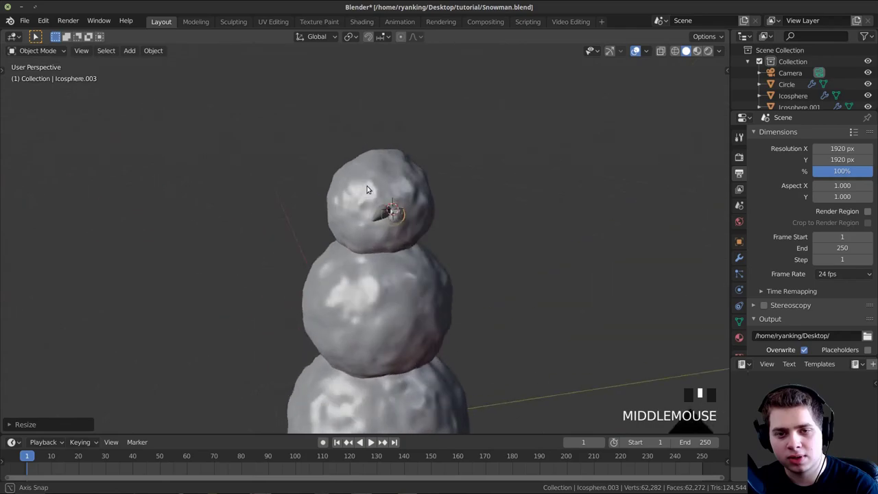
key("g")
left_click(363, 175)
scroll(444, 175, "up", 3)
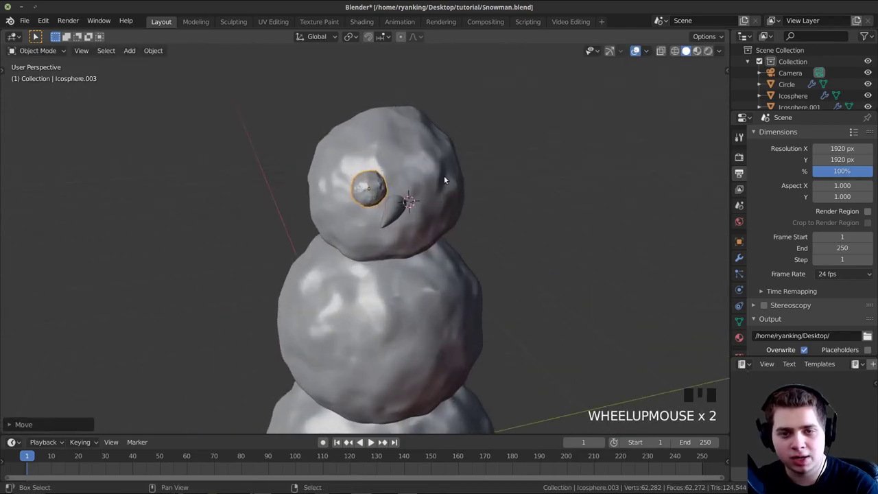
key("s")
left_click(443, 195)
Step: Adjust the first eye's position and size from several angles so it sits partly embedded in the head
middle_click_drag(429, 240, 469, 315)
key("g")
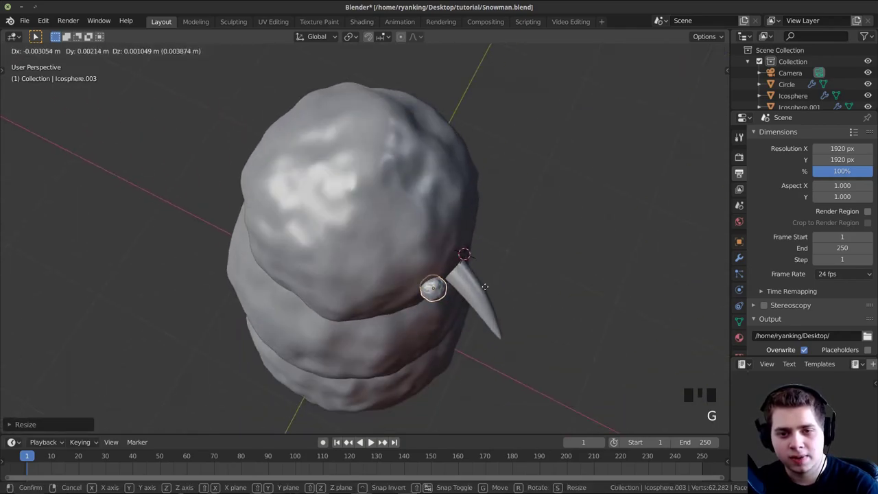
left_click(471, 267)
key("s")
left_click(476, 272)
key("g")
left_click(473, 269)
middle_click_drag(473, 269, 376, 143)
key("g")
left_click(543, 142)
Step: Duplicate the eye and place the copy on the other side of the nose
middle_click_drag(457, 150, 411, 194)
key("g")
left_click(517, 267)
left_click(473, 200)
middle_click_drag(473, 201, 402, 161)
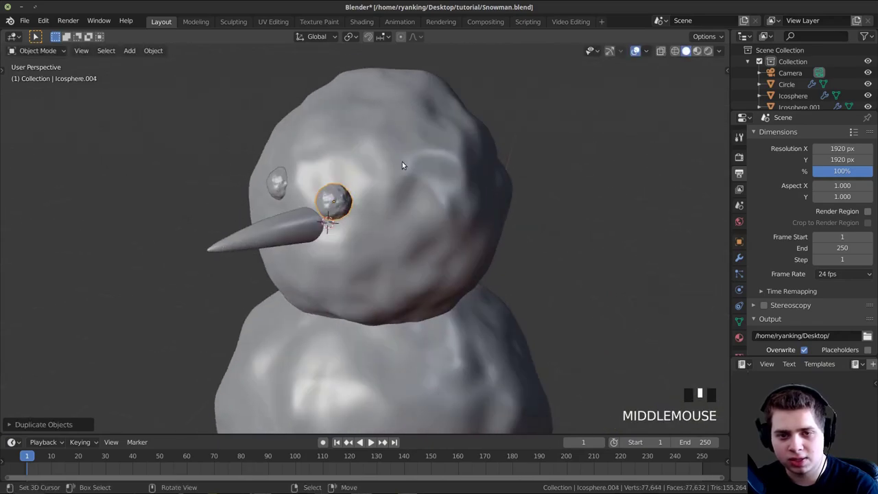
Step: Resize the second eye and reposition it so it rests partly embedded in the head's surface
middle_click_drag(451, 182, 482, 170)
key("s")
left_click(451, 181)
key("g")
left_click(406, 206)
mouse_move(406, 206)
middle_mouse_down()
mouse_move(435, 214)
mouse_move(432, 195)
mouse_move(392, 195)
mouse_move(423, 212)
mouse_move(415, 214)
middle_mouse_up()
key("s")
left_click(439, 215)
key("g")
left_click(431, 196)
key("s")
left_click(382, 235)
key("g")
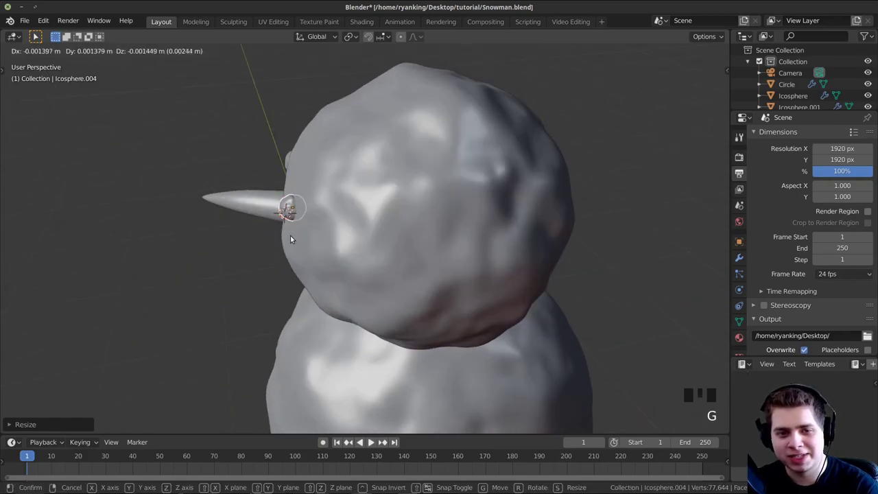
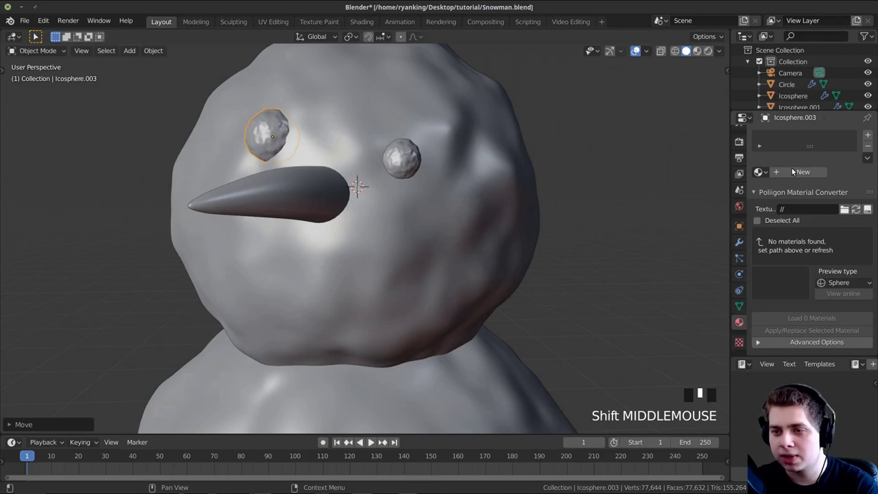
Step: Create a new material named Coal on the first eye
left_click(795, 171)
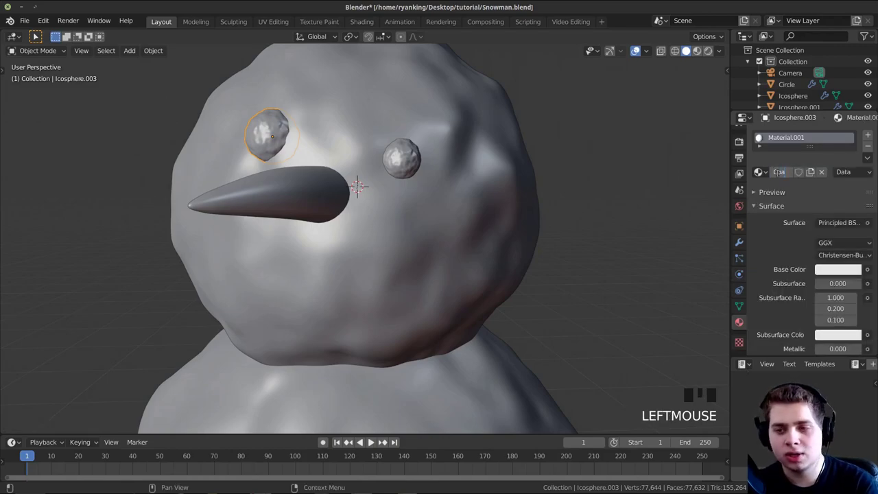
scroll(370, 239, "down", 1)
middle_click_drag(368, 234, 428, 256, "shift")
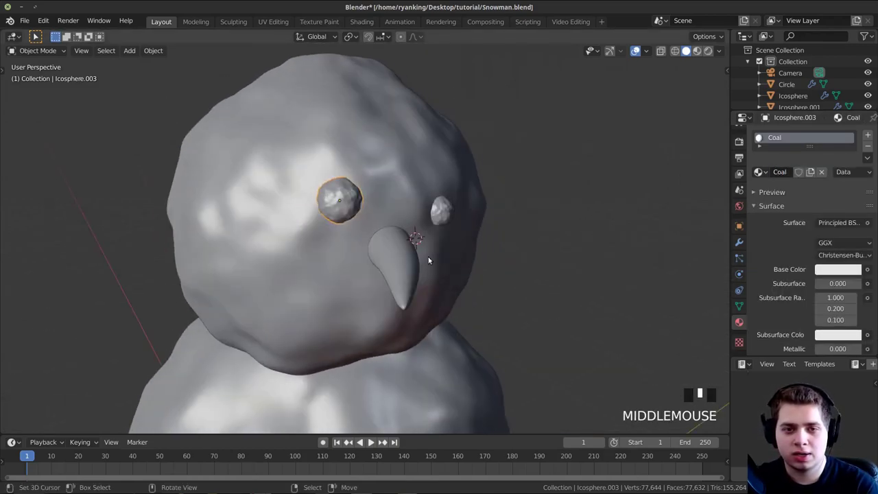
Step: Resize the first eye and adjust its position on the face
key("s")
left_click(421, 247)
mouse_move(407, 207)
middle_mouse_down()
mouse_move(373, 207)
mouse_move(391, 225)
mouse_move(398, 207)
middle_mouse_up()
scroll(391, 226, "up", 4)
scroll(239, 166, "down", 1)
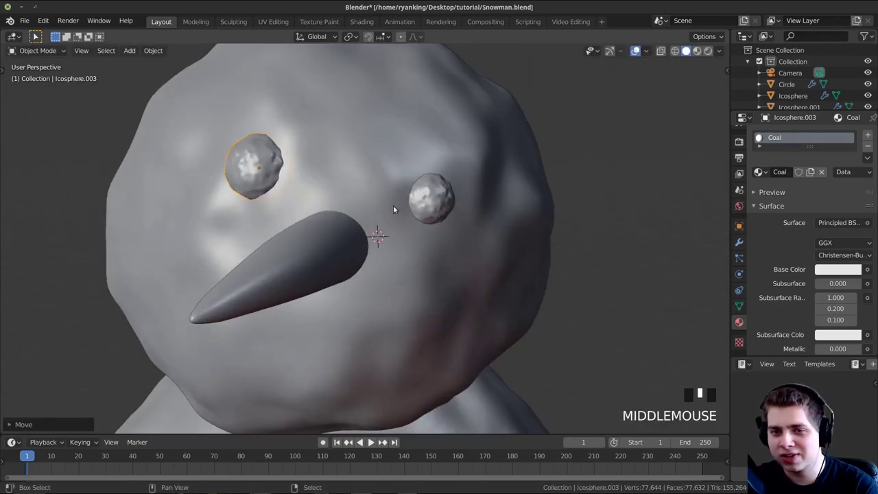
Step: Set the Coal material's base color to a very dark grey
left_click(837, 272)
left_click(837, 271)
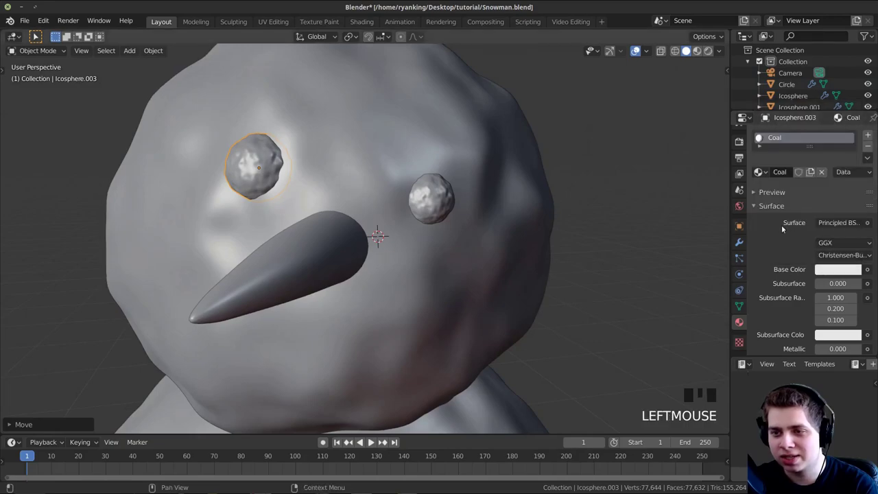
left_click(827, 272)
scroll(827, 270, "down", 13)
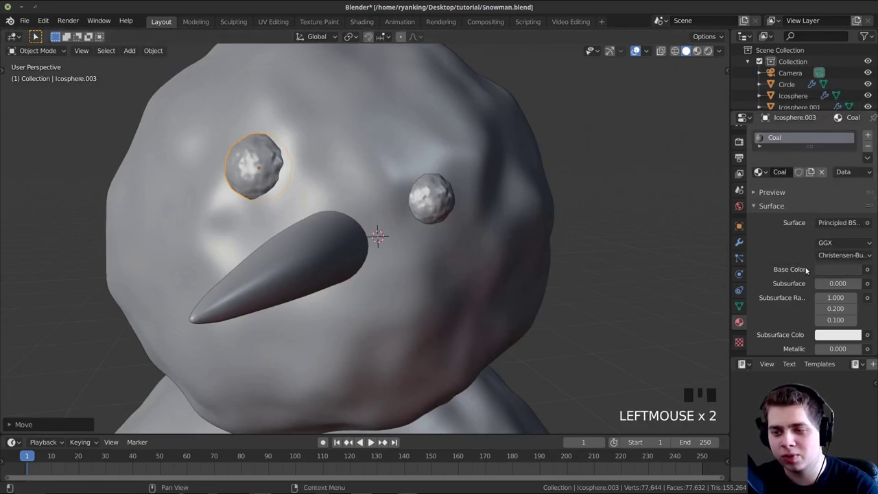
middle_click_drag(415, 290, 430, 317, "shift")
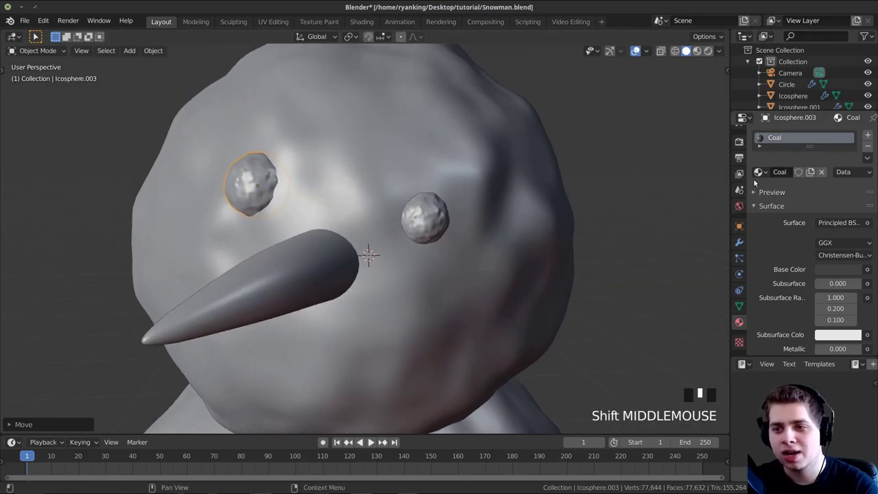
Step: Apply the Coal material to the second eye
left_click(760, 172)
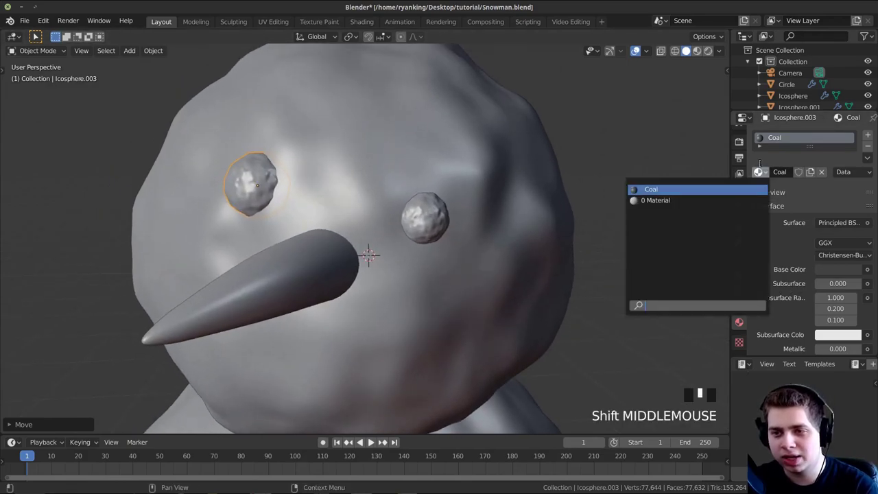
left_click(767, 167)
left_click_drag(758, 172, 447, 214)
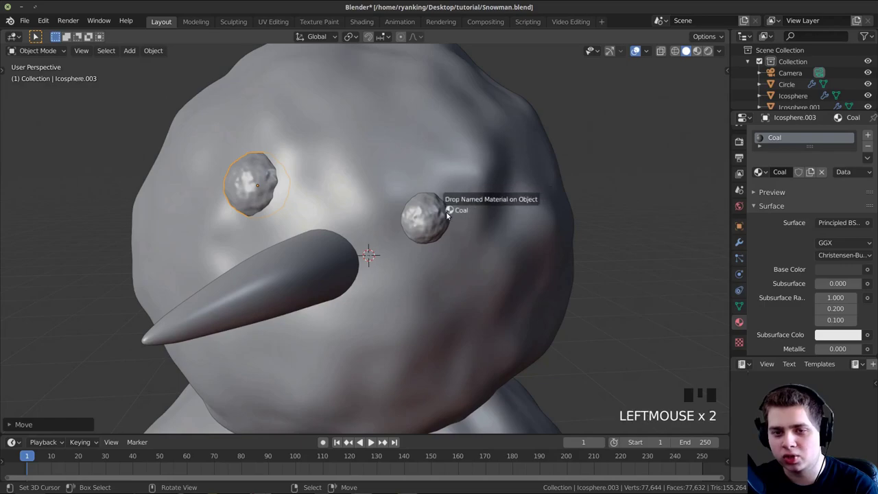
Step: Darken the Coal material's viewport display color to grey so both eyes look like coal
right_click(249, 190)
scroll(783, 219, "down", 12)
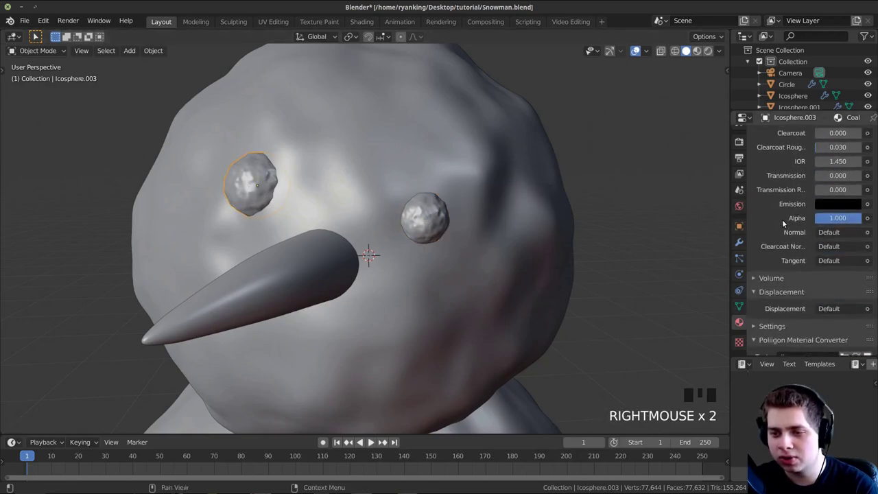
scroll(784, 233, "down", 7)
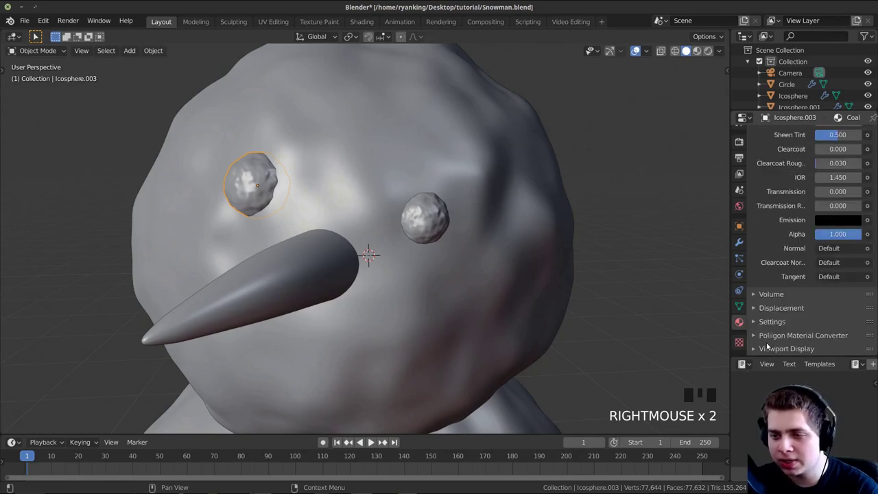
scroll(780, 298, "down", 4)
left_click(840, 275)
scroll(840, 274, "down", 10)
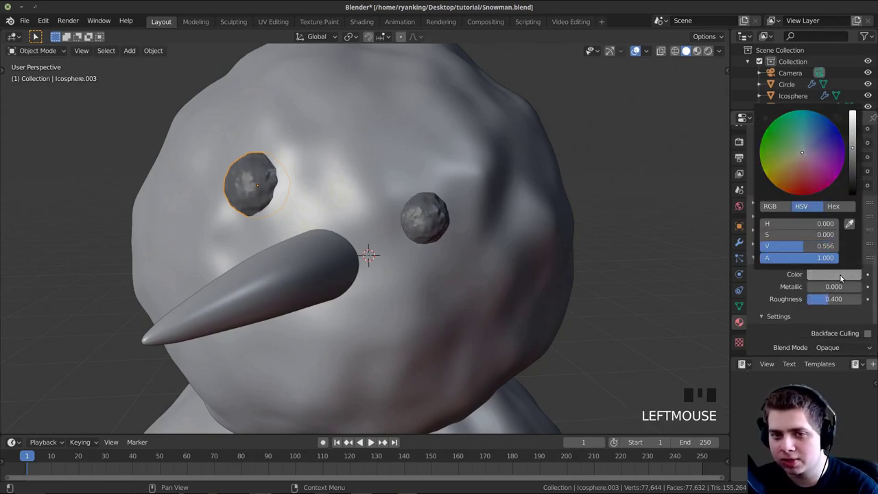
scroll(401, 262, "down", 3)
Step: Duplicate the second eye below the nose and scale the copy down as the first mouth coal
middle_click_drag(402, 261, 477, 176)
scroll(490, 169, "down", 3)
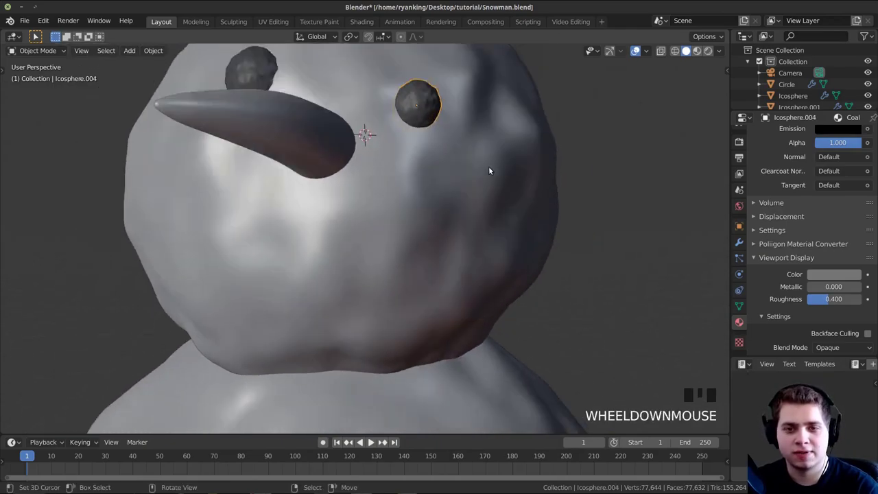
scroll(489, 168, "up", 2)
key("shift+d")
key("s")
left_click(407, 260)
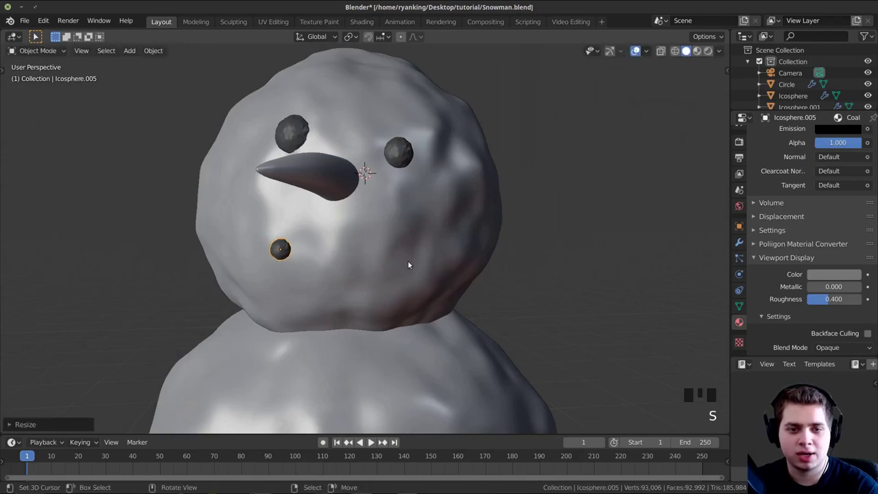
Step: Position the first mouth coal on the lower face from several angles so it sits in the snow
scroll(506, 286, "down", 2)
middle_click_drag(407, 261, 400, 212)
key("g")
left_click(499, 281)
key("g")
left_click(462, 264)
scroll(391, 248, "up", 2)
key("g")
left_click(389, 246)
key("g")
left_click(468, 273)
Step: Duplicate the mouth coal to form the second mouth piece, adjust its size and seat it in the face
key("shift+d")
key("s")
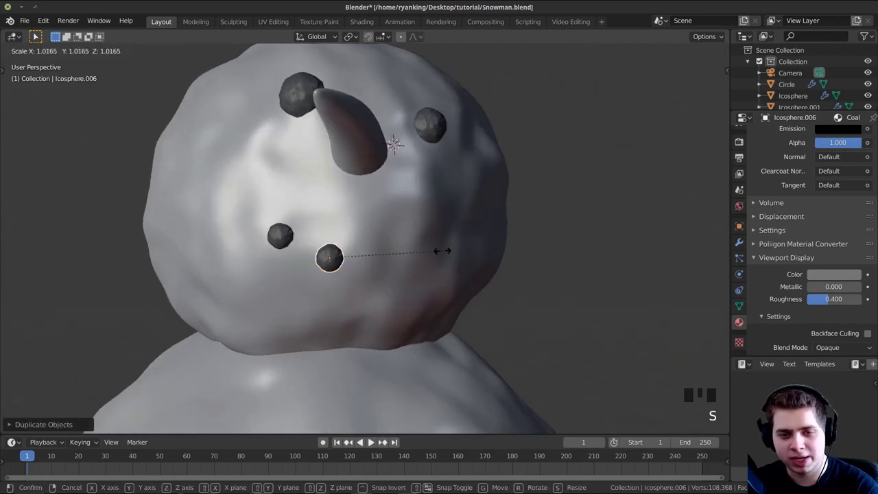
left_click(434, 249)
key("KP_Decimal")
scroll(534, 305, "down", 6)
middle_click_drag(534, 305, 505, 291)
key("g")
left_click(409, 319)
middle_click_drag(505, 292, 445, 257, "shift")
scroll(445, 253, "down", 3)
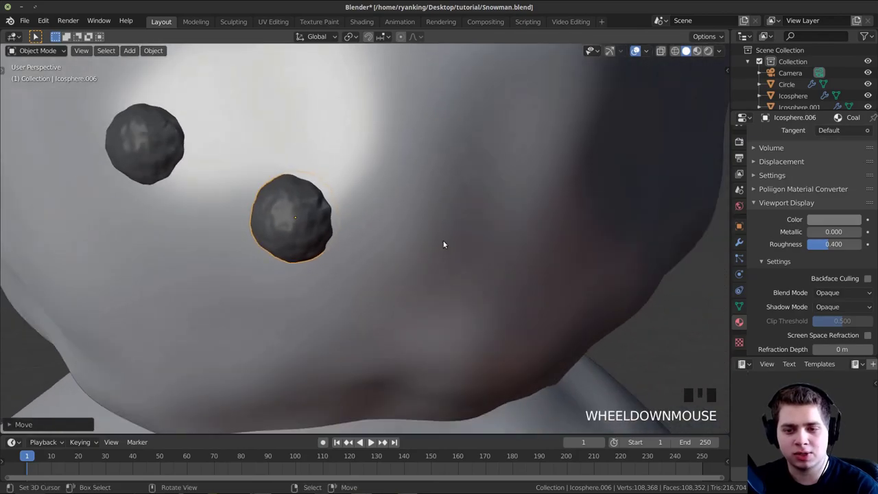
Step: Duplicate the second mouth coal as a third piece farther along the smile, resize it and rotate it freely
key("shift+d")
left_click(609, 272)
key("s")
left_click(547, 298)
middle_click_drag(546, 298, 479, 258)
key("r")
key("r")
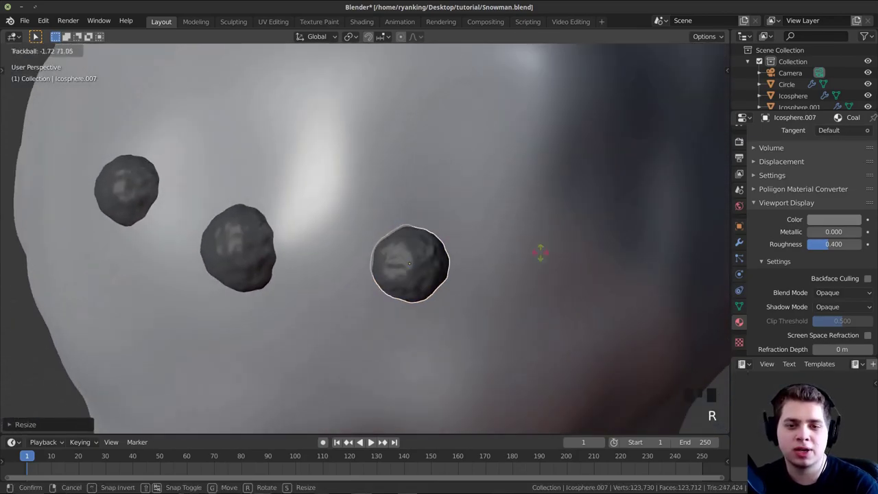
Step: Rotate the second mouth coal freely so its shape differs from the neighbouring pieces
right_click(244, 264)
key("r")
key("r")
left_click(249, 201)
Step: Rotate the second eye freely so it looks different from the first eye
scroll(249, 200, "down", 4)
middle_click_drag(366, 175, 350, 336, "shift")
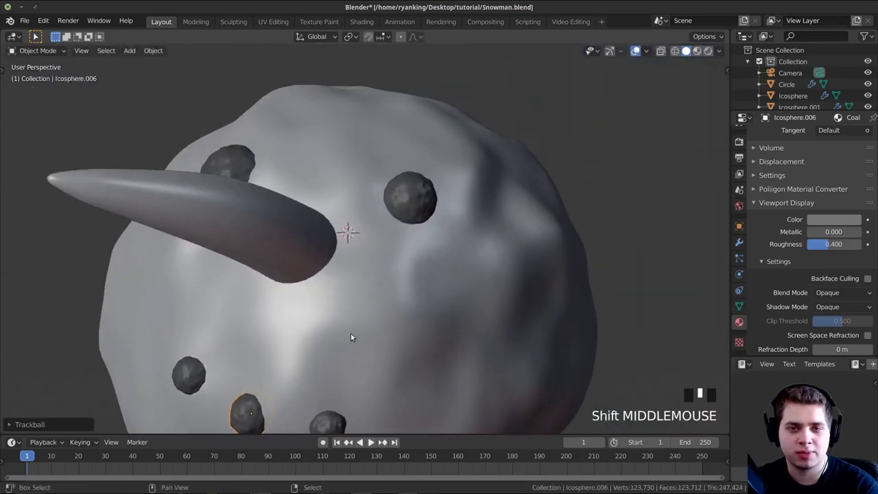
right_click(426, 196)
middle_click_drag(426, 196, 426, 213)
key("r")
left_click(441, 174)
middle_click_drag(362, 412, 354, 289, "shift")
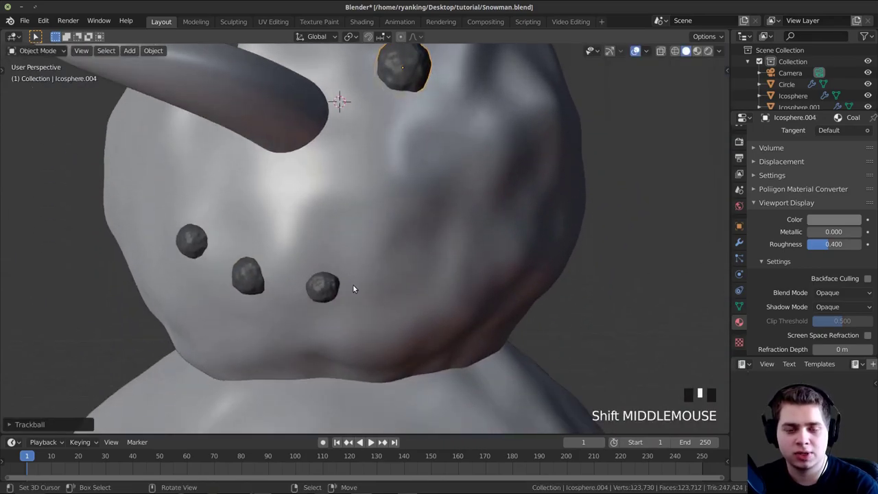
Step: Duplicate a mouth coal as the fourth piece and place it farther along the smile
middle_click_drag(421, 256, 604, 201)
key("g")
left_click(398, 267)
Step: Duplicate the fourth mouth coal as a fifth piece and position it at the raised end of the smile
key("shift+d")
left_click(425, 248)
key("g")
left_click(536, 207)
middle_click_drag(441, 242, 488, 234)
key("g")
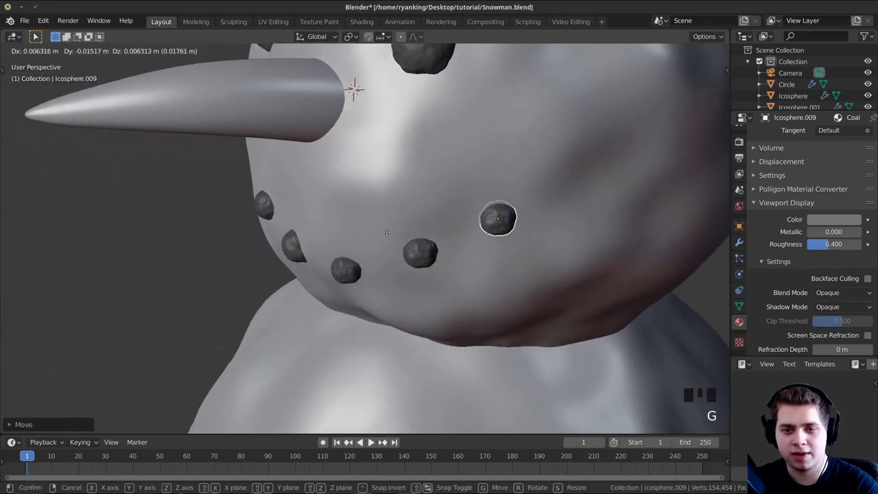
left_click(484, 226)
Step: Move the fourth mouth coal against the head so it sits partly embedded in the snow
middle_click_drag(398, 255, 290, 322)
right_click(407, 258)
key("g")
left_click(402, 268)
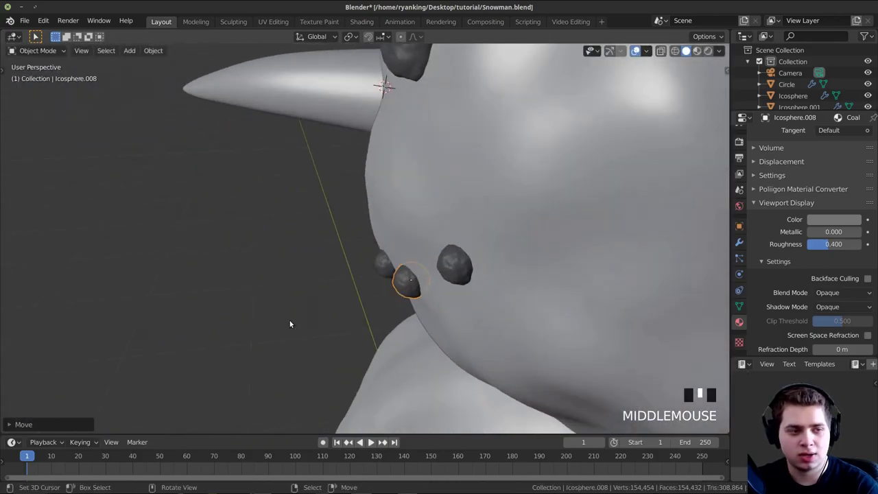
key("g")
left_click(351, 313)
Step: Move the fifth mouth coal inward so it sits partly embedded in the head's surface
right_click(472, 259)
key("g")
right_click(473, 258)
right_click(466, 261)
key("g")
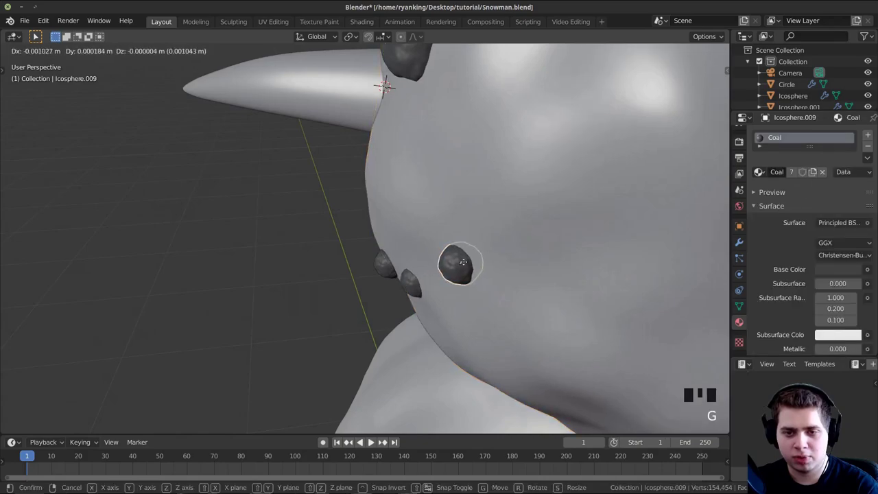
left_click(460, 267)
Step: Examine the snowman's finished smile, eyes and nose through the camera, up close and in the full frame
middle_click_drag(460, 267, 413, 273)
key("KP_0")
left_click(299, 277)
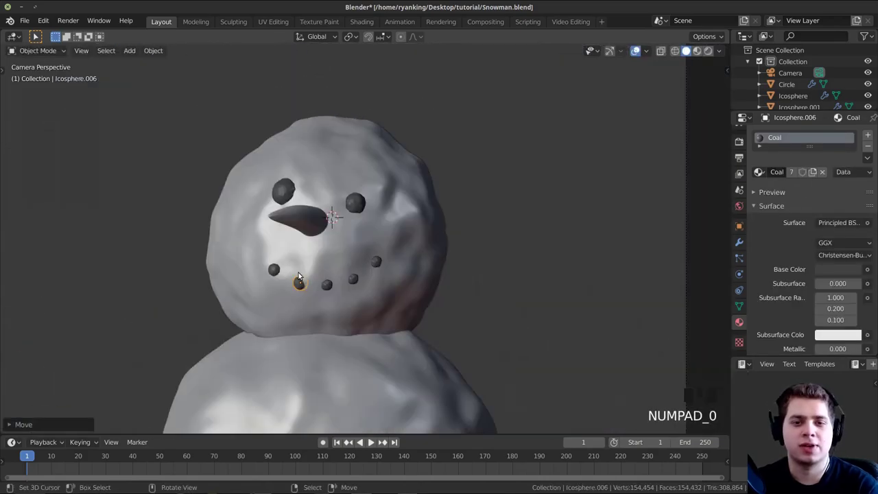
scroll(437, 296, "up", 6)
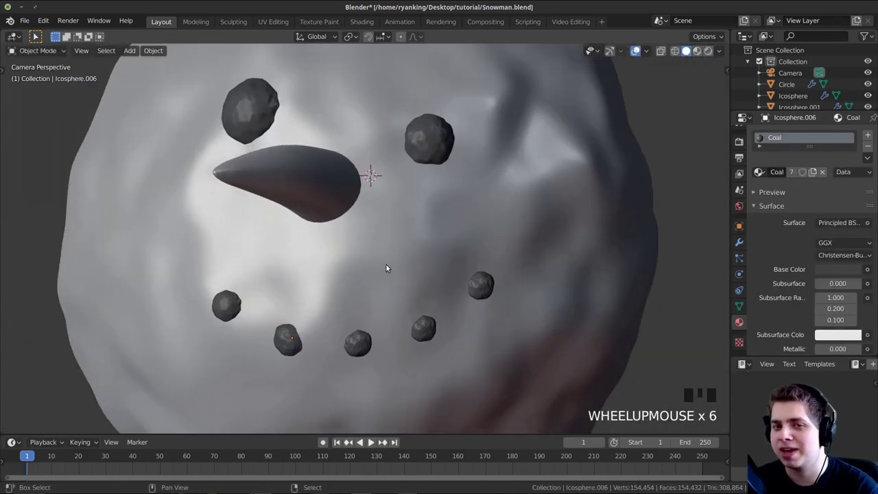
scroll(388, 265, "down", 1)
middle_click_drag(392, 262, 368, 277, "shift")
scroll(369, 276, "down", 3)
scroll(387, 236, "down", 2)
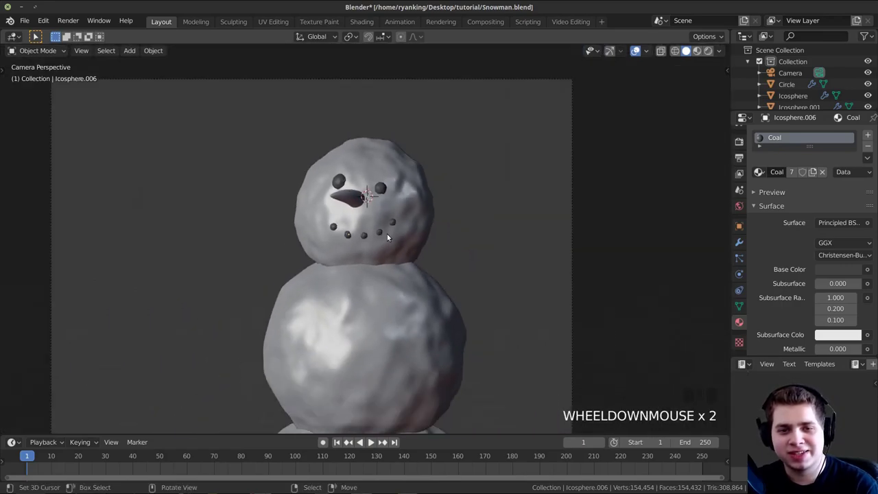
scroll(388, 232, "up", 2)
middle_click_drag(390, 218, 405, 267, "shift")
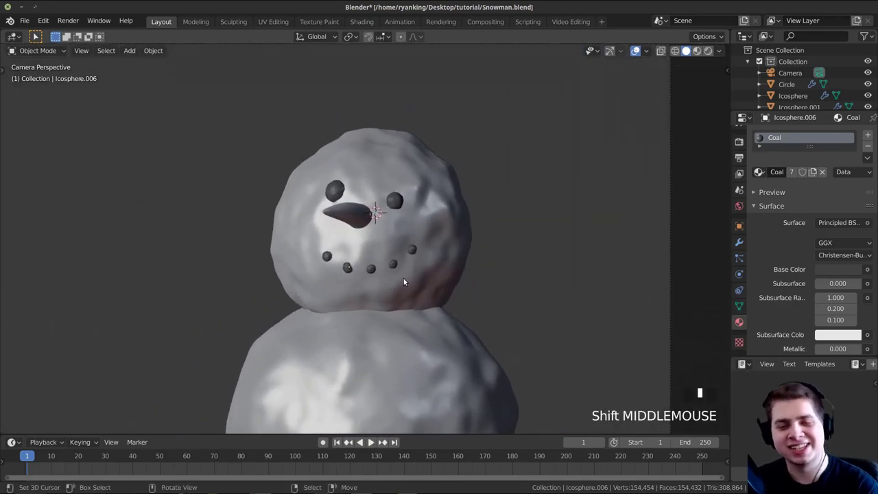
scroll(392, 287, "up", 2)
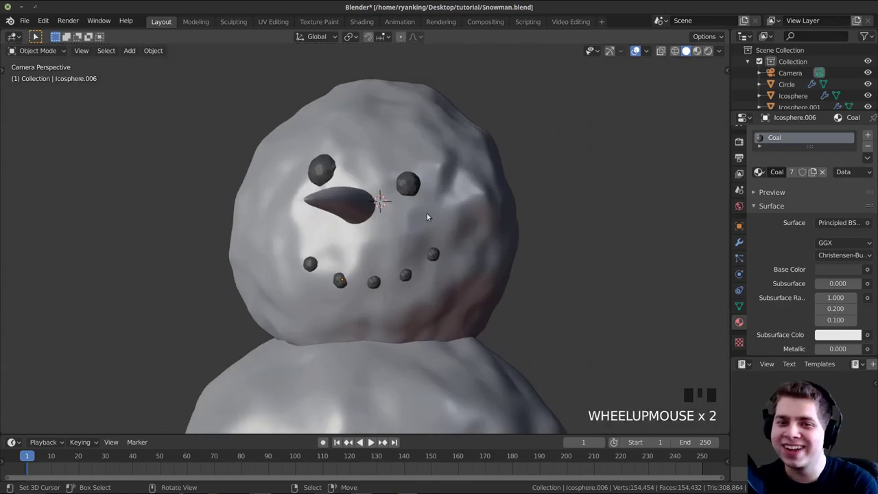
mouse_move(426, 213)
middle_mouse_down("shift")
mouse_move(389, 235)
mouse_move(416, 204)
middle_mouse_up("shift")
Step: Nudge the second eye to a slightly different spot on the face and clear the selection
right_click(391, 216)
key("g")
left_click(393, 213)
key("alt+a")
Step: Add a mesh cube and scale it down to a small block, much smaller than the head
scroll(412, 223, "down", 2)
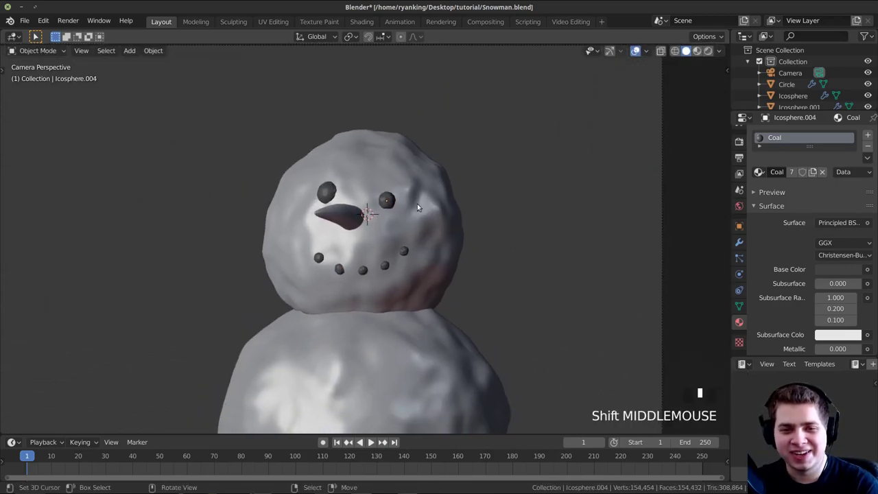
scroll(323, 184, "up", 2)
scroll(393, 262, "down", 6)
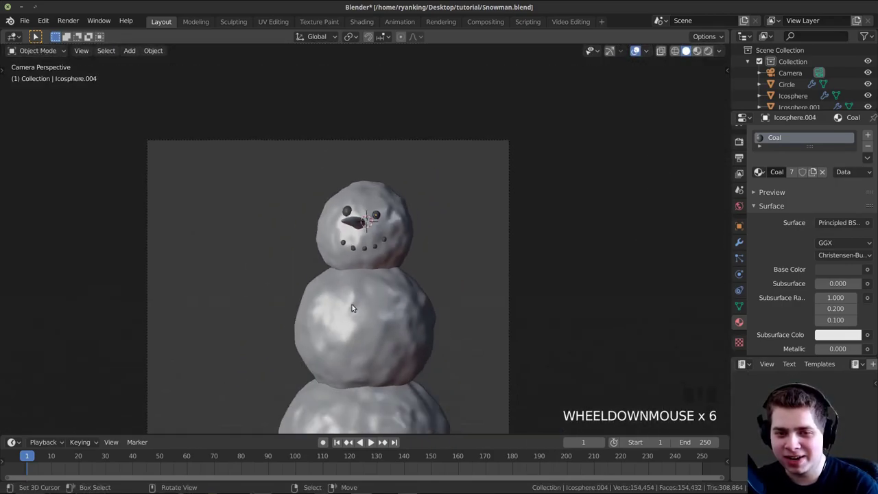
middle_click_drag(353, 308, 346, 306, "shift")
scroll(389, 276, "up", 2)
middle_click_drag(410, 257, 404, 231, "shift")
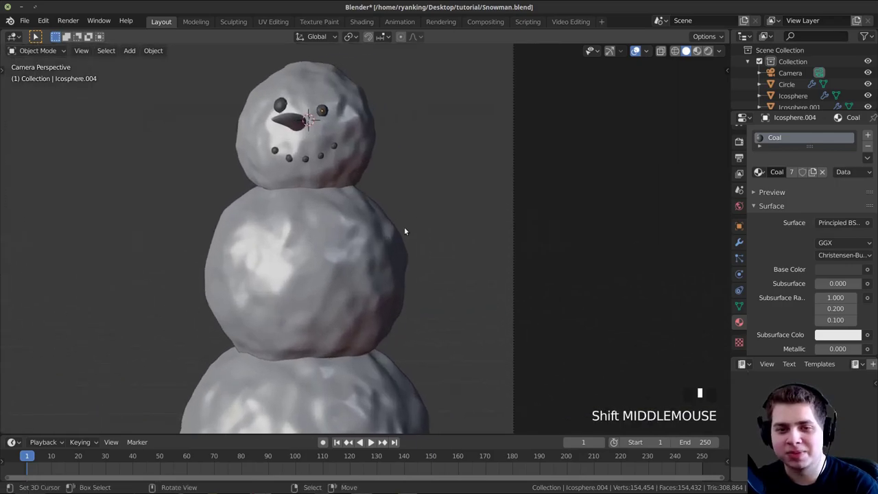
key("shift+a")
mouse_move(415, 44)
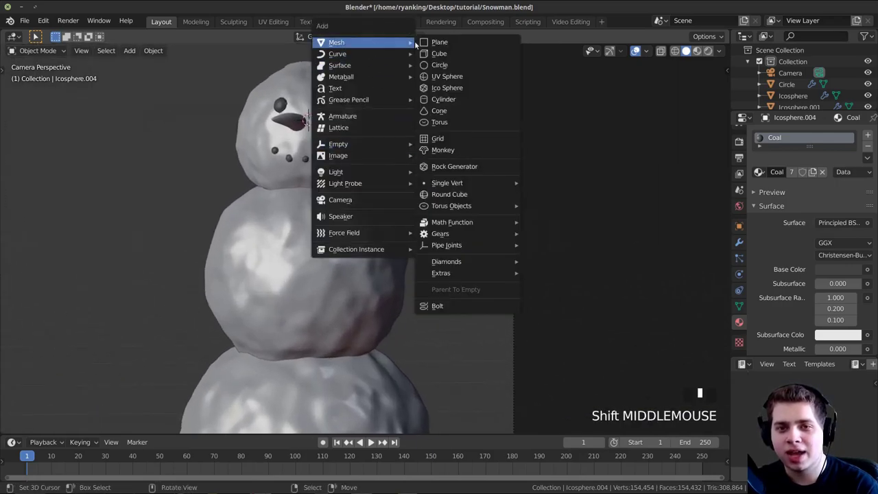
left_click(439, 54)
scroll(549, 219, "down", 2)
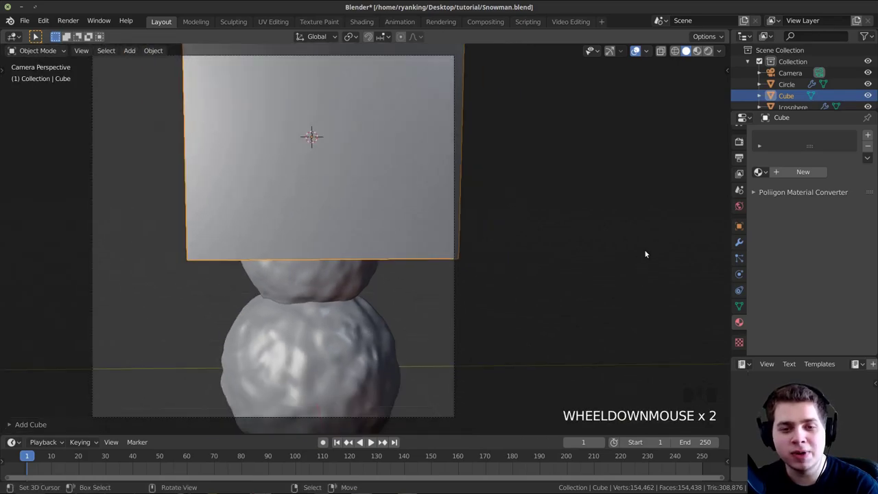
key("s")
left_click(372, 153)
middle_click_drag(402, 187, 400, 217, "shift")
scroll(400, 217, "down", 2)
key("s")
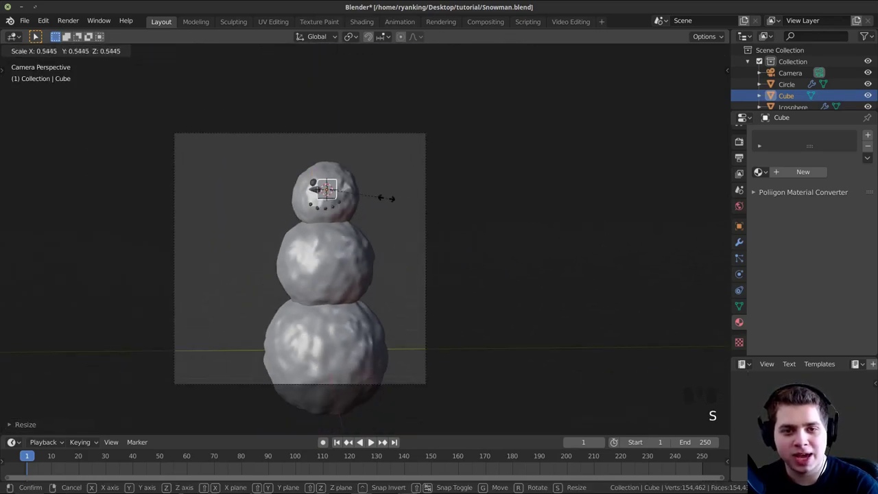
left_click(380, 196)
Step: Move the small cube from the head down to the middle snowball as the start of an arm
scroll(348, 157, "up", 3)
key("g")
left_click(446, 265)
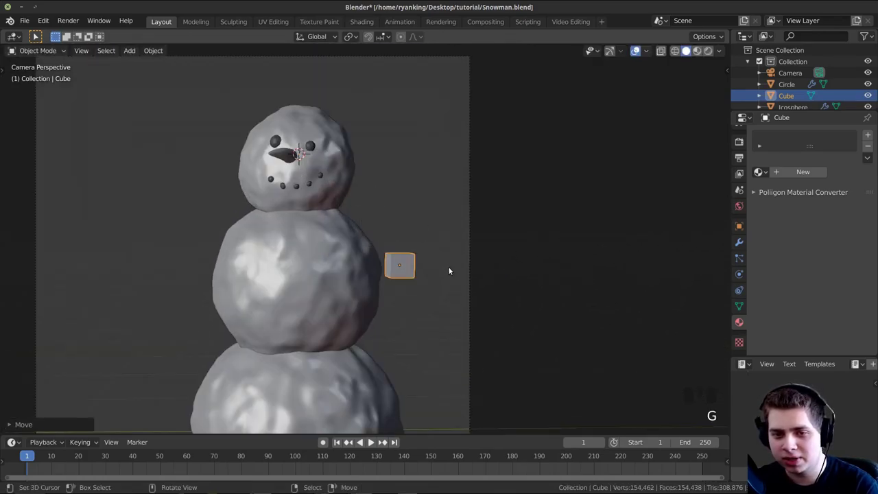
middle_click_drag(449, 270, 449, 310)
key("g")
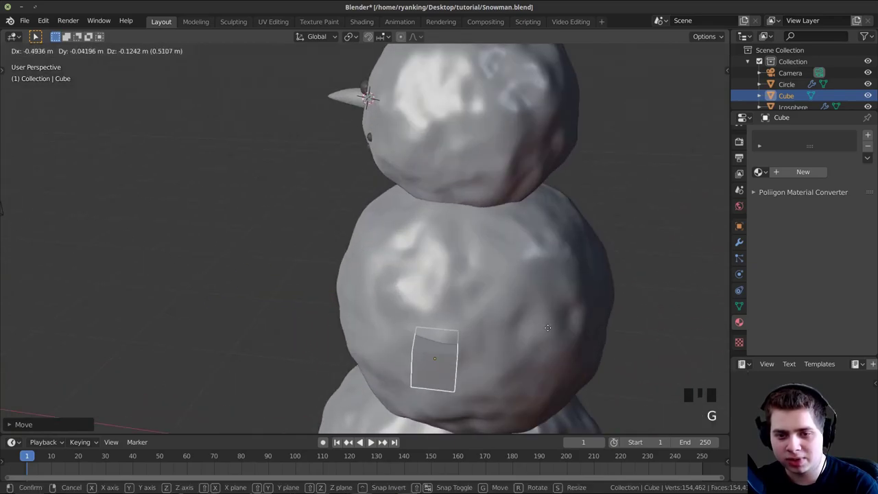
left_click(554, 333)
Step: Shrink the cube to arm thickness and shift it toward the outer side of the middle snowball
middle_click_drag(522, 337, 547, 307)
key("KP_Decimal")
scroll(442, 240, "down", 2)
middle_click_drag(442, 241, 507, 319)
key("s")
left_click(423, 274)
middle_click_drag(424, 274, 441, 235)
key("g")
left_click(493, 288)
key("s")
left_click(452, 277)
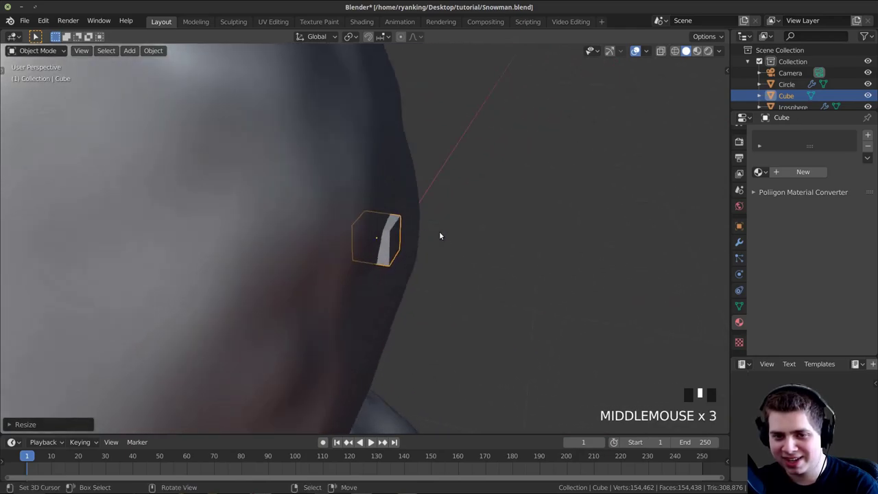
Step: Embed the cube in the side of the middle snowball, leaving its outer face near the surface
key("g")
left_click(435, 188)
middle_click_drag(434, 188, 522, 212)
key("g")
left_click(410, 185)
key("g")
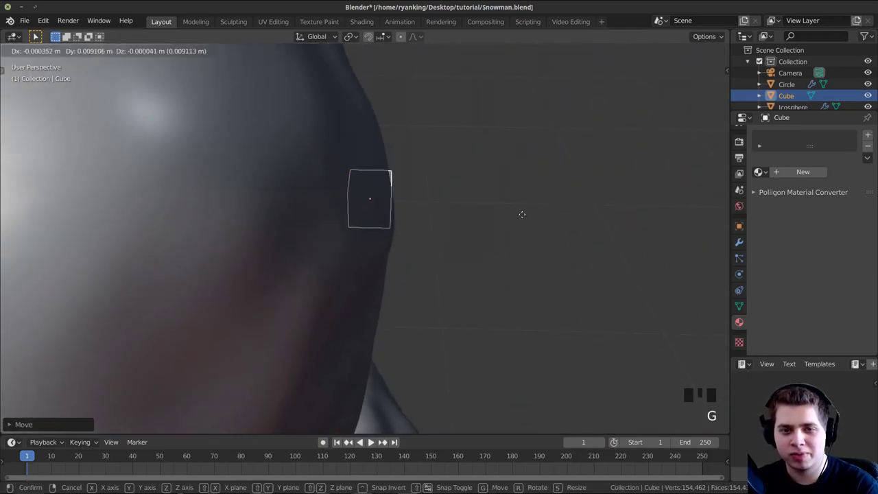
left_click(539, 212)
Step: Edit the cube's mesh and extrude its outward-facing face away from the snowball as the first arm segment
middle_click_drag(480, 193, 423, 208)
key("Tab")
scroll(410, 199, "down", 2)
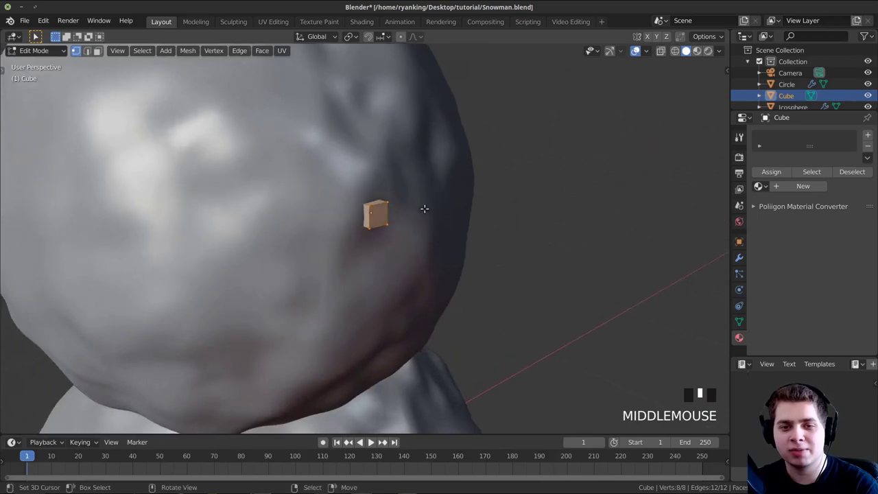
scroll(427, 214, "up", 2)
key("3")
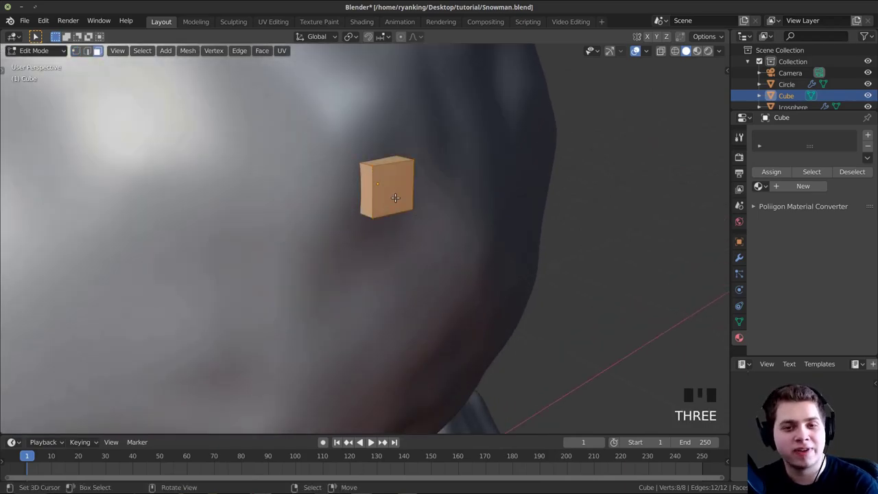
right_click(391, 189)
middle_click_drag(391, 188, 423, 233, "shift")
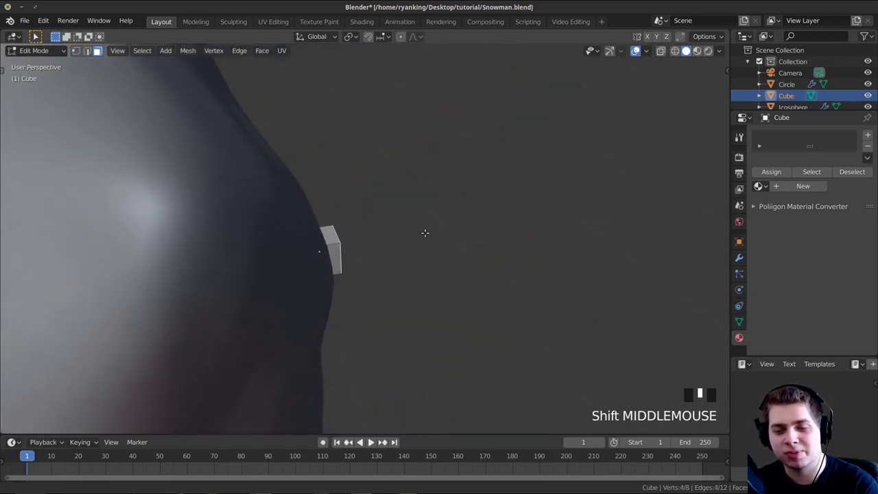
key("e")
left_click(550, 230)
Step: Scale down the arm's end face in the camera view so the first segment tapers slightly
middle_click_drag(549, 230, 353, 191)
key("KP_0")
scroll(409, 281, "up", 2, "shift")
scroll(513, 294, "up", 3)
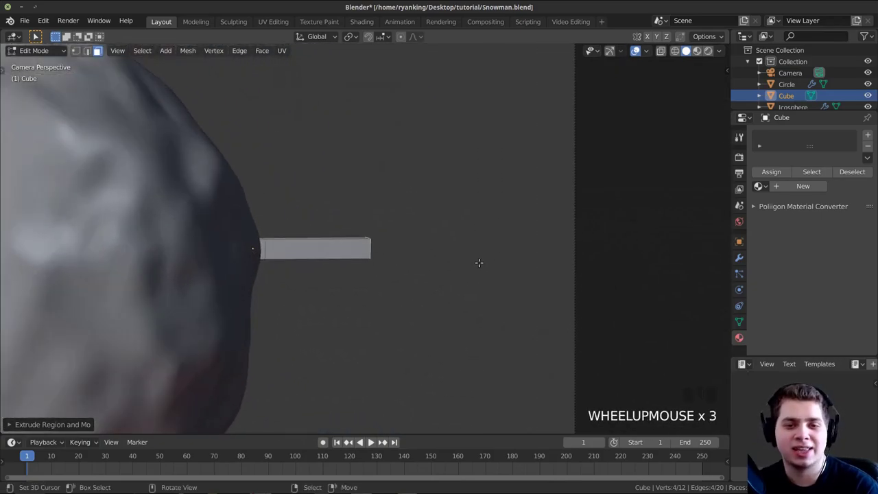
middle_click_drag(428, 129, 468, 157, "shift")
scroll(455, 263, "up", 2)
scroll(486, 263, "down", 3)
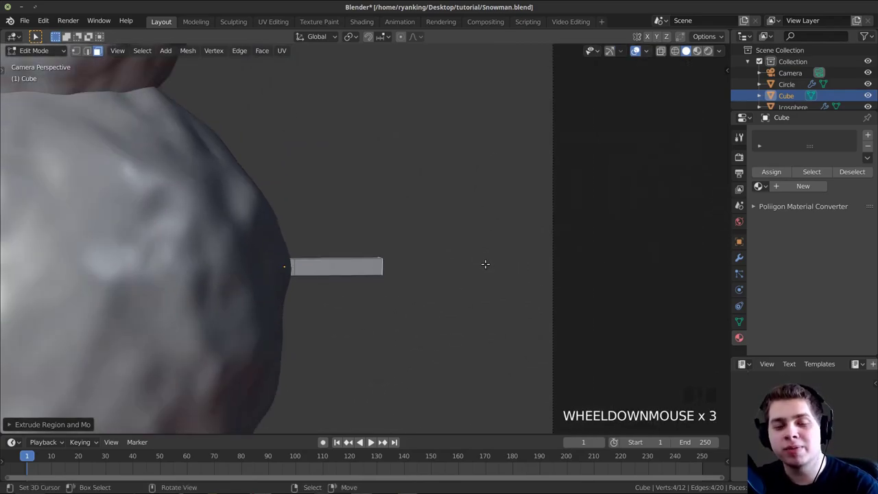
scroll(539, 258, "up", 4)
middle_click_drag(429, 231, 405, 215, "shift")
key("s")
left_click(533, 253)
Step: Extrude a second arm segment outward, narrow its end face and raise it so the arm bends upward
middle_click_drag(464, 247, 371, 224, "shift")
key("e")
left_click(526, 245)
key("g")
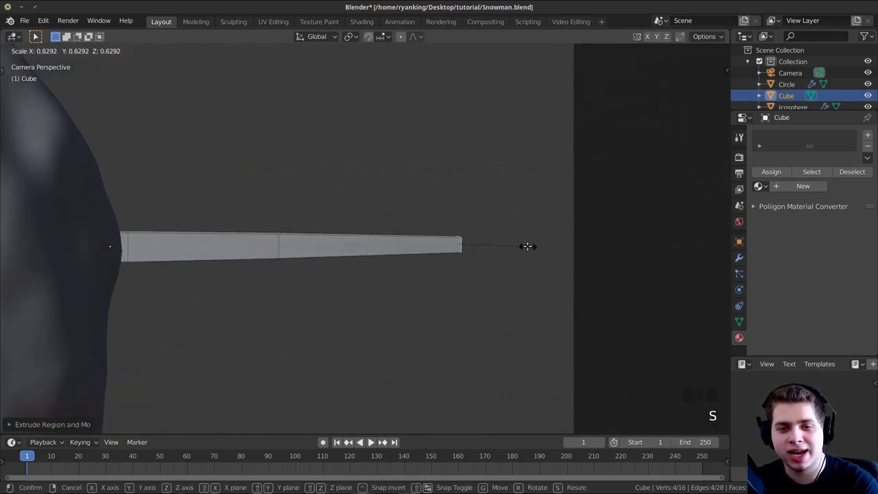
left_click(471, 257)
Step: Extrude a third arm segment toward the tip, then rotate, reposition and scale its end face
middle_click_drag(470, 257, 516, 288, "shift")
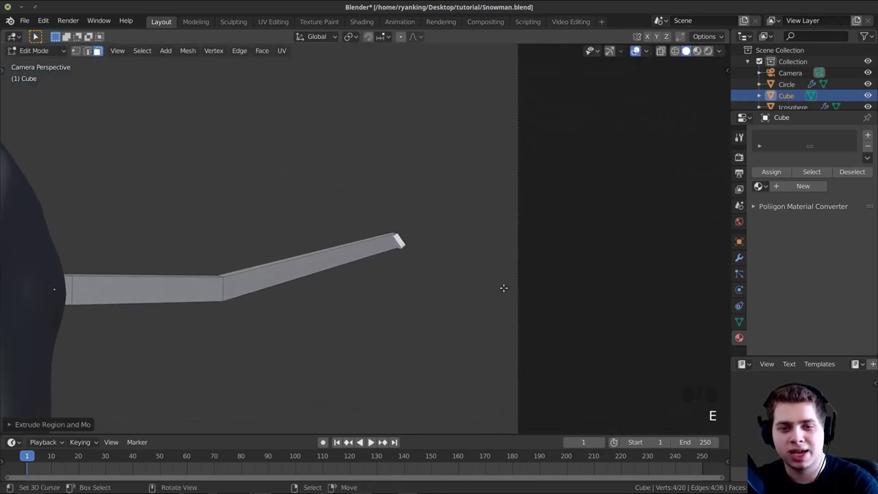
key("e")
left_click(599, 194)
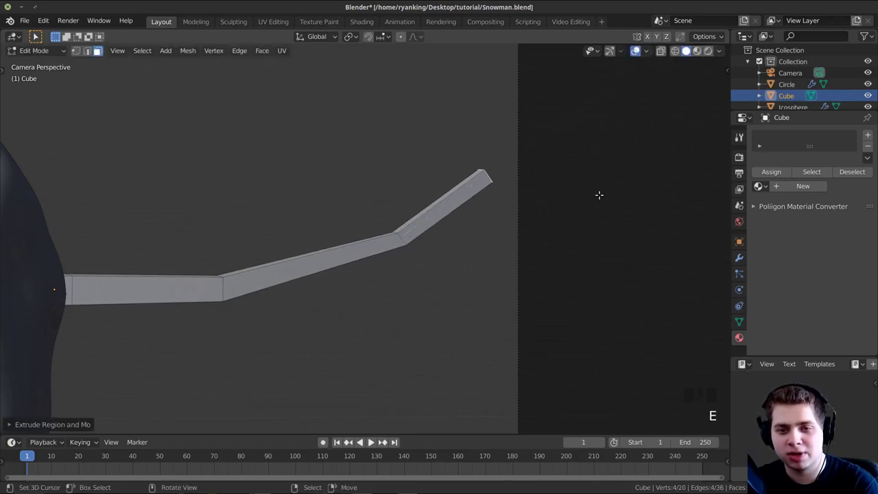
key("r")
left_click(592, 281)
key("s")
key("r")
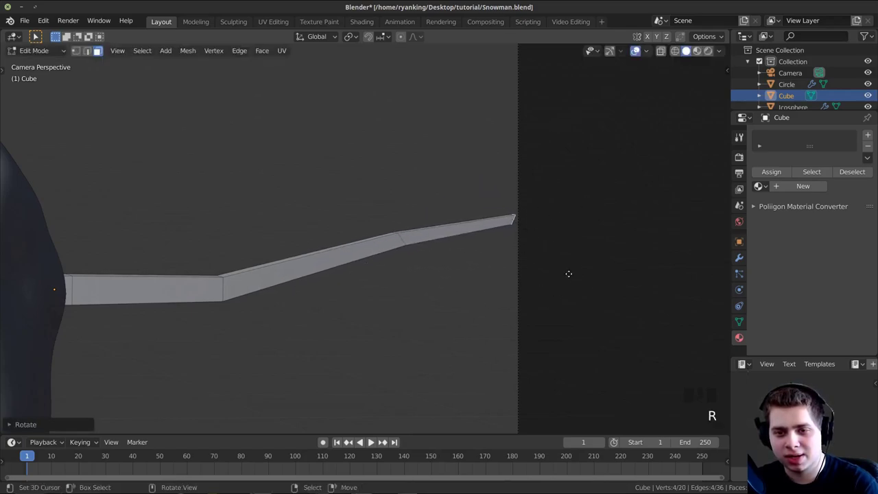
key("g")
left_click(583, 290)
key("s")
left_click(415, 283)
Step: Add two closely spaced loop cuts around the middle arm segment to mark where a twig branches off
middle_click_drag(416, 284, 438, 274)
middle_click_drag(439, 274, 411, 247, "shift")
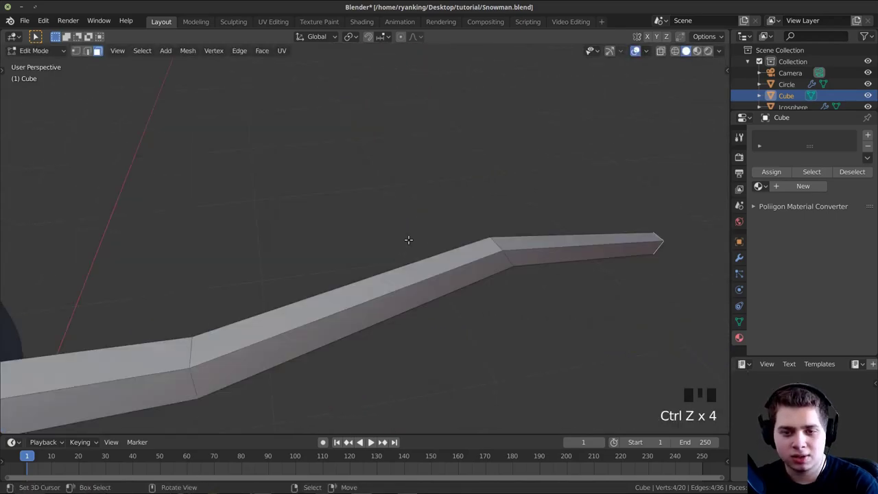
middle_click_drag(408, 239, 272, 209)
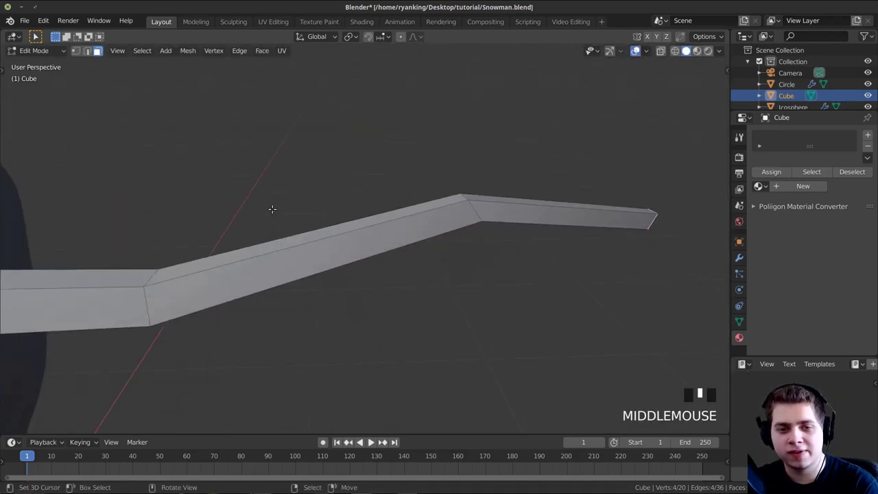
left_click(299, 239)
left_click(329, 235)
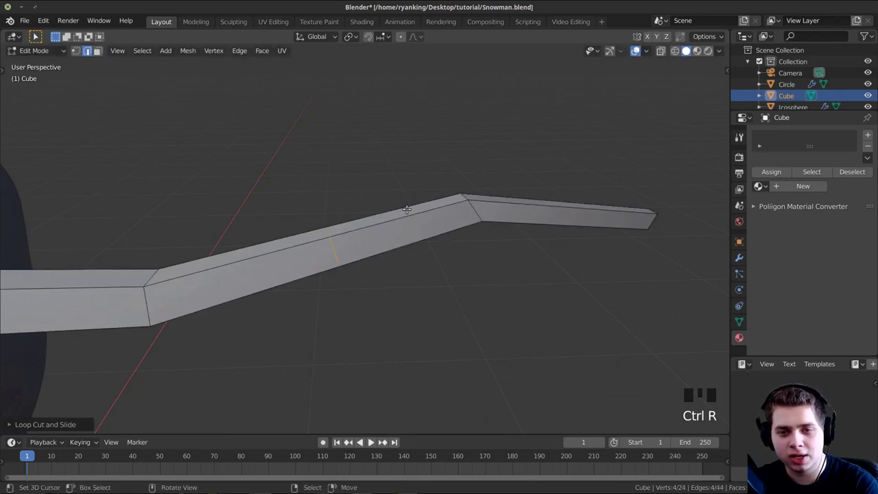
left_click(408, 209)
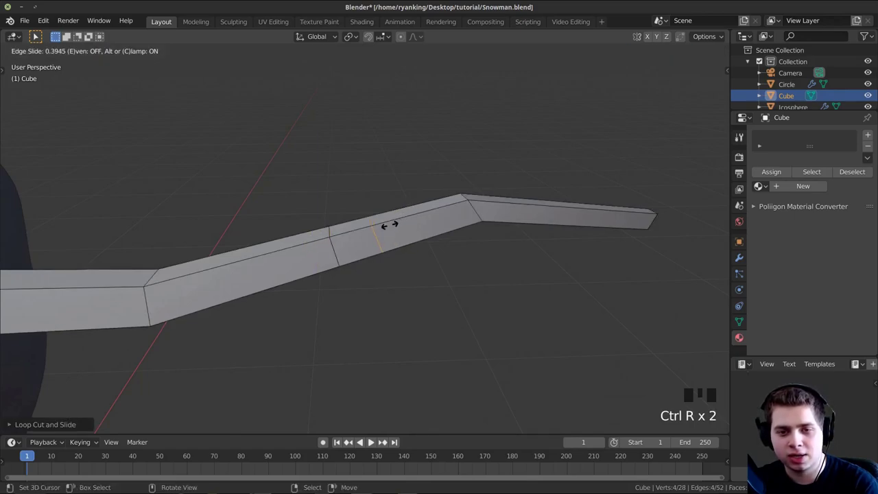
left_click(387, 225)
Step: Extrude the upper face between the two loop cuts upward as a twig and shrink its end face
middle_click_drag(369, 227, 391, 318)
scroll(379, 381, "up", 2)
key("3")
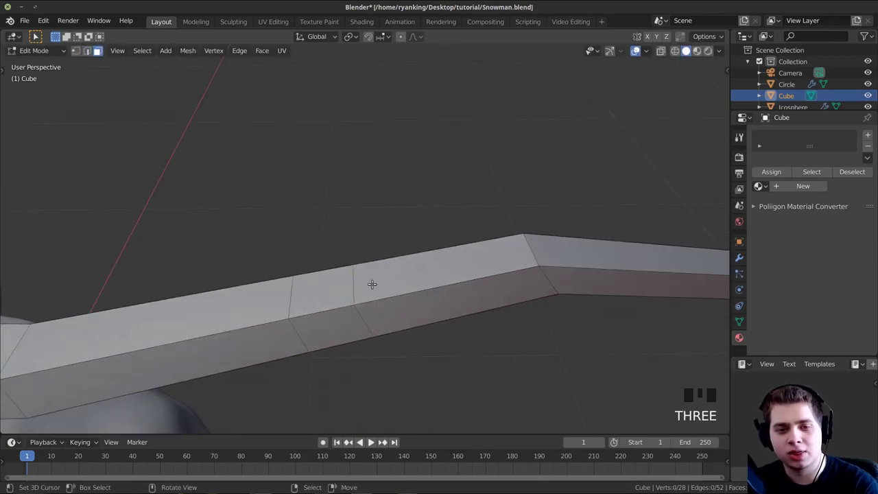
scroll(363, 279, "down", 3)
middle_click_drag(354, 274, 384, 308)
left_click(347, 227)
key("e")
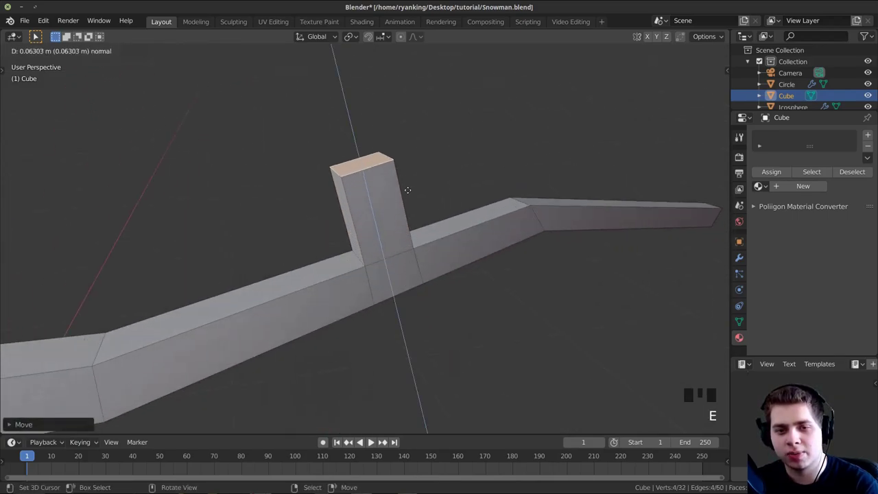
left_click(597, 144)
middle_click_drag(597, 144, 551, 214)
key("s")
left_click(385, 254)
Step: Rotate, shift and scale the twig's end face so the twig leans toward the arm's tip
middle_click_drag(385, 254, 375, 237)
key("r")
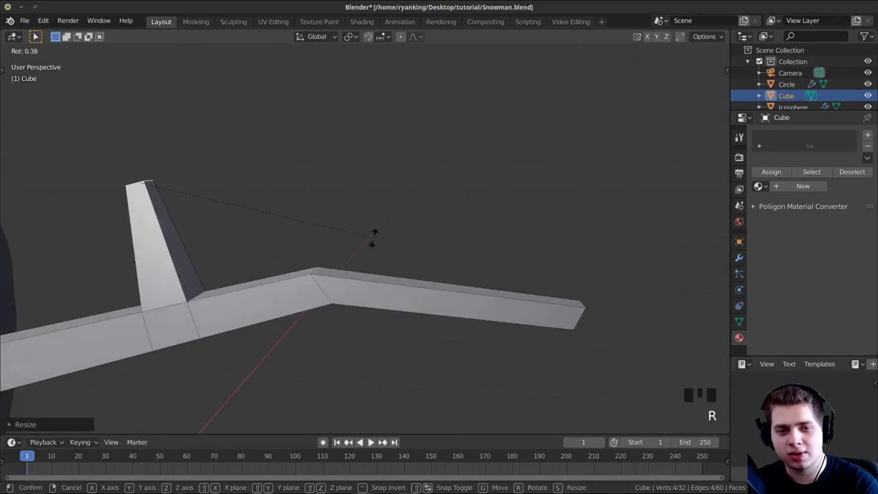
left_click(307, 325)
key("g")
left_click(363, 323)
key("s")
left_click(380, 310)
Step: Shift the twig's end face so the twig leans further outward along the arm
middle_click_drag(257, 296, 254, 269)
middle_click_drag(254, 270, 357, 205, "shift")
key("r")
right_click(301, 253)
key("g")
left_click(401, 274)
Step: Extrude a second twig segment from the end face and rotate its tip to bend toward the arm's end
key("e")
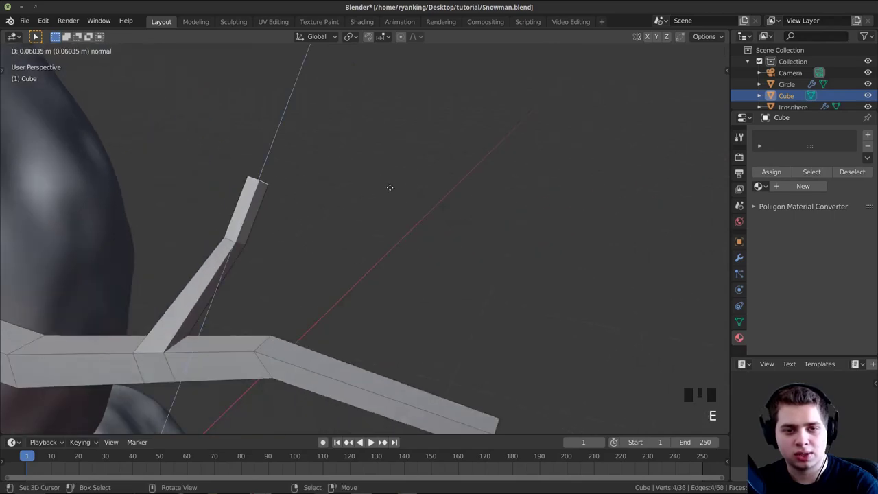
left_click(389, 186)
key("r")
left_click(377, 276)
key("Tab")
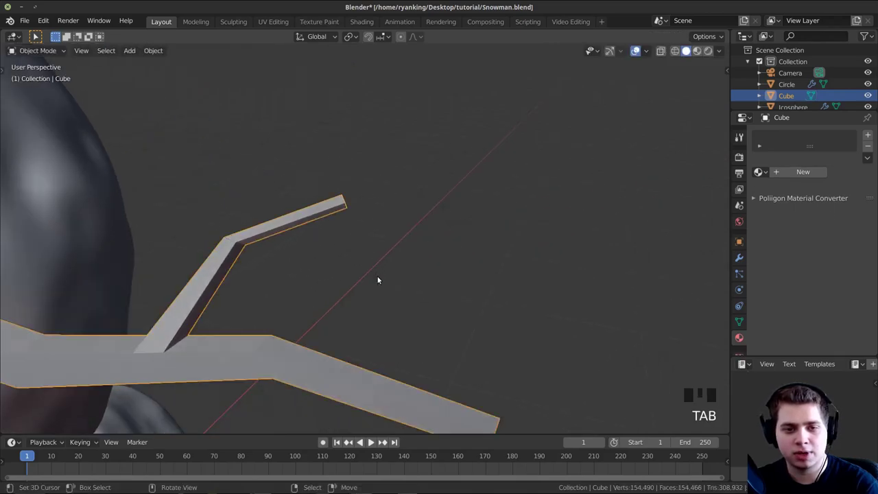
Step: In the camera view, tilt the whole arm slightly upward and move its base into the middle snowball
key("KP_0")
scroll(407, 272, "down", 3)
key("r")
left_click(427, 246)
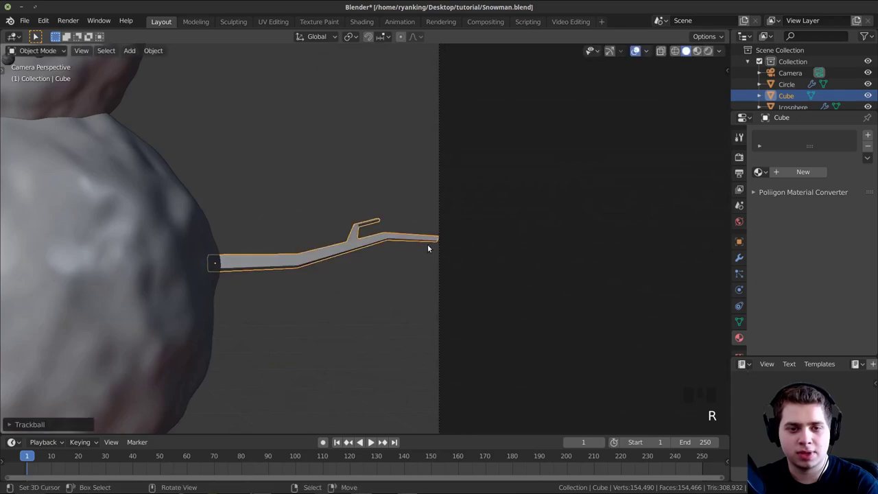
key("g")
left_click(435, 254)
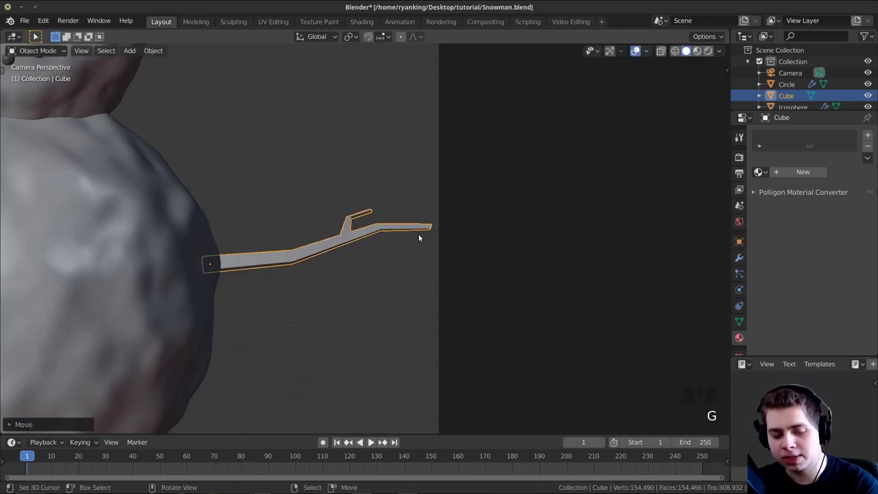
Step: Add a level 1 Subdivision Surface modifier to the arm and shade the arm smooth
key("ctrl+1")
middle_click_drag(417, 236, 378, 251, "shift")
scroll(402, 253, "up", 6)
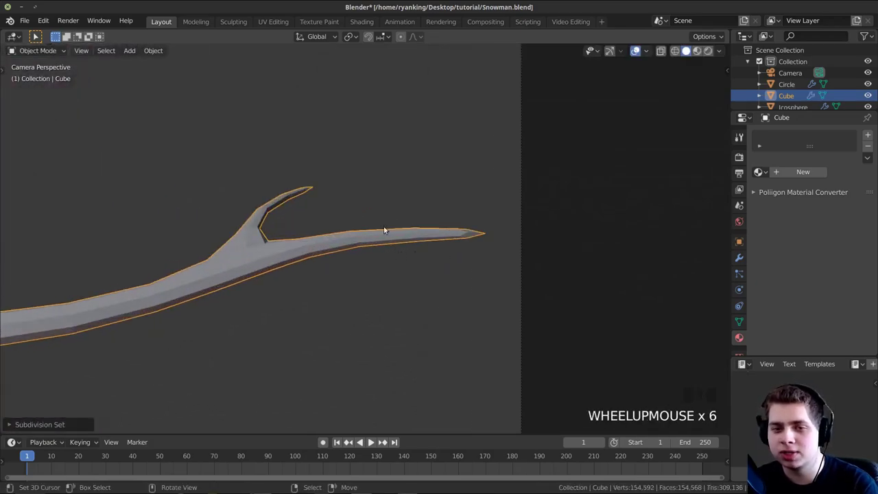
left_click(153, 50)
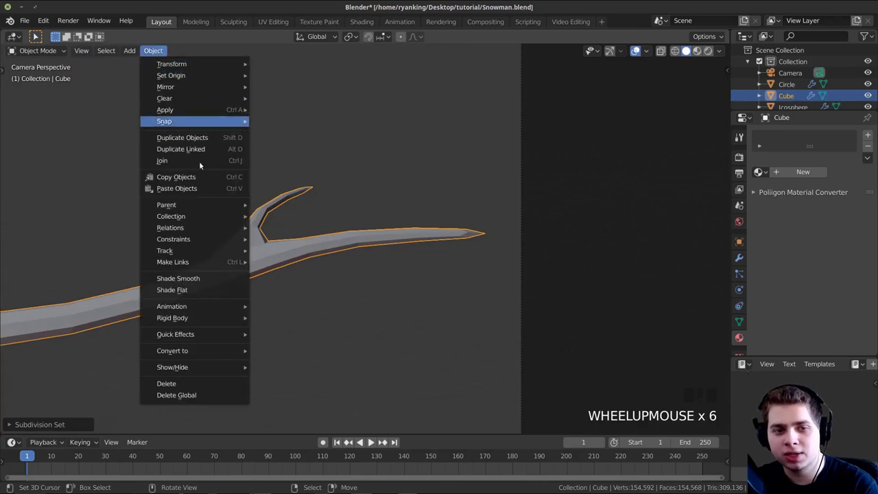
left_click(189, 281)
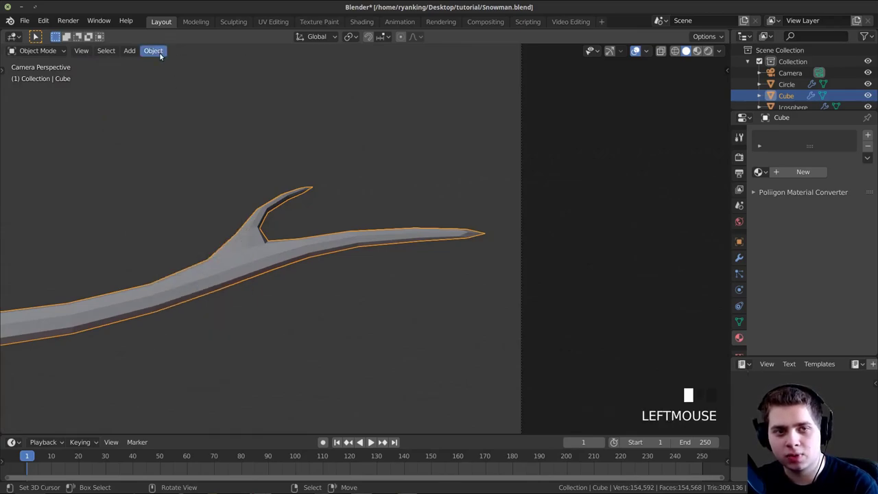
left_click(159, 53)
left_click(199, 280)
middle_click_drag(199, 280, 300, 207, "shift")
scroll(299, 207, "up", 4)
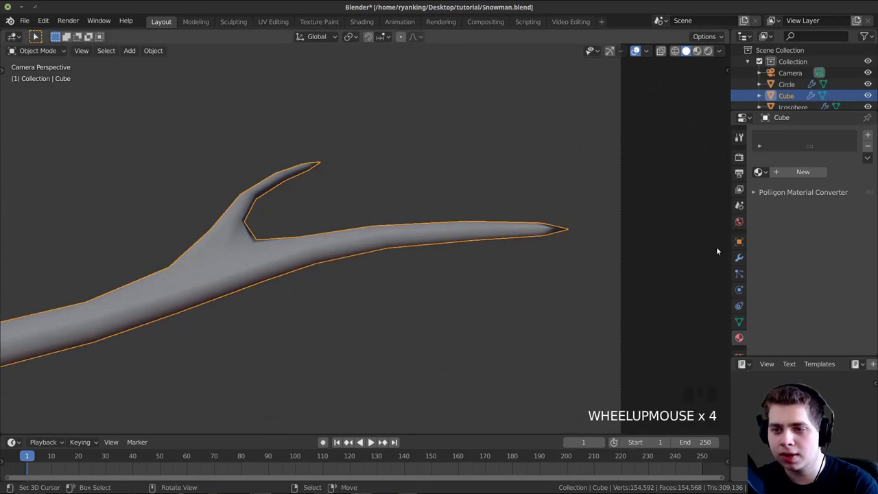
middle_click_drag(310, 241, 314, 243, "shift")
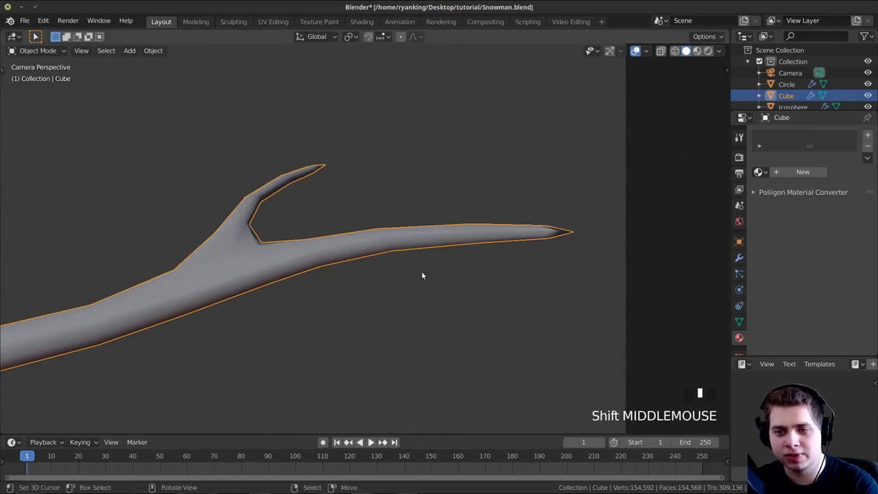
Step: Set the arm's Subdivision Surface viewport level to 2
left_click(737, 259)
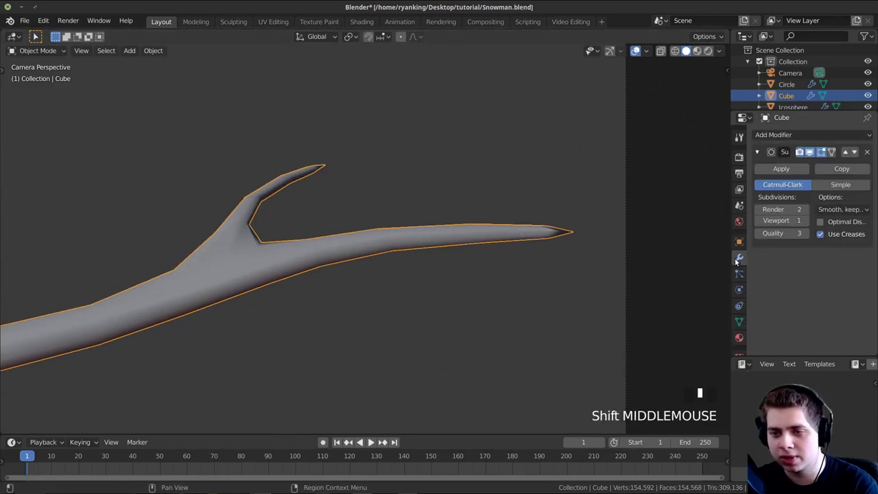
left_click(804, 219)
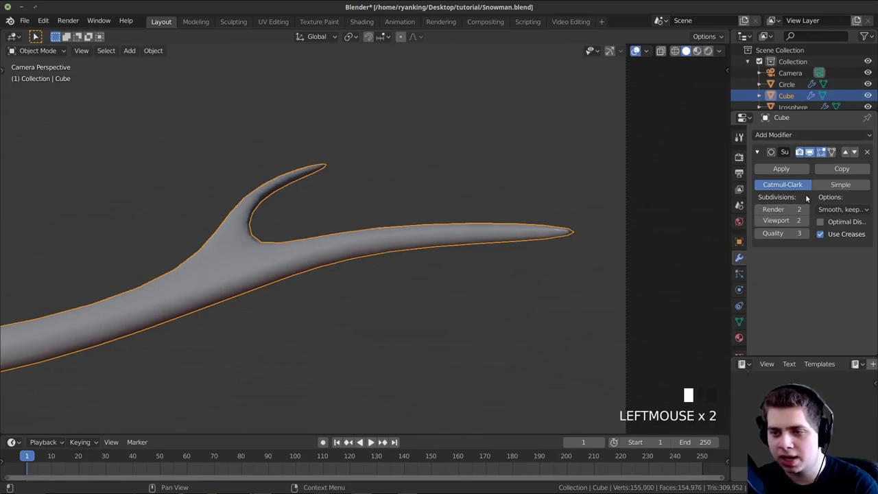
middle_click_drag(368, 229, 474, 215, "shift")
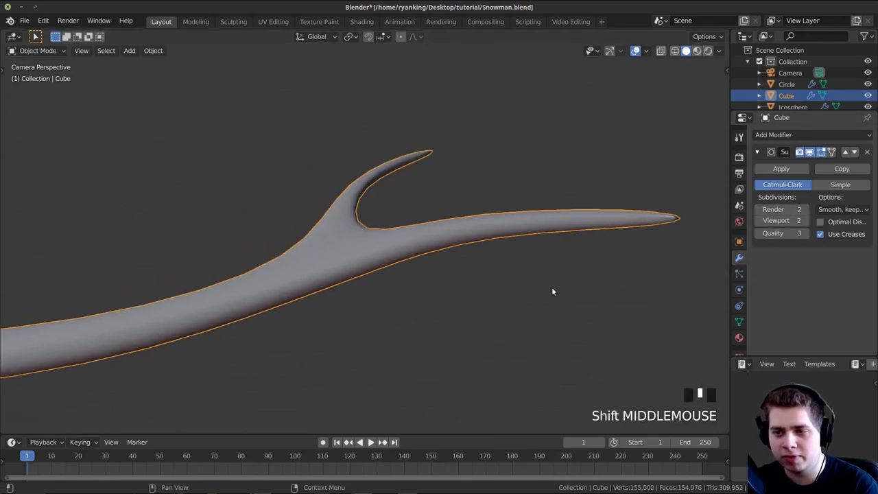
middle_click_drag(552, 291, 637, 194, "shift")
middle_click_drag(378, 278, 425, 272, "shift")
scroll(373, 235, "up", 2)
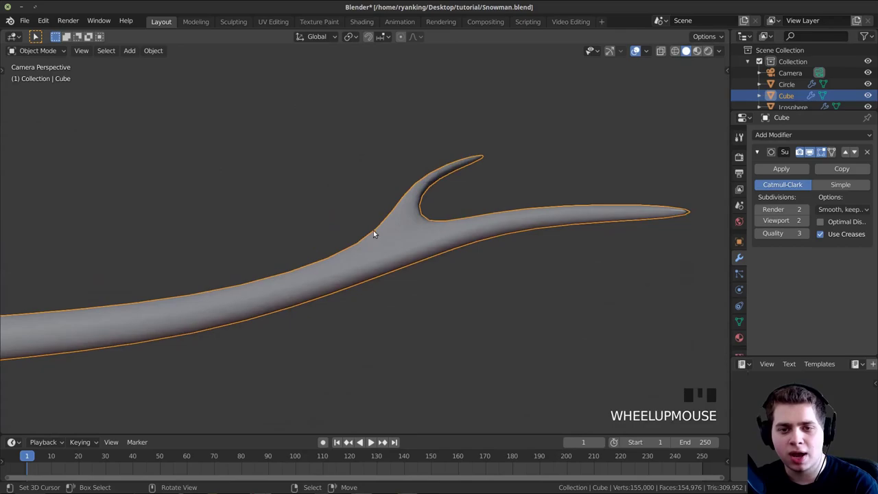
middle_click_drag(373, 235, 452, 245, "shift")
Step: Add a loop cut around the twig's lower segment, close to where it joins the arm
key("KP_0")
key("Tab")
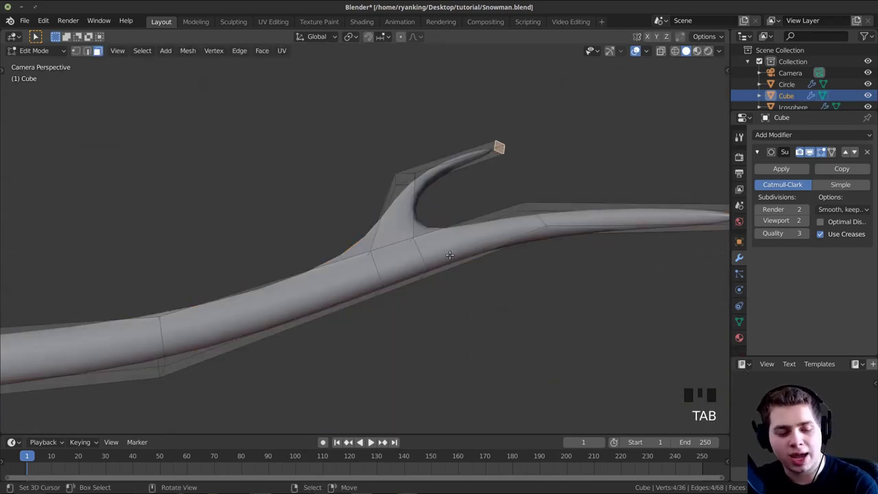
left_click(408, 189)
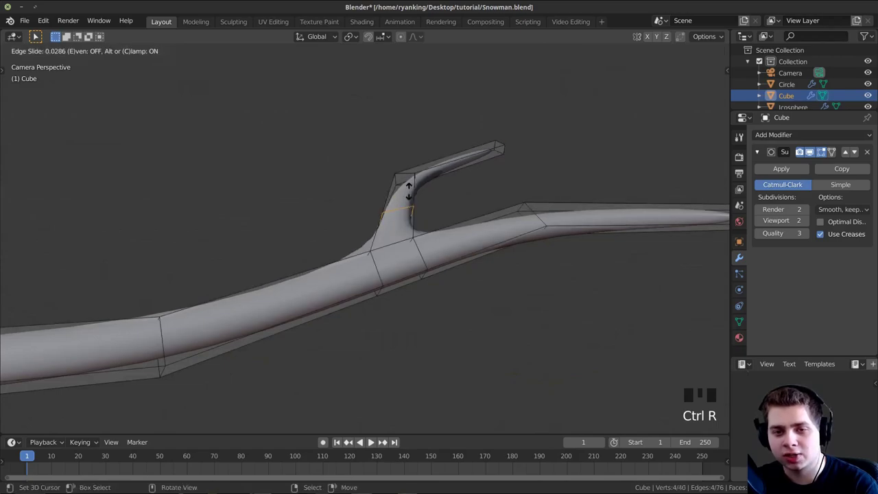
left_click(408, 211)
middle_click_drag(409, 211, 280, 244, "shift")
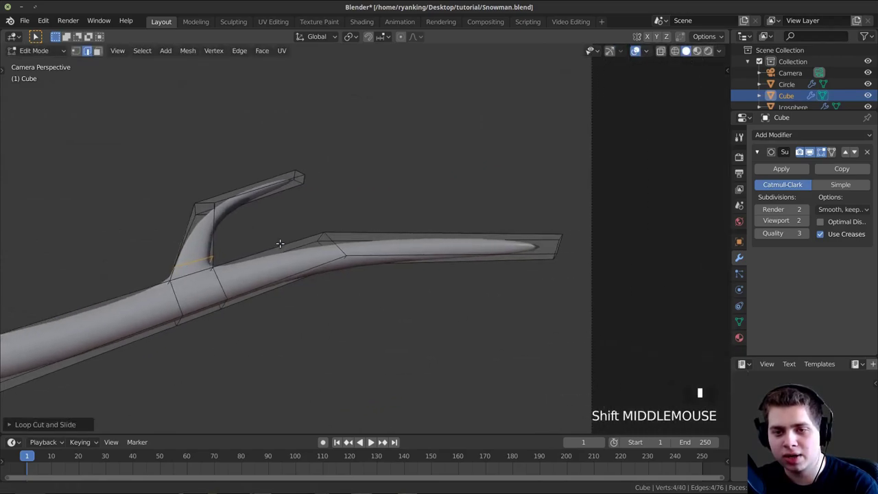
Step: Add loop cuts close to the tips of the arm and the twig to square off their ends
left_click(484, 254)
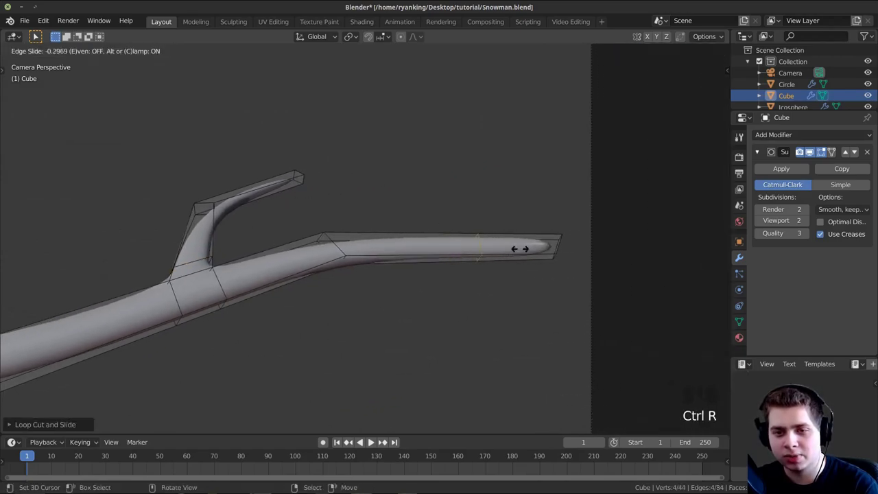
left_click(583, 251)
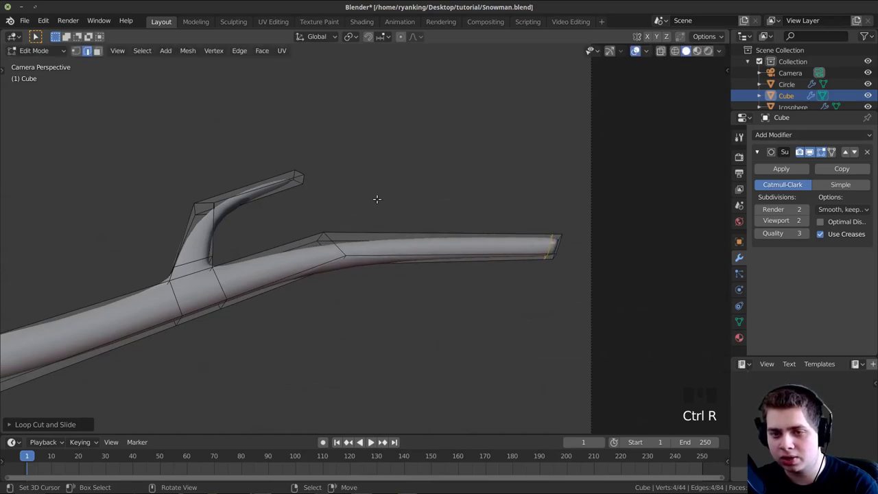
left_click(263, 189)
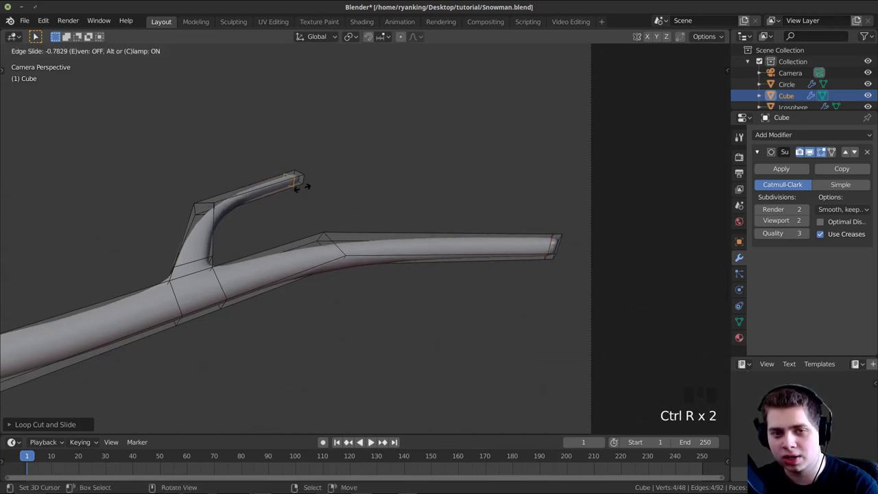
left_click(303, 187)
scroll(304, 205, "down", 4)
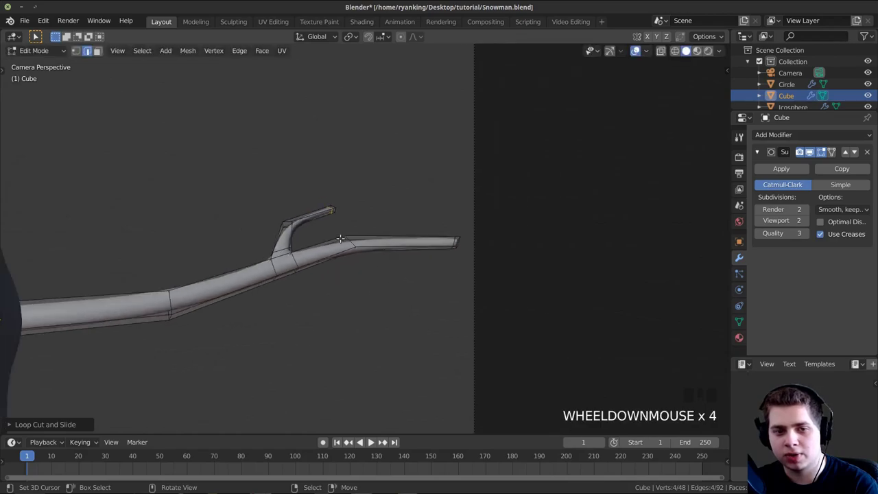
key("Tab")
Step: Enlarge, shift and tilt the arm so it rises from the middle snowball and reaches past the camera frame
middle_click_drag(308, 246, 386, 246, "shift")
scroll(280, 297, "down", 7)
right_click(359, 241)
key("s")
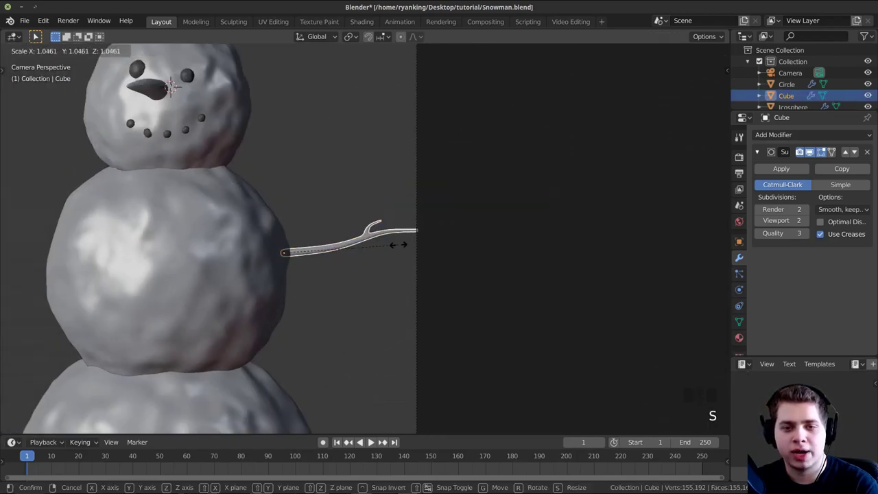
left_click(415, 245)
key("g")
left_click(412, 243)
key("r")
left_click(419, 237)
key("s")
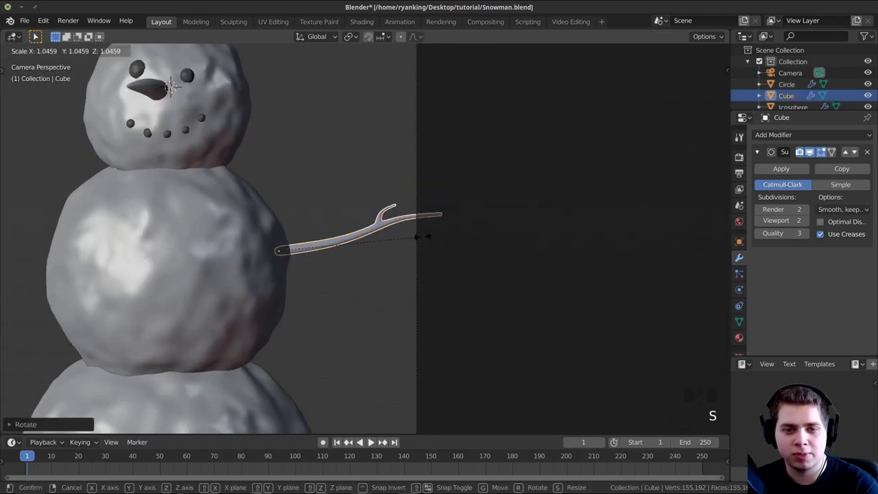
left_click(431, 237)
Step: Duplicate the arm to the snowman's opposite side and rotate the copy half a turn around the global Z axis
middle_click_drag(434, 238, 472, 236, "shift")
key("a")
right_click(407, 226)
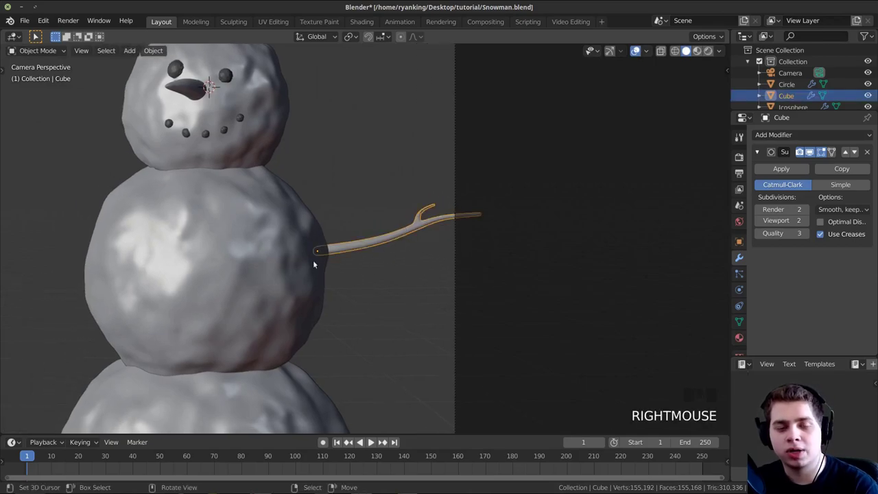
middle_click_drag(314, 264, 435, 218, "shift")
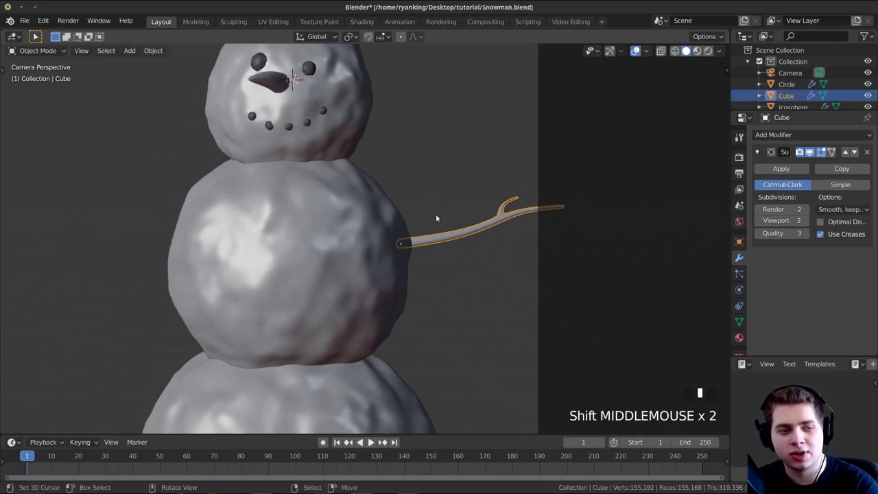
mouse_move(492, 242)
middle_mouse_down("shift")
mouse_move(478, 254)
mouse_move(489, 268)
mouse_move(483, 234)
middle_mouse_up("shift")
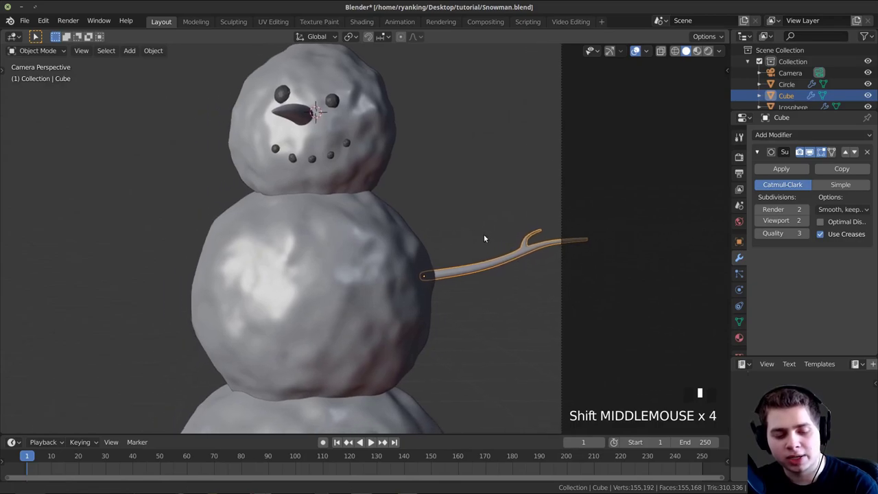
key("shift+d")
left_click(164, 237)
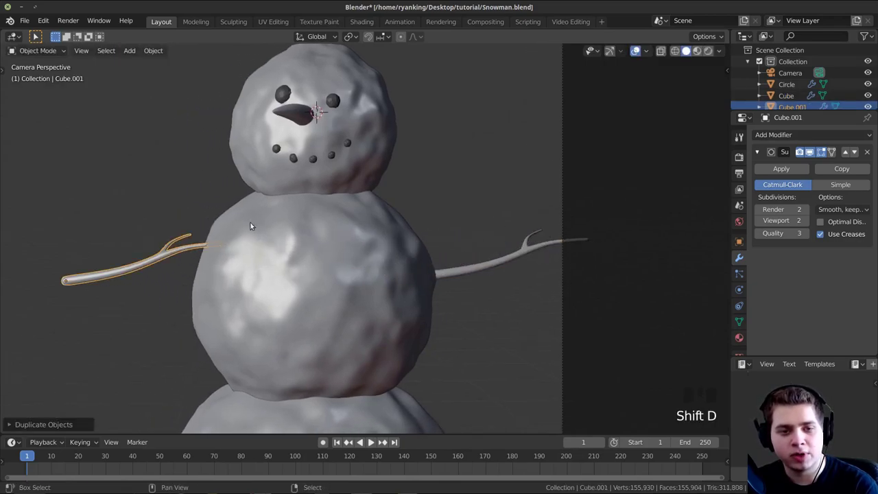
middle_click_drag(406, 268, 417, 271, "shift")
key("r")
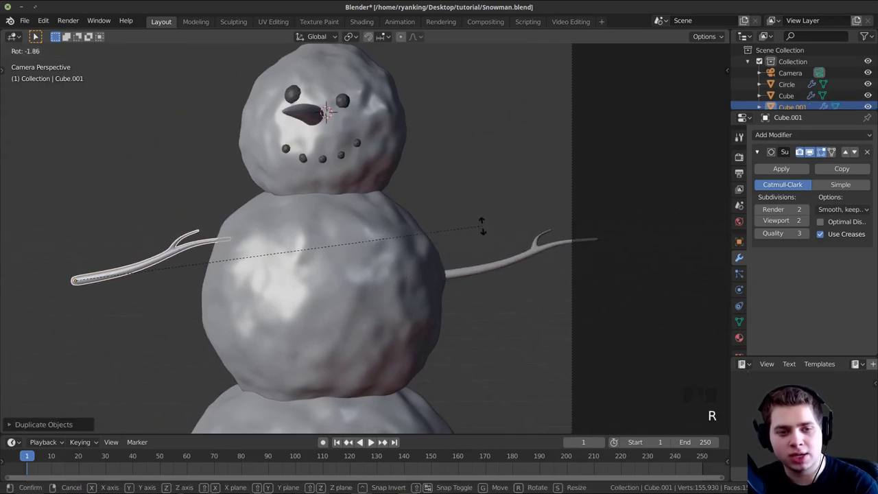
key("z")
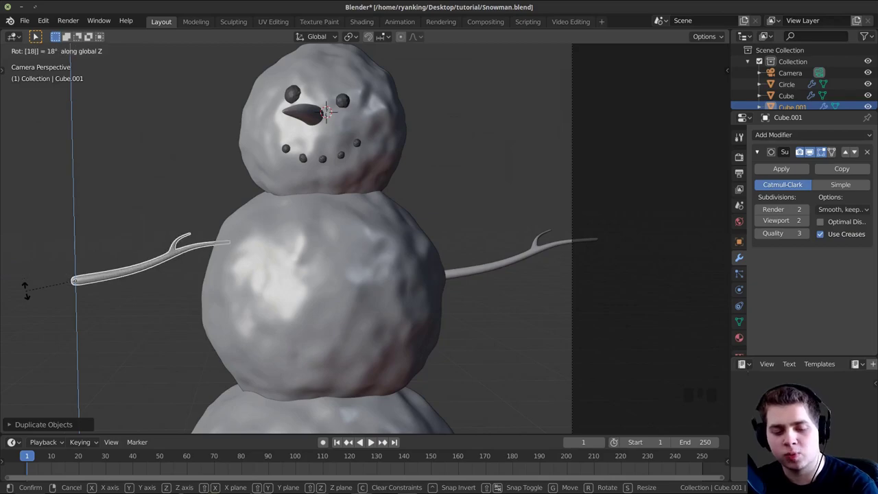
left_click(26, 292)
Step: Move the duplicated arm next to the middle snowball and rotate it freely to vary the twig's direction
middle_click_drag(263, 281, 399, 234, "shift")
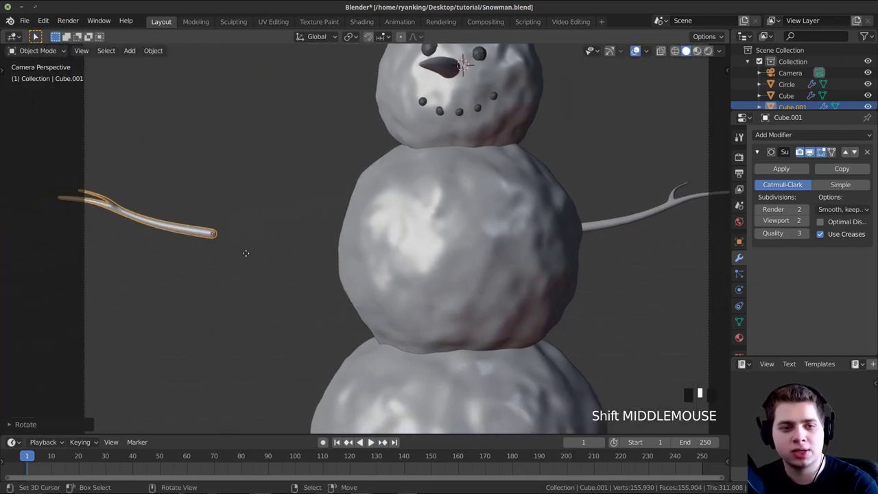
key("g")
left_click(351, 259)
key("r")
left_click(349, 243)
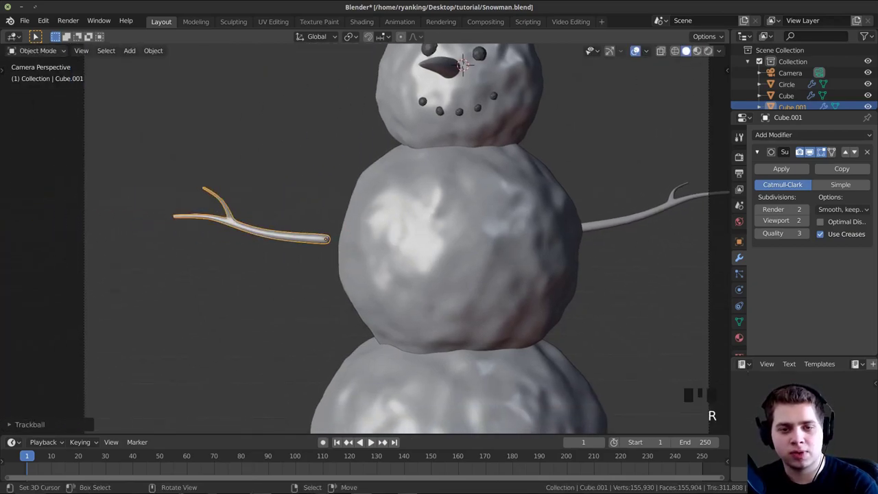
Step: Scale and rotate the duplicated arm, and move its base into the side of the middle snowball
key("s")
left_click(394, 209)
key("s")
left_click(382, 210)
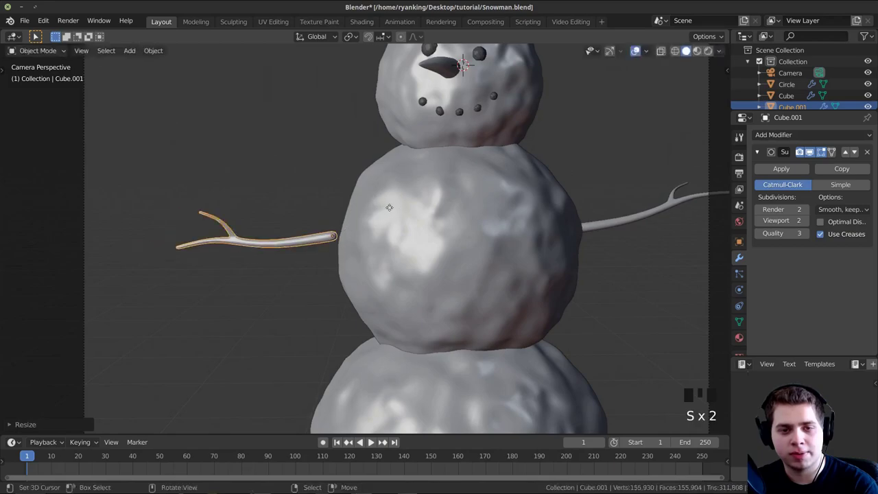
key("g")
left_click(391, 201)
key("r")
key("r")
left_click(409, 200)
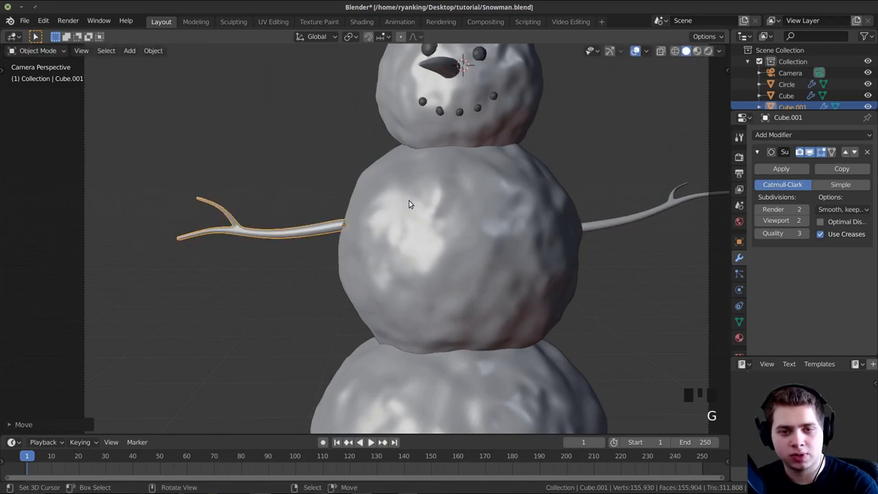
Step: Add two loop cuts close together across the middle of the duplicated arm's main stem in Edit Mode
middle_click_drag(409, 200, 370, 233)
scroll(371, 233, "down", 1)
scroll(320, 224, "up", 2)
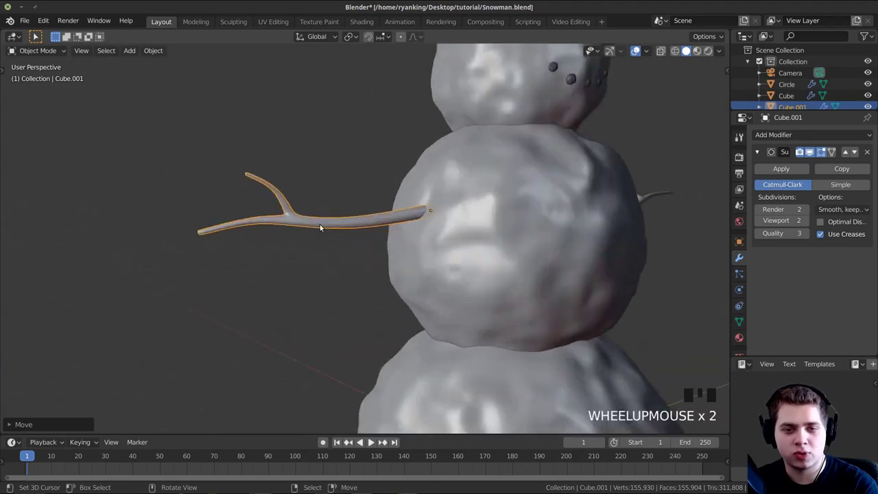
scroll(377, 265, "up", 1)
middle_click_drag(378, 264, 334, 244)
key("Tab")
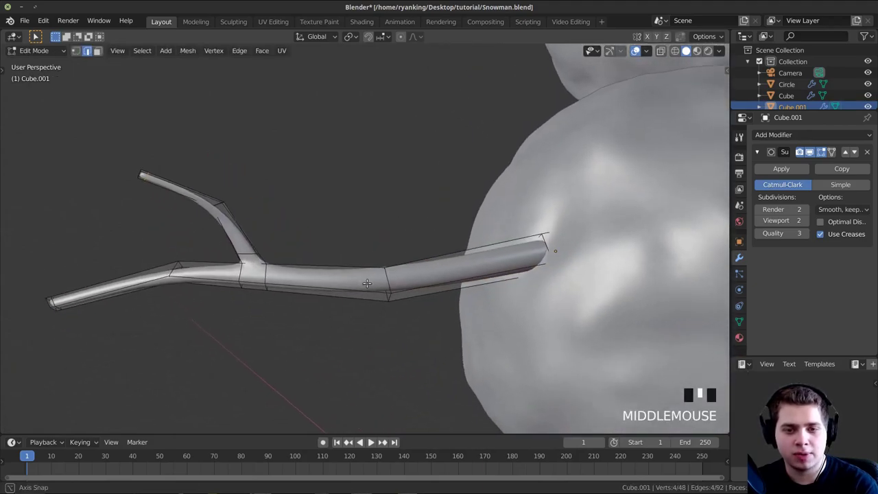
scroll(334, 244, "up", 1)
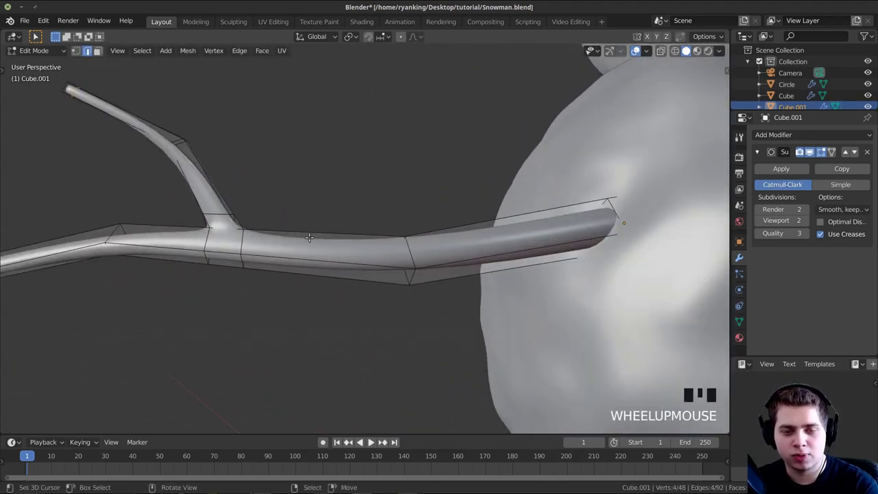
key("ctrl+r")
left_click(326, 253)
left_click(326, 254)
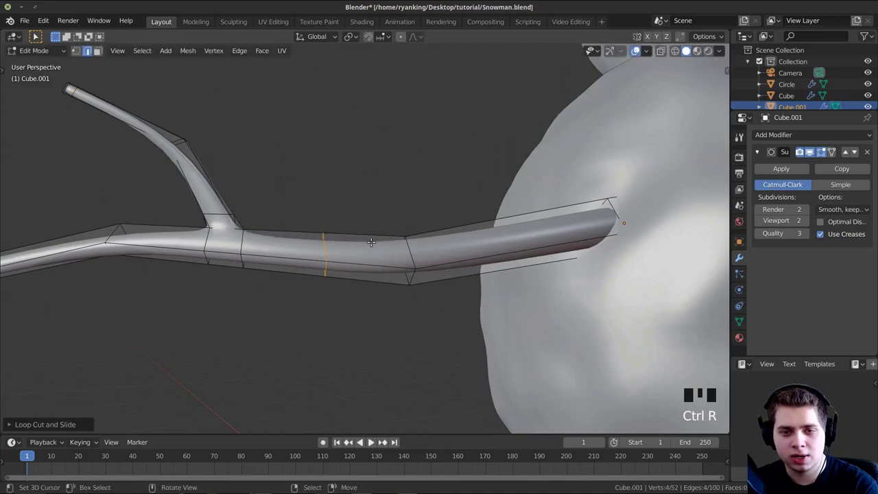
key("ctrl+r")
left_click(358, 253)
left_click(359, 253)
Step: Extrude the underside face between the two new loops about 0.11 m as a branch, shrinking and shifting its end
mouse_move(359, 253)
middle_mouse_down()
mouse_move(366, 233)
mouse_move(357, 243)
mouse_move(359, 262)
middle_mouse_up()
key("3")
middle_click_drag(370, 306, 361, 245)
right_click(341, 205)
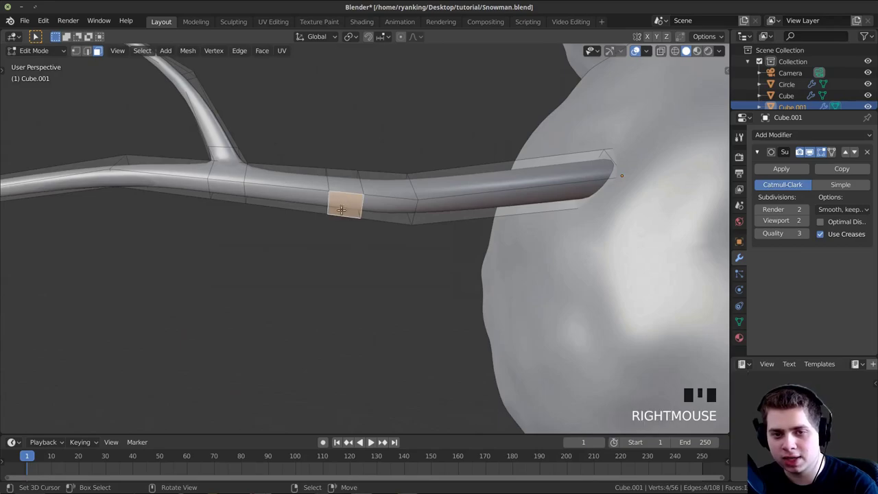
middle_click_drag(341, 206, 372, 98, "shift")
key("e")
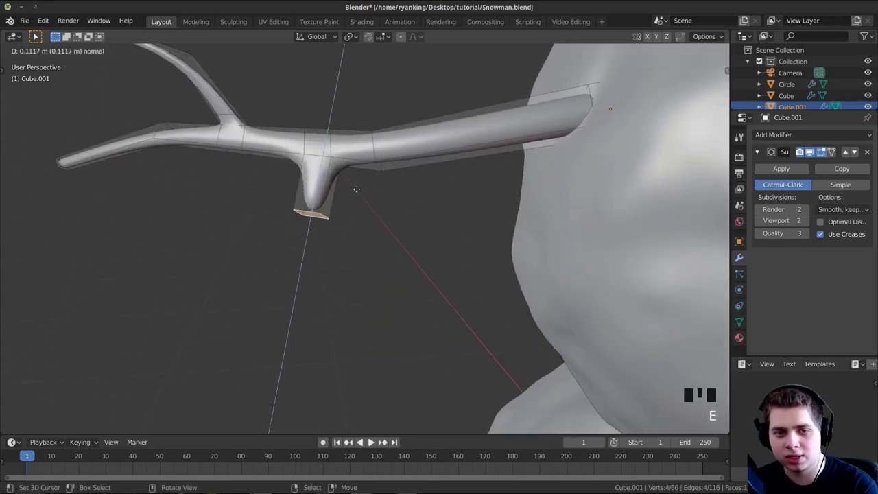
left_click(354, 190)
key("s")
left_click(392, 265)
key("g")
left_click(364, 259)
Step: Extrude a second section of the lower branch, rotating, shrinking and moving its end outward to form a bend
middle_click_drag(364, 259, 354, 241)
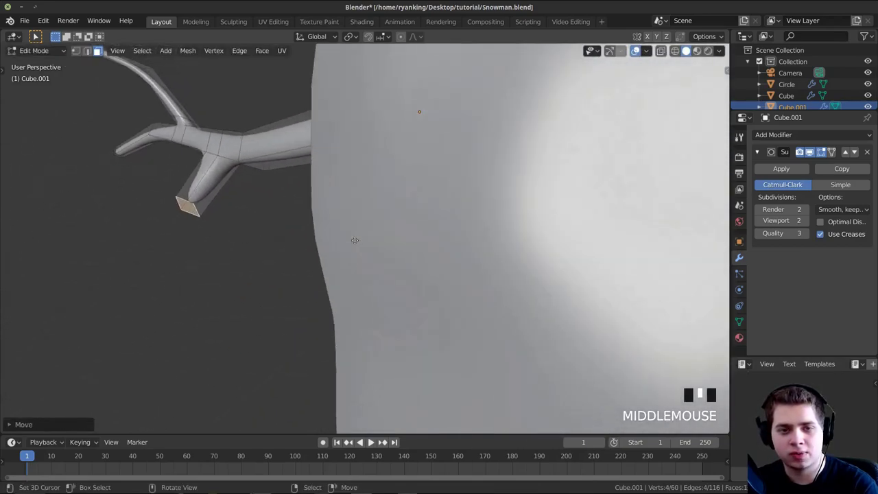
key("e")
left_click(332, 244)
key("r")
left_click(280, 308)
key("s")
left_click(196, 326)
key("g")
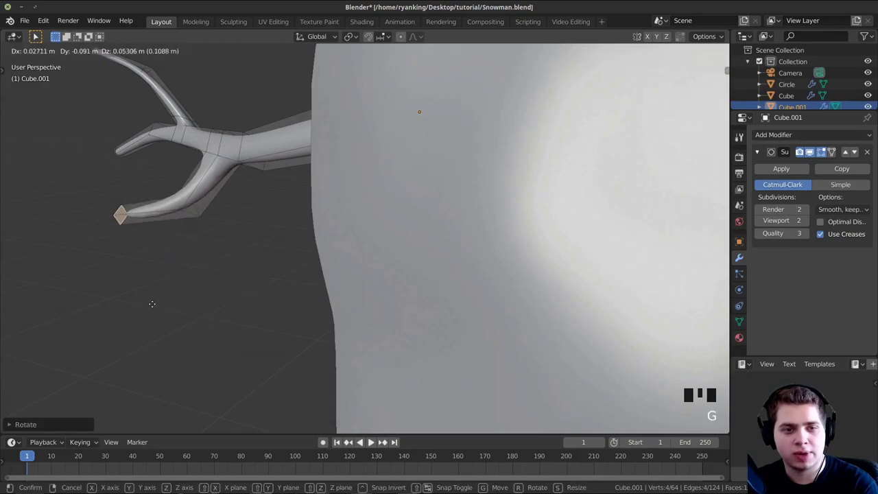
left_click(147, 296)
Step: Reposition, scale and rotate the end face of the branch's second section so it curves and tapers naturally
middle_click_drag(147, 296, 438, 323)
key("g")
left_click(453, 357)
middle_click_drag(453, 357, 439, 315)
key("s")
left_click(569, 317)
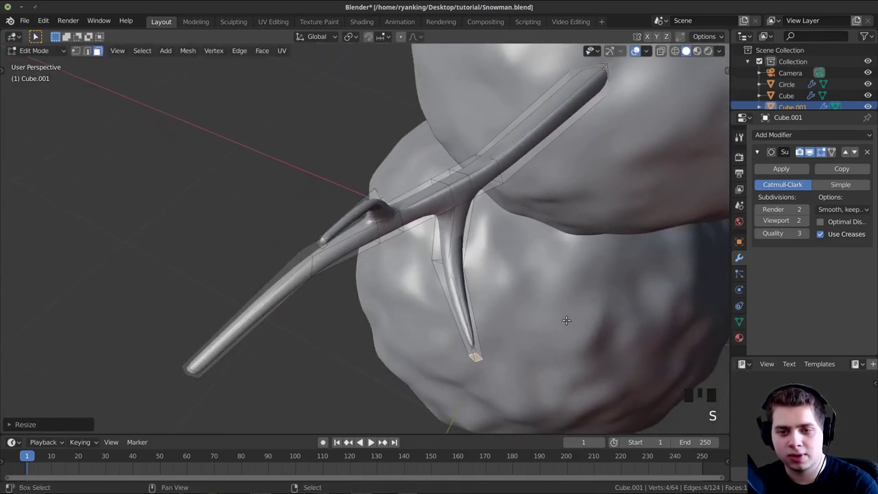
key("r")
key("r")
middle_click_drag(569, 317, 329, 296)
left_click(562, 285)
key("s")
left_click(535, 285)
Step: Extrude a third section of the lower branch, narrow its tip and rotate and move it so it curls upward
key("e")
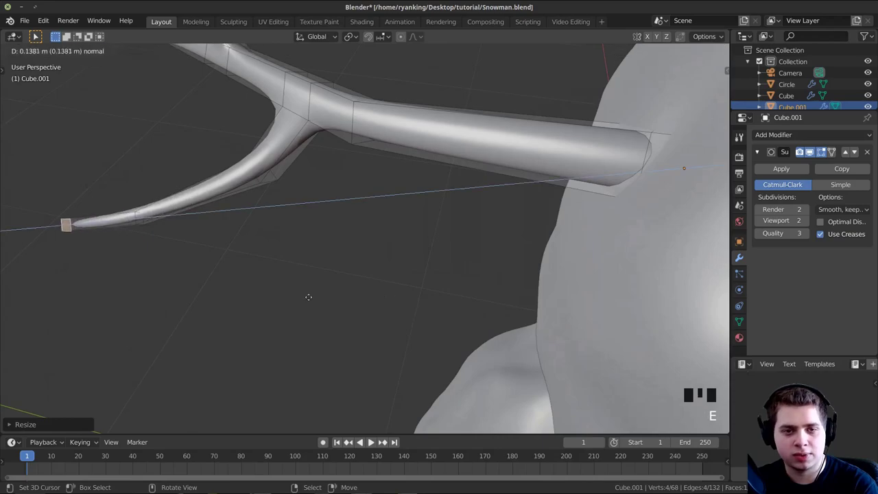
left_click(271, 288)
key("s")
left_click(249, 278)
middle_click_drag(249, 279, 267, 244)
key("r")
left_click(256, 253)
left_click(297, 207)
middle_click_drag(297, 207, 341, 256, "shift")
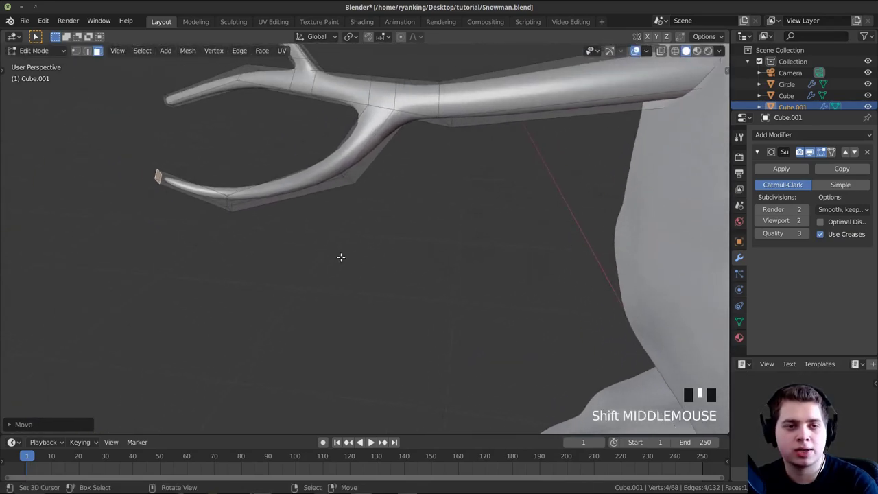
key("g")
left_click(279, 213)
Step: Add two neighbouring loop cuts around the middle section of the lower branch
key("ctrl+r")
left_click(288, 194)
key("ctrl+r")
left_click(298, 194)
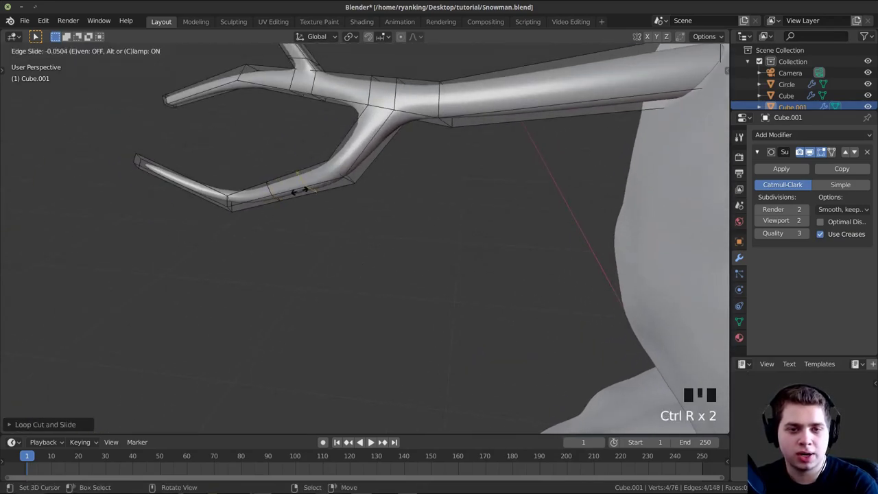
left_click(285, 198)
Step: Extrude the underside face between the branch's new loops into a small side twig, rotating and tapering its tip
key("2")
scroll(286, 197, "down", 1)
key("e")
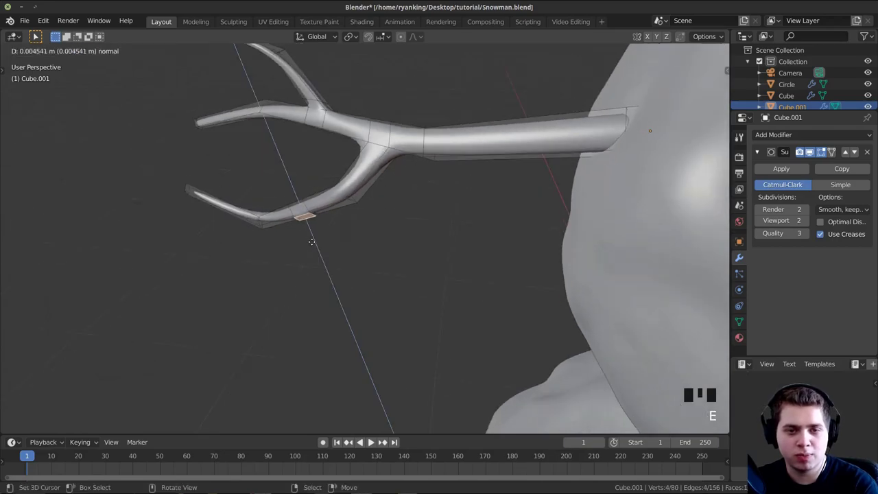
left_click(343, 279)
key("s")
left_click(408, 265)
middle_click_drag(407, 265, 443, 284)
key("r")
left_click(416, 347)
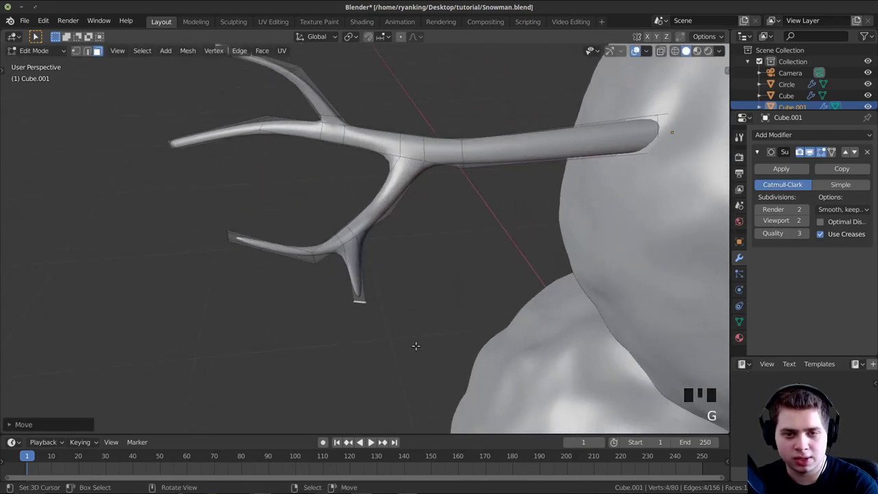
key("s")
left_click(435, 311)
Step: Add loop cuts at the side twig's base, near the stem's inner end and at the root of the lower branch
scroll(436, 311, "up", 2)
key("ctrl+r")
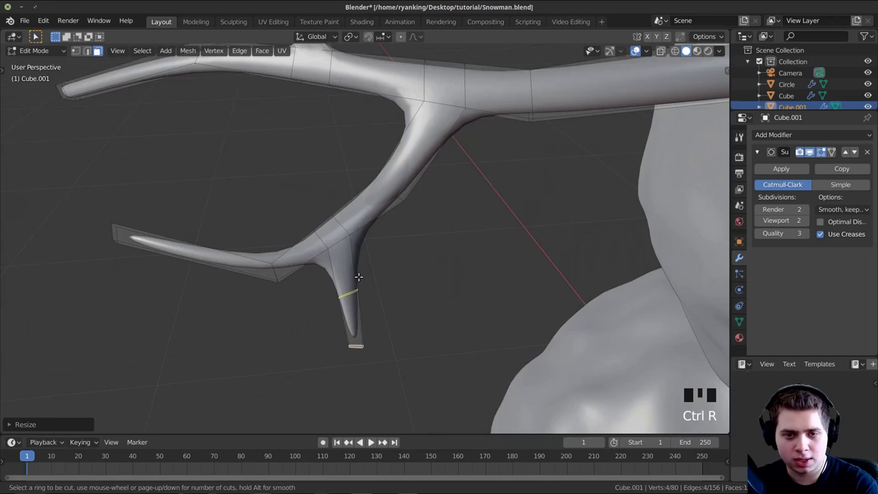
left_click(357, 276)
left_click(361, 251)
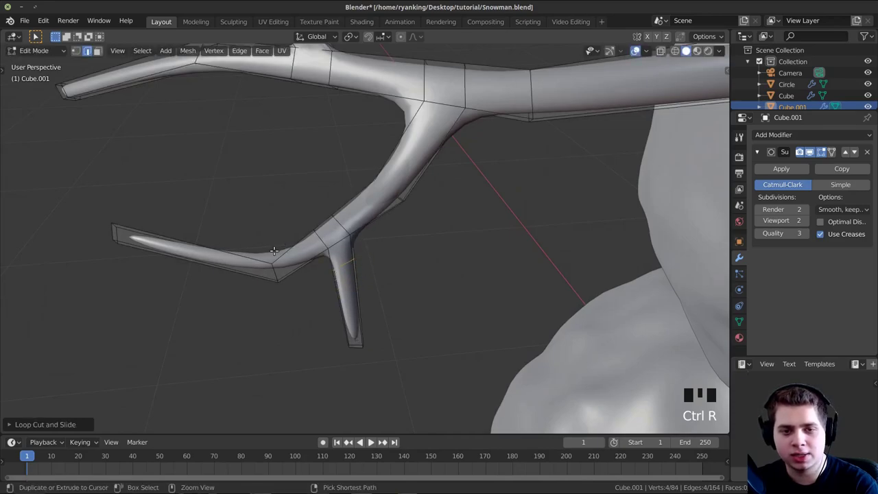
middle_click_drag(439, 159, 207, 209, "shift")
key("ctrl+r")
left_click(395, 214)
left_click(402, 196)
key("ctrl+r")
middle_click_drag(356, 212, 475, 210)
scroll(525, 224, "up", 2)
Step: In Object Mode and camera view, rotate the whole arm freely until its forked branch points upward
key("Tab")
scroll(513, 190, "down", 5)
key("KP_0")
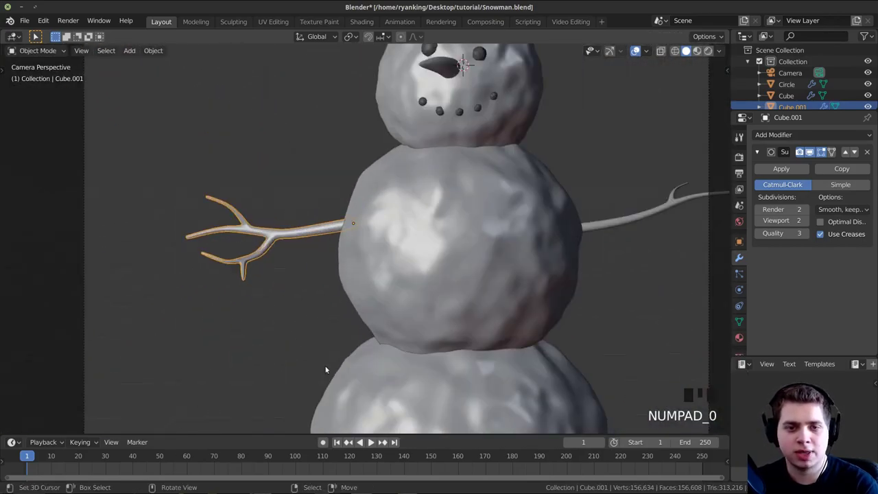
key("r")
key("r")
left_click(363, 264)
key("r")
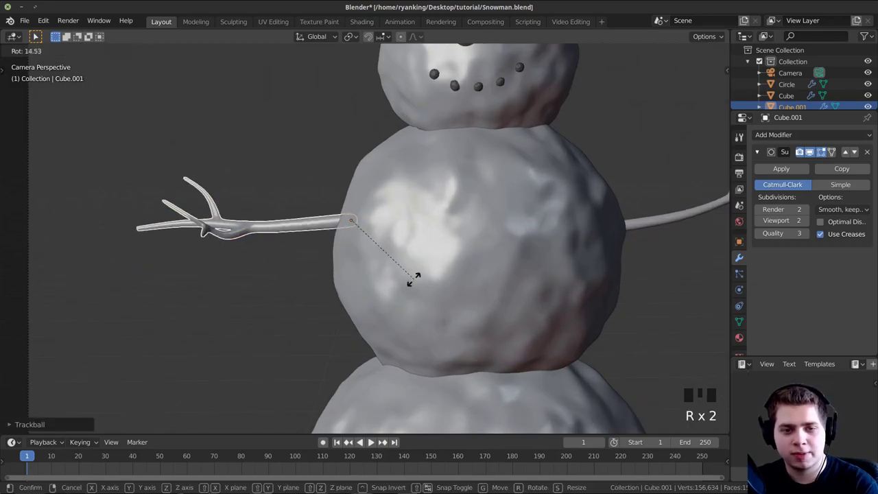
key("r")
left_click(428, 266)
Step: Shrink the arm slightly and rotate it further so its outer end rises away from the snowball
key("s")
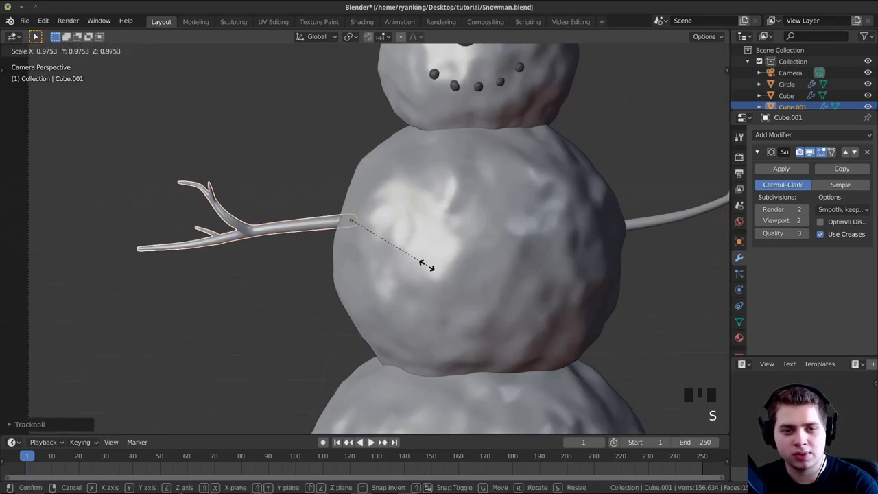
left_click(424, 262)
key("r")
key("r")
left_click(417, 281)
key("r")
key("r")
left_click(434, 274)
key("r")
left_click(432, 290)
key("s")
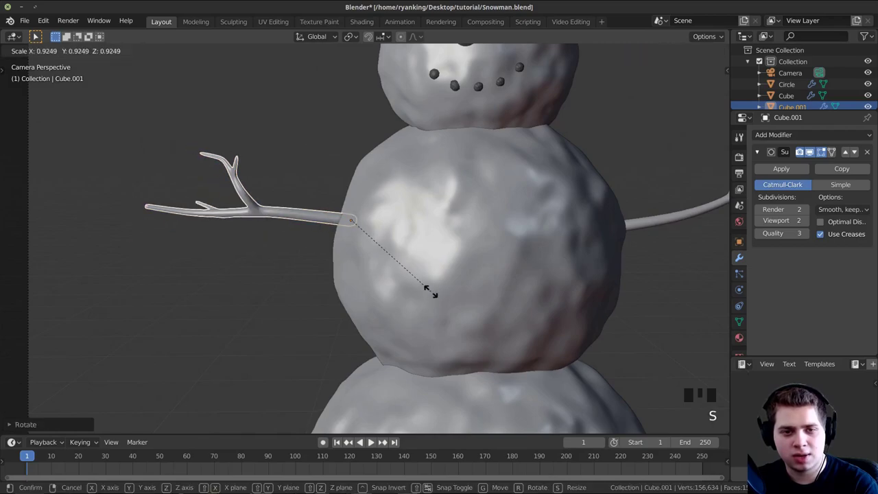
left_click(425, 290)
key("r")
left_click(413, 287)
Step: Move the arm outward clear of the middle snowball, adjusting its size and rotation until the stem is nearly horizontal
key("g")
key("g")
left_click(353, 300)
key("s")
left_click(332, 297)
key("r")
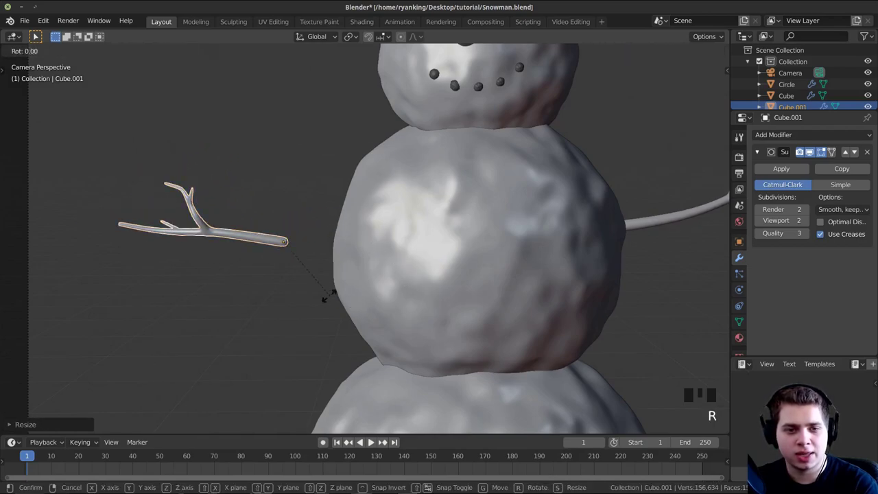
left_click(337, 288)
key("r")
key("r")
key("s")
left_click(396, 268)
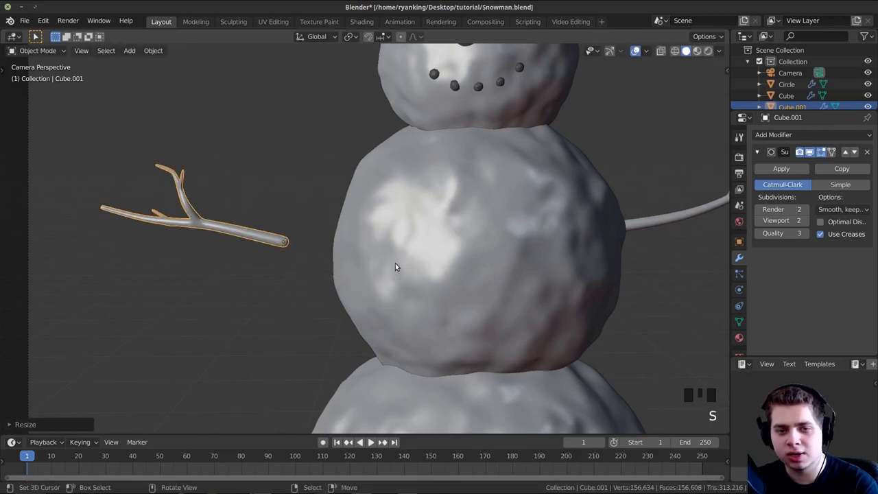
key("g")
left_click(435, 232)
Step: In wireframe, select the vertices at the stem's inner end and move them inside the middle snowball to lengthen the arm
key("Tab")
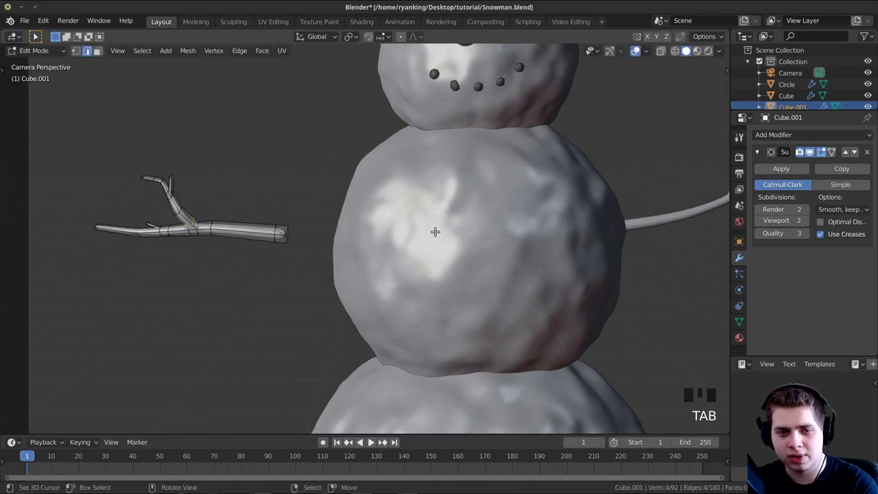
middle_click_drag(529, 303, 570, 298, "shift")
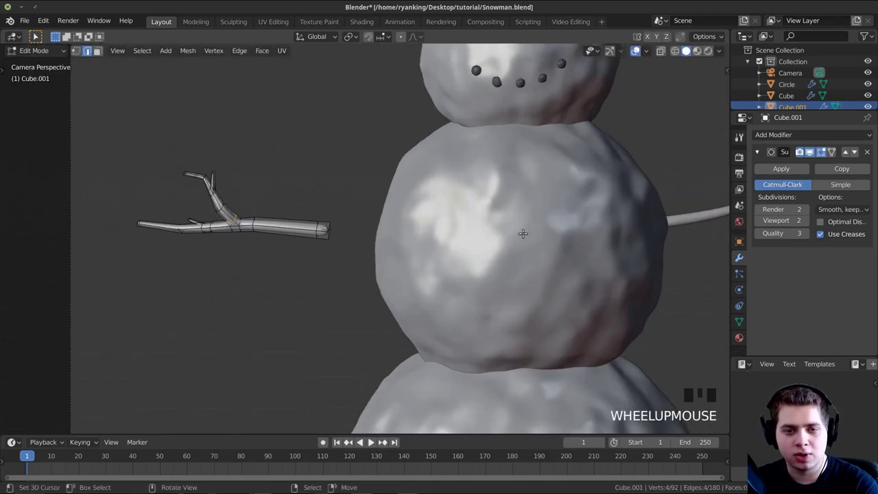
key("z")
scroll(378, 253, "up", 1)
middle_click_drag(378, 253, 401, 267, "shift")
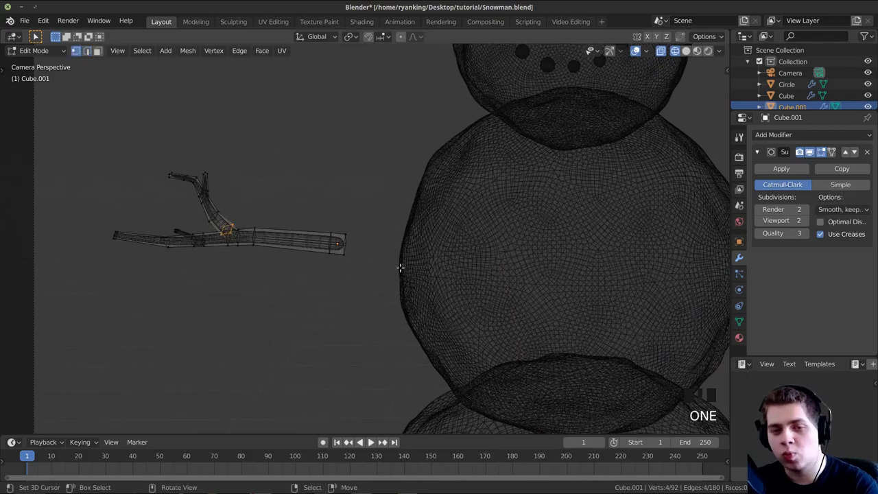
scroll(374, 264, "up", 4)
key("a")
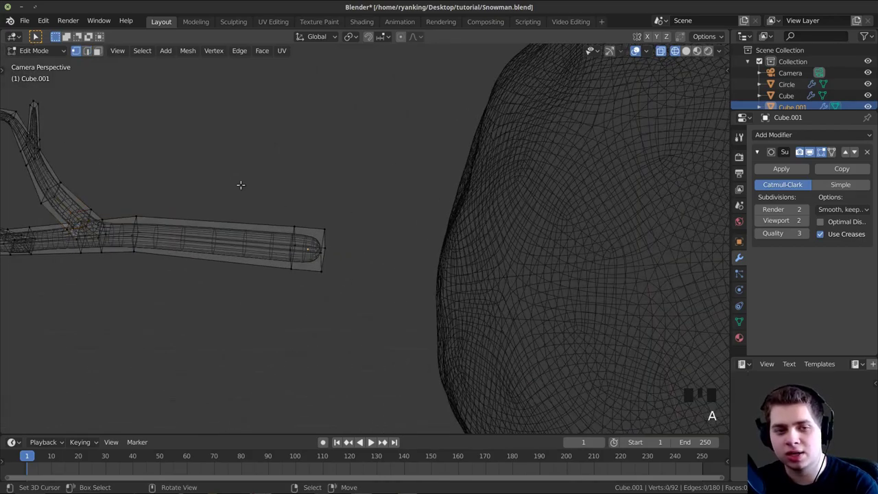
key("b")
left_click_drag(227, 141, 357, 310)
scroll(322, 323, "down", 2)
key("g")
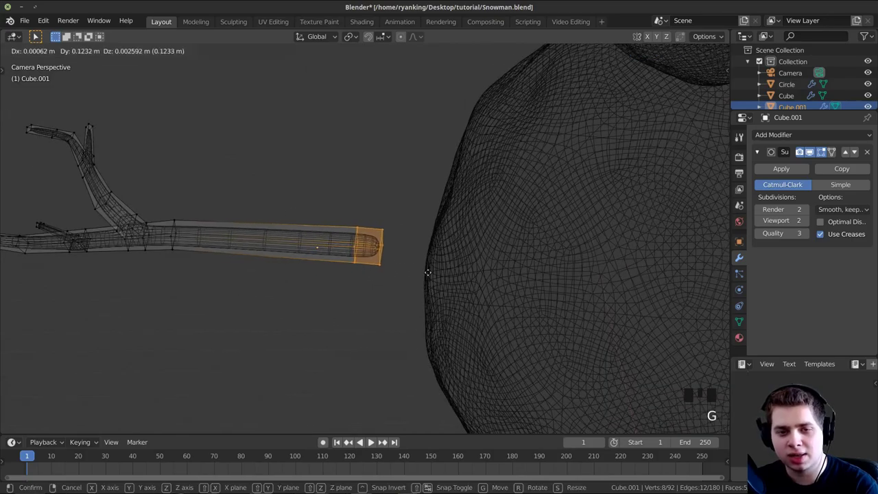
left_click(505, 279)
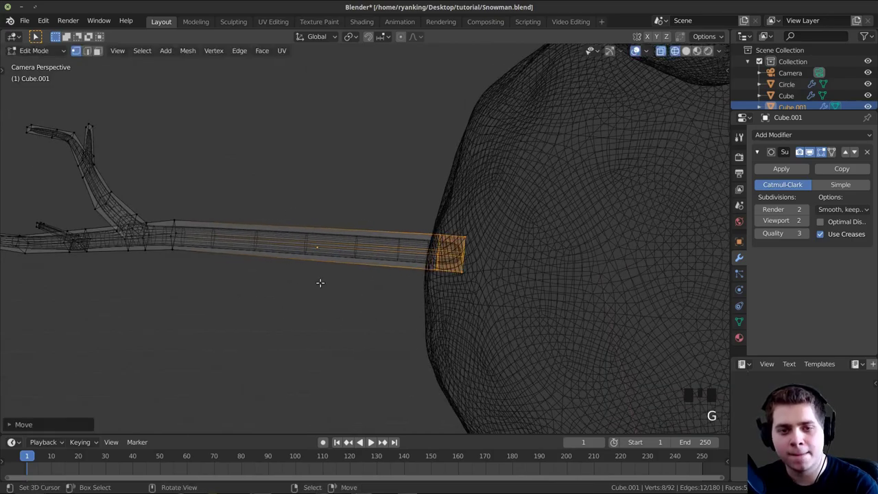
Step: In solid shading, add a loop cut to the lengthened stem and raise it about 0.04 m to bend the arm
key("z")
left_click(542, 243)
scroll(325, 255, "down", 1)
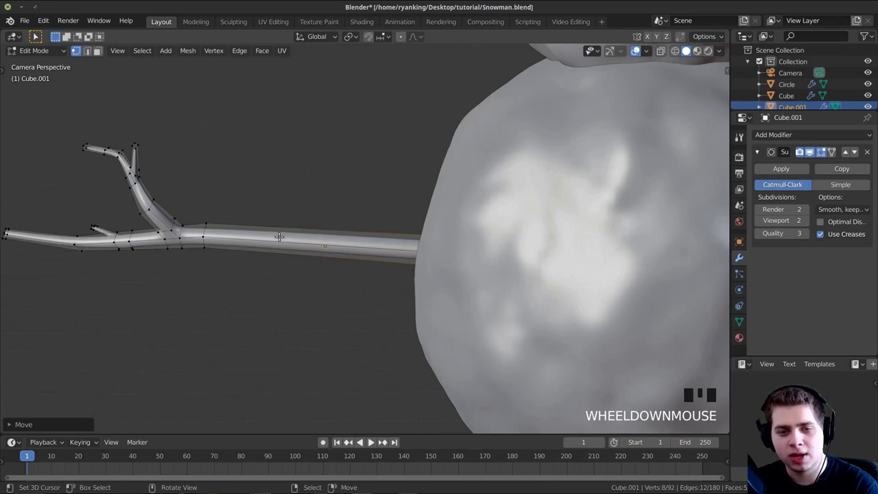
key("ctrl+r")
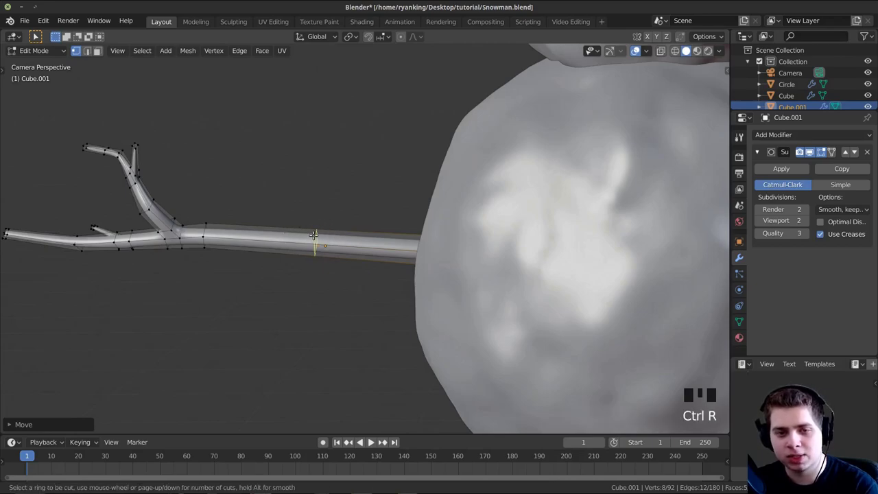
left_click(313, 235)
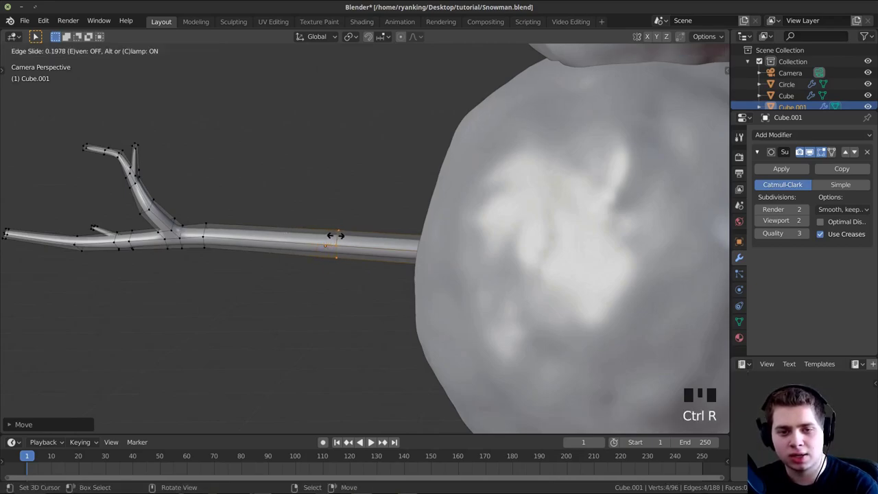
right_click(342, 237)
key("g")
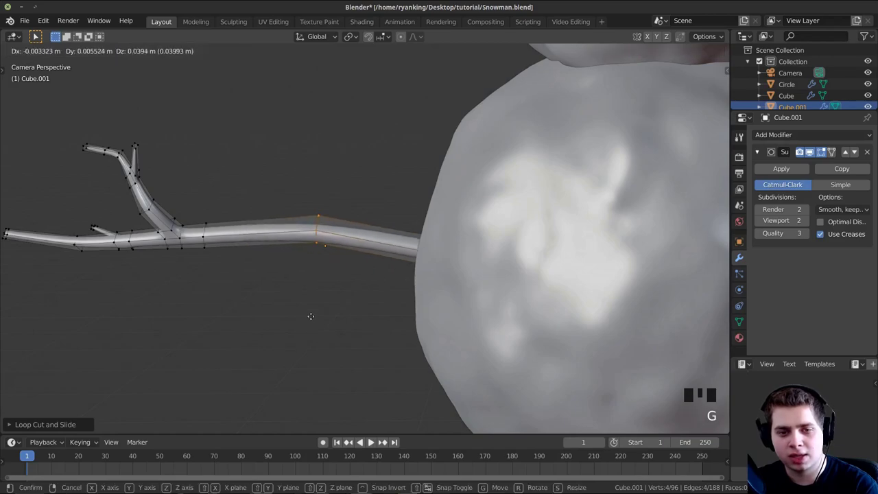
left_click(312, 314)
Step: Add a mesh plane and scale it up until it is much wider than the snowman
middle_click_drag(343, 276, 296, 303, "shift")
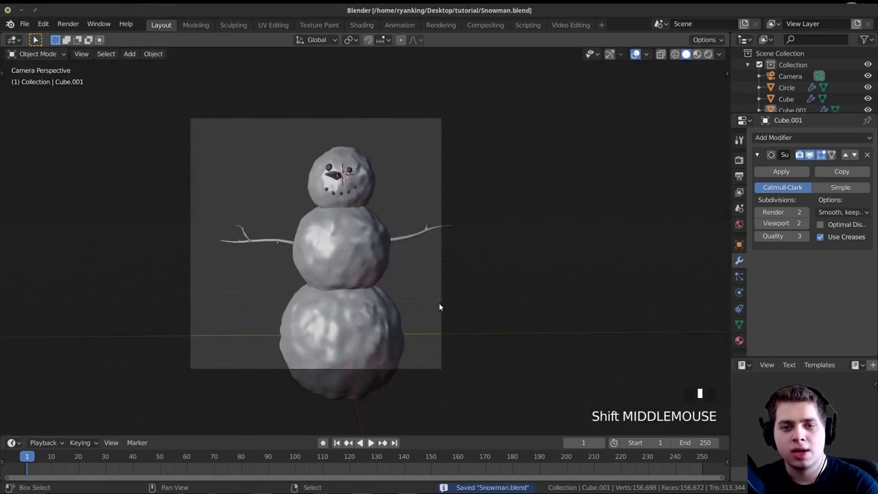
middle_click_drag(439, 304, 422, 299, "shift")
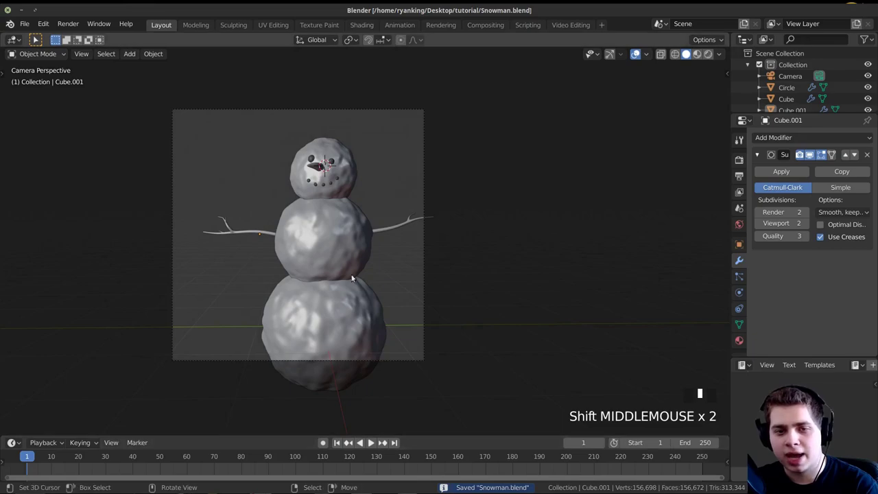
key("shift+a")
mouse_move(335, 182)
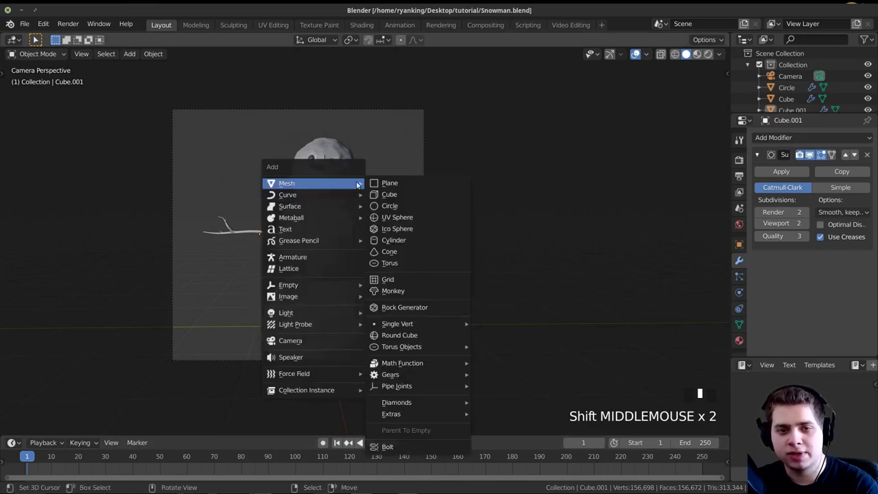
left_click(386, 184)
key("s")
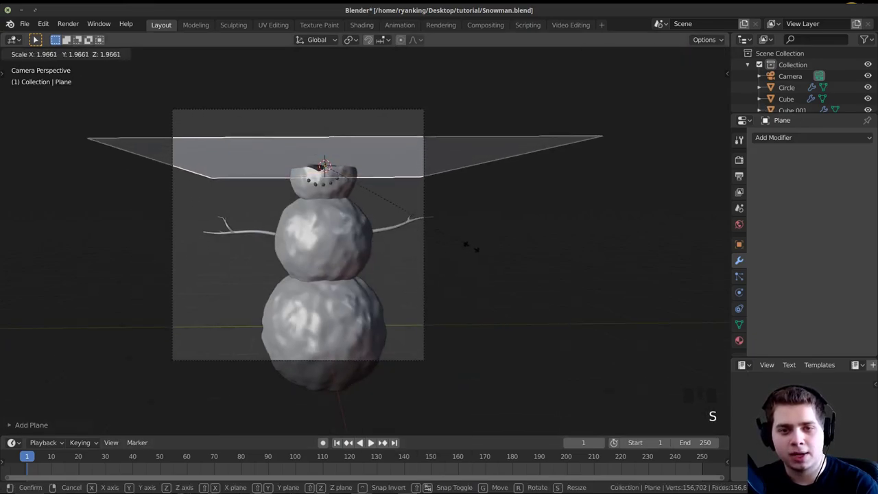
left_click(432, 155)
Step: Lower the plane about 2.8 m along Z to the base of the bottom snowball and shift it along X behind the snowman
key("g")
key("z")
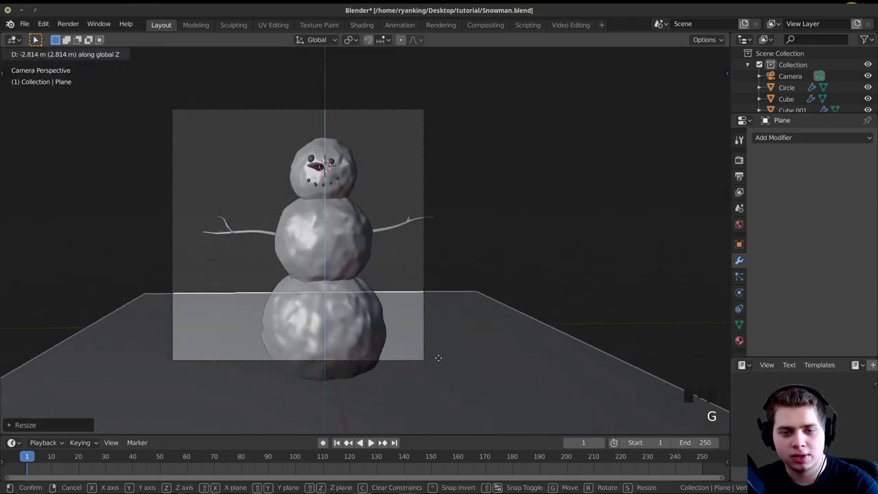
left_click(438, 359)
middle_click_drag(451, 352, 541, 354)
scroll(541, 354, "down", 2)
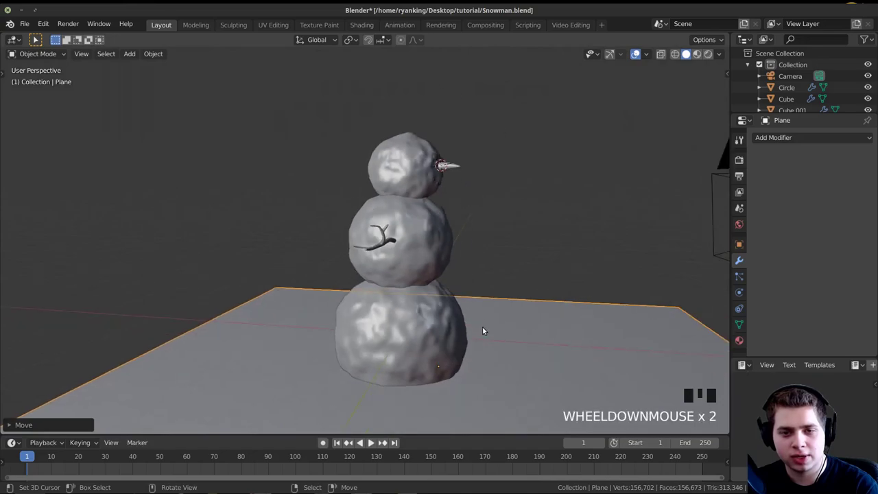
key("g")
key("x")
left_click(410, 320)
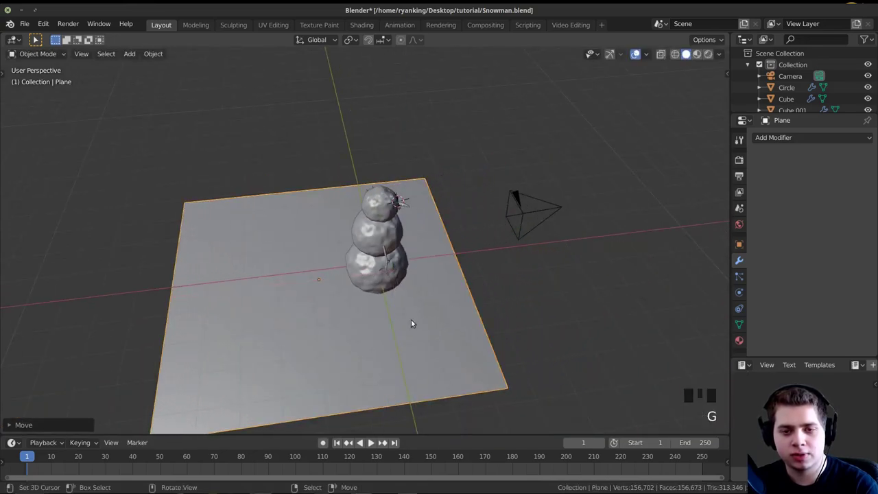
Step: Stretch the ground plane to several times its length along X and scale it up overall
middle_click_drag(418, 321, 615, 351)
scroll(615, 351, "down", 5)
key("s")
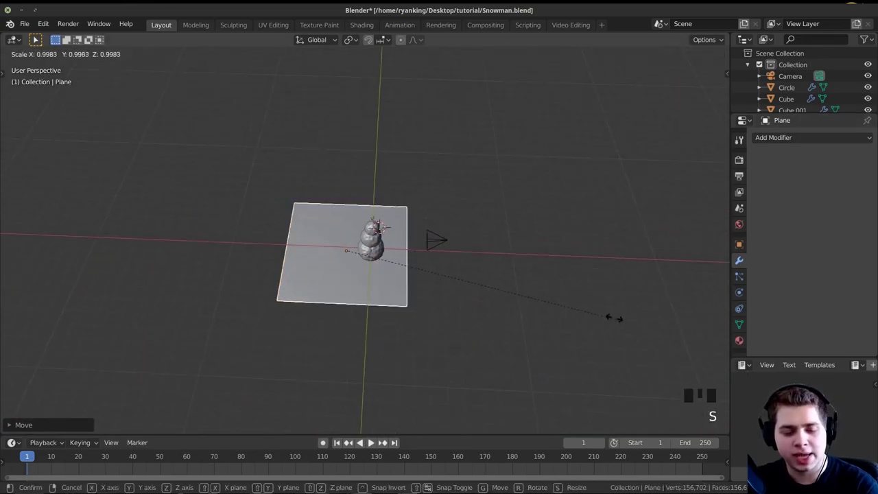
key("x")
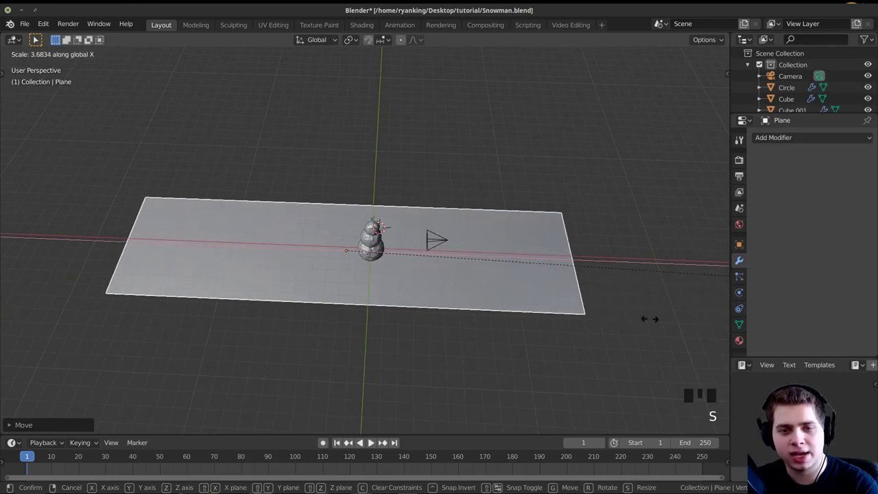
left_click(532, 304)
scroll(375, 288, "down", 3)
key("s")
left_click(431, 320)
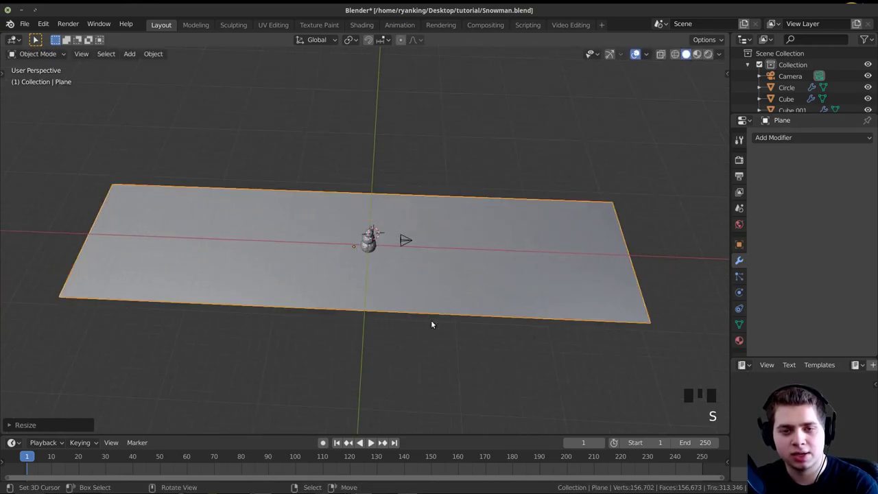
Step: Move the ground along X until its front edge lies just behind the camera, and widen it along Y
key("g")
key("x")
left_click(247, 316)
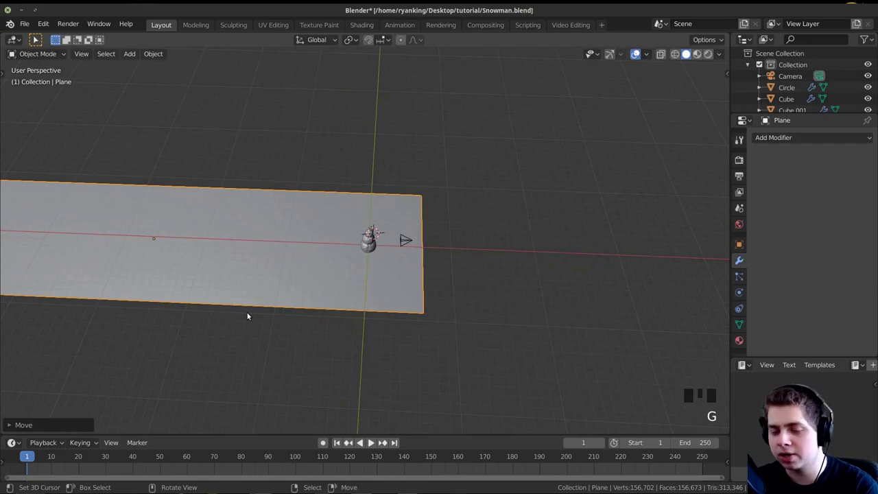
key("KP_0")
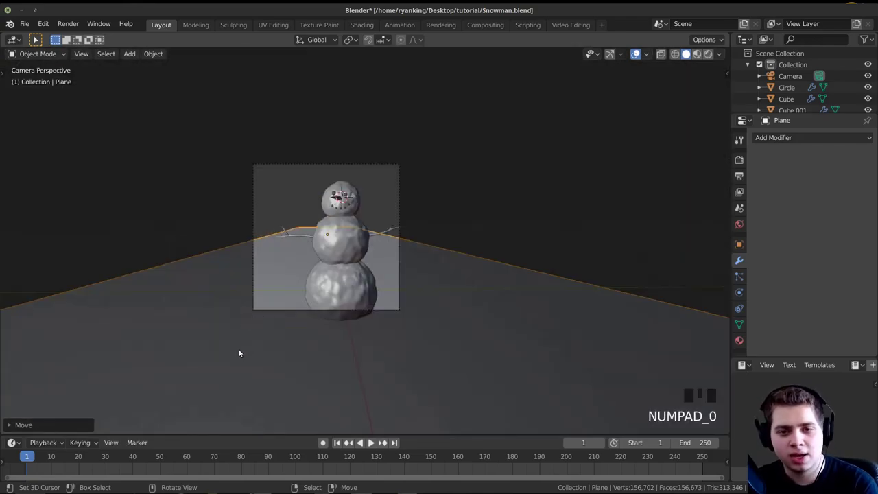
scroll(451, 263, "up", 2)
middle_click_drag(433, 234, 406, 233, "shift")
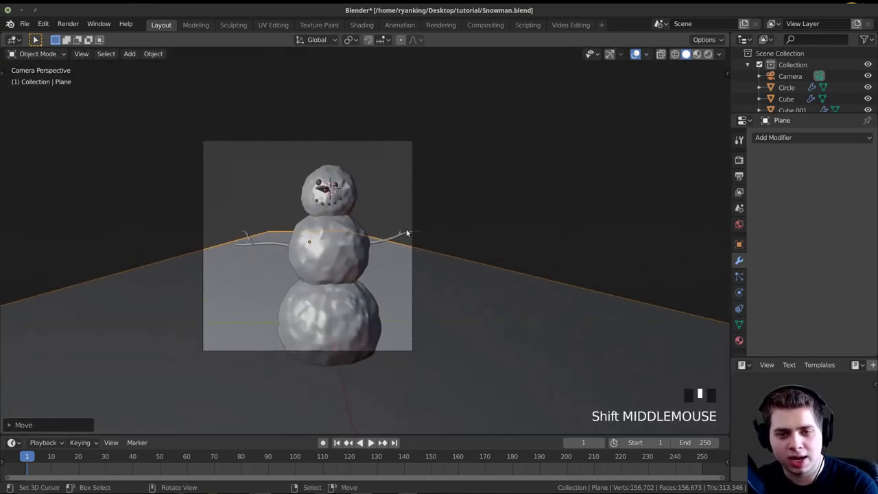
key("s")
key("y")
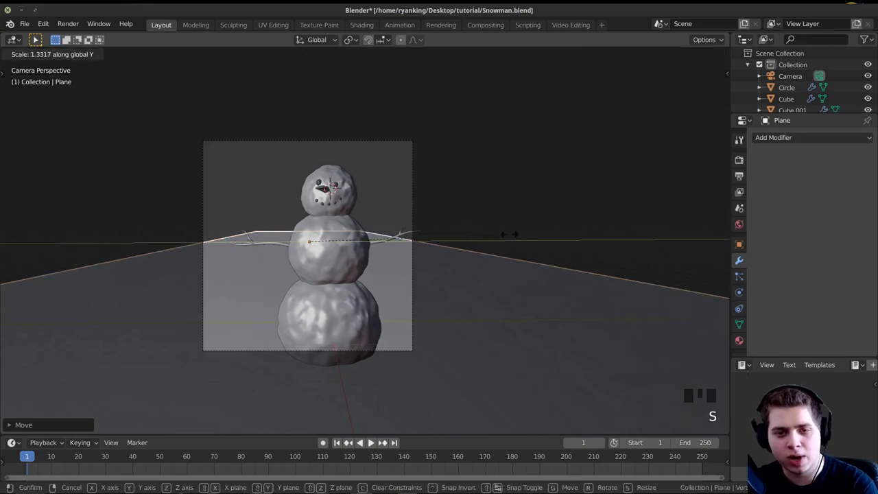
left_click(31, 228)
Step: Open the ground plane for mesh editing and apply Subdivide to it
key("Tab")
middle_click_drag(302, 142, 418, 241)
scroll(272, 214, "down", 2)
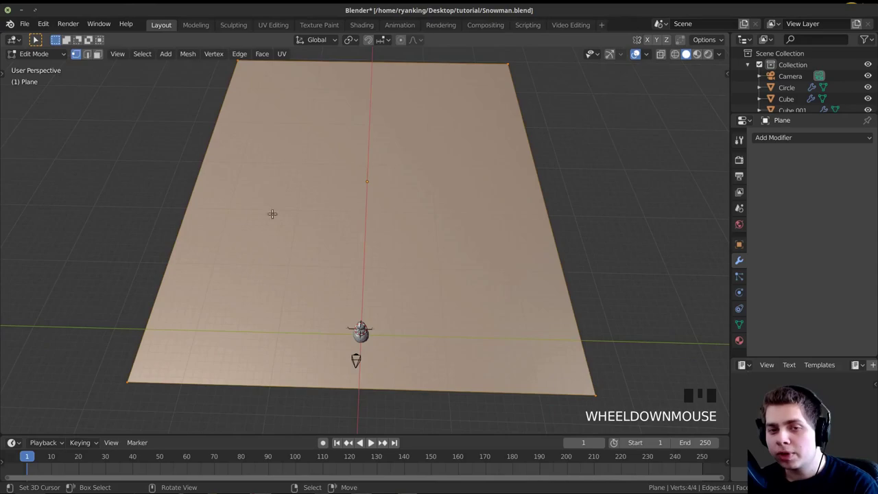
middle_click_drag(364, 261, 365, 271, "shift")
middle_click_drag(293, 334, 345, 323)
scroll(345, 323, "down", 1)
middle_click_drag(466, 237, 432, 250)
scroll(417, 223, "up", 1)
middle_click_drag(407, 214, 393, 214)
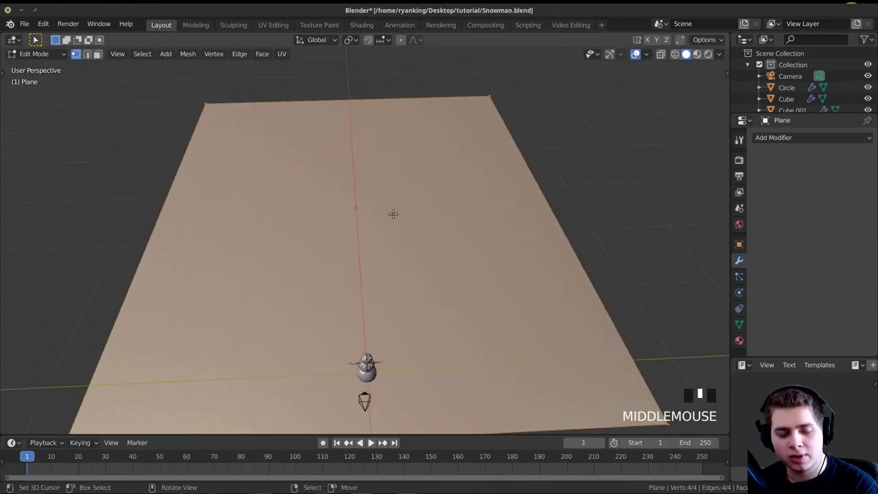
key("F3")
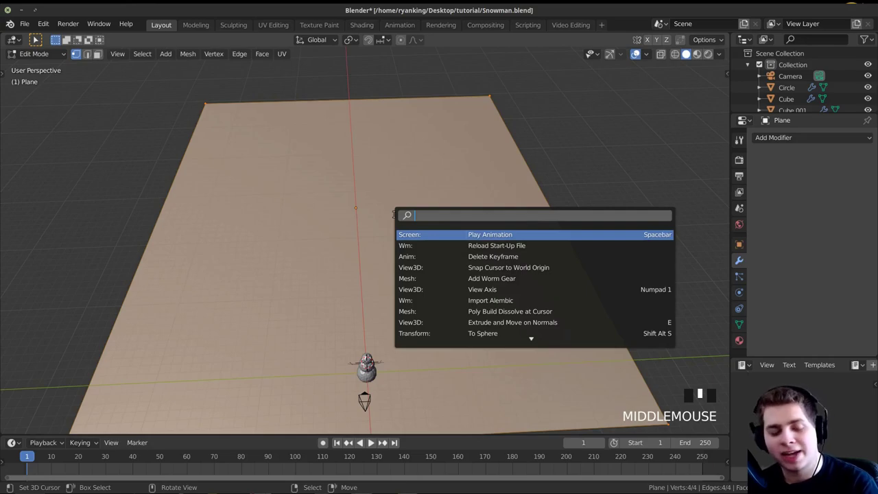
type("su")
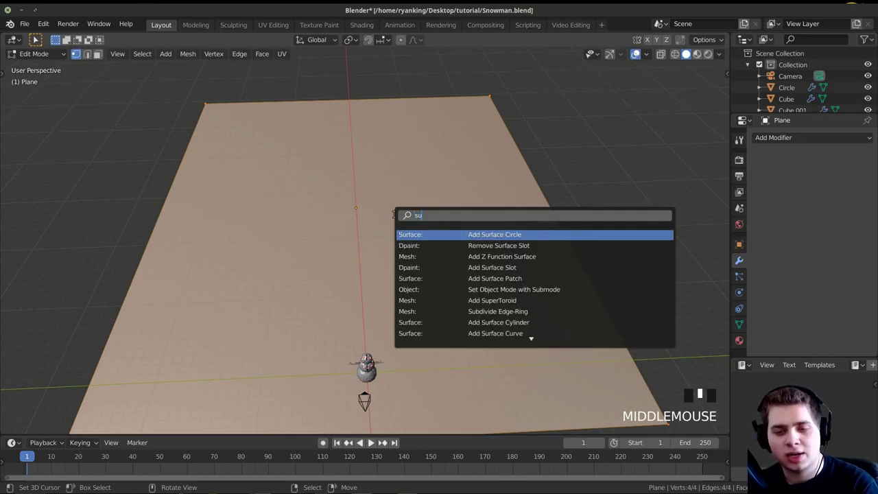
type("b")
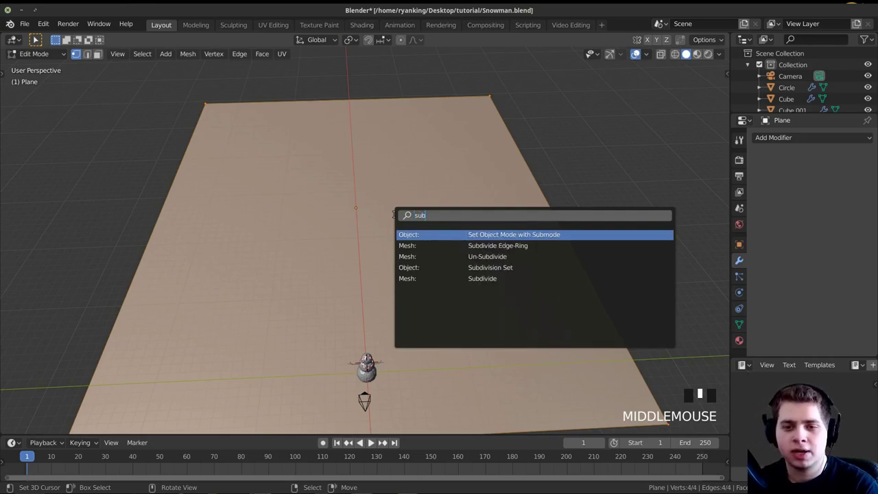
key("Down")
key("Down")
key("Down")
key("Down")
key("Return")
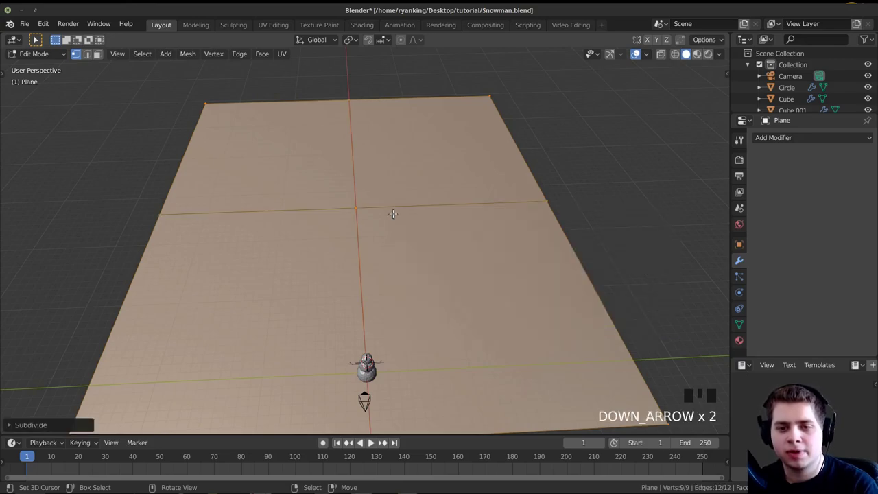
Step: Set the subdivision's number of cuts to 20 and raise it to 25
scroll(393, 214, "up", 2)
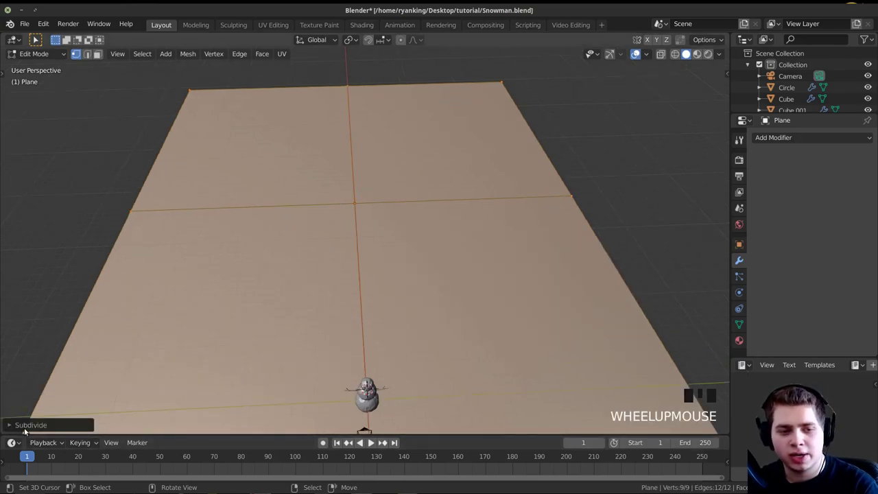
left_click(24, 423)
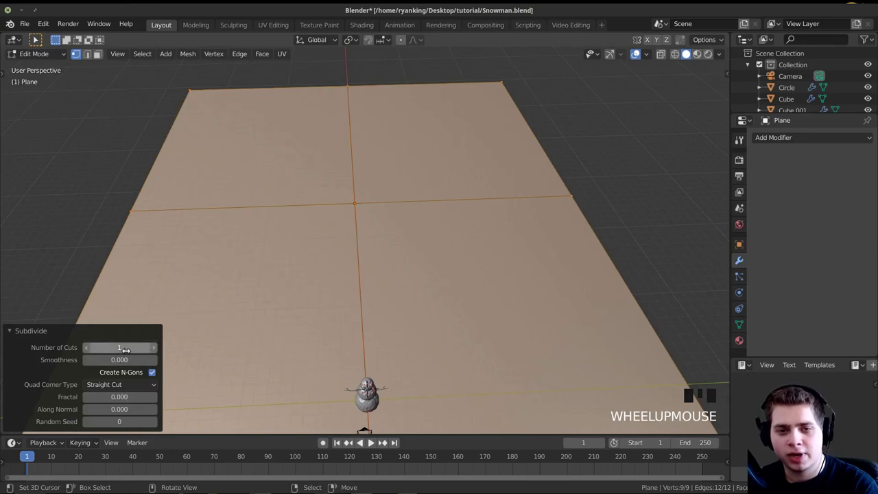
type("20")
key("Return")
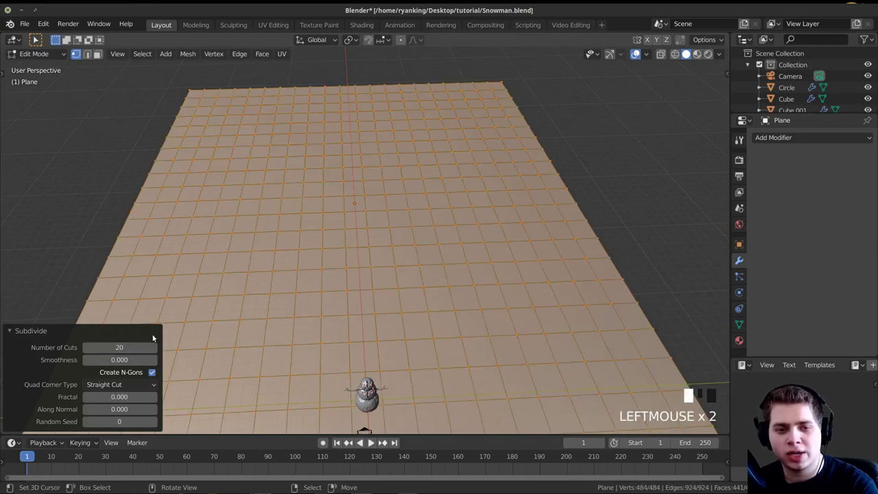
left_click(162, 338)
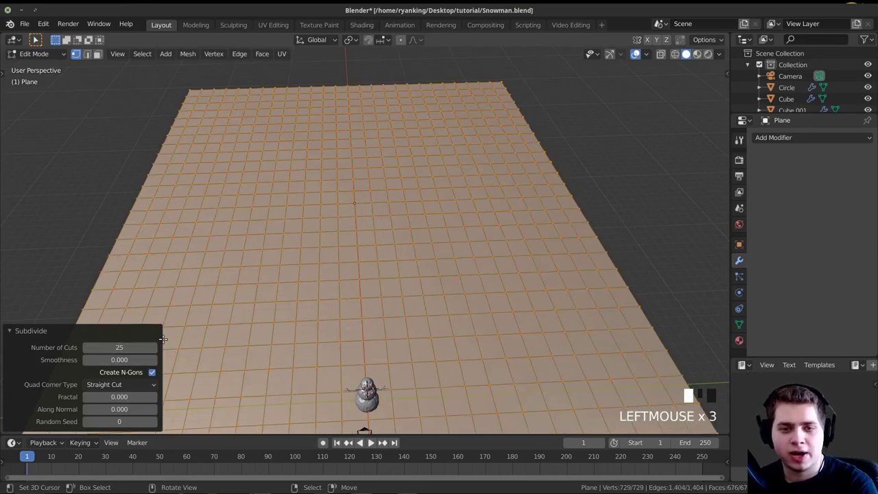
left_click(50, 331)
Step: Select scattered vertices at the ground's far end and raise them about 2.8 m along Z with smooth proportional editing at size 8.14
scroll(358, 183, "down", 2)
middle_click_drag(358, 183, 315, 202)
middle_click_drag(411, 168, 380, 189)
key("alt+a")
middle_click_drag(363, 199, 367, 177, "shift")
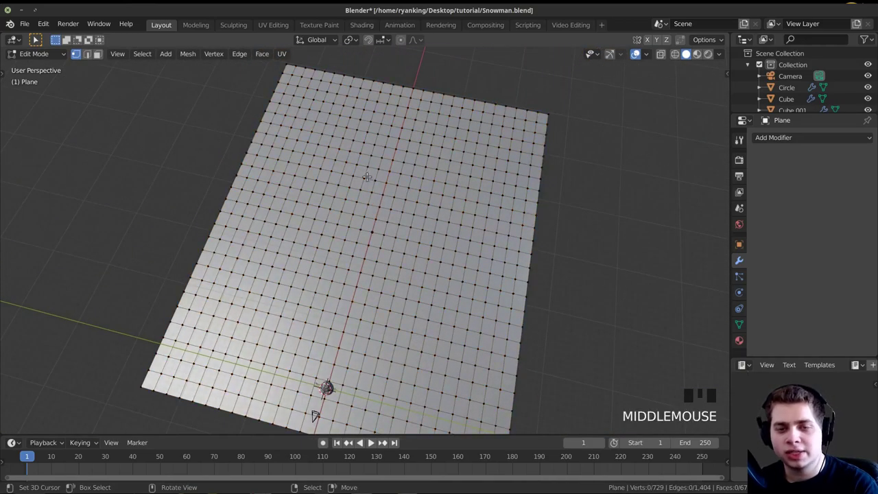
right_click(410, 177, "shift")
right_click(481, 179, "shift")
right_click(490, 135, "shift")
right_click(467, 141, "shift")
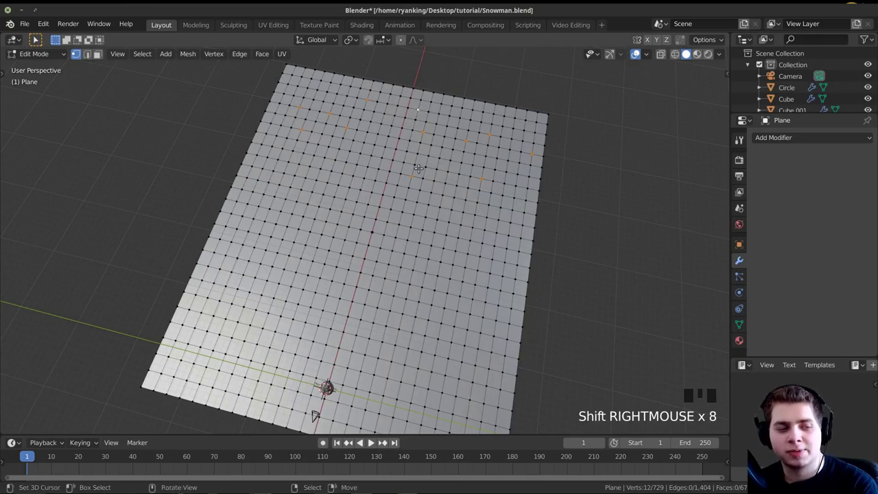
mouse_move(419, 168)
middle_mouse_down()
mouse_move(452, 153)
mouse_move(453, 194)
mouse_move(402, 120)
mouse_move(417, 168)
middle_mouse_up()
right_click(325, 235, "shift")
scroll(453, 217, "up", 2)
middle_click_drag(471, 179, 457, 162)
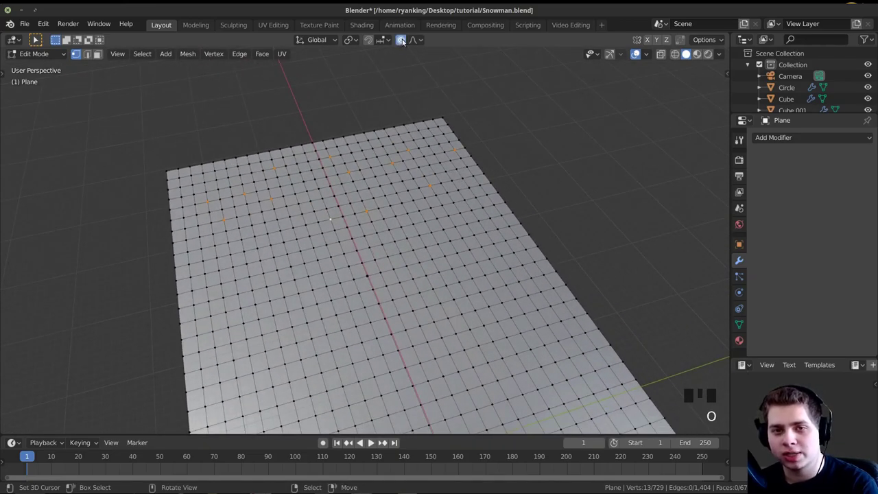
mouse_move(411, 226)
middle_mouse_down("shift")
mouse_move(385, 264)
mouse_move(398, 268)
mouse_move(411, 231)
middle_mouse_up("shift")
scroll(387, 264, "up", 2)
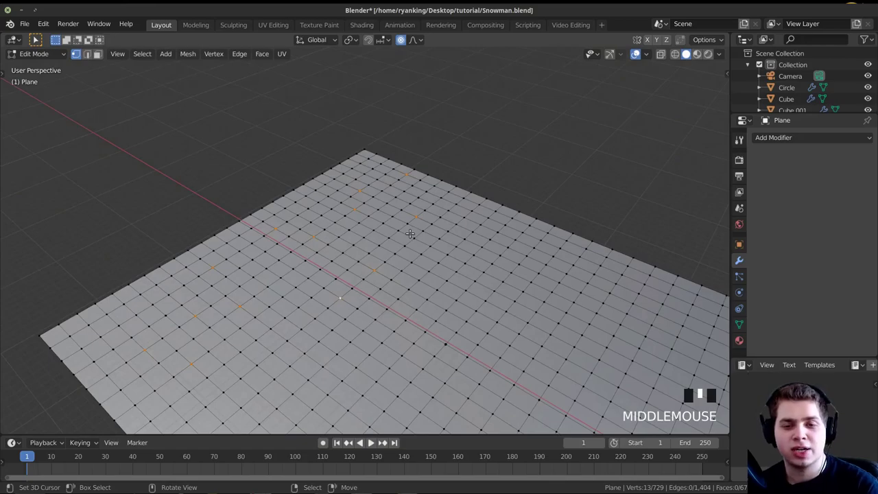
middle_click_drag(371, 288, 364, 265)
key("g")
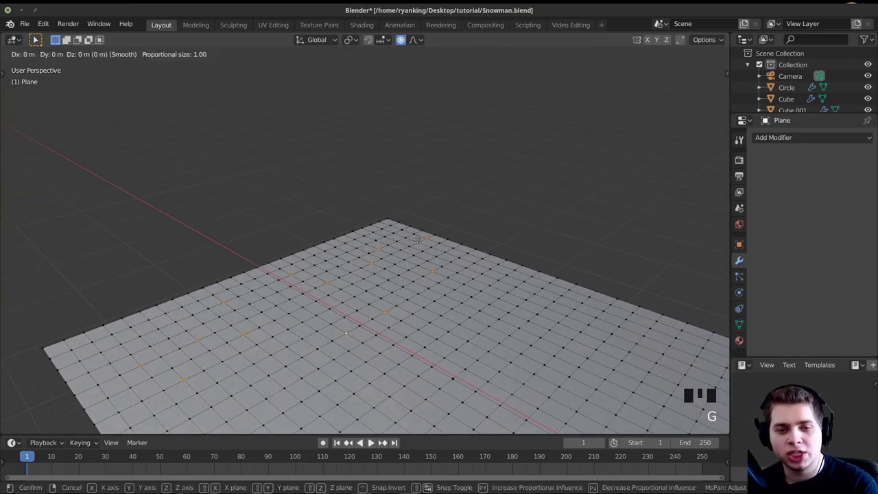
key("z")
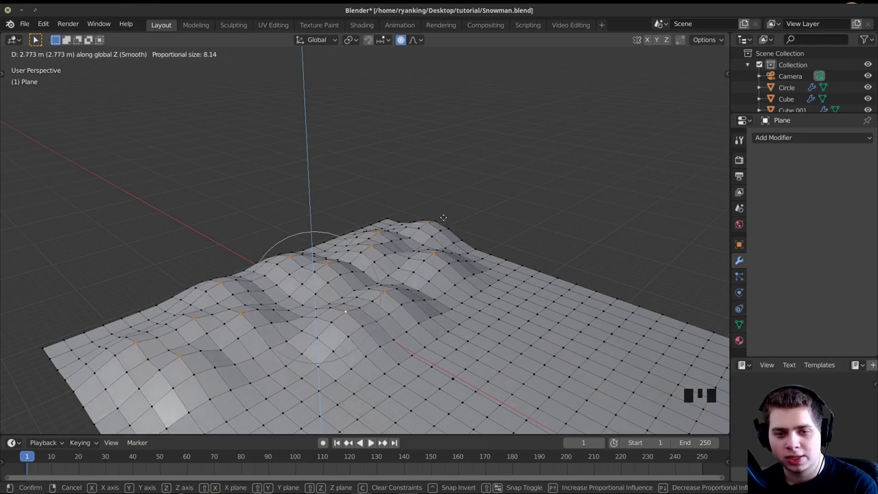
left_click(443, 217)
Step: Select scattered vertices across the flat part and hill edge of the ground and lower them about 1 m along Z with proportional editing
middle_click_drag(442, 217, 452, 268)
scroll(472, 243, "down", 2)
middle_click_drag(453, 267, 448, 258, "shift")
key("a")
right_click(371, 283)
middle_click_drag(395, 330, 393, 274, "shift")
right_click(415, 259, "shift")
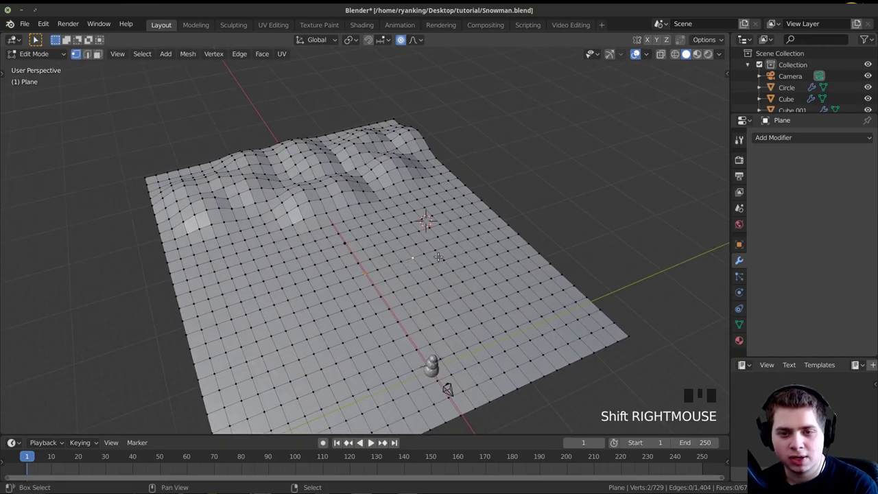
right_click(454, 256, "shift")
middle_click_drag(384, 224, 377, 247, "shift")
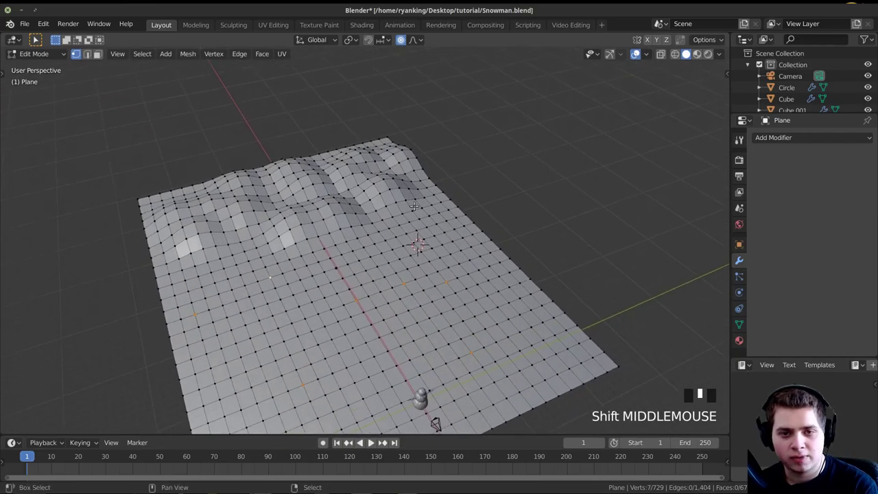
right_click(276, 209, "shift")
right_click(267, 242, "shift")
middle_click_drag(474, 348, 464, 316, "shift")
right_click(288, 307, "shift")
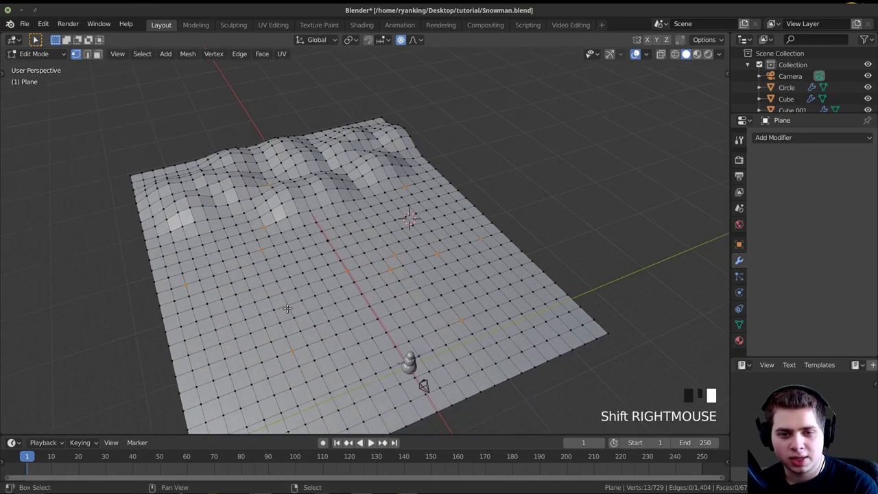
key("g")
key("z")
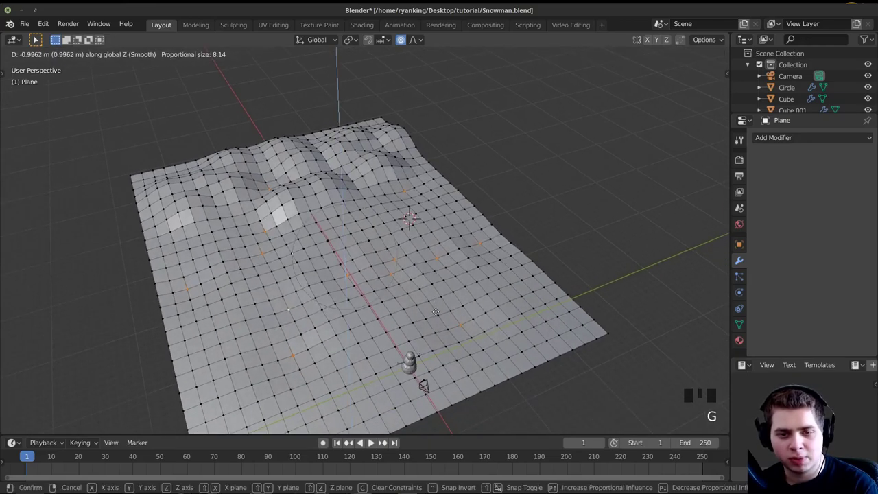
left_click(436, 313)
Step: Select scattered vertices across the middle of the ground and shift them slightly along Z with smooth proportional editing at size 8.14
right_click(431, 232)
right_click(349, 232, "shift")
right_click(391, 275, "shift")
right_click(413, 319, "shift")
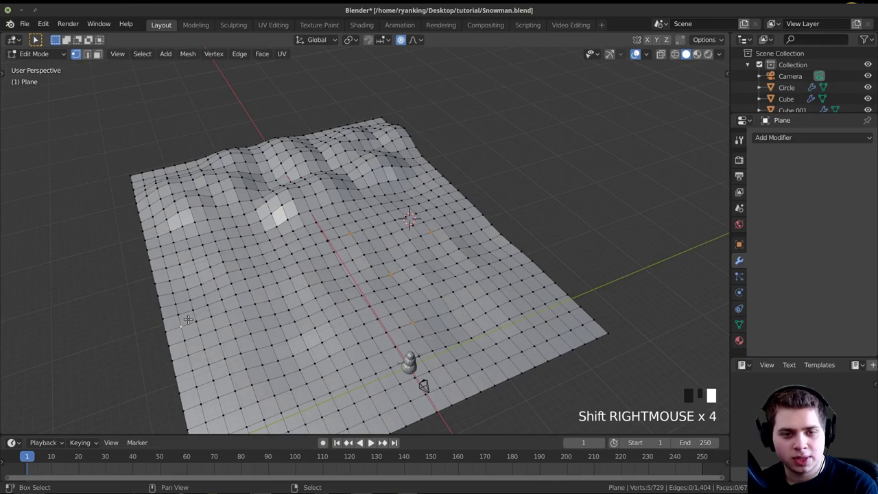
right_click(335, 303, "shift")
key("g")
key("z")
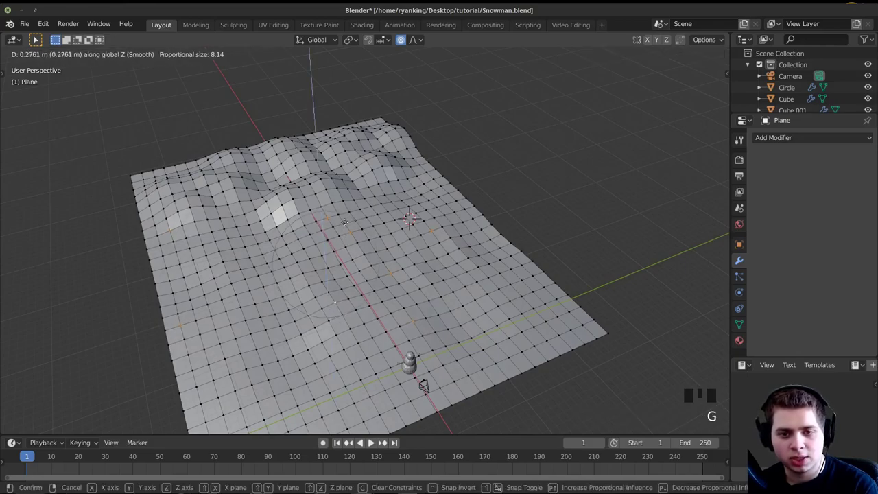
left_click(342, 233)
Step: Select scattered vertices near the ground's sides and front, move them along Z with proportional editing, and leave mesh editing
right_click(236, 226)
right_click(139, 212, "shift")
right_click(197, 272, "shift")
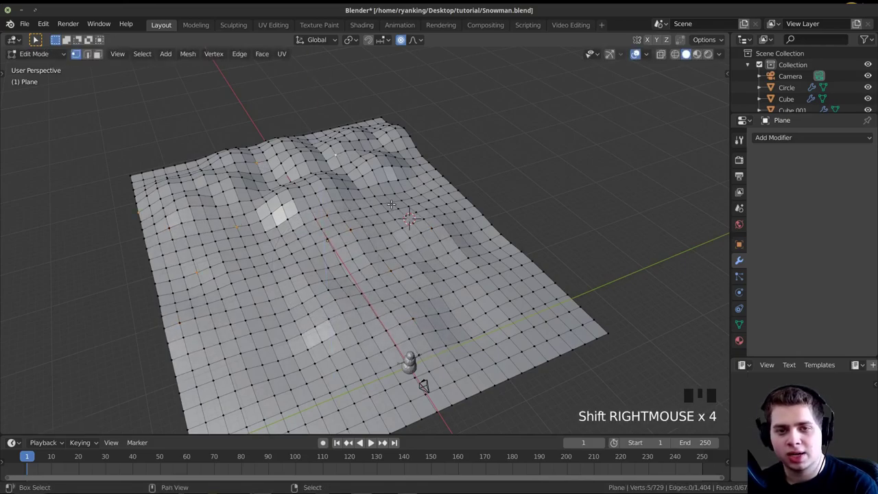
right_click(495, 340, "shift")
right_click(556, 303, "shift")
right_click(263, 352, "shift")
middle_click_drag(436, 256, 398, 221)
key("g")
key("z")
left_click(473, 144)
key("Tab")
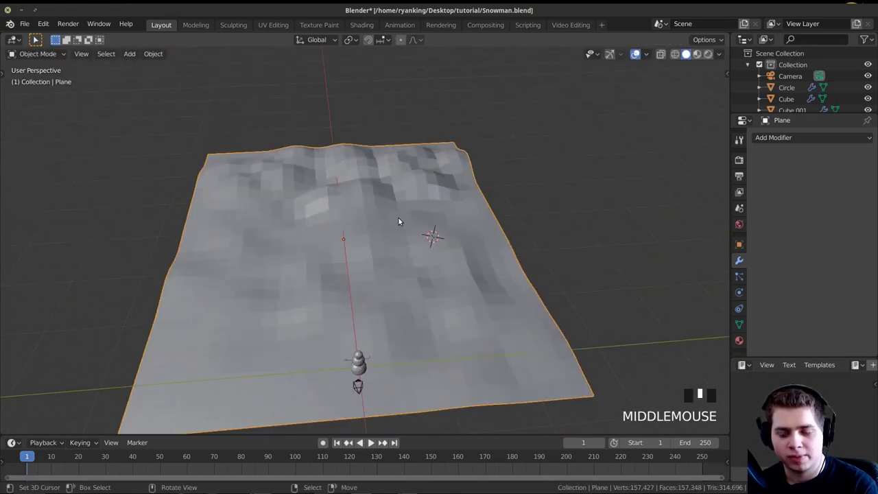
Step: From the camera view, flatten the ground's hills by scaling the plane along Z to about 0.78
key("KP_0")
scroll(398, 226, "up", 4)
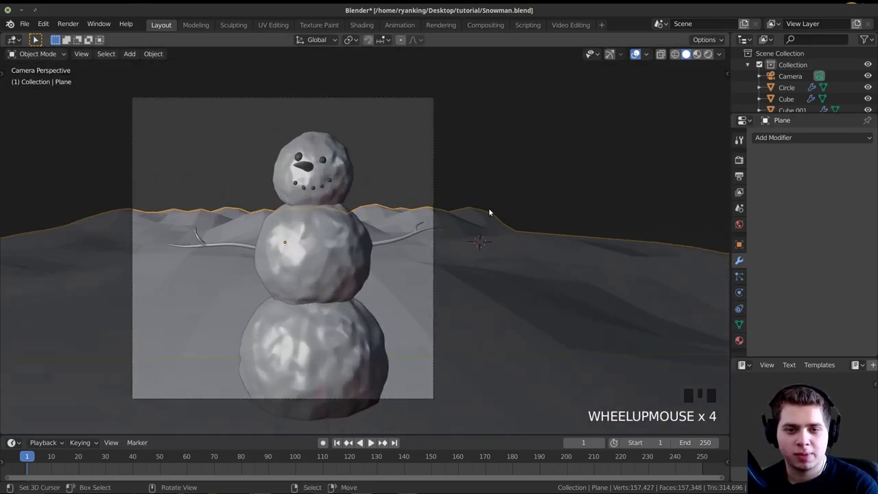
scroll(541, 254, "up", 2)
middle_click_drag(464, 245, 515, 228, "shift")
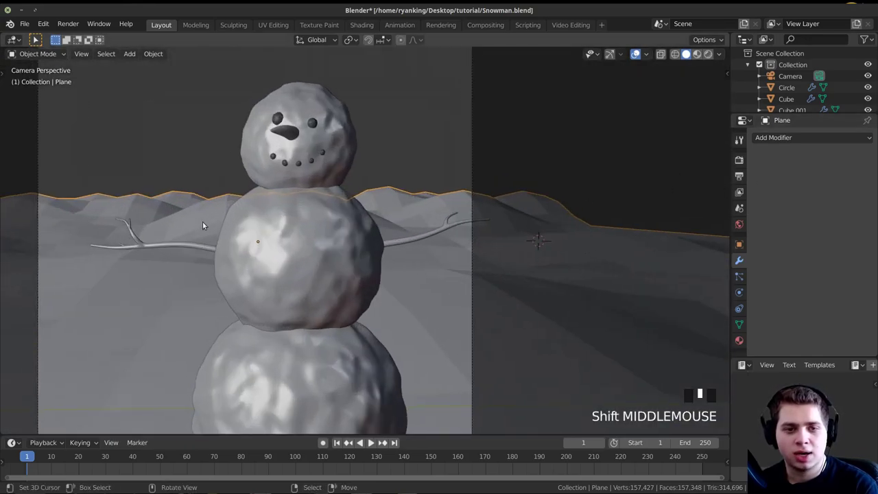
scroll(650, 181, "down", 3)
key("s")
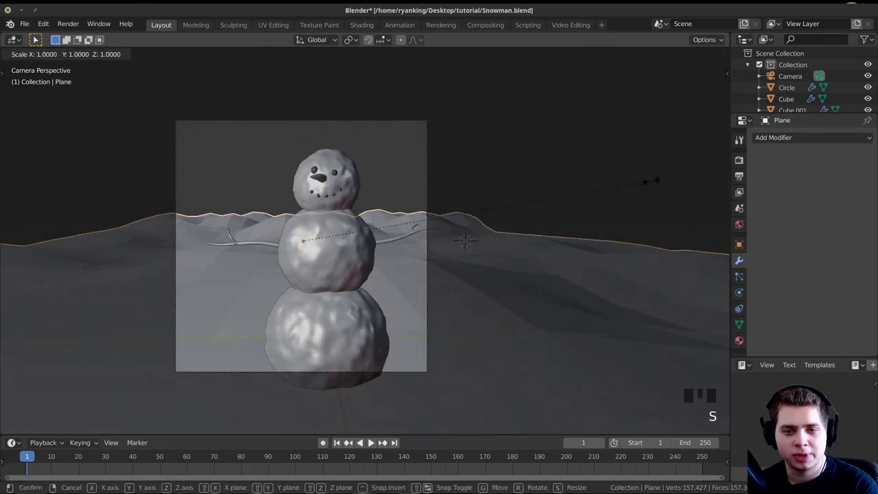
key("z")
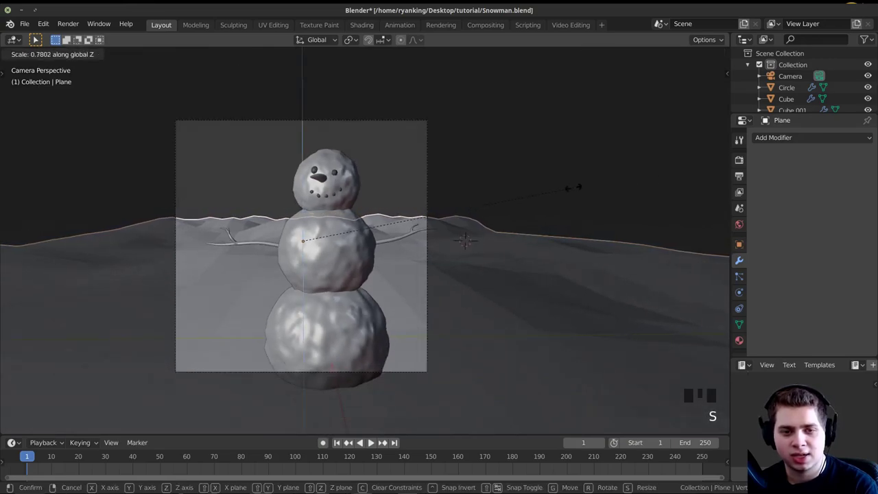
left_click(559, 193)
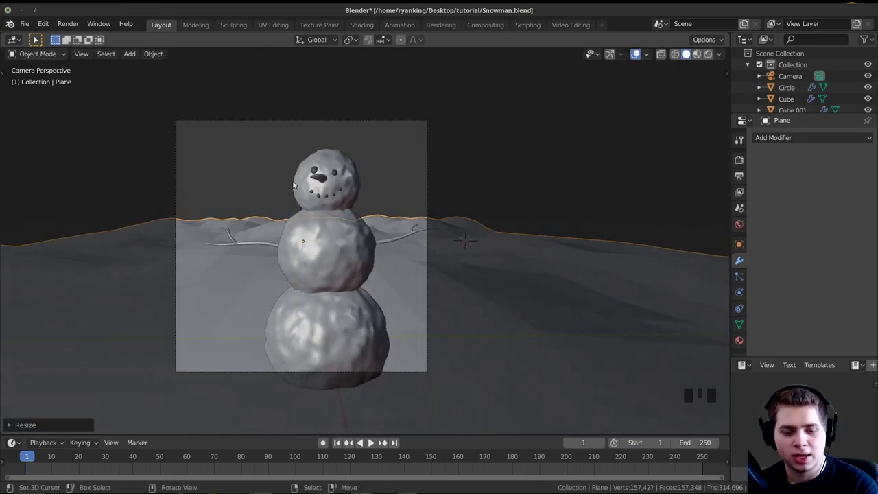
Step: Apply Shade Smooth to the ground plane
left_click(153, 54)
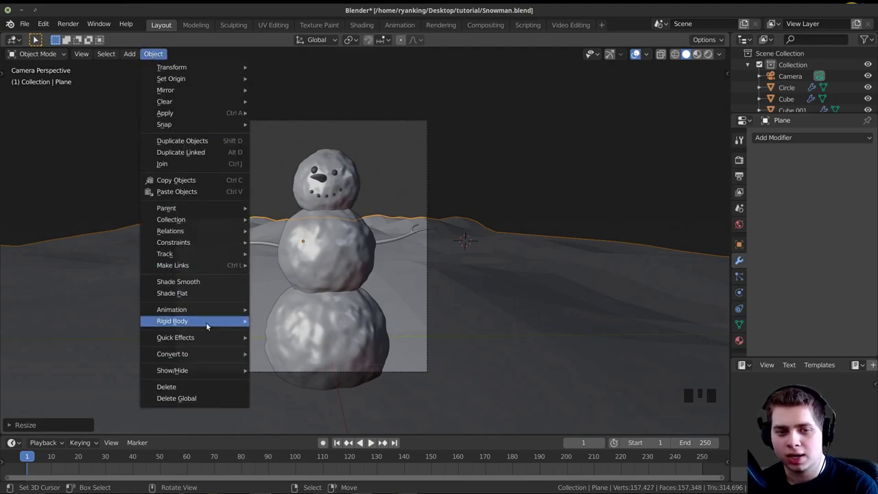
left_click(201, 284)
middle_click_drag(305, 392, 297, 394, "shift")
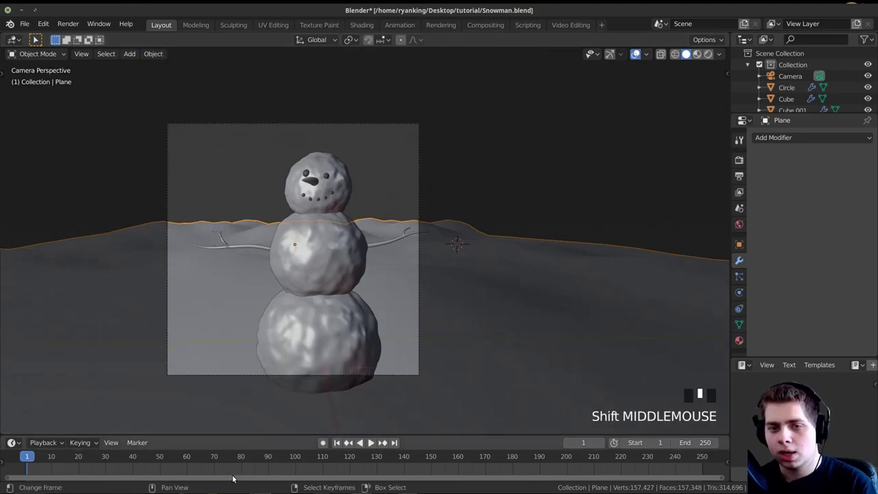
Step: Add a Subdivision Surface modifier to the ground plane with 2 viewport subdivisions
middle_click_drag(421, 307, 315, 267)
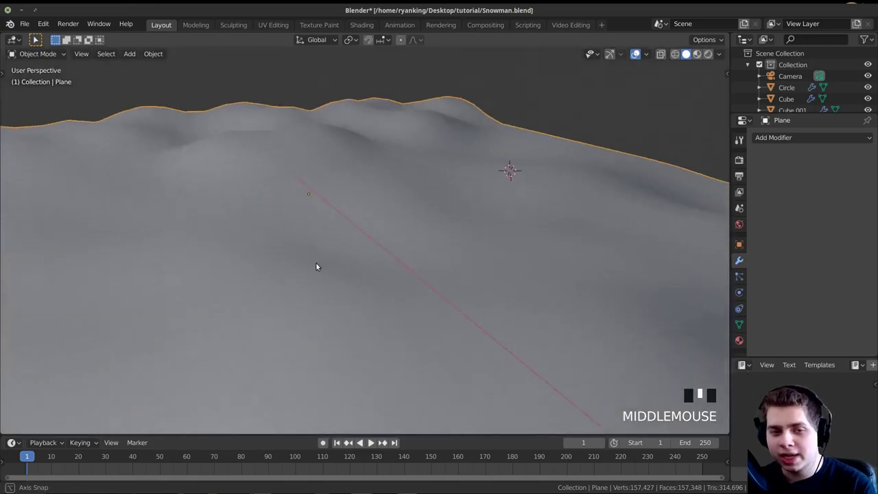
scroll(302, 209, "down", 5)
middle_click_drag(301, 210, 748, 188)
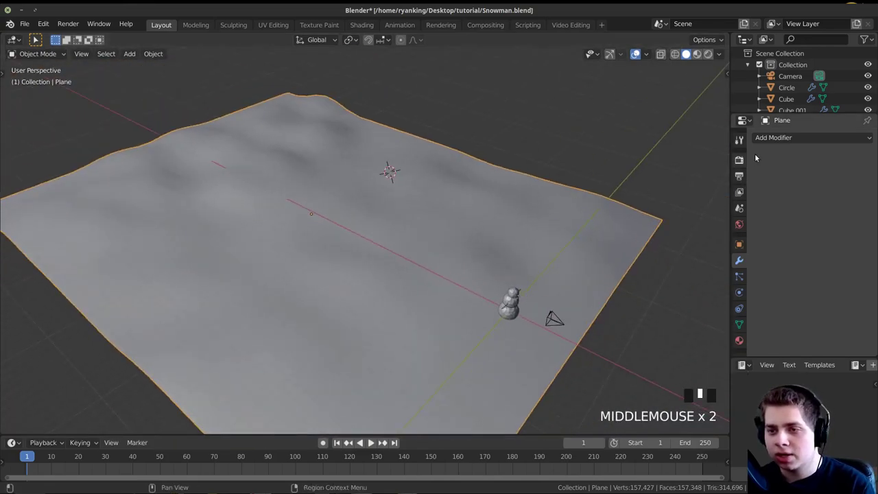
left_click(776, 140)
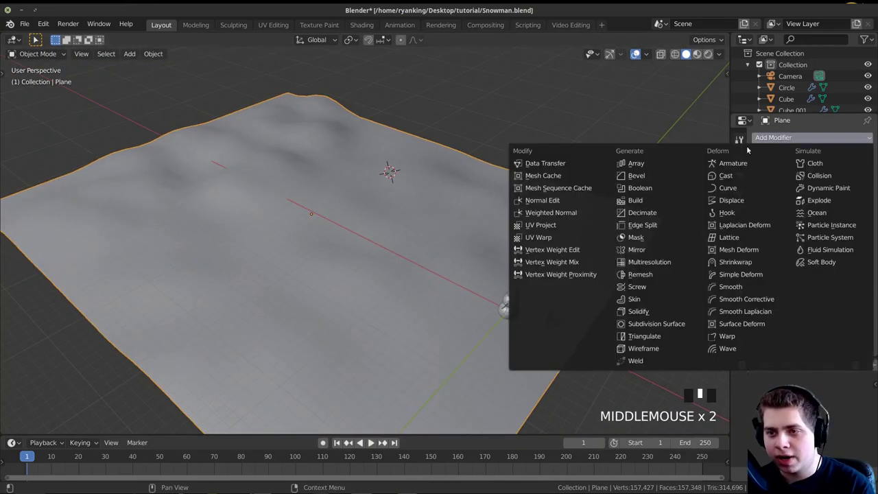
left_click(655, 323)
left_click(804, 223)
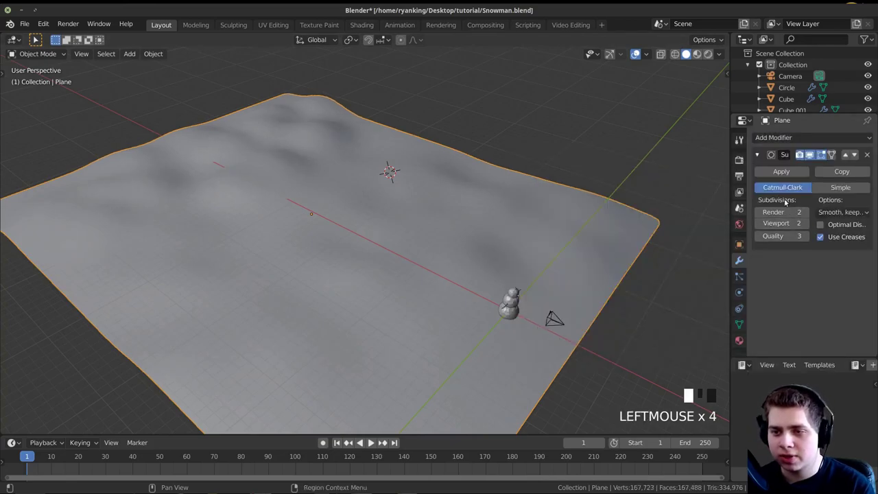
Step: Add a Displace modifier to the ground plane after its Subdivision Surface modifier
left_click(778, 137)
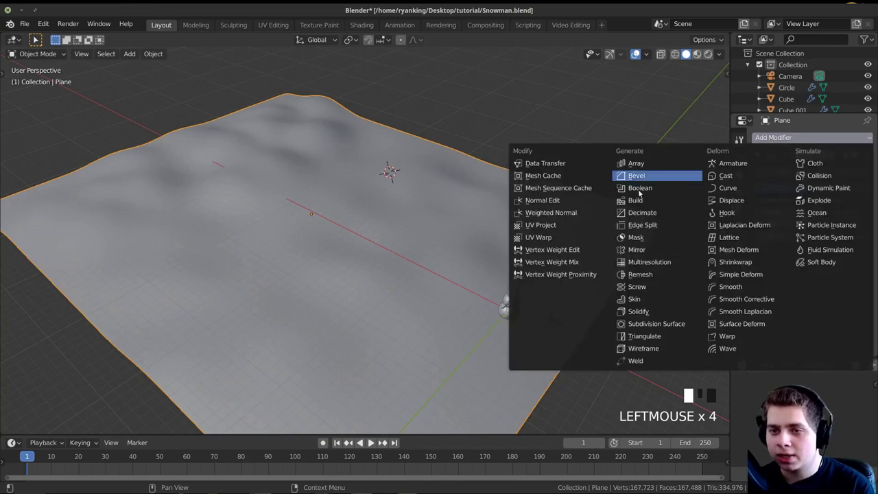
left_click(731, 199)
middle_click_drag(617, 206, 580, 202)
scroll(570, 194, "up", 2)
scroll(570, 197, "down", 3)
scroll(851, 240, "down", 2)
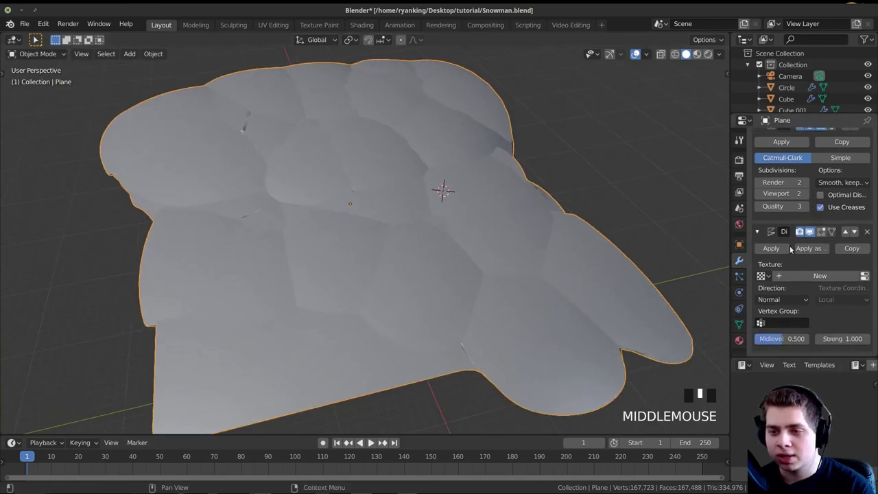
Step: Create a new texture for the Displace modifier and set its type to Clouds
left_click(806, 276)
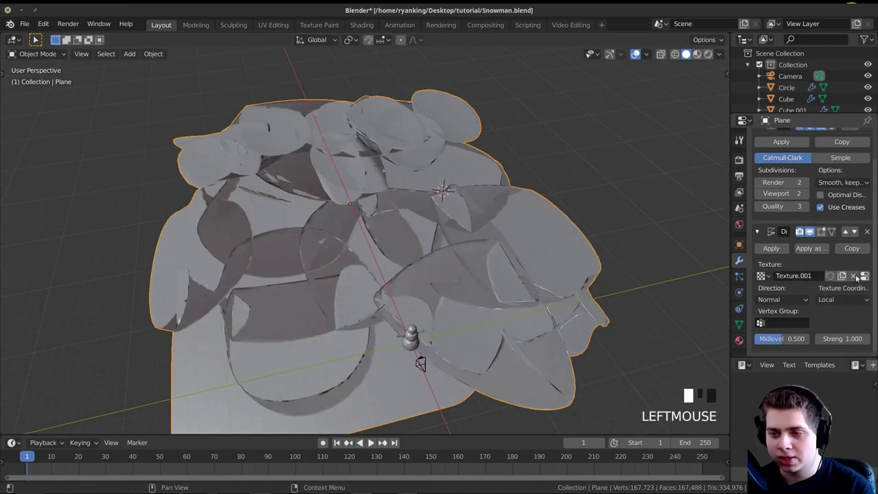
left_click(864, 275)
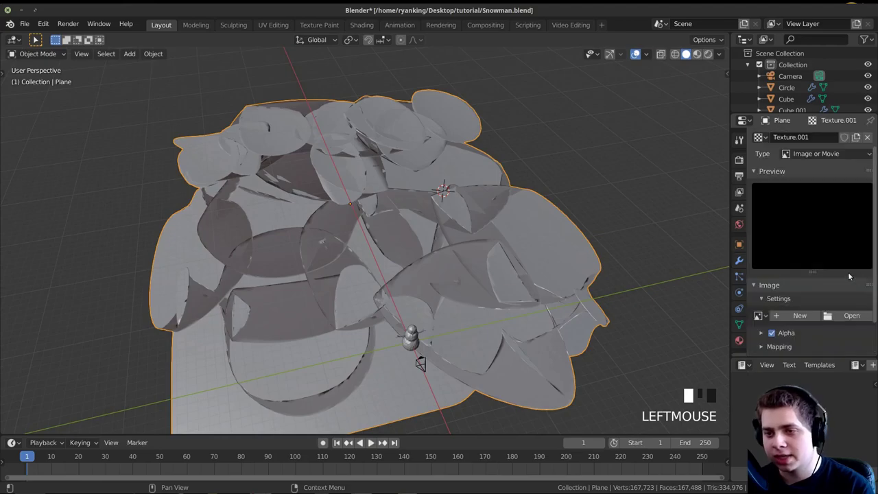
left_click(809, 154)
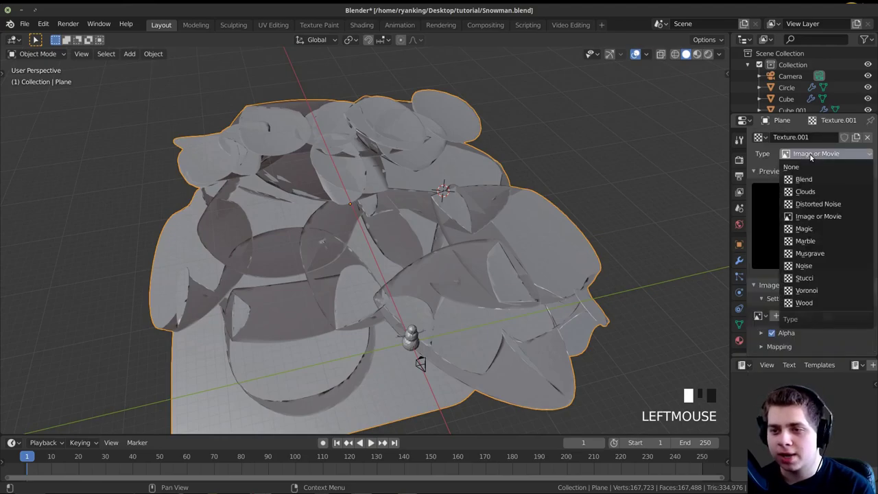
left_click(812, 192)
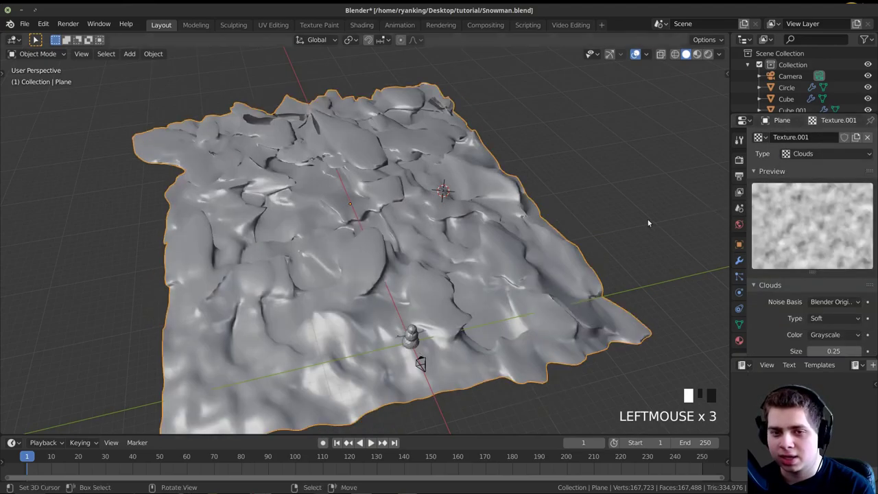
Step: Reduce the Clouds texture's size to produce very fine noise on the ground
middle_click_drag(649, 221, 676, 224)
scroll(820, 320, "down", 2)
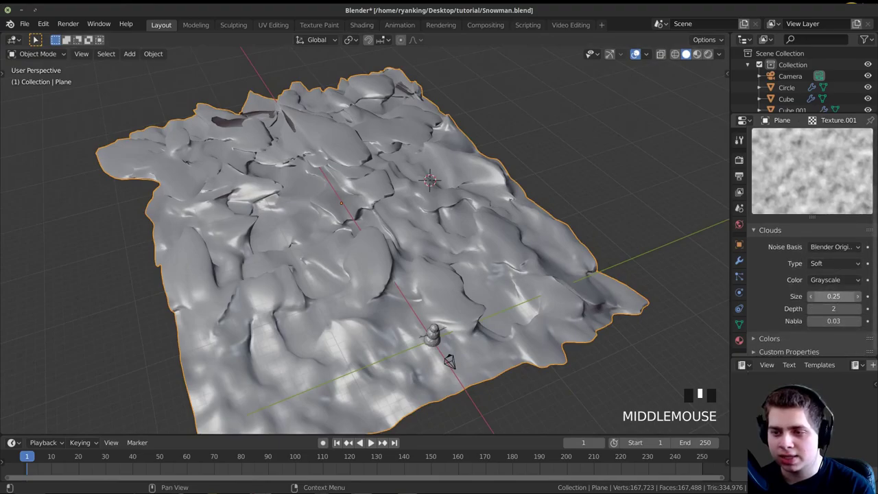
left_click_drag(811, 295, 768, 295)
scroll(853, 190, "up", 3)
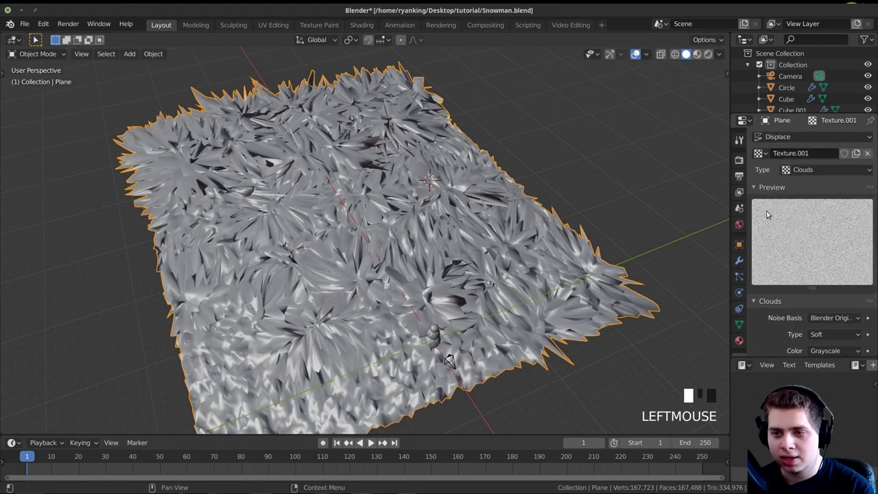
middle_click_drag(480, 212, 588, 232)
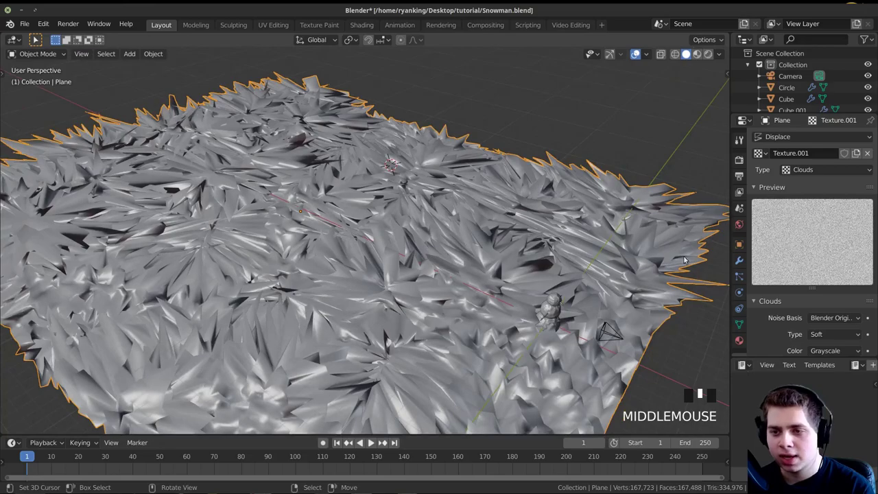
middle_click_drag(667, 286, 569, 293)
scroll(545, 273, "up", 2)
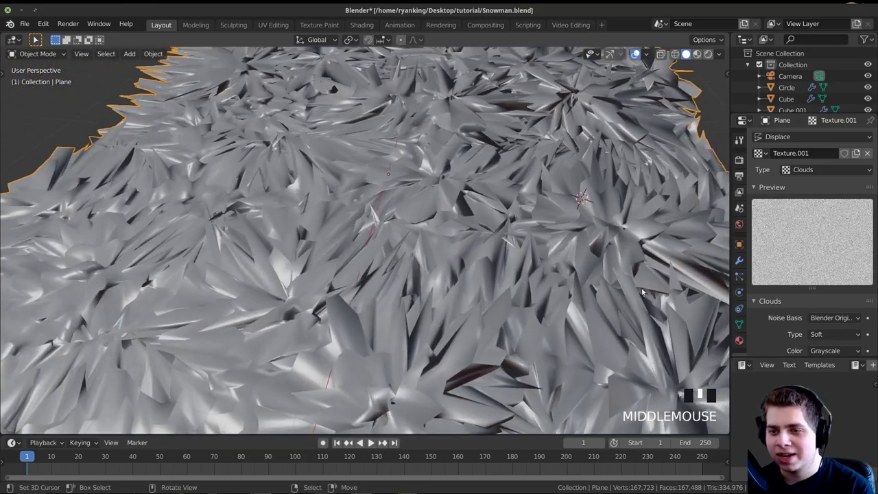
Step: Lower the ground's Displace modifier strength to 0.090
left_click(739, 261)
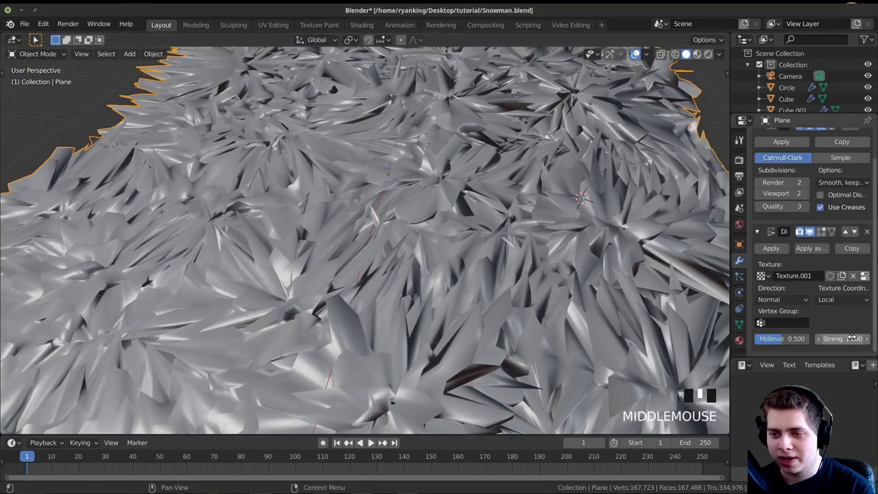
left_click_drag(840, 338, 814, 338, "shift")
middle_click_drag(482, 303, 668, 236)
scroll(780, 212, "up", 2)
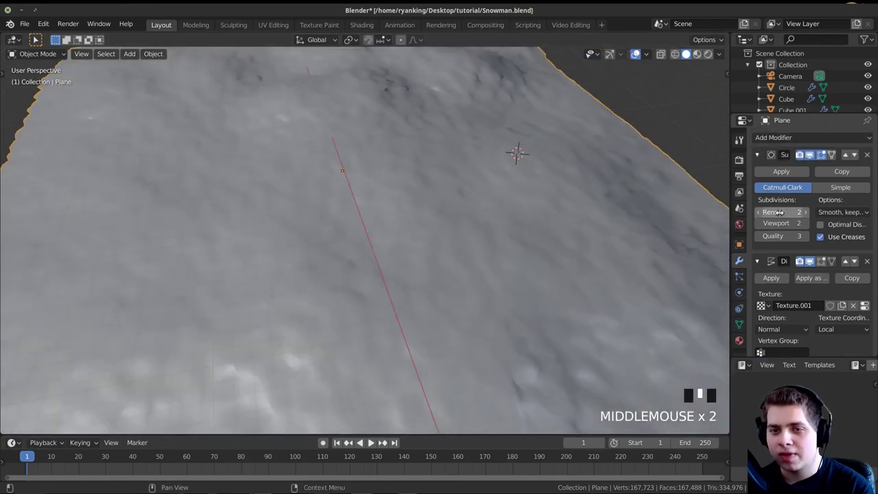
Step: Add a second Subdivision Surface modifier to the ground after the Displace modifier, with 2 viewport subdivisions
left_click(767, 137)
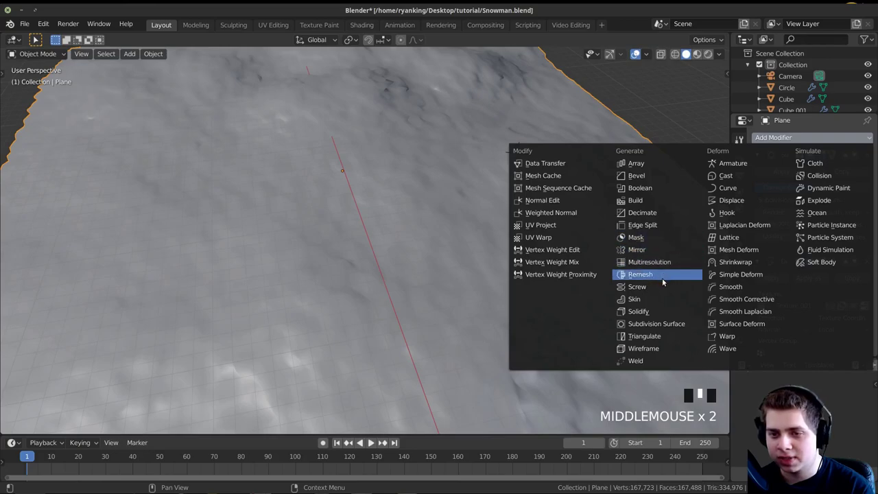
left_click(668, 323)
scroll(858, 265, "down", 3)
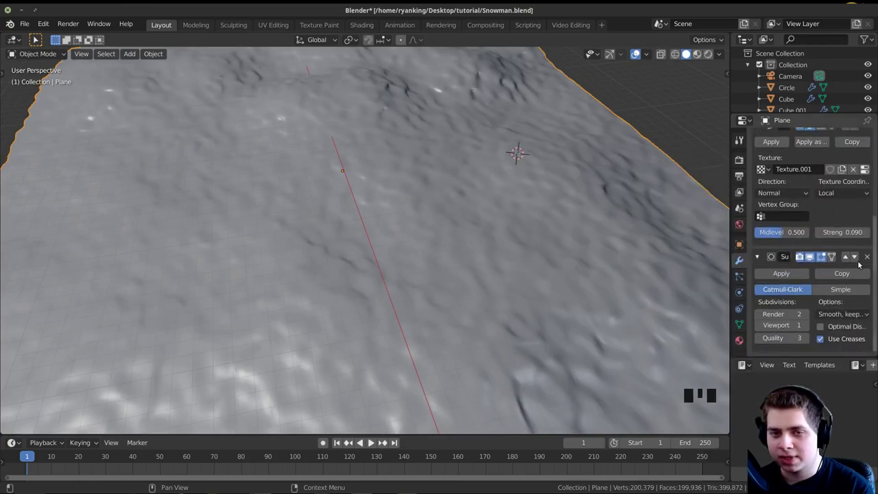
middle_click_drag(480, 178, 499, 279)
scroll(513, 210, "down", 1)
middle_click_drag(512, 210, 559, 287)
scroll(558, 237, "up", 2)
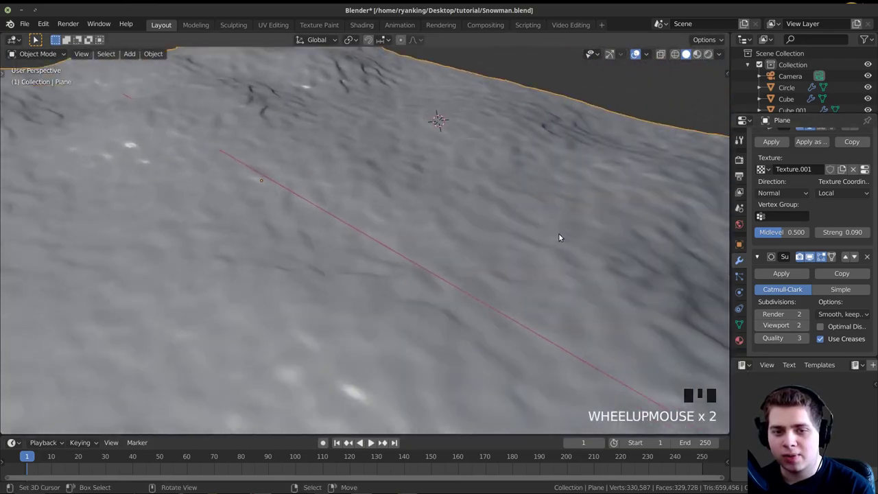
middle_click_drag(559, 237, 528, 220)
Step: In the camera view, set the Displace strength to 0.100 and save the Snowman.blend file
key("KP_0")
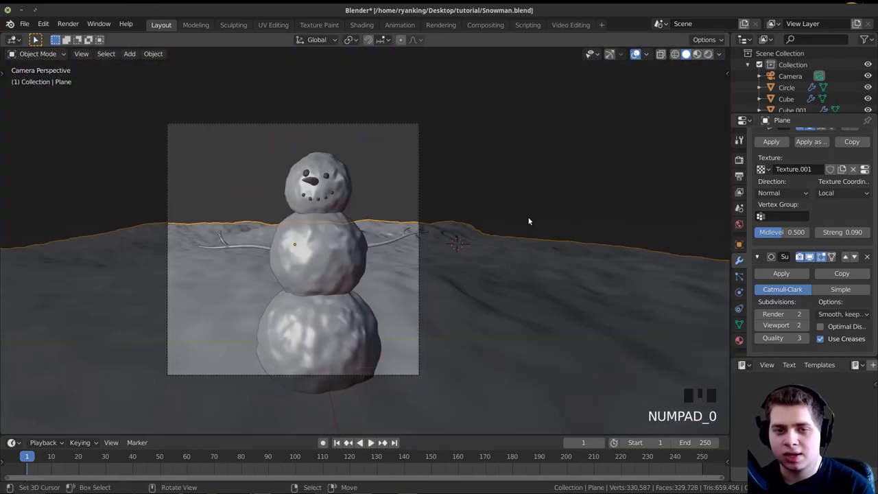
scroll(501, 247, "up", 1)
key("ctrl+s")
middle_click_drag(501, 247, 549, 237, "shift")
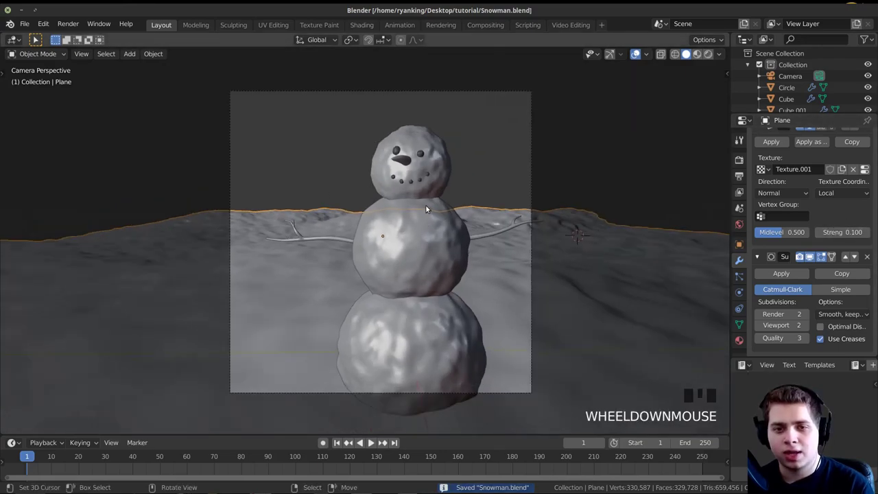
Step: Define a render region covering the whole camera frame around the snowman
scroll(445, 207, "down", 3)
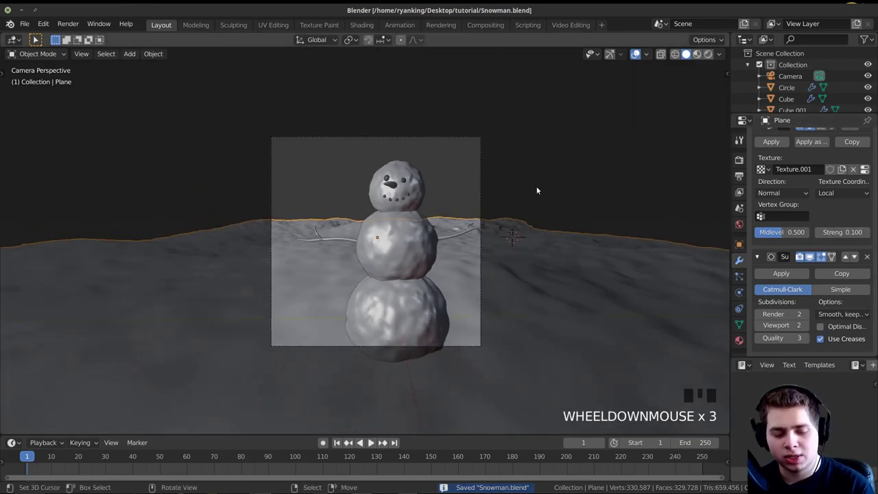
key("ctrl+b")
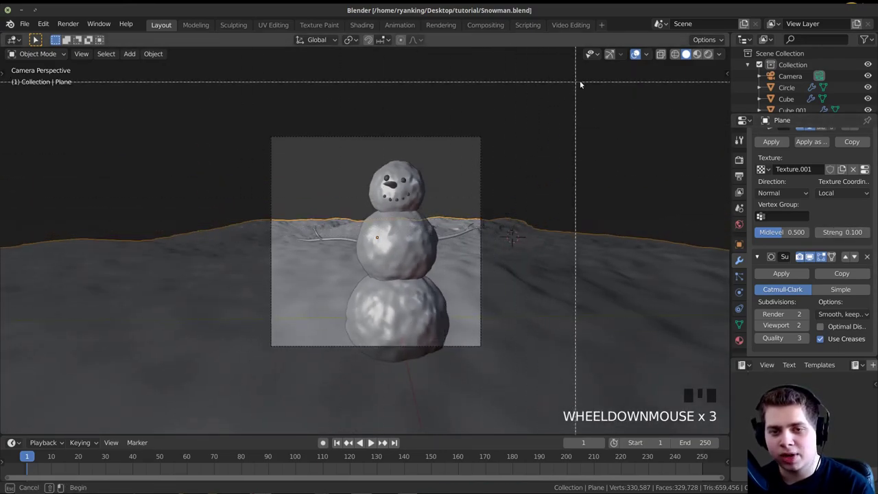
left_click_drag(580, 80, 226, 360)
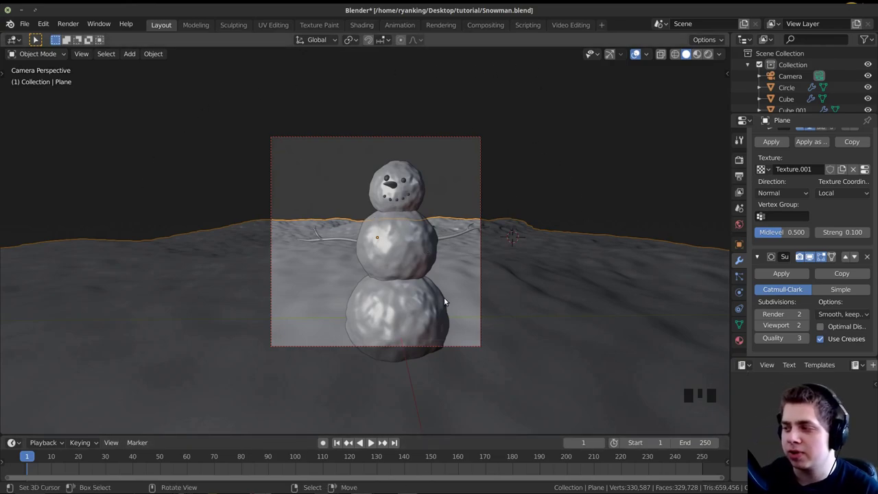
Step: Place the 3D cursor on the snowman's middle ball, add a plane mesh there and scale it up
scroll(471, 204, "up", 1)
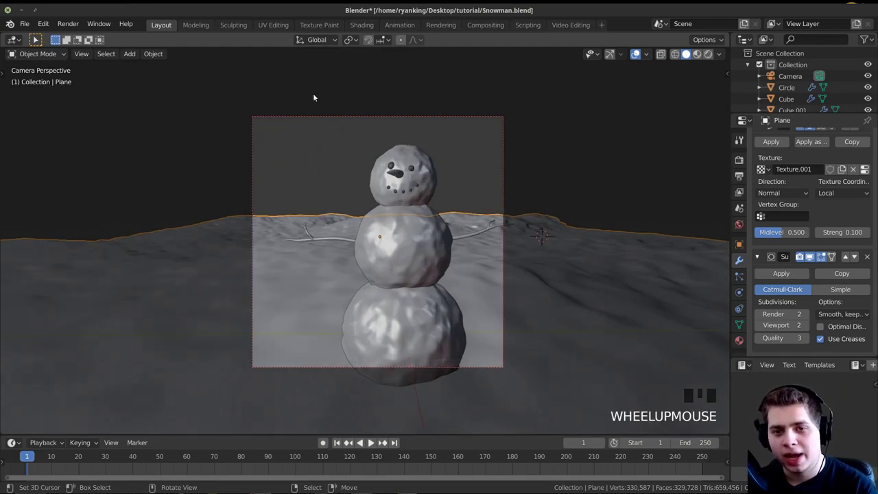
key("shift+a")
key("Escape")
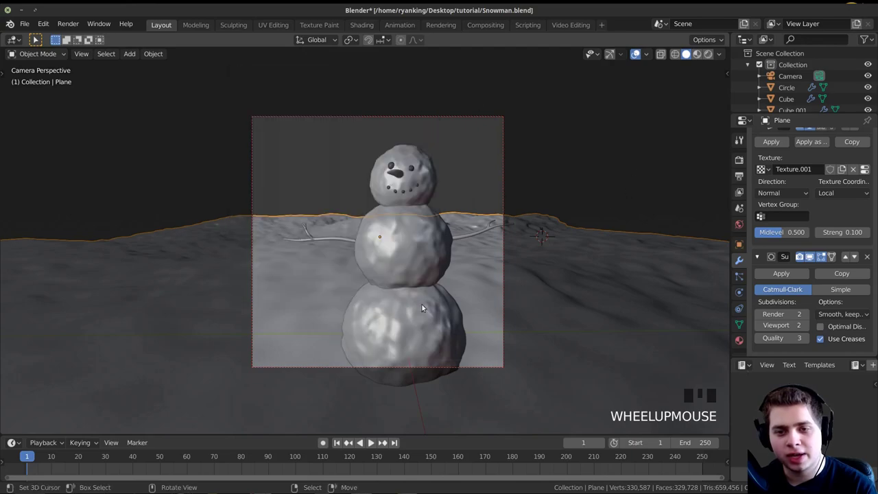
left_click(526, 163)
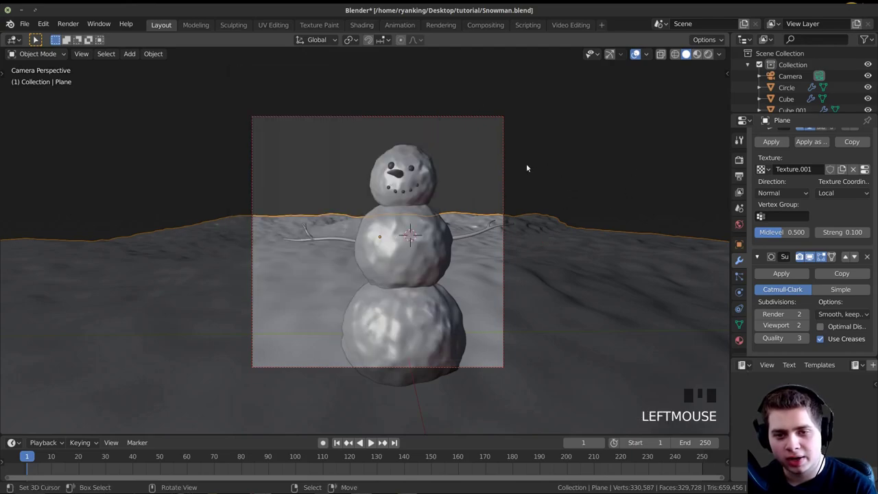
key("shift+a")
mouse_move(414, 151)
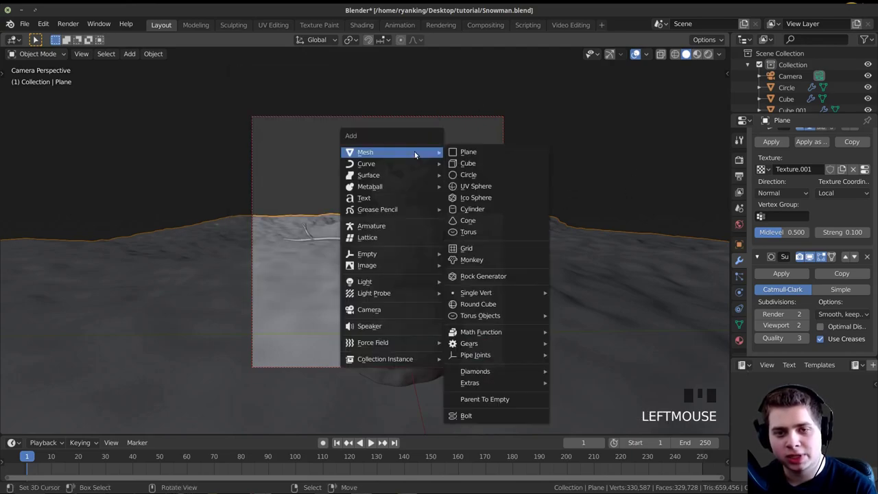
left_click(464, 153)
key("s")
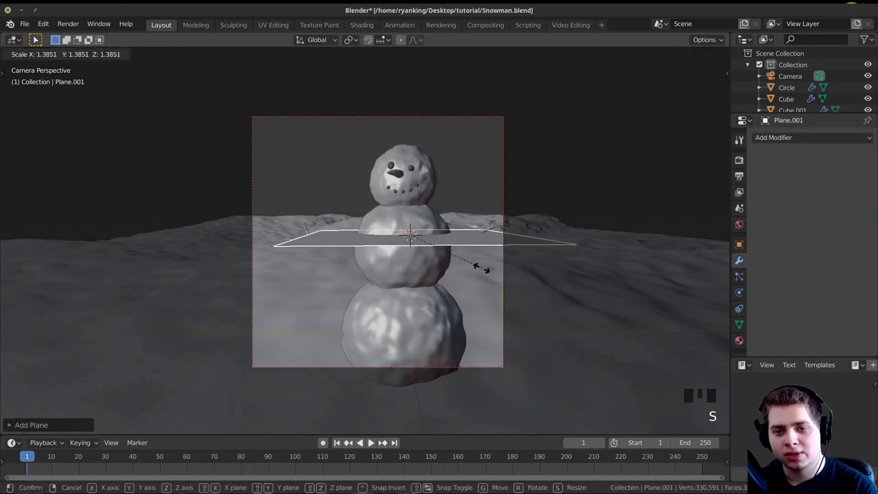
left_click(511, 288)
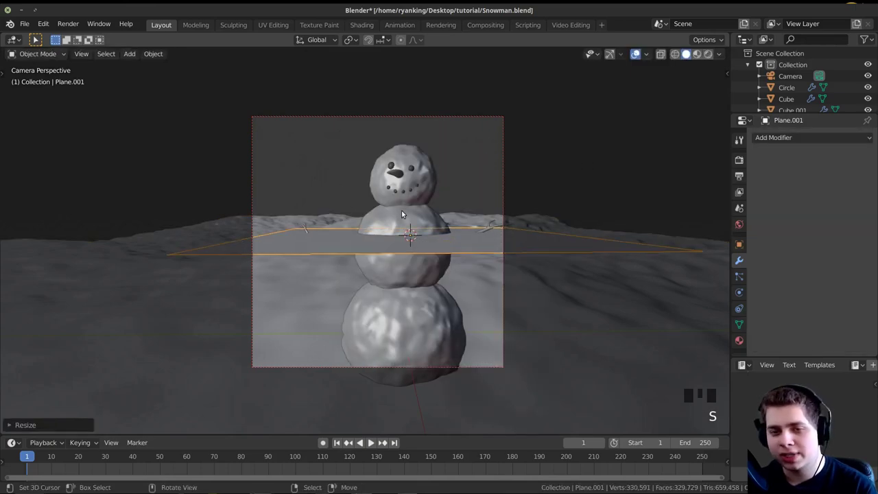
left_click(403, 219)
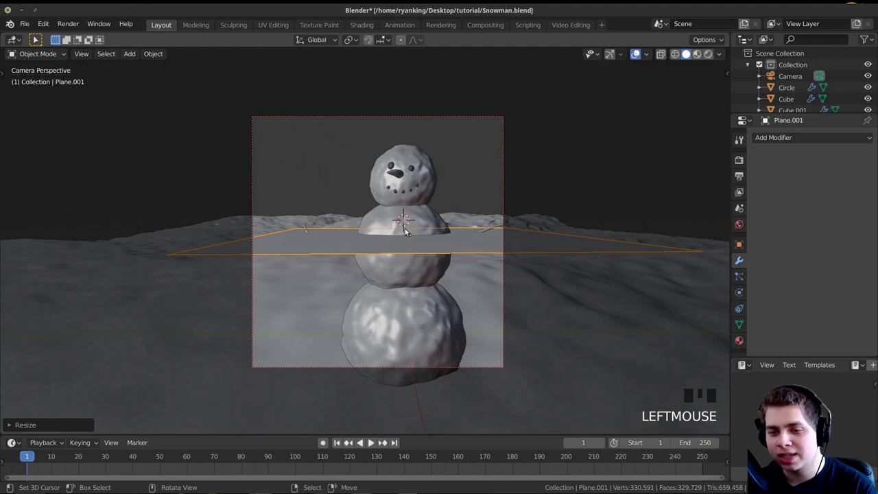
left_click(404, 310)
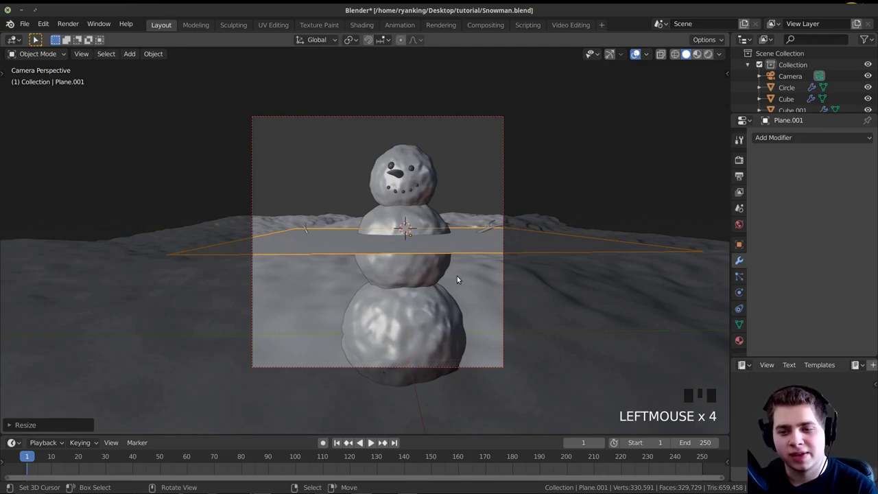
Step: Scale the new plane down to a small panel narrower than the snowman's arms
middle_click_drag(445, 262, 441, 259)
scroll(428, 264, "down", 2)
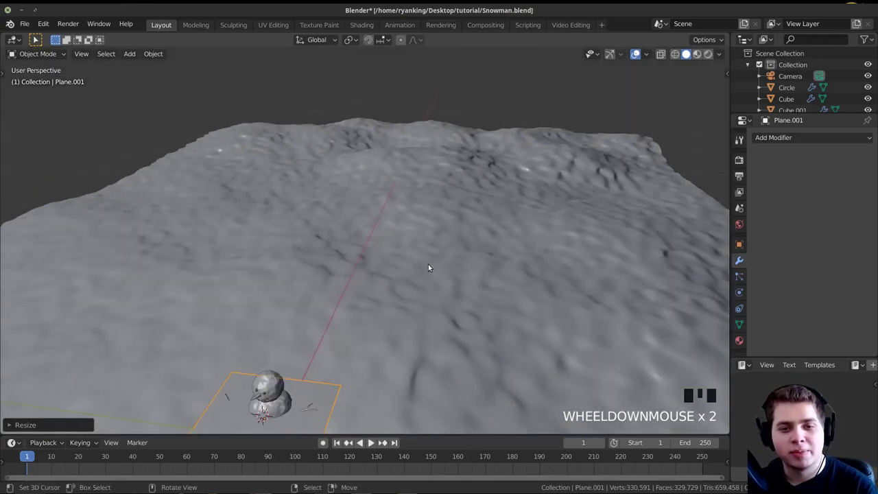
key("KP_Decimal")
middle_click_drag(596, 196, 629, 241)
scroll(564, 242, "up", 2)
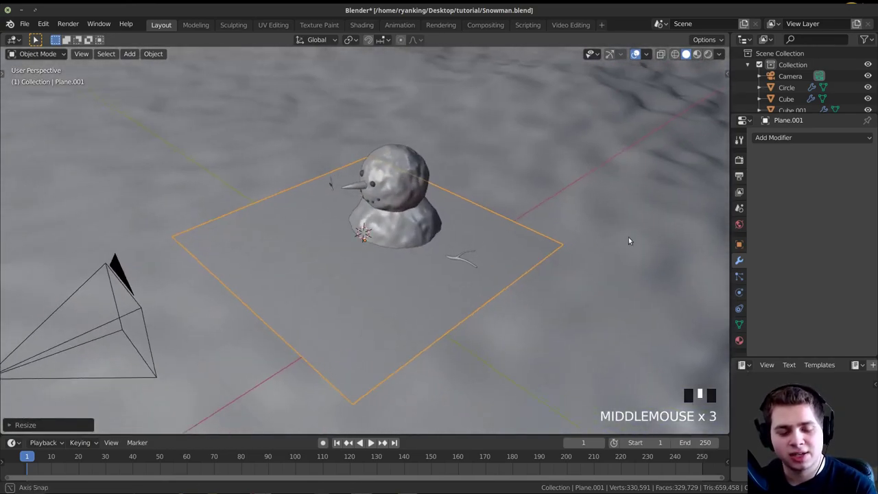
middle_click_drag(420, 298, 498, 254)
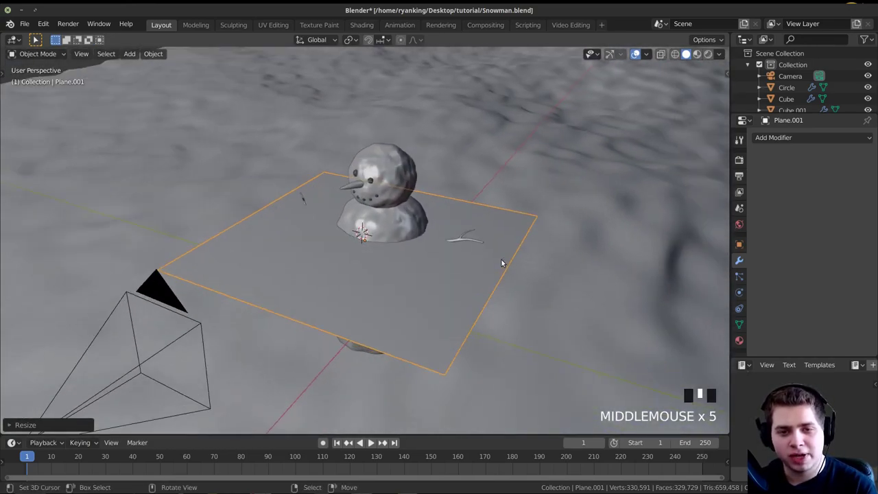
key("s")
left_click(396, 246)
Step: Move the small plane up and out to the camera-left side of the snowman, and tilt it steeply
scroll(397, 246, "down", 4)
key("g")
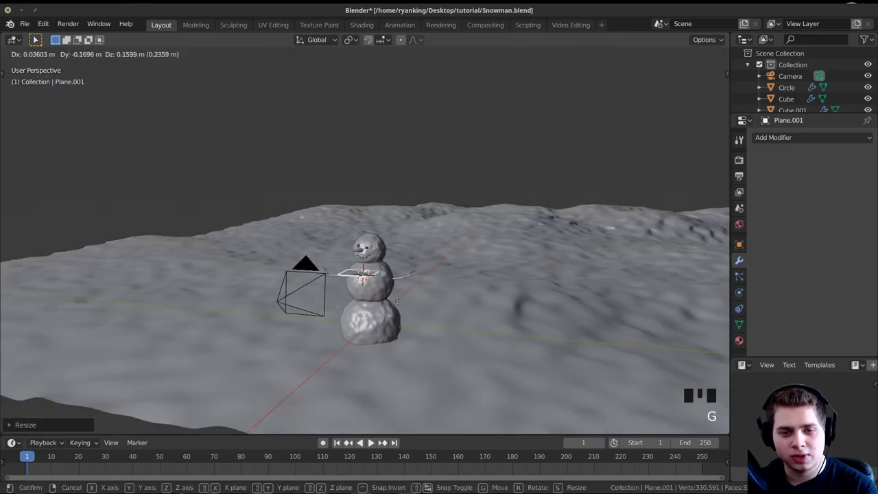
left_click(253, 211)
key("r")
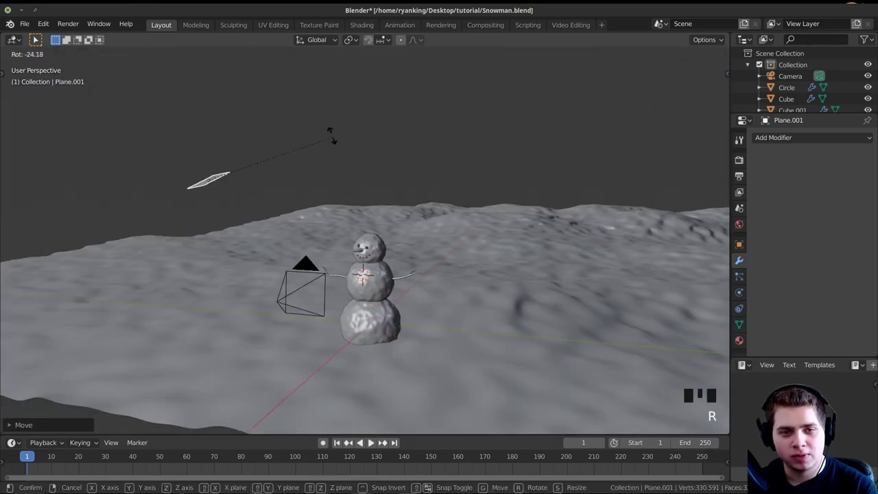
left_click(264, 84)
middle_click_drag(312, 150, 332, 154)
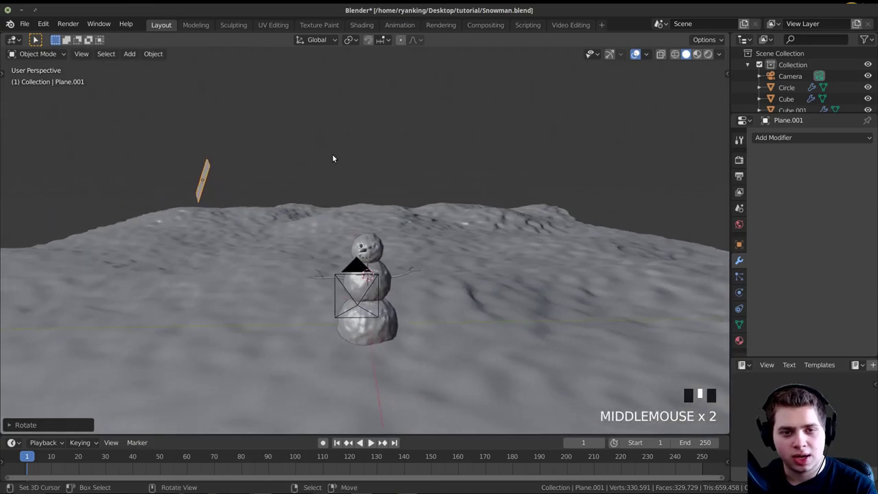
Step: Enlarge the raised plane, angle its face down toward the snowman and shift it slightly farther away
key("s")
left_click(393, 221)
key("r")
left_click(330, 213)
middle_click_drag(330, 213, 318, 213)
key("g")
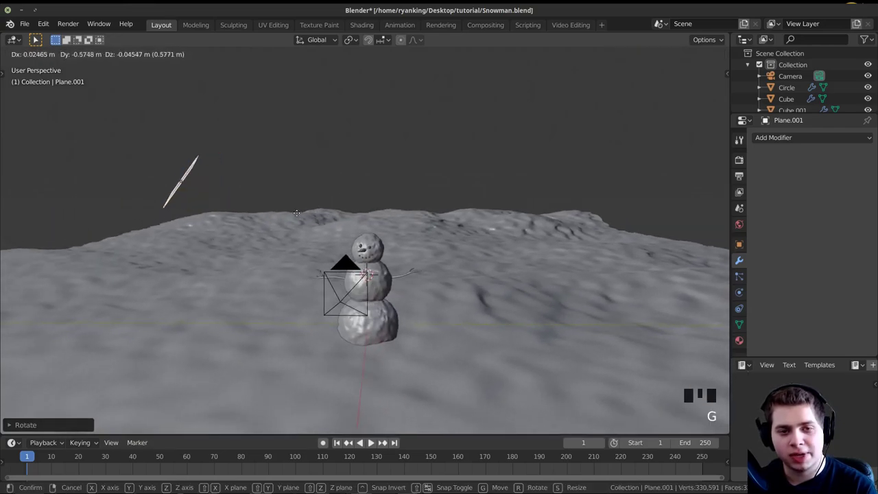
left_click(295, 214)
Step: Create a new material named Light on the plane and set its surface to Emission
left_click(739, 341)
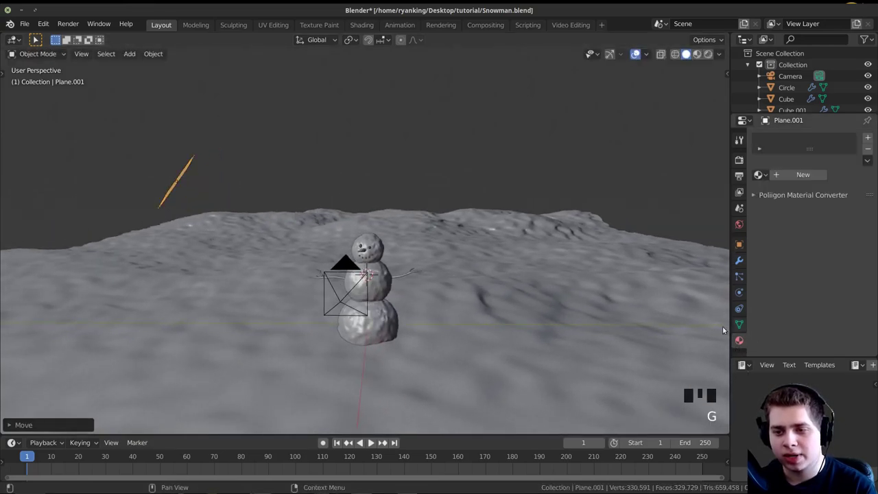
double_click(788, 177)
type("Light")
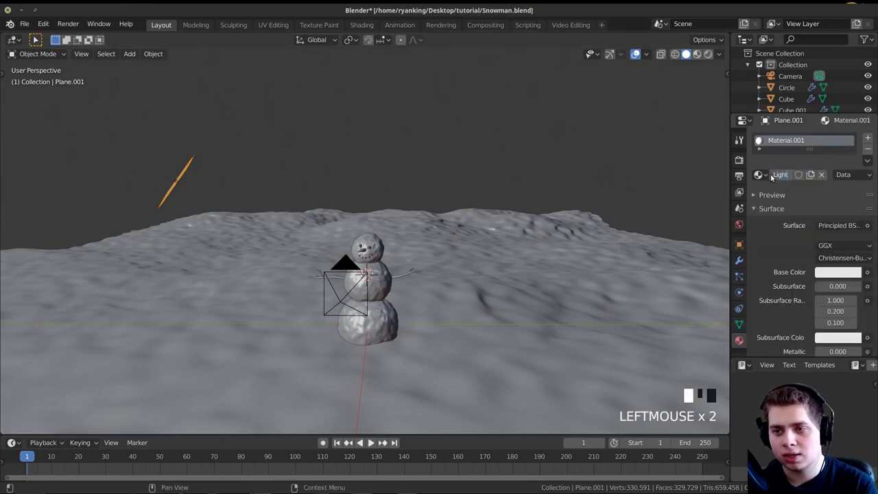
left_click(771, 177)
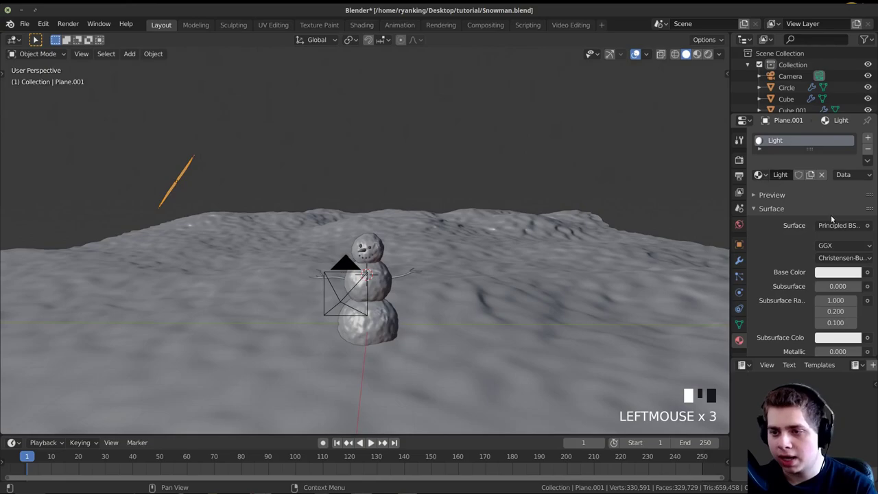
left_click(837, 226)
left_click(725, 300)
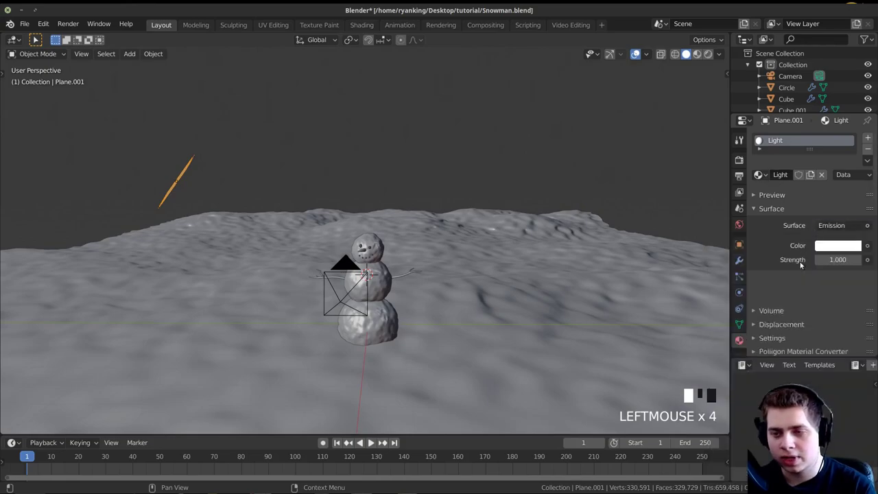
Step: Set the Light material's emission strength to 10 and its color to pale blue with hue 0.616 and saturation 0.136
left_click(837, 258)
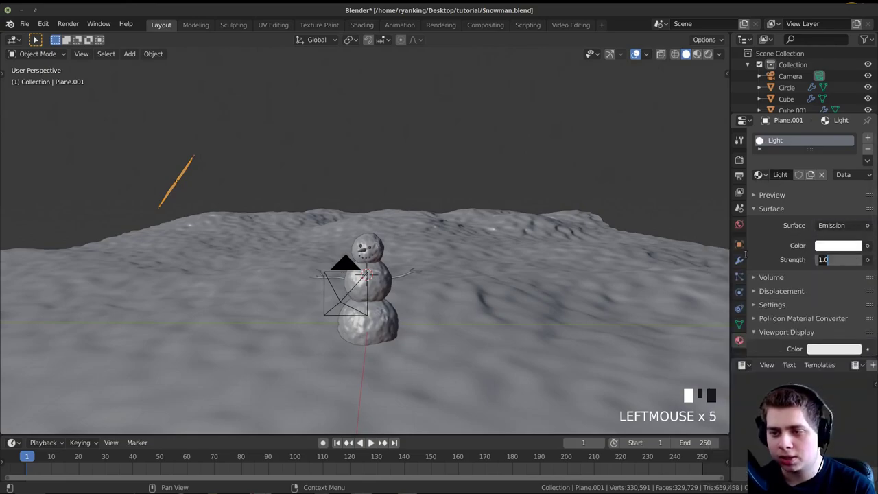
type("10")
key("Return")
left_click(833, 245)
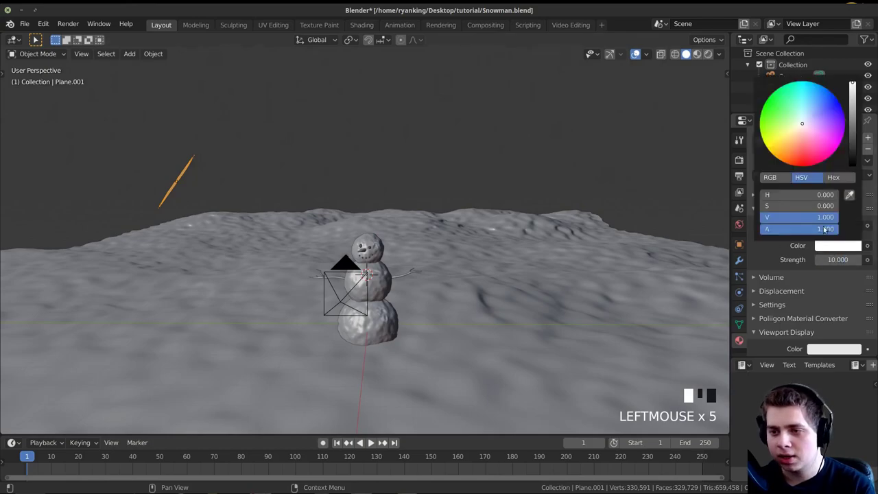
left_click(805, 123)
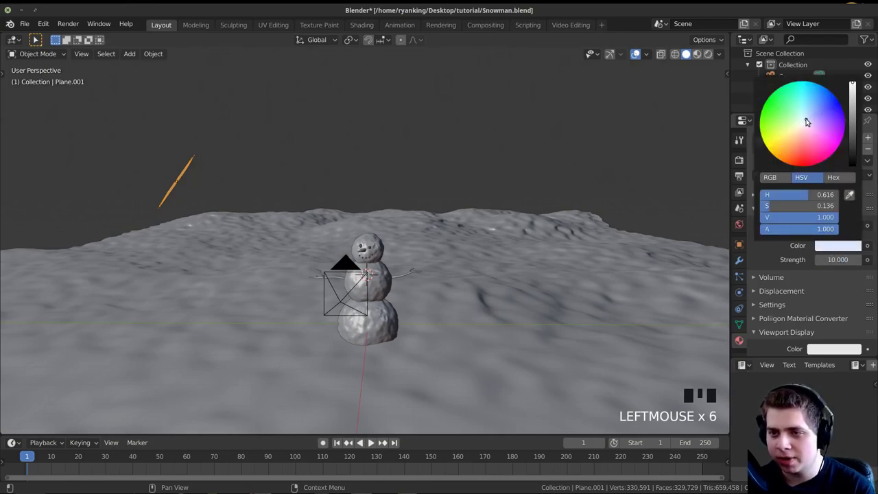
Step: Preview the camera view in rendered shading and unlink the World from the scene
key("KP_0")
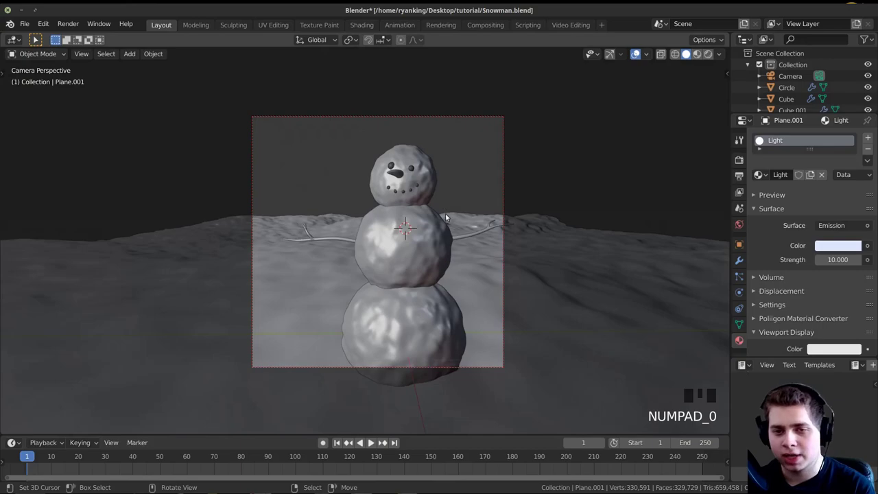
key("z")
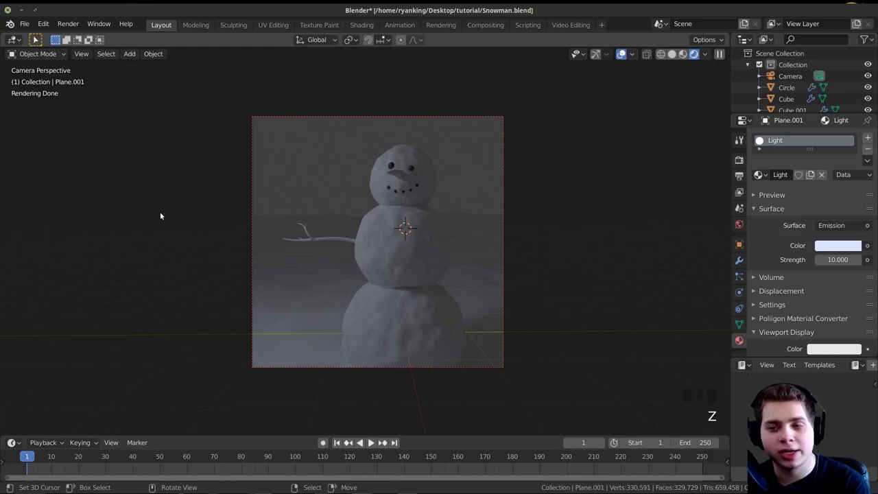
left_click(739, 223)
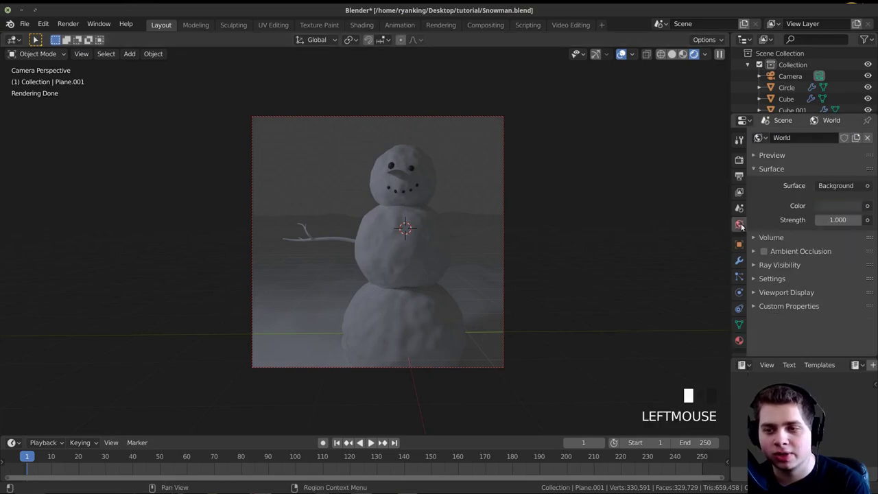
left_click(869, 137)
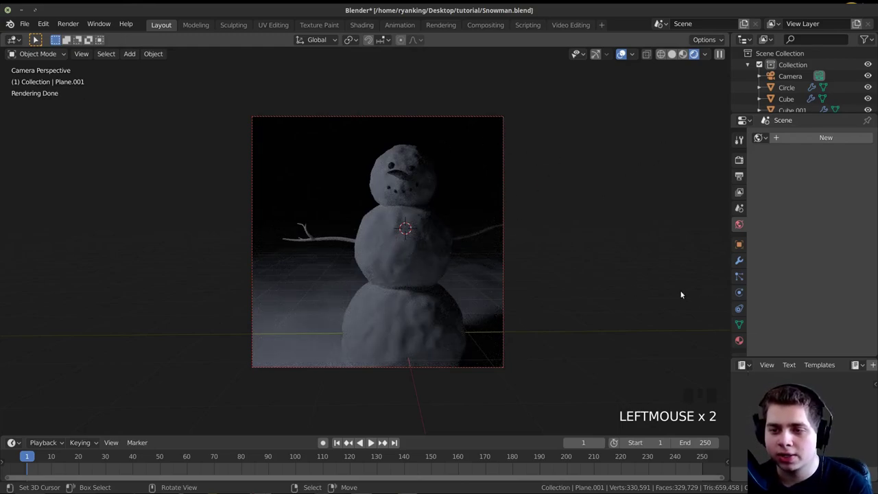
Step: Raise the Light material's emission strength to 63.2 and shift its color to a slightly stronger light blue
middle_click_drag(292, 190, 308, 186)
scroll(238, 166, "down", 4)
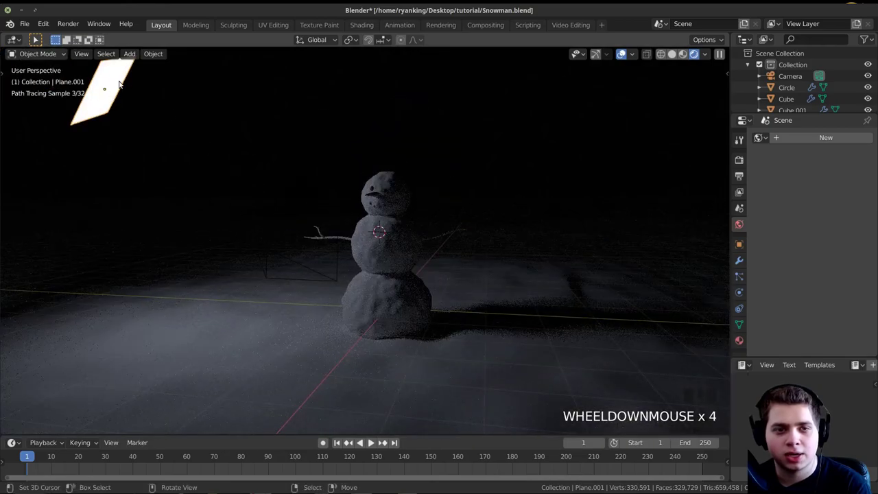
right_click(354, 204)
middle_click_drag(353, 205, 439, 233)
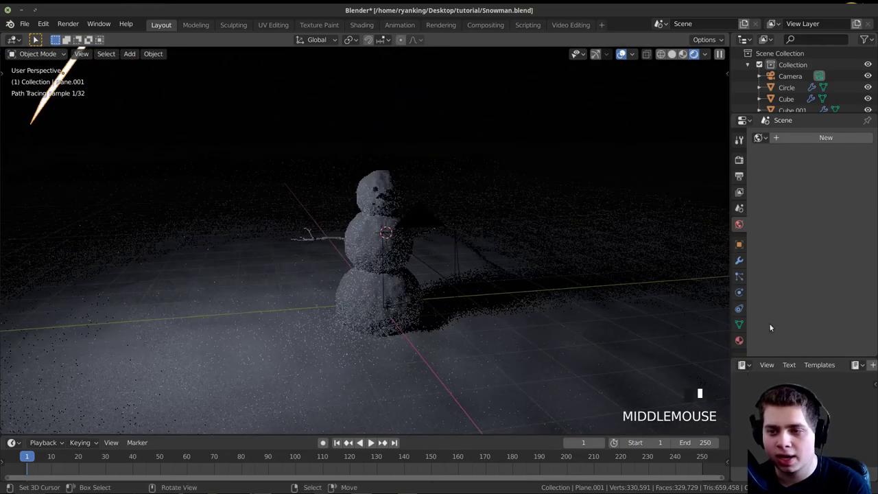
left_click(739, 340)
key("KP_0")
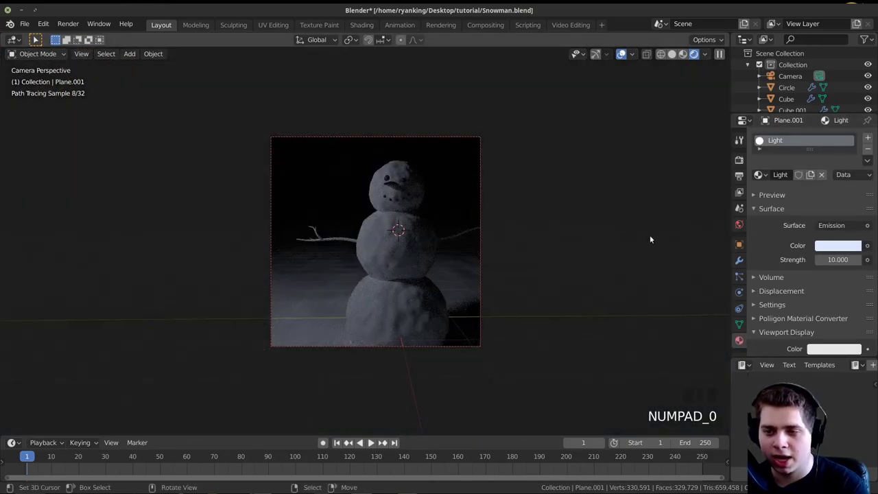
left_click_drag(827, 264, 851, 259)
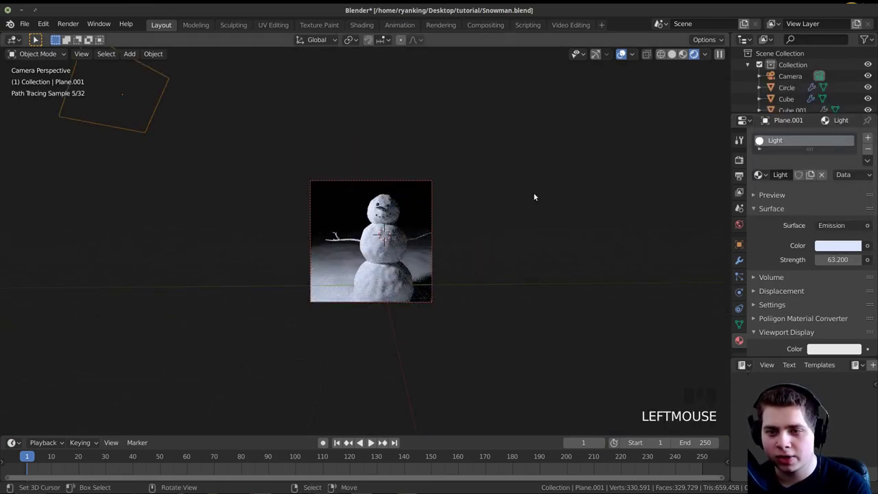
scroll(532, 196, "up", 2)
left_click(830, 246)
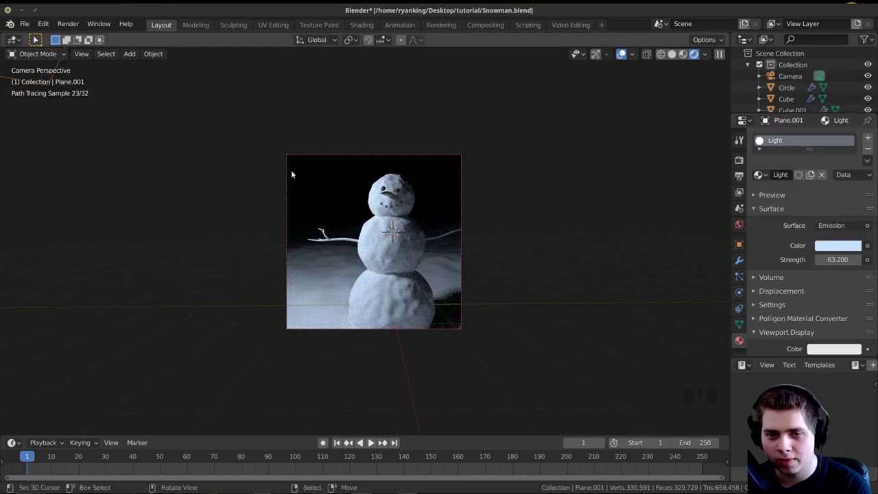
Step: In the camera view, rotate the light plane freely with trackball rotation to re-aim its light at the snowman
scroll(325, 172, "down", 4)
key("r")
key("r")
left_click(337, 150)
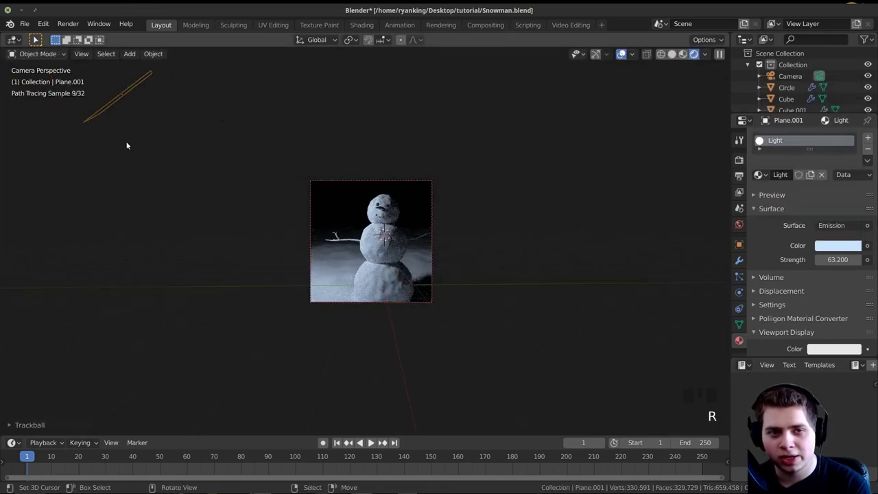
Step: Move the light plane closer to the snowman, enlarge it slightly and rotate it to adjust the lighting angle
key("g")
left_click(209, 139)
key("g")
left_click(226, 111)
key("s")
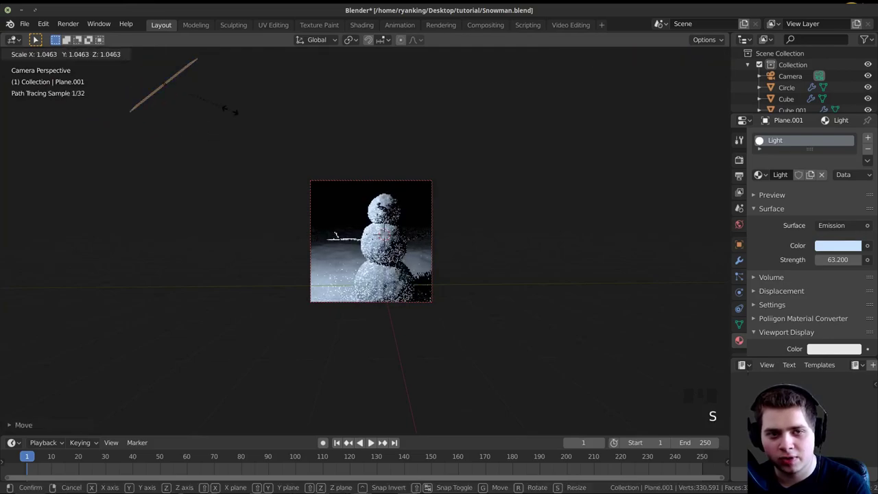
left_click(230, 112)
key("r")
key("r")
left_click(233, 115)
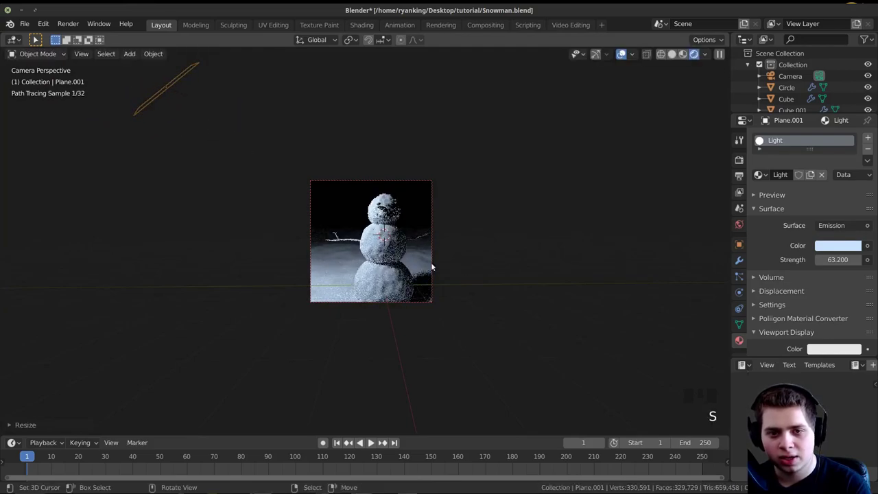
Step: Set the scene's colour management view transform to Filmic
scroll(344, 215, "up", 1)
scroll(341, 212, "up", 1)
scroll(288, 207, "up", 2)
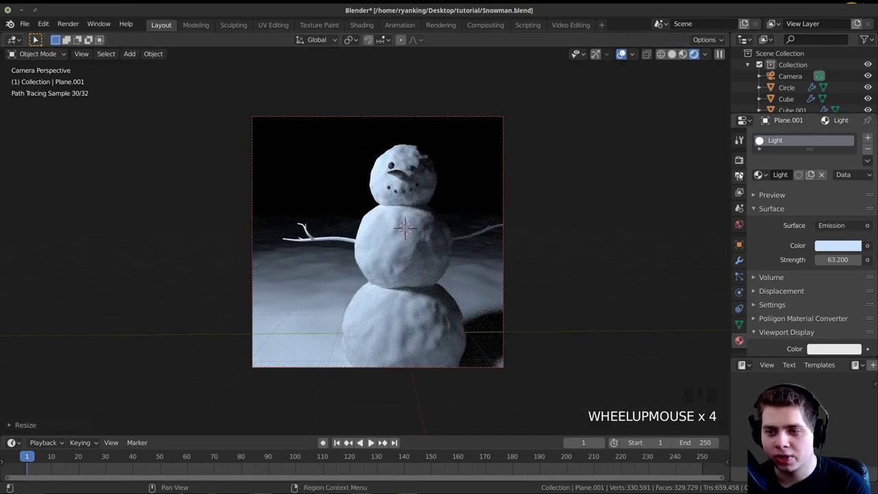
left_click(738, 176)
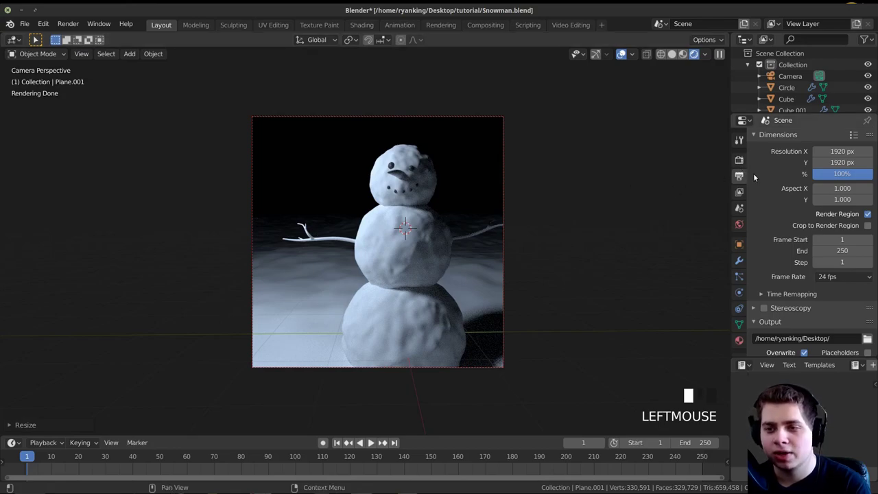
scroll(758, 178, "down", 4)
left_click(738, 160)
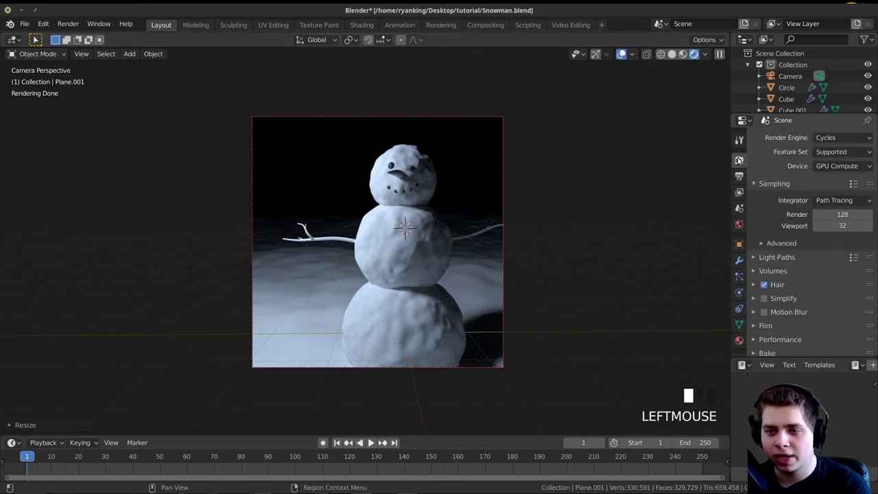
scroll(778, 171, "down", 2)
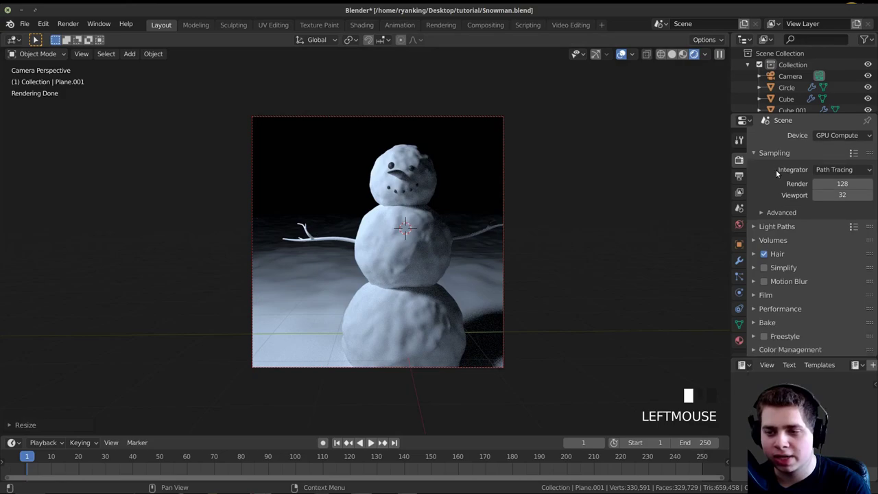
left_click(793, 349)
scroll(792, 343, "down", 5)
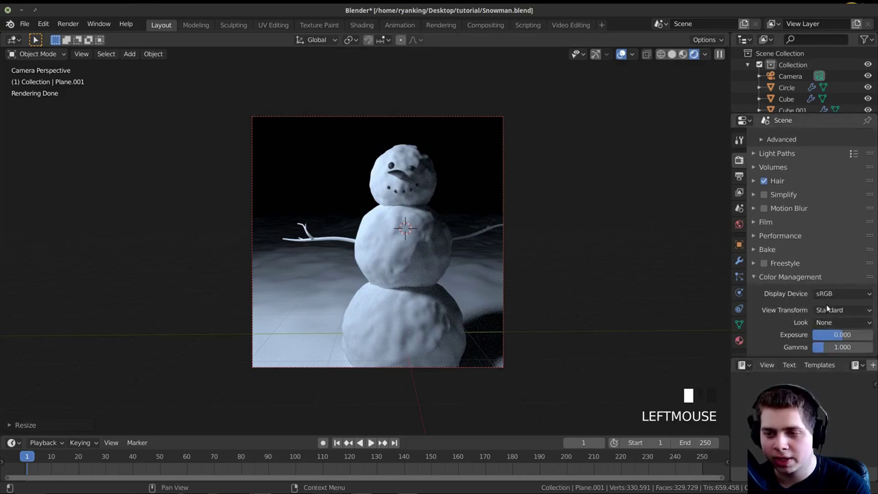
left_click(827, 309)
left_click(820, 335)
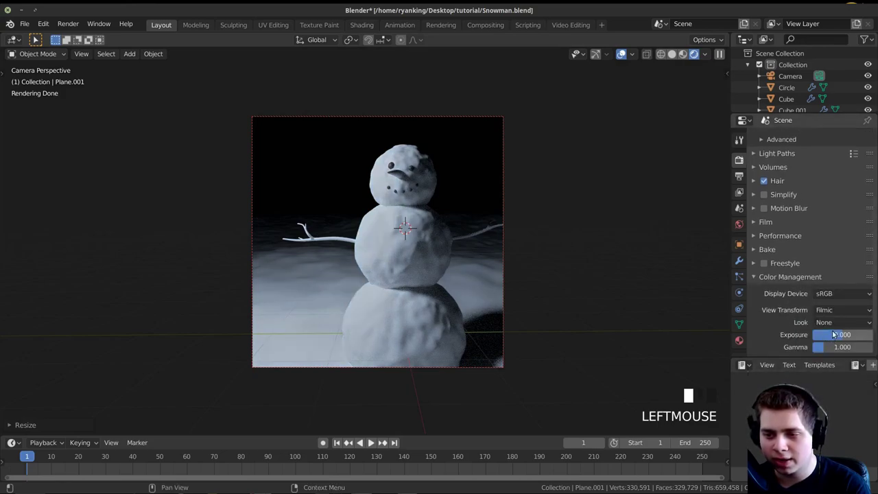
Step: Set the colour management look to Medium High Contrast and inspect the rendered snowman
left_click(834, 325)
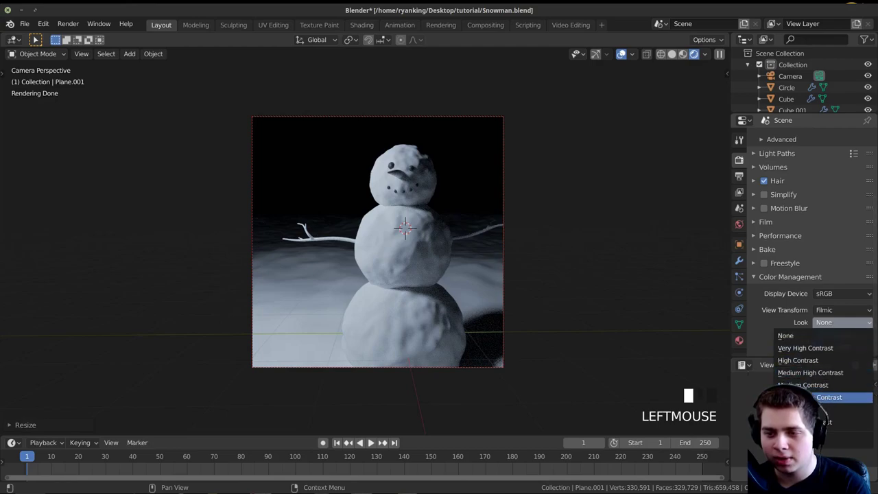
left_click(829, 373)
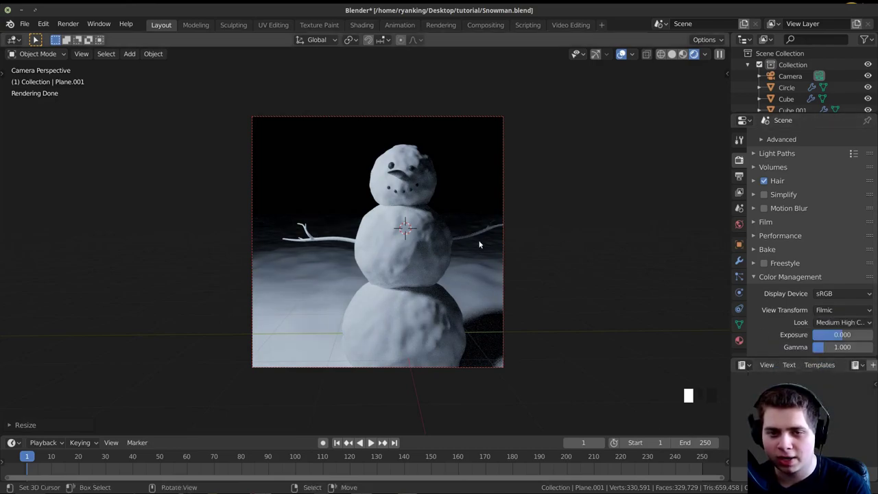
middle_click_drag(476, 205, 519, 222, "shift")
scroll(498, 290, "up", 1)
middle_click_drag(616, 265, 569, 257, "shift")
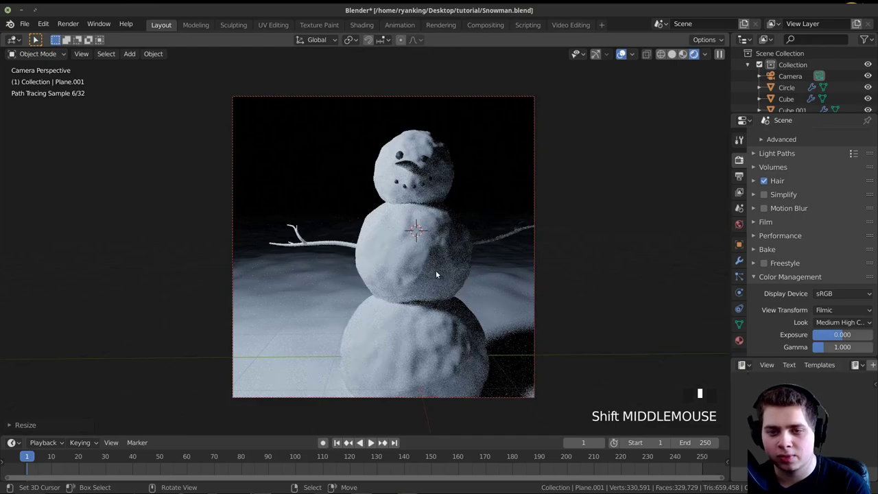
scroll(461, 275, "down", 1)
scroll(338, 233, "down", 1)
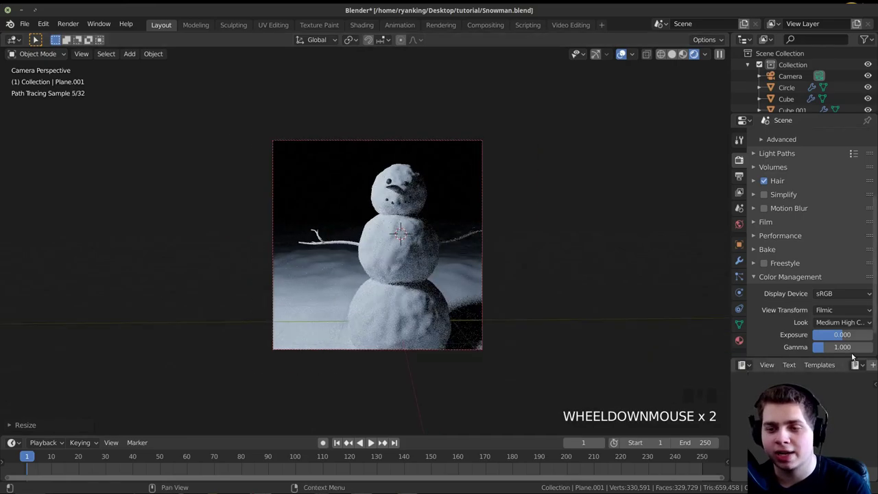
left_click(830, 322)
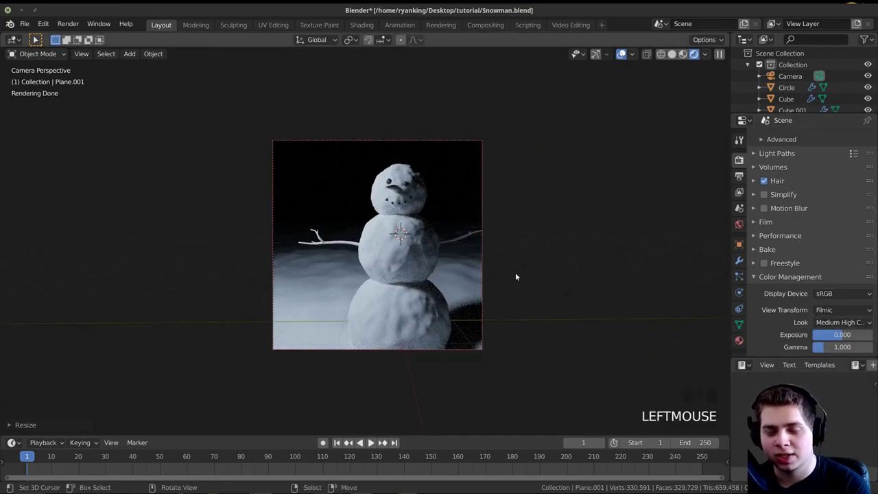
Step: Reposition the light plane up and away from the snowman, enlarge it and rotate it slightly
scroll(286, 157, "down", 3)
key("g")
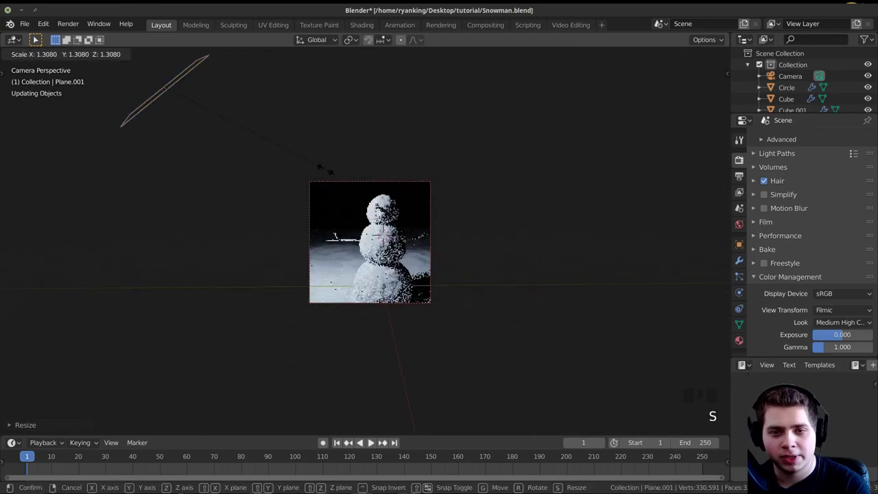
left_click(304, 145)
key("s")
left_click(322, 152)
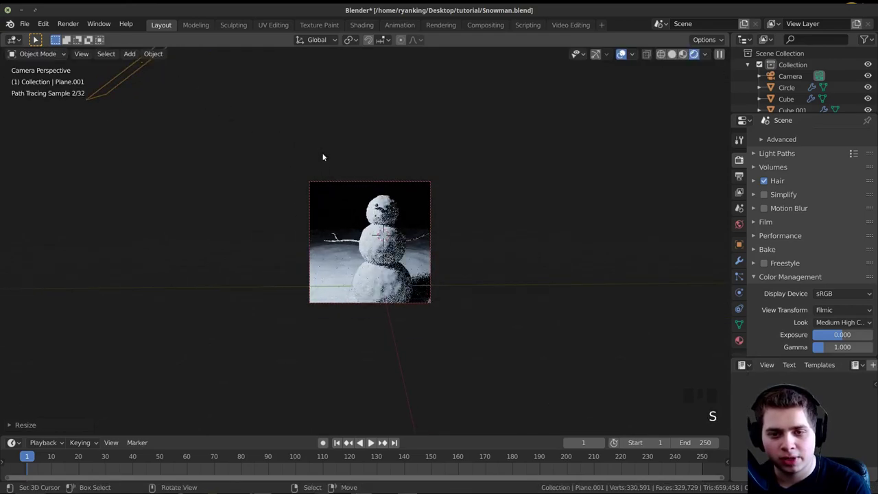
key("r")
left_click(362, 121)
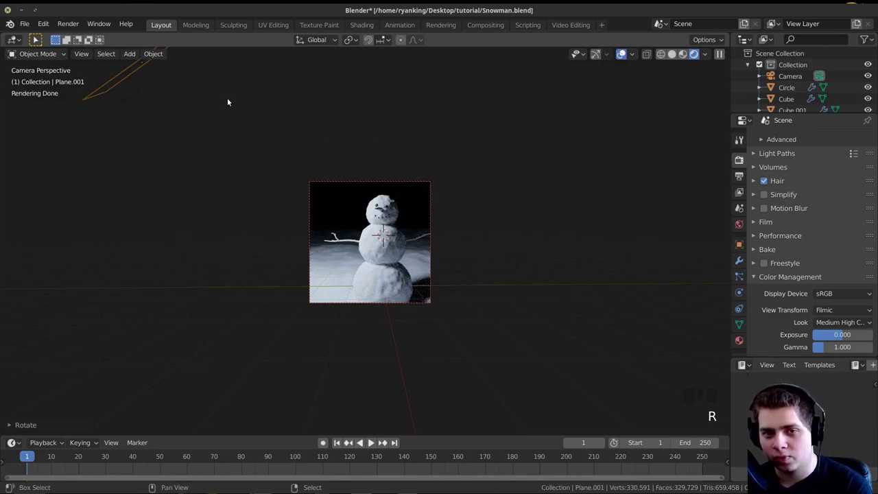
Step: In solid shading outside the camera view, duplicate the light plane and place the copy on the opposite side of the snowman
middle_click_drag(228, 102, 204, 120, "shift")
scroll(404, 281, "up", 2)
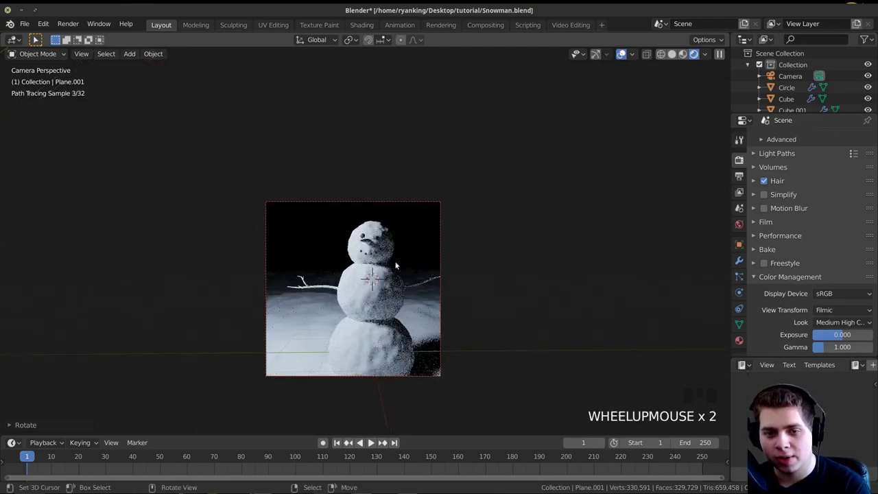
scroll(246, 153, "down", 2)
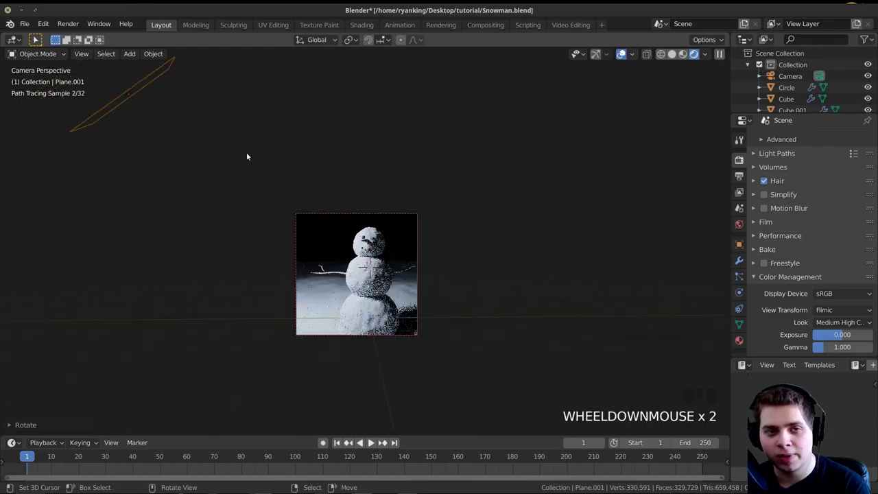
middle_click_drag(242, 155, 198, 138, "shift")
key("z")
scroll(369, 171, "down", 4)
middle_click_drag(370, 171, 389, 213)
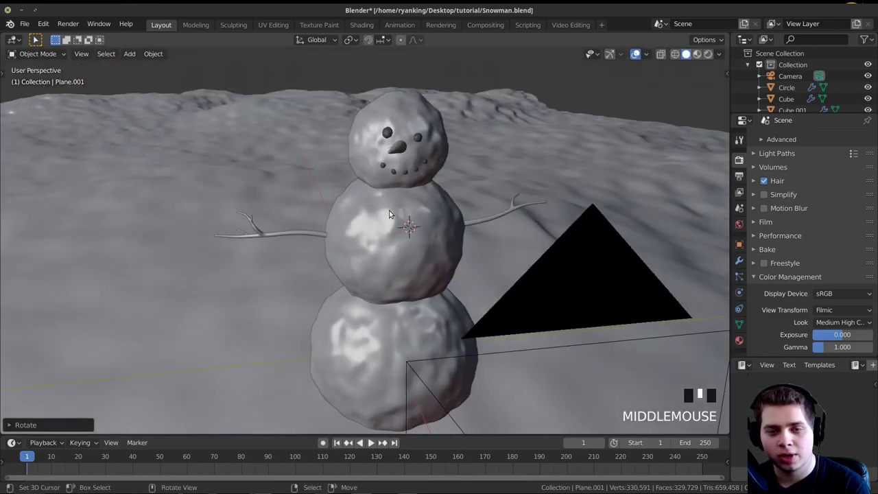
scroll(406, 135, "down", 2)
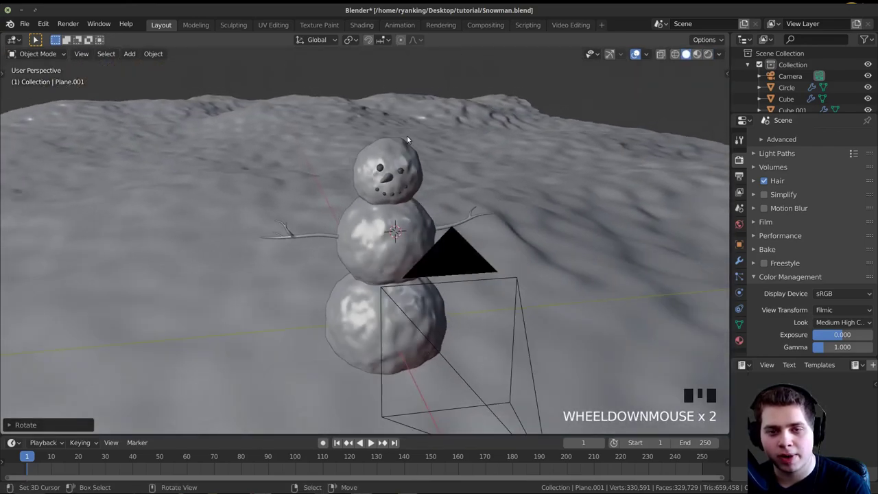
scroll(368, 160, "down", 1)
middle_click_drag(367, 160, 229, 182)
key("shift+d")
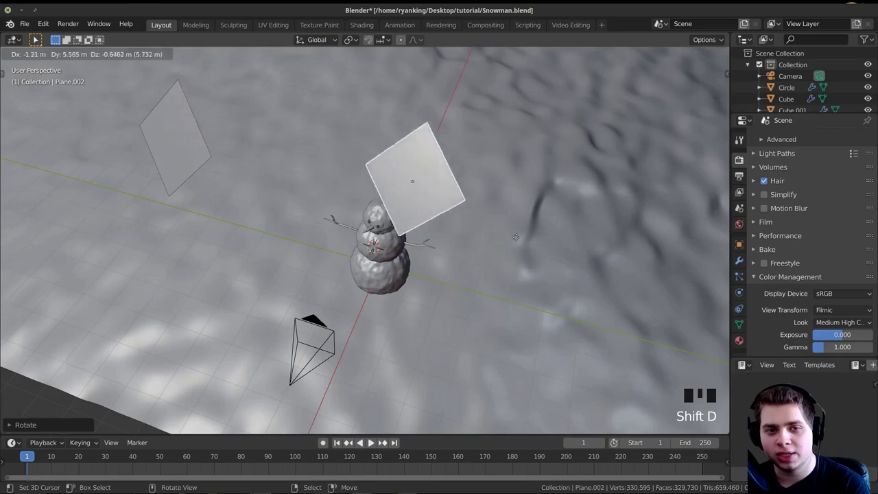
left_click(565, 241)
Step: Rotate the duplicated light plane so that it stands upright behind the snowman
middle_click_drag(565, 241, 628, 200)
key("r")
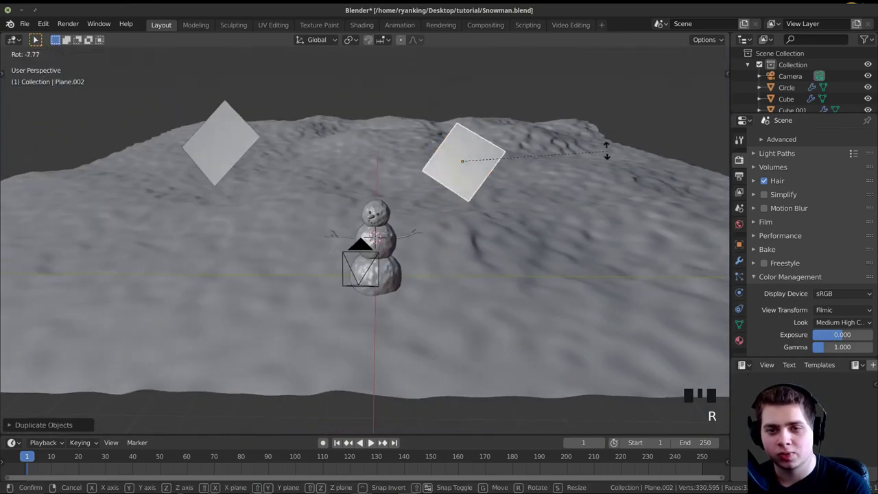
left_click(545, 124)
middle_click_drag(541, 120, 505, 111)
key("r")
left_click(440, 100)
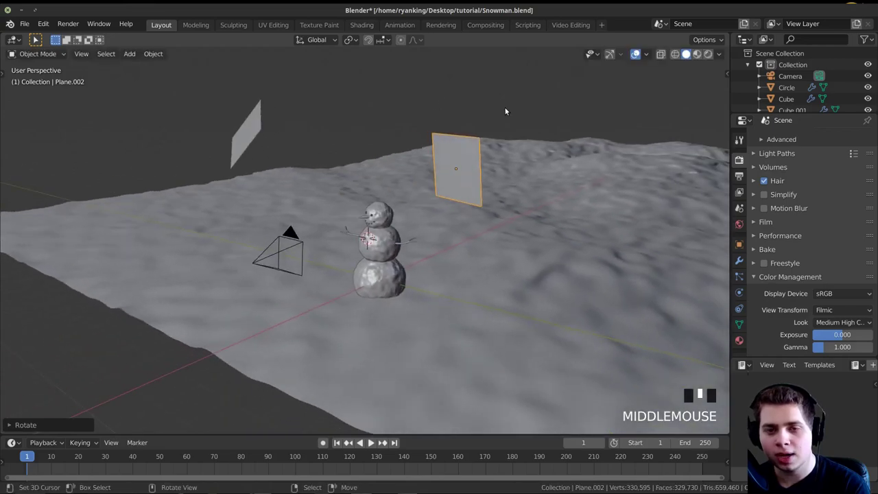
Step: Stretch the duplicated plane along the global Z axis into a tall strip and scale the whole strip down
key("s")
key("z")
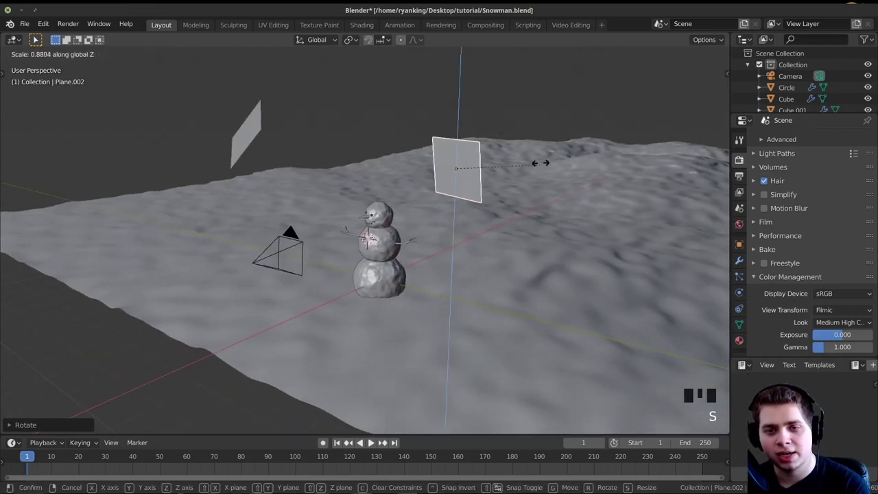
left_click(219, 418)
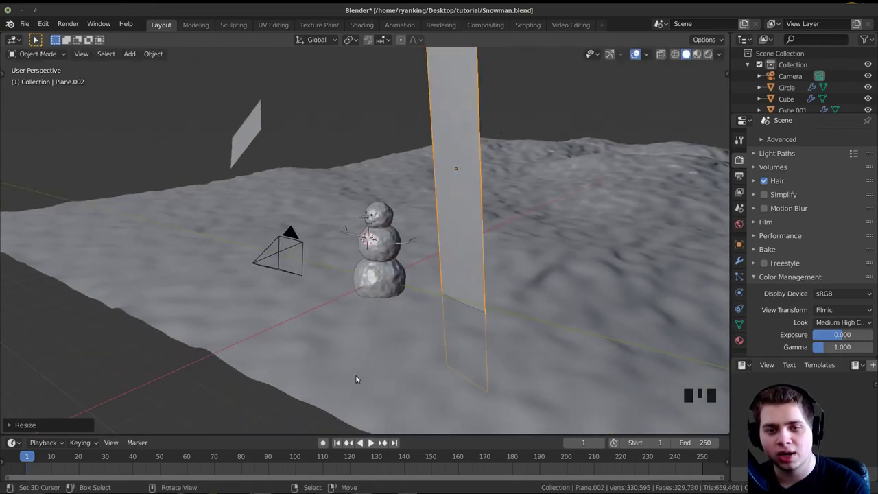
middle_click_drag(355, 375, 521, 269)
key("s")
left_click(414, 225)
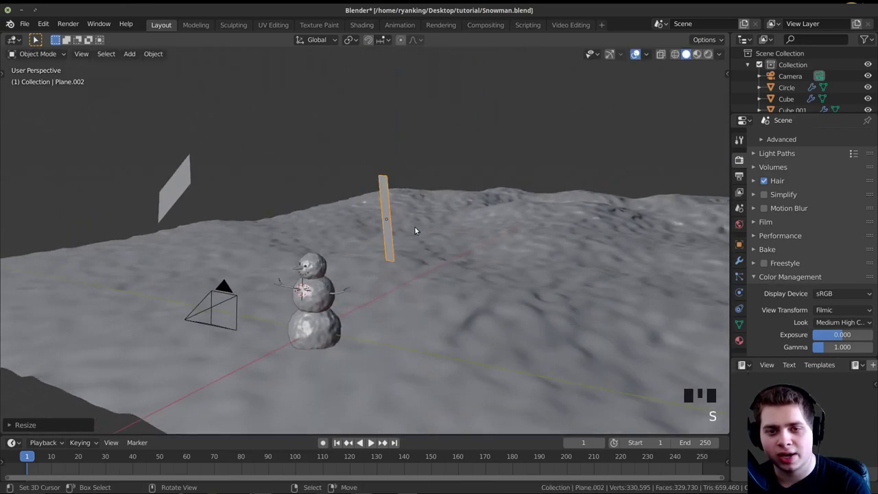
Step: Move the strip light lower and position it behind the snowman, to one side
middle_click_drag(414, 225, 367, 229)
key("g")
left_click(445, 305)
middle_click_drag(445, 305, 397, 370)
key("g")
left_click(443, 354)
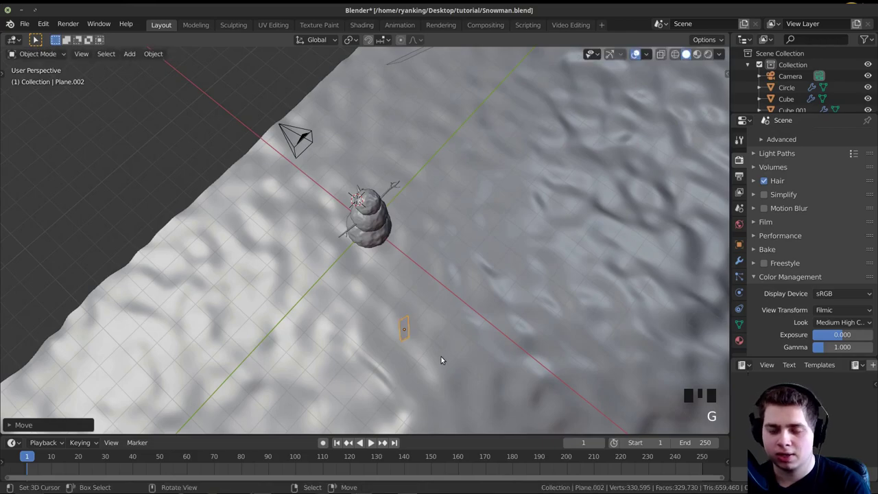
Step: From the camera view, stretch the strip light taller along the global Z axis and rotate it about Z
key("KP_0")
scroll(441, 357, "up", 2)
scroll(456, 324, "down", 1)
scroll(453, 288, "up", 1)
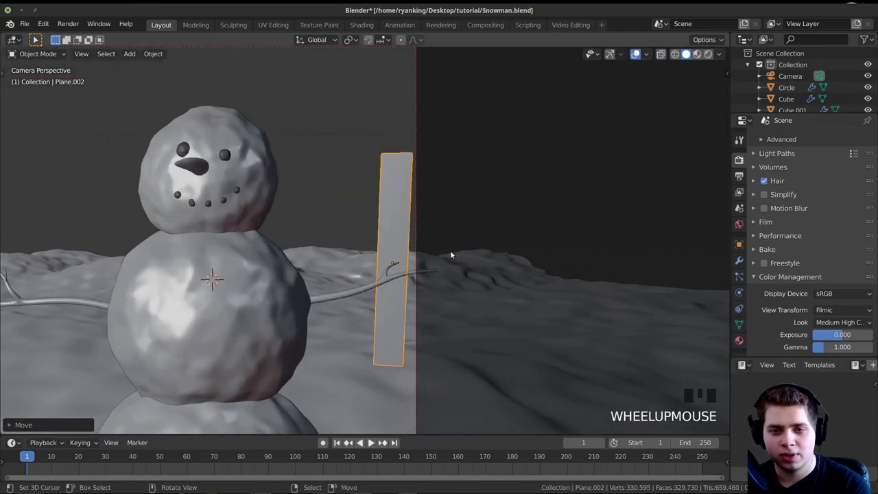
scroll(451, 255, "down", 1)
key("s")
key("z")
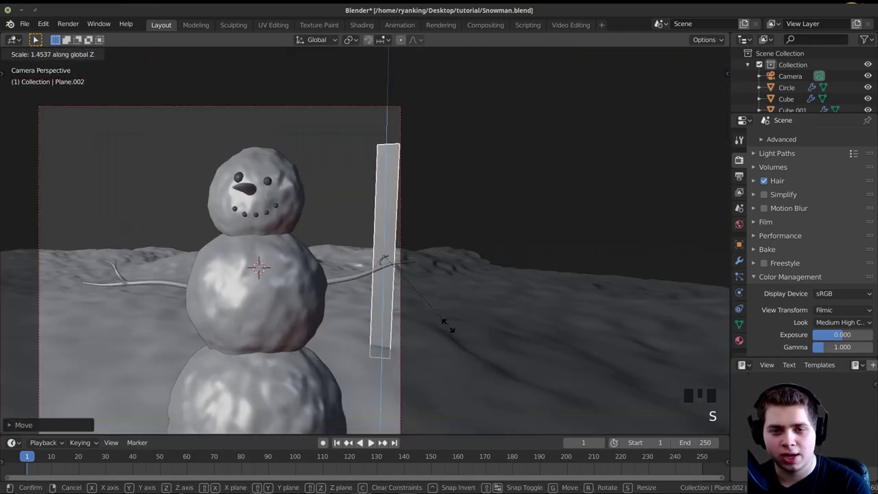
left_click(485, 299)
key("r")
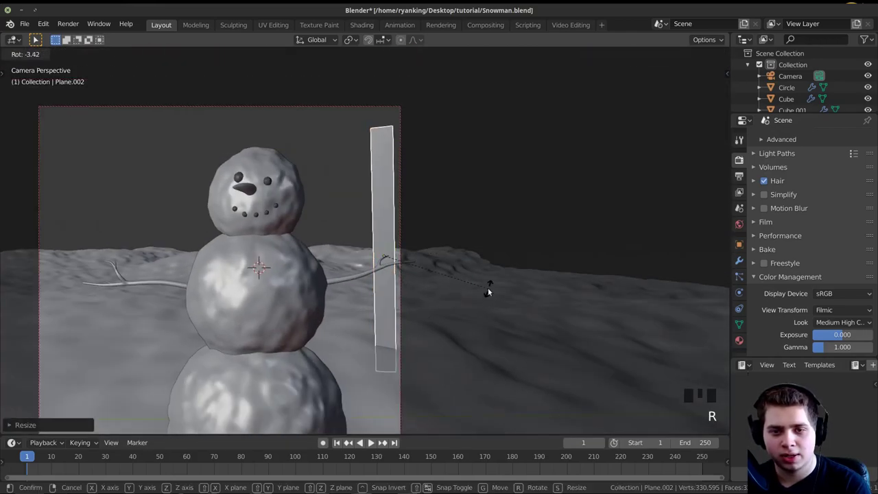
key("z")
left_click(489, 298)
Step: Move the strip light just outside the camera frame's right edge and preview the scene in rendered shading
key("g")
left_click(530, 286)
key("r")
left_click(530, 286)
key("g")
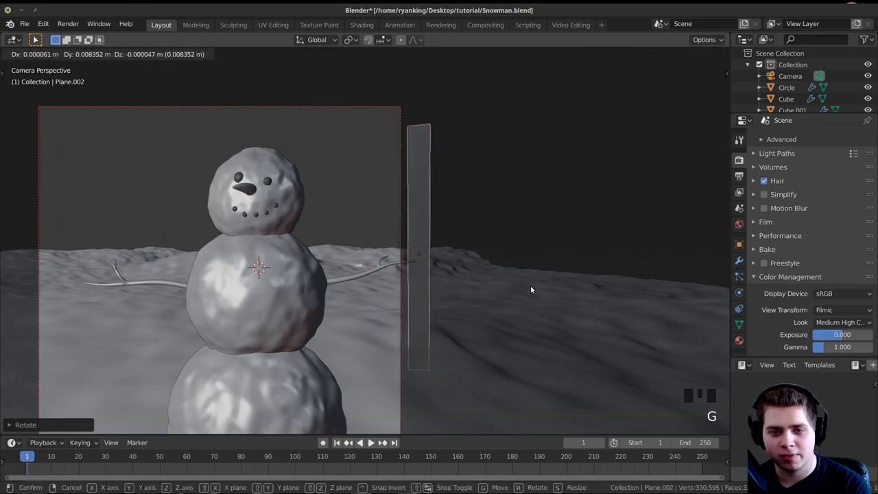
left_click(530, 286)
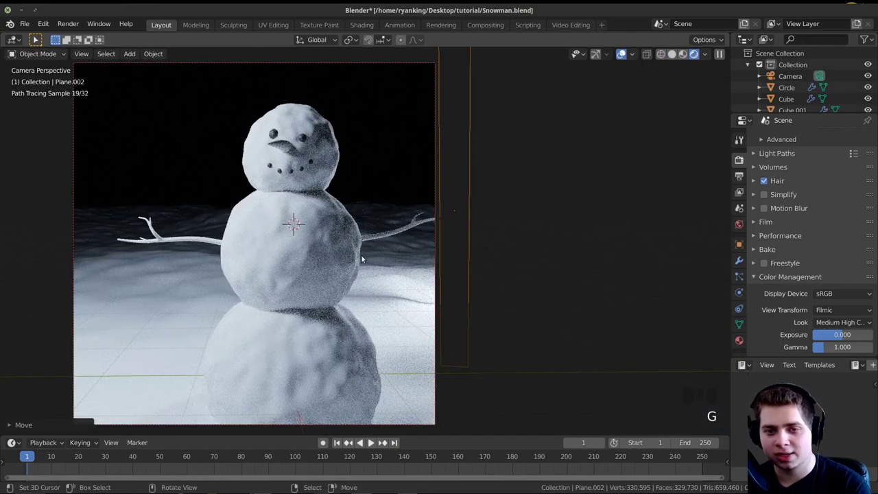
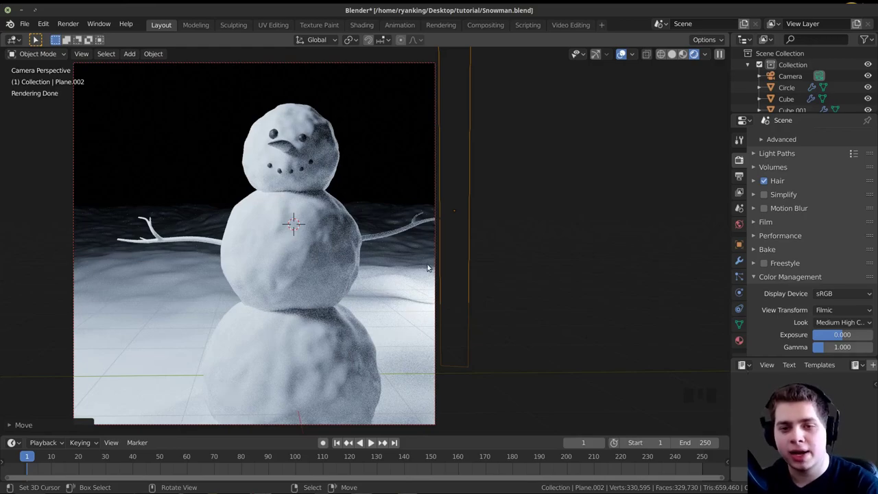
Step: Make the strip light's material a separate copy named Rim Light and raise its emission strength to 313.9
left_click(740, 341)
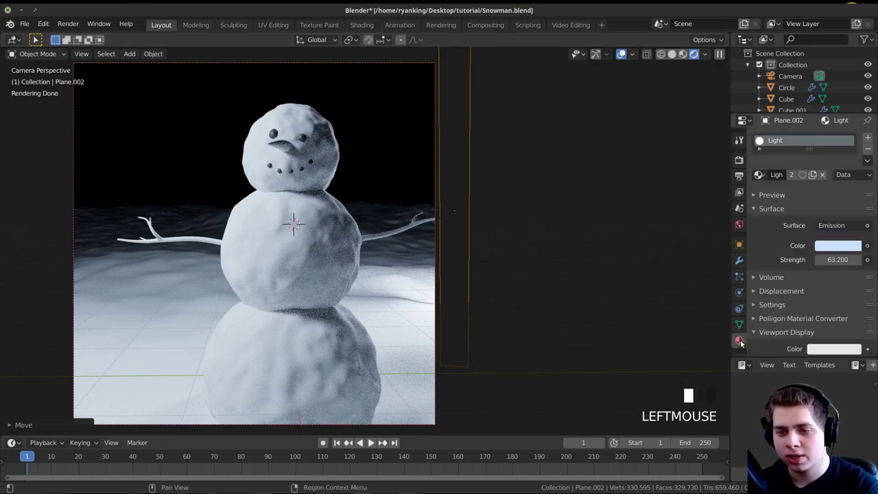
left_click(813, 177)
left_click(779, 175)
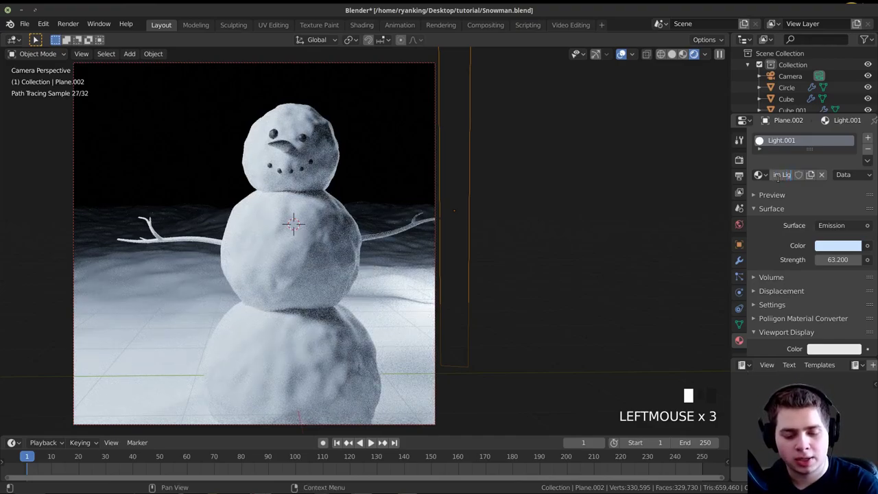
type("Rim Light")
key("Return")
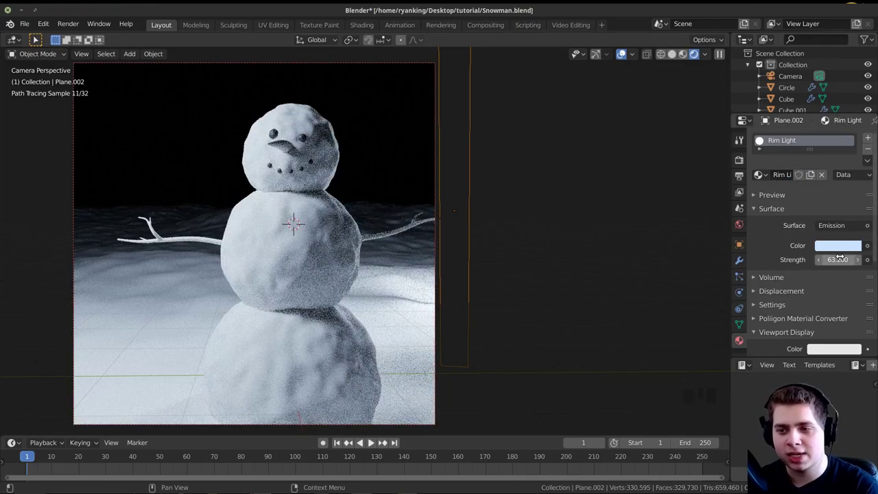
left_click_drag(839, 258, 866, 257)
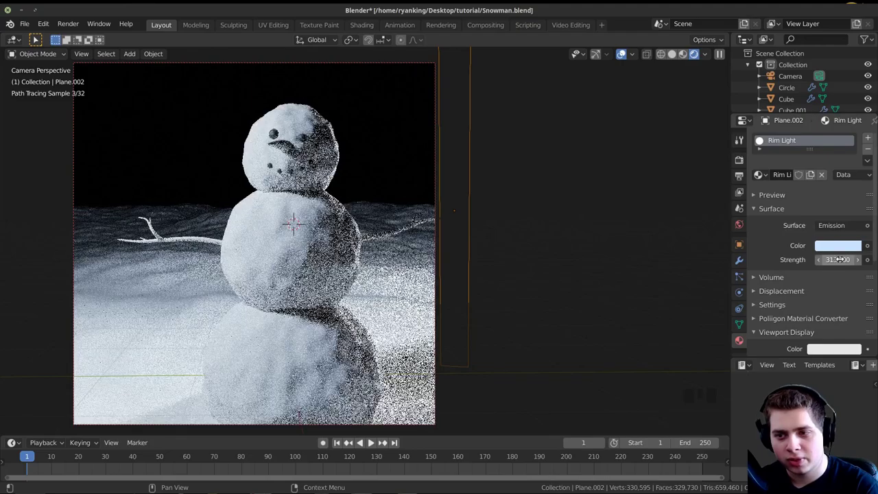
Step: Rotate the rim light, shorten it along the global Z axis and reposition it higher outside the camera frame
key("r")
key("r")
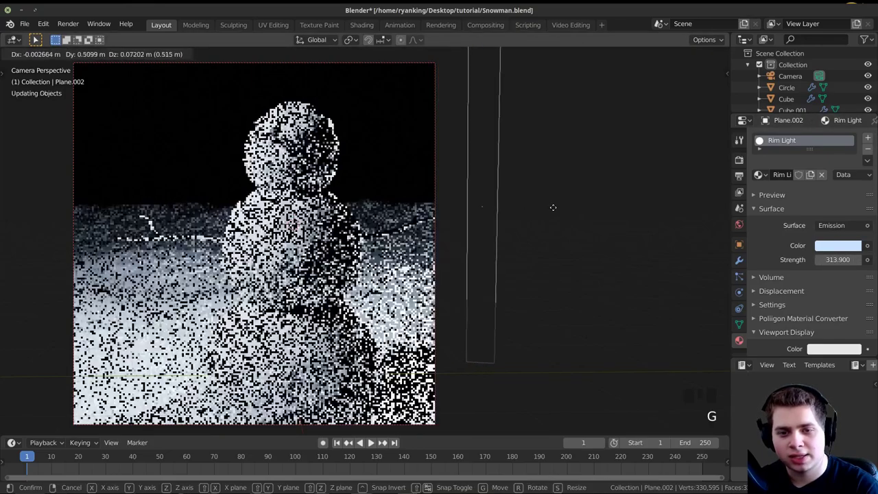
left_click(558, 202)
key("s")
key("z")
left_click(555, 188)
key("g")
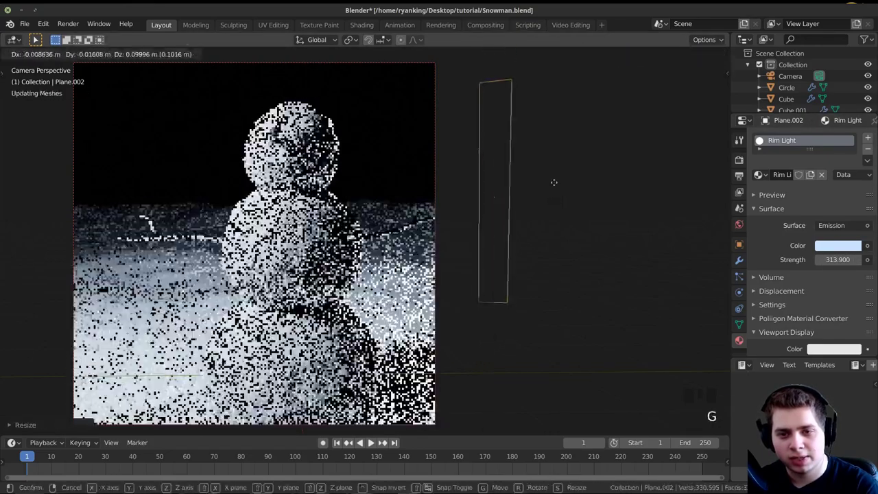
left_click(553, 158)
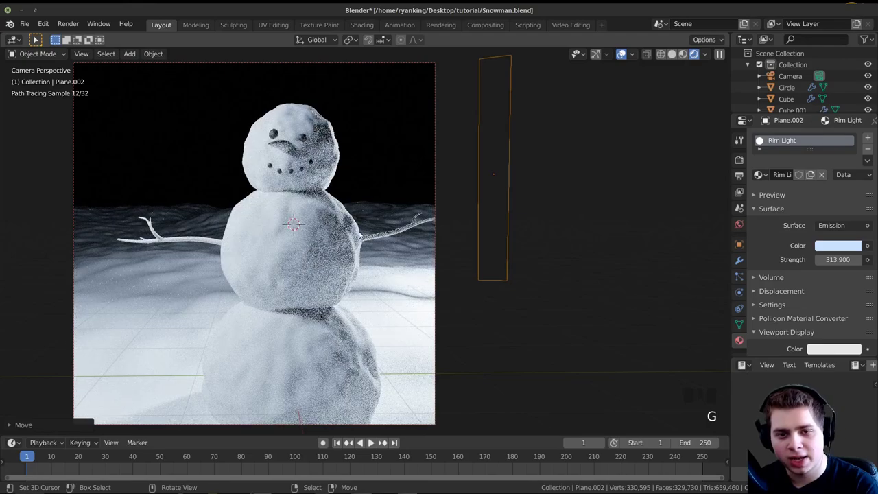
Step: From the camera view, scale the main light plane down and move it slightly closer to the snowman
scroll(335, 160, "down", 2)
mouse_move(316, 198)
middle_mouse_down("shift")
mouse_move(282, 215)
mouse_move(306, 213)
middle_mouse_up("shift")
scroll(256, 157, "down", 5)
right_click(209, 112)
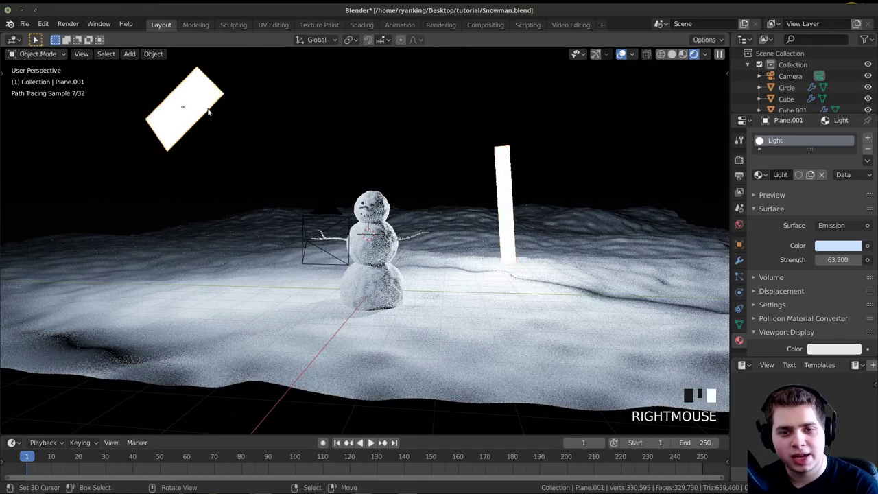
key("KP_0")
key("s")
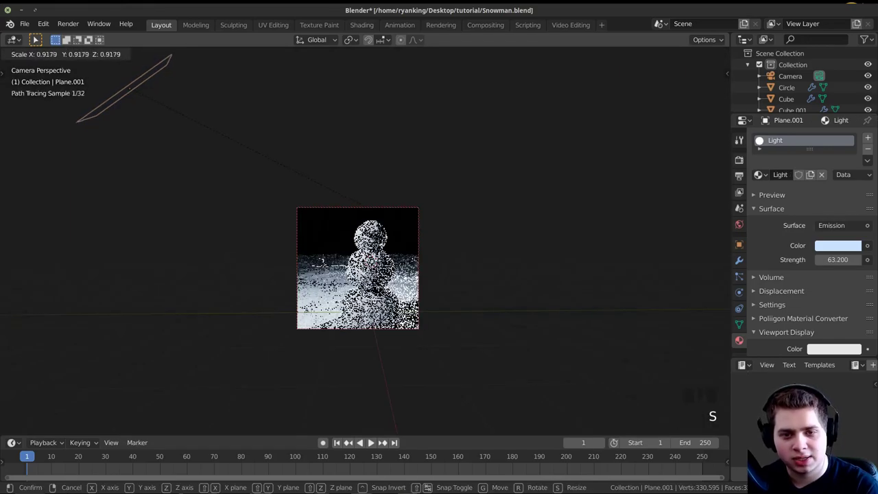
left_click(356, 200)
key("g")
left_click(401, 215)
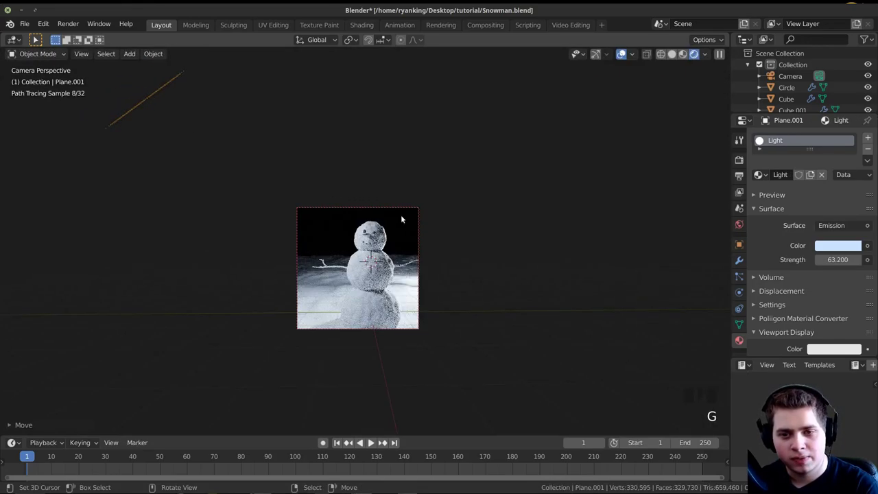
Step: Shrink the main light plane further, nudge its position and slightly adjust its emission color
scroll(401, 219, "up", 2)
scroll(401, 220, "up", 1)
key("s")
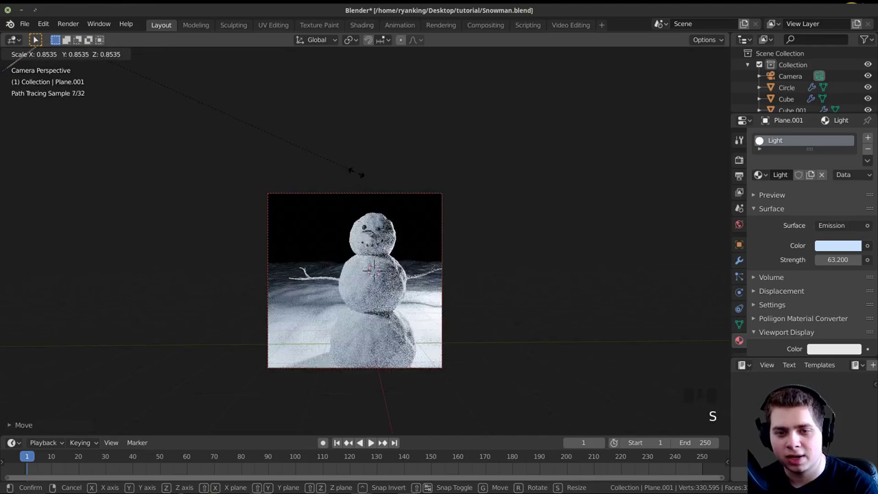
left_click(353, 169)
key("g")
left_click(356, 180)
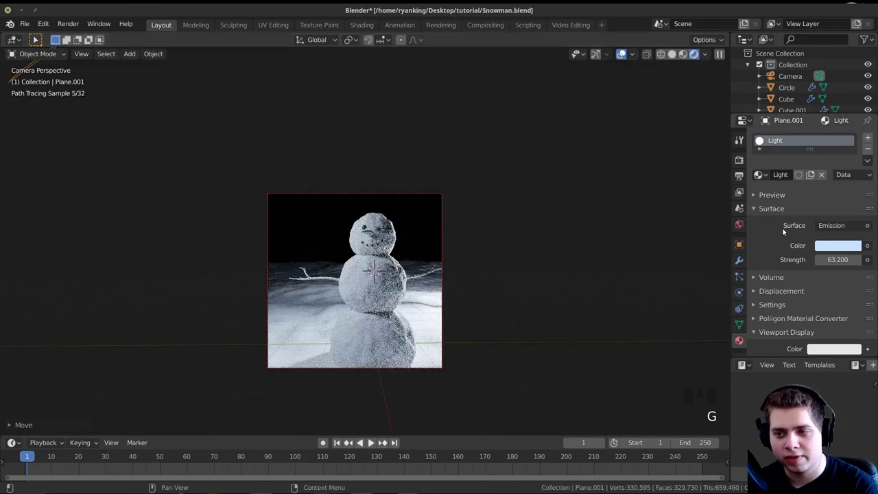
left_click(818, 246)
left_click_drag(807, 120, 809, 113)
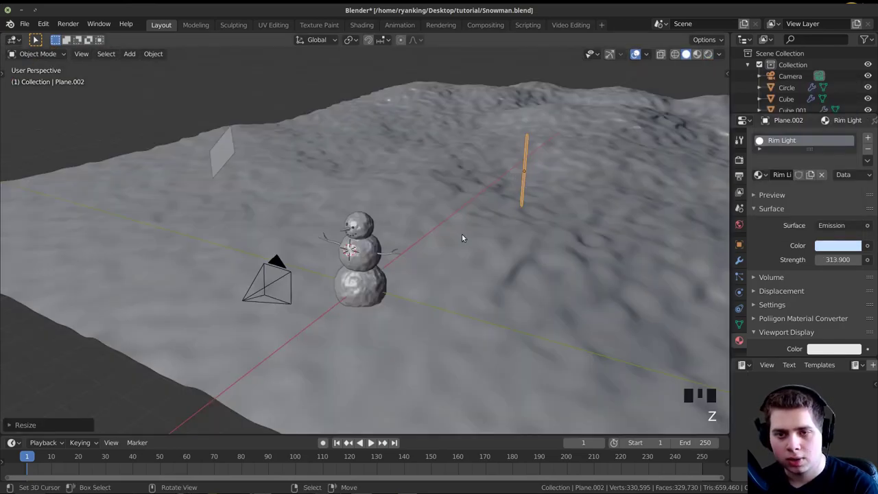
Step: Move the rim light closer behind the snowman and preview it from the camera in rendered shading
mouse_move(462, 240)
middle_mouse_down()
mouse_move(381, 253)
mouse_move(554, 231)
mouse_move(538, 236)
middle_mouse_up()
key("g")
key("KP_0")
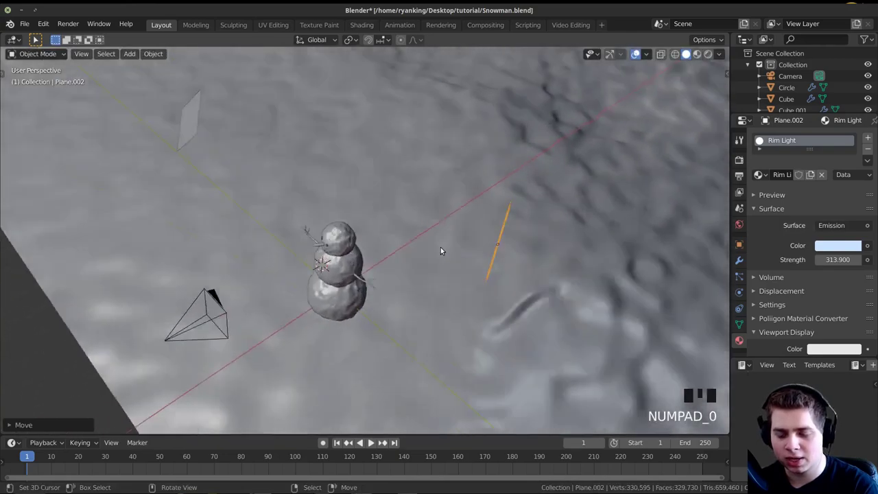
left_click(492, 238)
key("z")
left_click(520, 235)
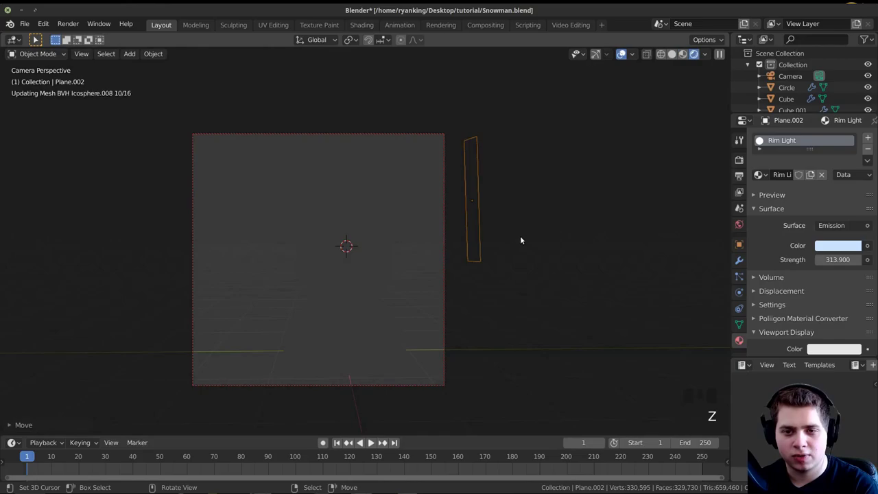
Step: Fine-tune the rim light's rotation and position with small free adjustments, deselect everything and save the file
key("r")
key("r")
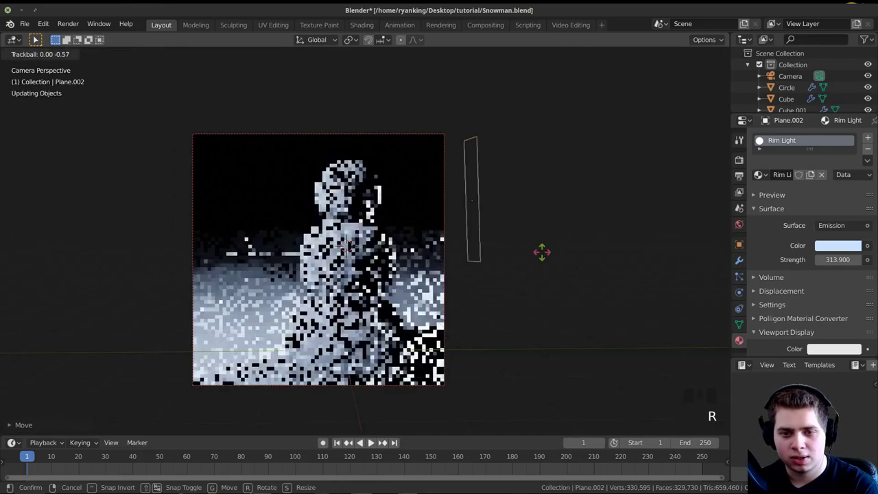
left_click(541, 252)
key("g")
left_click(540, 253)
key("a")
key("a")
key("ctrl+s")
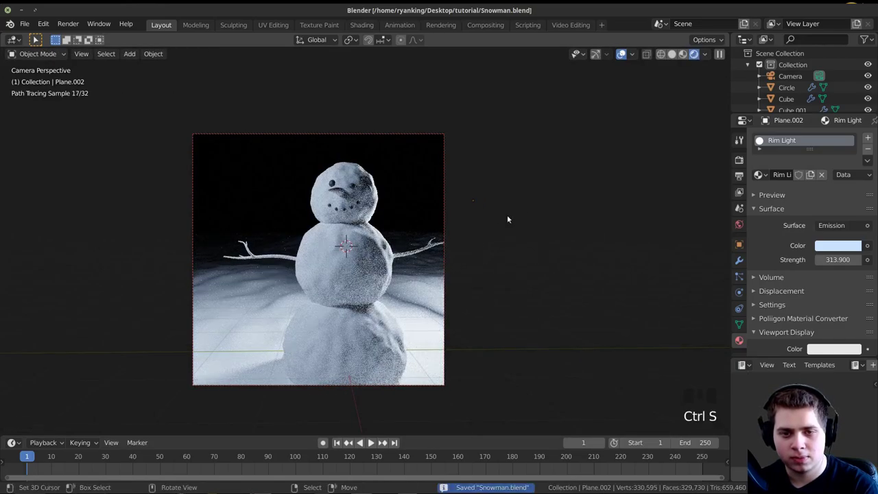
Step: Move the rim light right next to the camera frame's edge, rotate it freely and save the file
right_click(480, 201)
key("g")
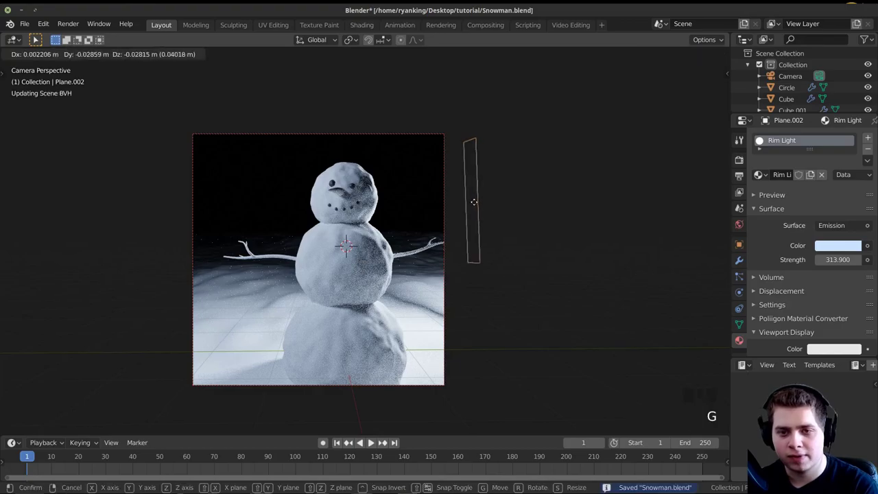
left_click(489, 206)
key("r")
key("r")
left_click(511, 208)
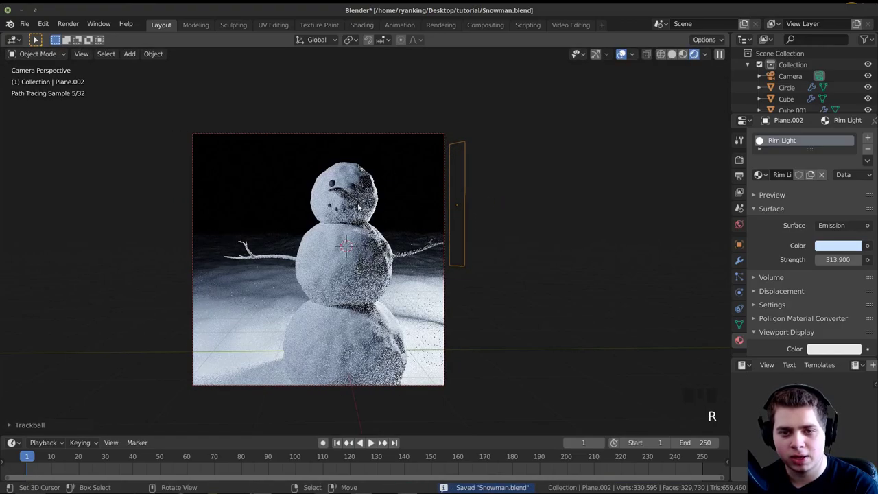
key("ctrl+s")
Step: Check the light placement from another angle and examine the snowman's lighting in the rendered camera view
middle_click_drag(544, 209, 476, 286)
scroll(523, 286, "down", 3)
key("KP_0")
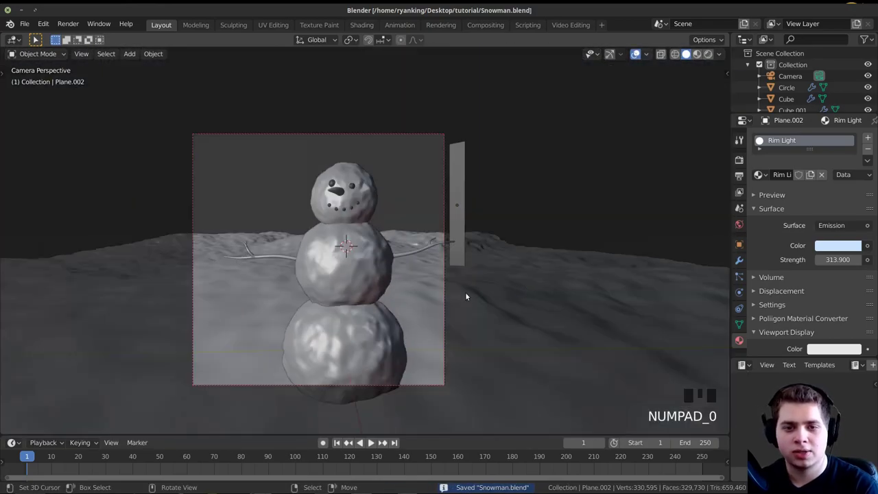
key("z")
left_click(506, 180)
middle_click_drag(500, 201, 475, 179, "shift")
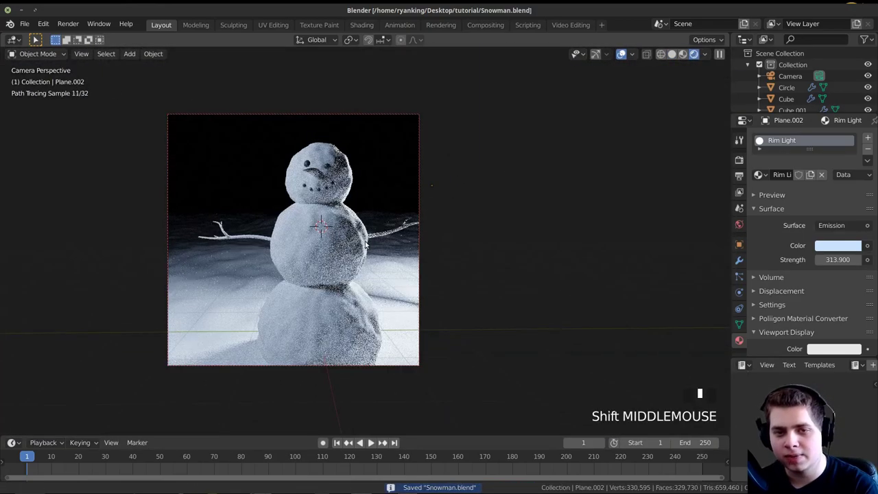
middle_click_drag(240, 263, 243, 274, "shift")
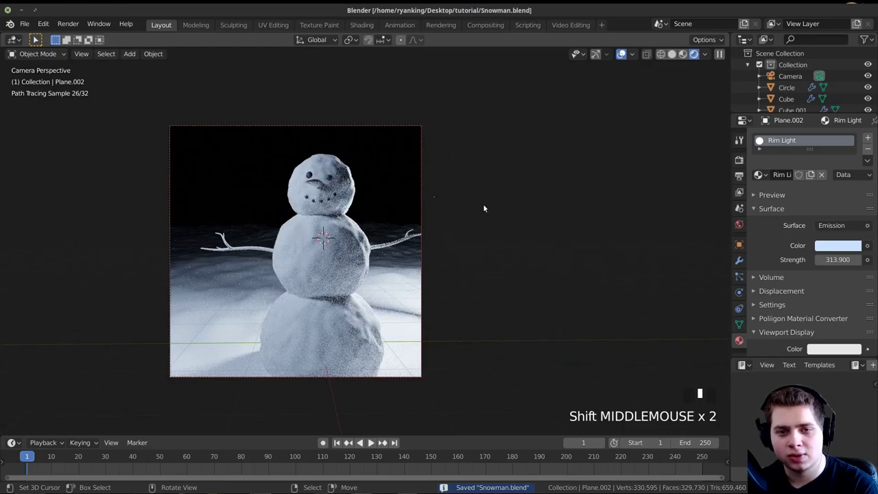
Step: In solid shading, select the snowman's nose and add a new material named Carrot
scroll(374, 237, "up", 1)
key("z")
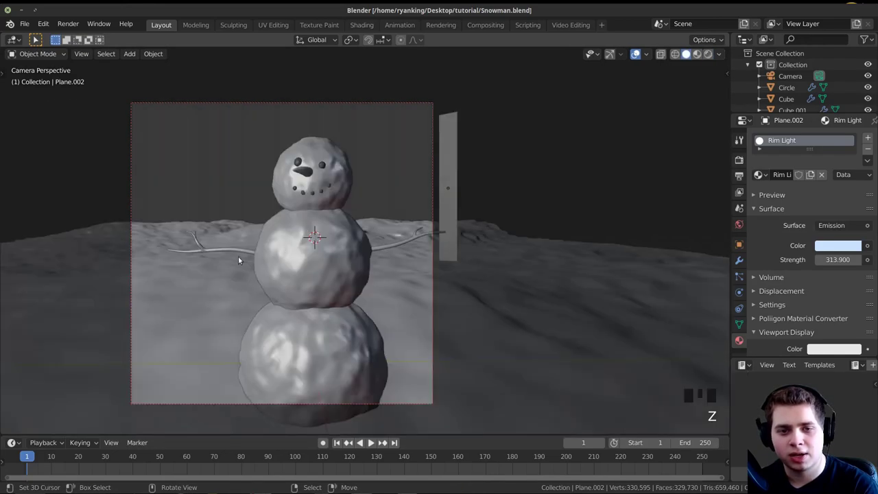
scroll(300, 211, "up", 2)
middle_click_drag(295, 162, 309, 196, "shift")
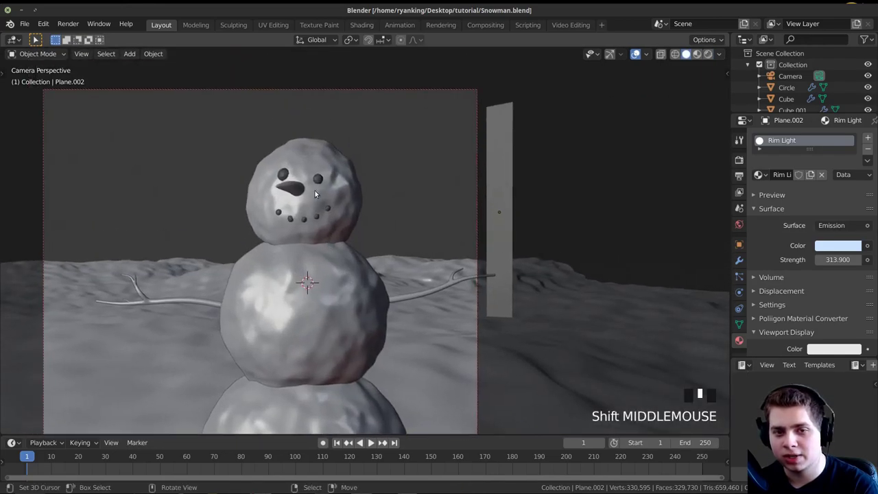
left_click(298, 191)
scroll(326, 206, "up", 3)
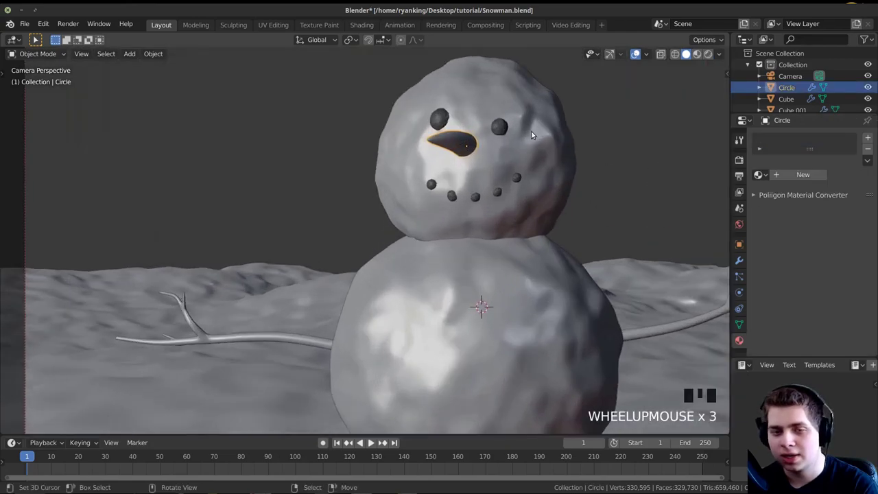
middle_click_drag(456, 118, 383, 227, "shift")
scroll(406, 215, "up", 2)
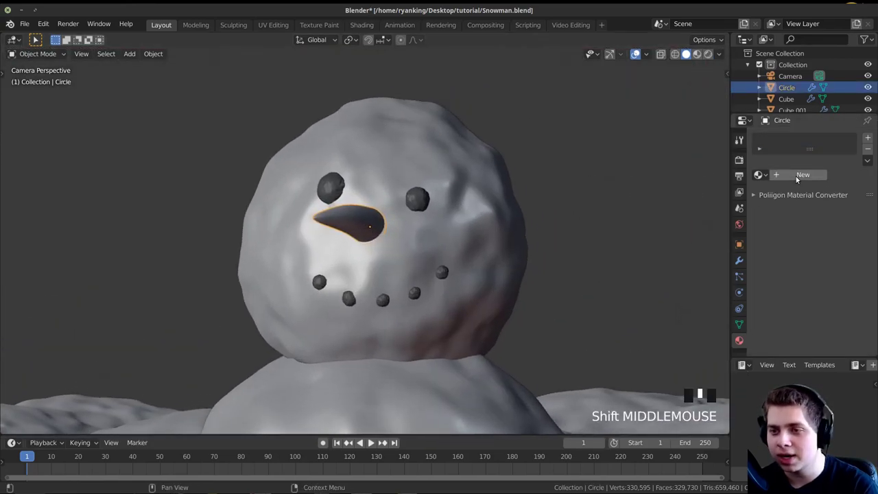
left_click(801, 175)
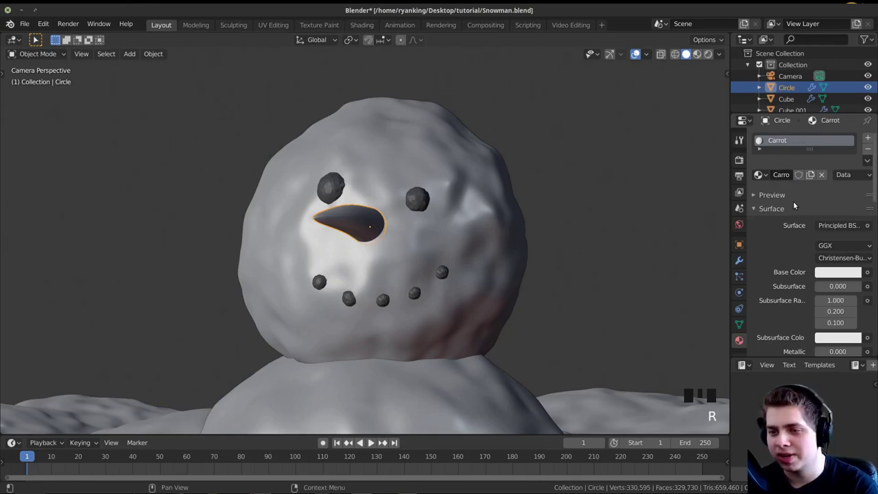
Step: Set the Carrot base color to orange (hue 0.062, saturation 1.000, value 0.906), checking it in rendered shading
left_click(825, 272)
left_click(787, 191)
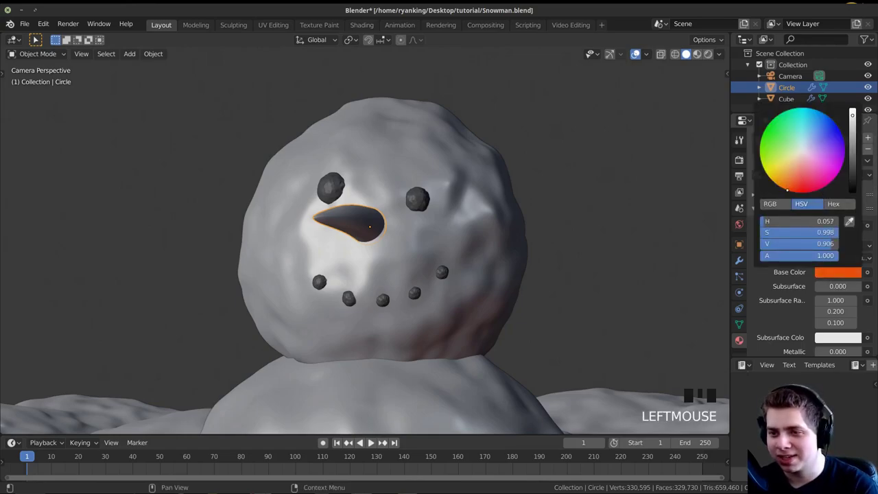
scroll(410, 390, "down", 3)
key("z")
middle_click_drag(414, 178, 410, 164, "shift")
middle_click_drag(359, 241, 358, 236, "shift")
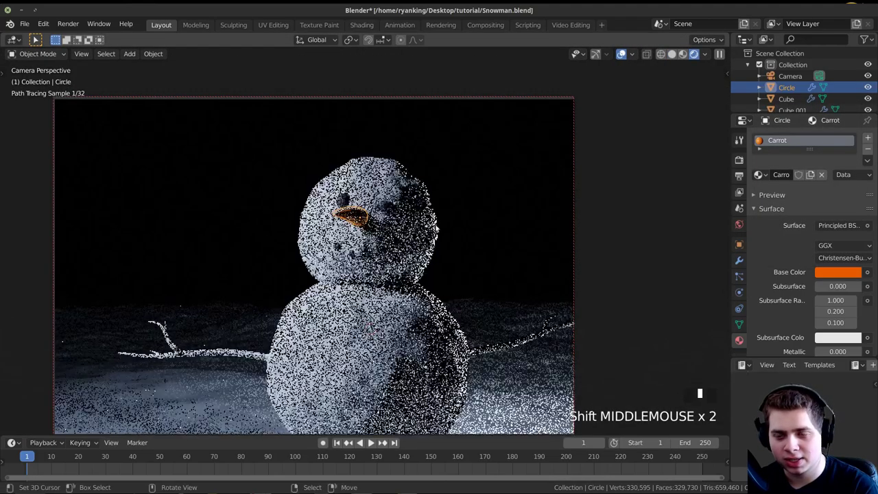
left_click(833, 272)
left_click(786, 185)
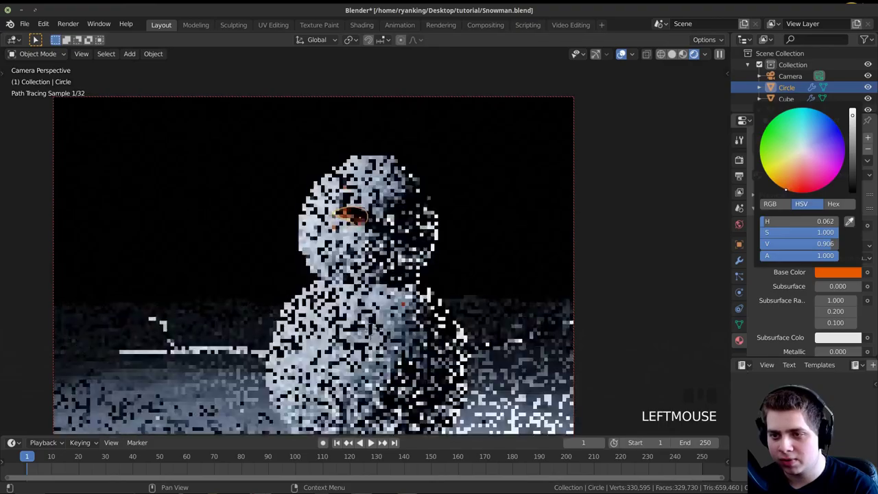
Step: Lower the Carrot material's roughness to 0.385 and save the file
scroll(833, 329, "down", 4)
left_click_drag(837, 320, 816, 320)
key("a")
key("a")
key("a")
key("a")
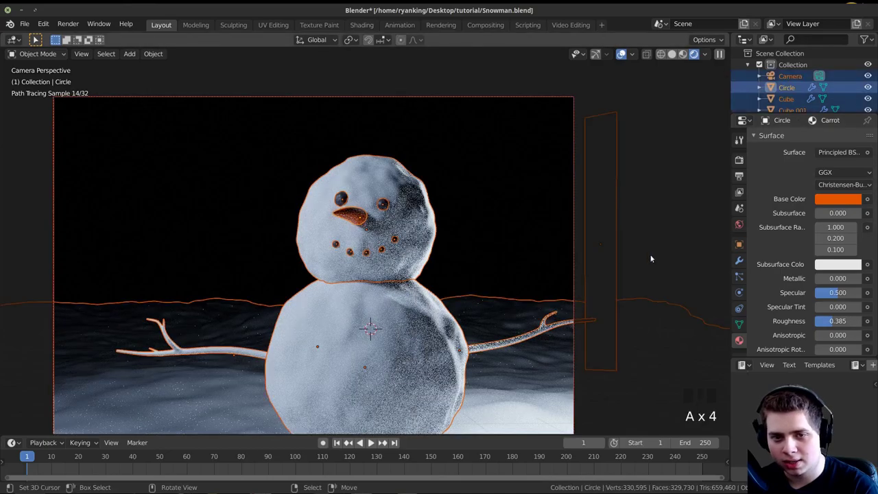
key("ctrl+s")
Step: Raise the Carrot material's roughness to 0.635, deselect everything and save the file
left_click_drag(832, 321, 844, 321)
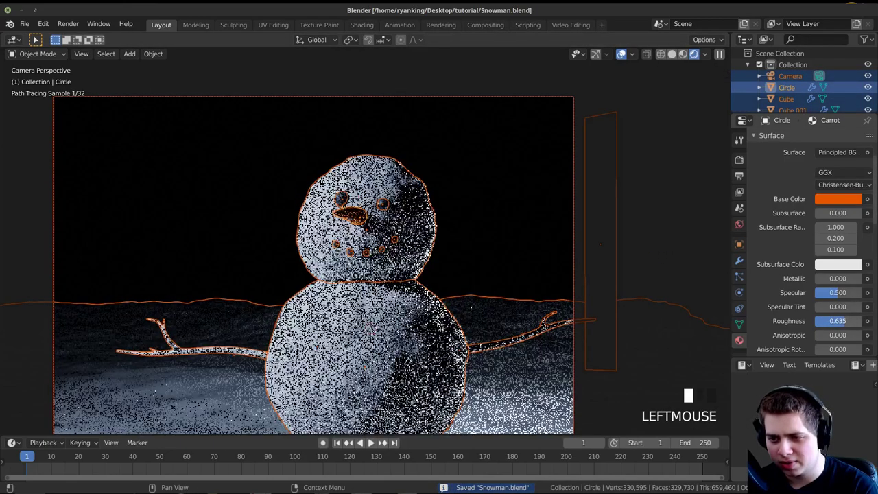
key("a")
key("ctrl+s")
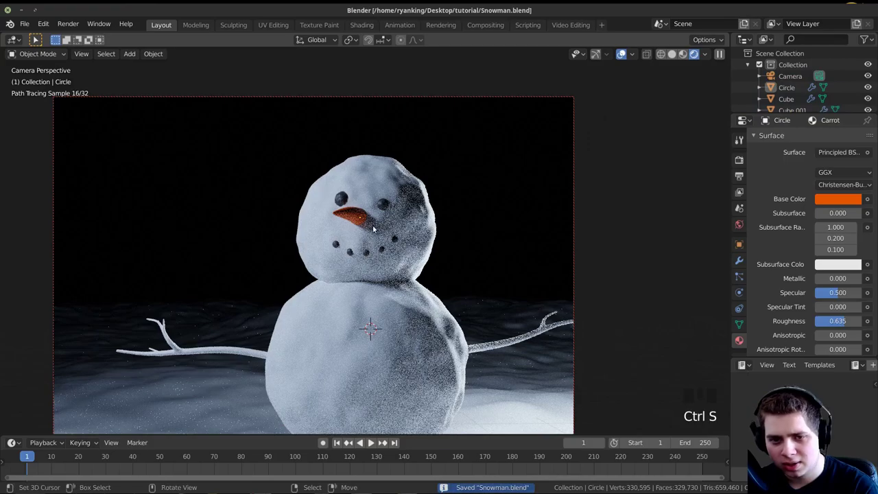
Step: Select one of the snowman's eyes to examine its Coal material settings
middle_click_drag(441, 235, 358, 177, "shift")
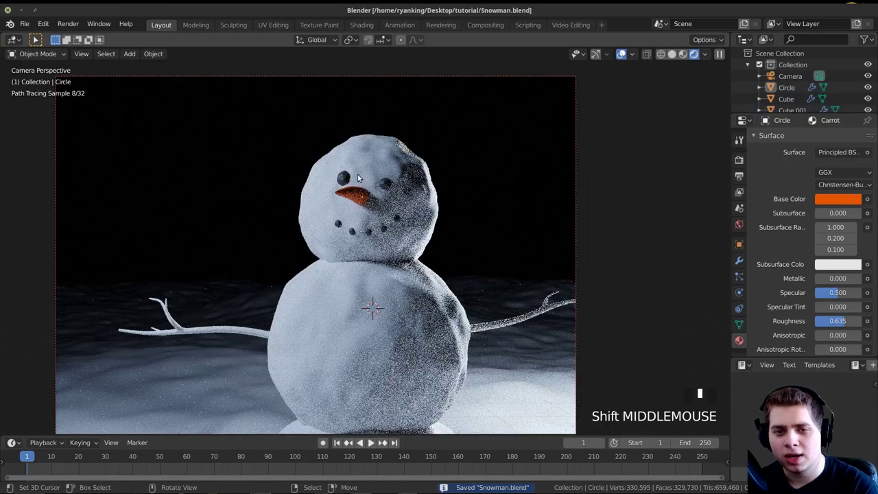
right_click(346, 178)
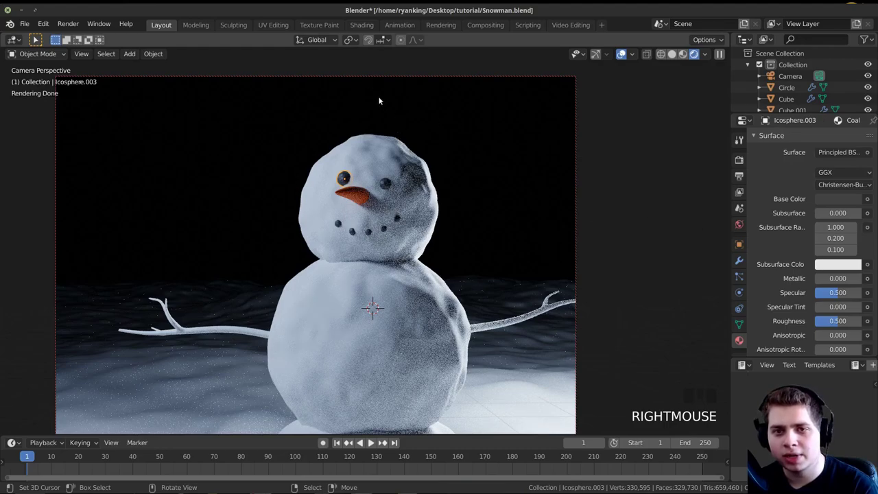
Step: Switch to the Shading workspace and show the snowman's head through the camera in rendered shading
left_click(361, 25)
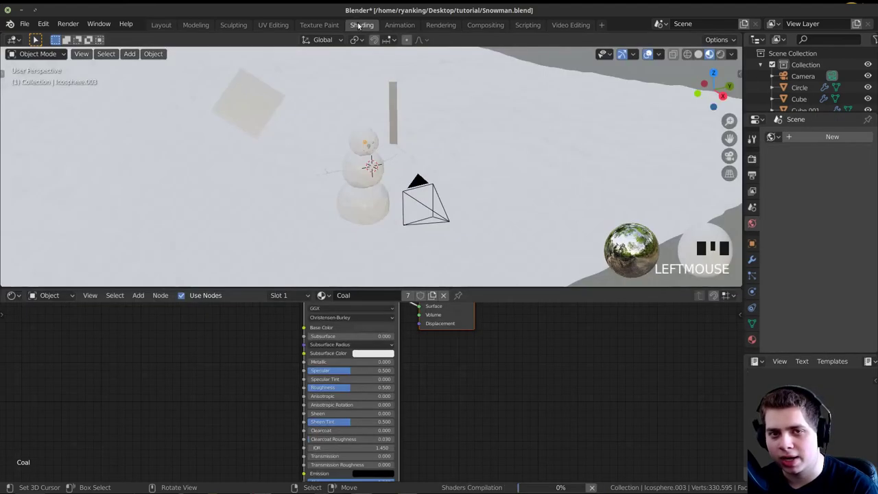
key("KP_0")
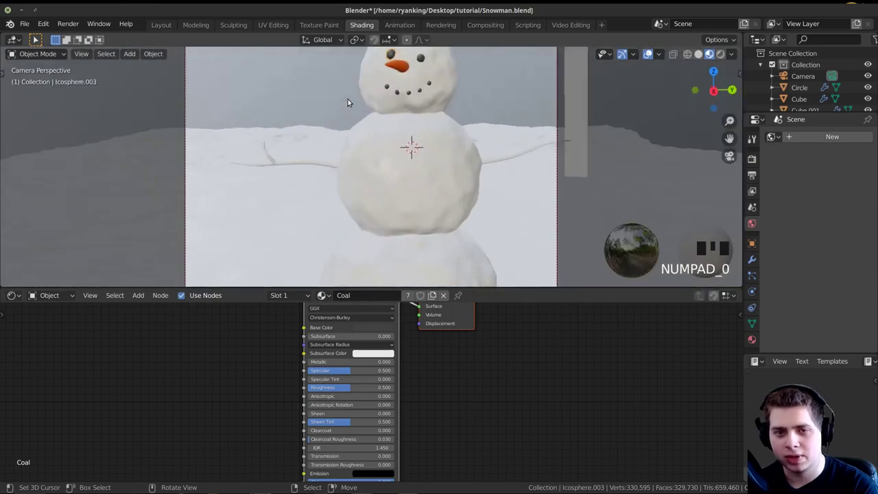
middle_click_drag(347, 102, 336, 176, "shift")
scroll(410, 221, "up", 2)
key("z")
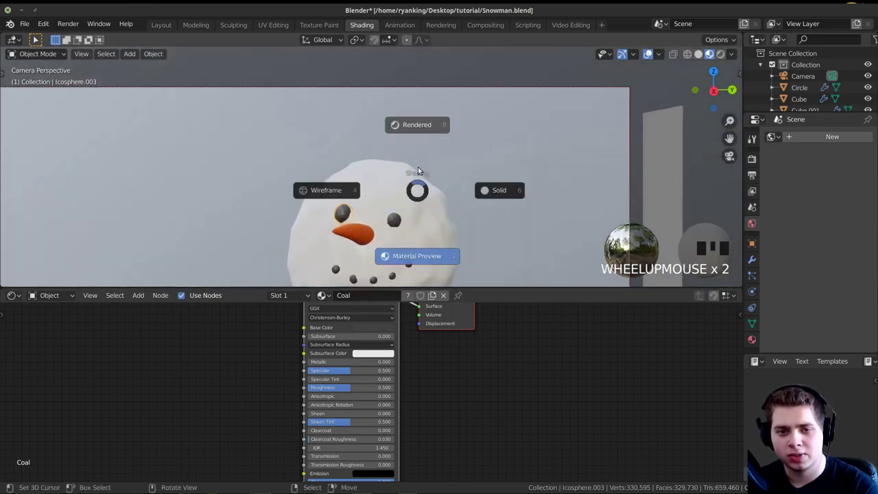
left_click(417, 124)
middle_click_drag(415, 196, 420, 142, "shift")
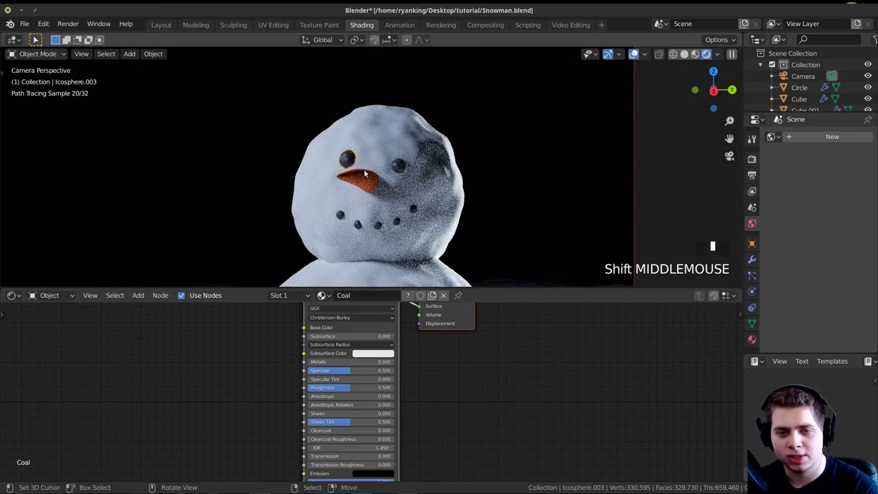
scroll(365, 175, "up", 2)
key("z")
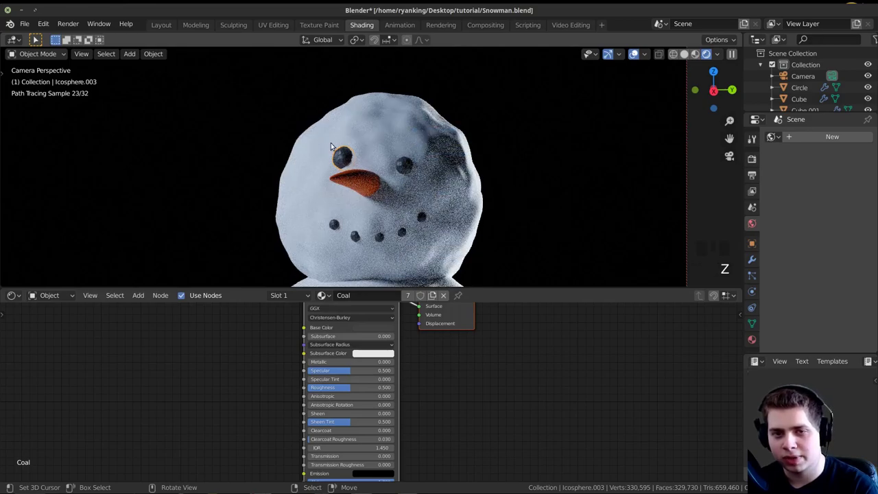
scroll(360, 176, "up", 1)
scroll(285, 390, "down", 1)
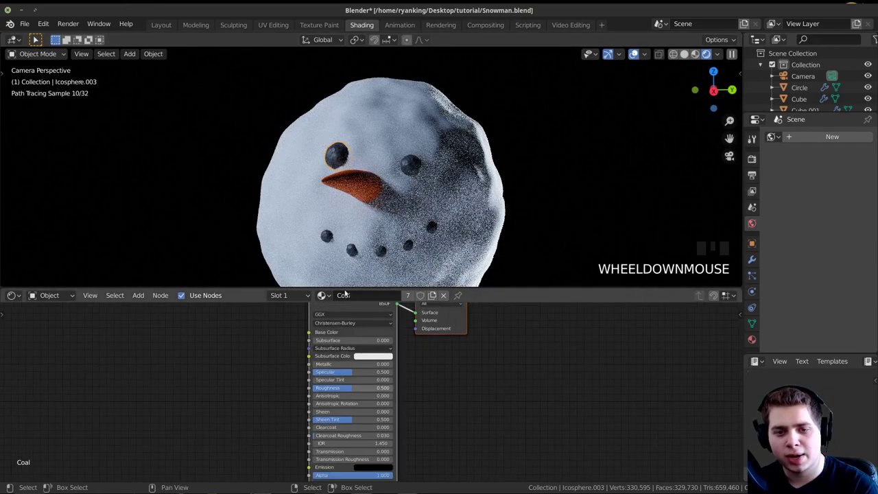
Step: Set the Coal material's base color to pure black with a value of 0.000
middle_click_drag(285, 390, 439, 411)
scroll(447, 362, "up", 3)
middle_click_drag(446, 362, 442, 362)
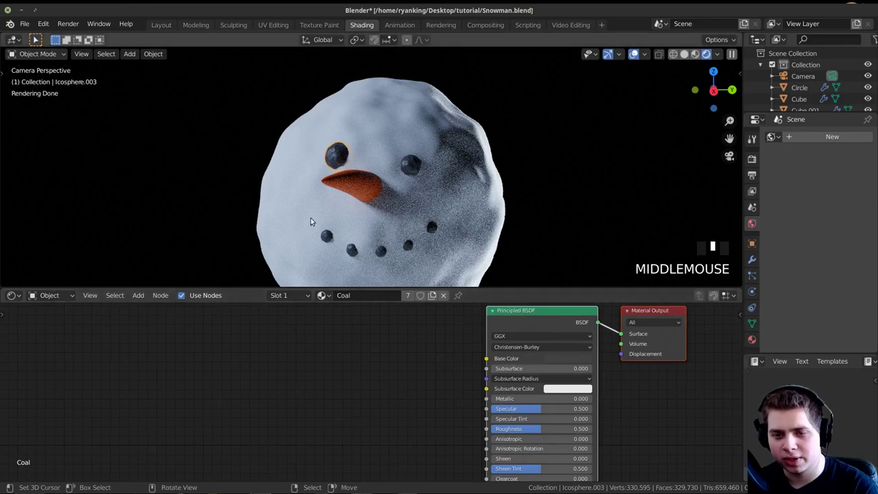
left_click(553, 357)
left_click_drag(623, 270, 623, 292)
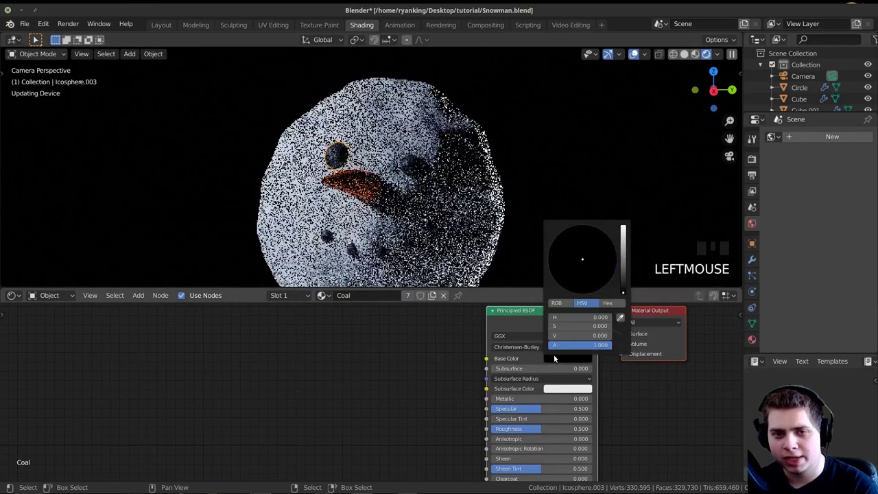
Step: Add a Noise Texture node to the Coal material and place it beside the Principled BSDF, leaving space between them
middle_click_drag(399, 398, 406, 360)
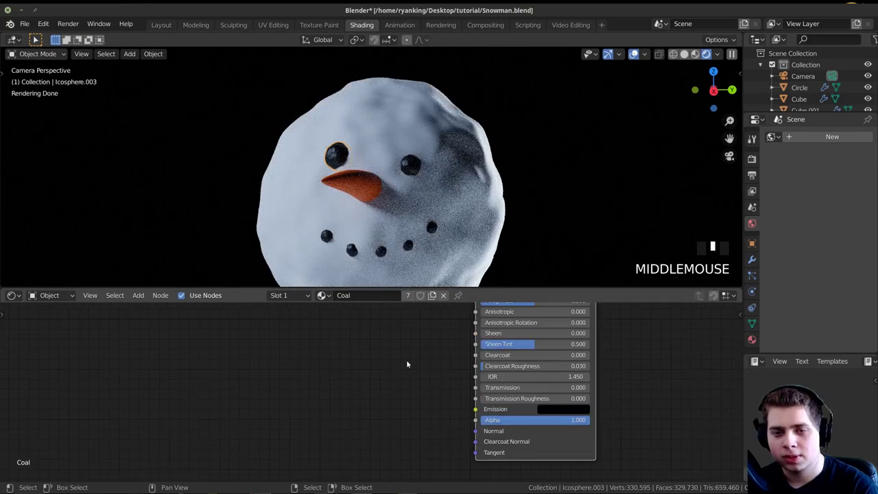
key("shift+a")
left_click(291, 365)
type("no")
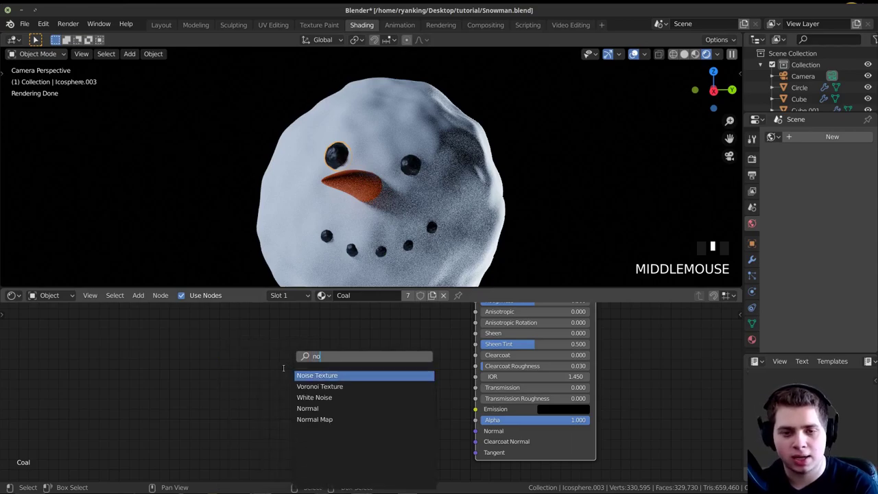
key("Return")
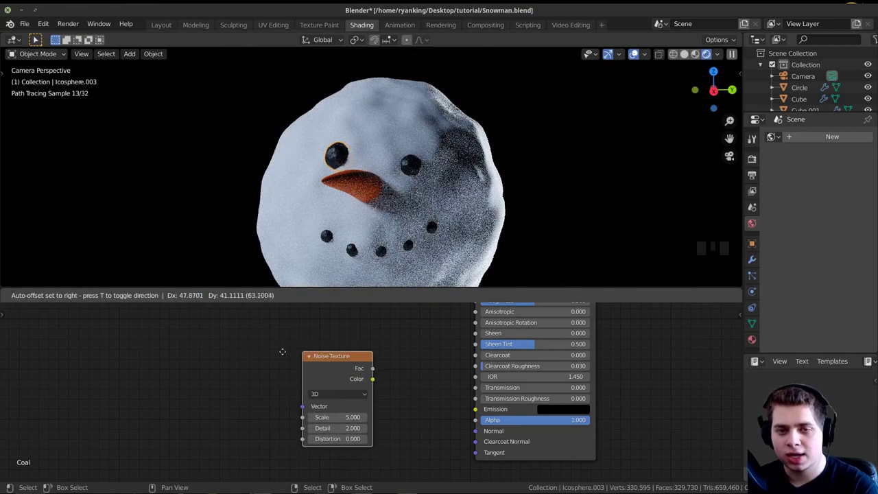
left_click(274, 351)
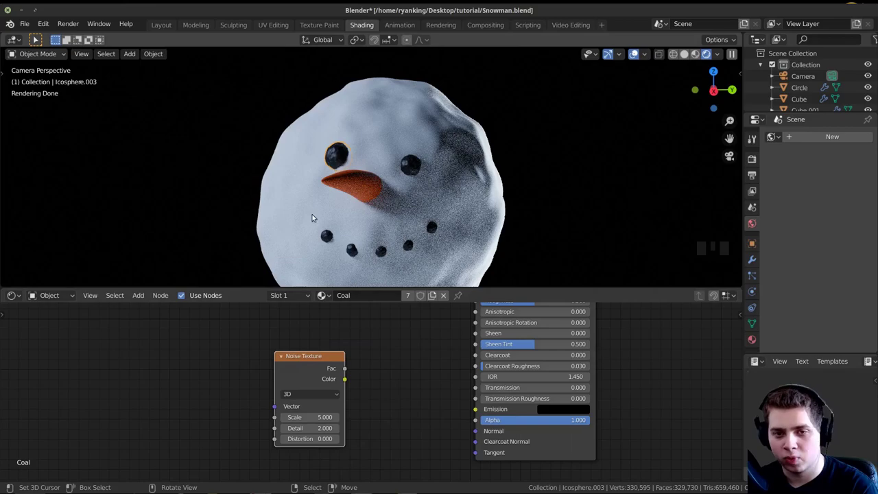
left_click_drag(307, 369, 296, 374)
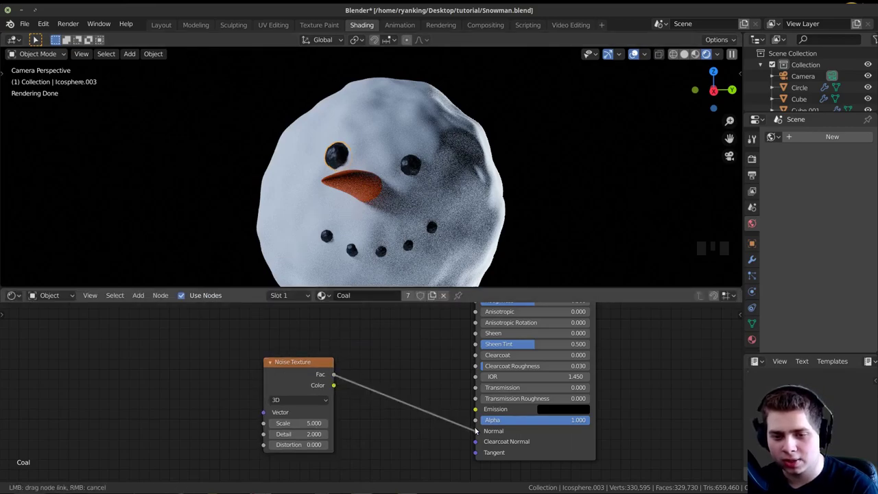
Step: Link the noise Fac output to the Principled BSDF's Normal through a new Bump node, feeding its Height input
left_click_drag(475, 430, 475, 430)
key("shift+a")
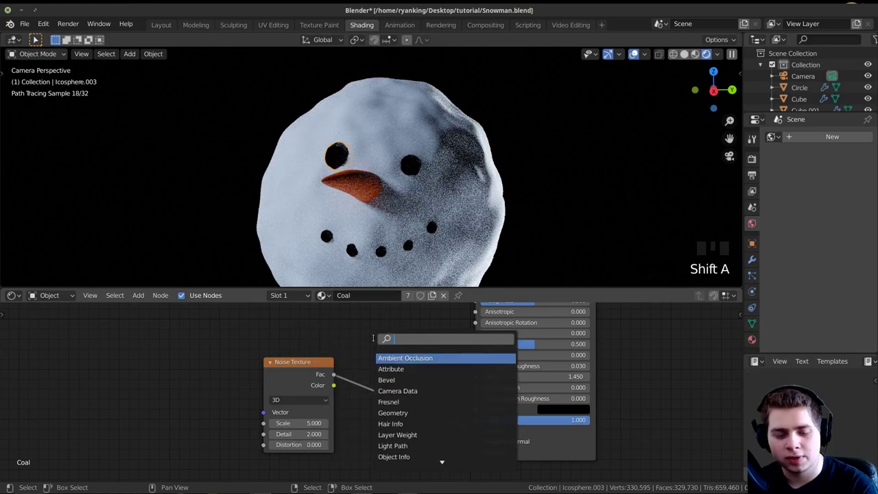
type("bum")
left_click(393, 357)
left_click(414, 461)
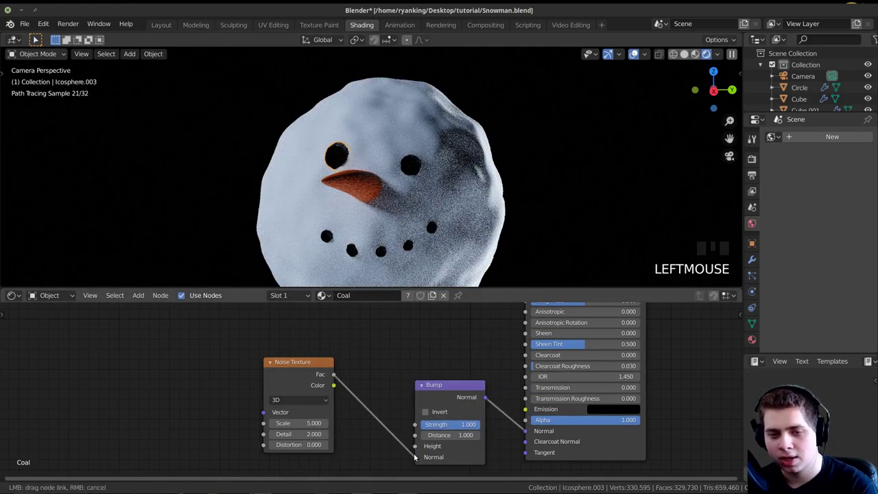
left_click_drag(414, 451, 415, 446)
Step: Raise the Coal material's roughness to 0.635 and open its base color
scroll(279, 176, "up", 4)
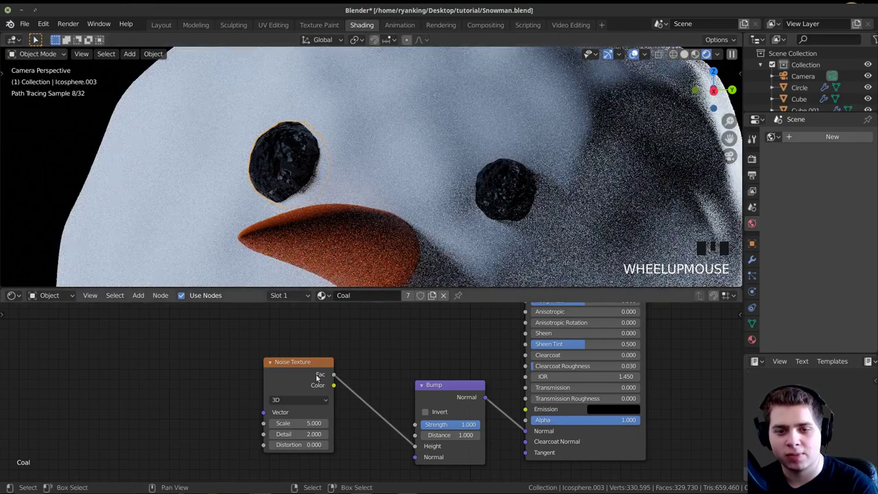
left_click_drag(293, 374, 285, 373)
middle_click_drag(459, 425, 366, 476)
left_click_drag(492, 351, 507, 351)
scroll(495, 356, "down", 2)
middle_click_drag(494, 356, 485, 426)
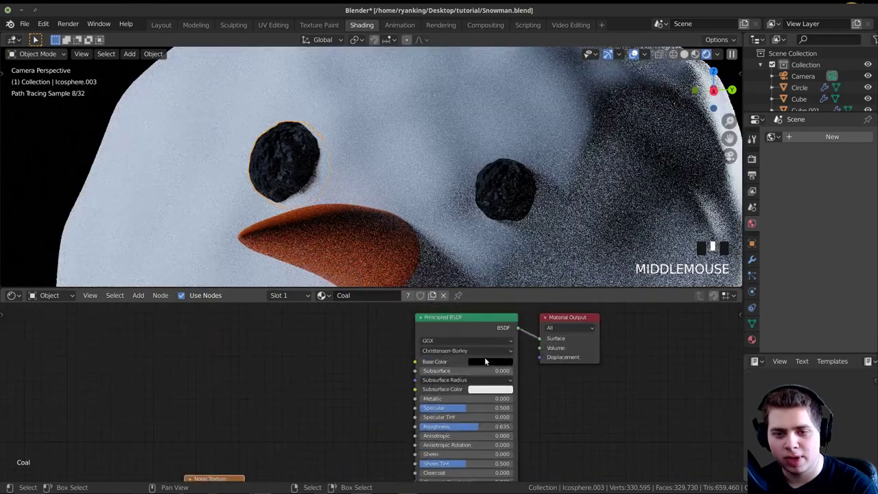
left_click(485, 361)
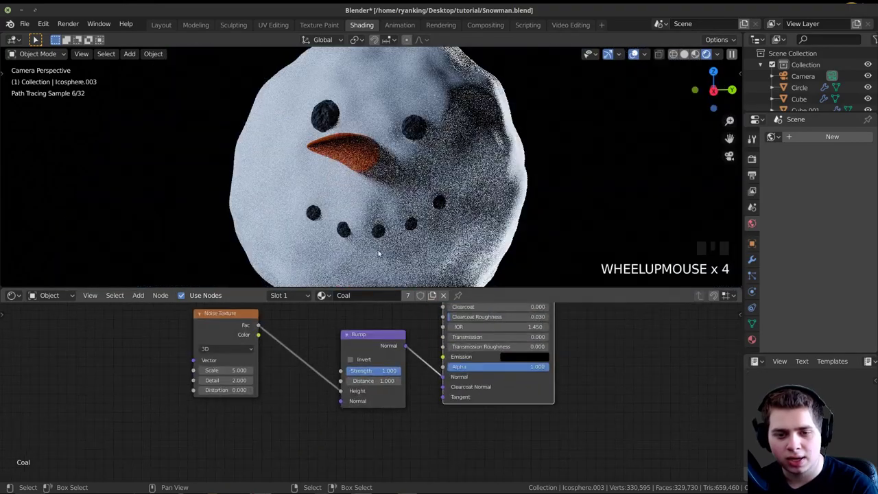
Step: Try a strength of 0.7 on the Coal material's Bump node
scroll(378, 250, "up", 4)
scroll(365, 405, "up", 1)
scroll(365, 407, "up", 3)
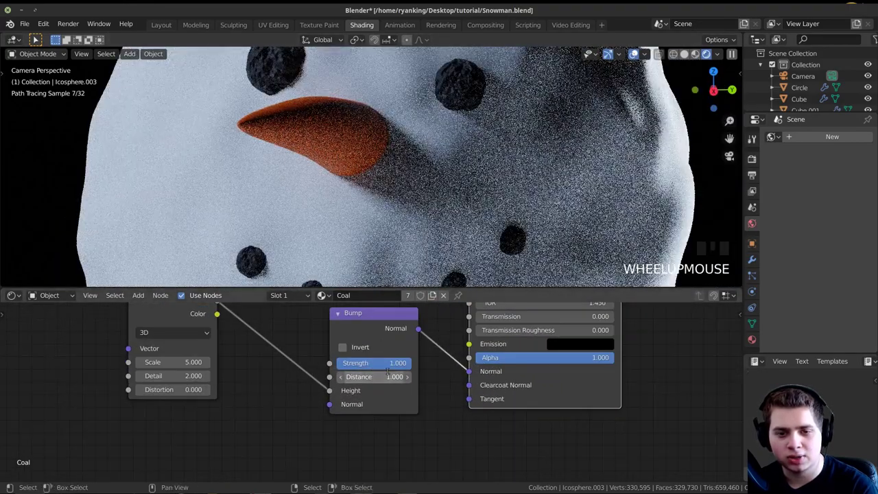
double_click(385, 366)
type(".7")
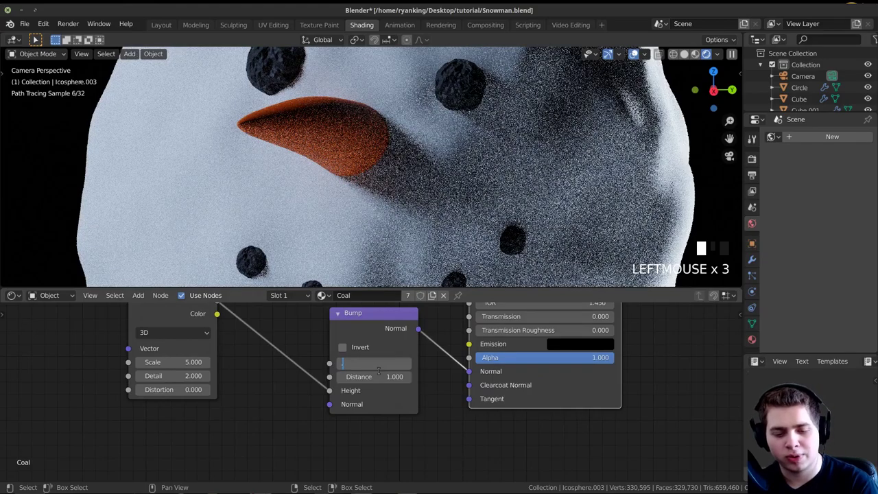
key("Return")
Step: Set the Coal Bump node's strength to 0.5 and save the file
scroll(373, 264, "down", 2)
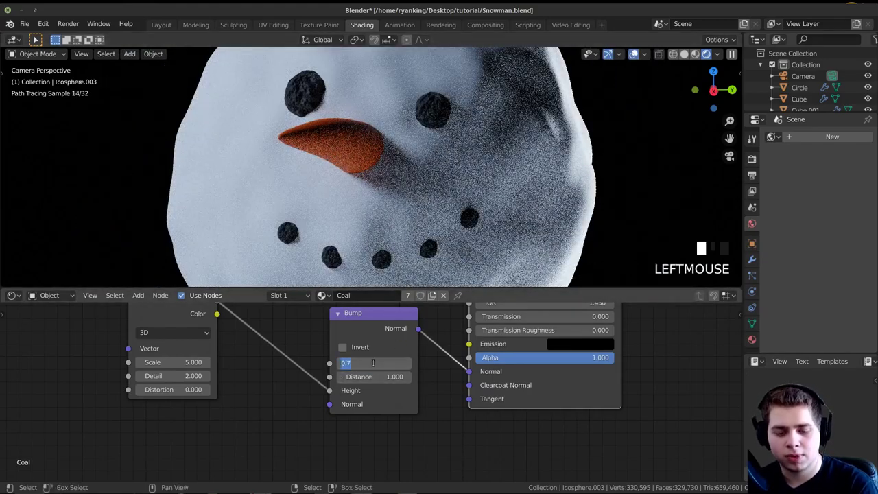
type("0.5")
key("Return")
key("ctrl+s")
Step: Select the snowman's middle ball and rename its material as Snow
middle_click_drag(356, 206, 313, 219, "shift")
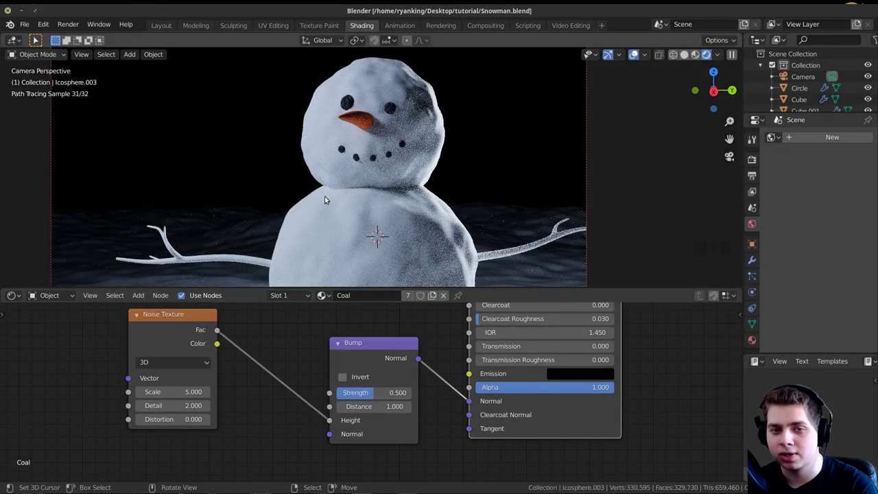
right_click(324, 196)
left_click(381, 296)
double_click(380, 296)
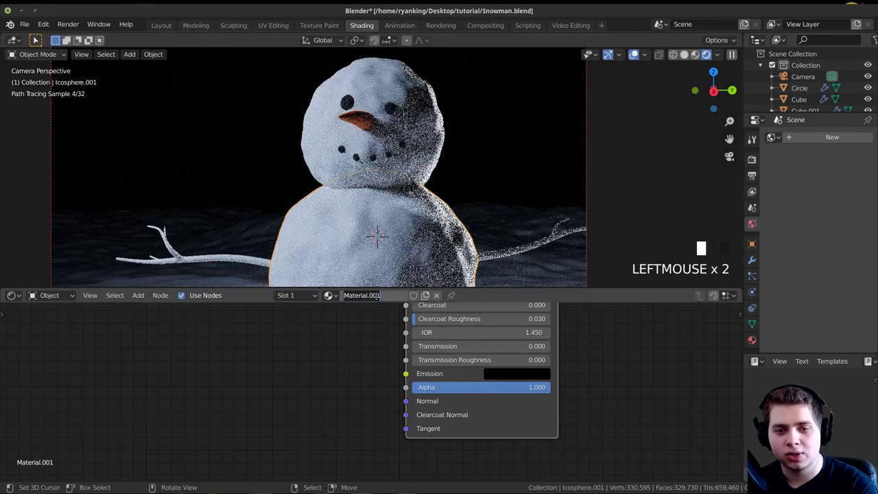
type("Snow")
key("Return")
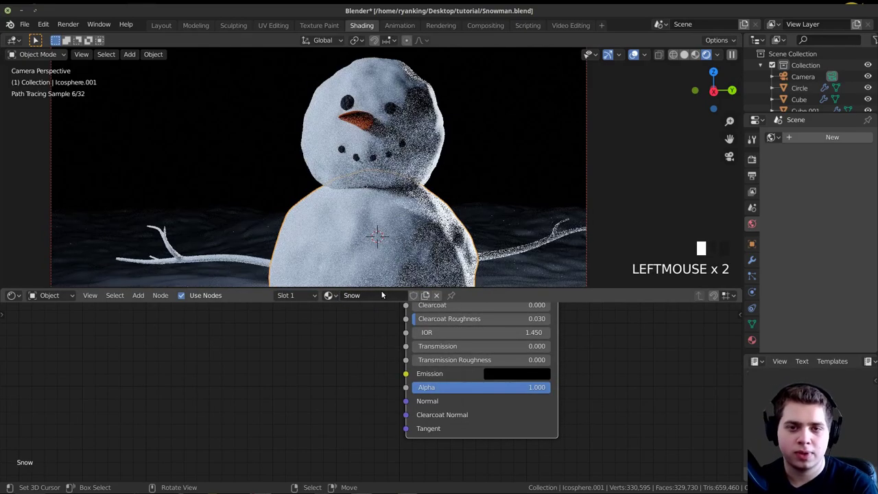
Step: In solid shading, assign the Snow material to the snowman's head, its bottom ball and the ground
key("z")
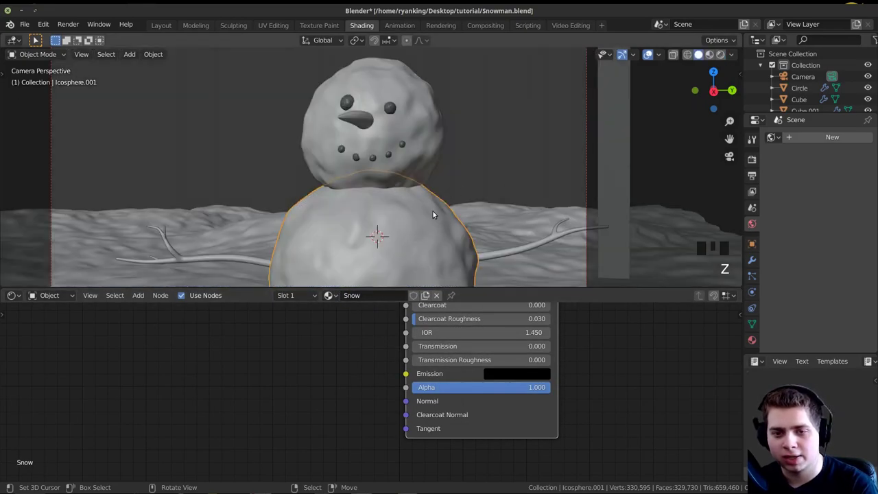
scroll(450, 215, "down", 2)
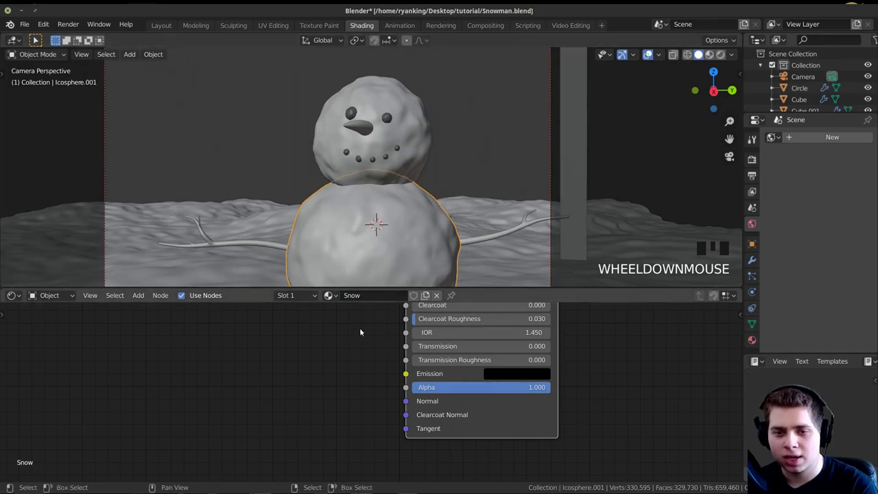
left_click_drag(330, 297, 330, 161)
middle_click_drag(330, 161, 320, 306, "shift")
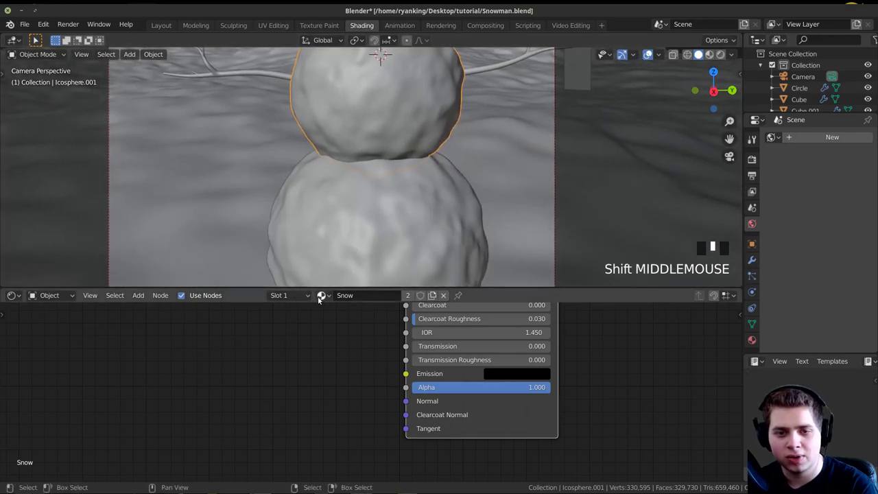
left_click_drag(318, 298, 320, 221)
scroll(325, 151, "down", 3)
middle_click_drag(343, 103, 345, 165, "shift")
left_click(322, 295)
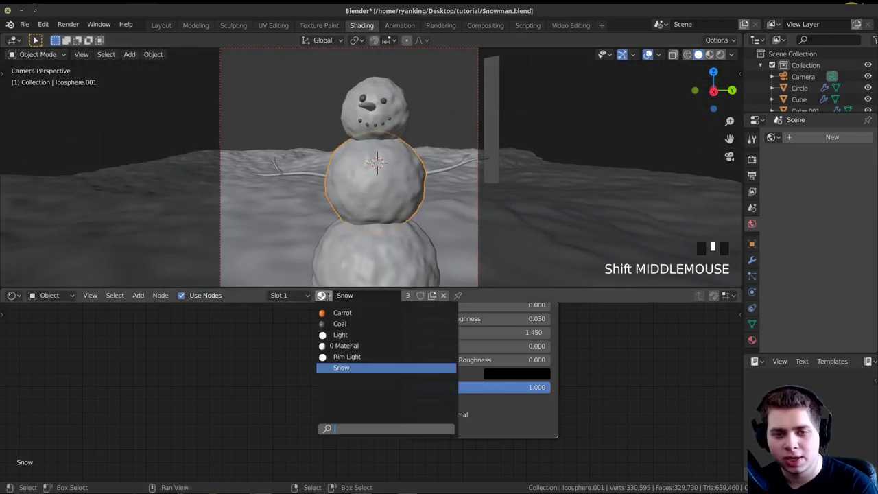
left_click_drag(320, 295, 261, 234)
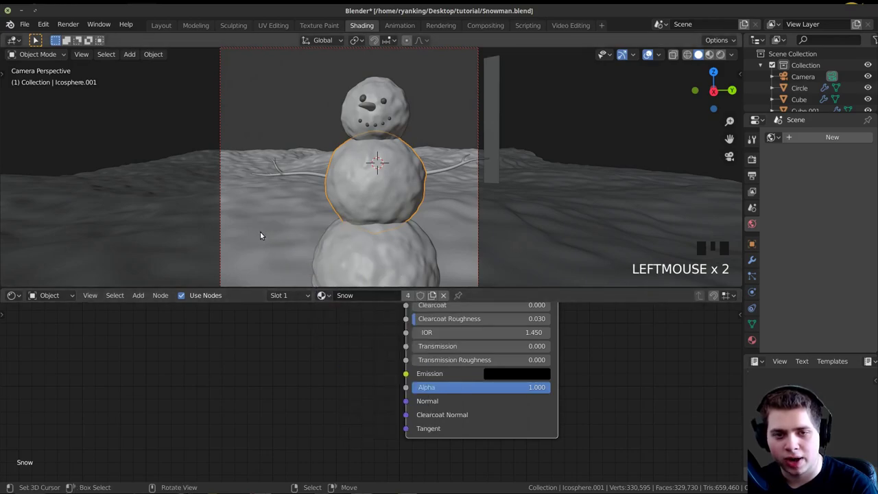
Step: Add a Voronoi Texture node to the Snow material's node tree, beside the Principled BSDF
middle_click_drag(503, 414, 478, 475)
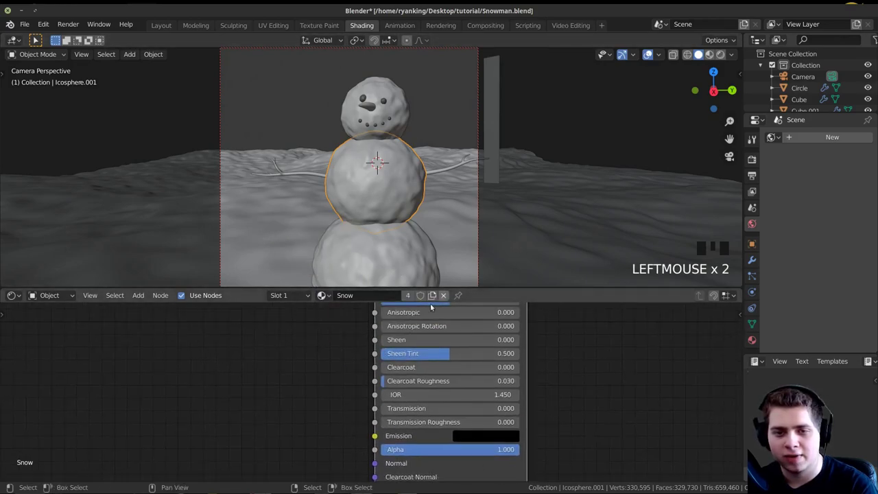
middle_click_drag(391, 323, 328, 352)
middle_click_drag(328, 353, 356, 360)
scroll(356, 360, "up", 1)
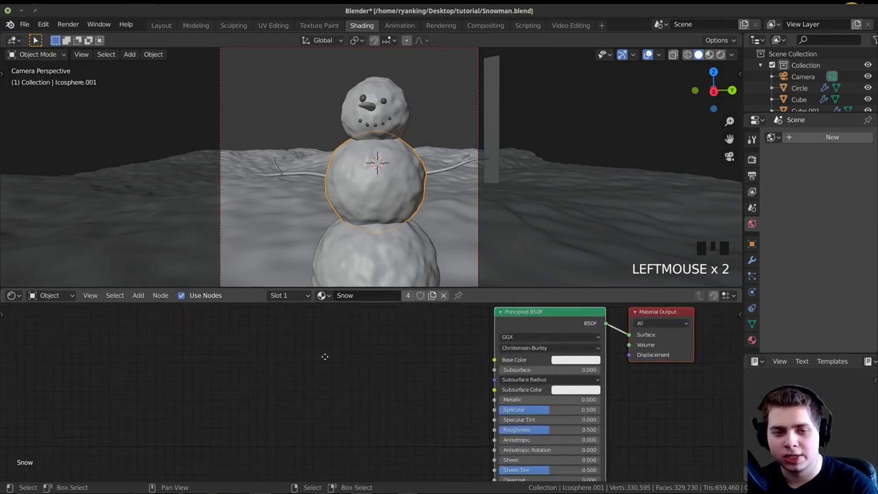
key("shift+a")
left_click(286, 348)
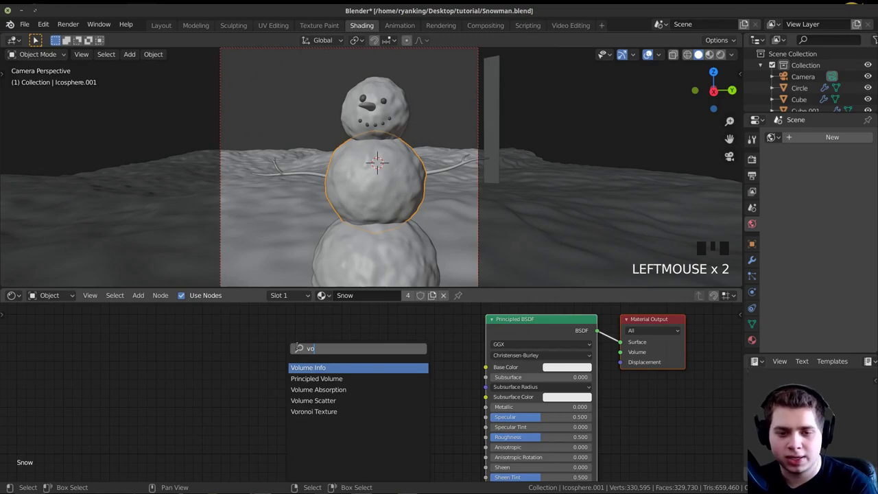
left_click(321, 411)
left_click(328, 372)
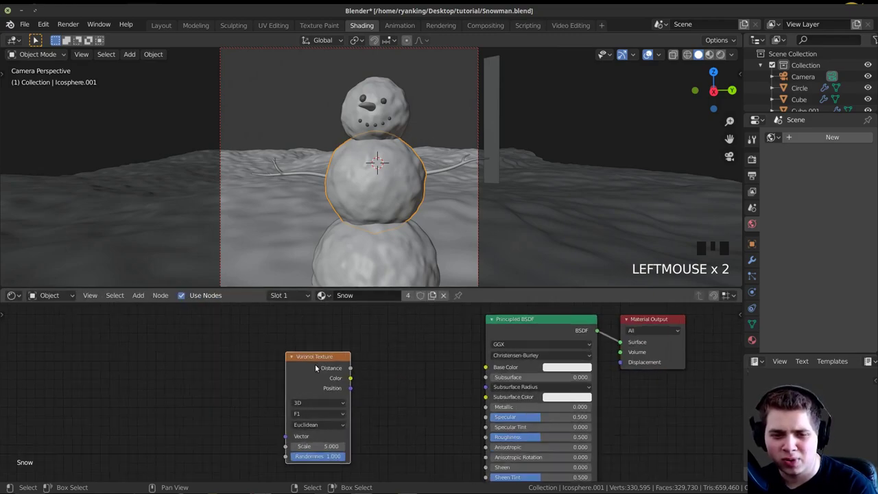
Step: Move the Voronoi Texture node farther from the Principled BSDF to leave room for nodes between them
scroll(316, 368, "up", 6)
middle_click_drag(325, 365, 374, 389)
scroll(342, 377, "down", 8)
left_click_drag(330, 377, 262, 345)
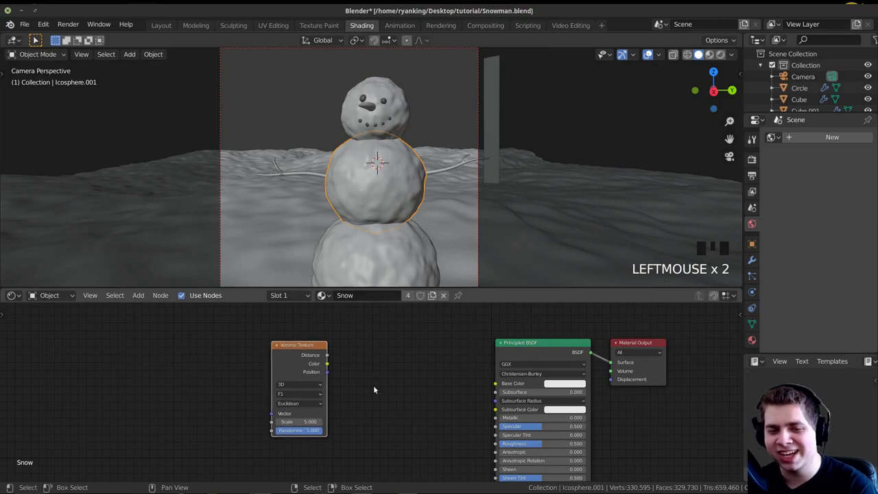
middle_click_drag(374, 386, 377, 387)
mouse_move(291, 362)
left_mouse_down()
mouse_move(270, 355)
mouse_move(280, 360)
left_mouse_up()
scroll(292, 354, "up", 2)
scroll(292, 354, "down", 1)
middle_click_drag(317, 397, 325, 394)
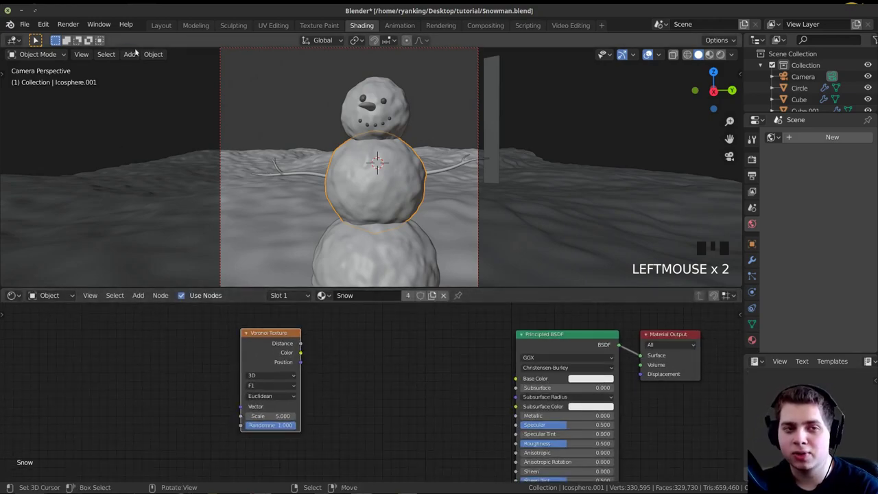
Step: Find the Node Wrangler add-on in the preferences, check that it is enabled and expand its details
left_click(44, 24)
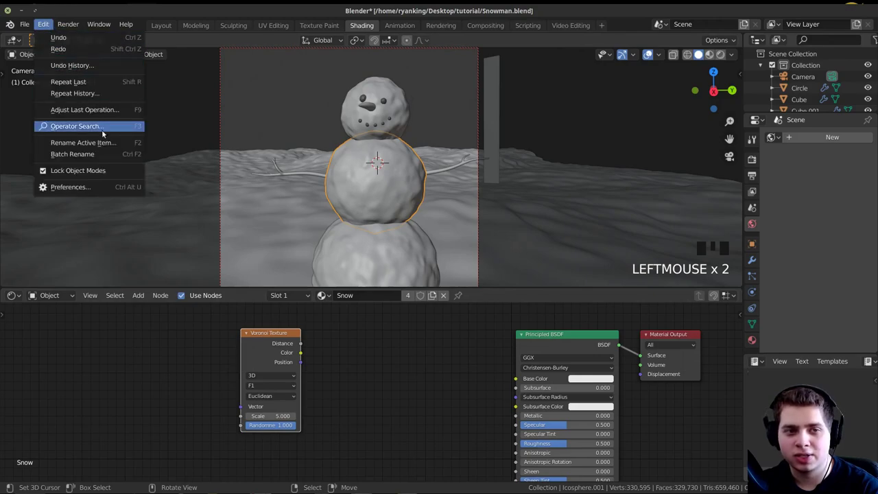
left_click(103, 186)
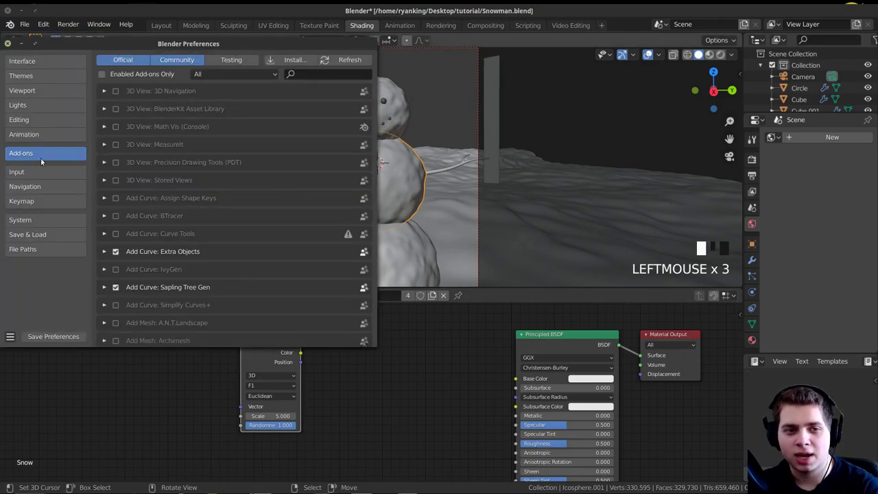
type("node")
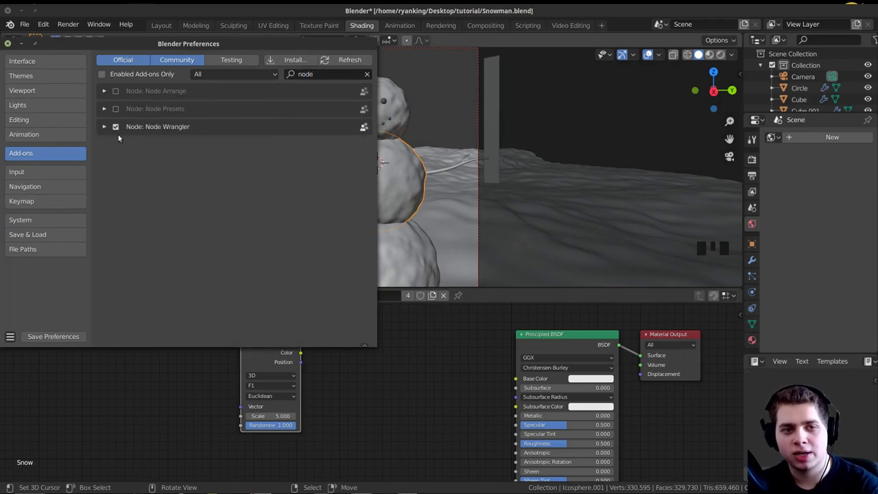
left_click(104, 127)
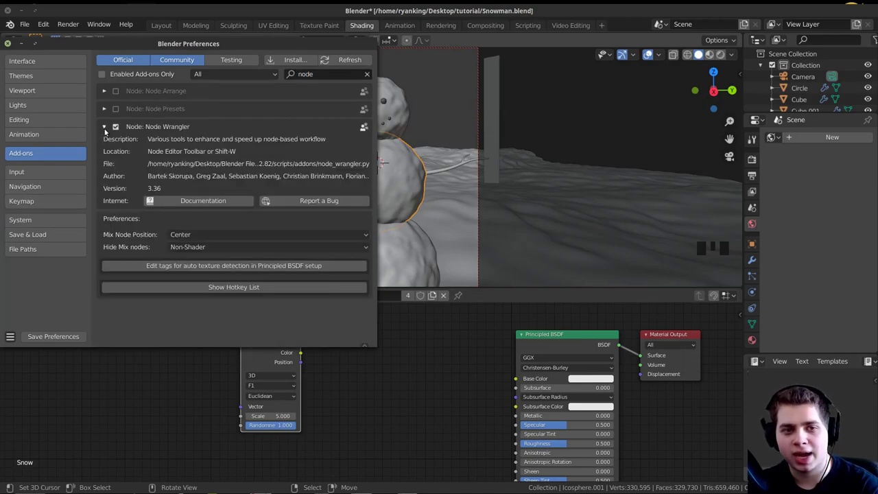
left_click(8, 44)
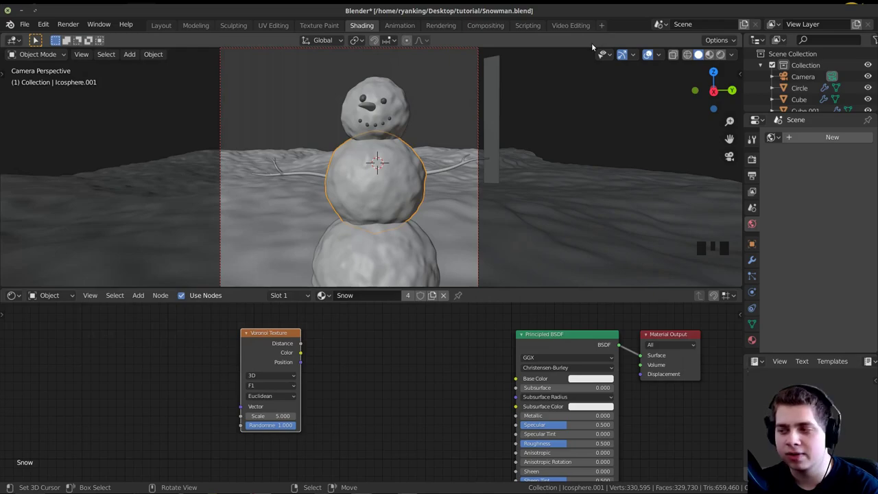
Step: Switch the viewport to rendered shading and add Mapping and Texture Coordinate nodes feeding the Voronoi Texture node
scroll(397, 379, "down", 3)
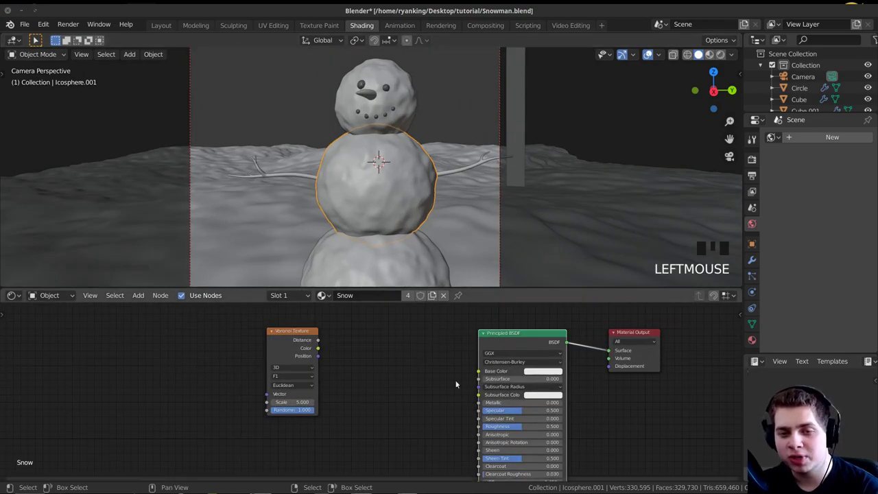
middle_click_drag(403, 327, 361, 345)
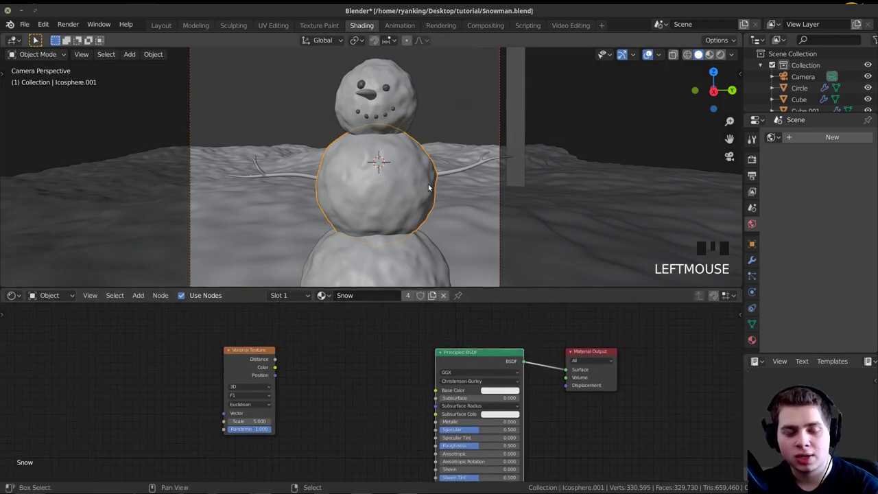
middle_click_drag(428, 187, 422, 189, "shift")
key("z")
mouse_move(317, 388)
middle_mouse_down()
mouse_move(305, 354)
mouse_move(303, 371)
middle_mouse_up()
left_click_drag(255, 328, 277, 333)
middle_click_drag(219, 333, 322, 344)
scroll(394, 350, "up", 1)
middle_click_drag(469, 362, 481, 369)
key("ctrl+t")
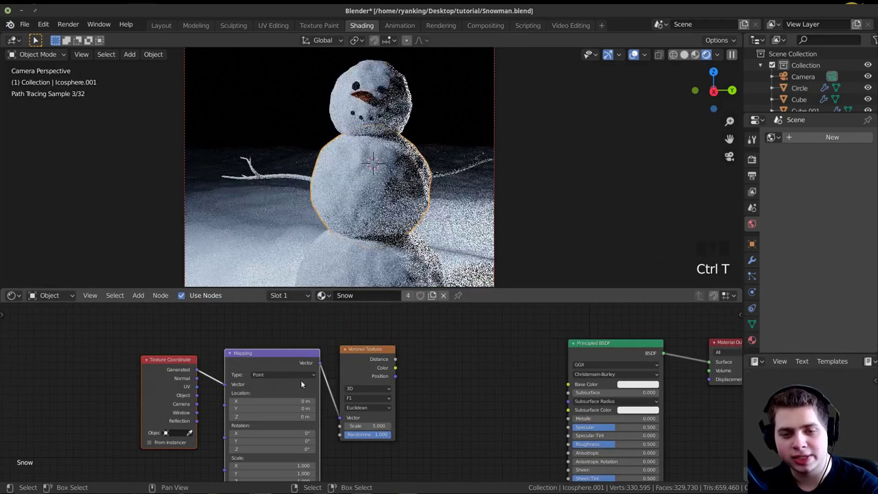
middle_click_drag(376, 388, 421, 382)
key("a")
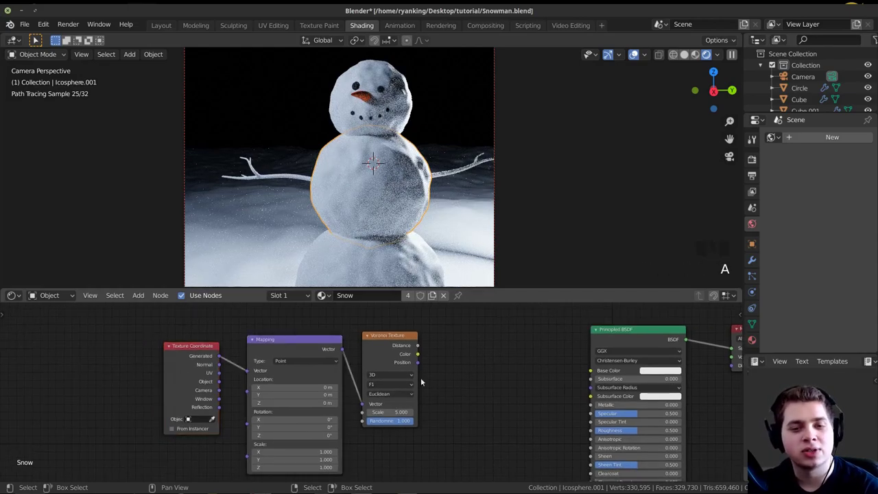
Step: Space out the Texture Coordinate and Mapping nodes and link the Object coordinates to the Mapping node's Vector input
left_click_drag(166, 358, 141, 358)
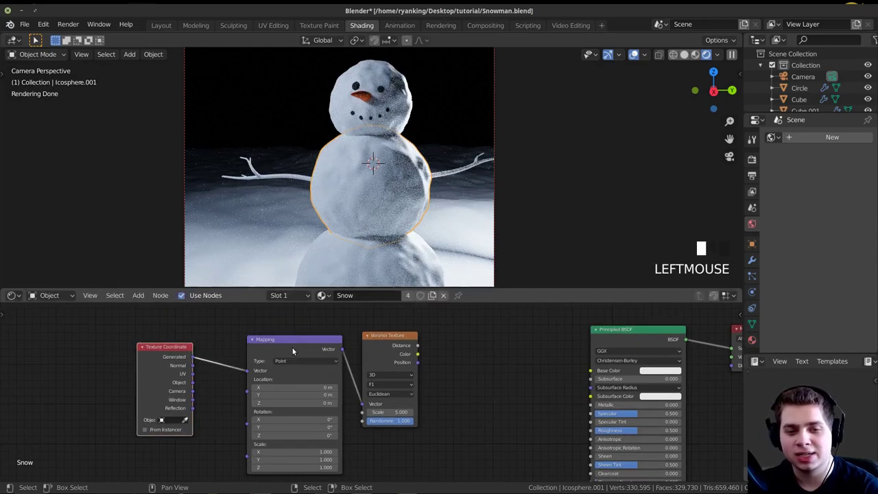
left_click_drag(292, 351, 279, 350)
middle_click_drag(114, 424, 118, 423)
scroll(143, 417, "up", 1)
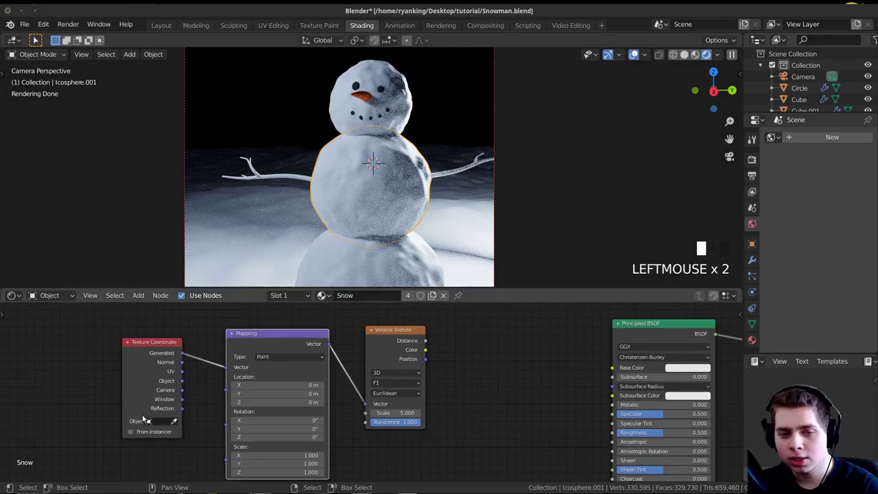
left_click_drag(181, 390, 194, 380)
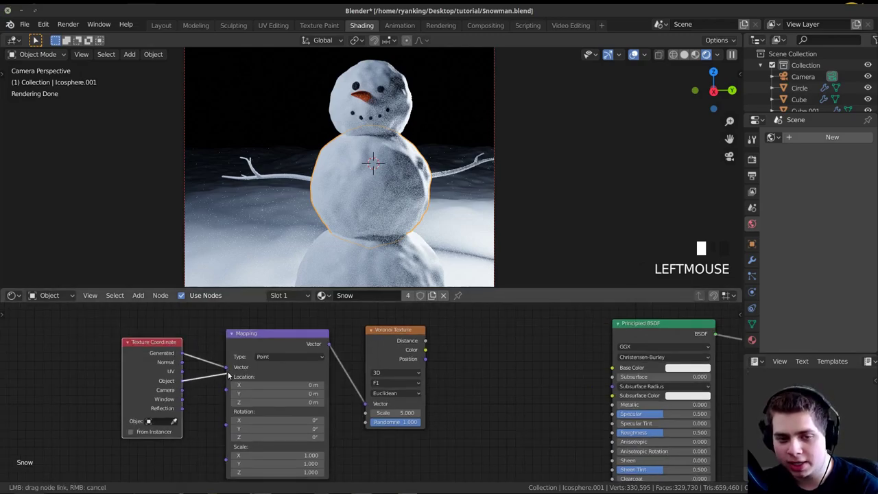
middle_click_drag(434, 339, 318, 346)
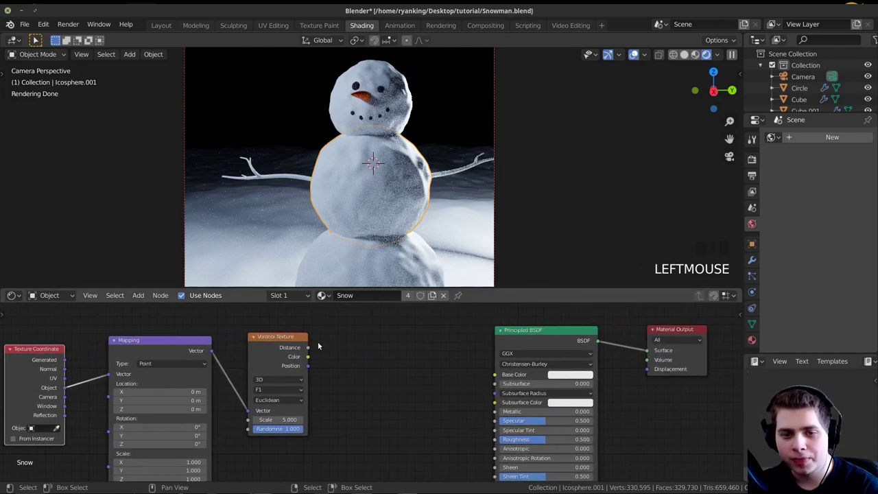
Step: Preview the Mapping node's output and the Voronoi Texture's Distance output on the snow through a viewer
left_click(279, 349, "ctrl+shift")
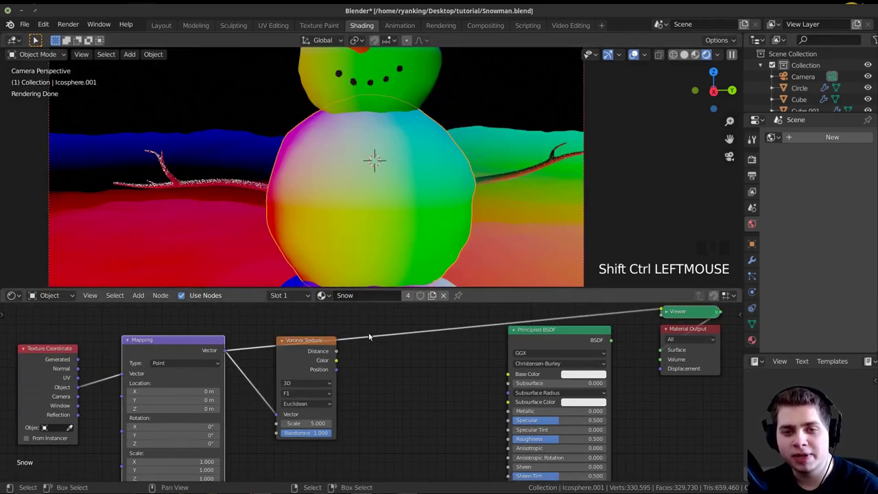
scroll(365, 339, "up", 1)
middle_click_drag(340, 358, 332, 363)
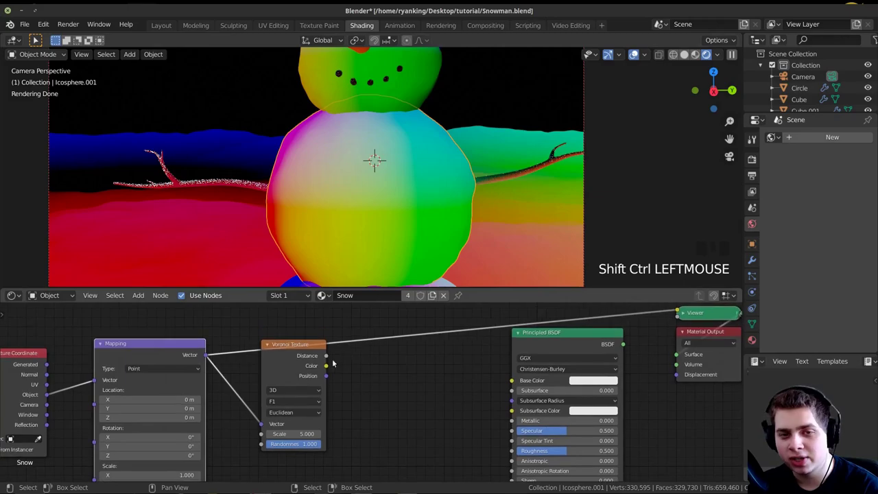
left_click(287, 353, "ctrl+shift")
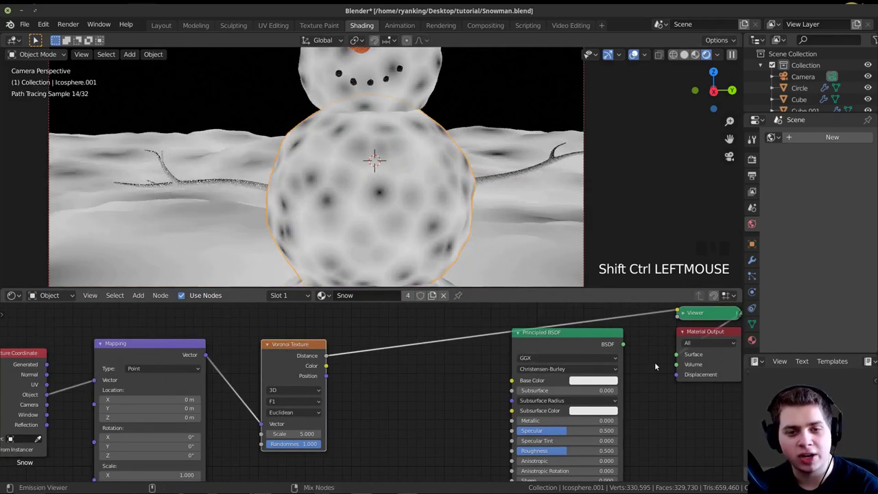
Step: Set the Mapping node's X, Y and Z scale to 3
scroll(385, 392, "down", 2)
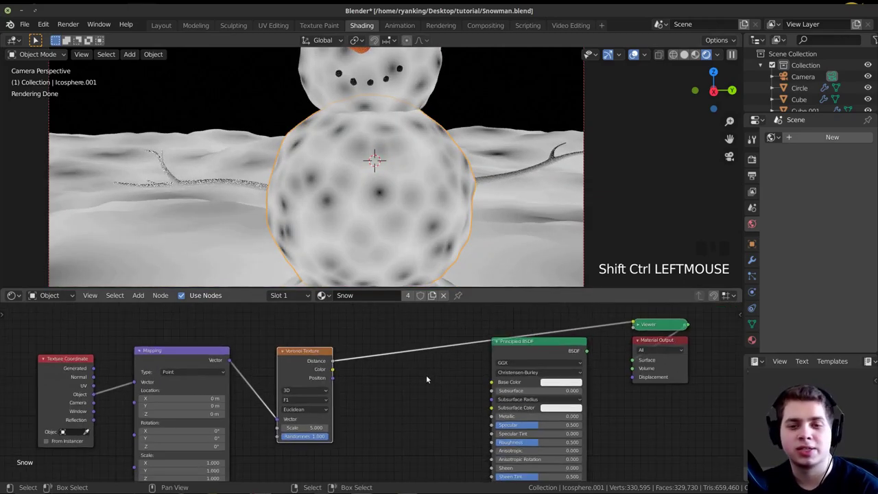
middle_click_drag(426, 375, 442, 371)
scroll(366, 381, "up", 1)
scroll(365, 385, "up", 1)
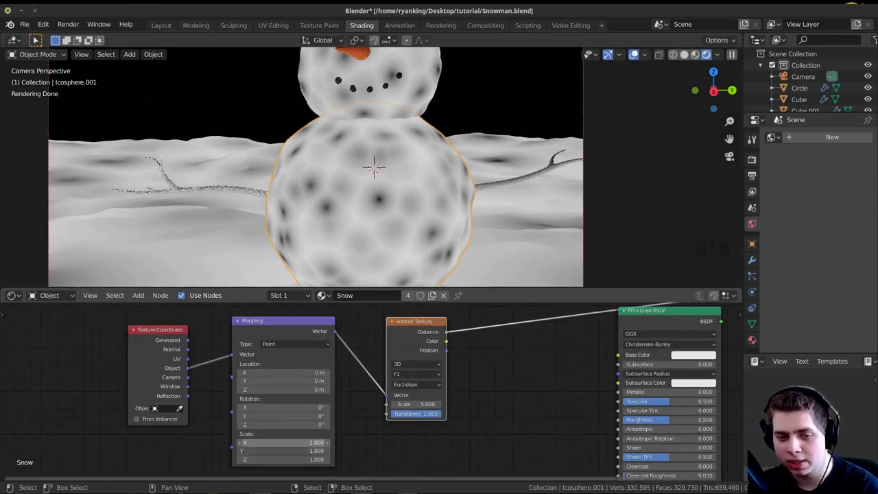
left_click_drag(281, 437, 286, 474)
left_click(286, 455)
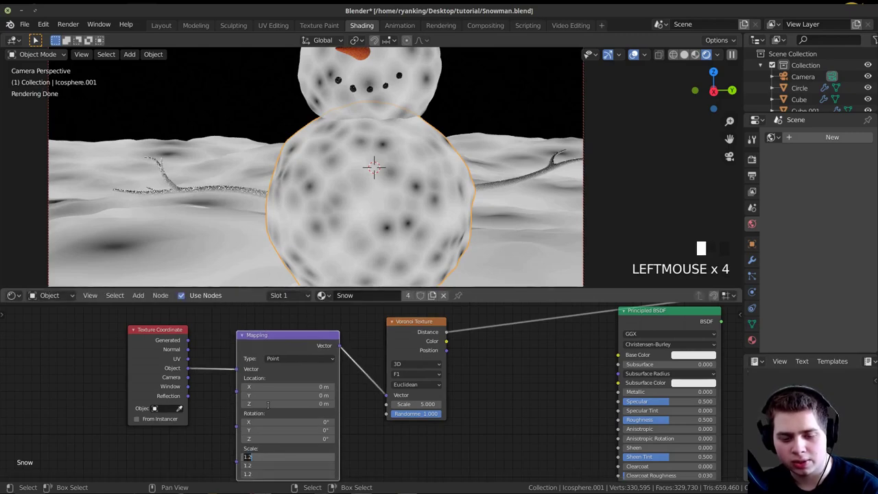
key("Return")
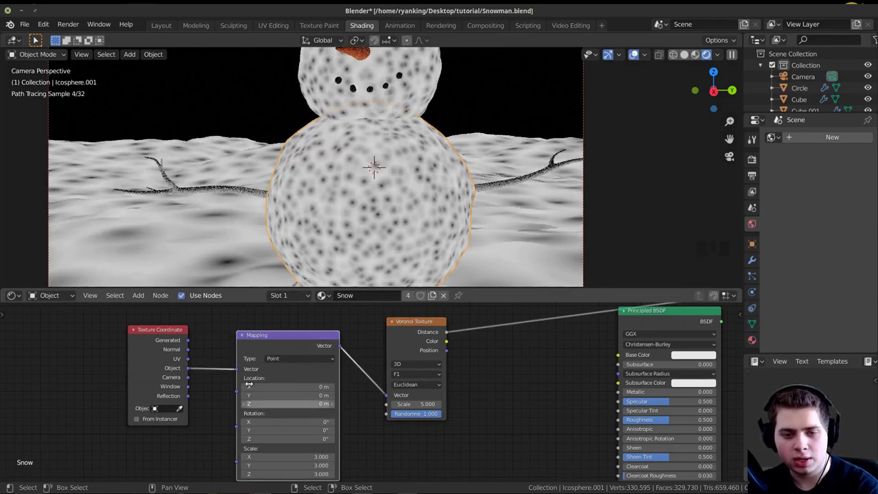
Step: Duplicate the Voronoi Texture node and place the copy directly below the original
middle_click_drag(249, 384, 235, 374)
scroll(338, 196, "down", 1)
middle_click_drag(319, 349, 299, 349)
scroll(302, 348, "down", 1)
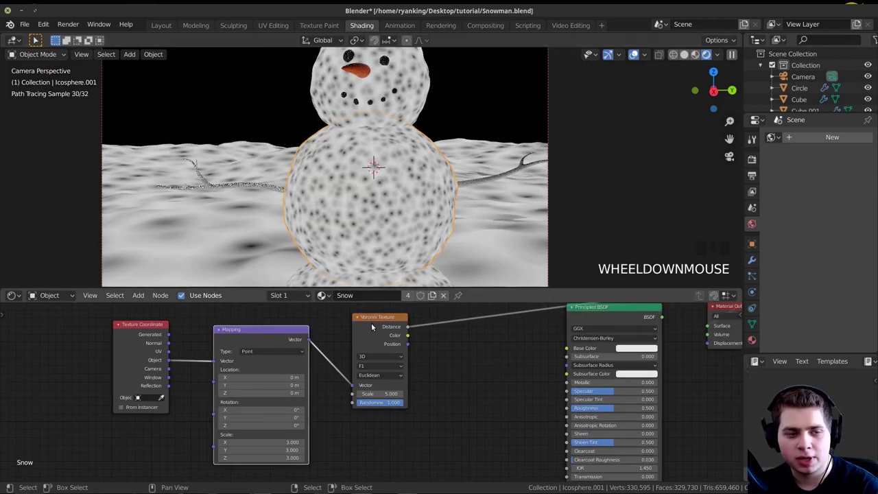
left_click(377, 327)
scroll(356, 331, "up", 1)
middle_click_drag(388, 328, 338, 322)
scroll(338, 329, "down", 3)
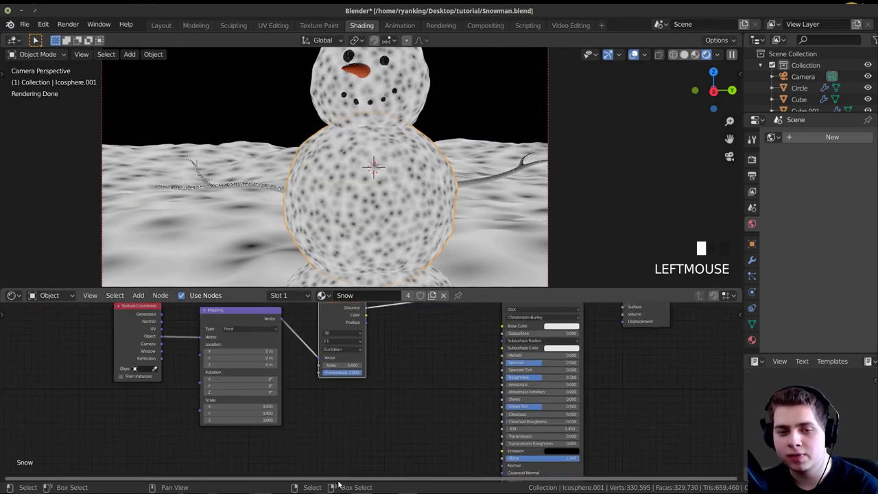
scroll(353, 336, "up", 2)
key("shift+d")
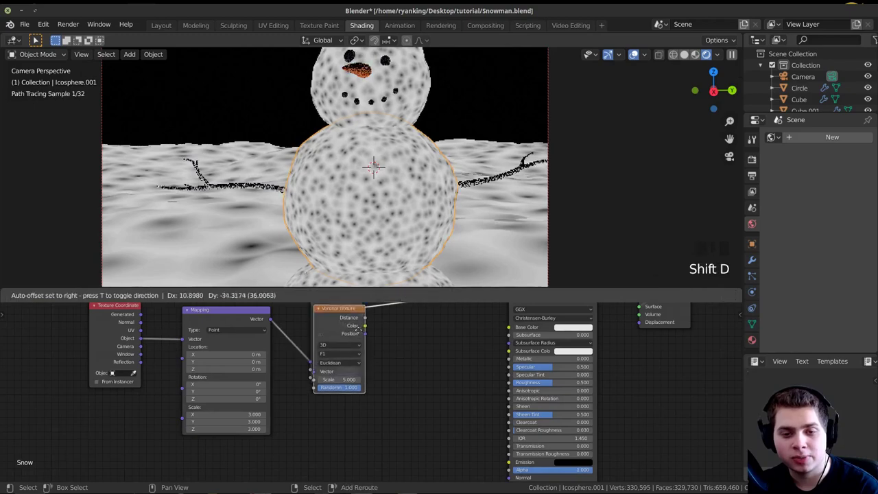
left_click(353, 415)
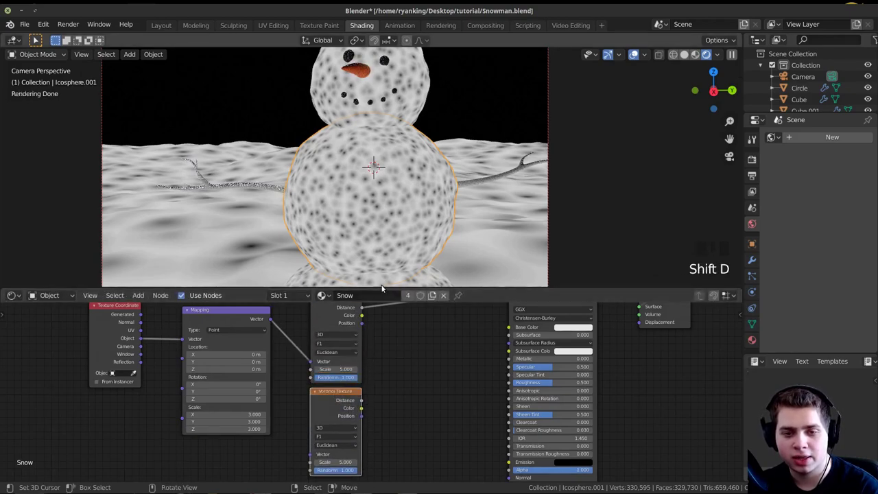
Step: Enlarge the node editor area and add a MixRGB node between the Voronoi Textures and the Principled BSDF
left_click_drag(382, 288, 382, 212)
scroll(406, 303, "up", 4)
key("shift+a")
left_click(405, 303)
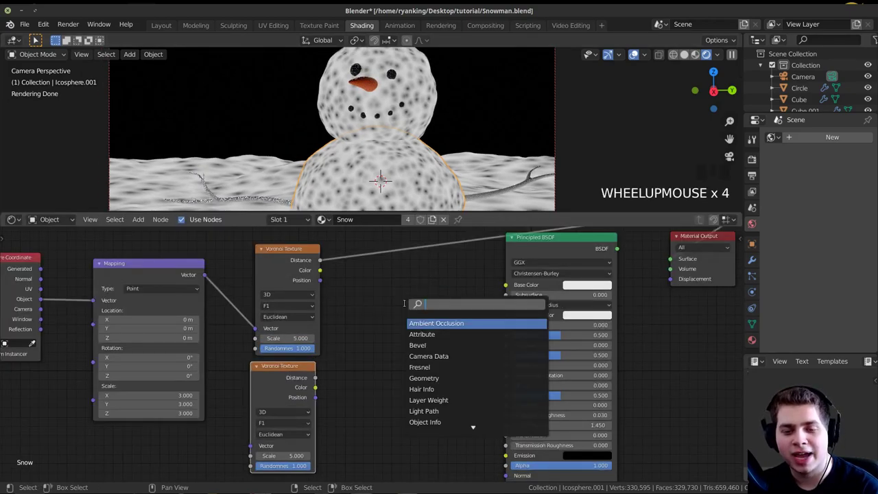
type("mi")
key("Down")
key("Down")
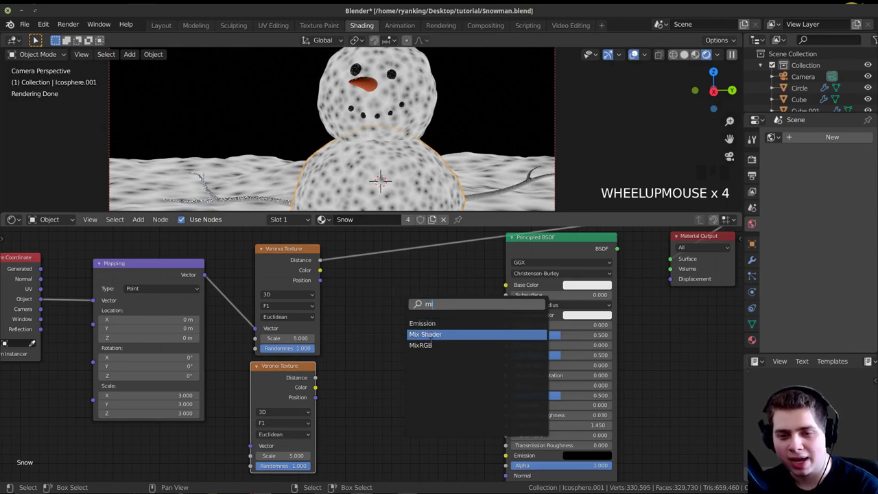
key("Return")
left_click(332, 267)
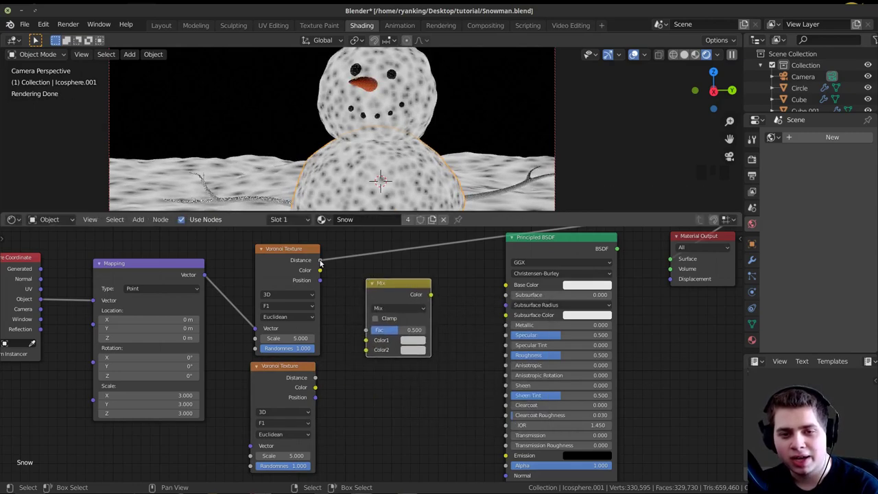
Step: Link the upper Voronoi's Distance to the Mix node's Color1 and the lower Voronoi's Distance to Color2, aligning both textures
left_click_drag(320, 261, 346, 316)
left_click_drag(367, 345, 366, 340)
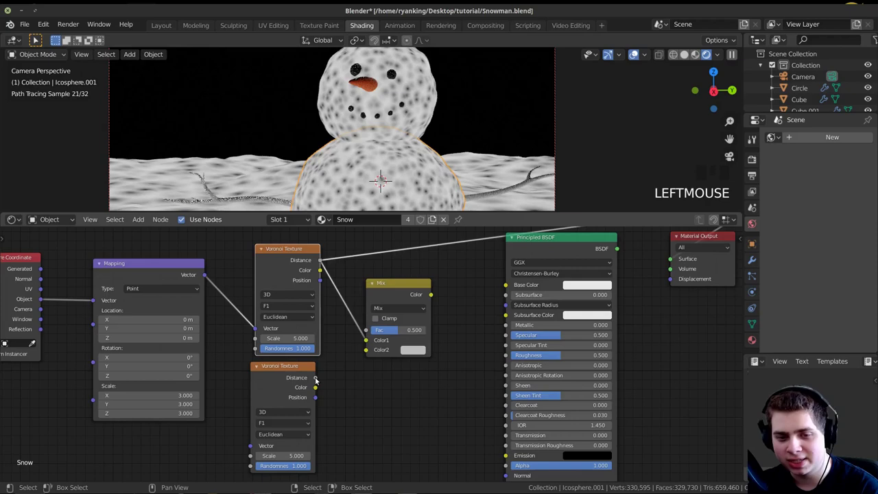
left_click_drag(315, 378, 362, 363)
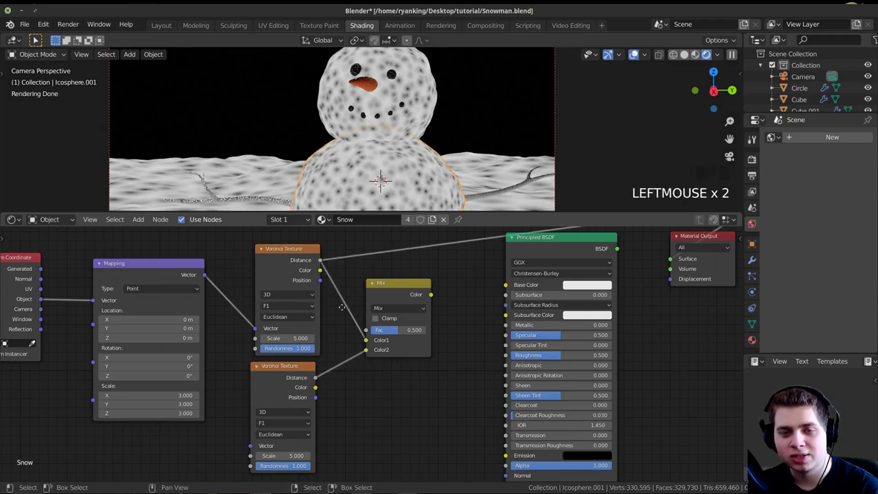
middle_click_drag(341, 307, 344, 305)
left_click_drag(287, 270, 282, 269)
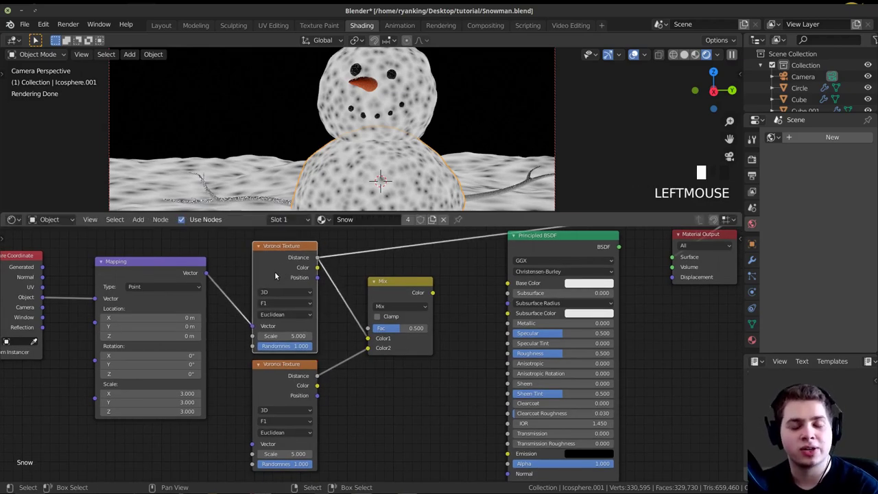
Step: Set the lower Voronoi Texture's feature output to F2
scroll(277, 373, "up", 3)
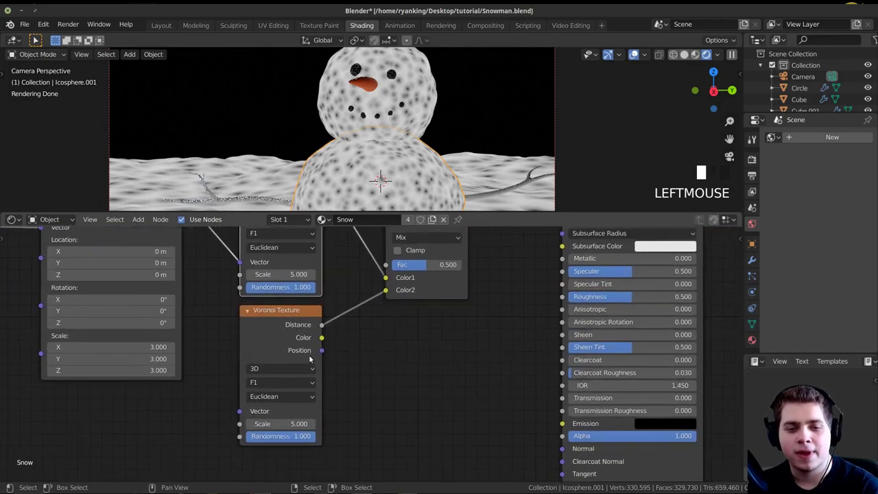
left_click(272, 385)
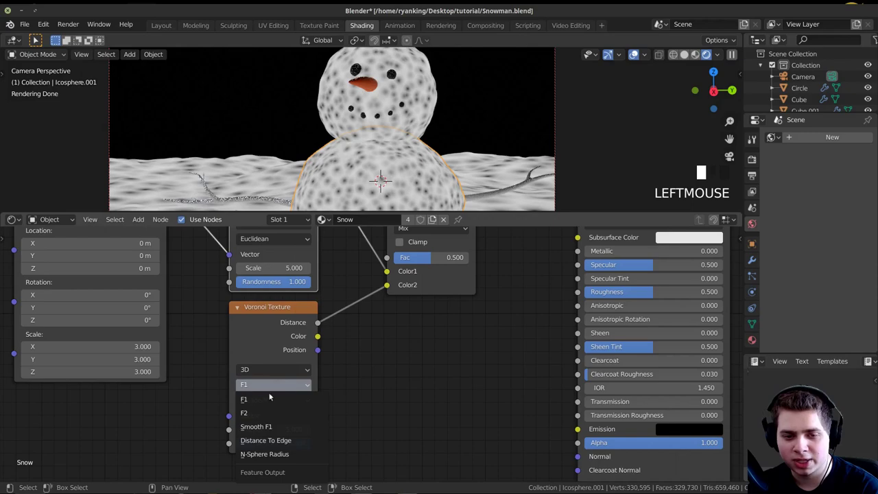
left_click(267, 413)
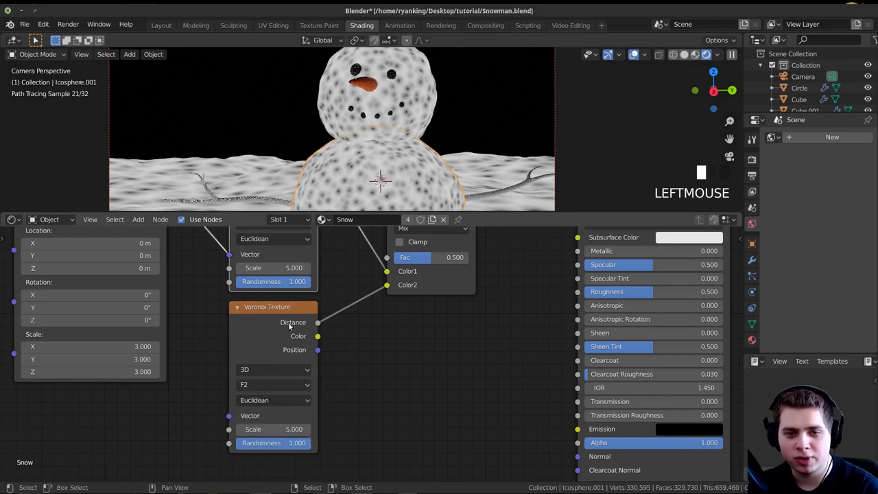
Step: Preview the lower Voronoi Texture's Distance output and examine its pattern up close on the snowman's middle ball
scroll(295, 334, "up", 1)
middle_click_drag(295, 334, 290, 347)
left_click(265, 346, "ctrl+shift")
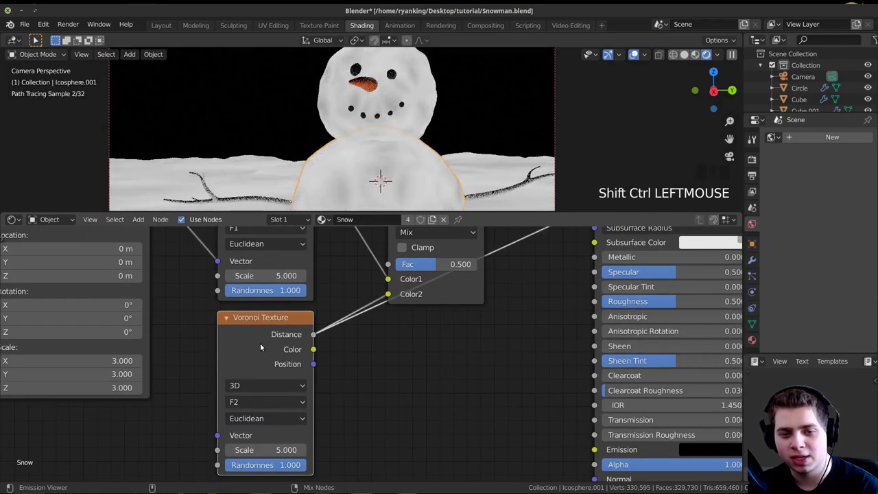
middle_click_drag(363, 168, 348, 121, "shift")
scroll(341, 146, "up", 2)
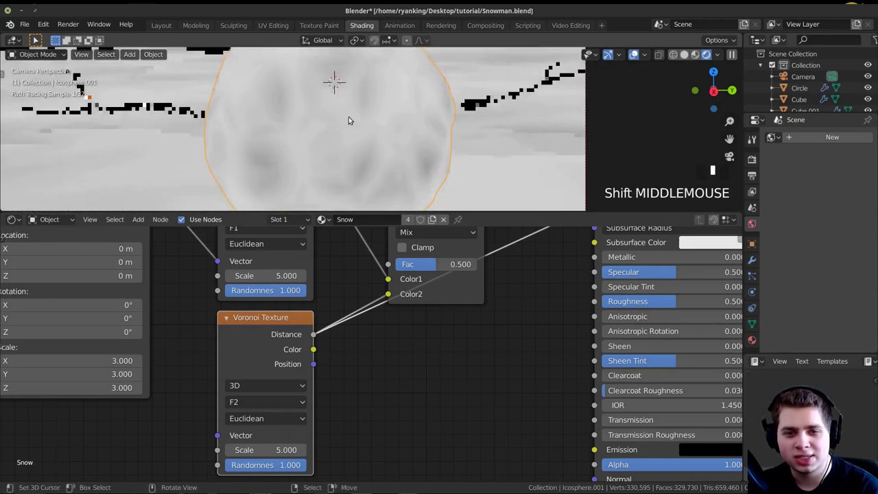
Step: Link the Mapping node's Vector output to the lower Voronoi Texture's Vector input
middle_click_drag(386, 178, 382, 165, "shift")
middle_click_drag(231, 134, 357, 122, "shift")
key("KP_0")
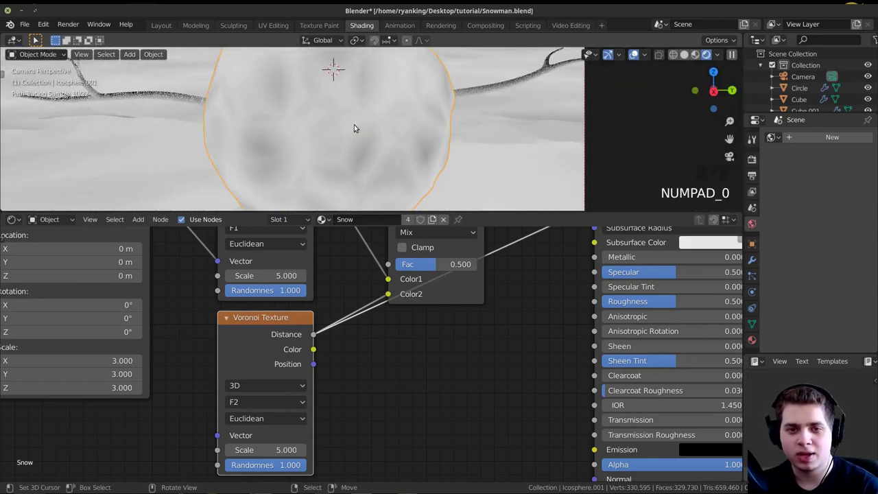
scroll(251, 418, "down", 3)
middle_click_drag(240, 399, 289, 400)
scroll(289, 400, "down", 2)
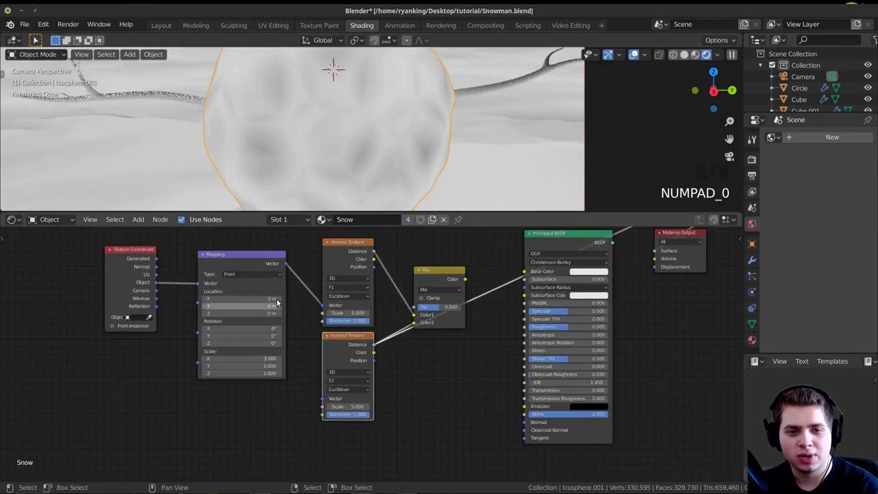
left_click_drag(284, 266, 322, 399)
scroll(411, 254, "up", 2)
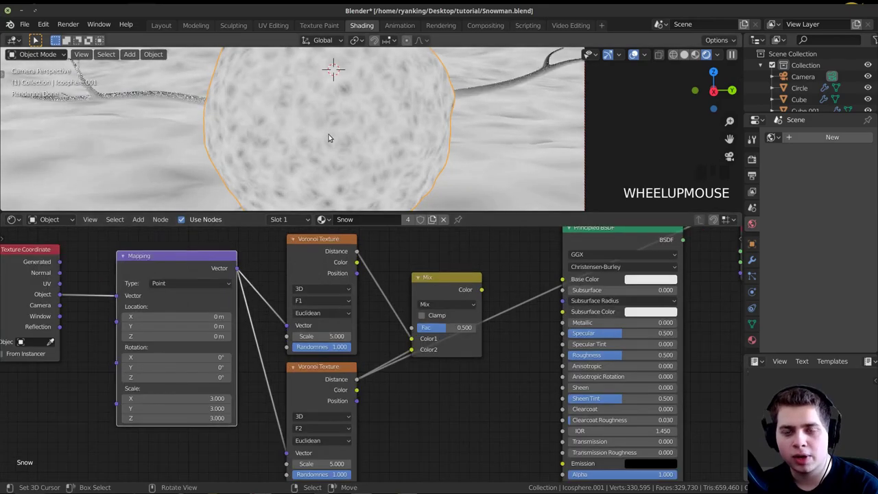
Step: Set the lower Voronoi Texture's scale to 15.2, checking the pattern on the snowman's middle ball
scroll(329, 138, "up", 2, "shift")
scroll(331, 140, "up", 2)
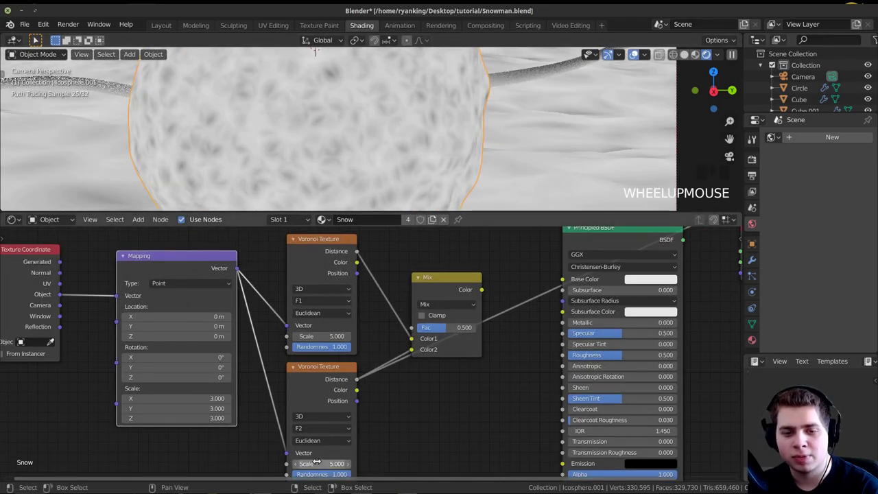
left_click_drag(322, 464, 445, 464)
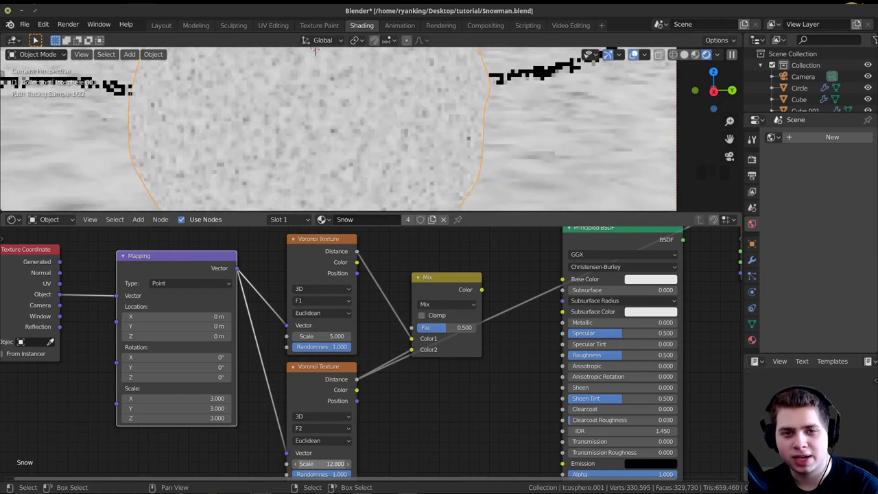
scroll(331, 146, "down", 5)
middle_click_drag(332, 146, 328, 179, "shift")
scroll(329, 179, "down", 1)
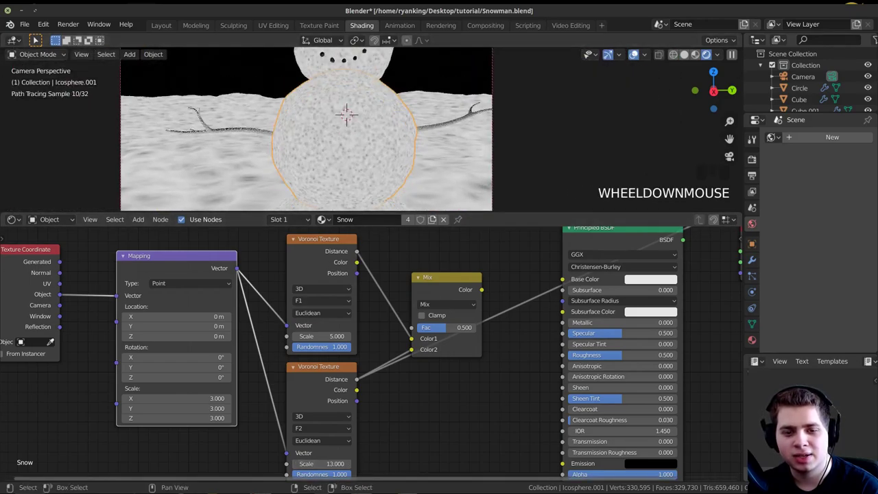
middle_click_drag(315, 464, 319, 435)
left_click_drag(319, 436, 353, 436)
Step: Preview the upper Voronoi Texture's Distance output and set its scale to 26.6
scroll(316, 371, "up", 4)
middle_click_drag(316, 371, 316, 439)
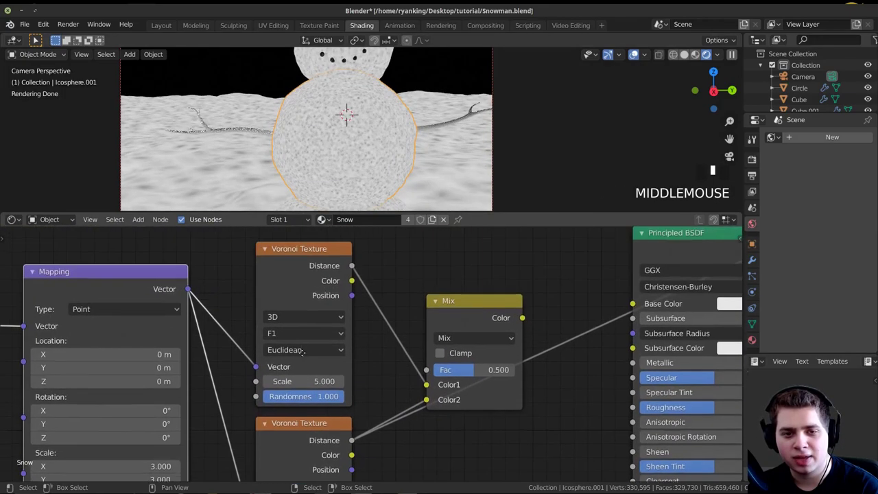
left_click(305, 278, "ctrl+shift")
scroll(336, 137, "up", 2)
left_click_drag(305, 380, 389, 380)
middle_click_drag(404, 338, 239, 366)
scroll(237, 372, "down", 1)
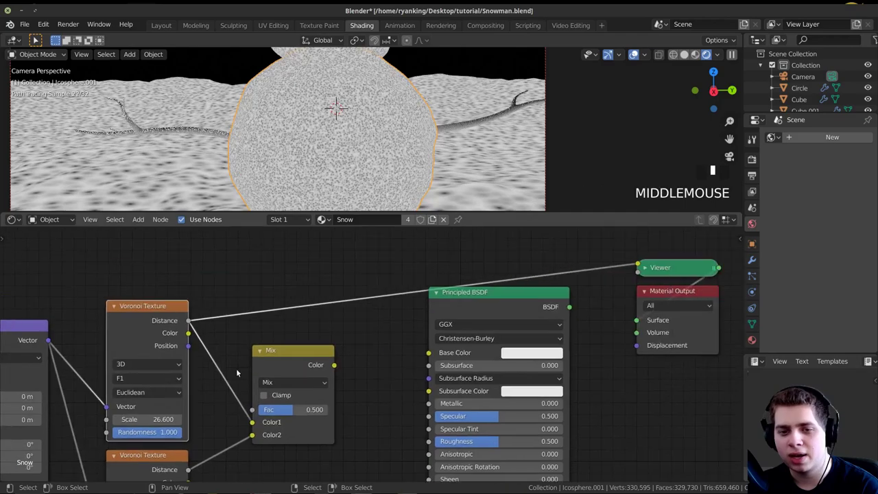
Step: Preview the Mix node's output up close on the middle ball and compare it with the lower Voronoi Texture alone
left_click(282, 352, "ctrl+shift")
scroll(345, 121, "up", 4)
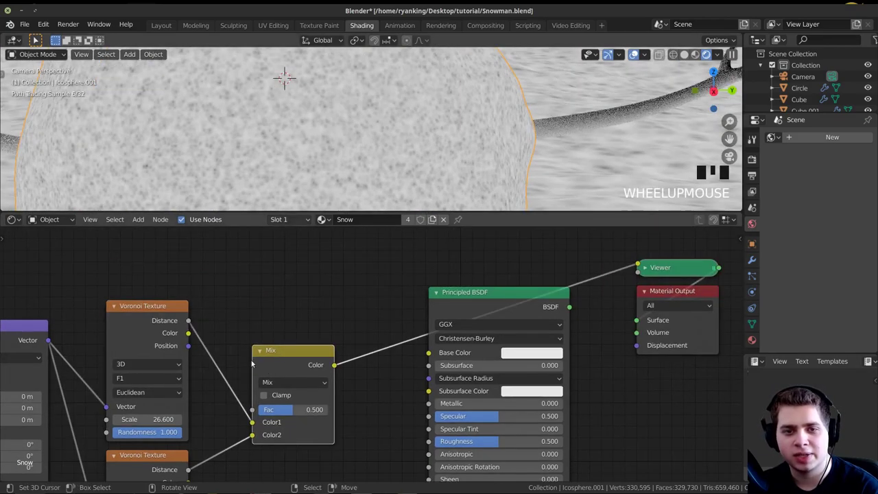
middle_click_drag(155, 397, 180, 343)
left_click(157, 408, "ctrl+shift")
left_click(156, 424, "ctrl+shift")
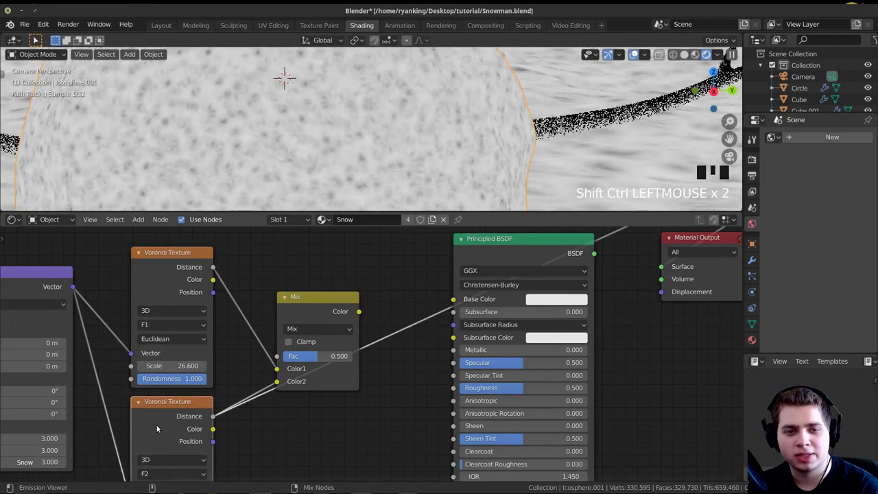
left_click(325, 312, "ctrl+shift")
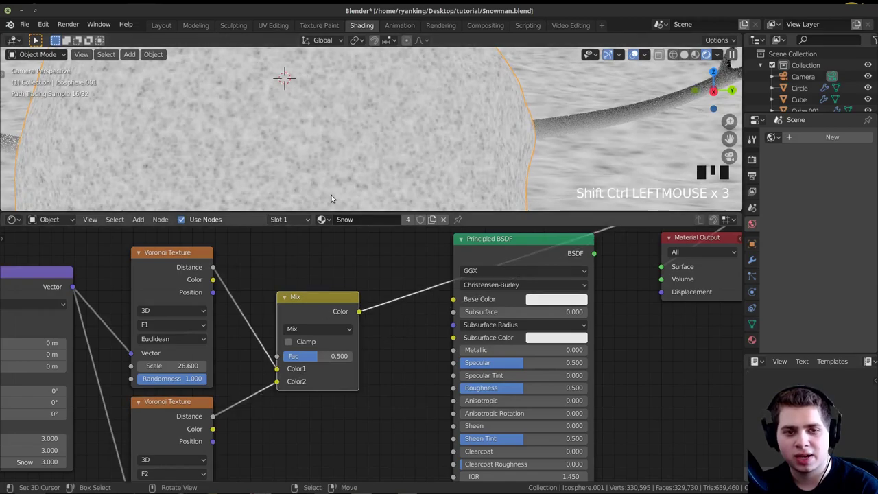
scroll(331, 185, "down", 3)
middle_click_drag(367, 409, 278, 429)
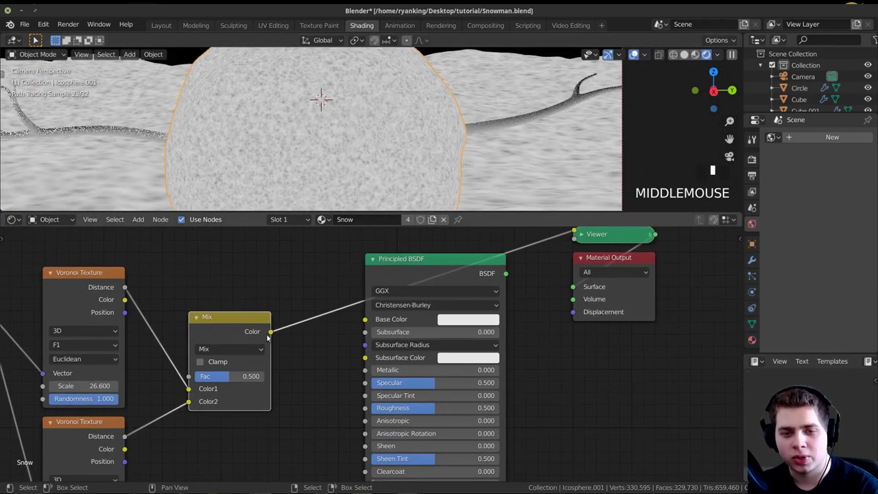
Step: Link the Mix node's Color to the Principled BSDF's Base Color and route the Principled BSDF back to the Material Output
left_click_drag(363, 327, 364, 319)
middle_click_drag(401, 269, 375, 289)
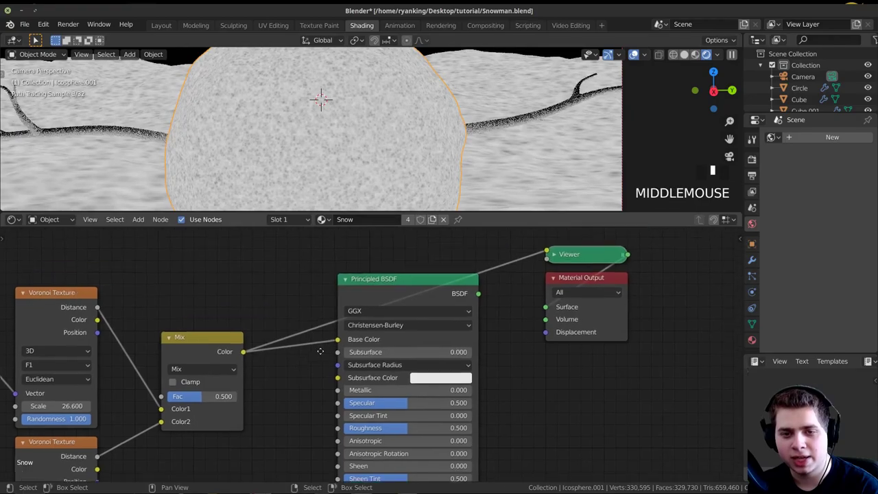
left_click(383, 282, "ctrl+shift")
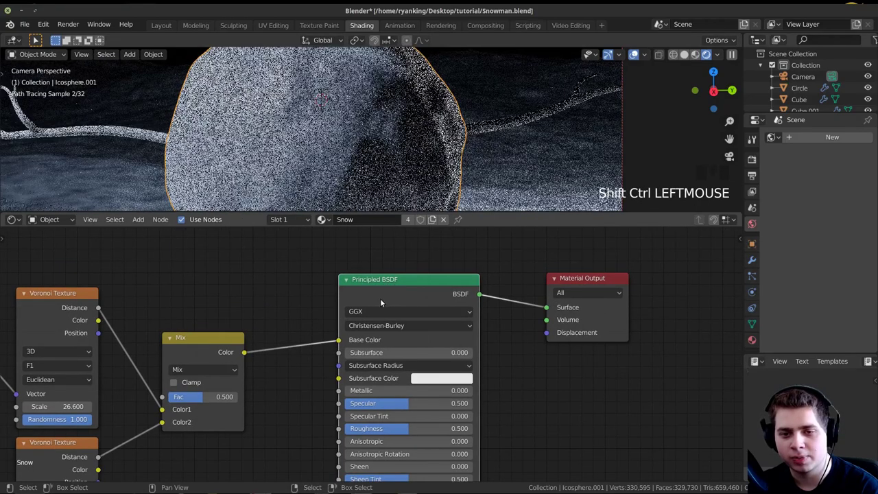
scroll(380, 299, "down", 1)
middle_click_drag(358, 166, 388, 109, "shift")
scroll(359, 79, "down", 2)
scroll(359, 77, "up", 2)
scroll(353, 315, "down", 2)
scroll(394, 296, "up", 2)
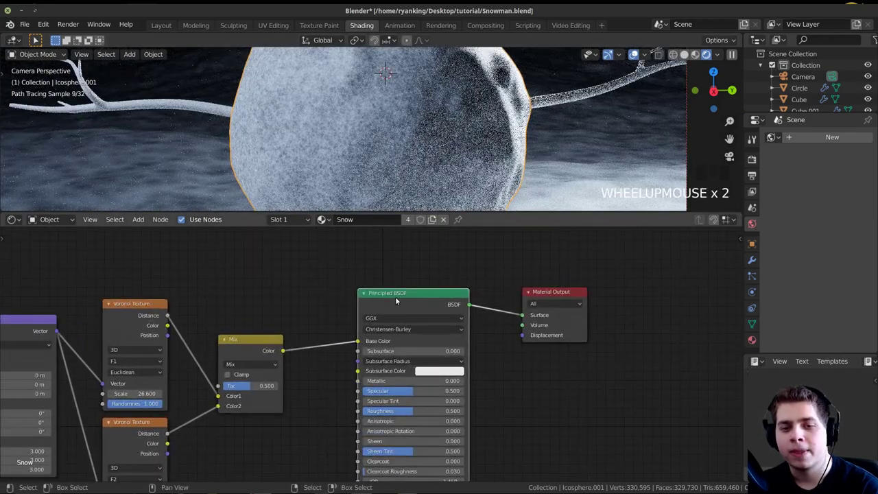
Step: Make room beside the Principled BSDF and insert a ColorRamp node between the Mix node and its Base Color
left_click(382, 307)
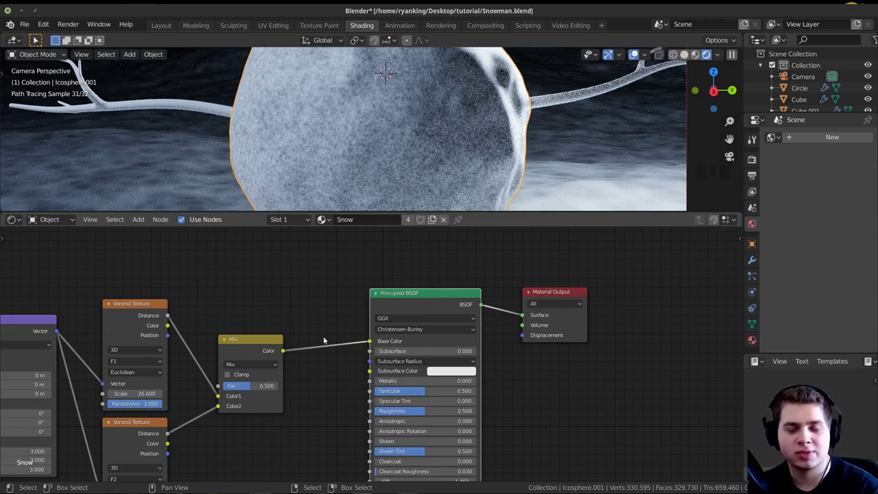
left_click_drag(386, 293, 397, 294)
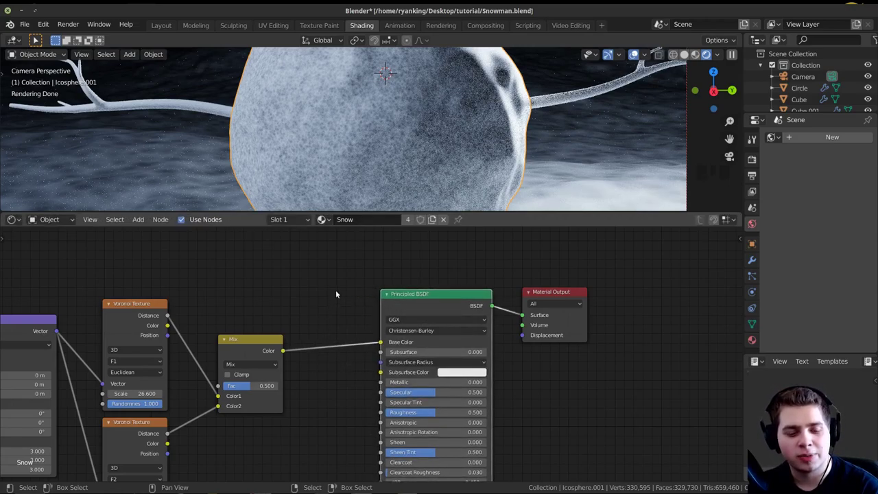
key("shift+a")
left_click(322, 292)
type("col")
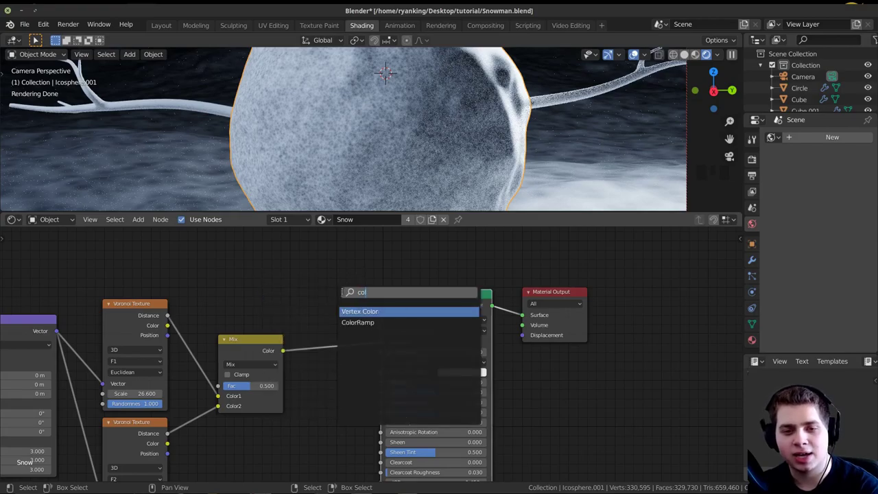
left_click(358, 321)
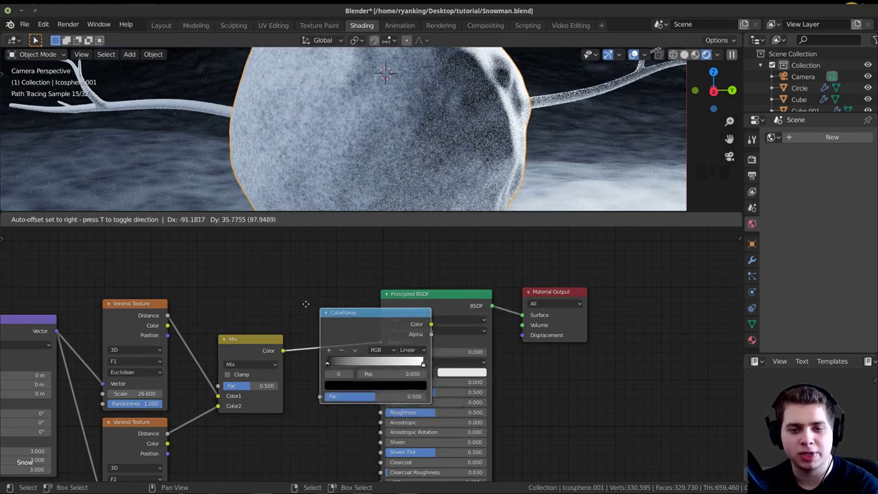
left_click(319, 304)
middle_click_drag(326, 382, 323, 382)
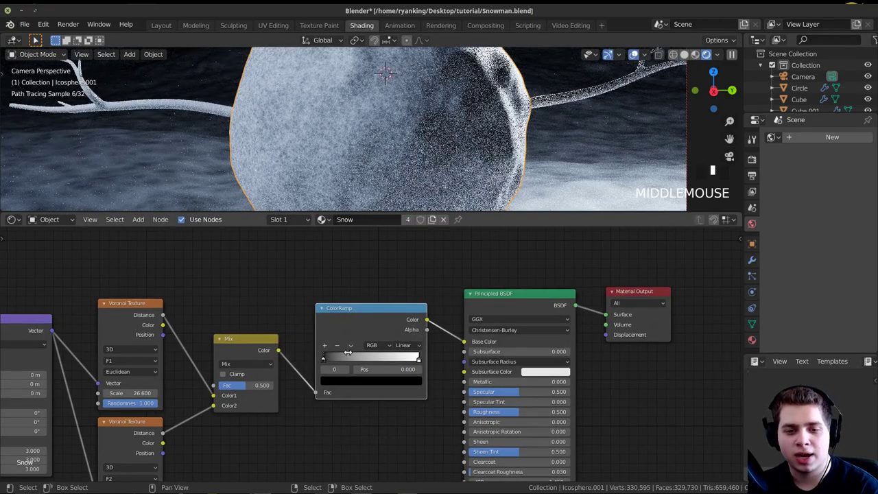
Step: Change the ColorRamp's black stop to light blue (H 0.632, S 0.410, V 1.000) and preview the ramp's output up close
left_click(328, 381)
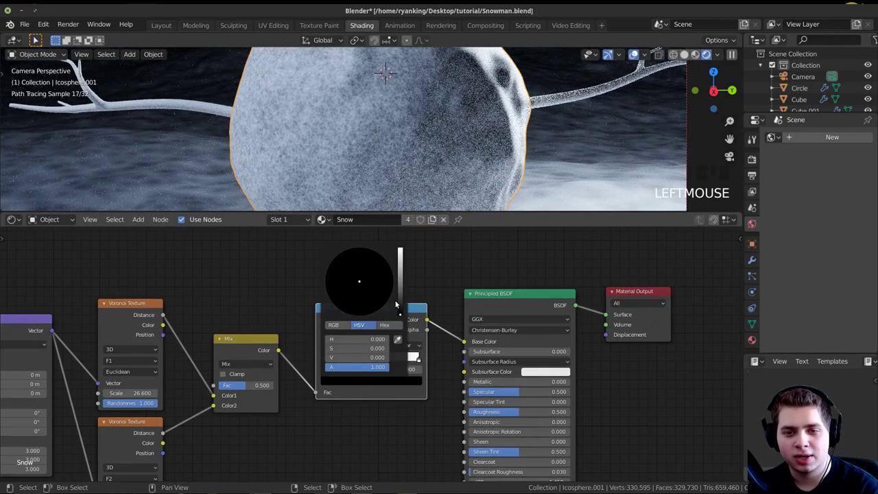
left_click_drag(399, 303, 400, 247)
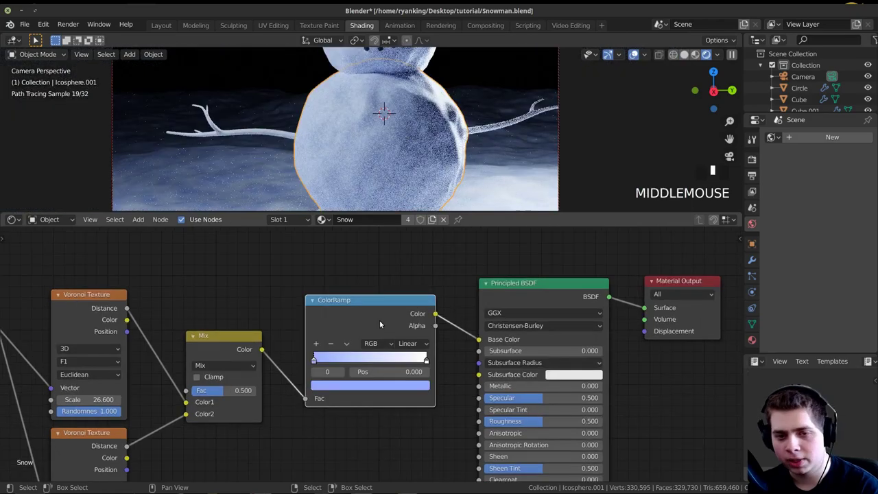
left_click(377, 322, "ctrl+shift")
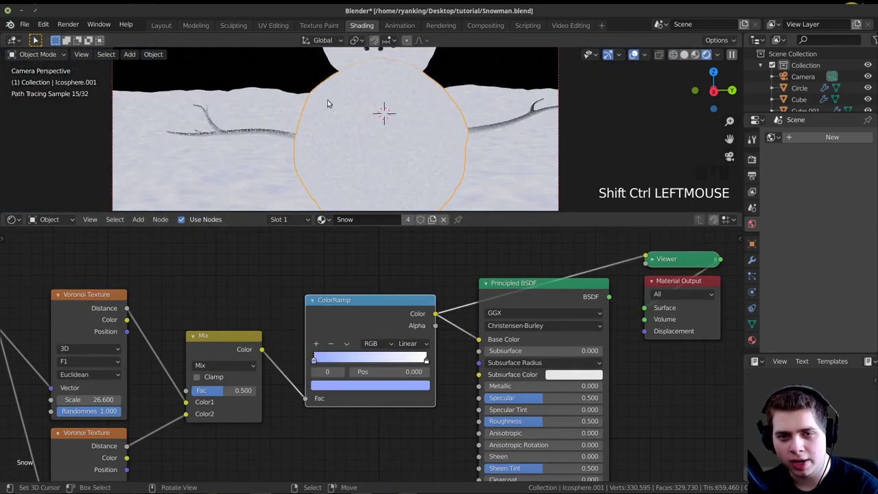
scroll(288, 135, "up", 3)
scroll(341, 135, "up", 4)
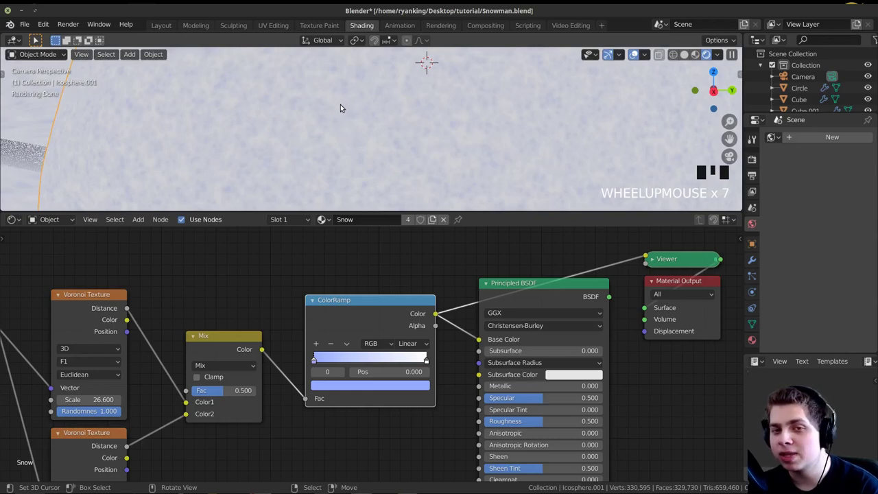
Step: Move the ColorRamp's blue stop to position 0.141 and shift its colour to a stronger sky blue
left_click_drag(315, 361, 340, 364)
left_click(339, 384)
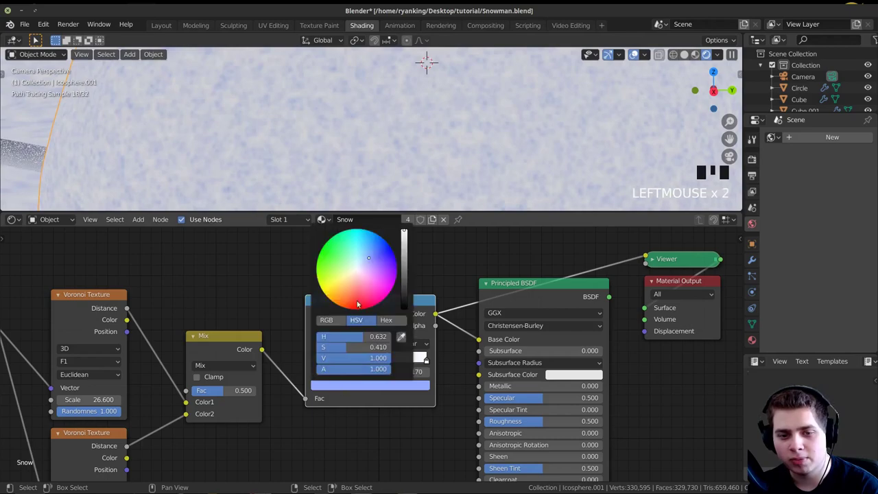
left_click_drag(366, 258, 368, 255)
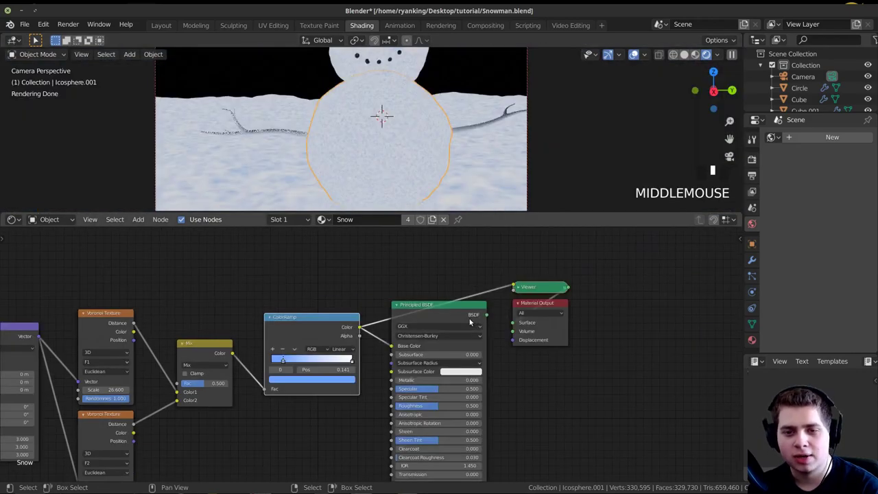
Step: Route the Principled BSDF back to the Material Output and move both nodes farther from the ColorRamp
middle_click_drag(471, 319, 452, 304)
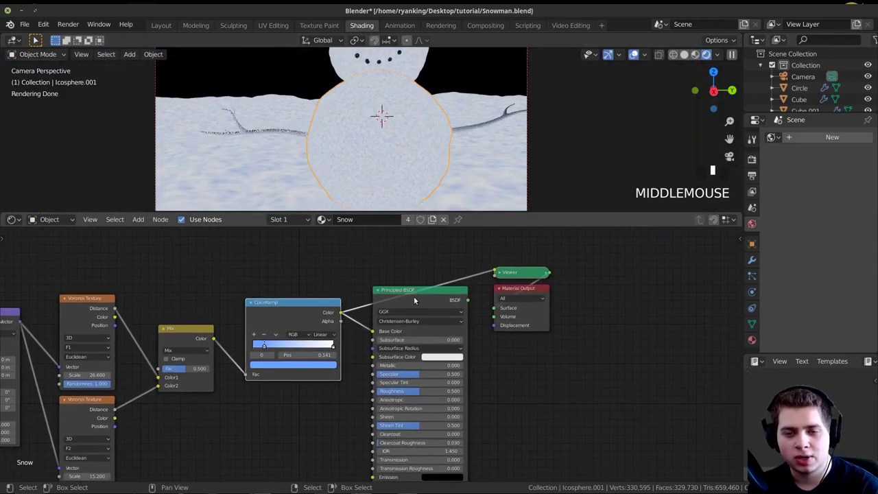
left_click_drag(416, 300, 426, 298)
left_click(504, 294, "ctrl+shift")
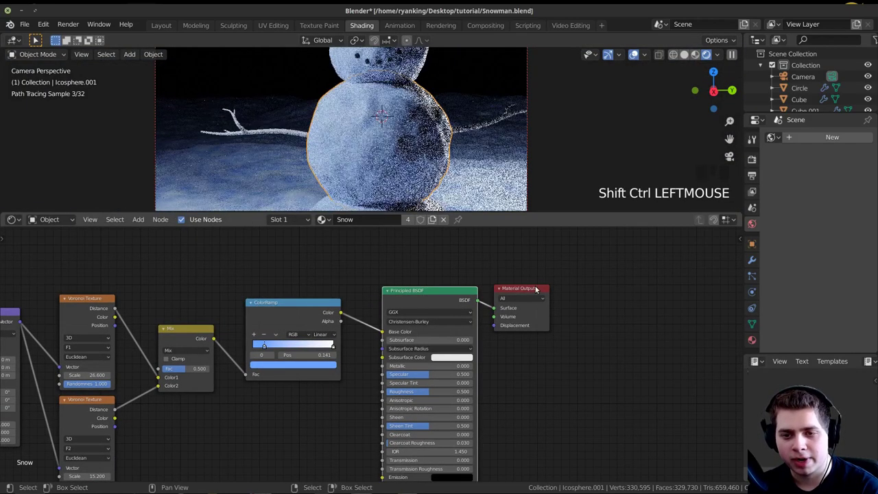
left_click_drag(507, 294, 557, 292)
left_click_drag(432, 295, 480, 296)
scroll(371, 134, "down", 2)
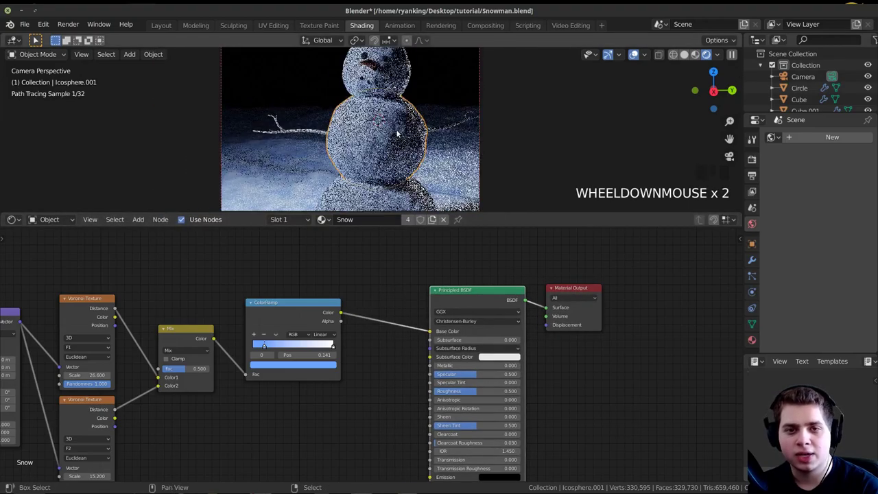
middle_click_drag(371, 134, 378, 129, "shift")
scroll(369, 140, "up", 3)
scroll(350, 330, "down", 2)
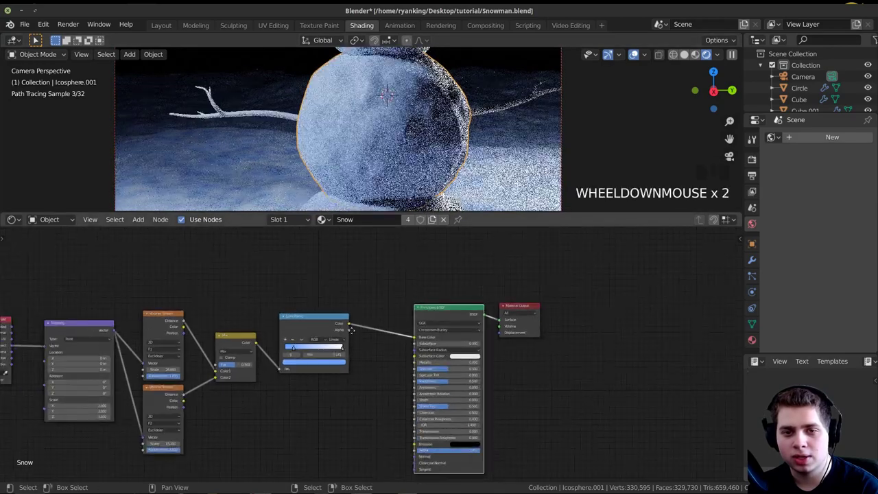
Step: Link the ColorRamp's Color to the Principled BSDF's Normal and insert a Bump node into that link
middle_click_drag(350, 330, 351, 309)
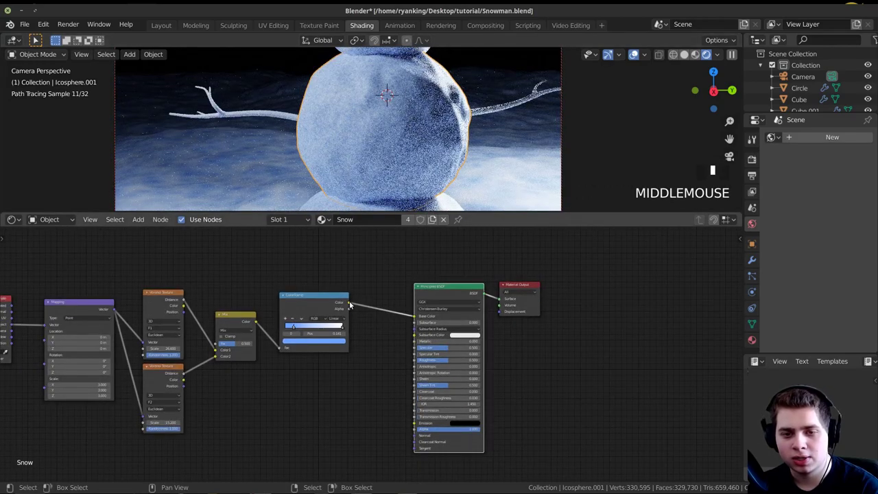
left_click_drag(349, 302, 356, 320)
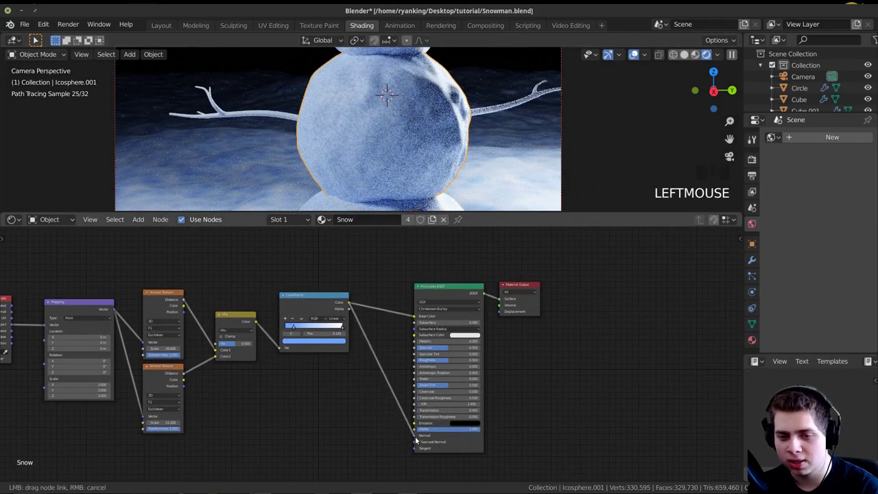
left_click_drag(416, 439, 415, 439)
middle_click_drag(370, 392, 360, 362)
key("shift+a")
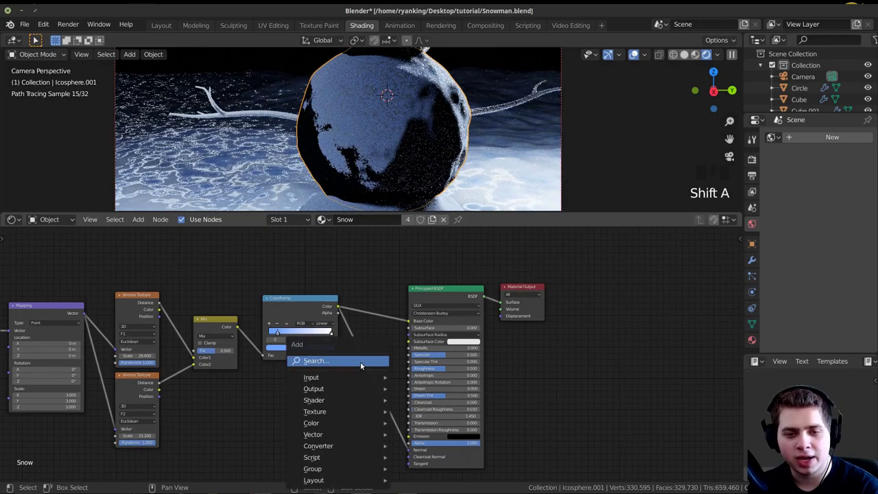
left_click(360, 361)
type("bum")
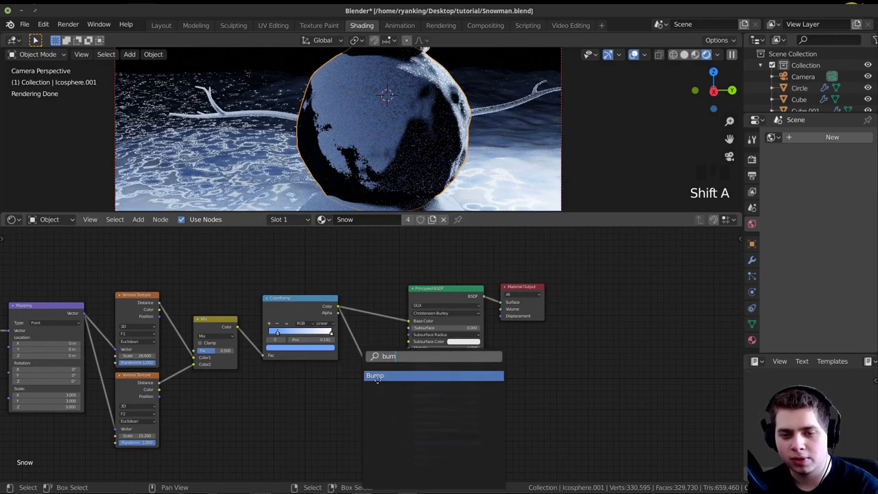
left_click(376, 379)
left_click(355, 387)
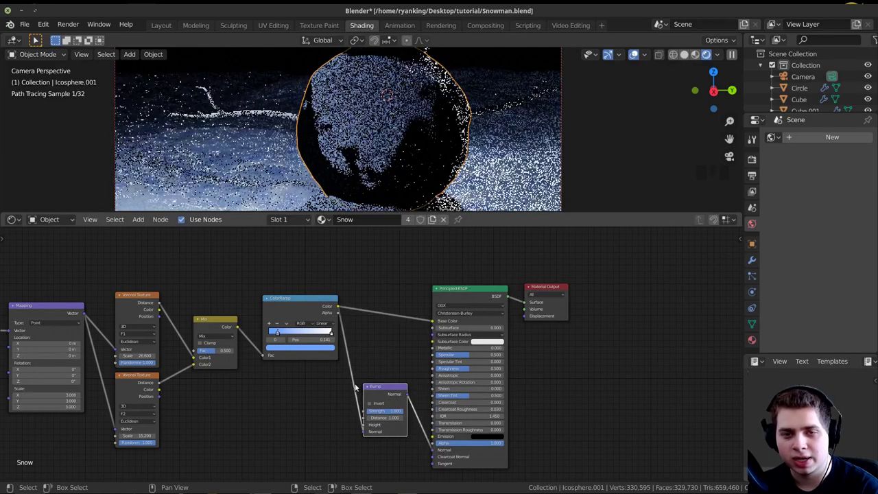
Step: Move the ColorRamp's link on the Bump node from the Normal input to the Height input
left_click_drag(285, 308, 289, 304)
left_click_drag(384, 386, 391, 386)
scroll(384, 371, "up", 2)
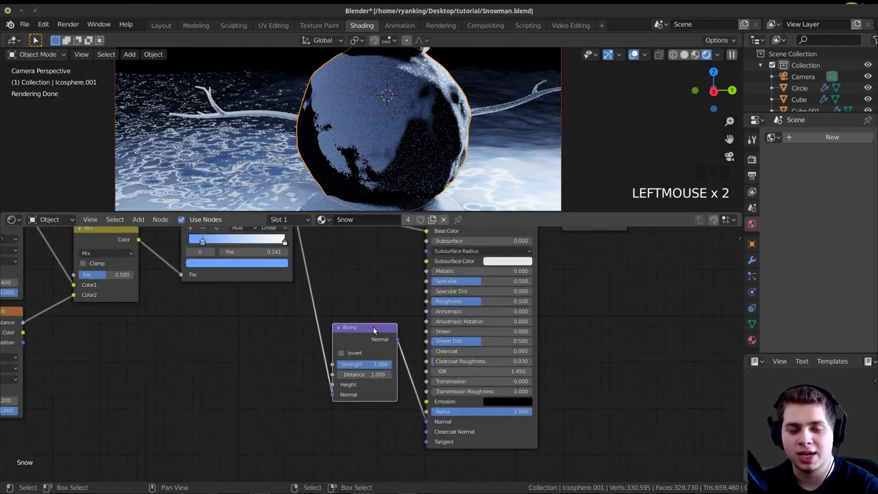
scroll(349, 358, "up", 1)
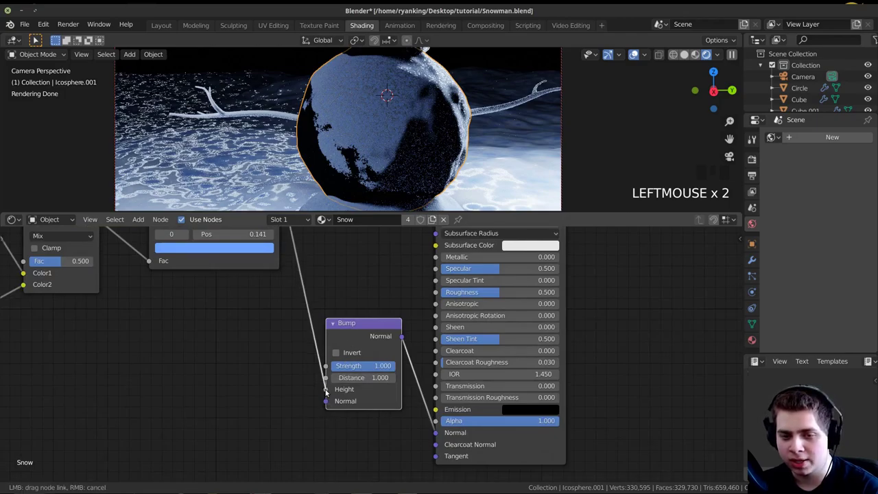
left_click_drag(326, 393, 325, 390)
middle_click_drag(368, 103, 361, 144, "shift")
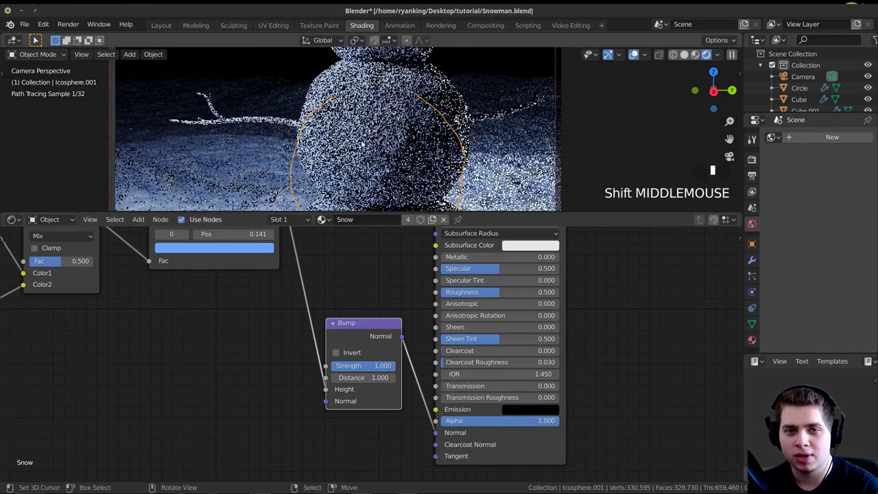
scroll(362, 144, "up", 4)
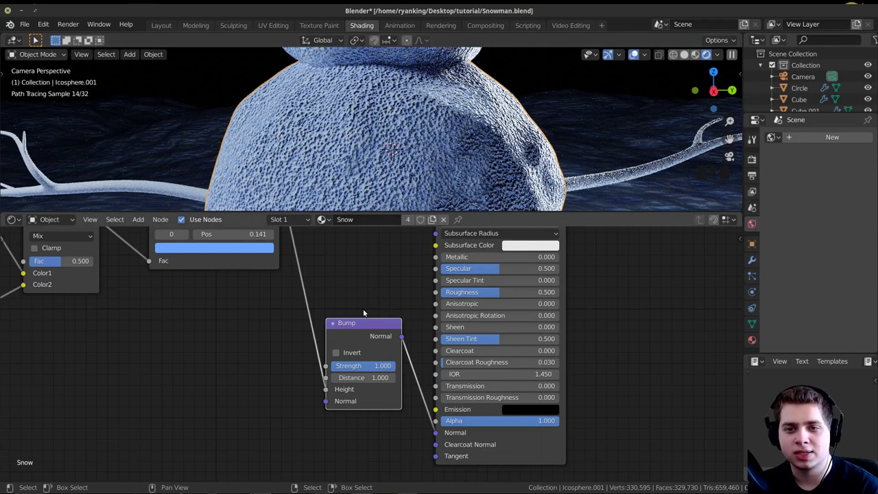
Step: Reduce the Bump node's strength to 0.1 and readjust it to 0.15
scroll(366, 289, "down", 1)
left_click(359, 345)
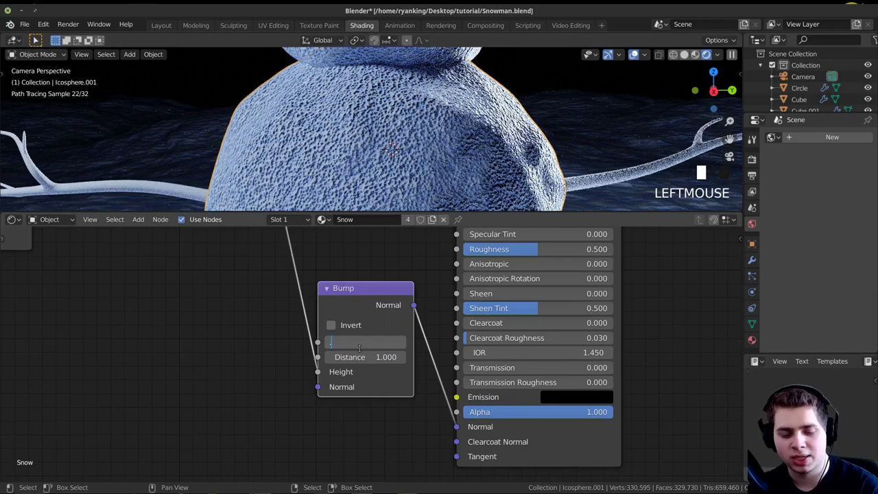
type("0.1")
key("Return")
middle_click_drag(353, 83, 353, 116, "shift")
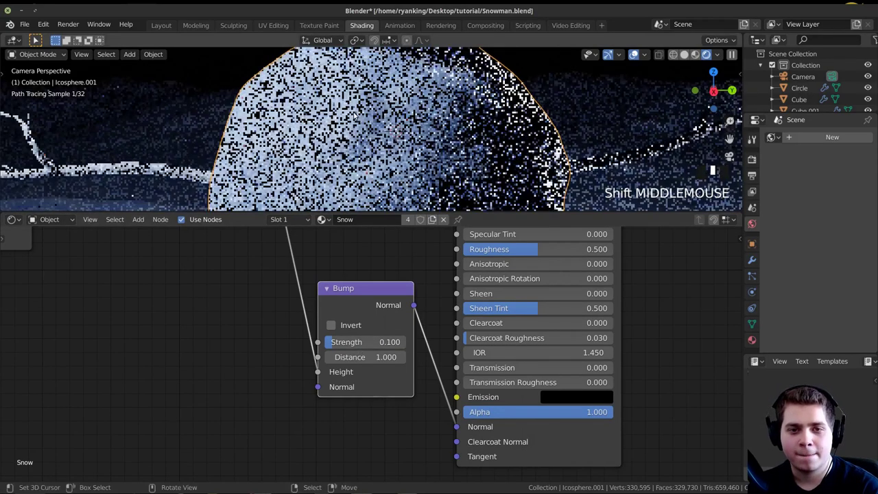
left_click(374, 341)
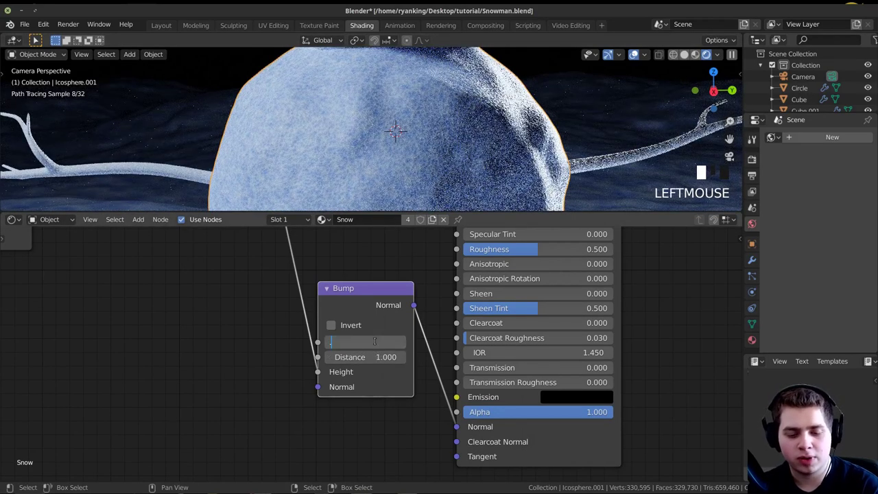
type(".15")
key("Return")
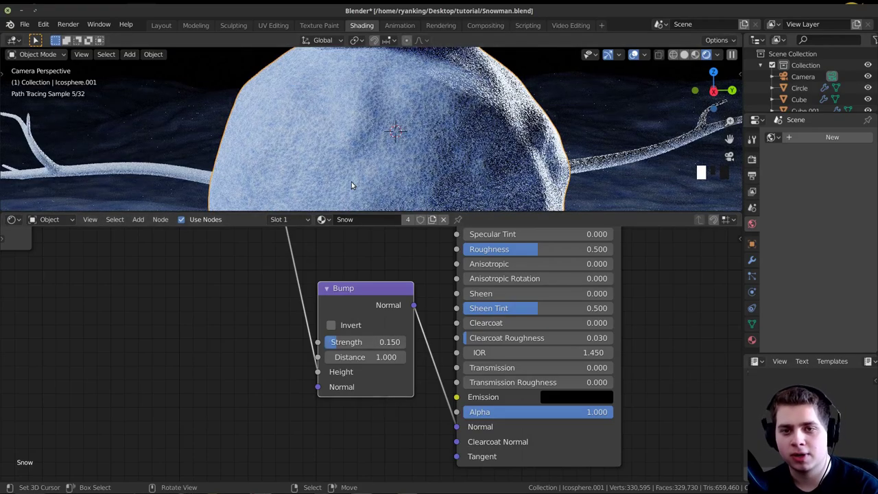
Step: Duplicate the Bump node and insert the copy between the first Bump and the Principled BSDF's Normal
scroll(350, 265, "down", 7)
middle_click_drag(308, 359, 345, 316)
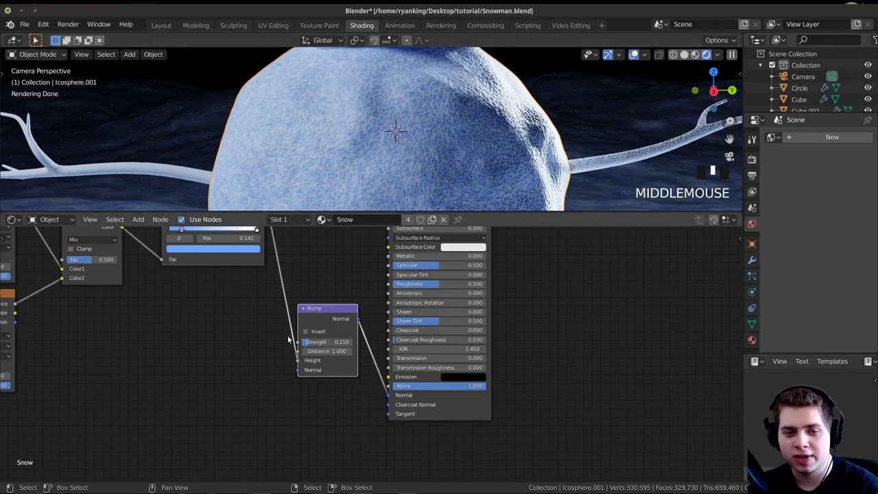
left_click_drag(320, 317, 304, 319)
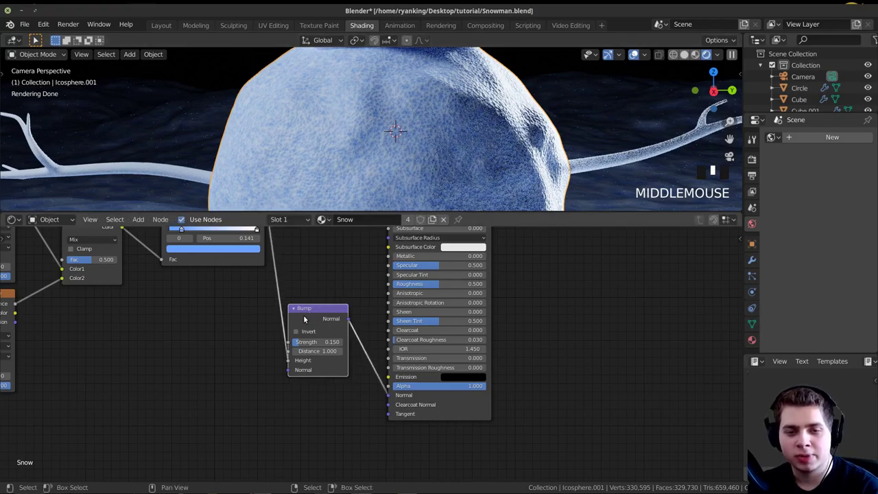
key("shift+d")
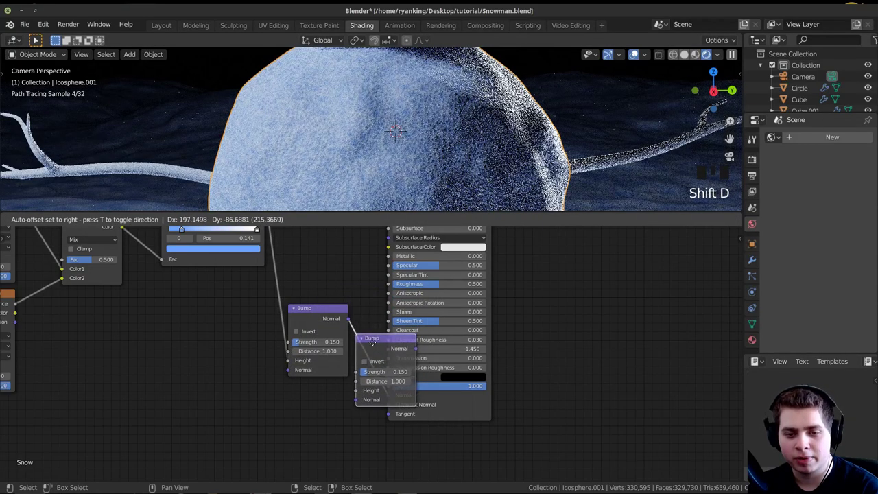
left_click(373, 345)
scroll(372, 345, "down", 1)
middle_click_drag(373, 345, 393, 304)
scroll(393, 304, "up", 1)
Step: Add a Noise Texture and link its Fac output to the second Bump node's Height
key("shift+a")
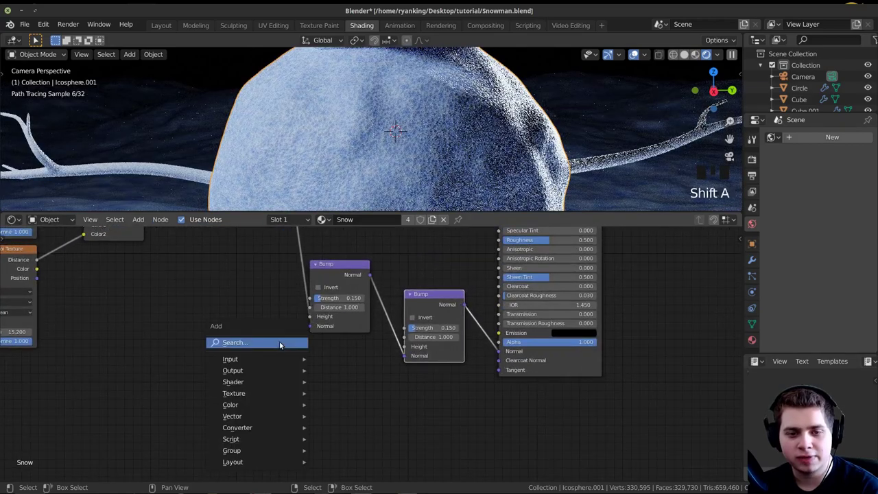
left_click(280, 342)
type("no")
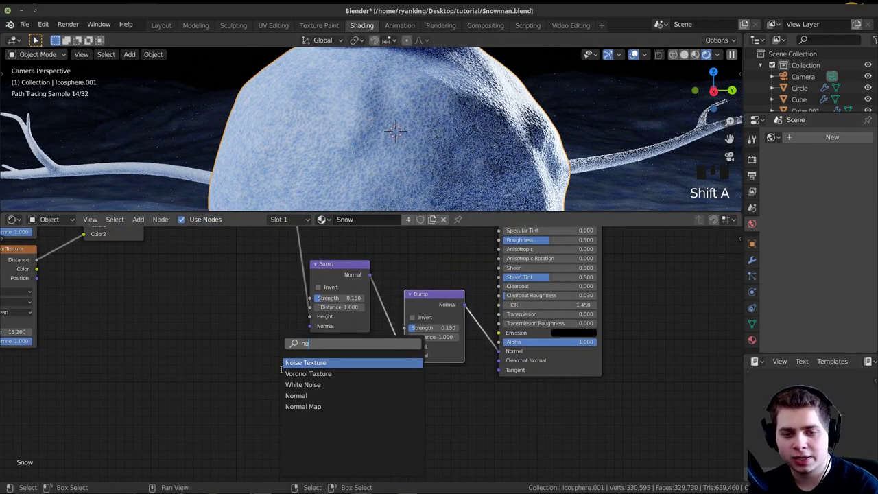
left_click(305, 362)
left_click(257, 378)
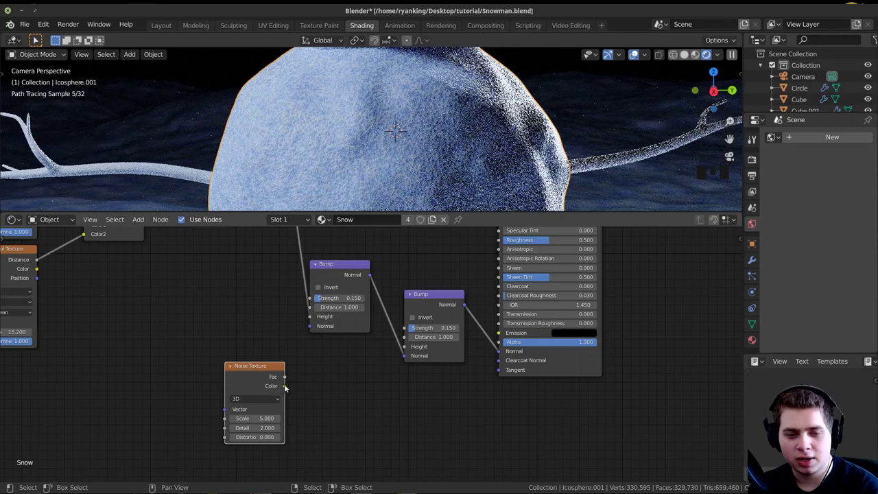
left_click_drag(287, 377, 333, 373)
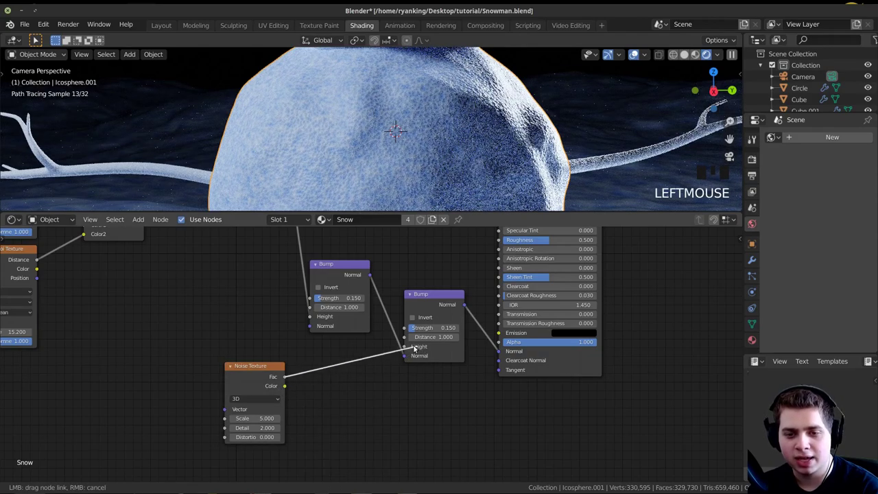
left_click_drag(405, 346, 405, 346)
Step: Add Texture Coordinate and Mapping nodes to the Noise Texture and drive the Mapping's Vector with Object coordinates
middle_click_drag(240, 390, 279, 373)
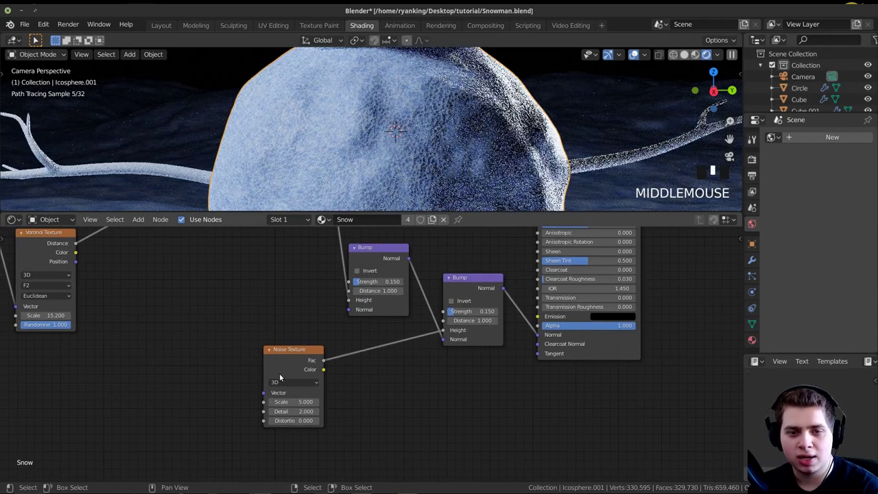
left_click_drag(290, 354, 292, 357)
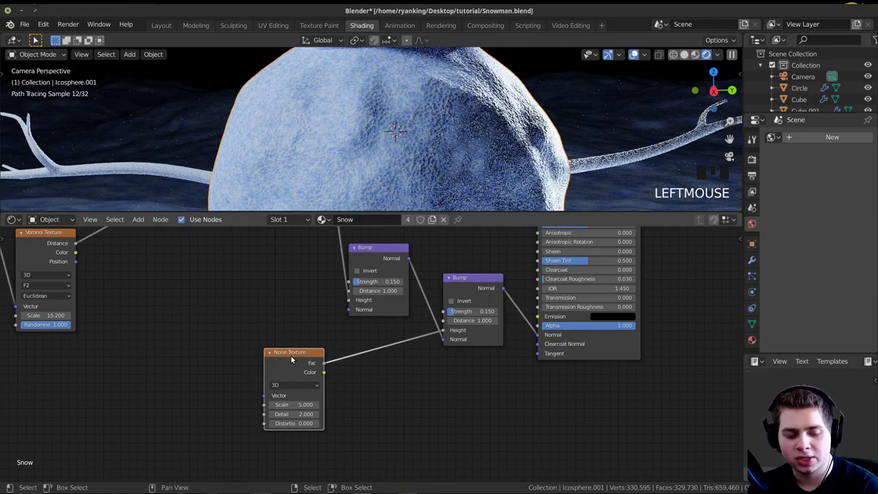
key("ctrl+t")
middle_click_drag(68, 375, 107, 367)
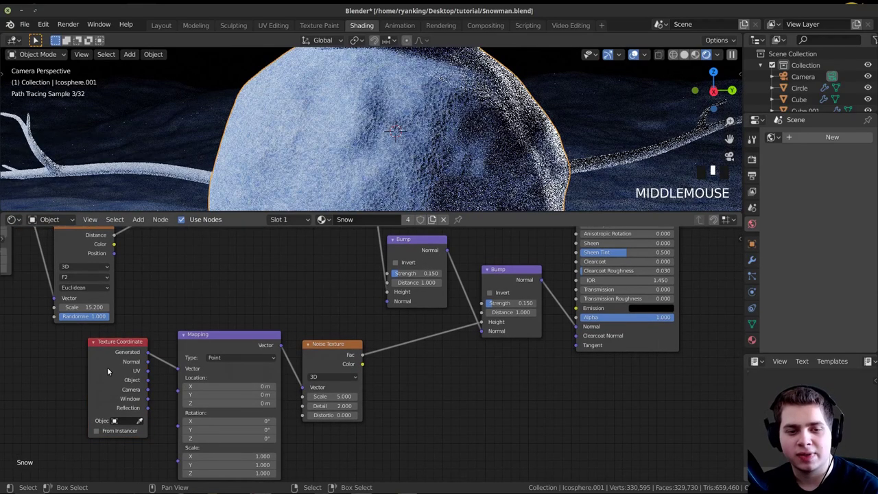
left_click(119, 378)
double_click(207, 347)
middle_click_drag(163, 400, 155, 364)
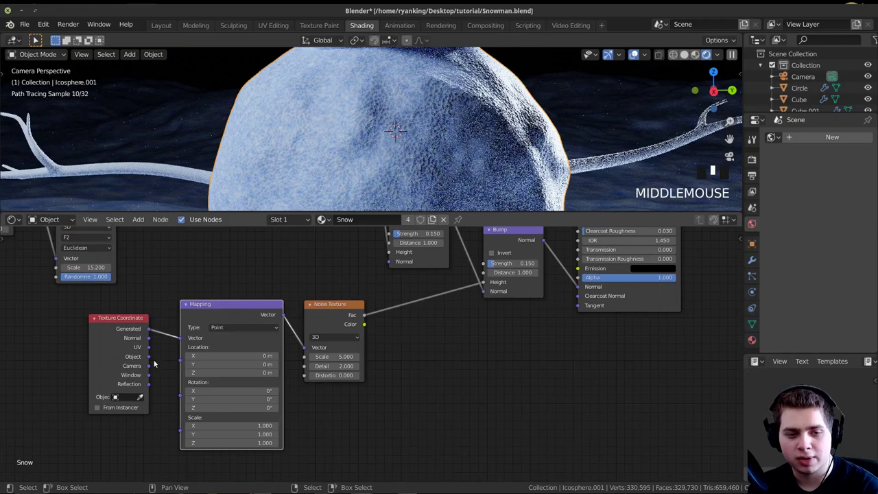
left_click_drag(148, 357, 154, 361)
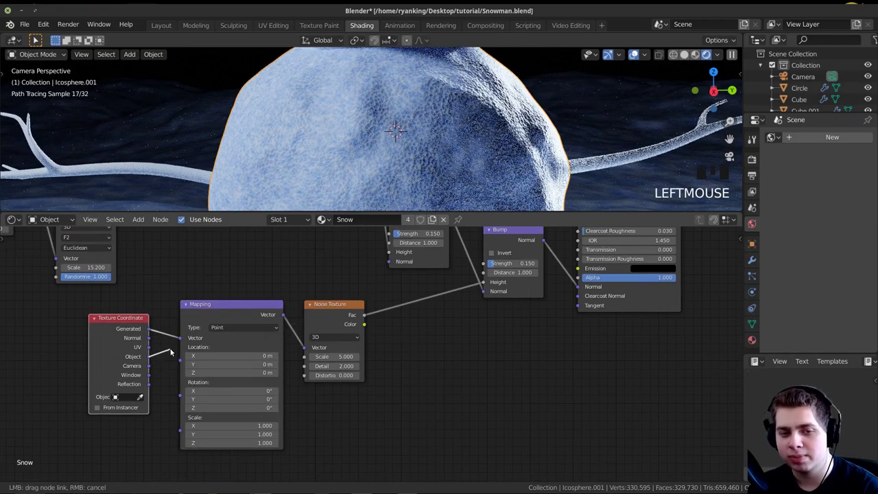
left_click_drag(227, 338, 226, 338)
Step: Preview the Noise Texture's output on the snow and set its scale to 40
middle_click_drag(329, 317, 313, 333)
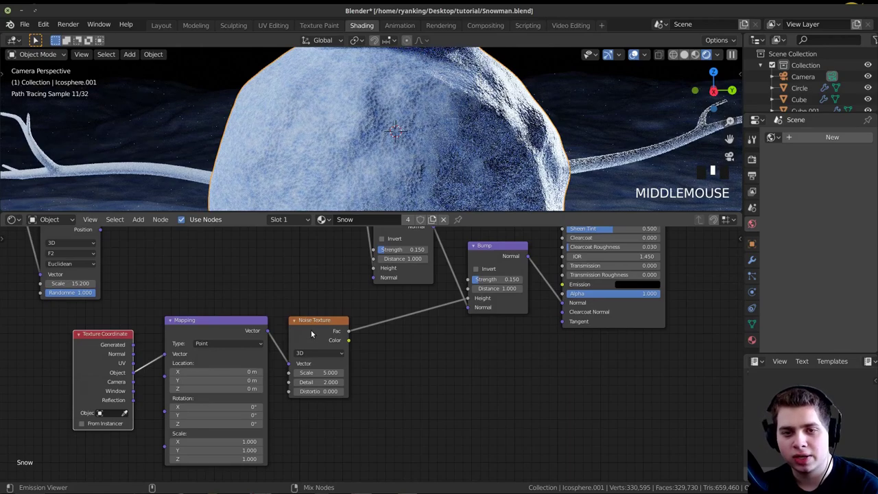
left_click(311, 334, "ctrl+shift")
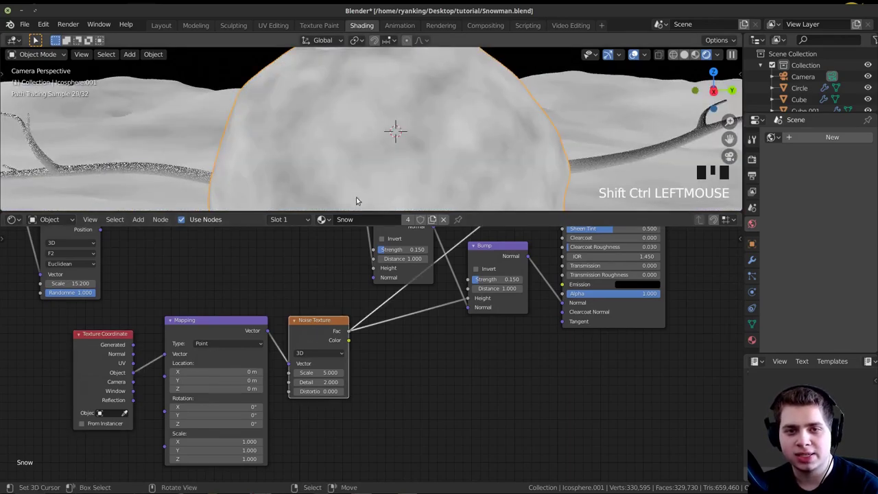
left_click_drag(318, 372, 415, 372)
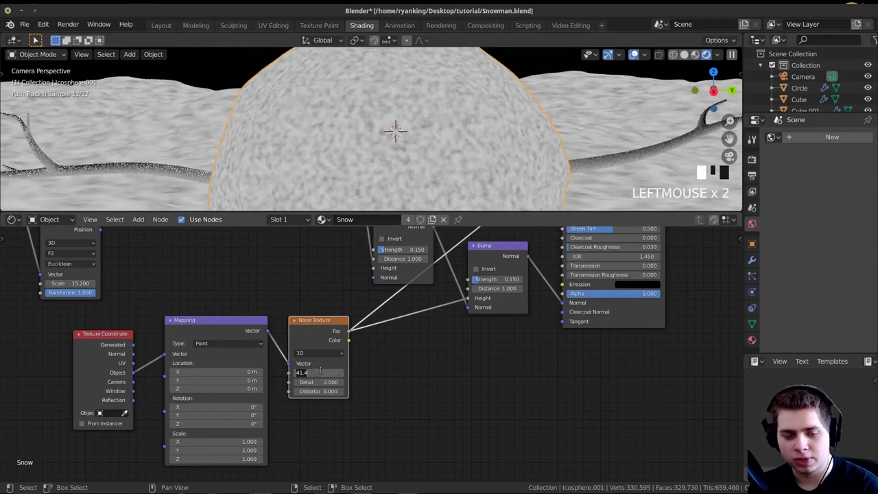
key("Return")
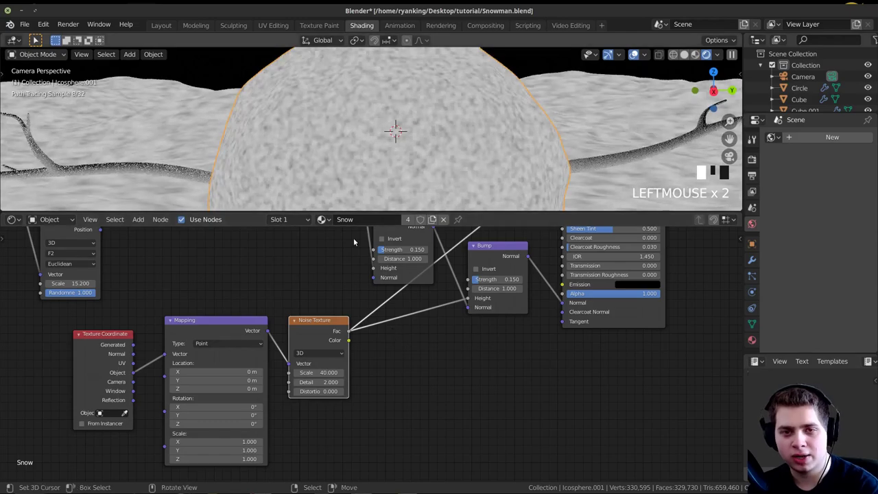
Step: Preview the output of both Bump nodes and route the Principled BSDF back to the Material Output
middle_click_drag(354, 241, 275, 326)
left_click(413, 334, "ctrl+shift")
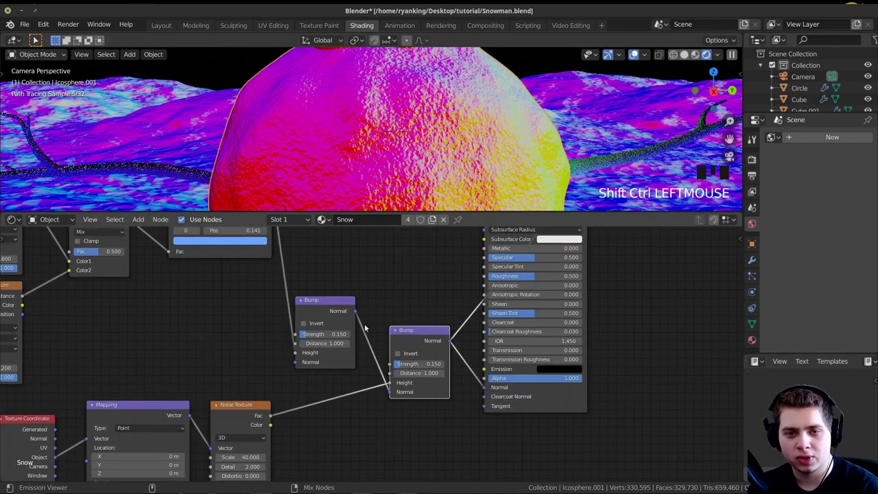
left_click(325, 306, "ctrl+shift")
left_click(407, 333, "ctrl+shift")
middle_click_drag(427, 313, 341, 403)
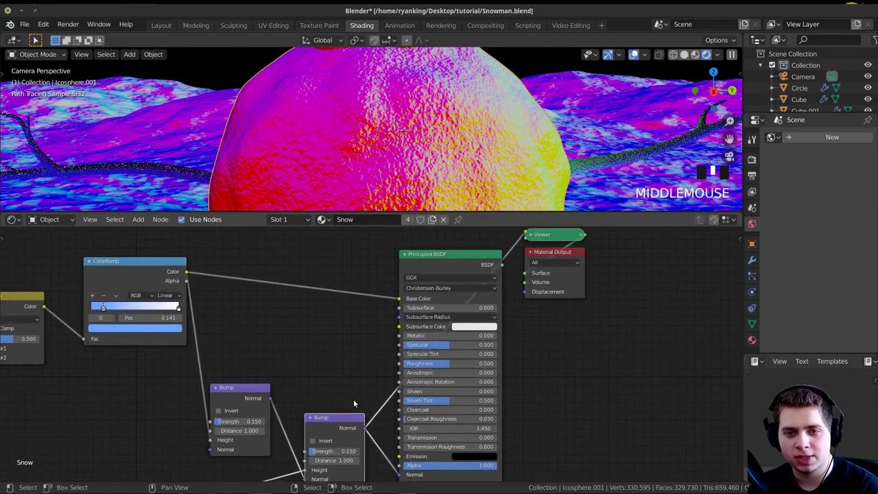
left_click(435, 264, "ctrl+shift")
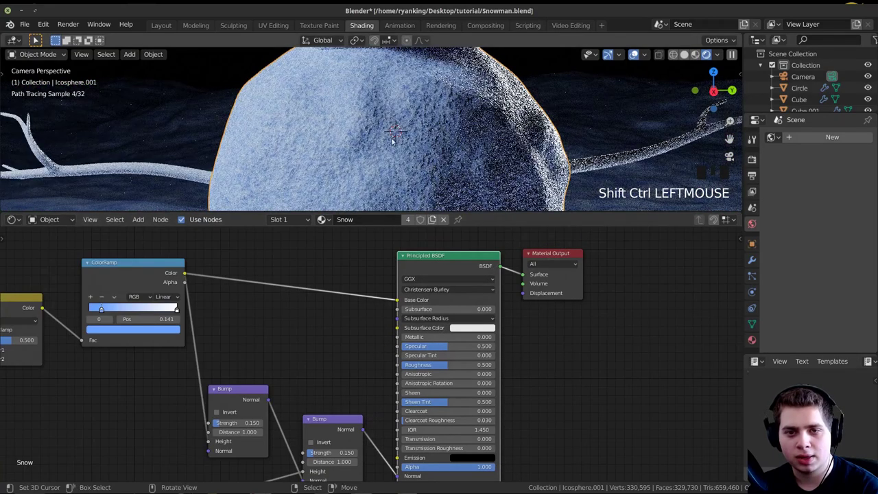
Step: Set the strength of both Bump nodes to 0.1
middle_click_drag(371, 351, 373, 299)
scroll(374, 299, "up", 3)
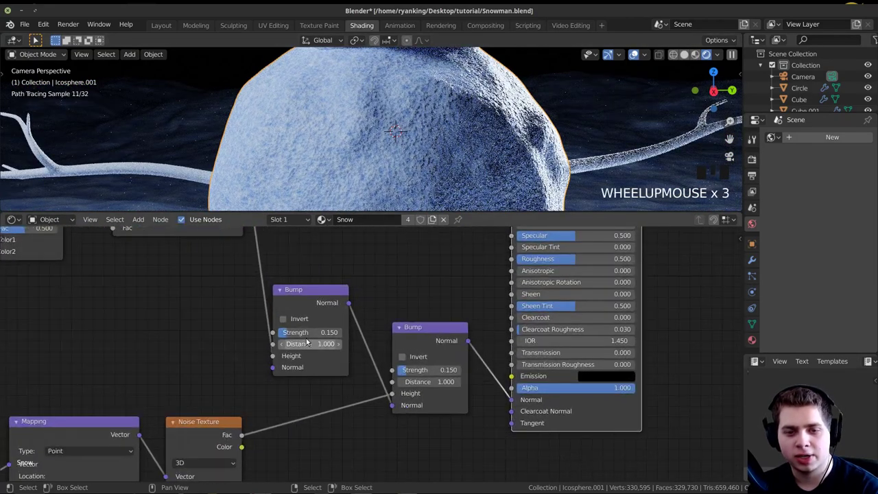
key("Return")
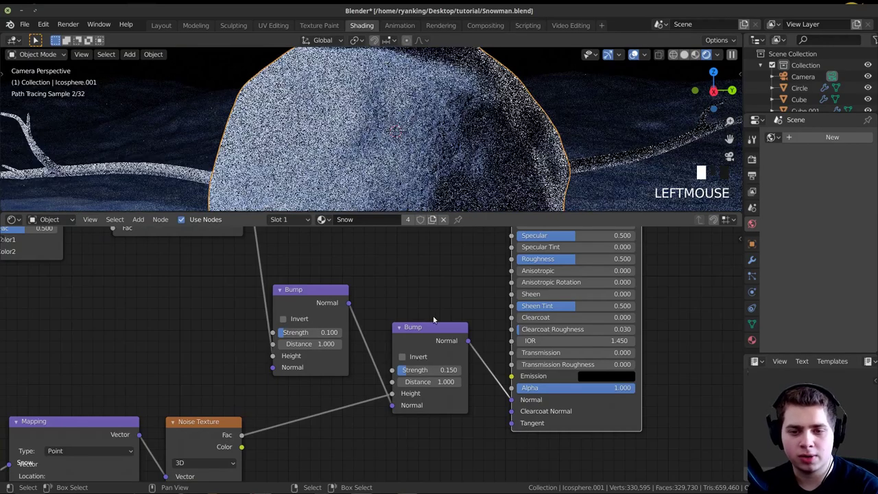
left_click(434, 368)
type("1")
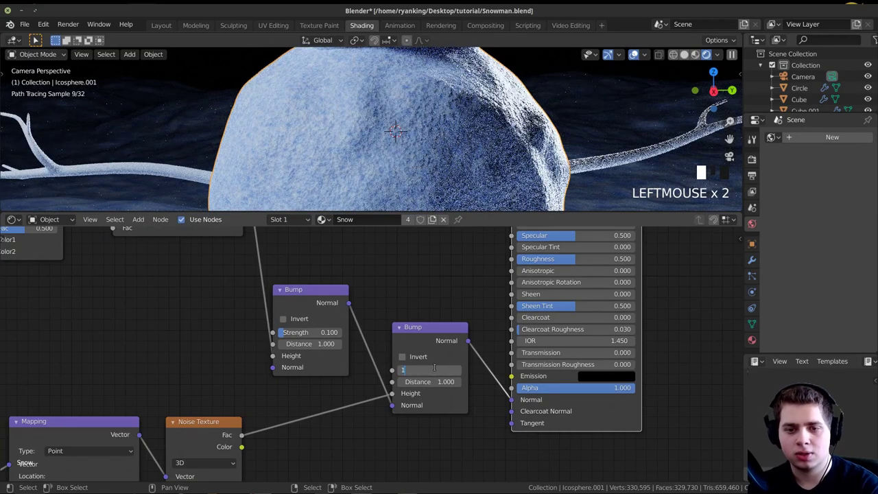
type("1")
key("Return")
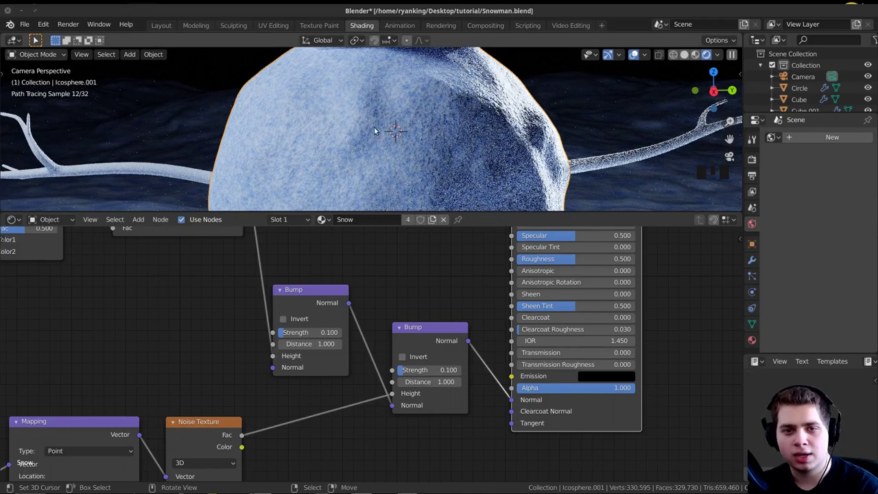
Step: Preview the F1 Voronoi Texture's output on the snow and set its scale to 31.5
scroll(409, 146, "up", 2)
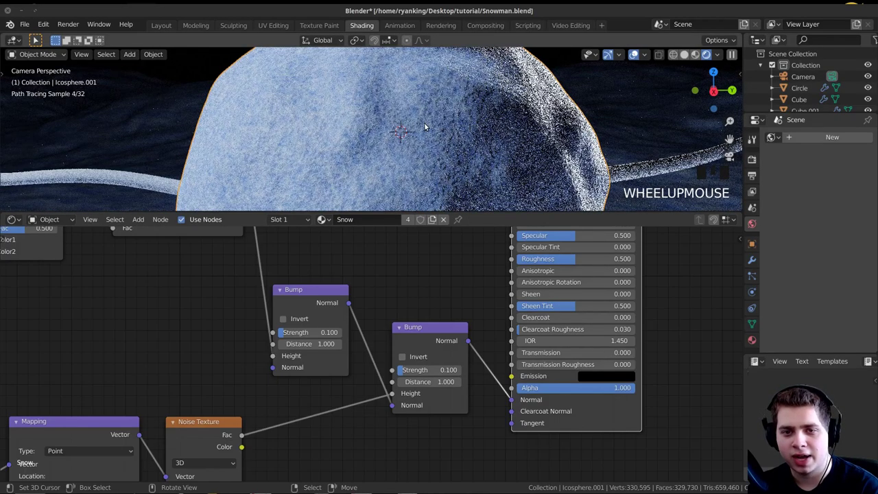
scroll(424, 131, "down", 2)
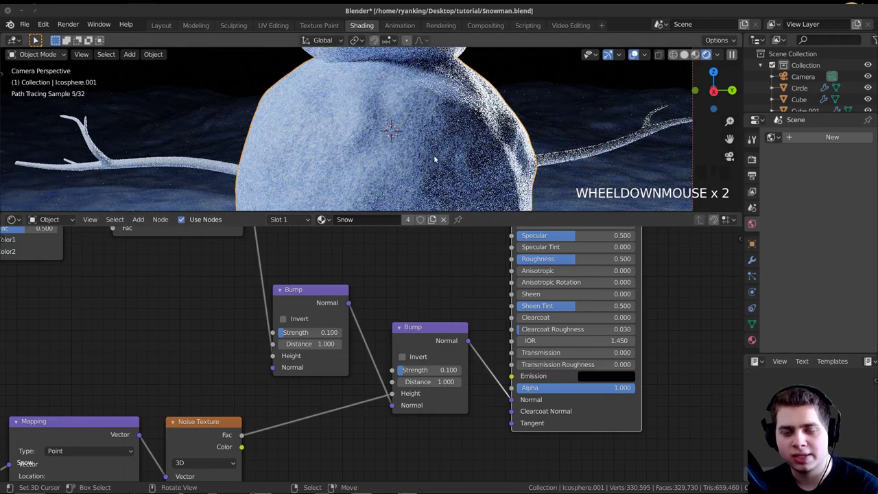
scroll(428, 164, "down", 1)
middle_click_drag(226, 357, 511, 332)
middle_click_drag(514, 473, 277, 332)
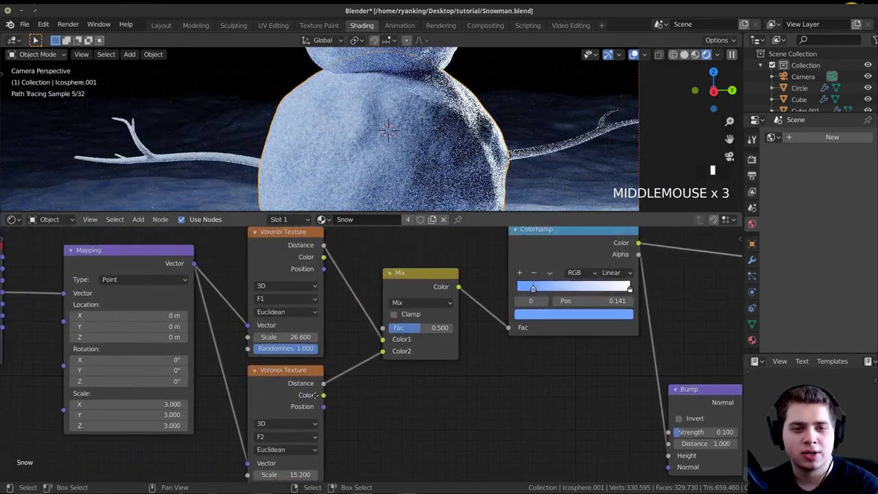
scroll(277, 332, "up", 2)
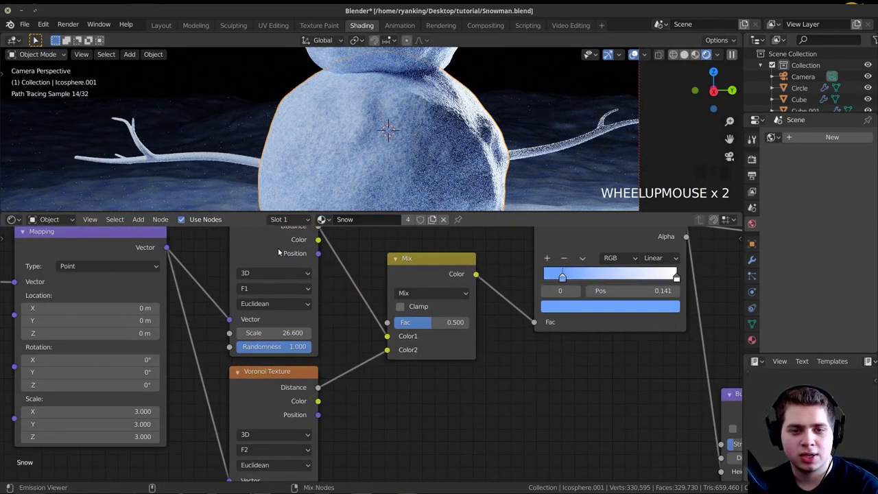
left_click(283, 334, "ctrl+shift")
left_click_drag(274, 333, 294, 333)
Step: Preview the F2 Voronoi Texture's output on the snow and set its scale to 24.3
left_click(268, 411, "ctrl+shift")
middle_click_drag(268, 411, 277, 318)
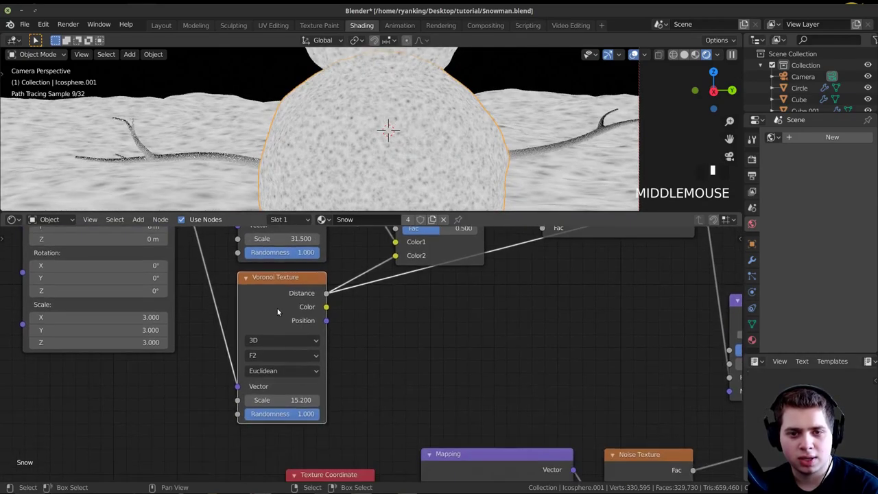
left_click_drag(274, 400, 437, 372)
scroll(273, 399, "up", 2)
left_click_drag(273, 404, 282, 404)
Step: Preview the Noise Texture's output on the snow and set its scale to 44.7
middle_click_drag(329, 356, 172, 309)
middle_click_drag(603, 315, 427, 274)
middle_click_drag(355, 374, 364, 308)
left_click(364, 309, "ctrl+shift")
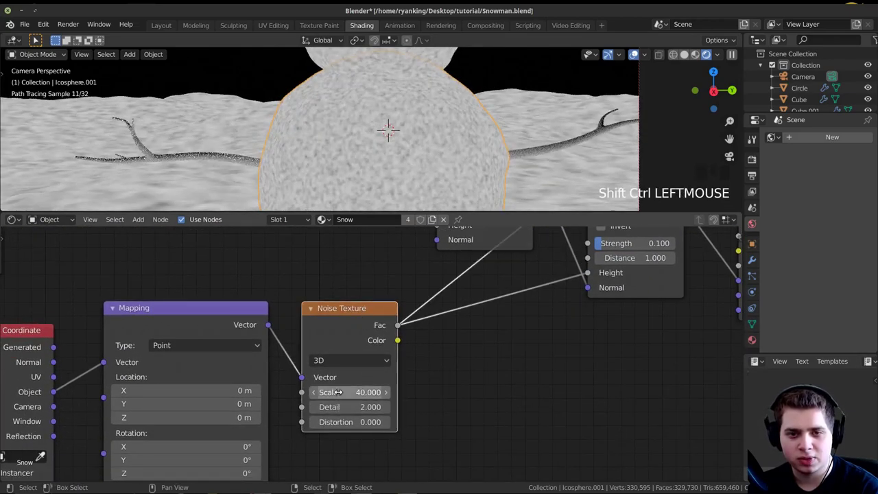
left_click_drag(349, 392, 401, 393)
Step: Route the Principled BSDF back to the Material Output and save the file
middle_click_drag(437, 290, 233, 398)
middle_click_drag(427, 246, 233, 397)
middle_click_drag(401, 272, 364, 353)
left_click(367, 298, "ctrl+shift")
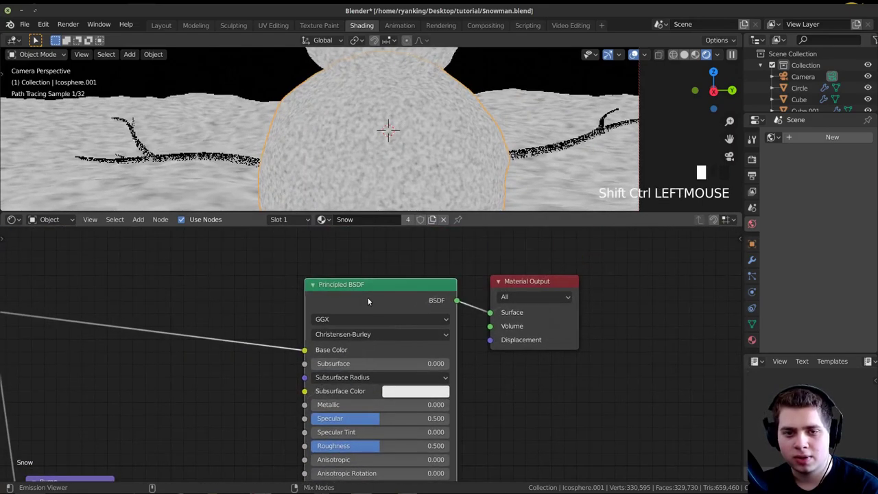
key("ctrl+s")
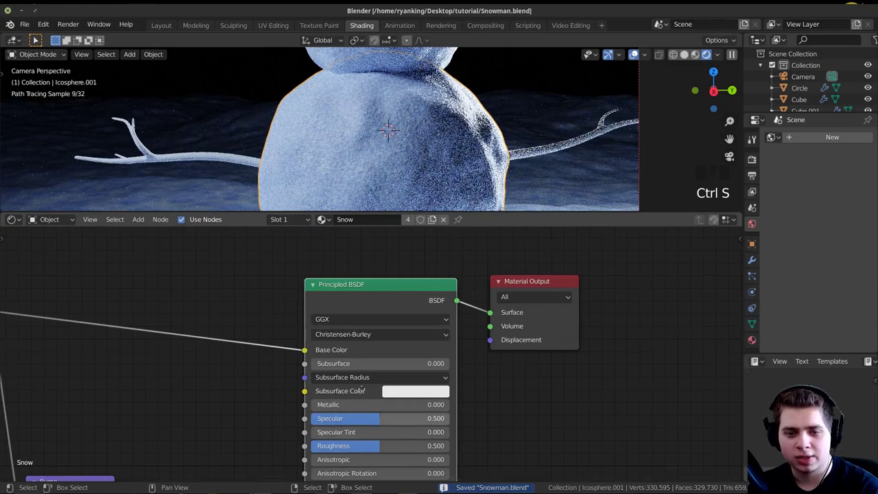
Step: Set the roughness of the snow's Principled BSDF to 0.135
scroll(362, 388, "up", 2)
middle_click_drag(410, 154, 435, 116, "shift")
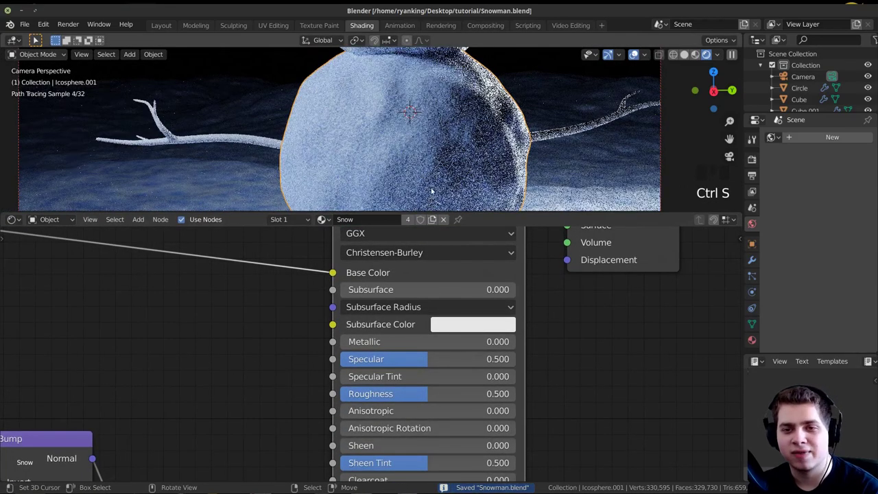
scroll(412, 113, "up", 2)
middle_click_drag(412, 113, 432, 137, "shift")
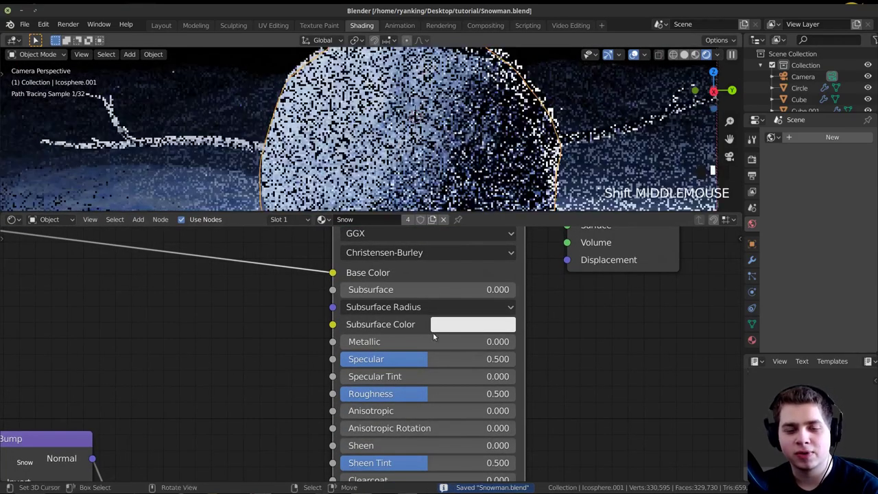
left_click(417, 395)
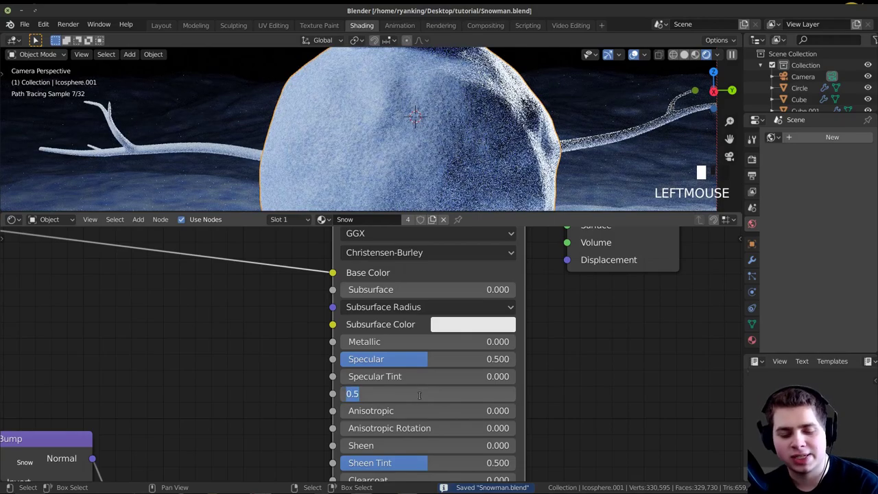
type(".")
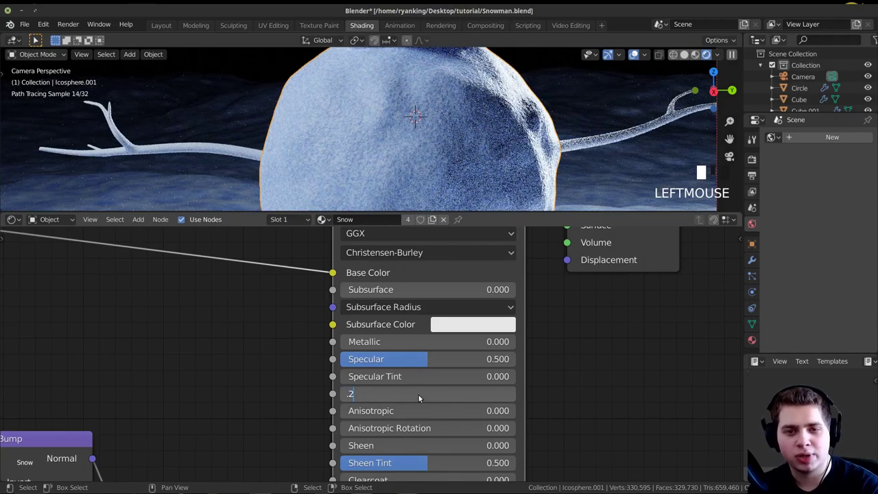
type("2")
key("Return")
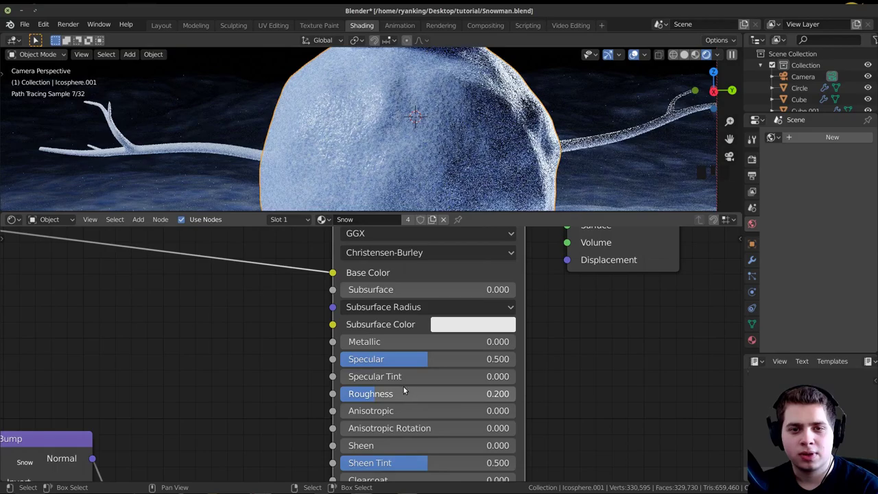
left_click_drag(416, 393, 406, 394)
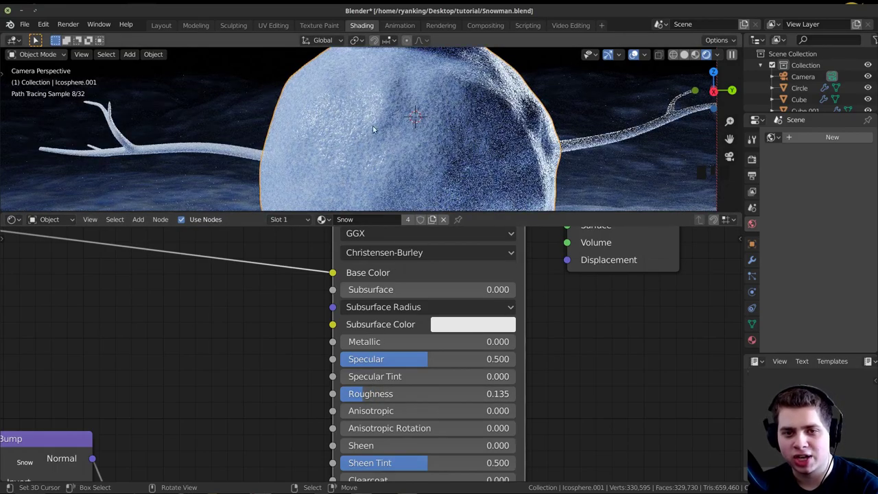
Step: Check the glossier snow on the snowman up close and save the file
middle_click_drag(365, 129, 378, 126, "shift")
scroll(378, 126, "down", 3)
scroll(378, 127, "up", 2)
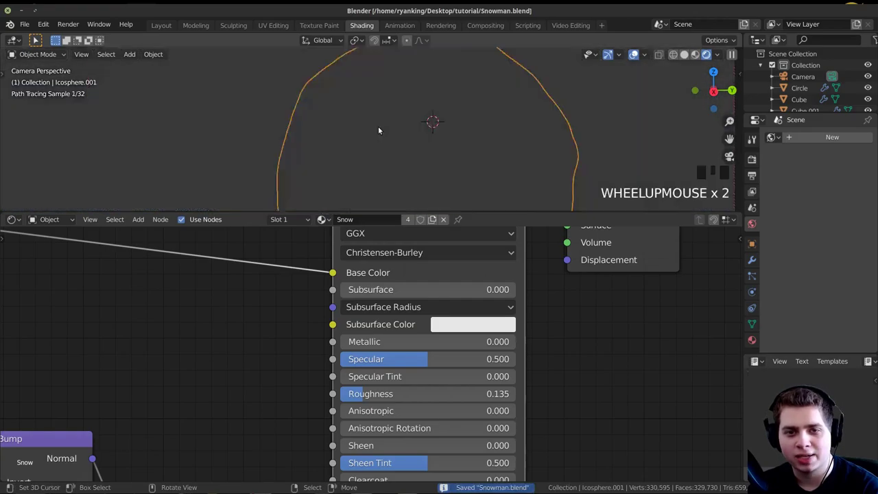
key("ctrl+s")
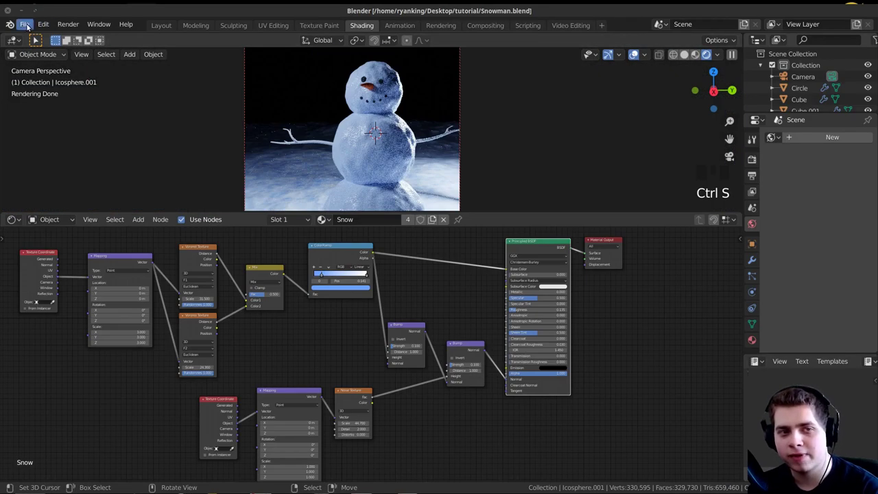
left_click(25, 24)
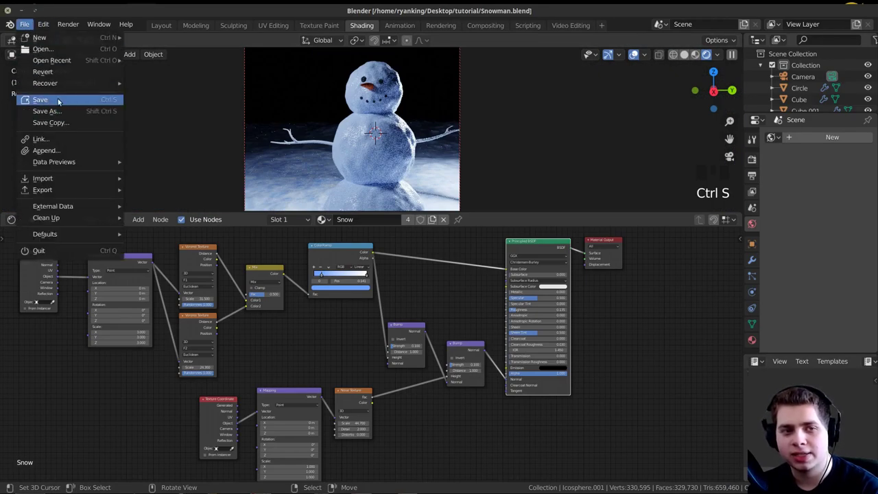
left_click(59, 101)
Step: Give the ground plane its own copy of the Snow material and name it Ground
middle_click_drag(424, 144, 407, 158, "shift")
middle_click_drag(298, 184, 298, 171, "shift")
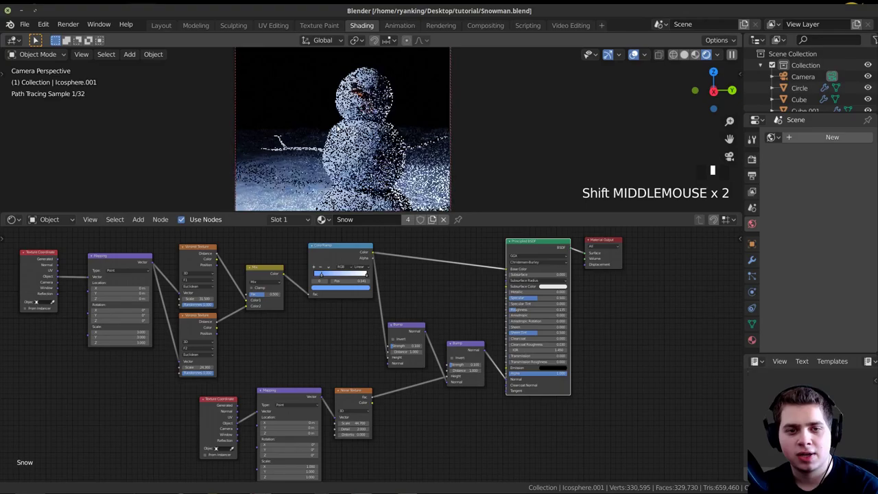
middle_click_drag(242, 183, 270, 110, "shift")
scroll(269, 110, "up", 1)
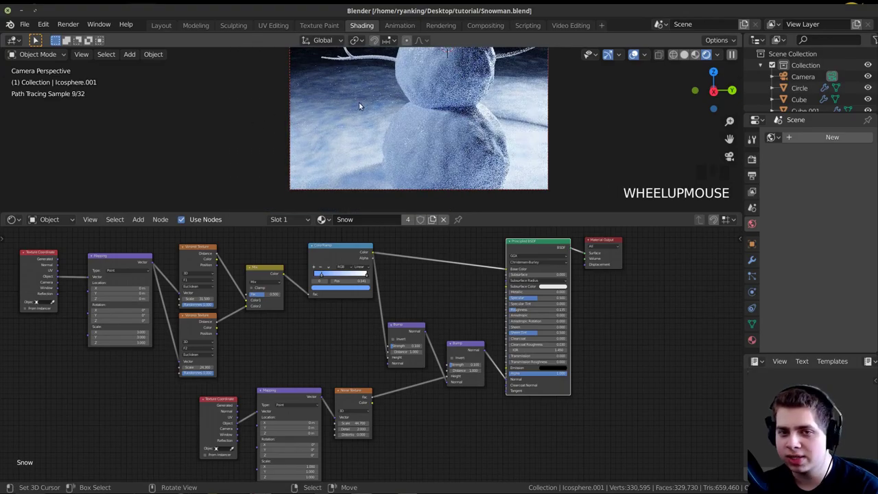
scroll(340, 128, "up", 1)
middle_click_drag(340, 128, 342, 104, "shift")
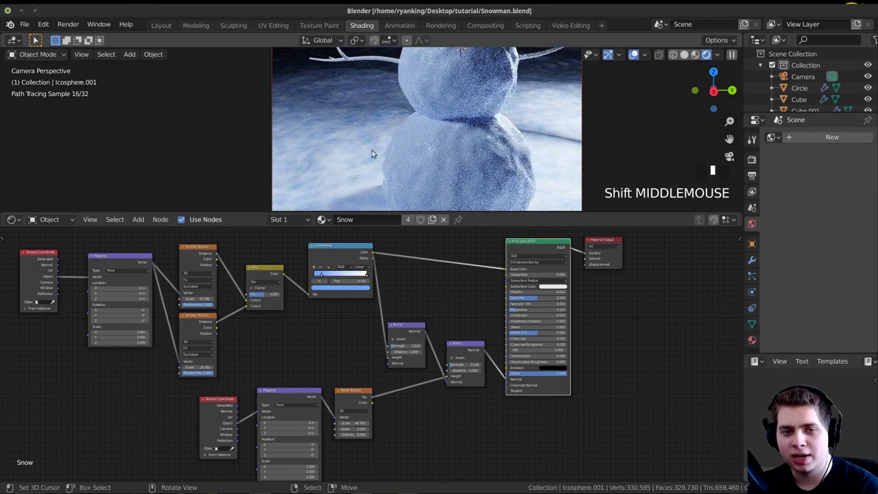
right_click(337, 136)
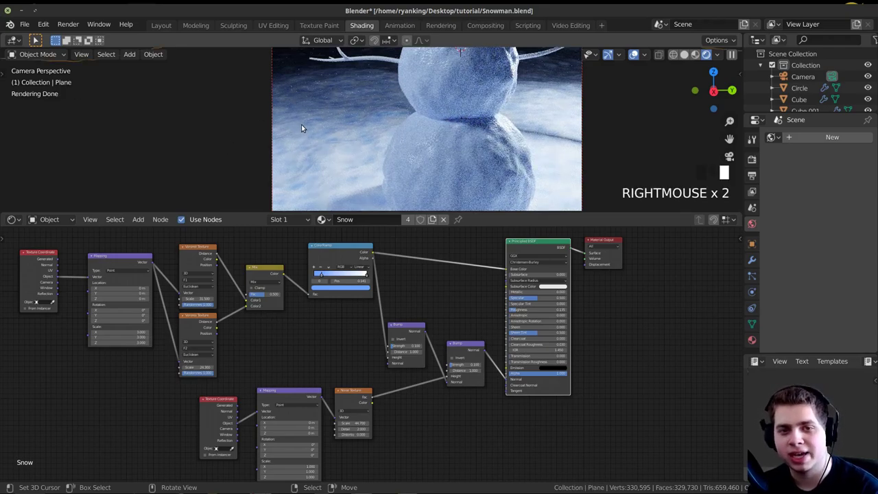
scroll(318, 119, "down", 4)
scroll(350, 103, "up", 4)
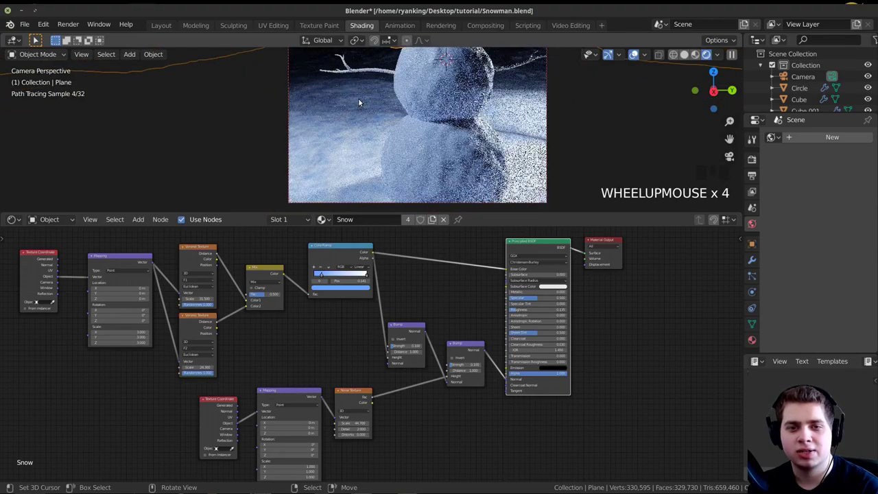
middle_click_drag(358, 102, 370, 102, "shift")
scroll(396, 302, "up", 3)
scroll(396, 302, "down", 1)
middle_click_drag(395, 302, 405, 377)
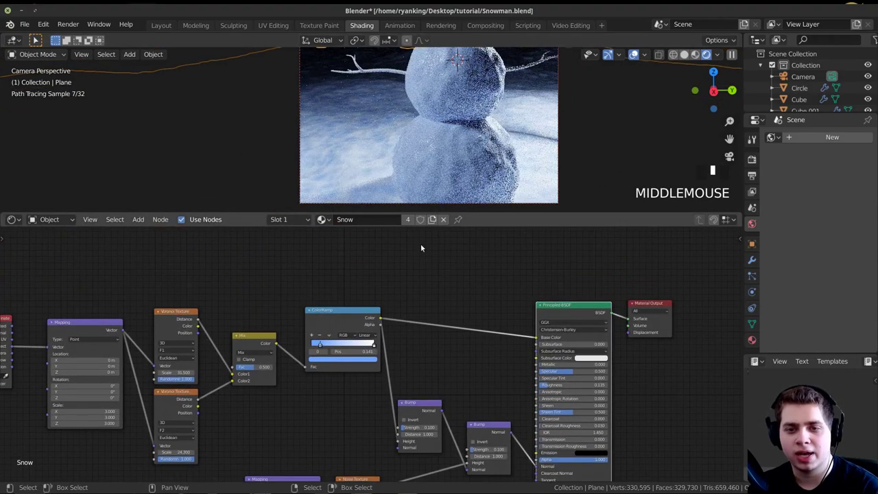
left_click(433, 219)
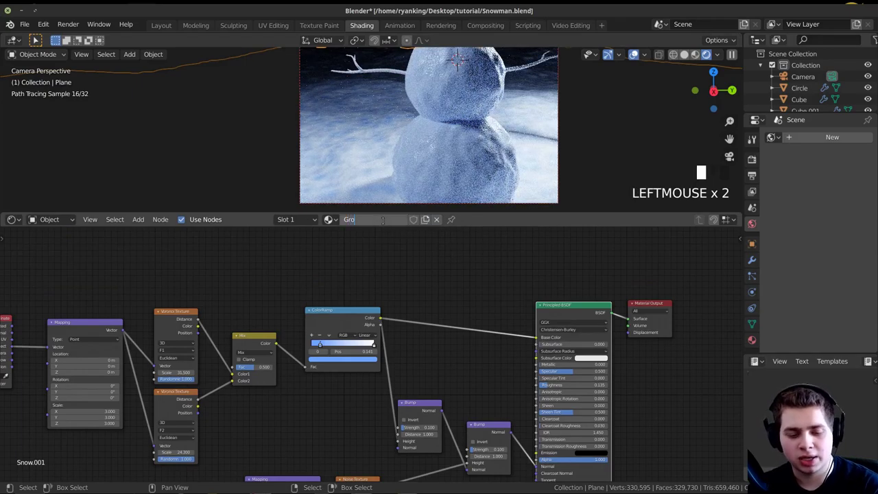
key("Return")
Step: Set the X, Y and Z scale of the Mapping node feeding the Ground material's Voronoi Textures to 41
scroll(322, 316, "down", 4)
middle_click_drag(319, 325, 534, 288)
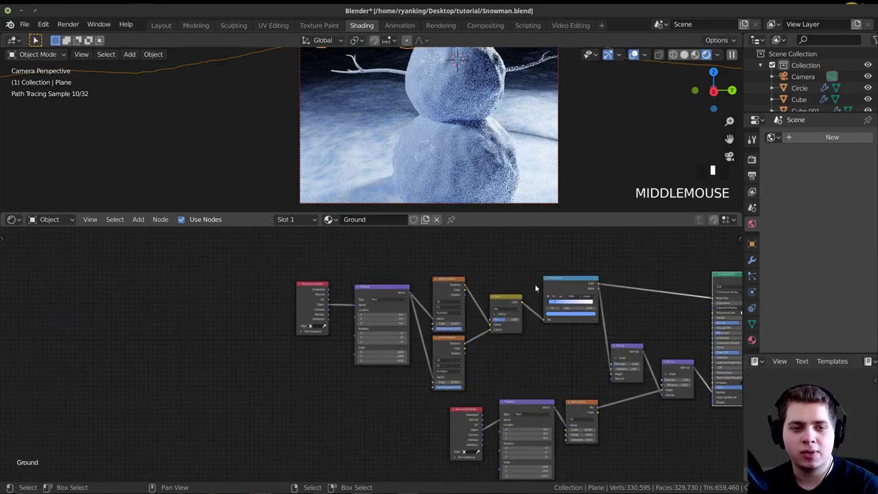
scroll(344, 354, "up", 6)
scroll(411, 364, "up", 3)
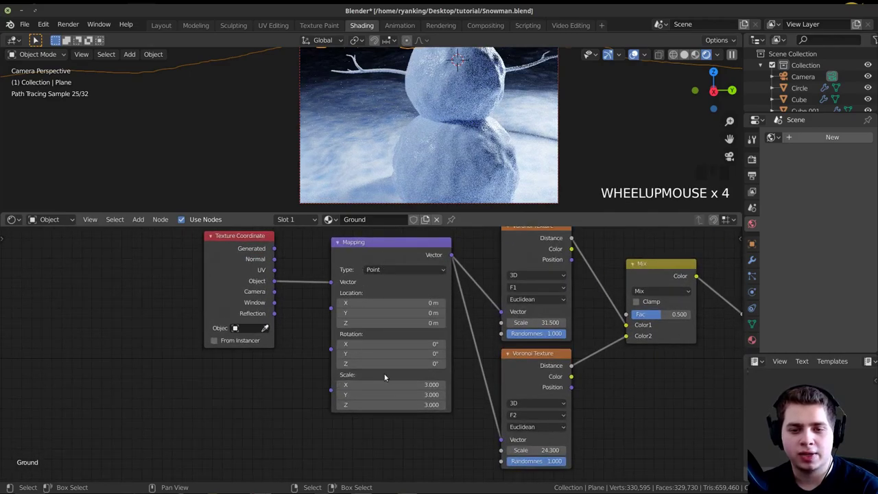
scroll(384, 371, "up", 2)
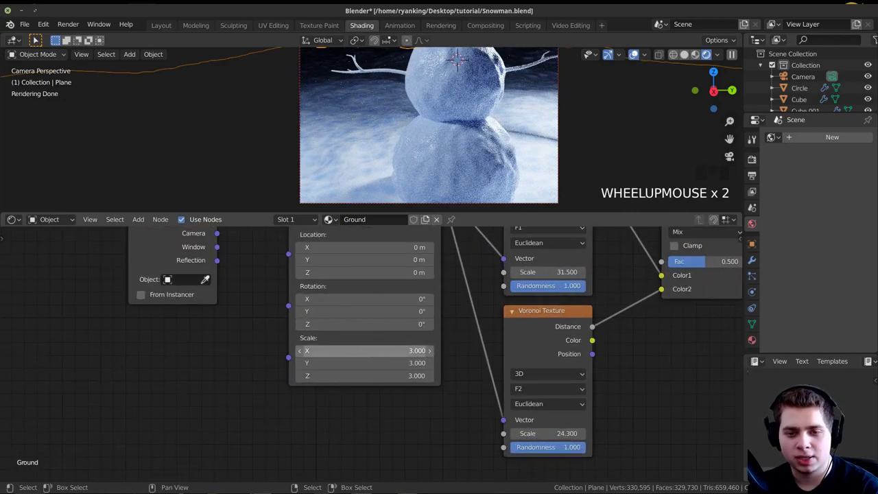
left_click_drag(364, 351, 364, 375)
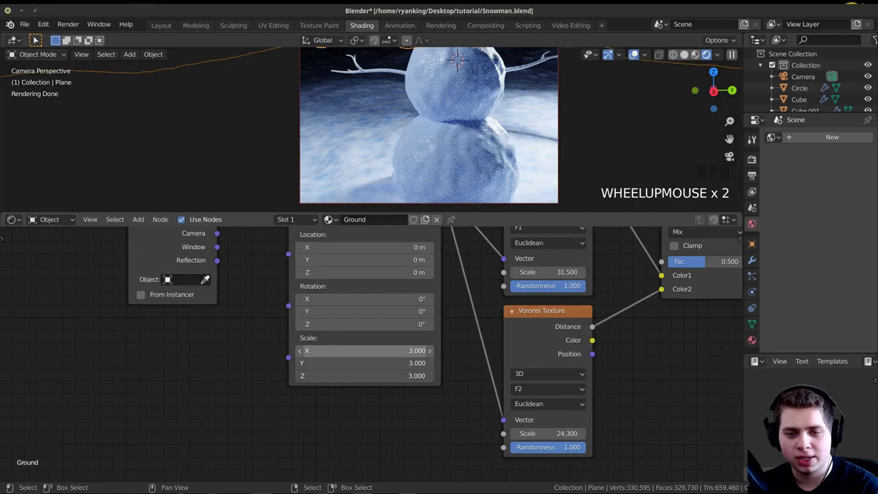
left_click_drag(364, 350, 427, 350)
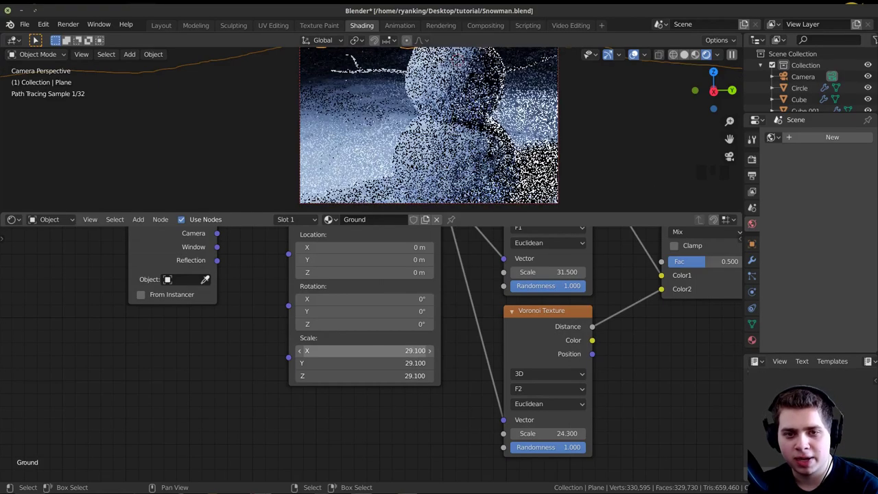
left_click_drag(364, 350, 480, 350)
left_click_drag(418, 350, 371, 350)
Step: Inspect the ground's finer snow texture up close and save the file
scroll(276, 140, "up", 5)
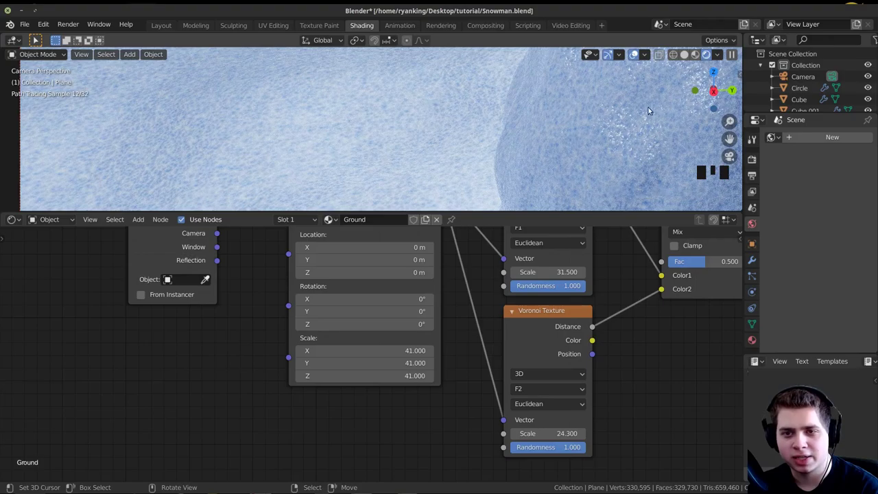
scroll(602, 141, "down", 4)
scroll(480, 144, "down", 1, "shift")
key("ctrl+s")
Step: Create a new material named Wood on the branch arm at the snowman's left side in the view
scroll(290, 149, "up", 3)
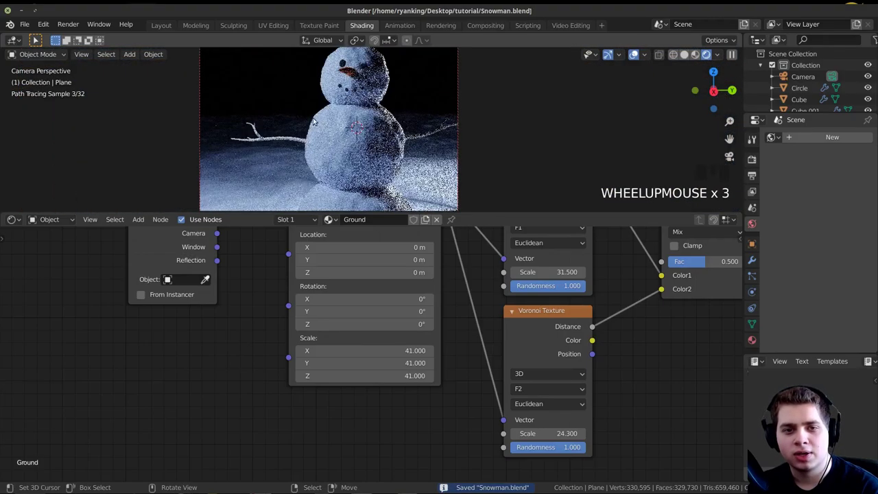
right_click(288, 143)
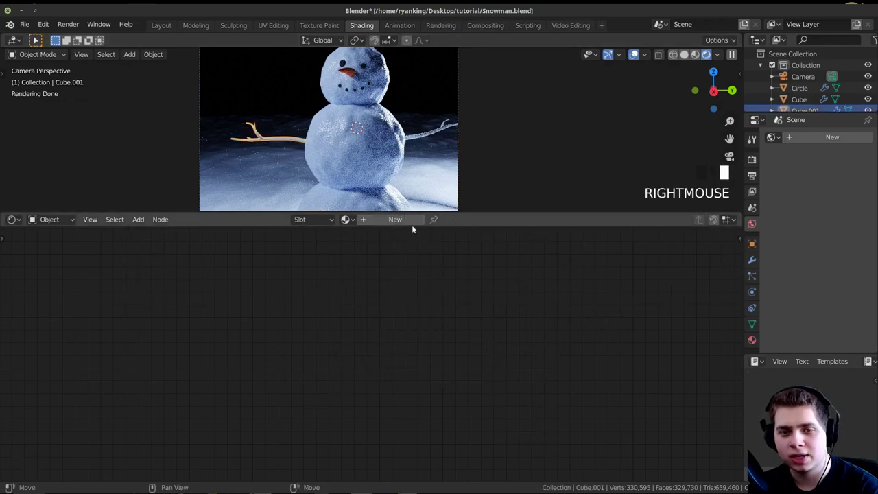
left_click(381, 220)
left_click(384, 220)
type("Woo")
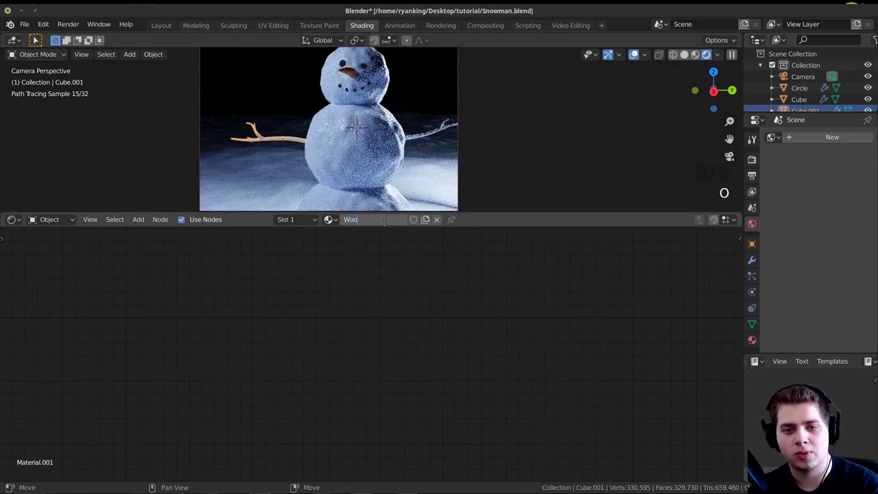
type("d")
key("Return")
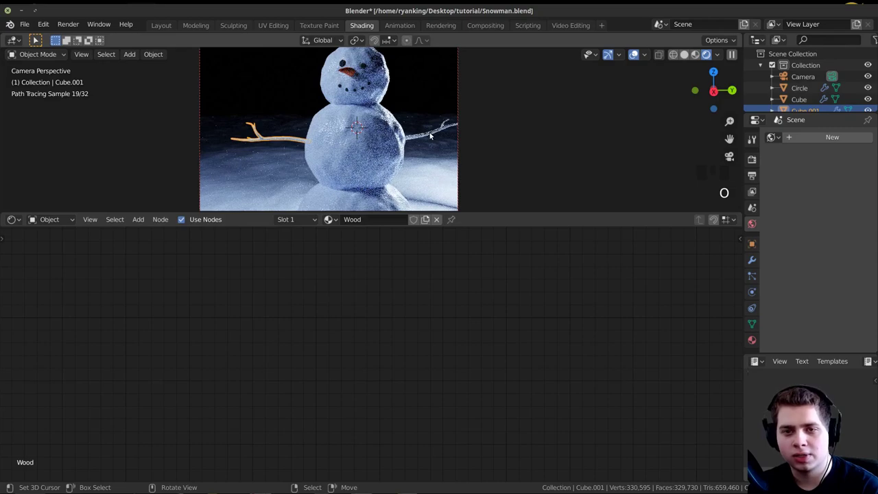
Step: Assign the existing Wood material to the snowman's other branch arm
right_click(430, 135)
left_click(346, 219)
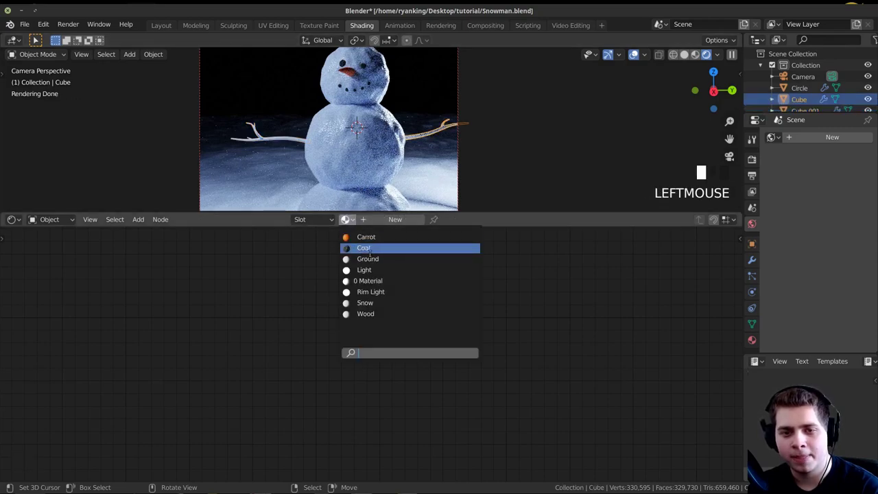
left_click(376, 313)
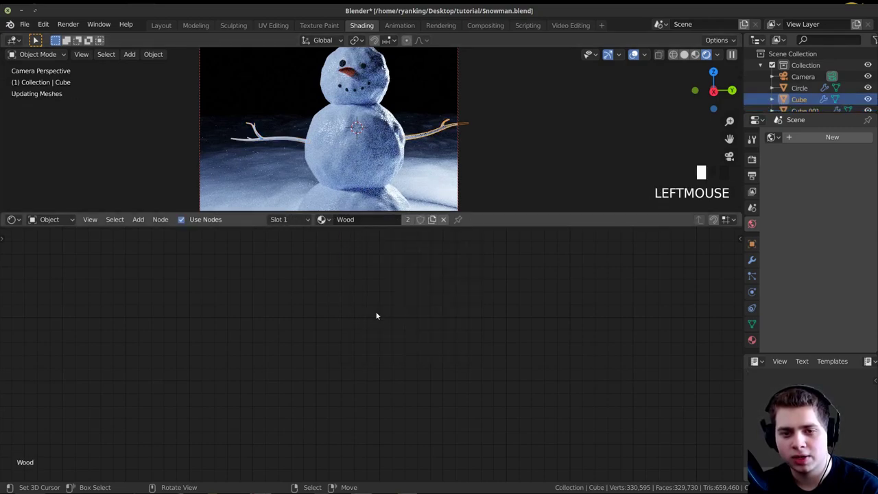
Step: Move the Wood material's Principled BSDF node farther away from the Material Output node
middle_click_drag(322, 255, 289, 388)
scroll(289, 388, "down", 2)
middle_click_drag(594, 367, 364, 298)
scroll(394, 315, "up", 2)
scroll(365, 281, "up", 1)
middle_click_drag(363, 378, 392, 388)
scroll(440, 274, "up", 2)
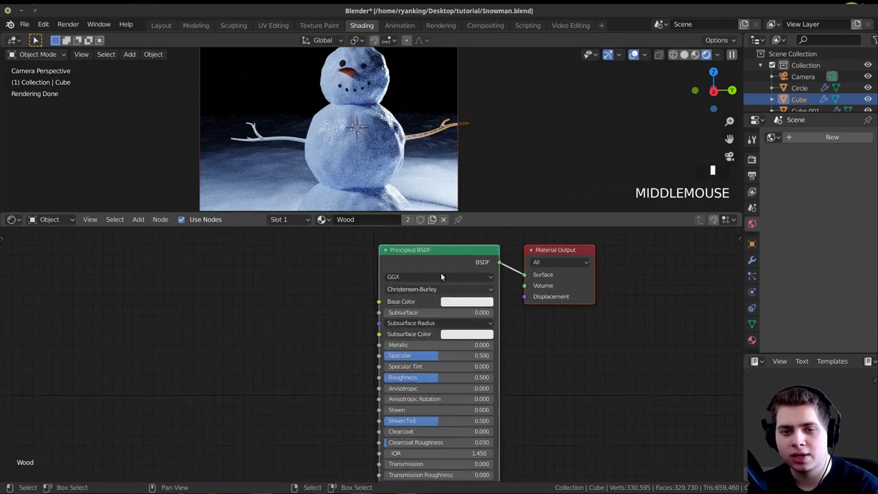
left_click_drag(440, 276, 387, 264)
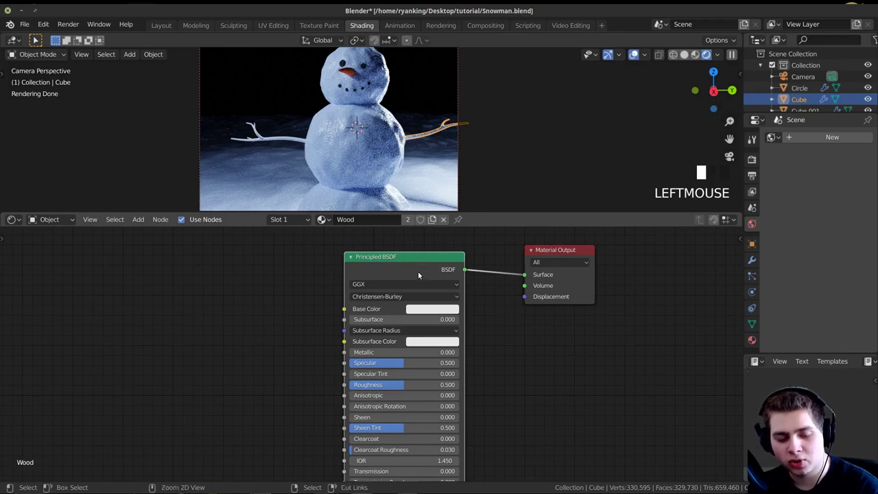
Step: Run Principled Texture Setup on the Principled BSDF with the Wood036_2K Color, Normal and Roughness images, leaving out Displacement
key("ctrl+shift+t")
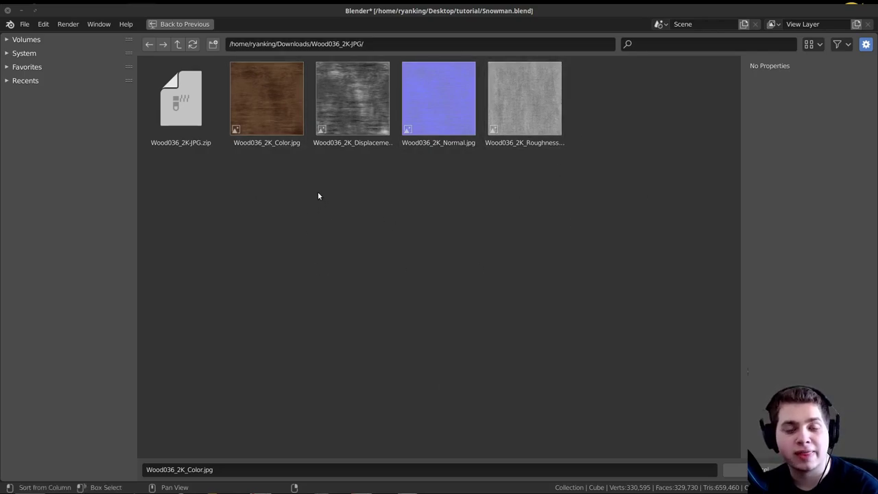
left_click(261, 118)
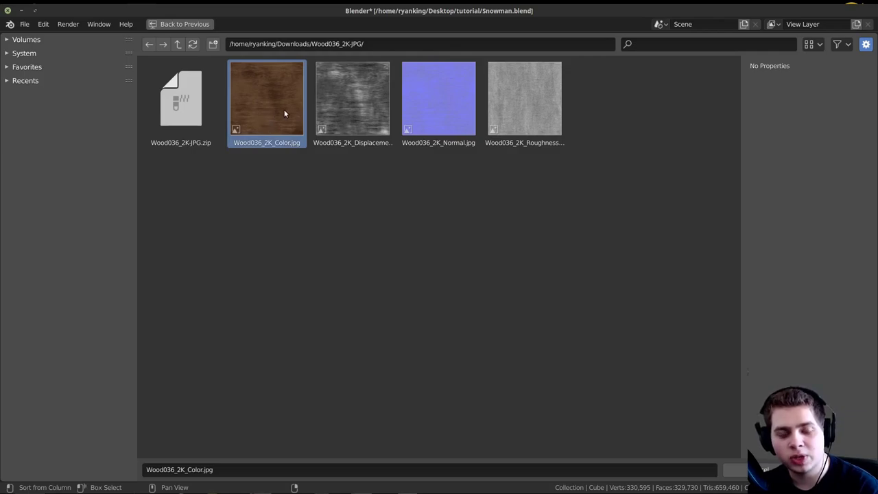
left_click(449, 102, "shift")
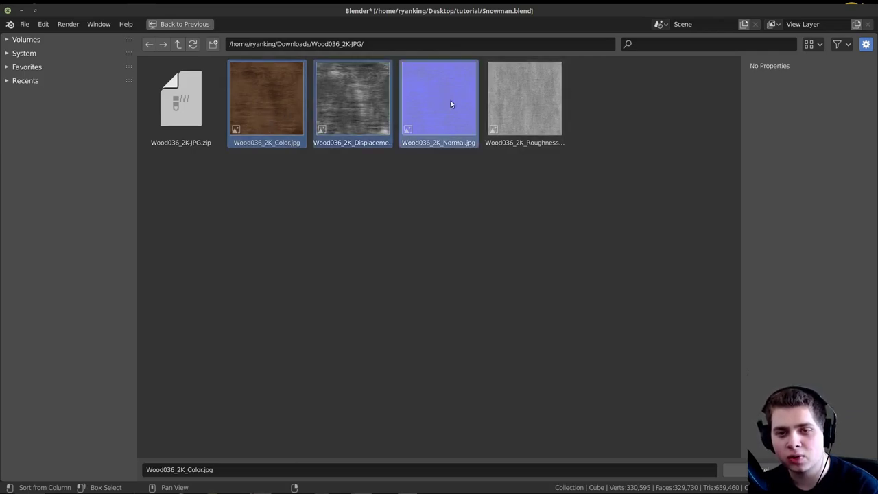
left_click(506, 107, "shift")
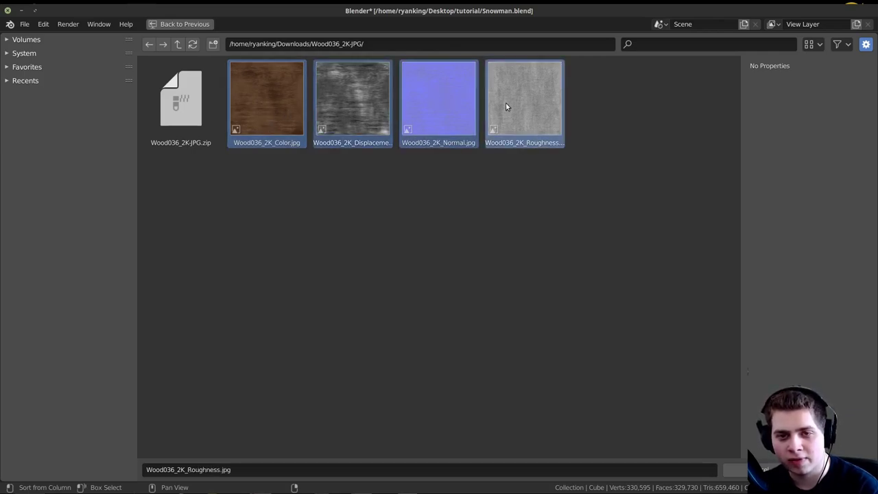
left_click(353, 109, "ctrl")
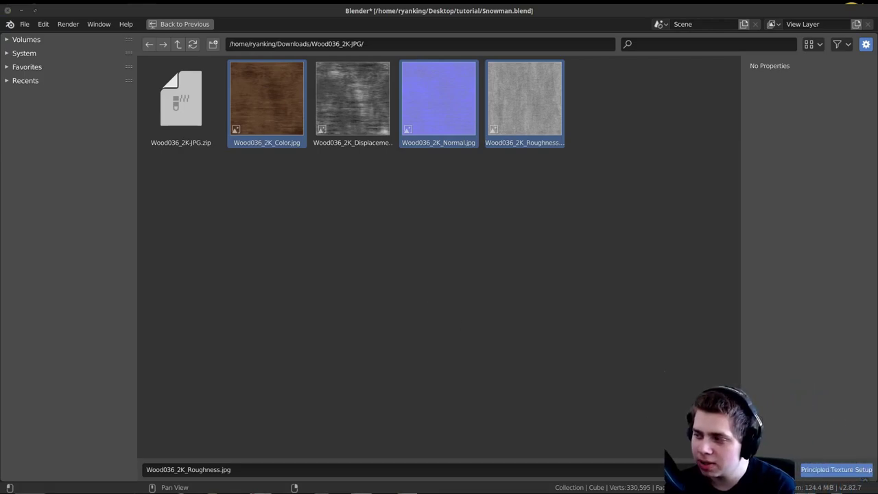
left_click(812, 467)
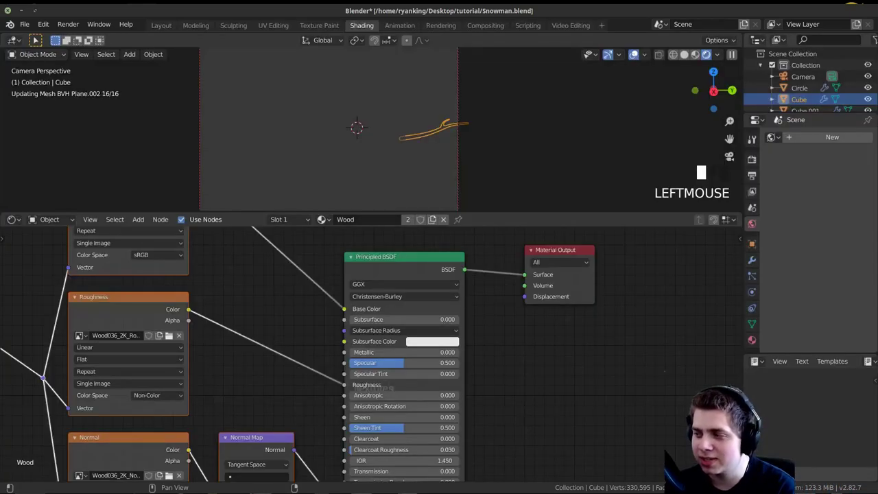
Step: Look over the Wood material's node tree, from the image textures and Normal Map to the Mapping frame
scroll(427, 355, "down", 8)
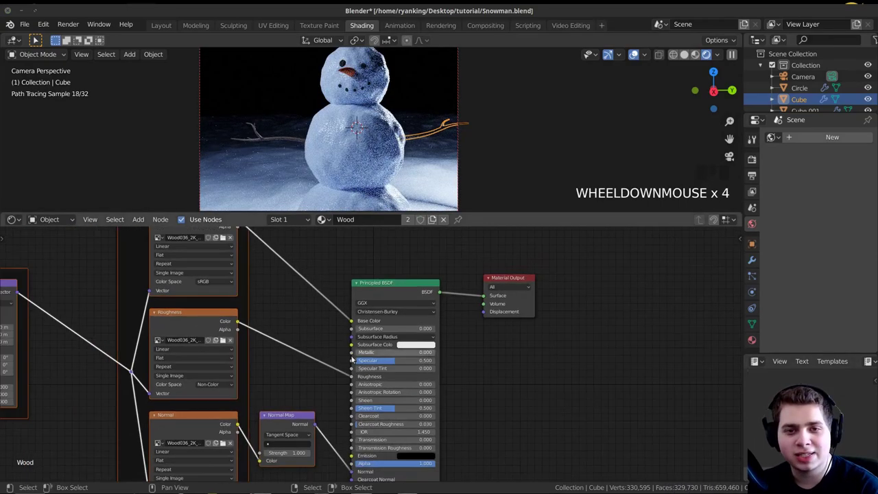
middle_click_drag(418, 349, 452, 357)
scroll(427, 355, "down", 3)
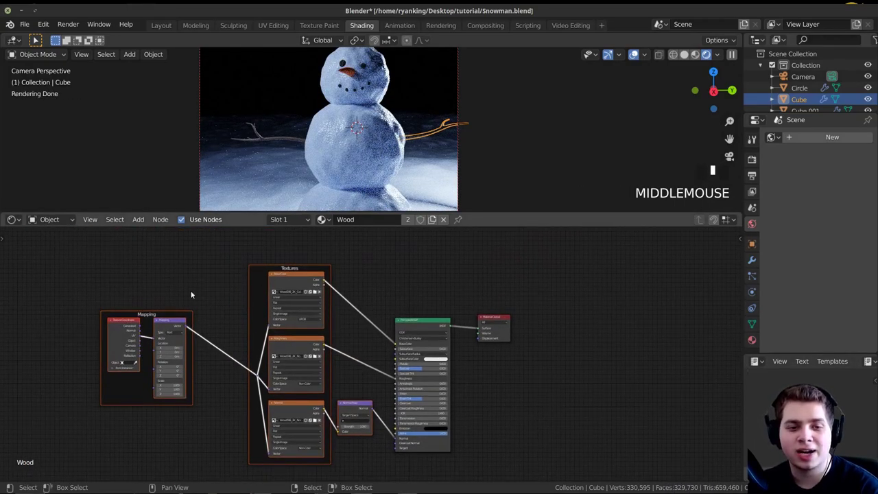
scroll(357, 288, "up", 4)
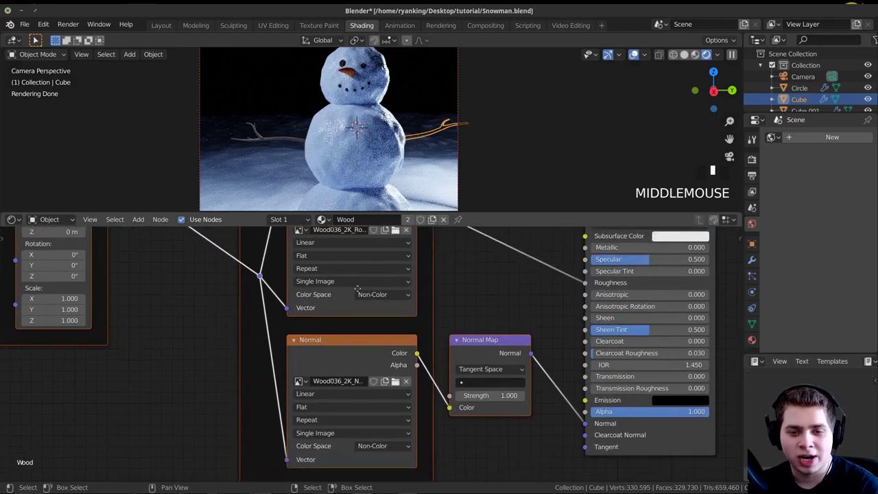
middle_click_drag(357, 288, 356, 249)
middle_click_drag(482, 315, 458, 412)
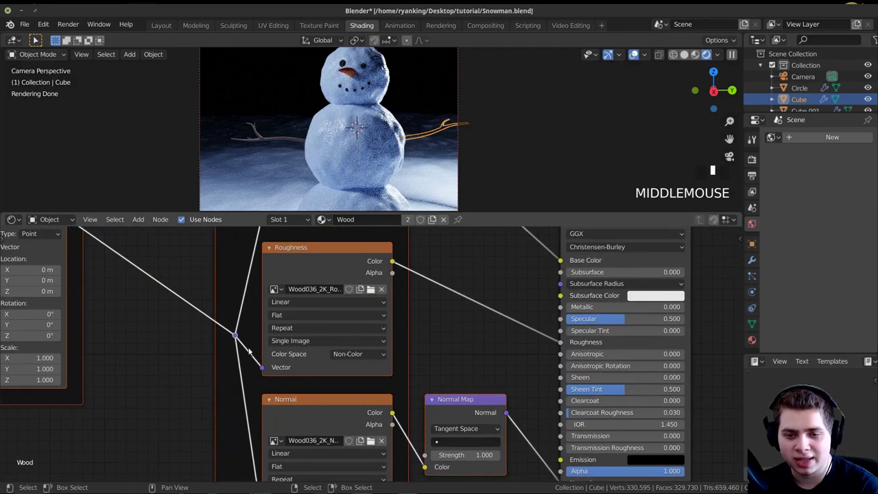
scroll(77, 258, "down", 3)
middle_click_drag(77, 259, 342, 331)
scroll(309, 375, "down", 1)
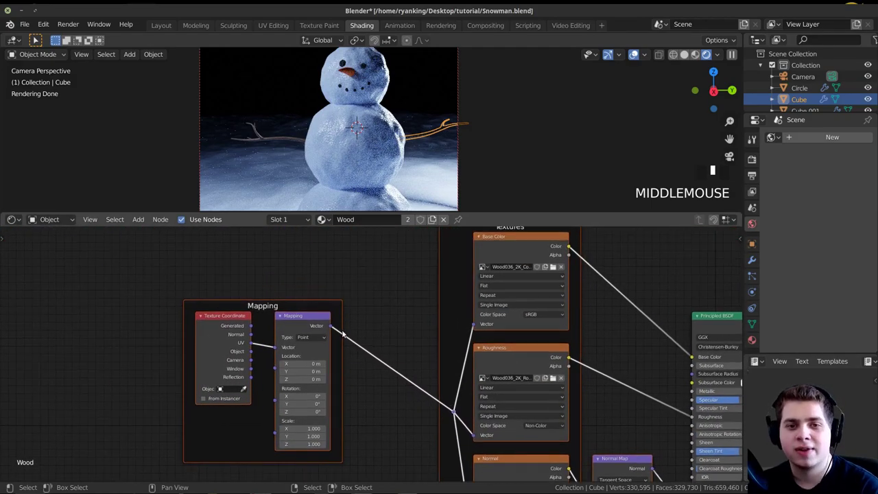
Step: Connect the Texture Coordinate node's Object output to the Mapping node's Vector input in place of UV
middle_click_drag(459, 327, 445, 346)
middle_click_drag(277, 394, 381, 329)
scroll(382, 329, "up", 1)
scroll(382, 332, "up", 3)
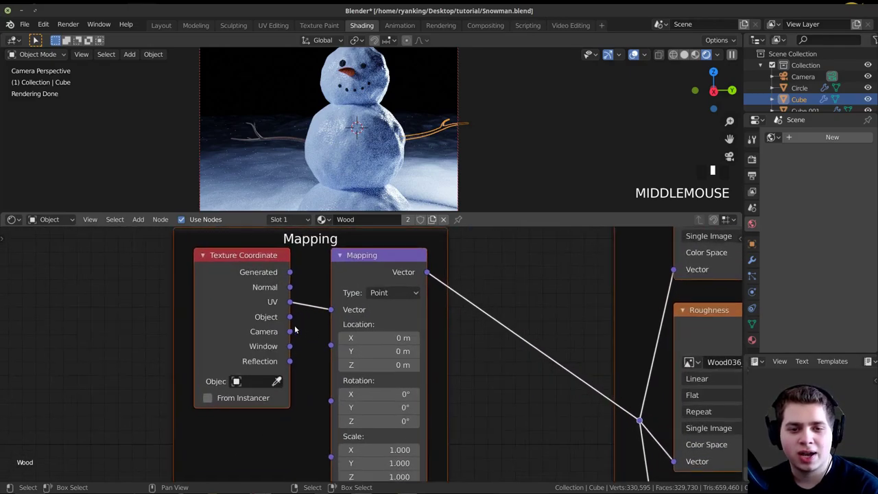
left_click_drag(289, 317, 318, 320)
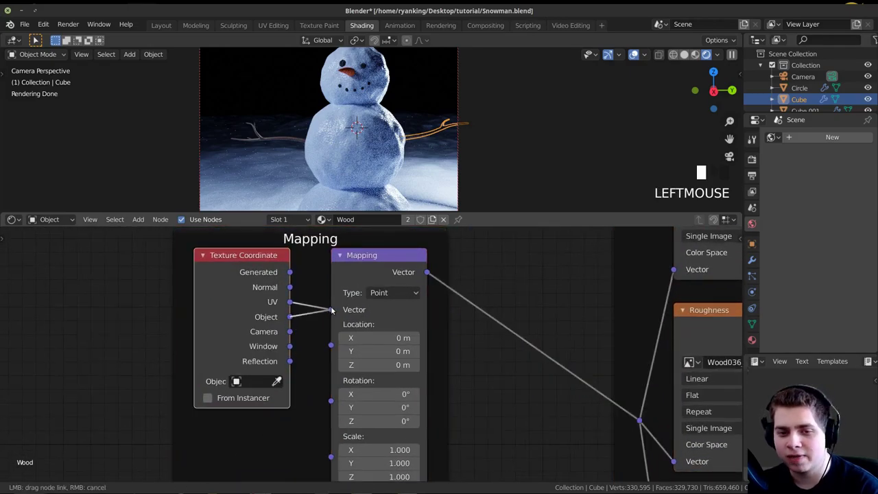
left_click_drag(331, 310, 332, 310)
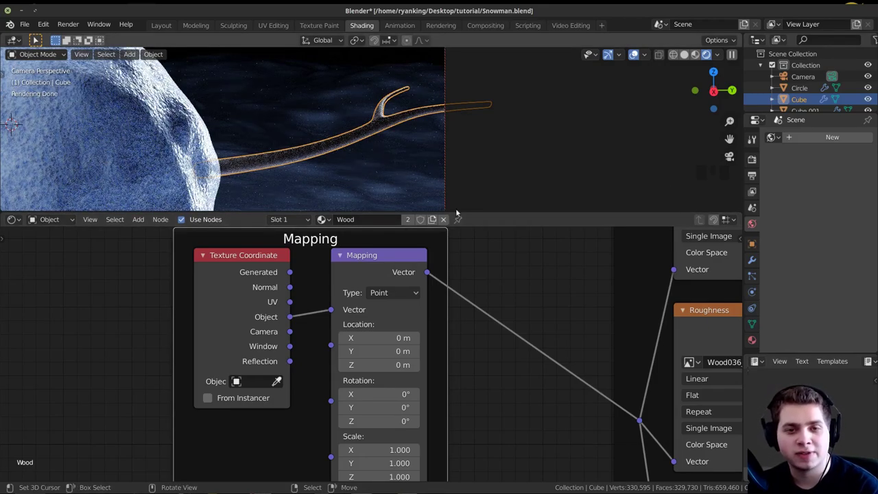
Step: Set the Base Color image texture to Box projection with a Blend of 0.2
scroll(492, 356, "down", 4)
middle_click_drag(549, 301, 441, 368)
scroll(479, 346, "up", 2)
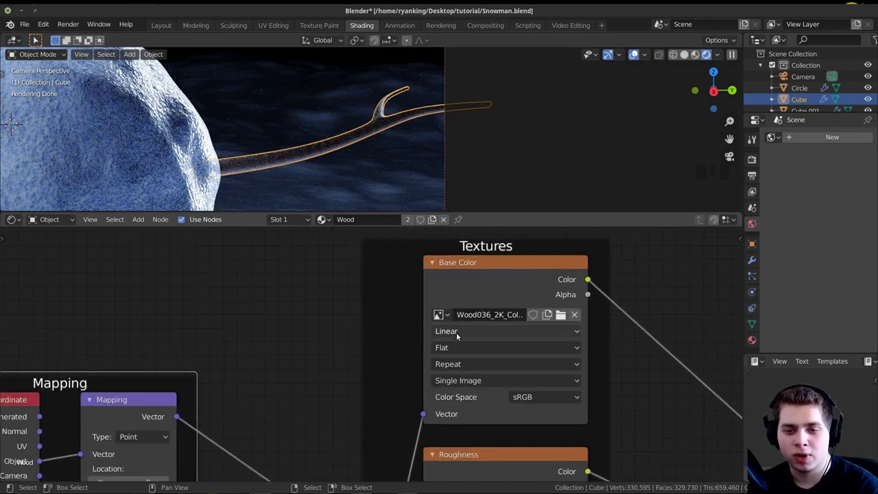
left_click(454, 347)
left_click(457, 376)
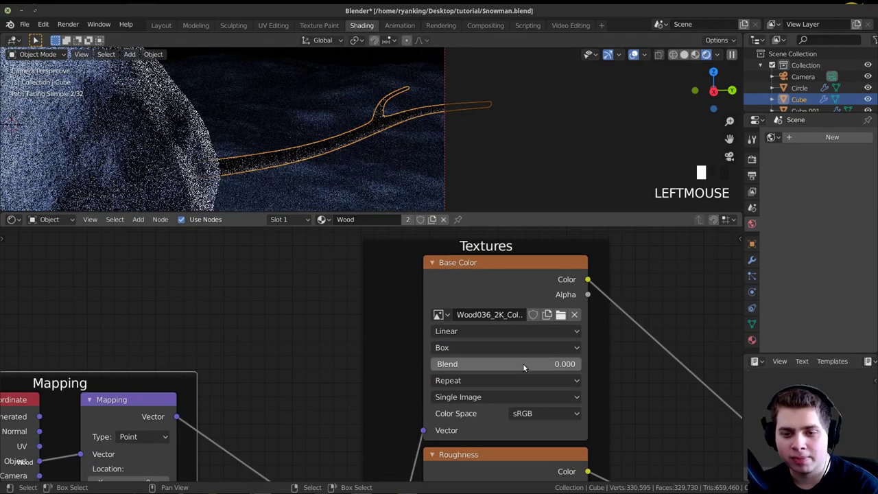
left_click(555, 361)
type("0.2")
key("Return")
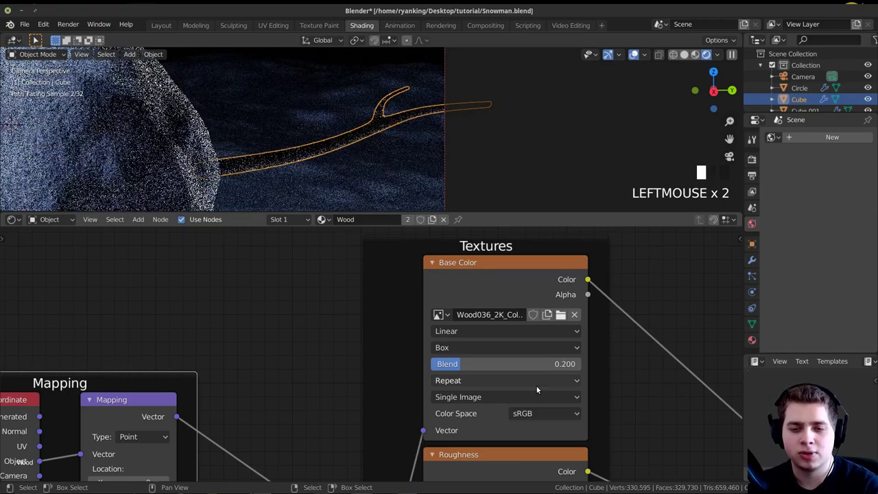
Step: Set the Roughness image texture to Box projection with a Blend of 0.2
middle_click_drag(539, 388, 498, 432)
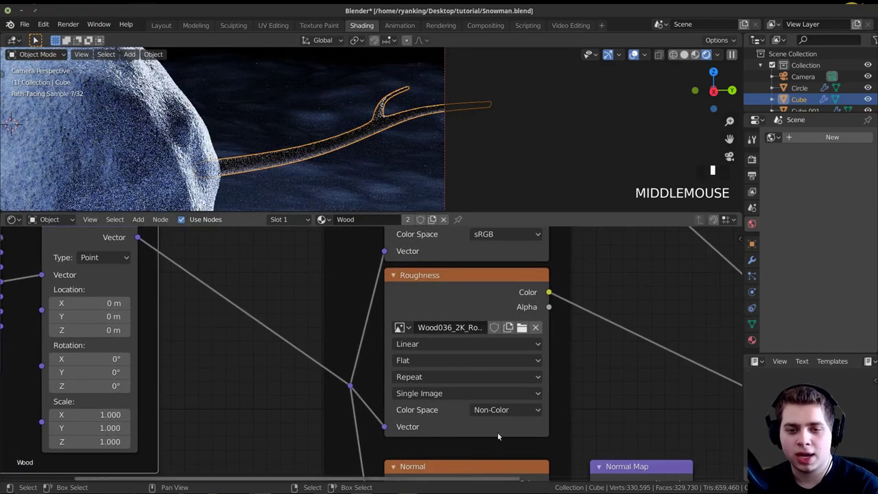
left_click(441, 359)
left_click(438, 389)
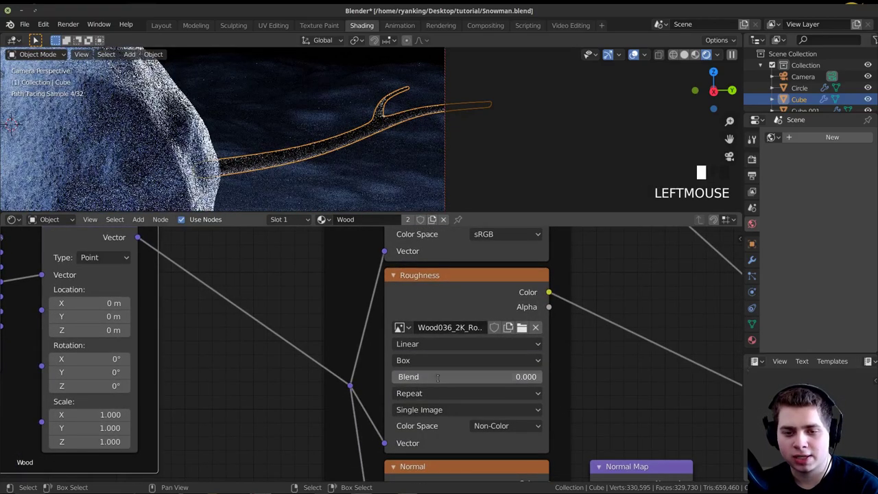
double_click(437, 377)
type("0.2")
key("Return")
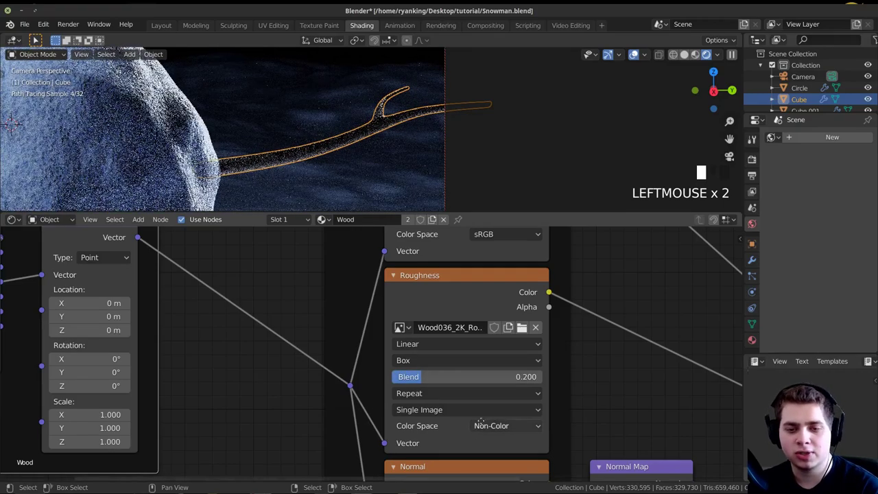
Step: Set the Normal image texture to Box projection with a Blend of 0.1
middle_click_drag(481, 420, 544, 192)
left_click(487, 323)
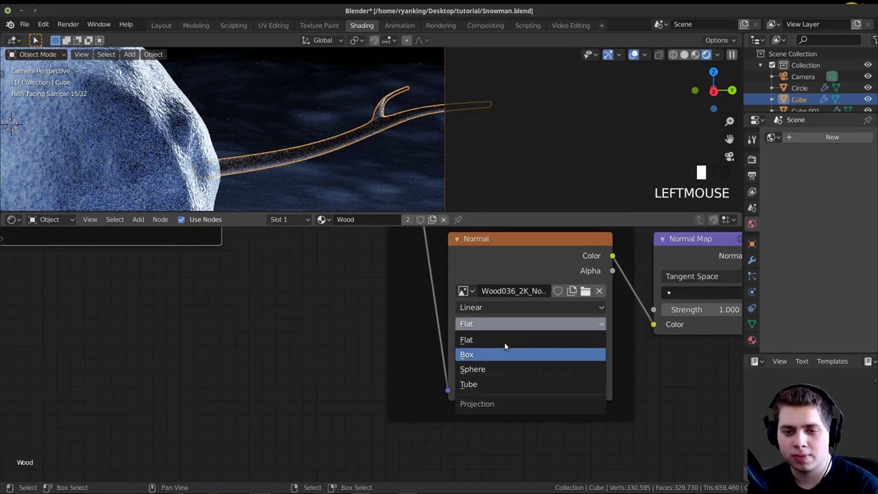
left_click(505, 351)
double_click(510, 339)
type("0.1")
key("Return")
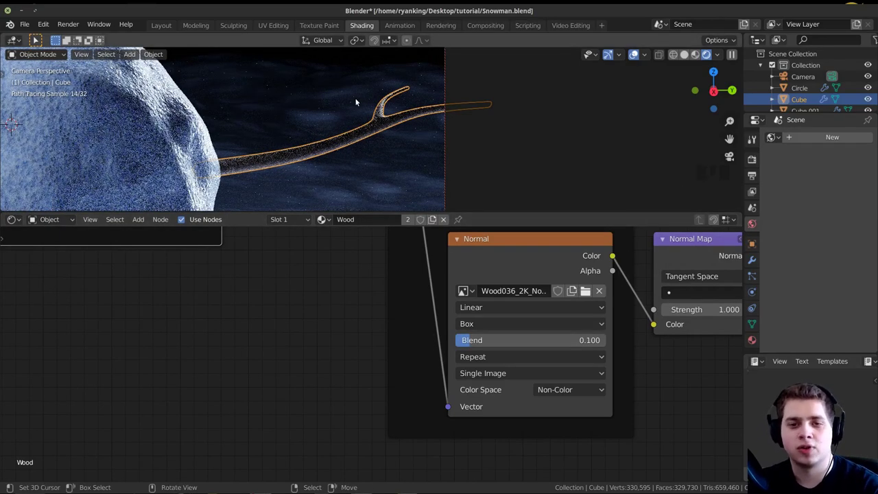
Step: Switch the viewport to Material Preview shading and inspect the wood texture up close on the first branch arm
scroll(148, 165, "down", 4)
middle_click_drag(148, 165, 327, 117, "shift")
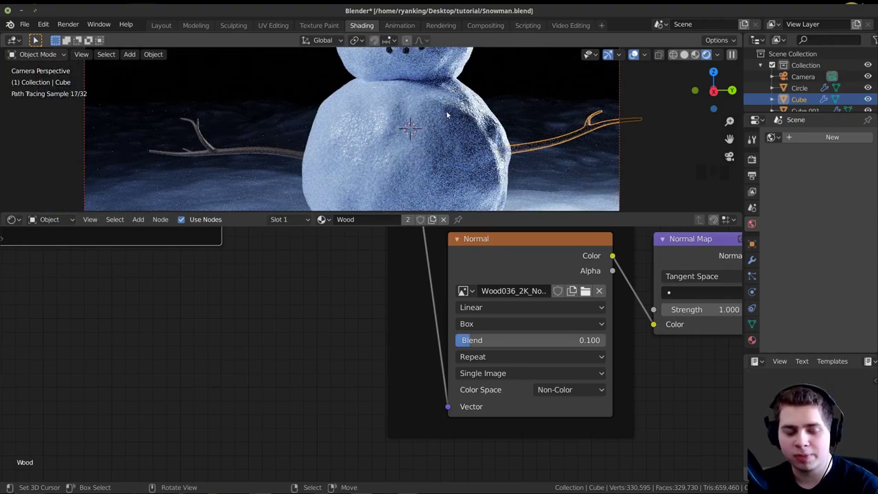
middle_click_drag(384, 106, 331, 89, "shift")
key("z")
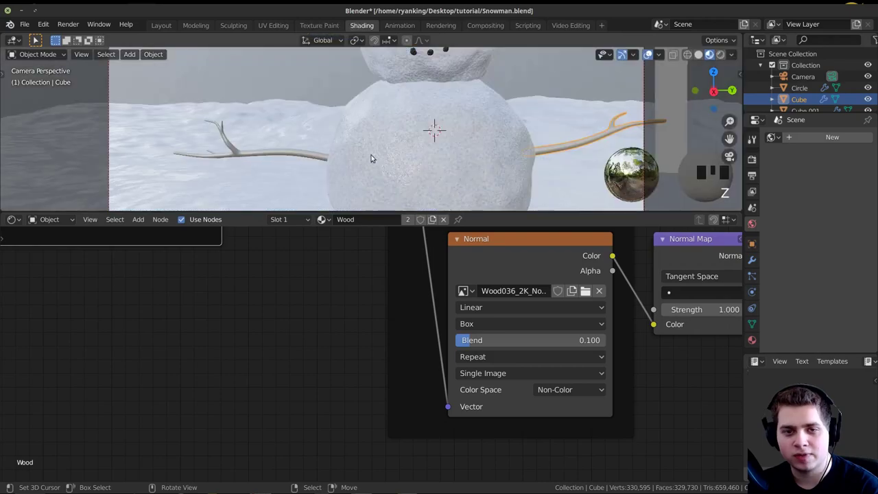
scroll(286, 157, "up", 2)
middle_click_drag(286, 156, 498, 122, "shift")
scroll(436, 142, "up", 2)
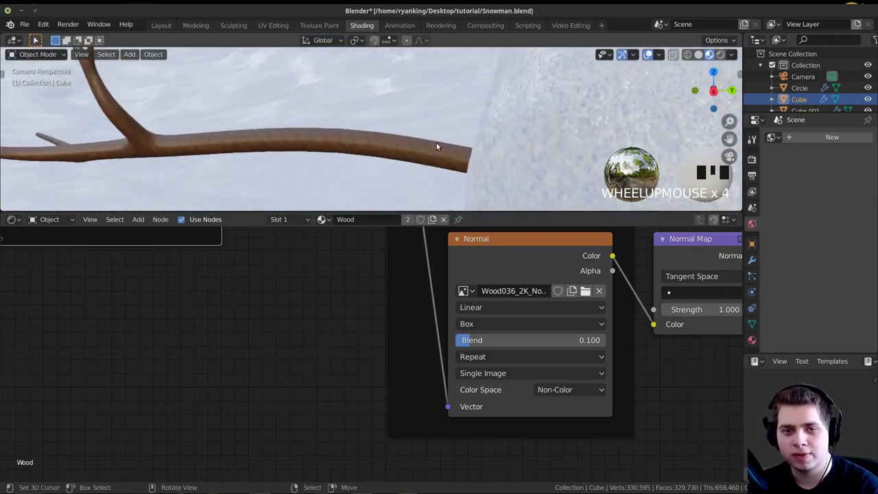
middle_click_drag(436, 142, 425, 112, "shift")
scroll(441, 133, "up", 2)
right_click(418, 122)
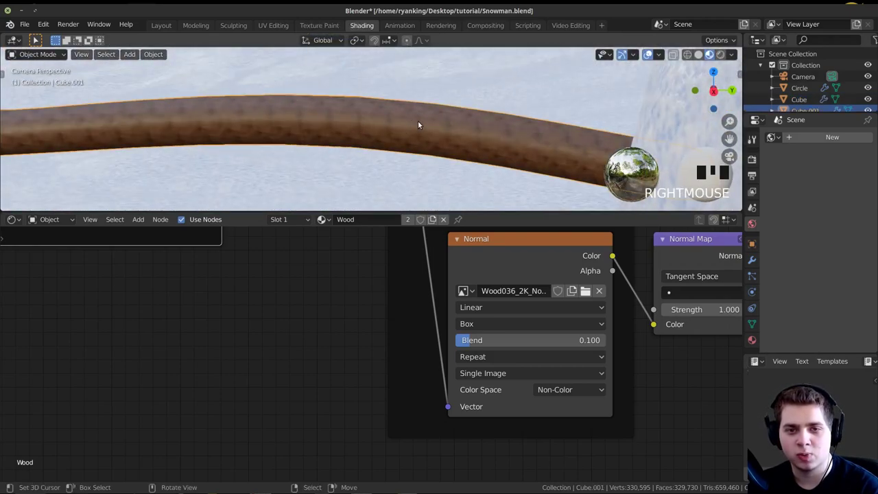
scroll(363, 114, "up", 3)
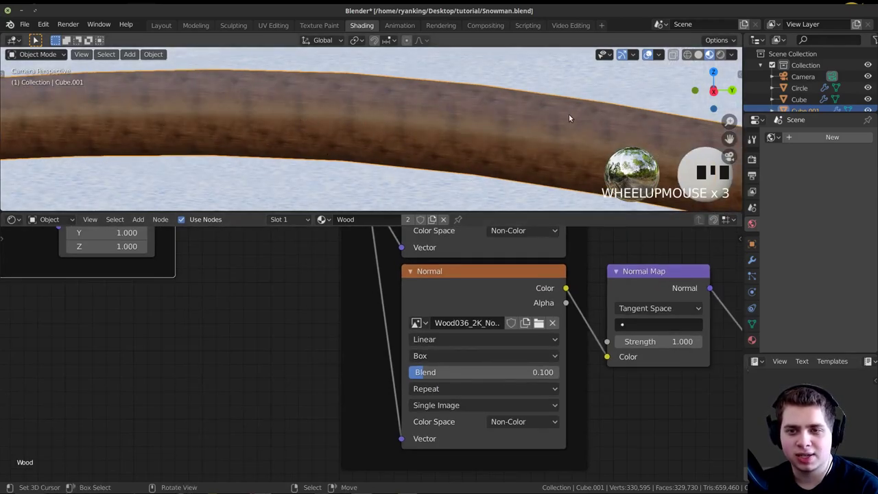
scroll(107, 108, "down", 1)
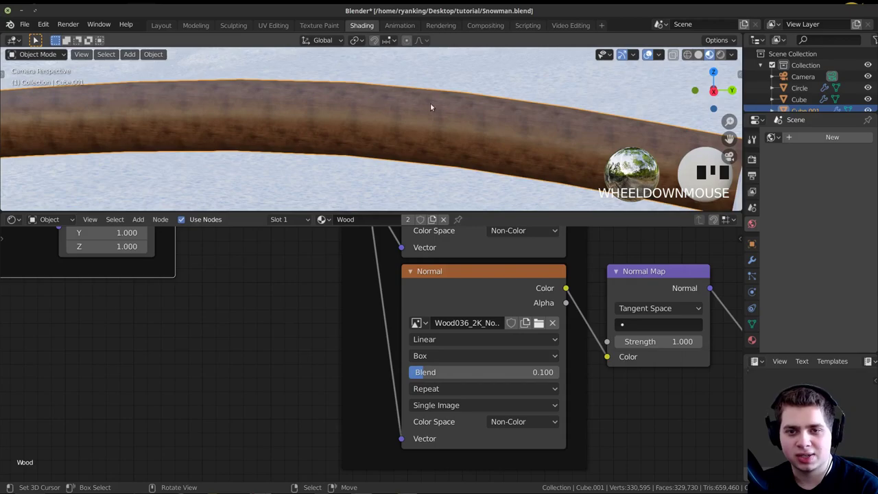
Step: Set the X, Y and Z scale of the Wood material's Mapping node to 0.090 and check the whole branch
scroll(343, 372, "down", 6)
middle_click_drag(259, 229, 405, 311)
scroll(370, 329, "up", 2)
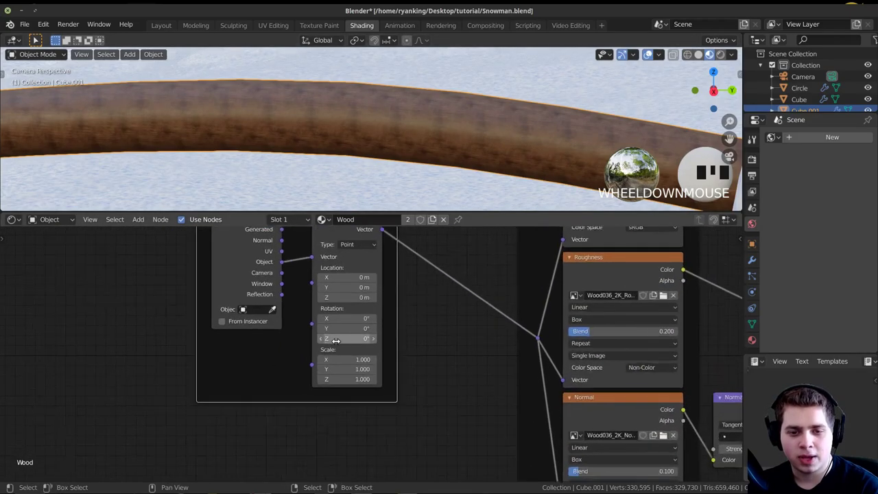
scroll(332, 345, "up", 1)
left_click_drag(345, 359, 264, 380)
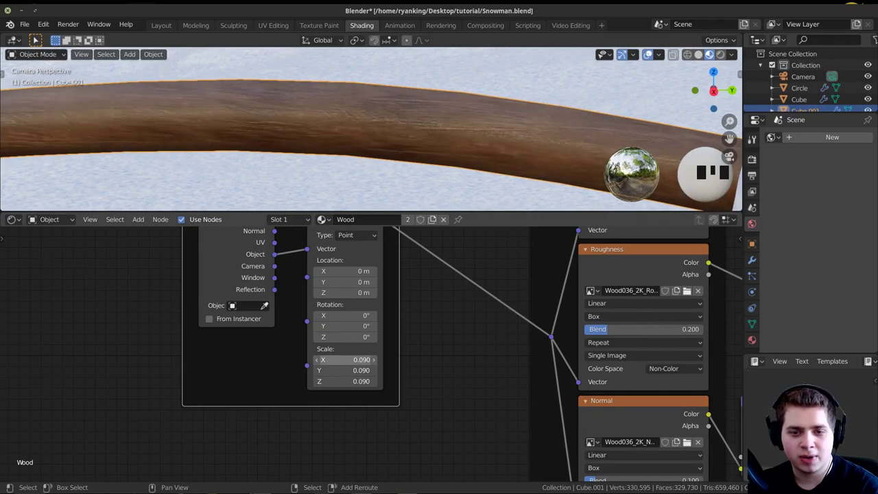
scroll(346, 167, "down", 3)
scroll(229, 139, "up", 3)
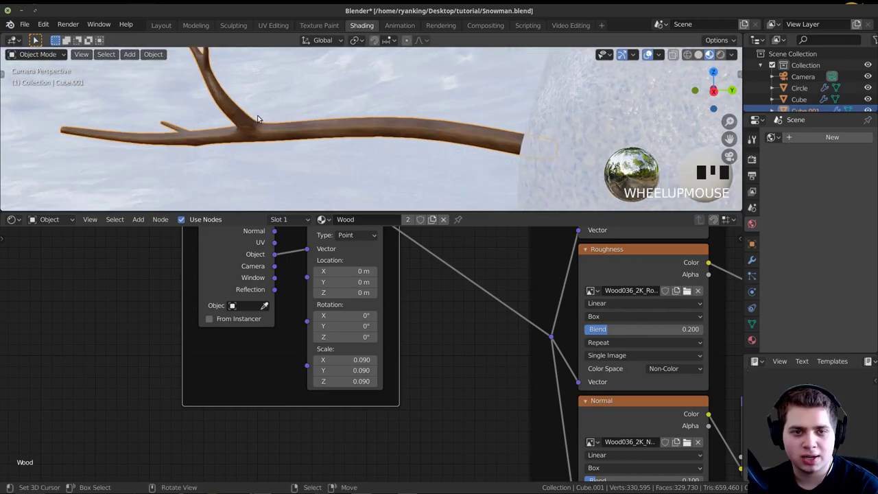
Step: Bring the Wood material's Principled BSDF and Material Output nodes into view and switch the viewport to Rendered shading
scroll(617, 418, "down", 1)
middle_click_drag(740, 424, 341, 413)
scroll(340, 418, "up", 3)
scroll(340, 421, "down", 5)
middle_click_drag(444, 319, 398, 423)
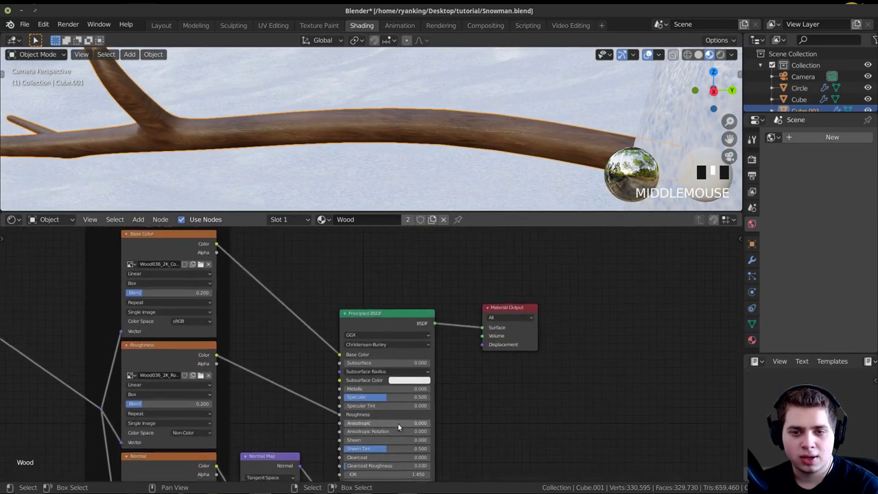
key("z")
left_click(382, 97)
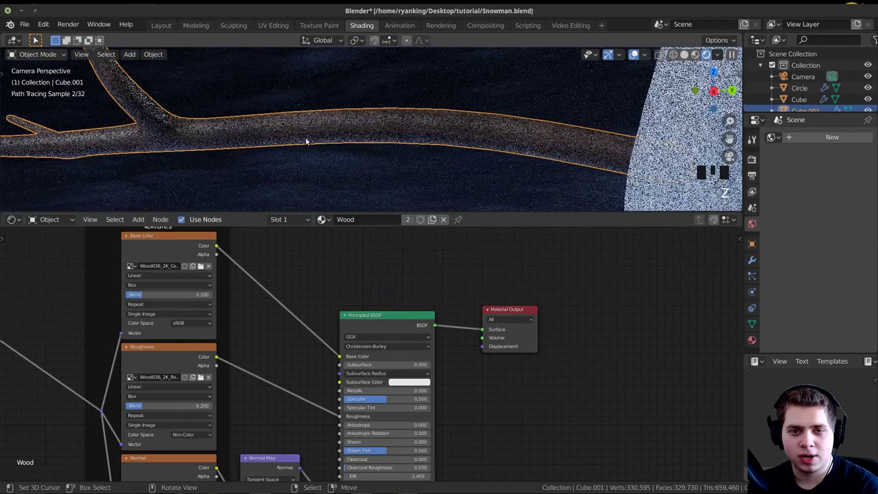
Step: Set the Strength of the Wood material's Normal Map node to 2
middle_click_drag(272, 482, 309, 405)
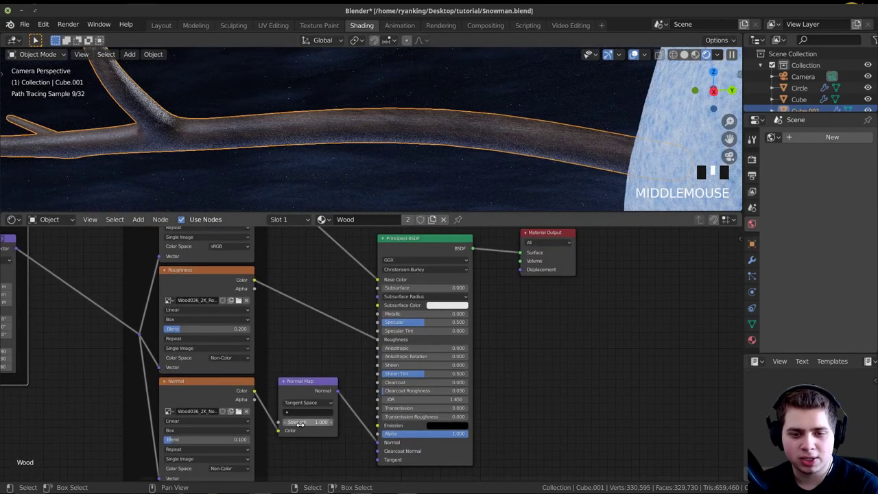
left_click(300, 423)
type("2")
key("Return")
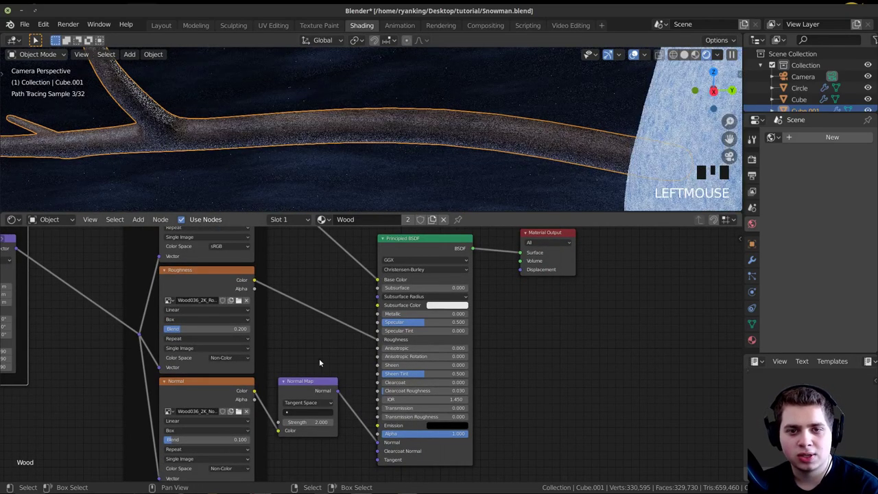
scroll(260, 449, "up", 2)
middle_click_drag(291, 409, 293, 388)
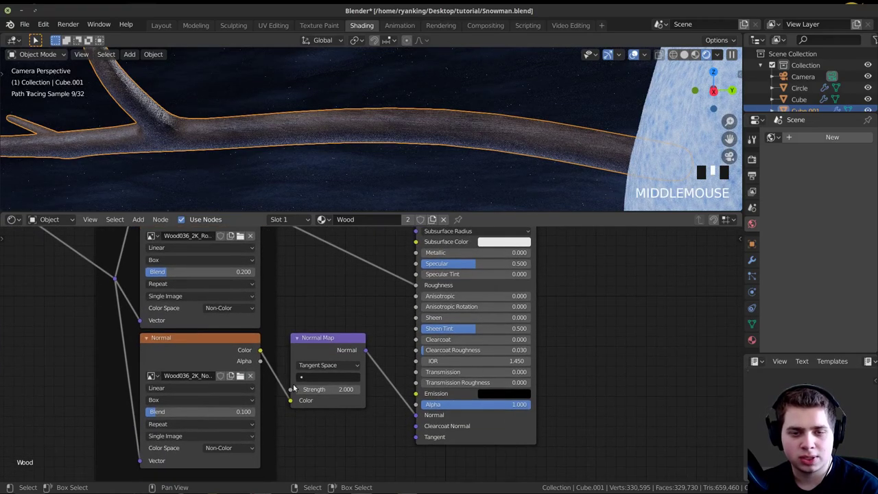
Step: Save Snowman.blend and return the viewport to Solid shading while looking over the branch arms
scroll(412, 153, "down", 2)
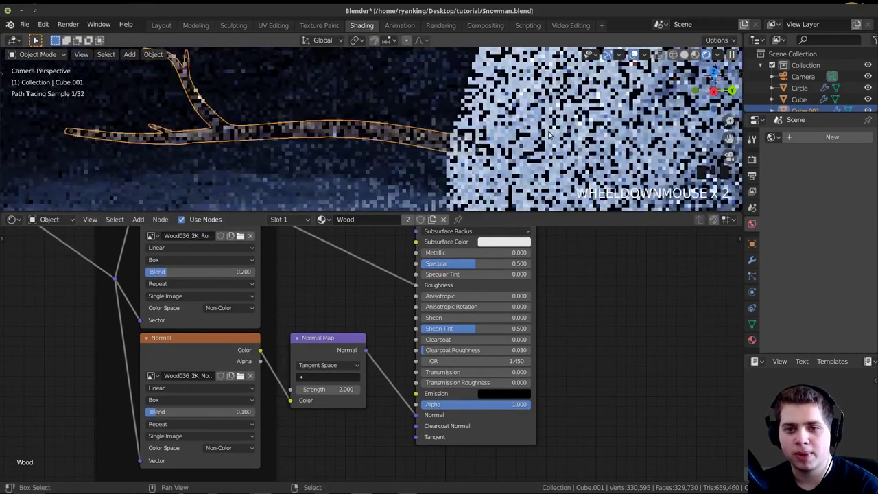
middle_click_drag(548, 135, 445, 132, "shift")
middle_click_drag(672, 127, 388, 130, "shift")
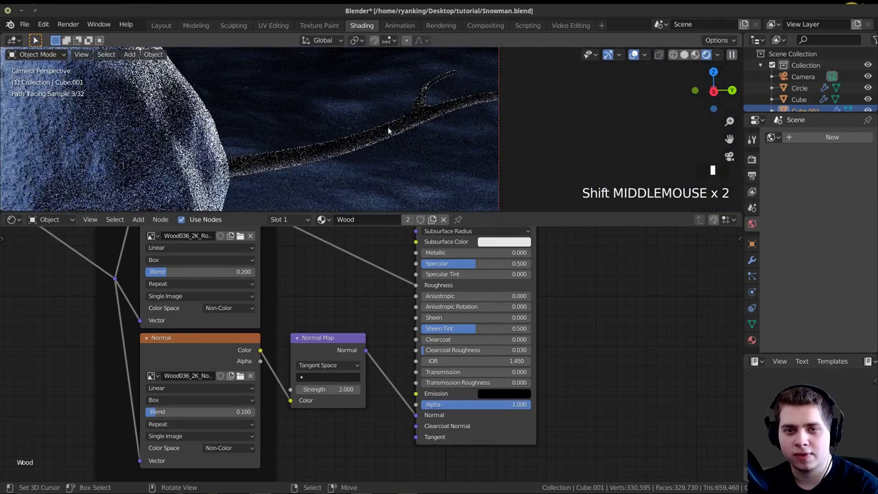
scroll(388, 130, "down", 2)
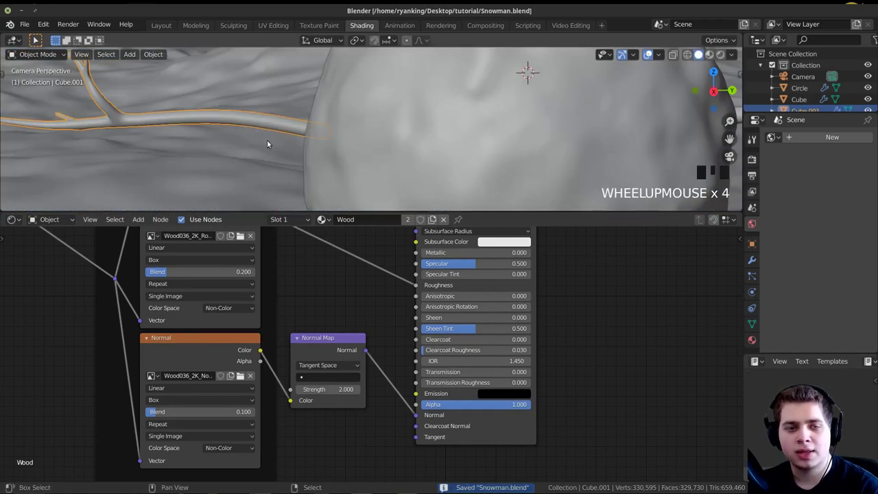
middle_click_drag(175, 108, 269, 143, "shift")
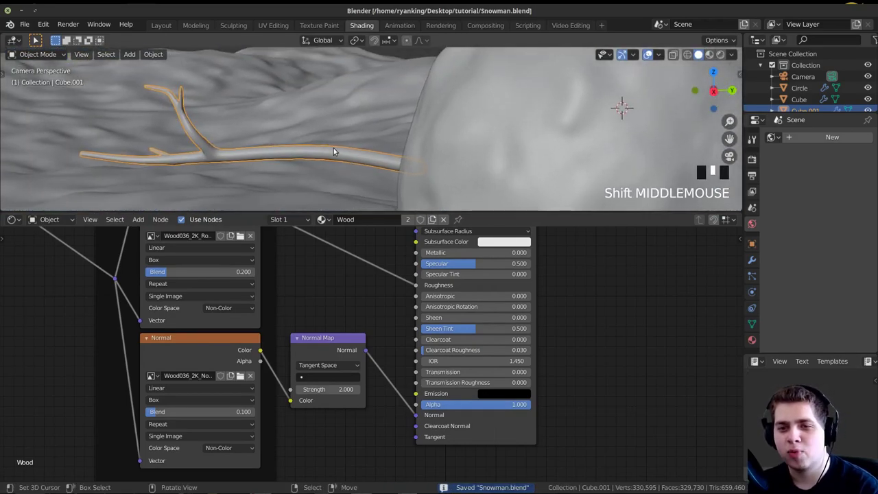
scroll(322, 148, "up", 1)
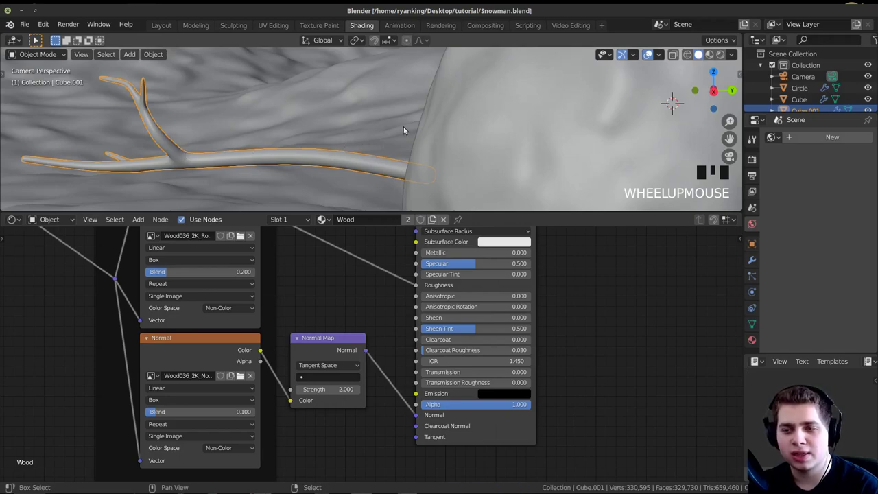
middle_click_drag(403, 127, 412, 130, "shift")
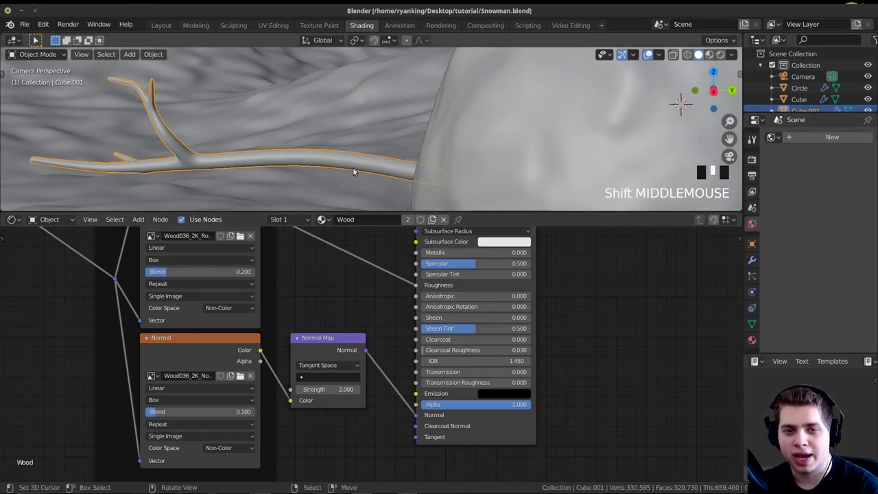
scroll(538, 135, "down", 3)
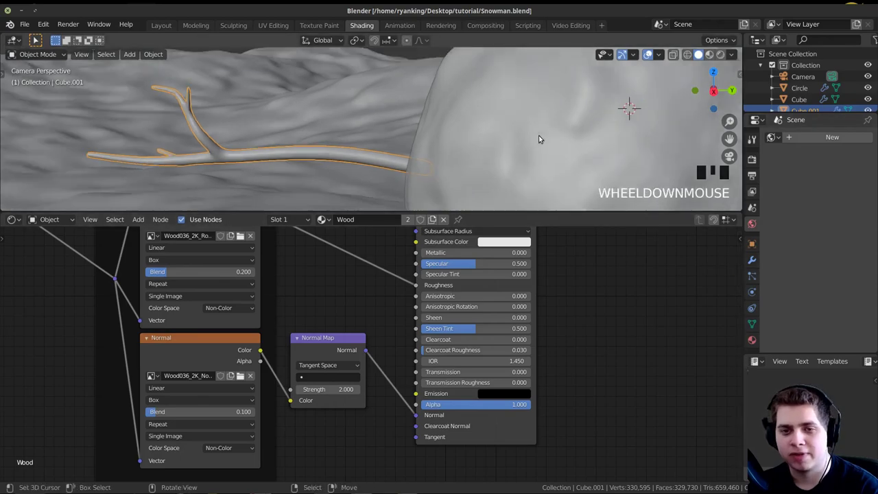
Step: Add a Displace modifier with a new texture to the first branch arm
right_click(524, 114)
scroll(403, 150, "up", 2)
right_click(359, 156)
scroll(358, 159, "up", 2)
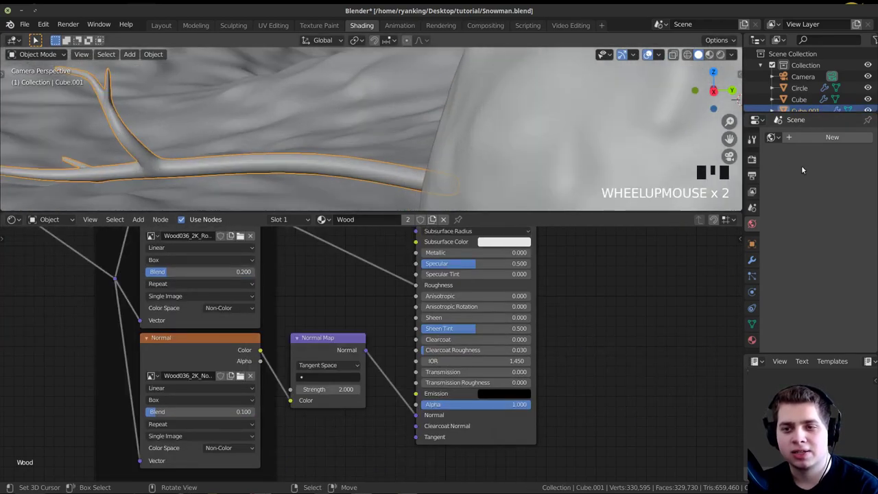
left_click(751, 262)
left_click(799, 138)
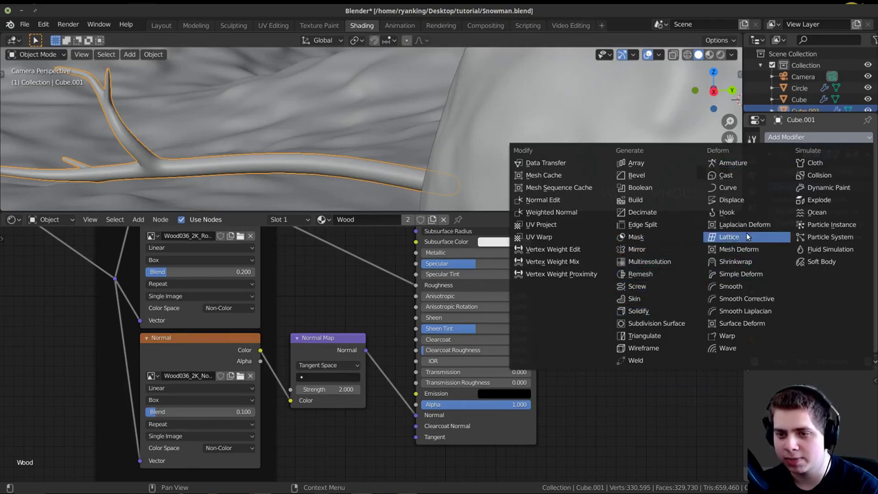
left_click(745, 199)
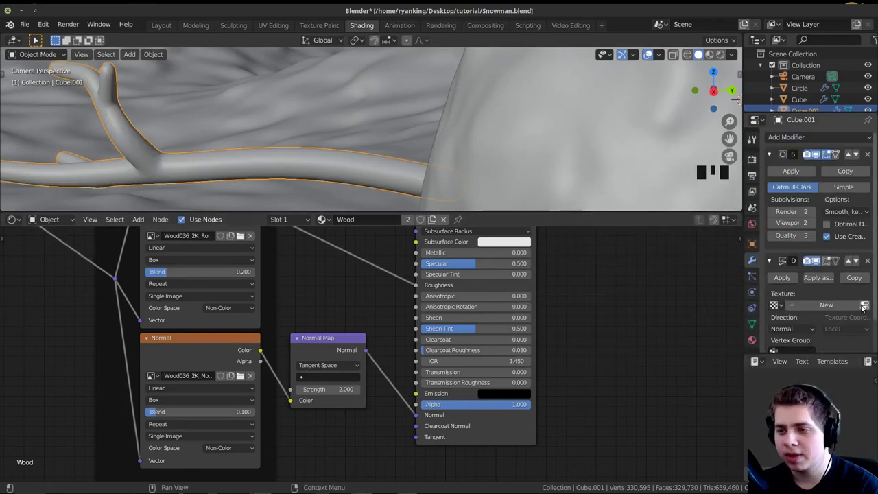
left_click(825, 305)
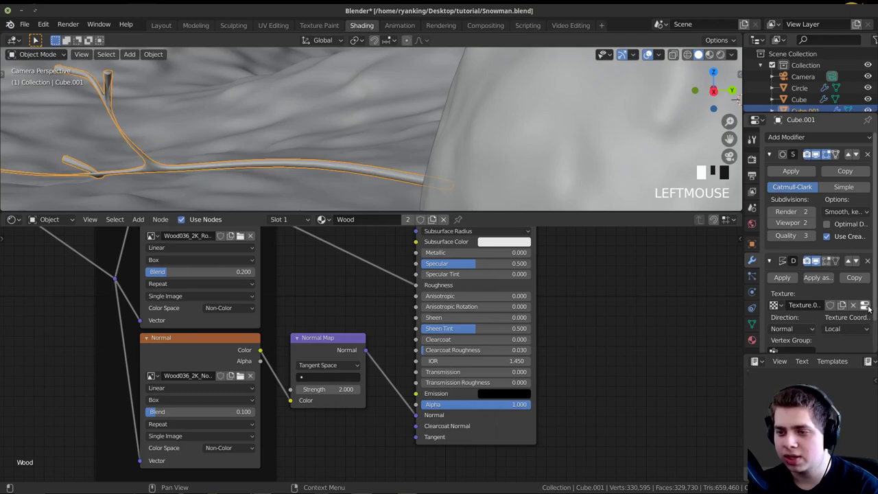
Step: Set the Displace texture's type to Clouds with a Size of 0.000 and return to the modifier settings
left_click(865, 305)
left_click(822, 171)
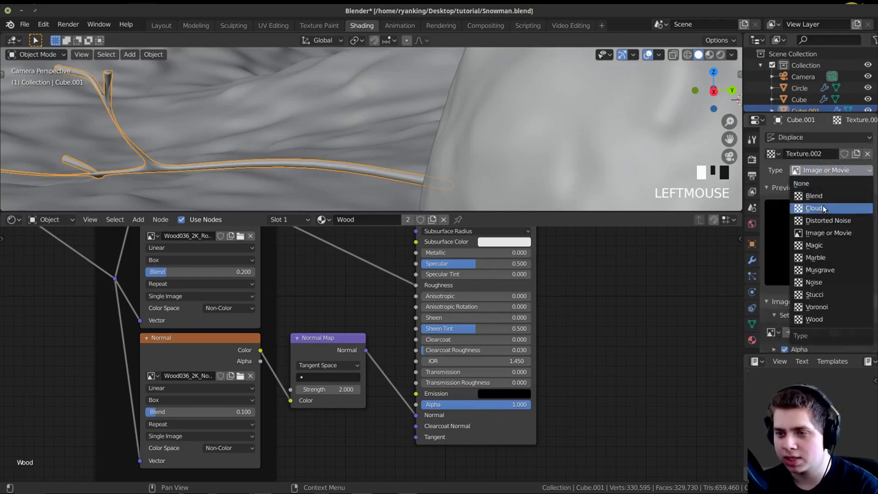
left_click(823, 207)
scroll(845, 277, "down", 4)
left_click_drag(836, 290, 782, 290)
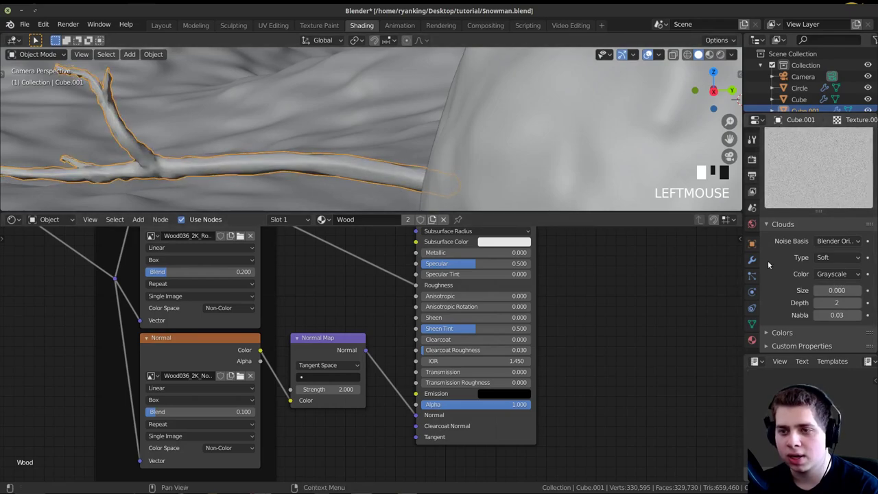
left_click(751, 259)
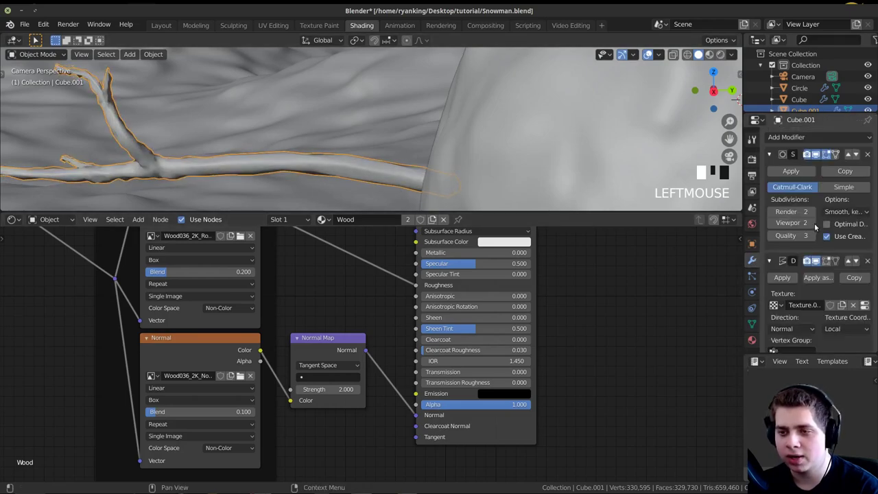
Step: Set the first arm's Subdivision Viewport and Render levels to 3 and inspect the displaced bark up close
middle_click_drag(322, 130, 426, 110, "shift")
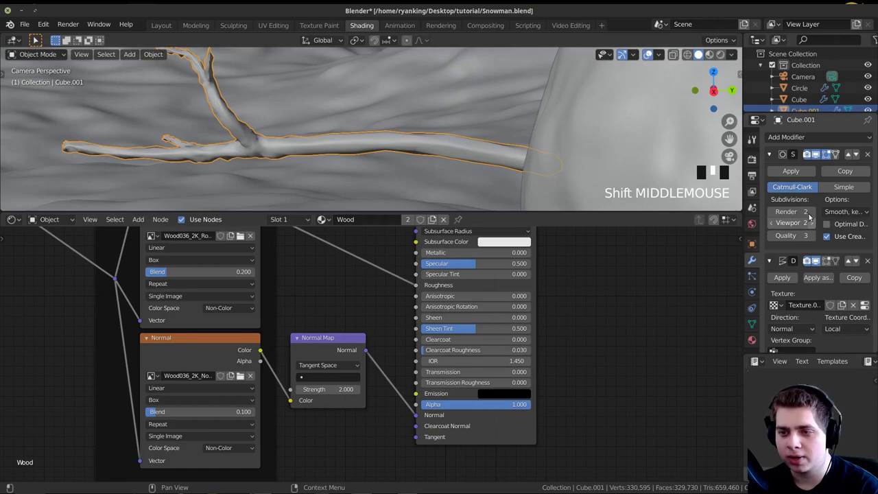
left_click(810, 223)
left_click(810, 212)
middle_click_drag(343, 147, 400, 123, "shift")
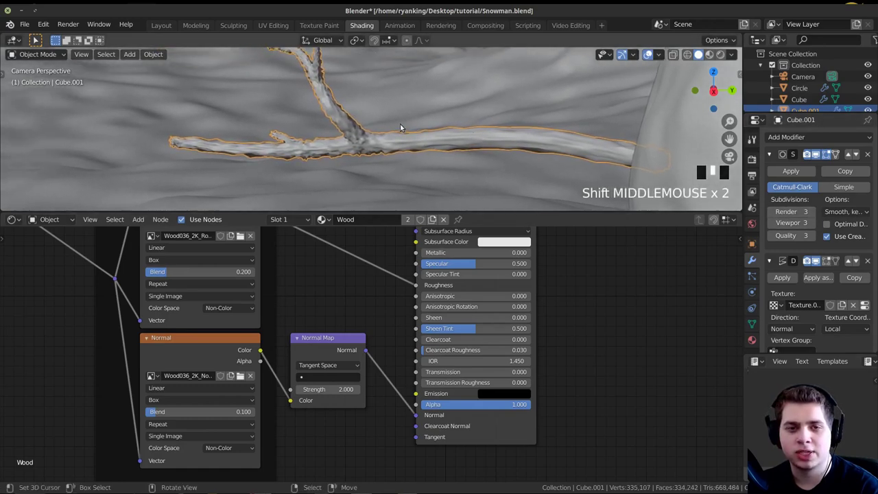
scroll(401, 127, "up", 4)
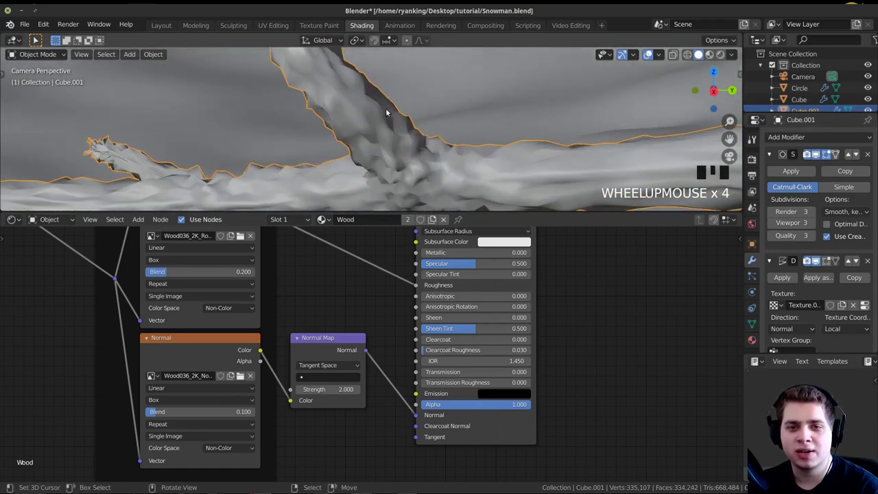
middle_click_drag(406, 122, 412, 102, "shift")
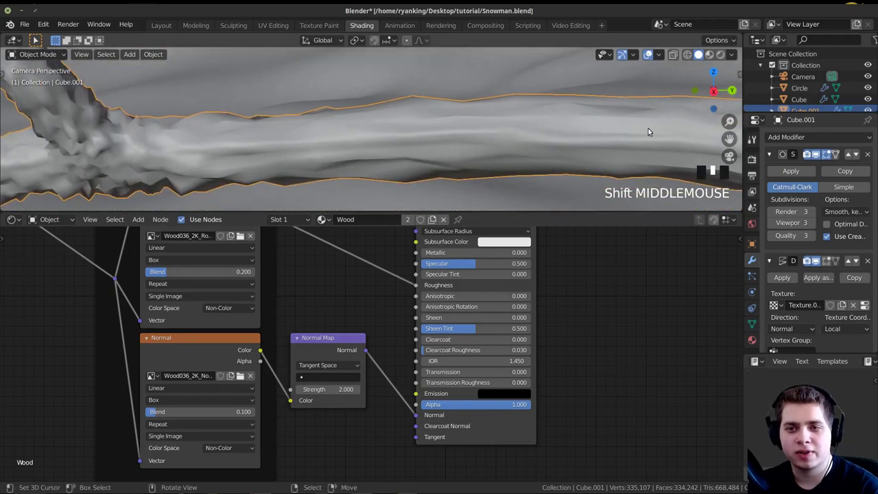
middle_click_drag(648, 129, 480, 126, "shift")
scroll(542, 129, "down", 2)
scroll(480, 122, "up", 2)
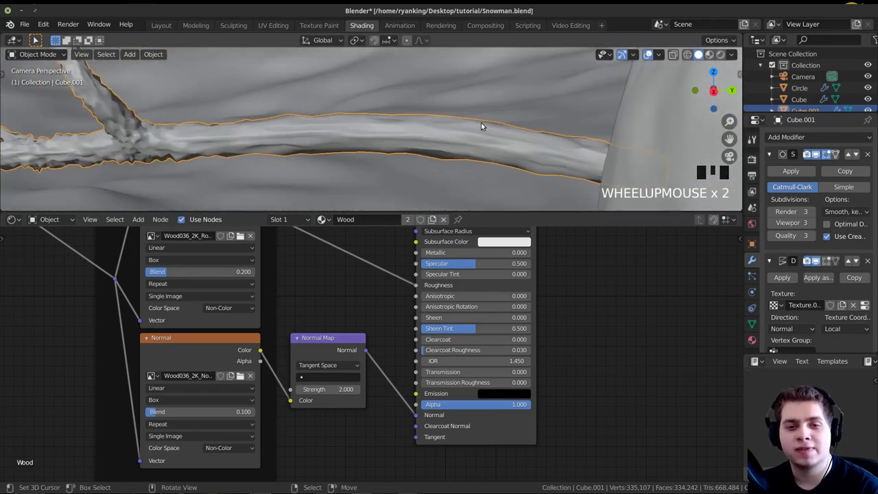
Step: Add two loop cuts to the first arm's main branch, one on each side of its bend near the snowman
key("Tab")
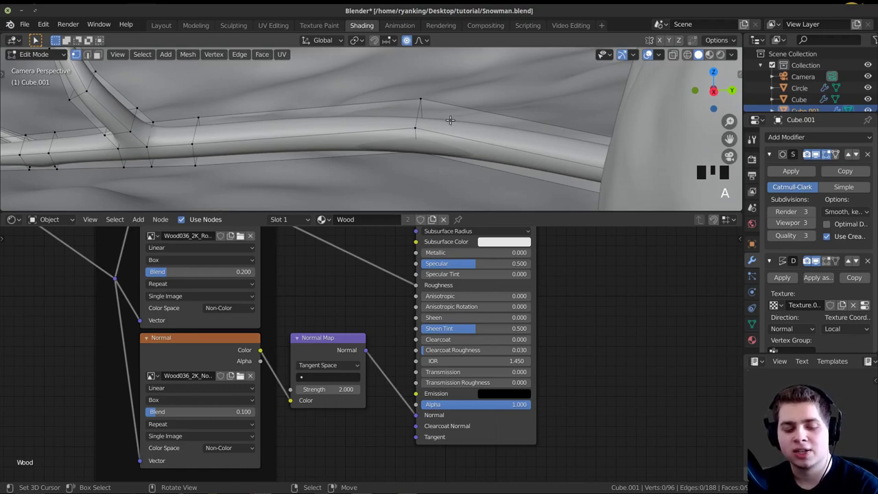
key("ctrl+r")
left_click(527, 121)
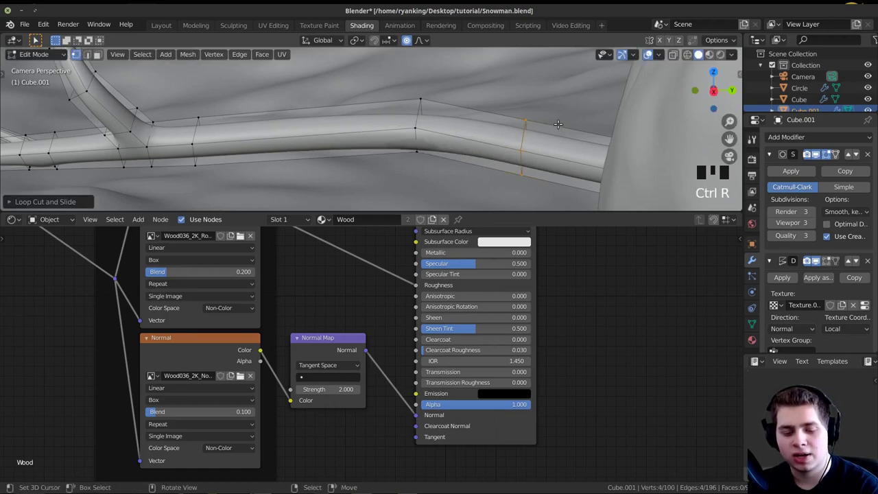
left_click(557, 124)
key("ctrl+r")
left_click(288, 120)
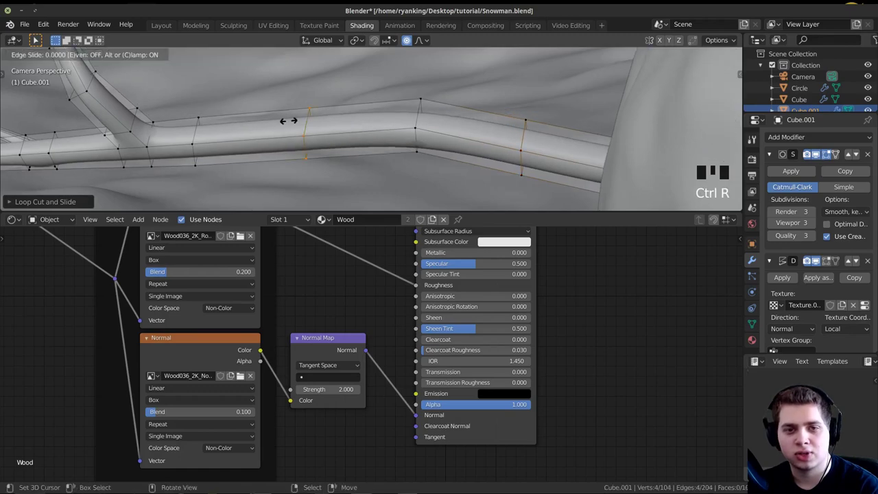
left_click(288, 121)
scroll(500, 128, "down", 6)
middle_click_drag(534, 104, 154, 104, "shift")
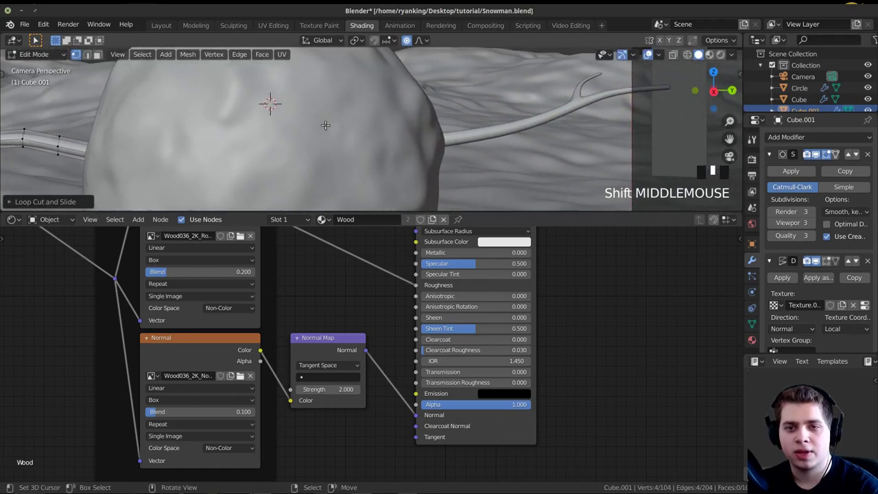
key("Tab")
Step: Add two loop cuts to the second arm's main branch, one near the snowman and one before the fork
scroll(501, 133, "up", 2)
middle_click_drag(542, 138, 356, 144, "shift")
right_click(404, 154)
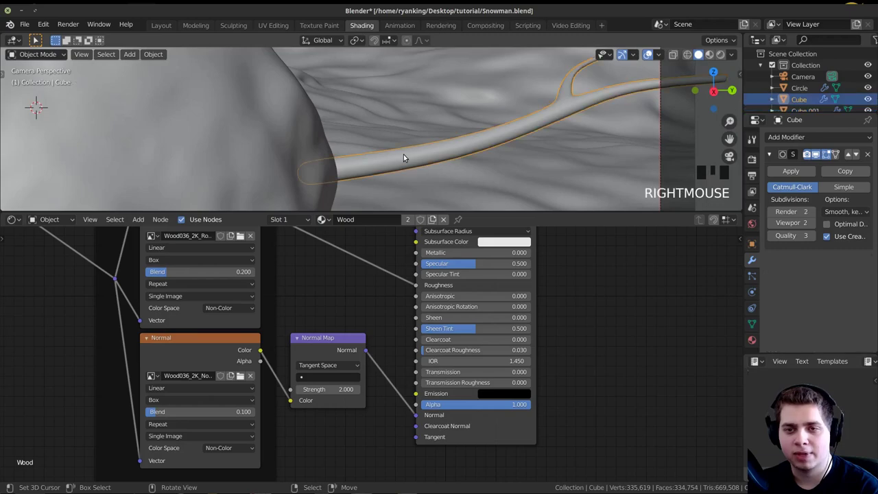
key("Tab")
key("ctrl+r")
left_click(393, 154)
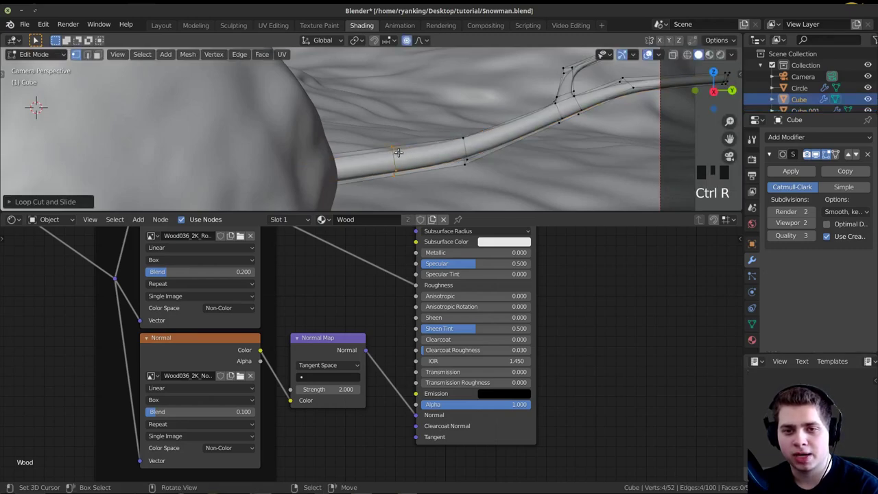
key("ctrl+r")
left_click(503, 128)
left_click(505, 127)
key("Tab")
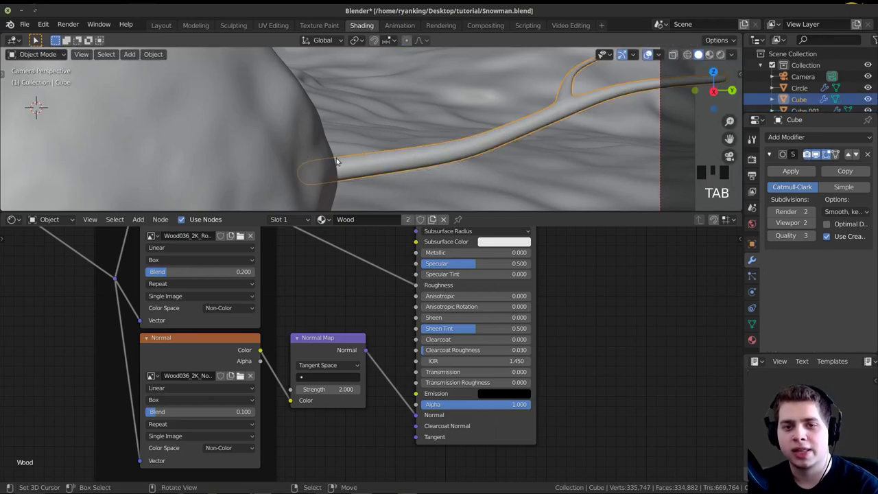
Step: Reselect the first branch arm and set its Displace modifier's Strength to 0.580
scroll(206, 118, "down", 4)
scroll(321, 127, "up", 2)
middle_click_drag(321, 131, 428, 127, "shift")
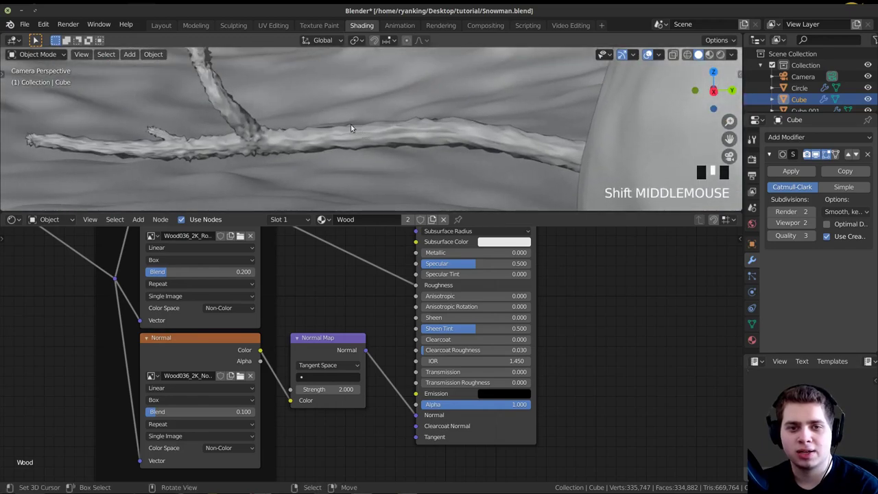
mouse_move(350, 127)
middle_mouse_down("shift")
mouse_move(403, 137)
mouse_move(390, 129)
mouse_move(546, 174)
mouse_move(525, 131)
middle_mouse_up("shift")
left_click(415, 148, "shift")
scroll(525, 131, "down", 2)
scroll(831, 295, "down", 2)
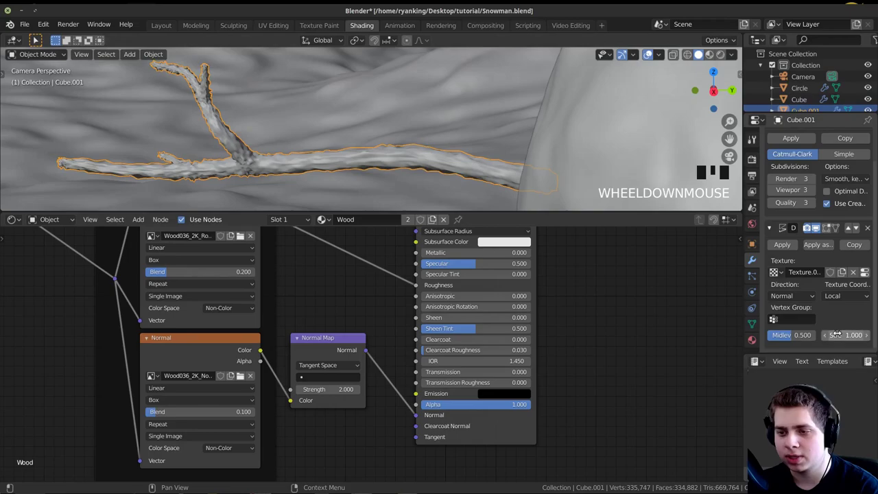
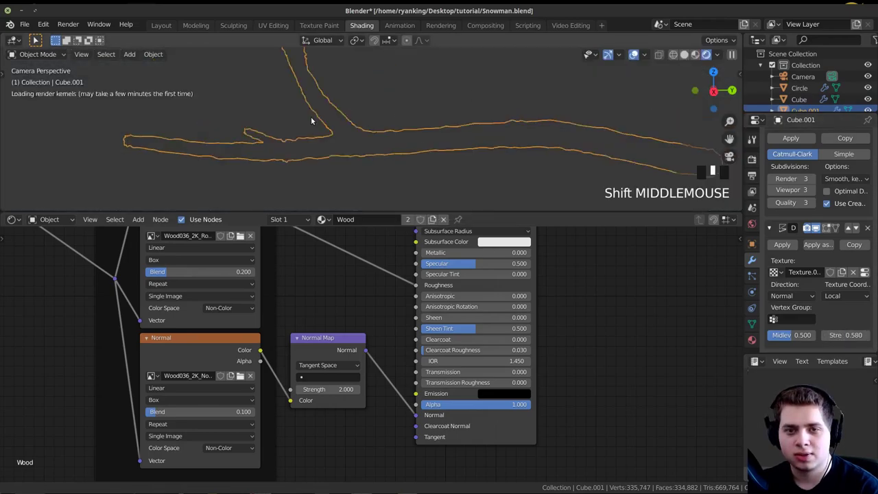
Step: Deselect everything and examine the displaced first arm in Rendered shading
middle_click_drag(312, 120, 235, 135, "shift")
key("a")
key("a")
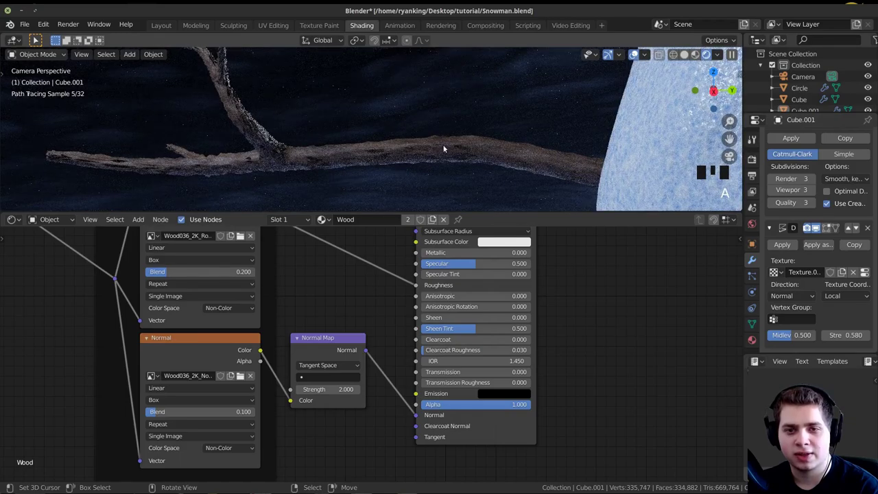
Step: Switch to Solid shading, select the second branch arm and add a Displace modifier to it
scroll(190, 163, "down", 6)
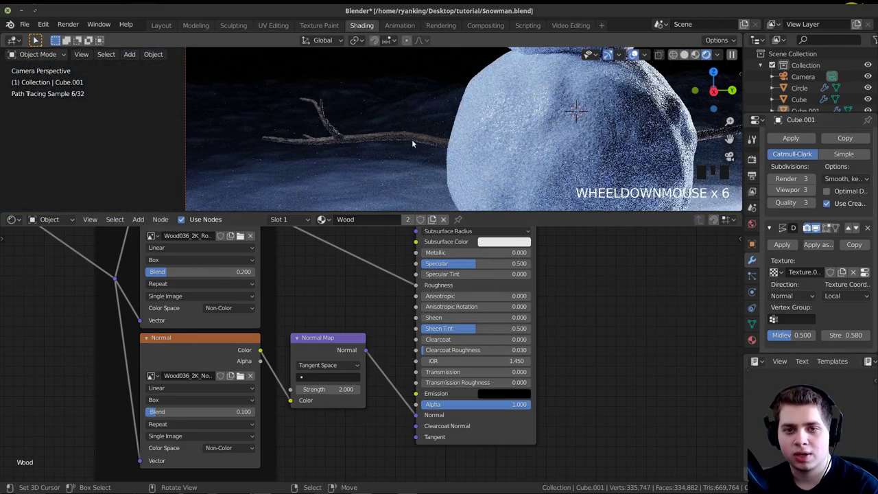
scroll(359, 133, "up", 3)
scroll(360, 133, "up", 2)
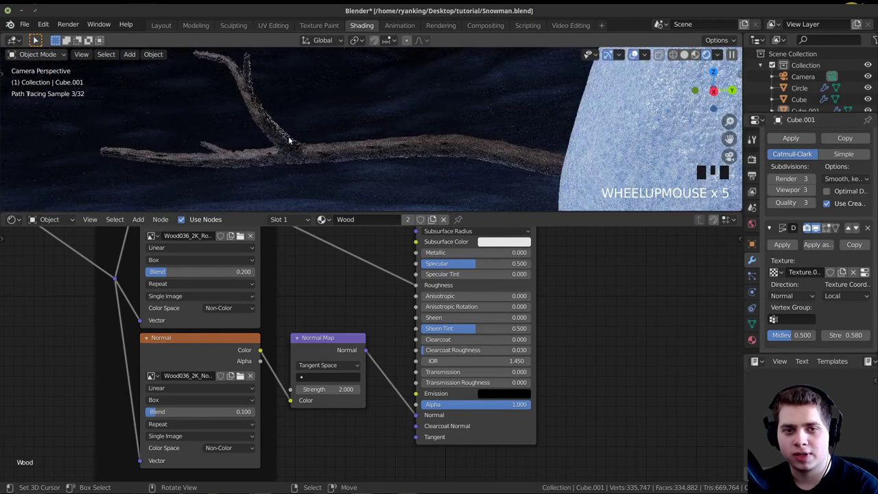
scroll(521, 137, "down", 4)
key("z")
left_click(611, 137)
middle_click_drag(578, 126, 285, 144, "shift")
scroll(416, 147, "up", 1, "shift")
scroll(452, 128, "up", 1)
right_click(442, 132)
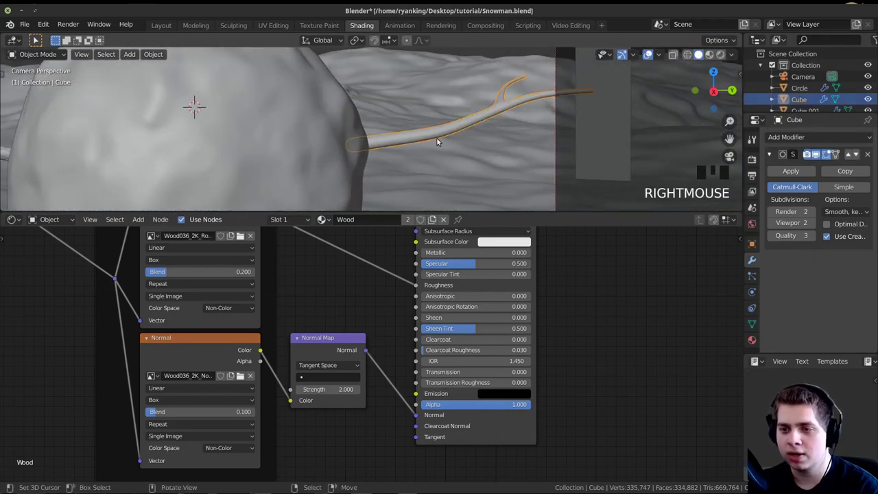
left_click(789, 137)
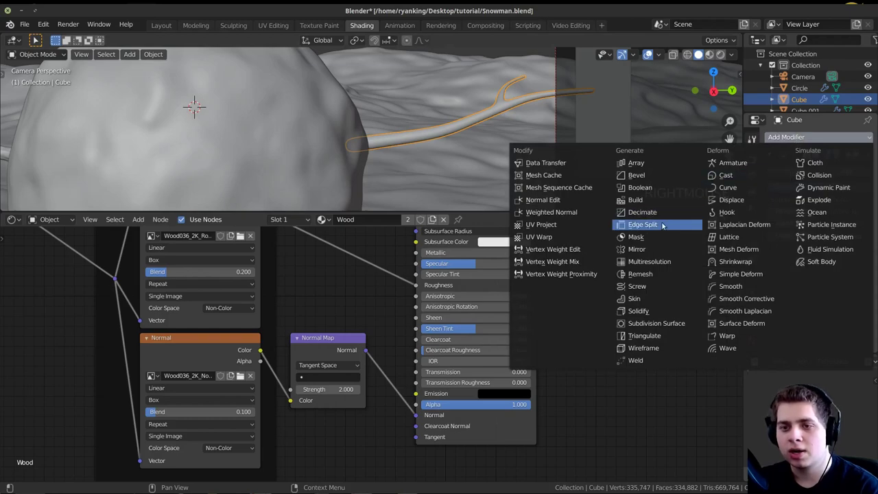
left_click(731, 200)
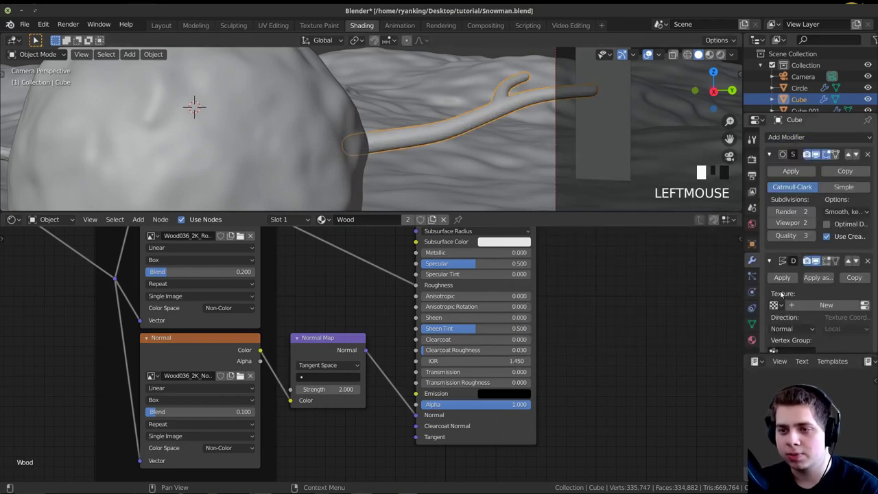
Step: Give the second arm's Displace modifier a new texture of type Clouds
left_click(828, 303)
left_click(865, 305)
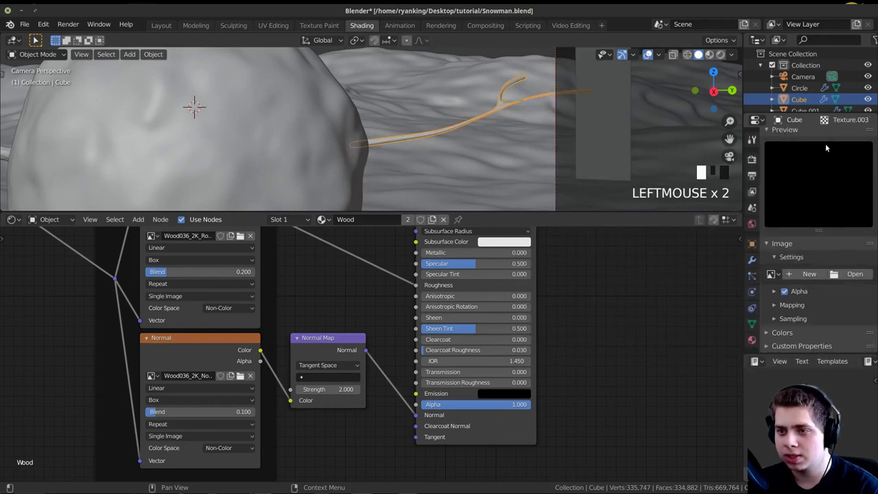
left_click(830, 149)
left_click(831, 185)
scroll(823, 206, "down", 2)
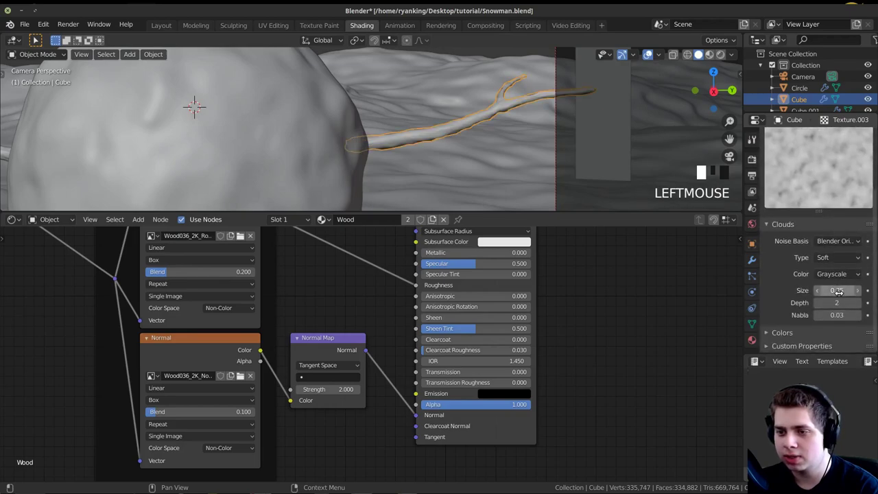
Step: Set the second arm's Displace Strength to 0.350 and its render and viewport subdivisions to 3
left_click(751, 260)
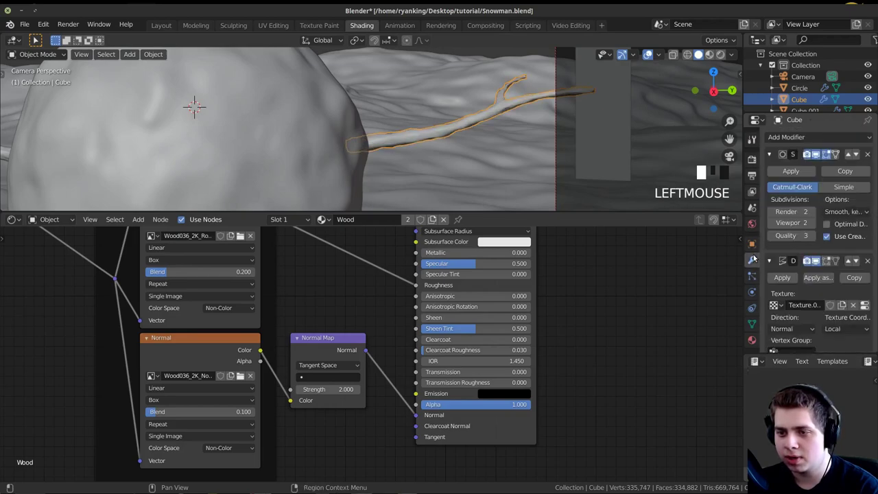
scroll(857, 312, "down", 1)
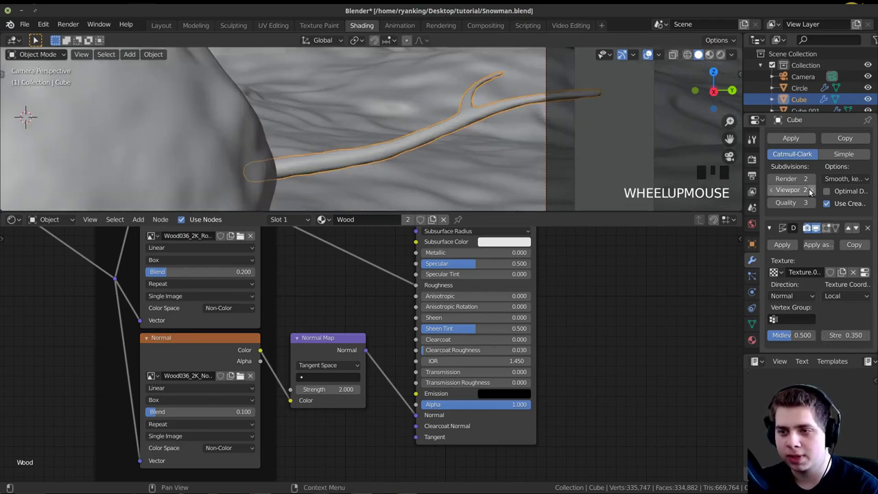
left_click(810, 180)
scroll(713, 171, "up", 3)
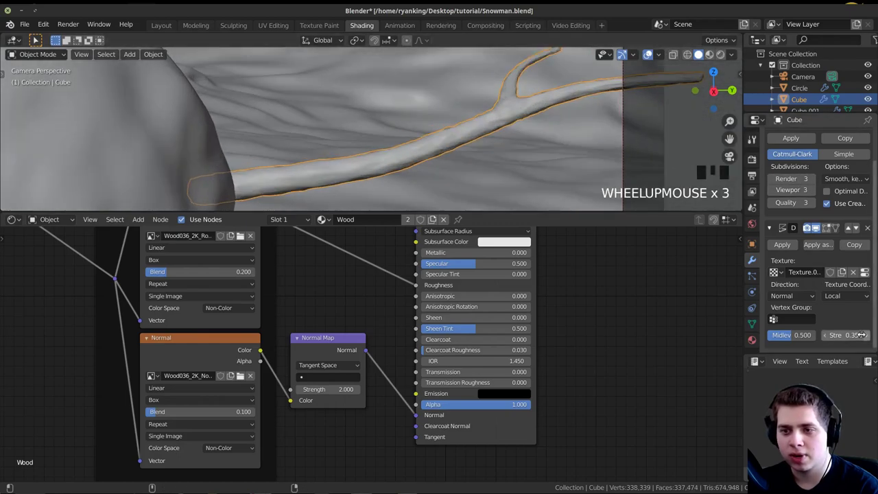
Step: Save the file, check the whole snowman in Rendered shading and save again
scroll(459, 175, "down", 3)
key("ctrl+s")
scroll(394, 150, "down", 2)
key("z")
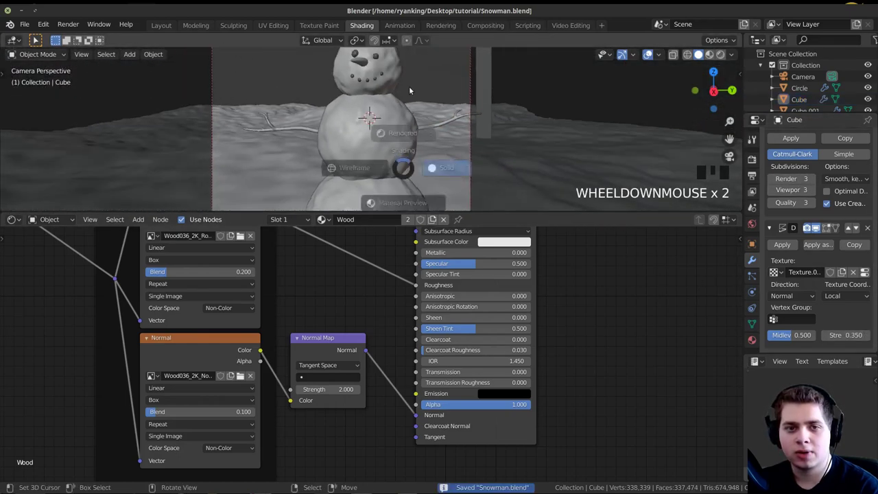
left_click(409, 90)
scroll(427, 160, "down", 1)
mouse_move(427, 161)
middle_mouse_down("shift")
mouse_move(370, 161)
mouse_move(372, 189)
middle_mouse_up("shift")
scroll(372, 190, "up", 1)
key("ctrl+s")
key("ctrl+s")
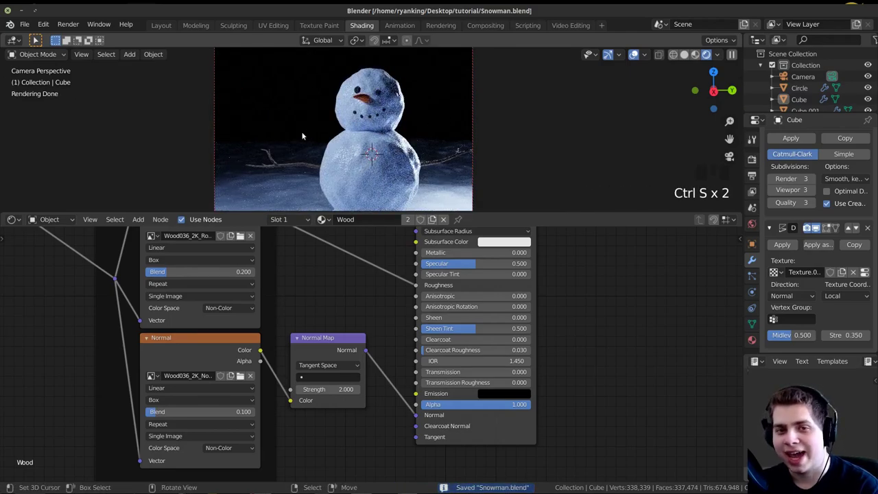
Step: Switch to the Layout workspace in Solid shading and frame the view on the snowman's head
key("z")
left_click(391, 143)
middle_click_drag(392, 143, 364, 153, "shift")
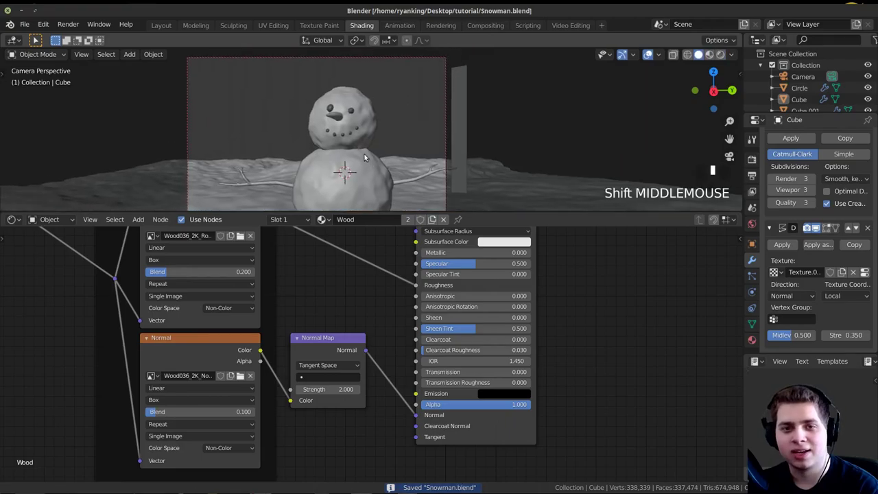
left_click(161, 26)
key("z")
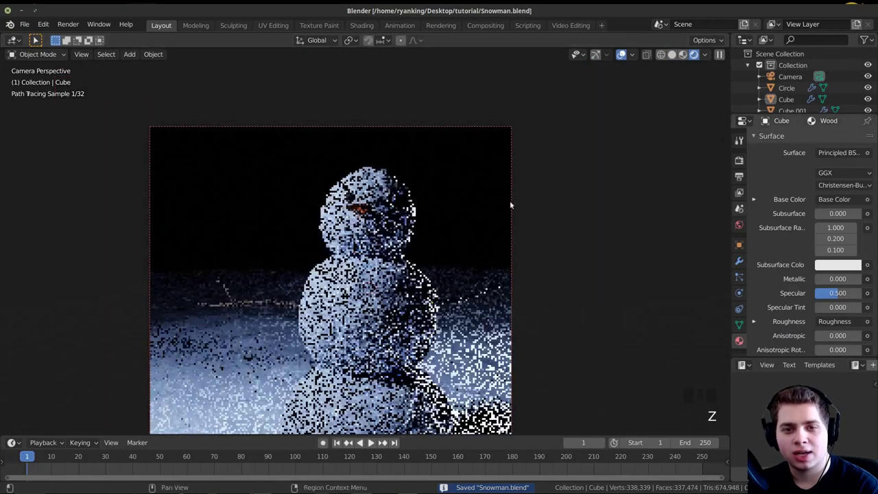
left_click(485, 183)
mouse_move(480, 196)
middle_mouse_down()
mouse_move(465, 221)
mouse_move(522, 235)
mouse_move(416, 250)
mouse_move(466, 244)
middle_mouse_up()
right_click(421, 230)
key("KP_Decimal")
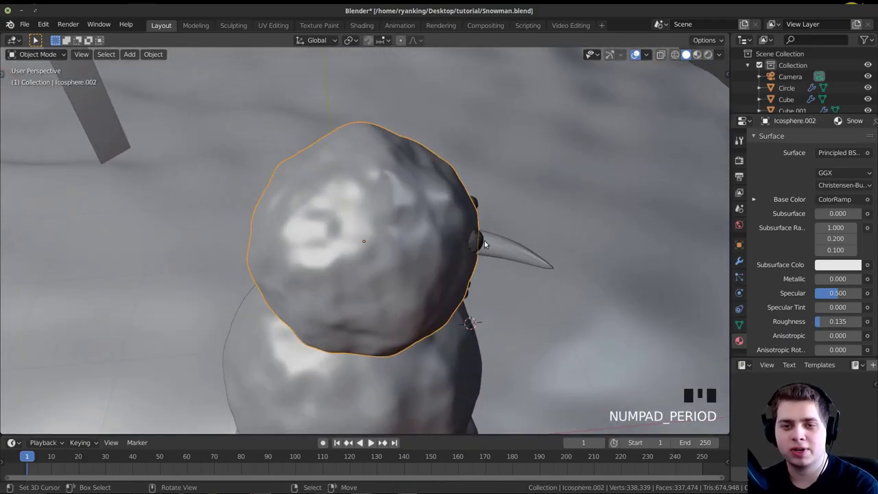
middle_click_drag(350, 275, 386, 180)
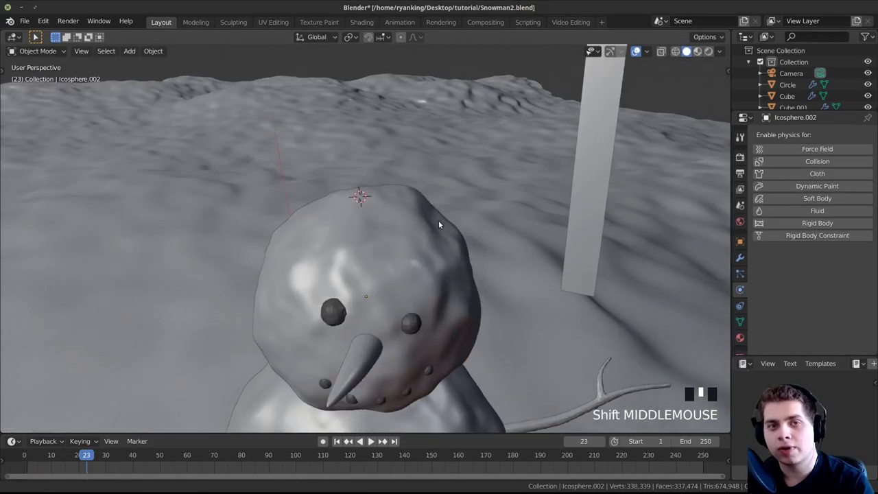
Step: Add an 8-vertex mesh circle at the 3D cursor on top of the head and scale it to slightly wider than the head
middle_click_drag(438, 220, 460, 146)
key("shift+a")
mouse_move(462, 144)
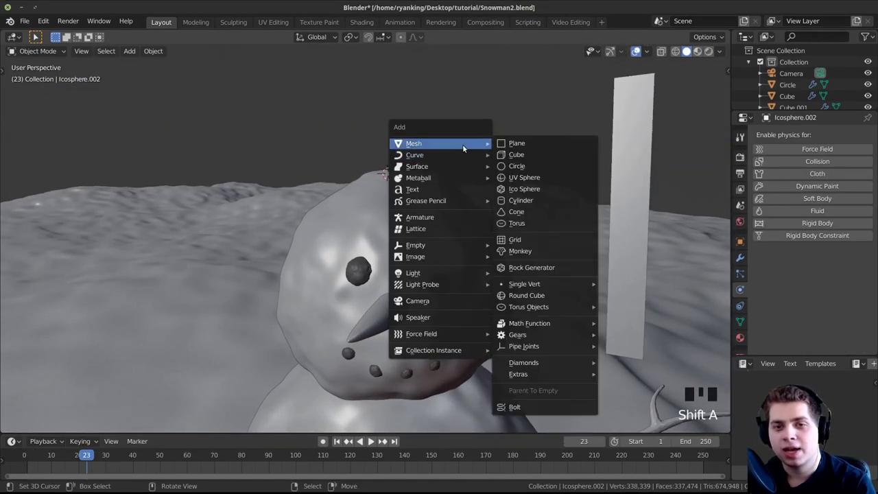
left_click(528, 165)
middle_click_drag(530, 162, 496, 195, "shift")
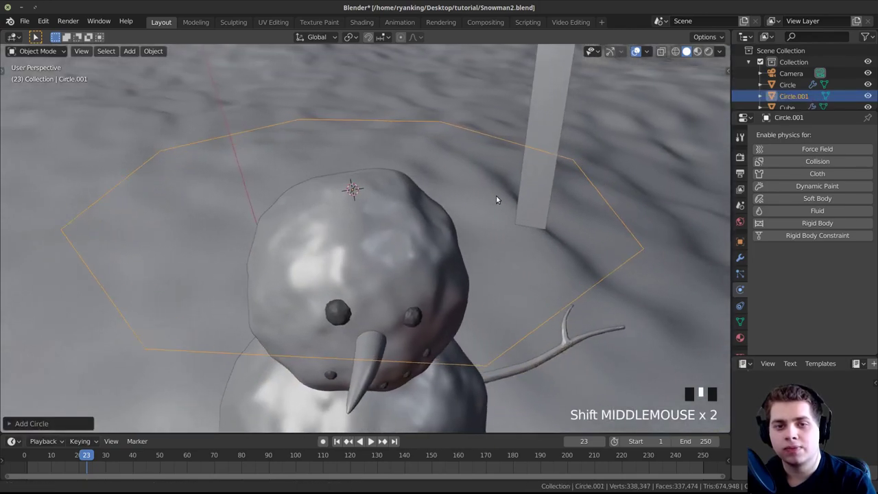
key("s")
left_click(502, 194)
Step: Extrude the circle's edge ring straight up about 0.5 m in the right view to start the hat
key("KP_1")
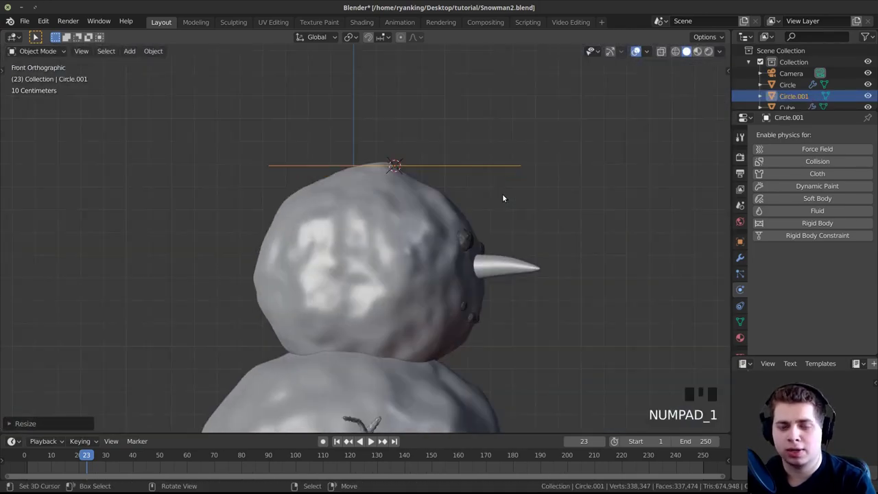
key("KP_6")
key("KP_3")
key("Tab")
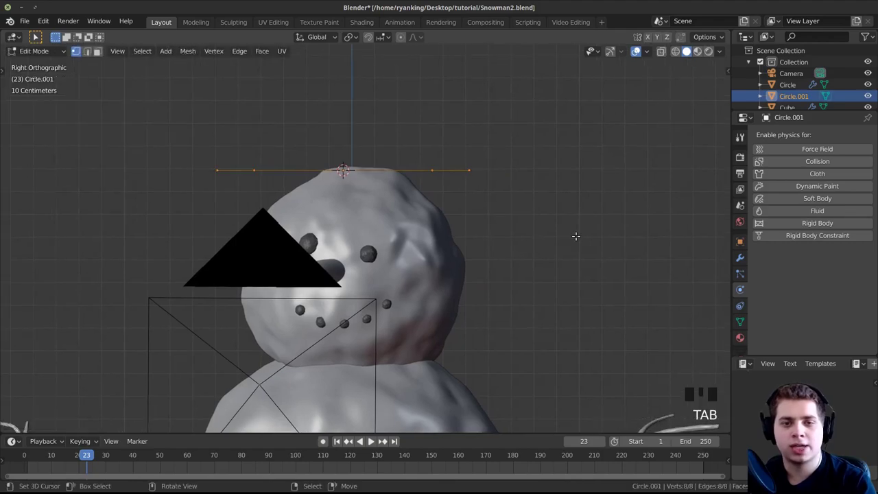
scroll(579, 290, "up", 2)
scroll(579, 290, "down", 2)
middle_click_drag(578, 290, 583, 311, "shift")
key("e")
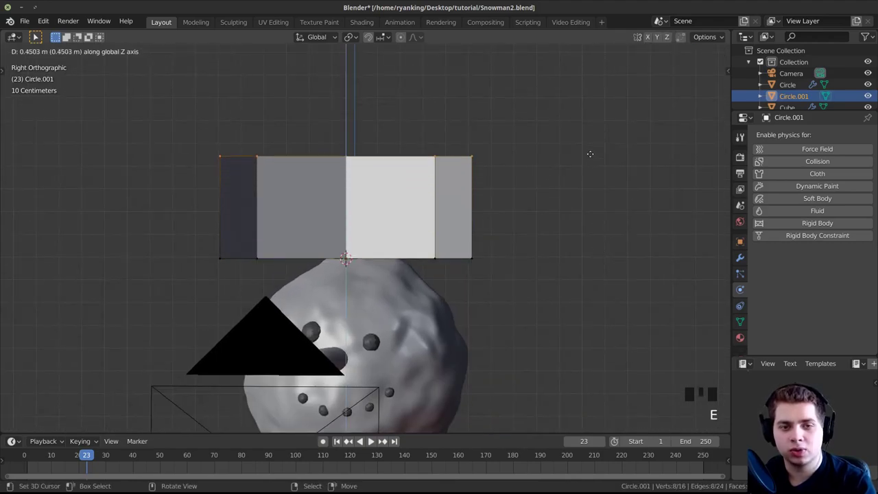
left_click(586, 143)
Step: Scale down the hat's extruded top ring so the walls taper inward
middle_click_drag(586, 142, 587, 157, "shift")
key("s")
left_click(540, 212)
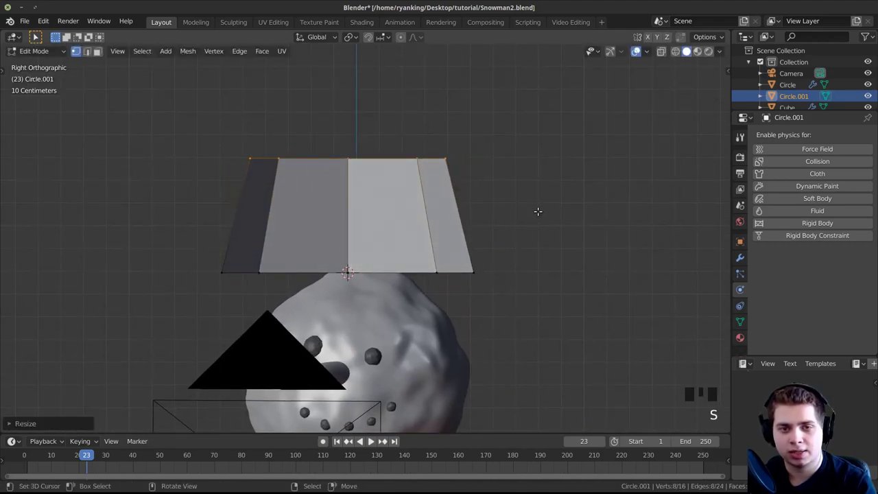
middle_click_drag(537, 192, 542, 223, "shift")
middle_click_drag(541, 209, 544, 225, "shift")
scroll(544, 224, "up", 2)
key("s")
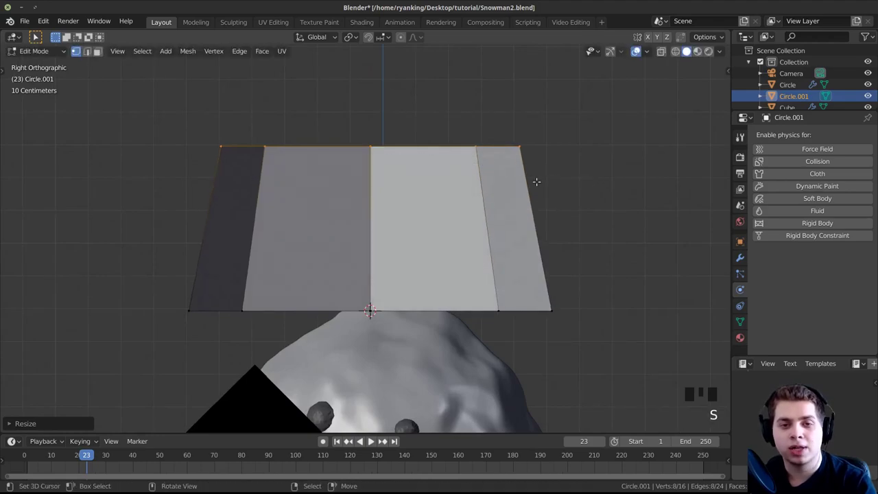
middle_click_drag(536, 182, 464, 235, "shift")
scroll(378, 141, "down", 2)
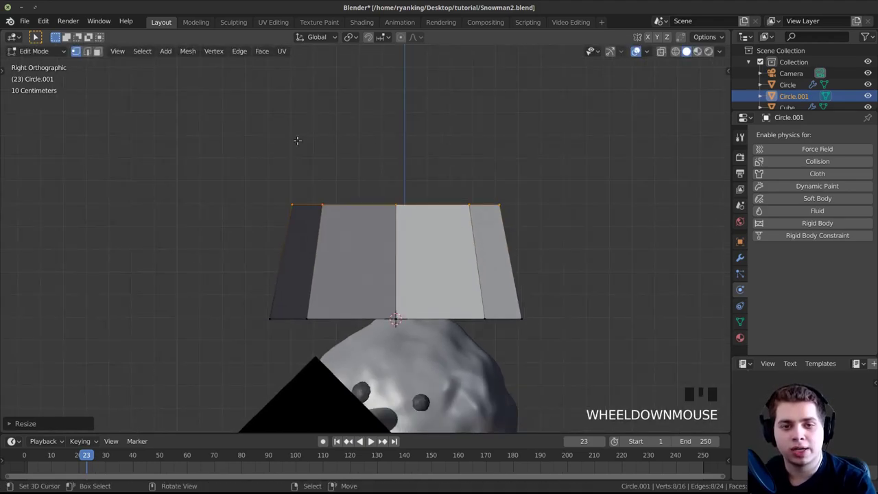
middle_click_drag(355, 211, 363, 93, "shift")
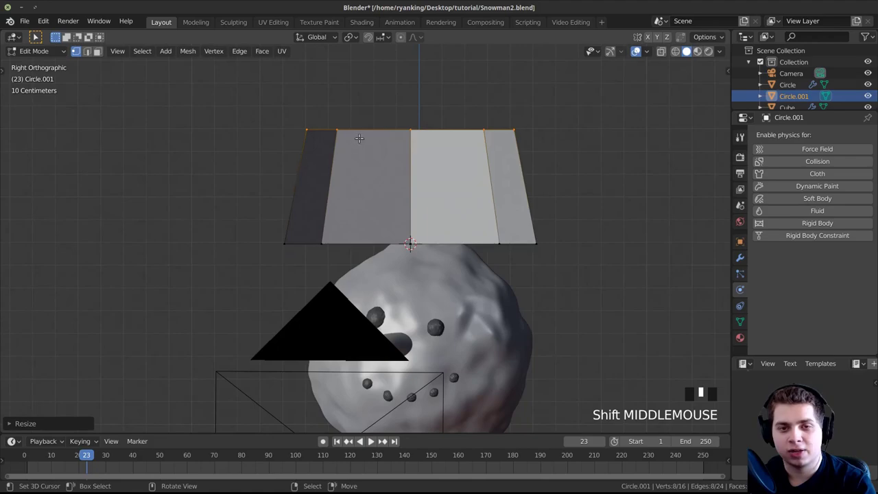
middle_click_drag(359, 138, 328, 192, "shift")
scroll(394, 168, "down", 1)
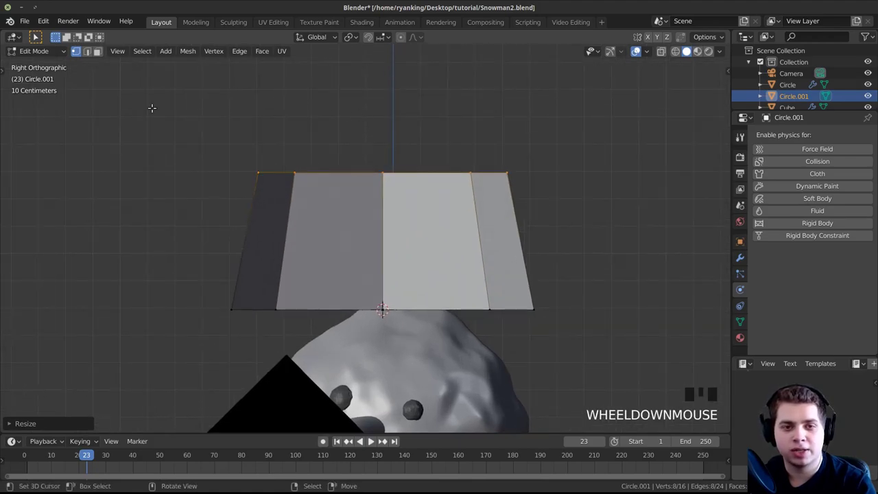
middle_click_drag(284, 409, 305, 200, "shift")
middle_click_drag(561, 155, 545, 346, "shift")
Step: Tilt the hat's tapered top ring, reposition it and scale it down slightly so the hat starts to lean
key("r")
left_click(551, 177)
key("g")
left_click(533, 187)
key("s")
left_click(509, 183)
middle_click_drag(508, 192, 510, 221, "shift")
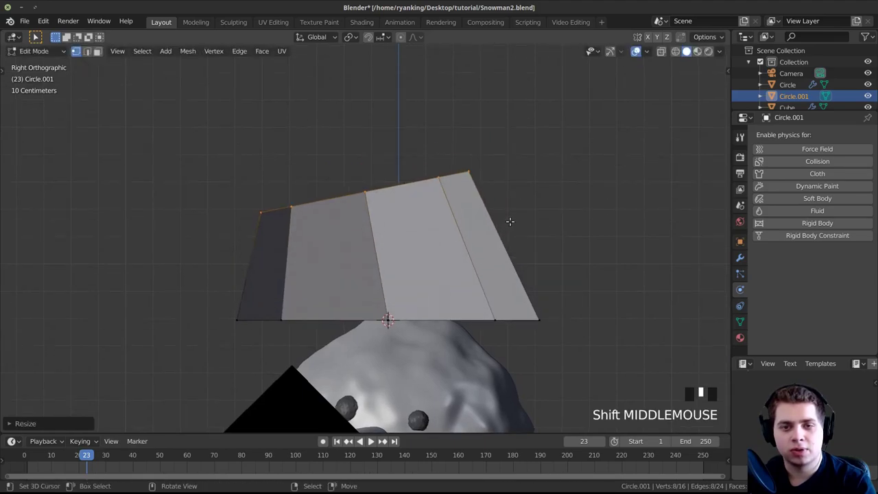
Step: Extrude a second hat section upward, then narrow, tilt and reposition its top ring
key("e")
left_click(484, 114)
middle_click_drag(484, 113, 501, 173, "shift")
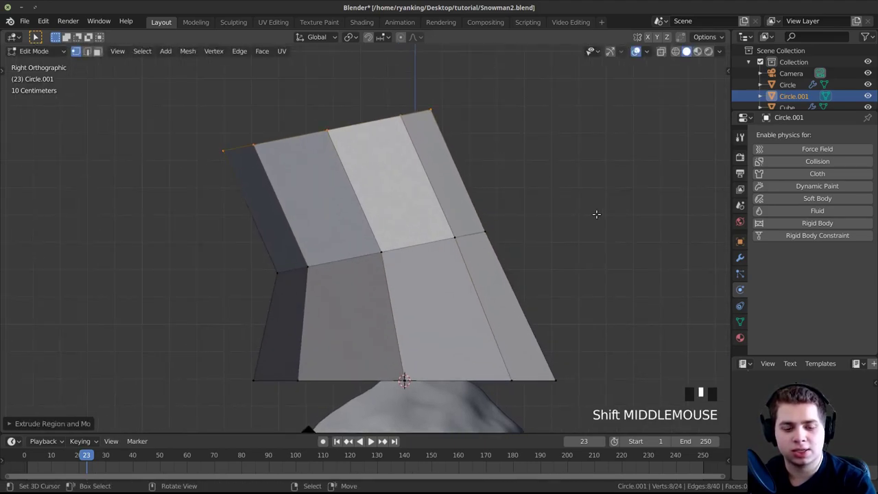
key("s")
left_click(516, 195)
key("r")
left_click(485, 125)
key("g")
left_click(496, 135)
key("s")
left_click(510, 170)
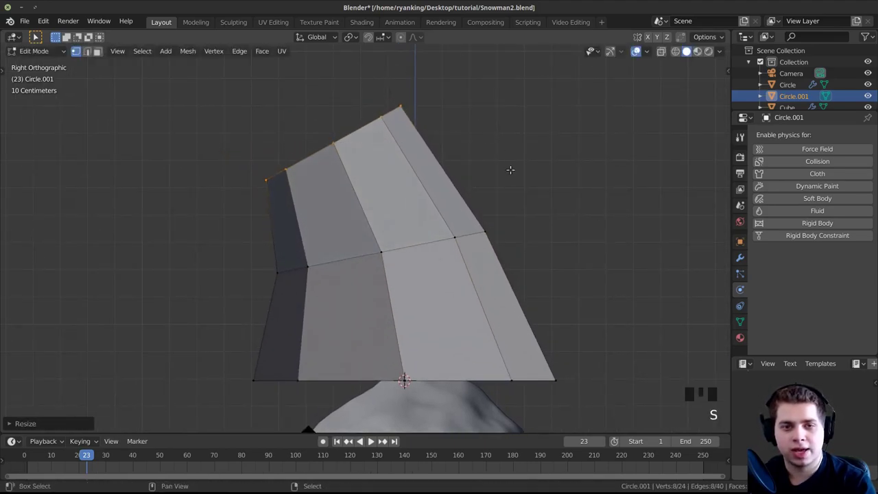
Step: Extrude a third hat section along the bend and scale, rotate and move its ring into a narrower curve
middle_click_drag(483, 118, 525, 174, "shift")
key("e")
left_click(439, 75)
key("s")
left_click(403, 79)
key("r")
left_click(376, 56)
key("g")
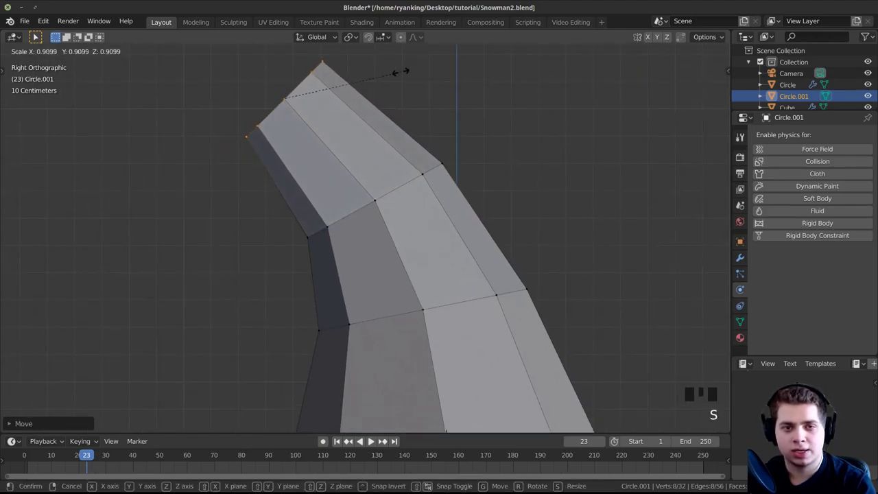
left_click(398, 73)
middle_click_drag(474, 103, 480, 115, "shift")
key("g")
left_click(512, 125)
key("s")
left_click(477, 121)
key("g")
left_click(472, 123)
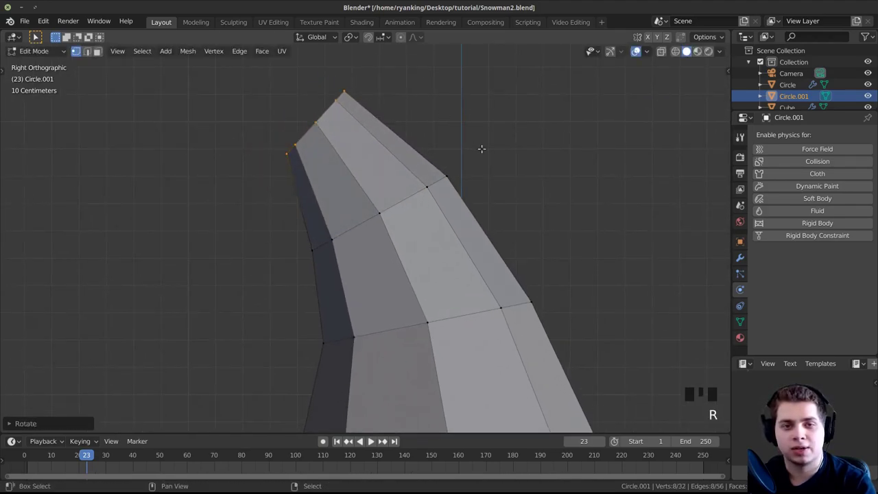
Step: Extrude a fourth section for the hat's tip and shrink, rotate and move its end ring to continue the bend
key("e")
left_click(417, 90)
key("s")
left_click(368, 74)
middle_click_drag(368, 75, 522, 122, "shift")
key("s")
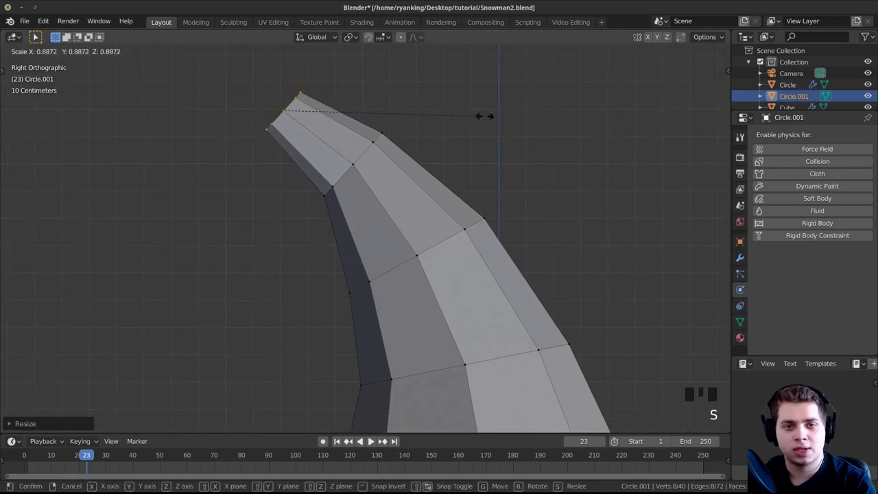
left_click(446, 110)
key("r")
left_click(446, 81)
key("g")
left_click(449, 88)
key("s")
left_click(427, 94)
Step: Return to Object Mode and move the hat so it sits centred on top of the snowman's head
middle_click_drag(427, 94, 605, 226)
key("Tab")
key("g")
left_click(499, 204)
key("g")
left_click(573, 172)
key("g")
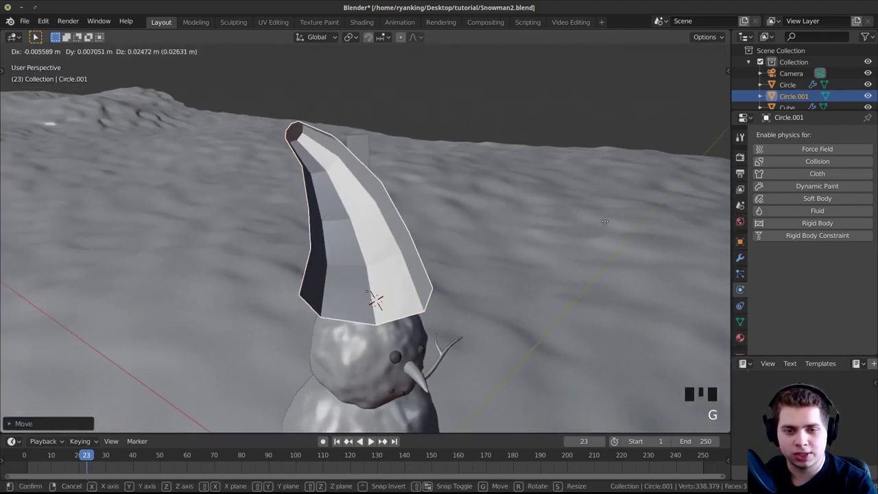
left_click(549, 205)
middle_click_drag(548, 204, 486, 163)
key("g")
left_click(485, 165)
Step: Add a level 2 Subdivision Surface modifier to the hat and show its modifier settings
middle_click_drag(425, 176, 467, 219)
middle_click_drag(295, 181, 726, 204)
scroll(355, 204, "up", 2)
key("ctrl+2")
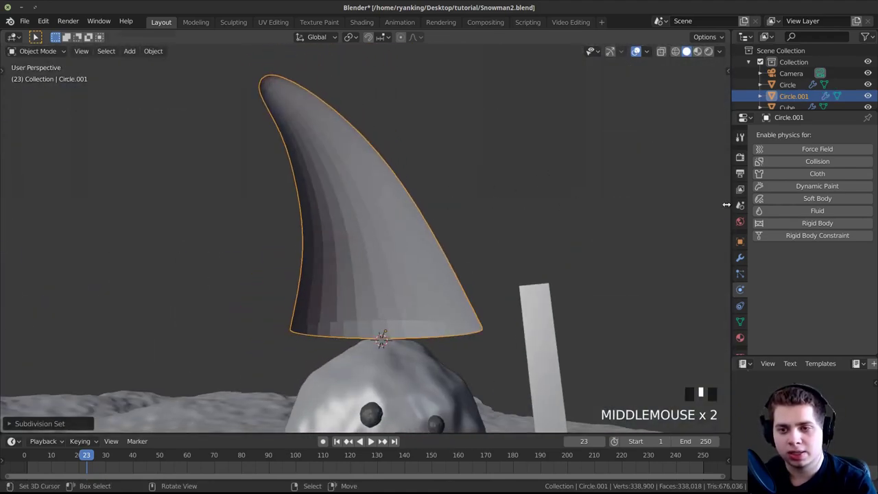
left_click(740, 258)
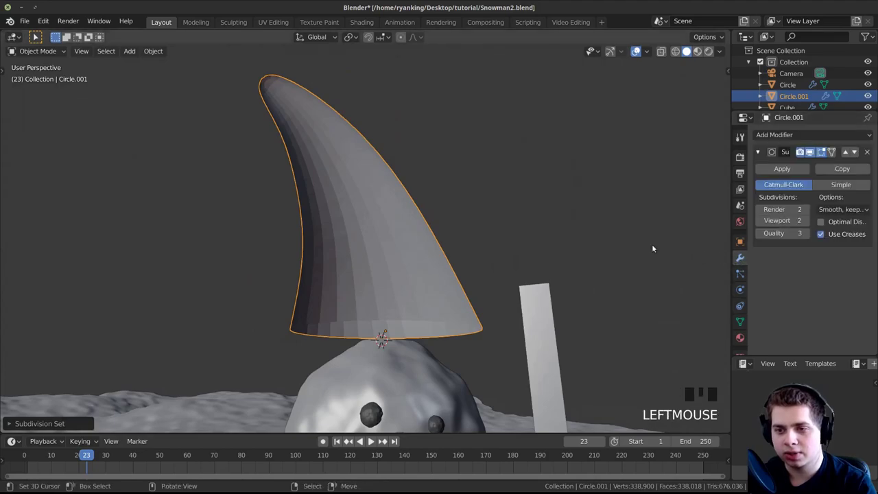
Step: Apply the hat's Subdivision Surface modifier and recalculate the normals of its whole mesh to face outward
left_click(783, 169)
middle_click_drag(408, 192, 376, 190)
key("Tab")
key("a")
key("a")
key("shift+n")
key("Tab")
scroll(411, 247, "up", 2)
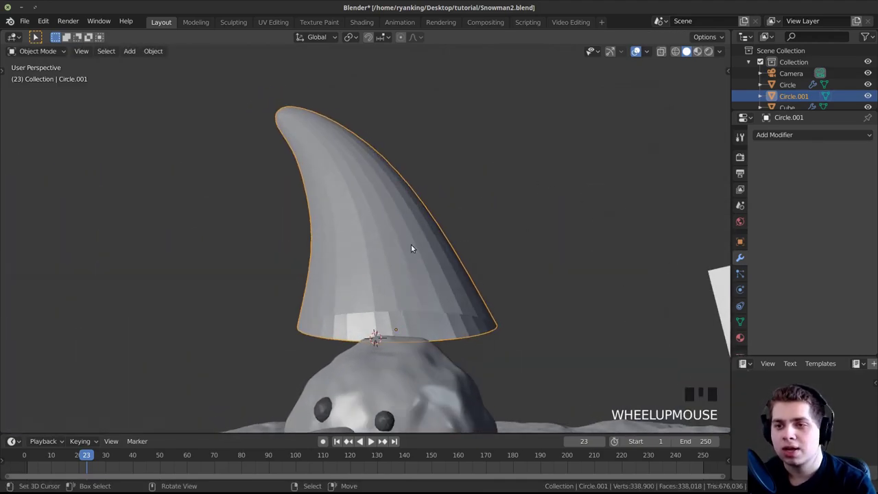
Step: Add a Solidify modifier to the hat with a thickness of 0.057 m
middle_click_drag(412, 247, 449, 242)
left_click(797, 135)
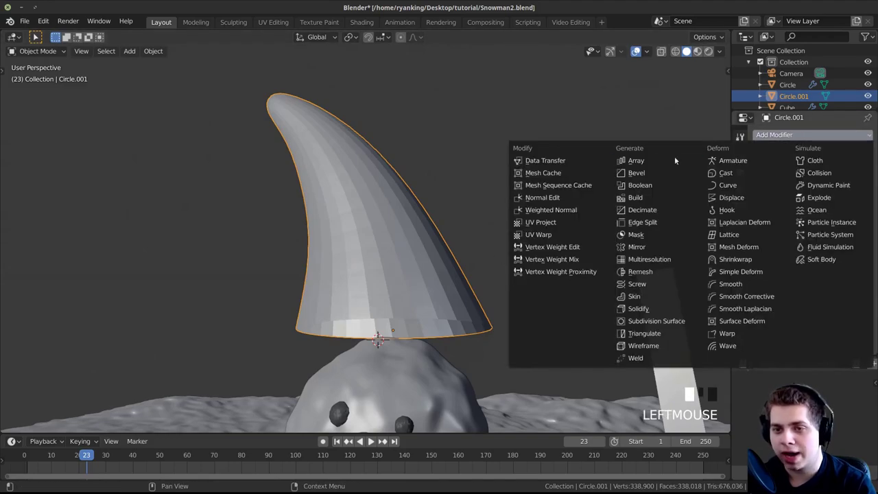
left_click(656, 310)
middle_click_drag(656, 310, 709, 246)
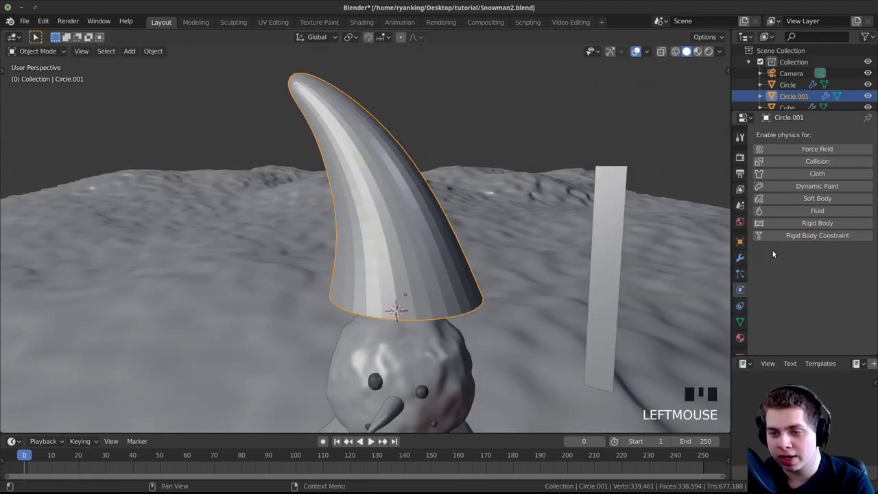
Step: Enable Cloth physics on the hat and Collision physics on the snowman's head
left_click(816, 173)
middle_click_drag(604, 247, 577, 181)
left_click(373, 299)
scroll(406, 288, "up", 2)
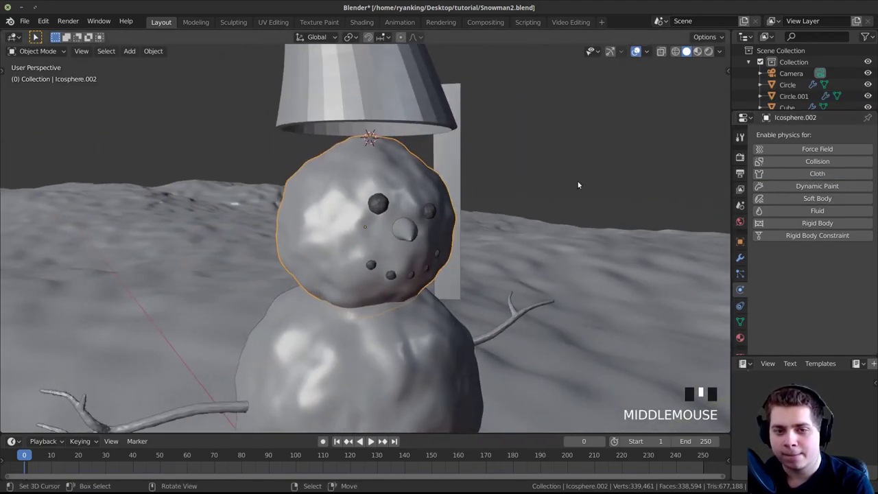
left_click(771, 163)
middle_click_drag(387, 266, 390, 297)
middle_click_drag(391, 181, 364, 156)
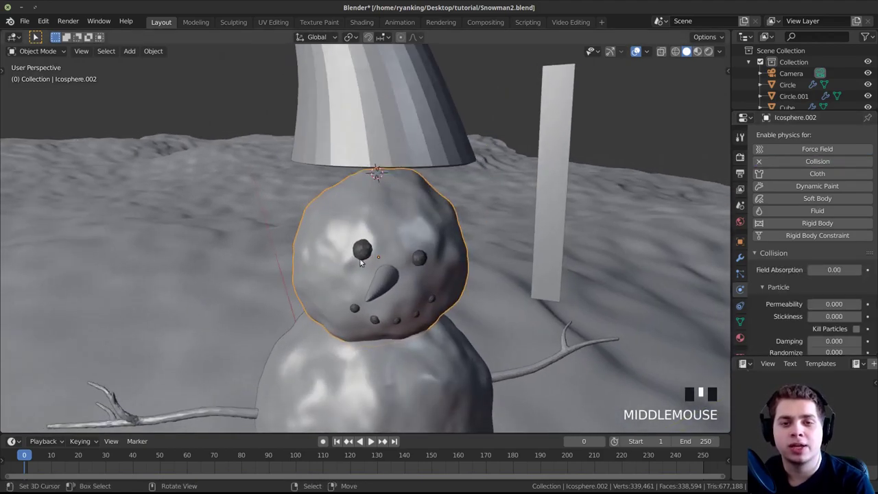
middle_click_drag(371, 252, 375, 291)
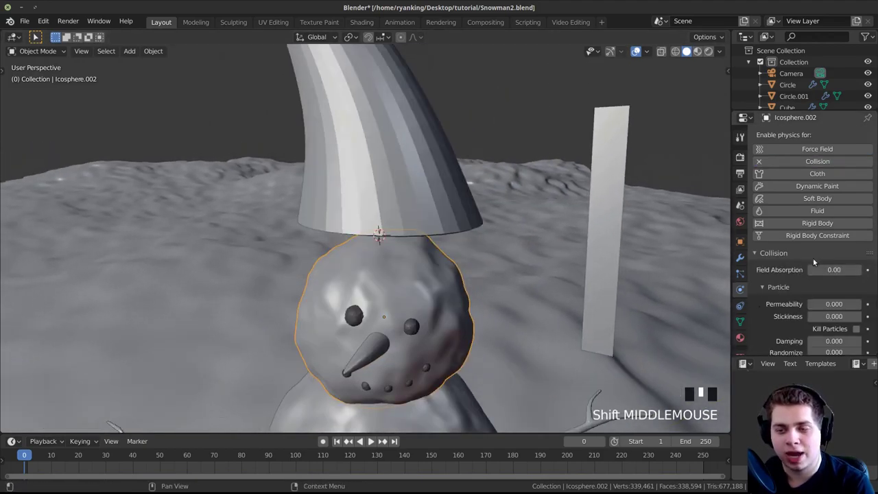
middle_click_drag(379, 256, 384, 267, "shift")
Step: Select the hat and enable Self Collisions in its cloth settings
right_click_drag(379, 142, 383, 142)
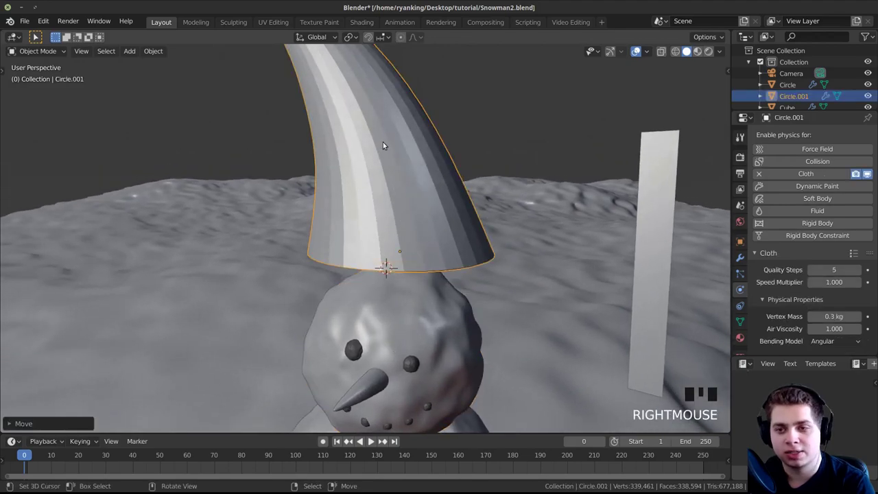
middle_click_drag(383, 142, 399, 145)
scroll(830, 240, "down", 7)
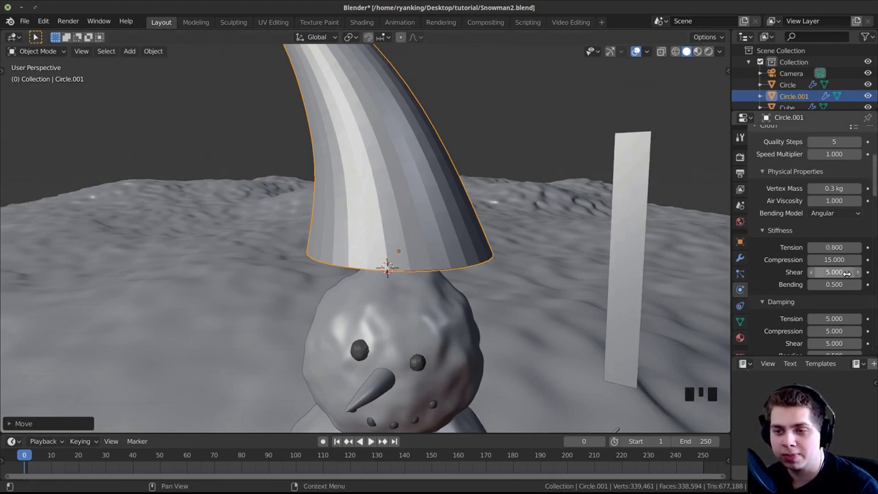
scroll(831, 288, "down", 12)
scroll(823, 274, "up", 1)
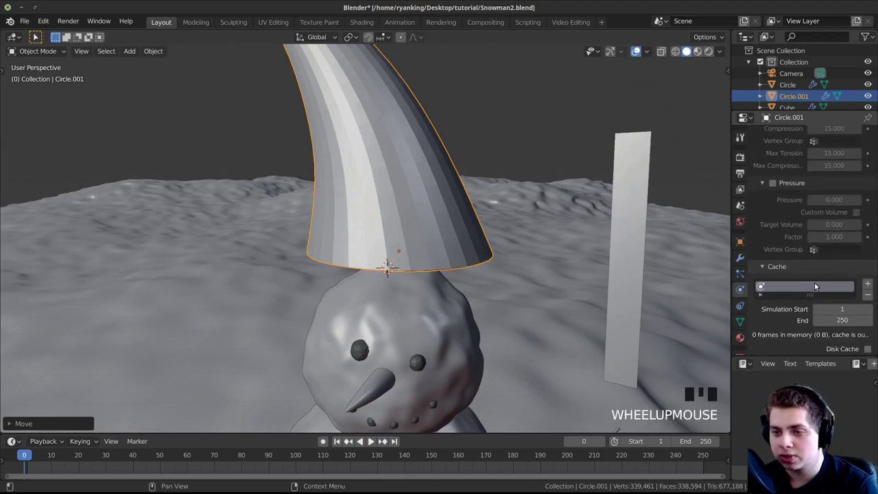
scroll(806, 240, "down", 6)
scroll(798, 198, "down", 3)
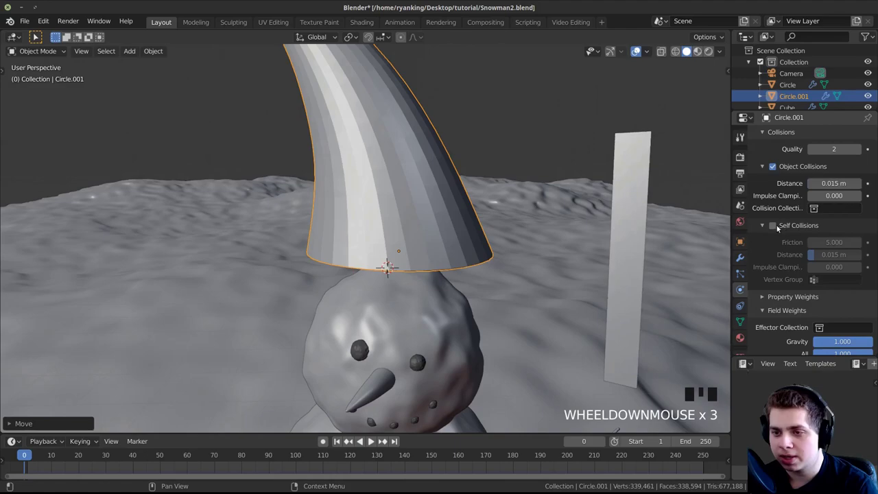
left_click(772, 225)
middle_click_drag(569, 211, 583, 180, "shift")
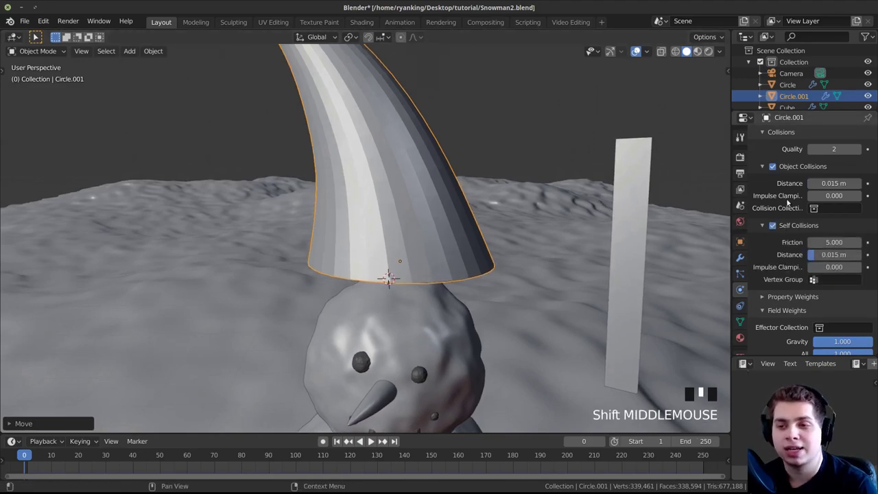
Step: Set the hat's cloth cache simulation to end at frame 50
scroll(787, 202, "down", 1)
scroll(798, 216, "up", 7)
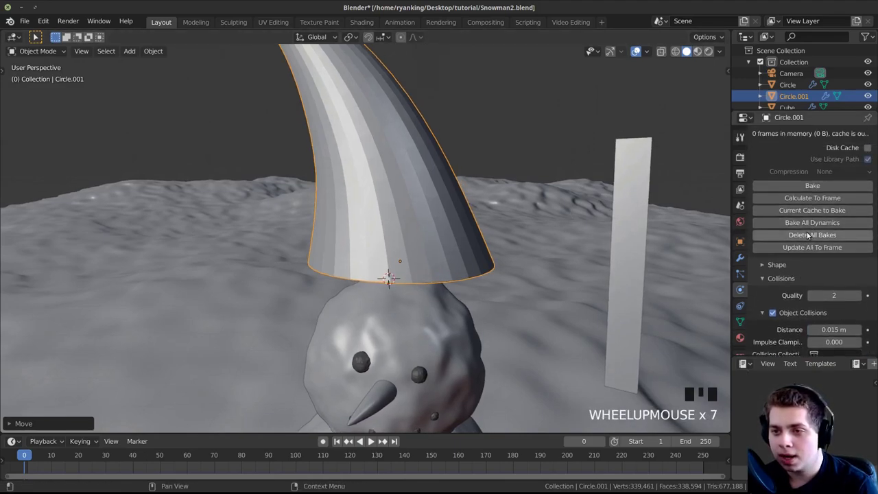
scroll(812, 229, "up", 2)
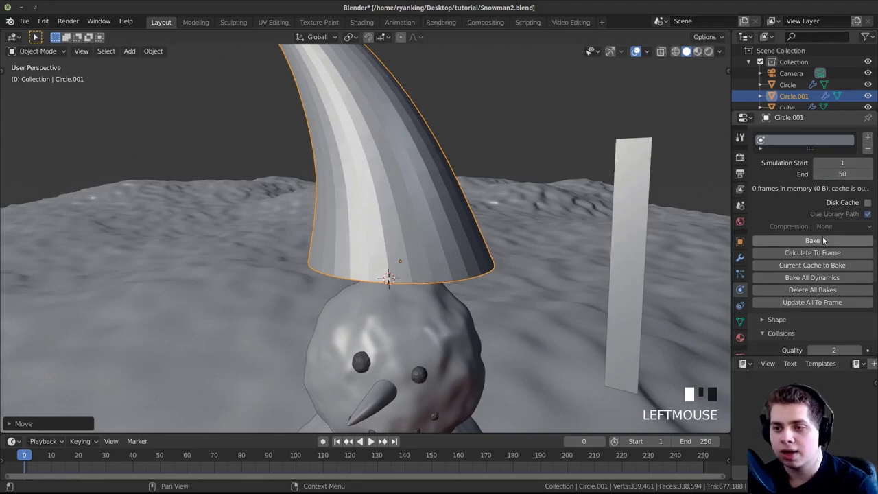
Step: Save the file and bake the hat's cloth simulation
left_click(24, 21)
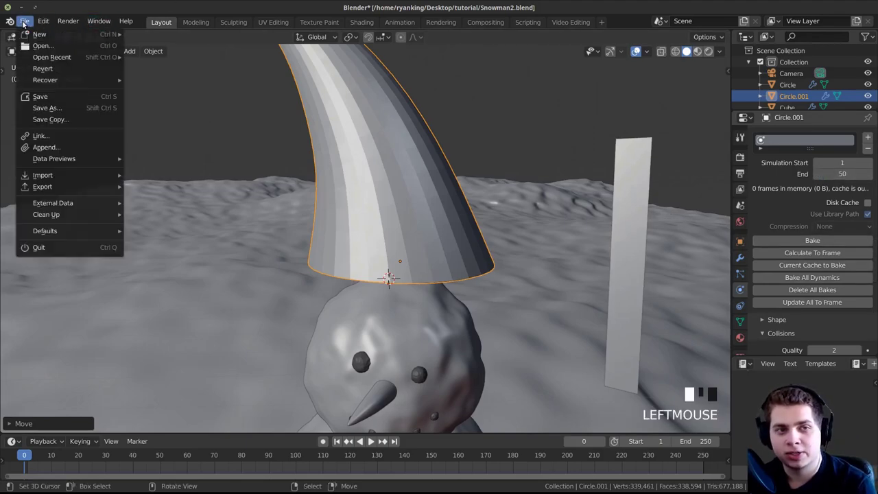
left_click(42, 97)
middle_click_drag(229, 162, 258, 181)
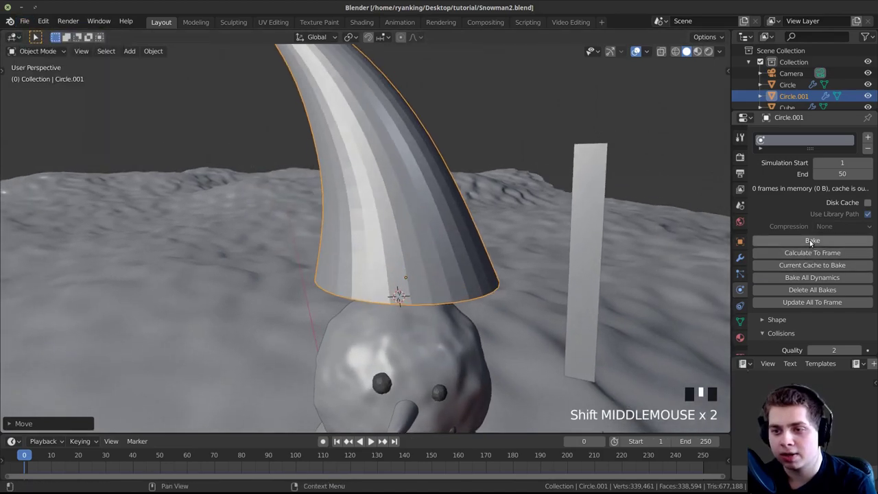
left_click(810, 239)
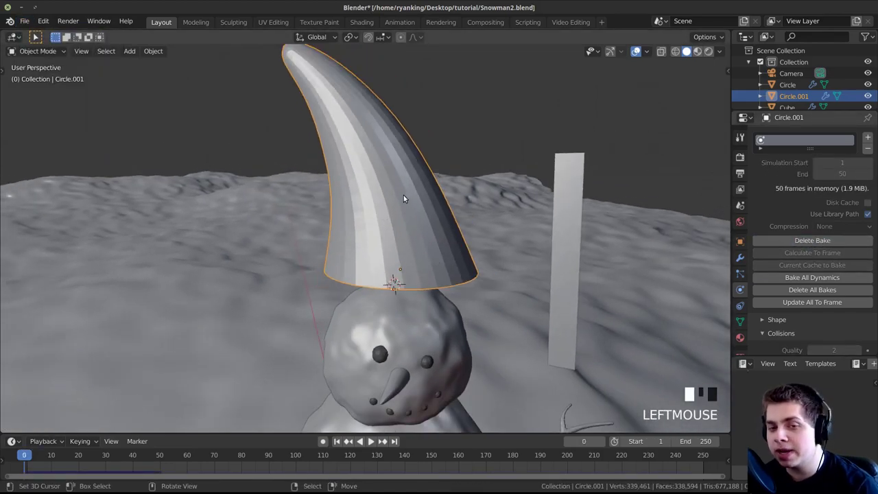
Step: Play back the baked cloth simulation from several angles to examine how the hat falls, and return to frame 0
middle_click_drag(403, 198, 443, 196)
key("space")
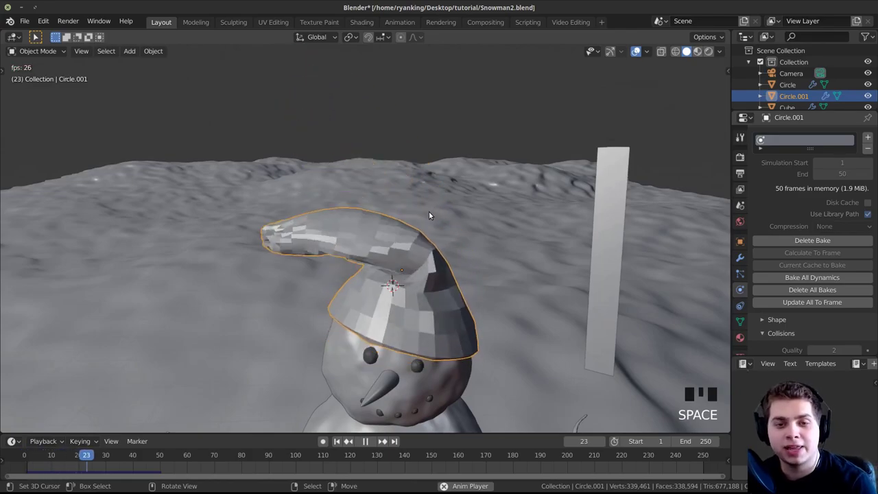
middle_click_drag(429, 251, 423, 222)
scroll(415, 253, "down", 2)
middle_click_drag(405, 274, 384, 214, "shift")
key("space")
left_click_drag(76, 456, 20, 453)
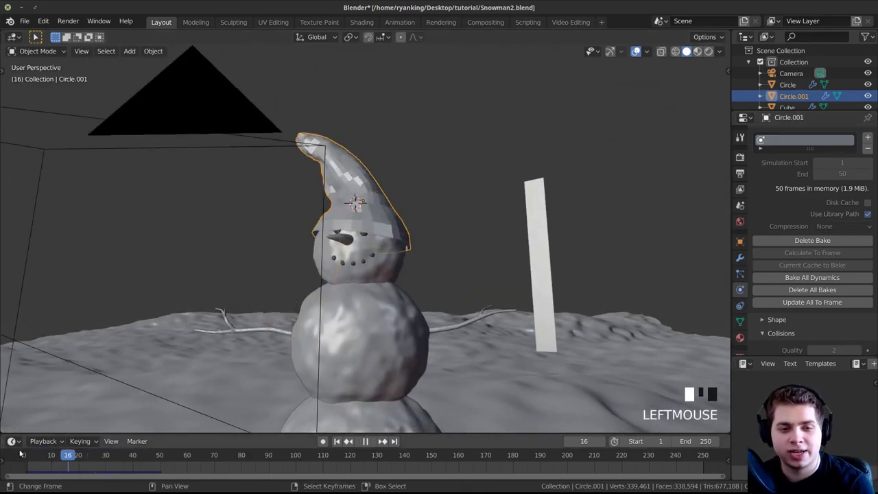
scroll(465, 268, "up", 3)
middle_click_drag(466, 268, 365, 253)
key("space")
middle_click_drag(364, 253, 406, 269)
left_click_drag(122, 464, 24, 458)
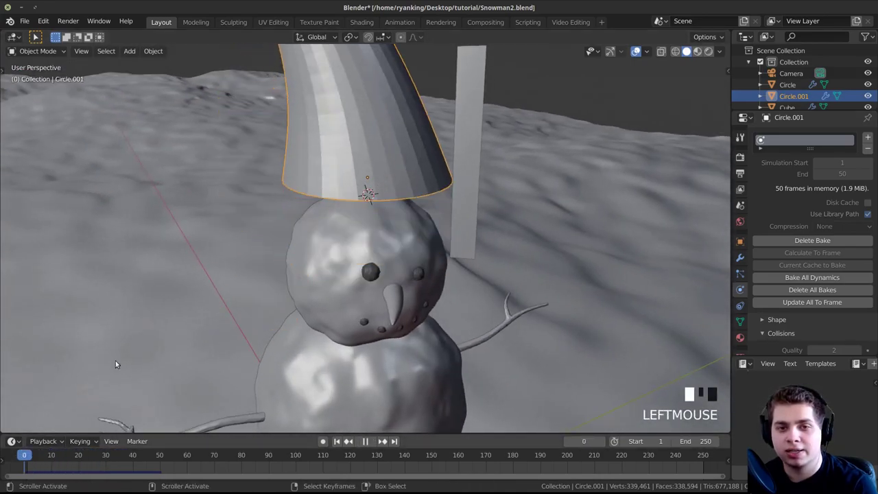
middle_click_drag(386, 250, 376, 210, "shift")
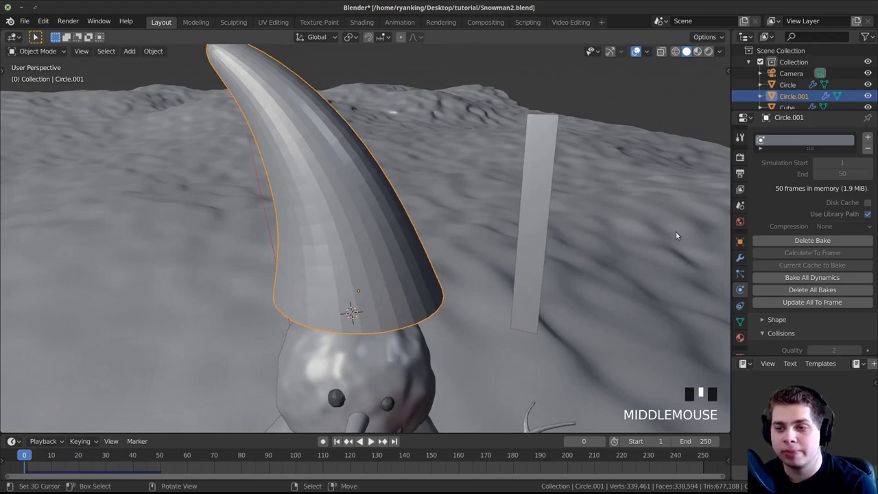
Step: Add a Subdivision Surface modifier to the hat and move it to the start of the modifier stack, before Solidify and Cloth
left_click(740, 259)
scroll(583, 206, "up", 2)
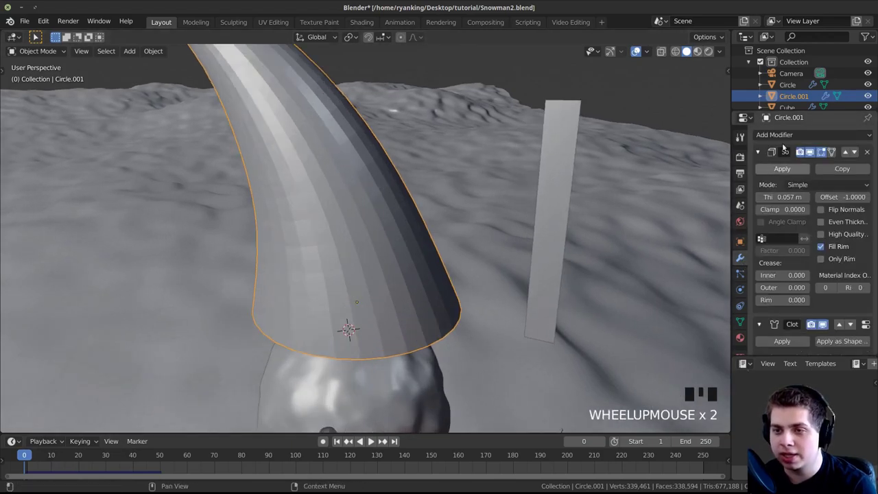
left_click(782, 136)
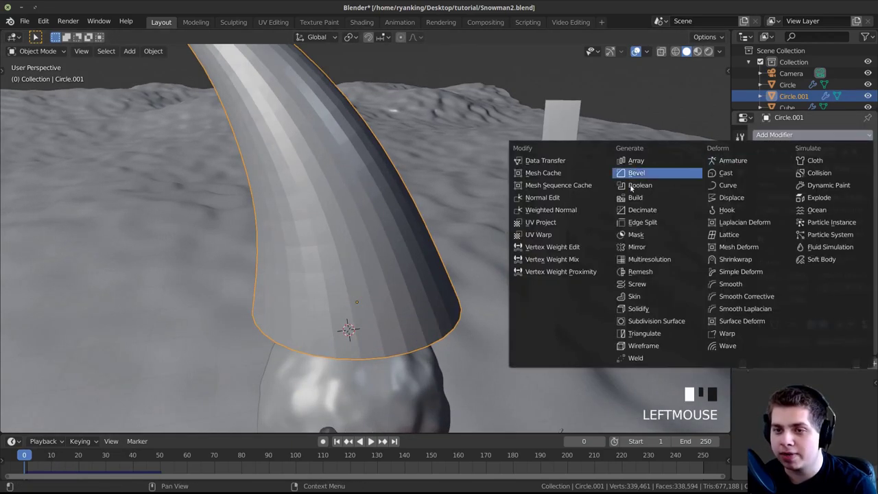
left_click(675, 320)
scroll(809, 270, "down", 4)
scroll(810, 270, "down", 5)
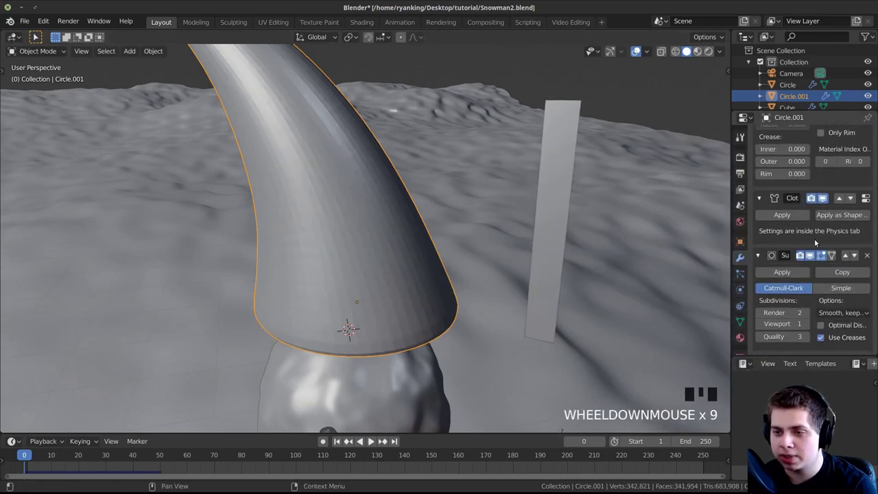
left_click(845, 254)
left_click(846, 199)
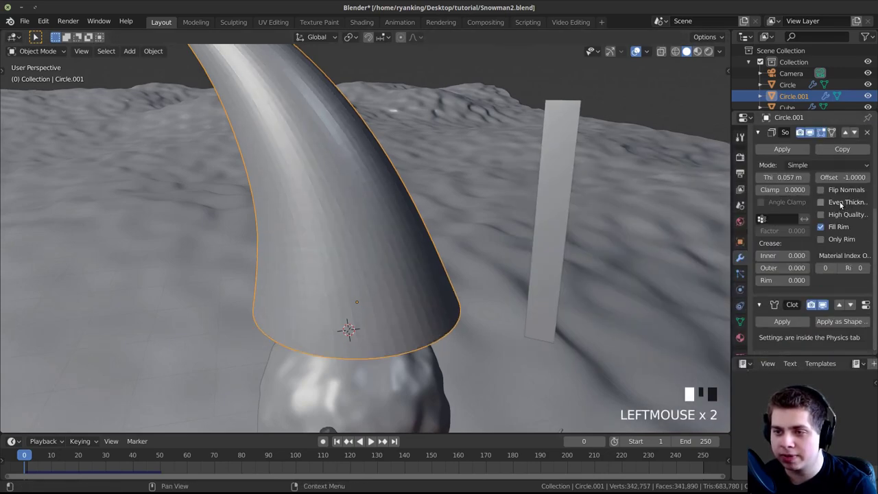
Step: Set the hat's Subdivision Surface render level to 1 and apply the modifier
scroll(843, 204, "up", 5)
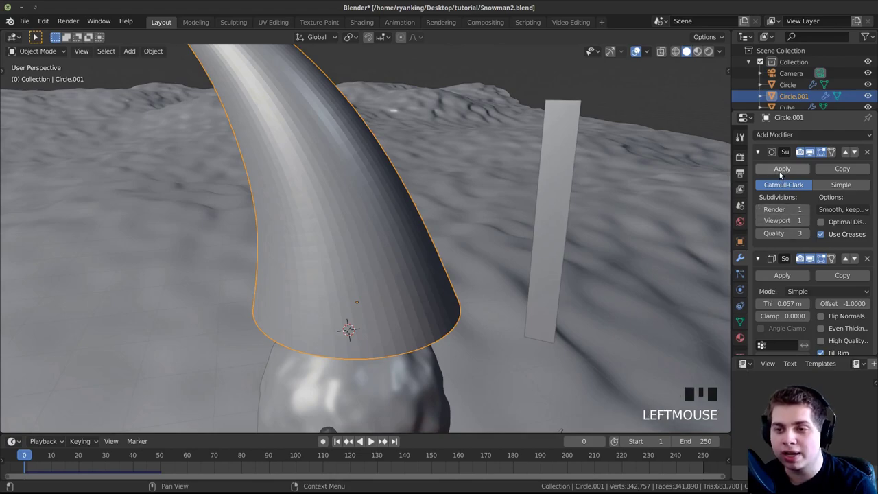
left_click(782, 169)
middle_click_drag(322, 247, 363, 247)
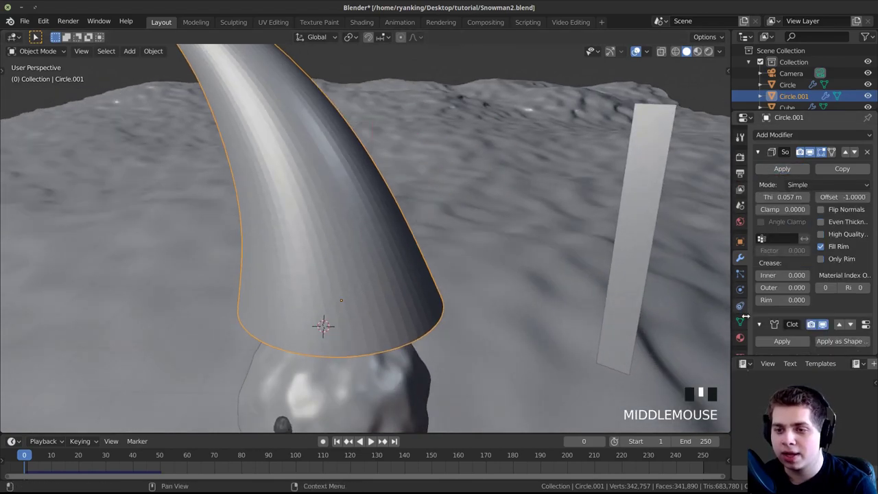
Step: Delete the hat's existing cloth bake and bring its cloth simulation settings back into view
scroll(744, 322, "down", 2)
left_click(740, 295)
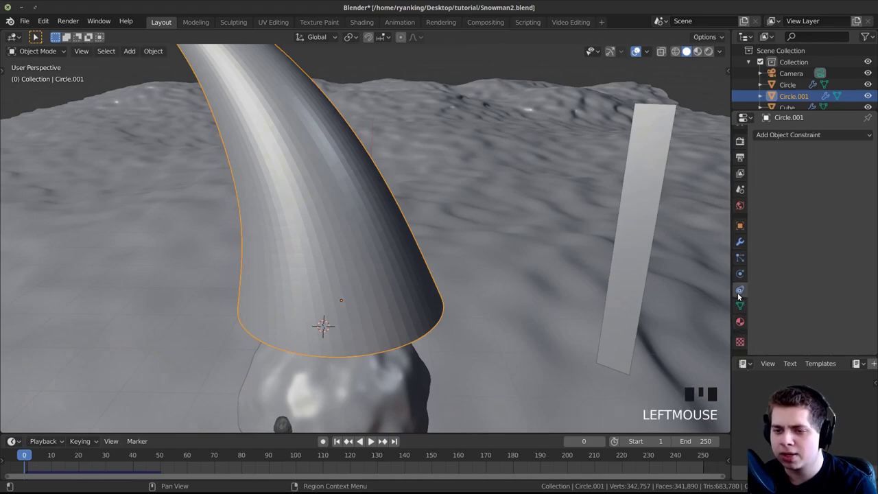
left_click(741, 274)
scroll(804, 264, "down", 1)
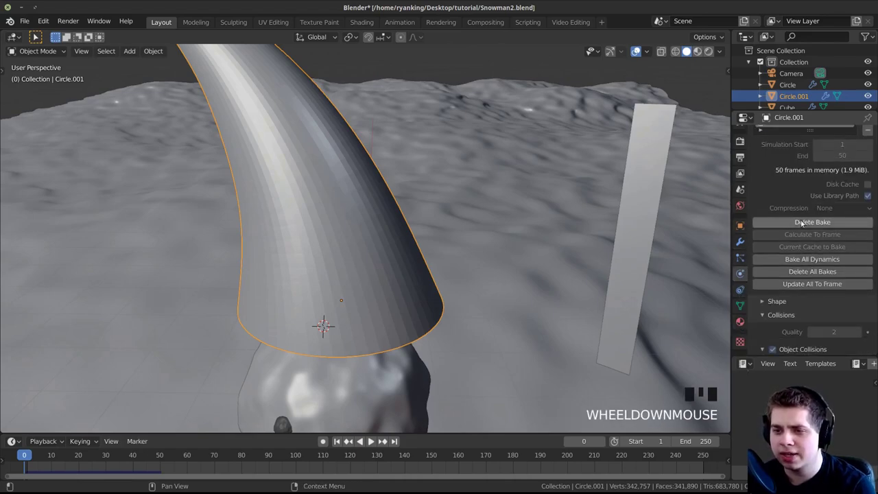
scroll(798, 246, "up", 6)
scroll(804, 285, "up", 4)
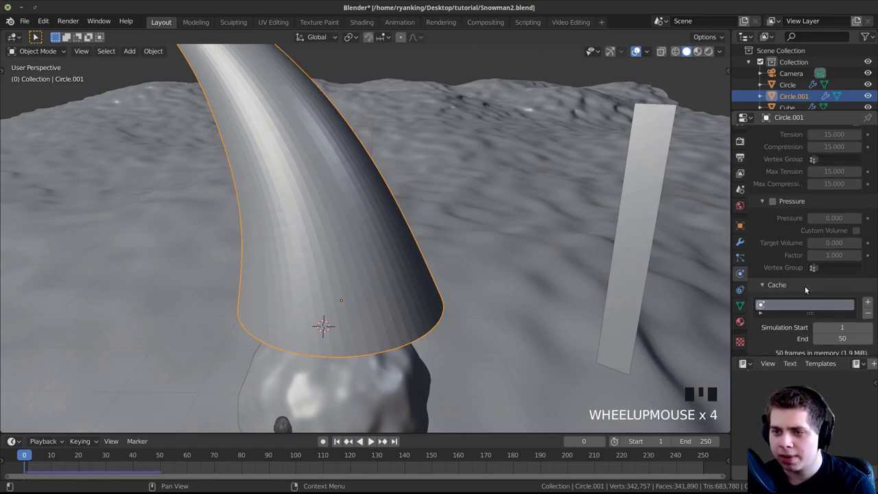
Step: Set the hat's cloth stiffness tension to 5 and bake the cloth simulation
scroll(805, 288, "up", 6)
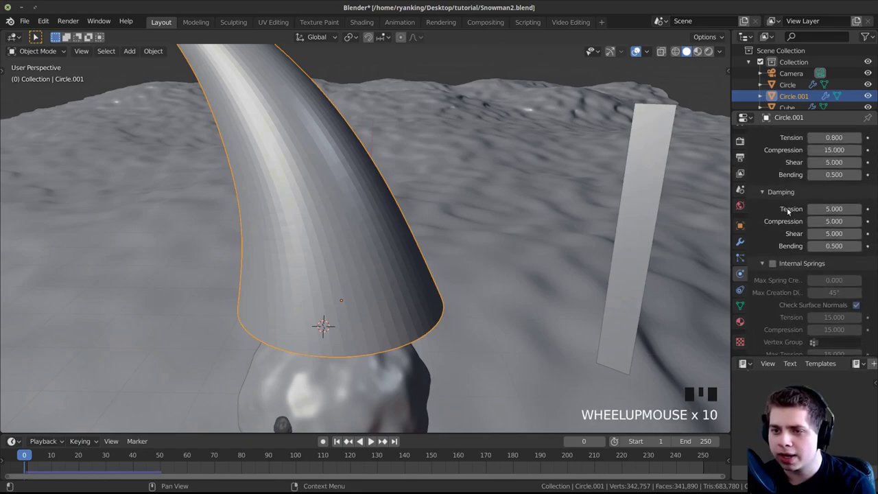
scroll(792, 206, "up", 3)
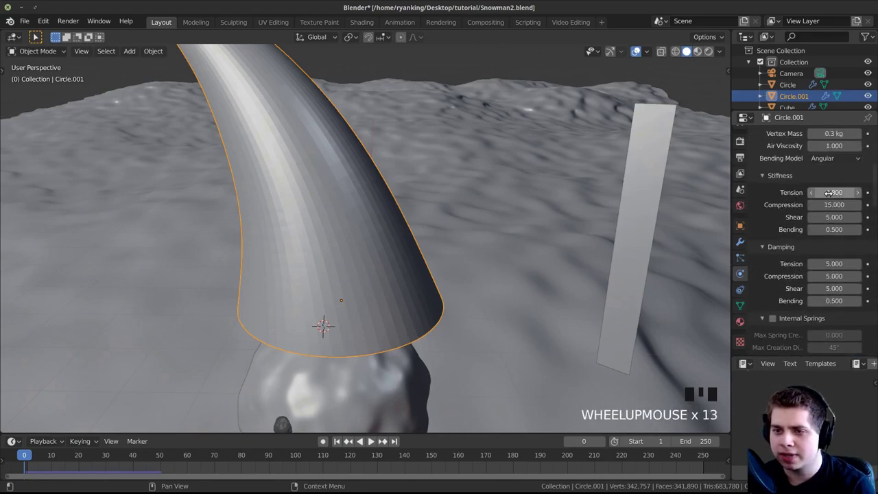
left_click(829, 192)
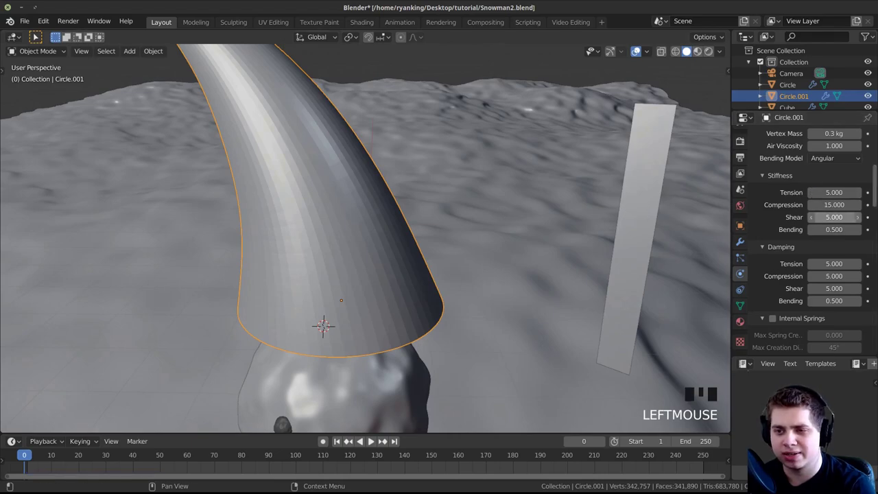
scroll(796, 295, "down", 7)
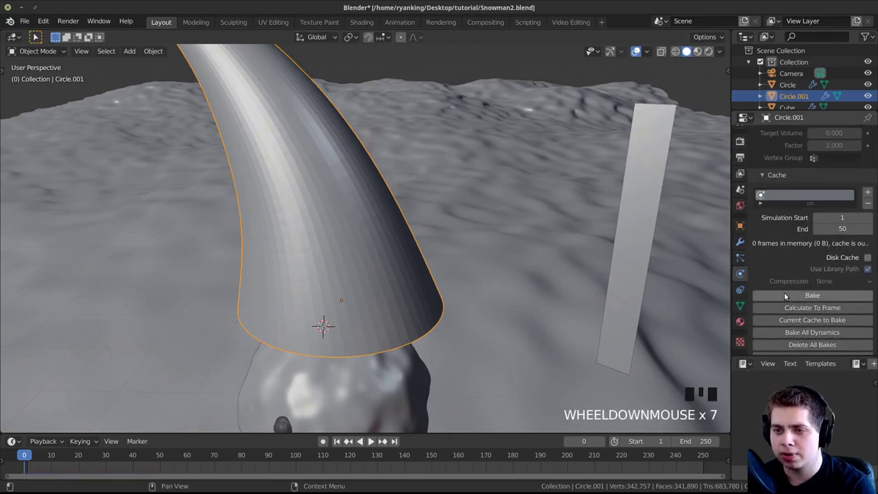
left_click(784, 294)
Step: Play the baked hat simulation and stop on frame 35, where the cloth has slumped onto the head
middle_click_drag(294, 261, 447, 247)
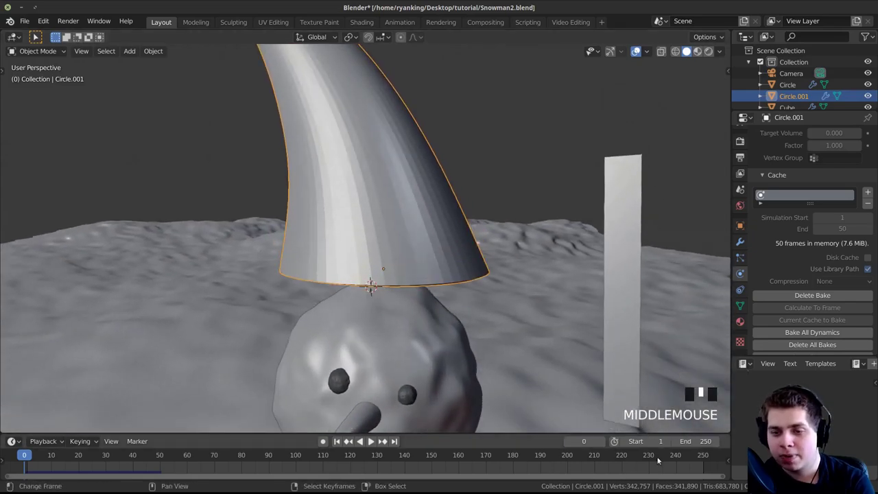
middle_click_drag(430, 175, 488, 199)
key("space")
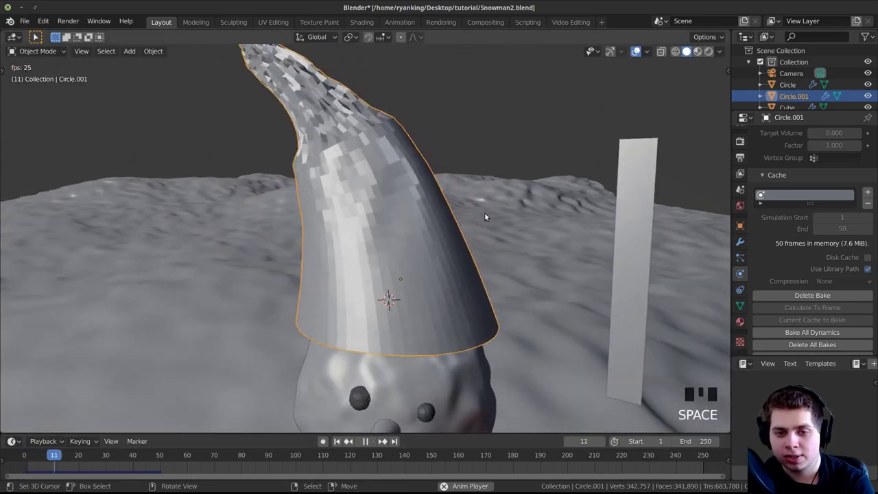
key("space")
left_click(112, 467)
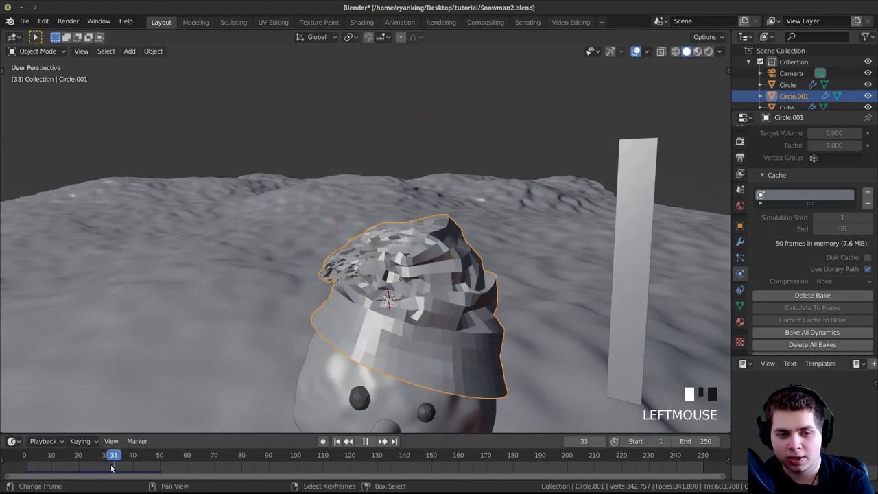
mouse_move(112, 467)
left_mouse_down()
mouse_move(122, 468)
mouse_move(101, 465)
mouse_move(120, 466)
left_mouse_up()
Step: Add a level 2 Subdivision Surface modifier to the hat and shade it smooth
middle_click_drag(545, 323, 368, 254)
key("ctrl+2")
scroll(437, 230, "down", 2)
middle_click_drag(437, 230, 262, 127)
scroll(498, 307, "up", 3)
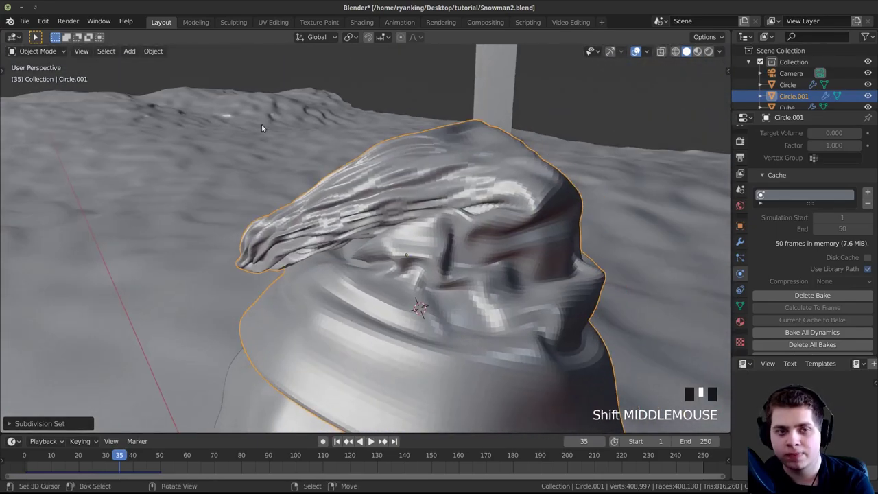
left_click(149, 52)
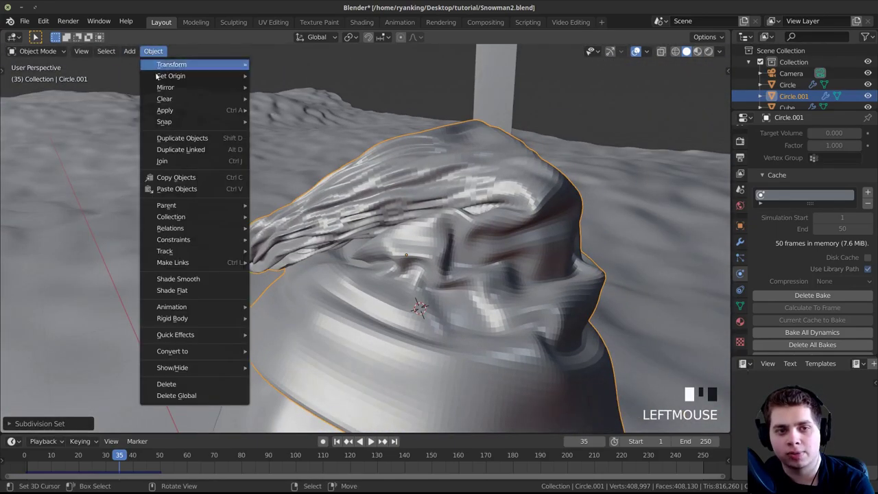
left_click(199, 282)
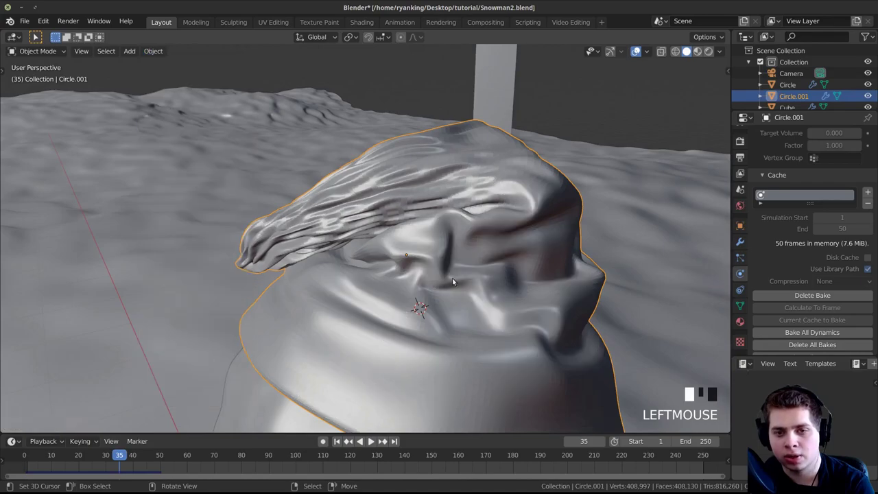
Step: Apply the hat's Solidify and Cloth modifiers, keeping the Subdivision modifier unapplied and collapsed
left_click(740, 242)
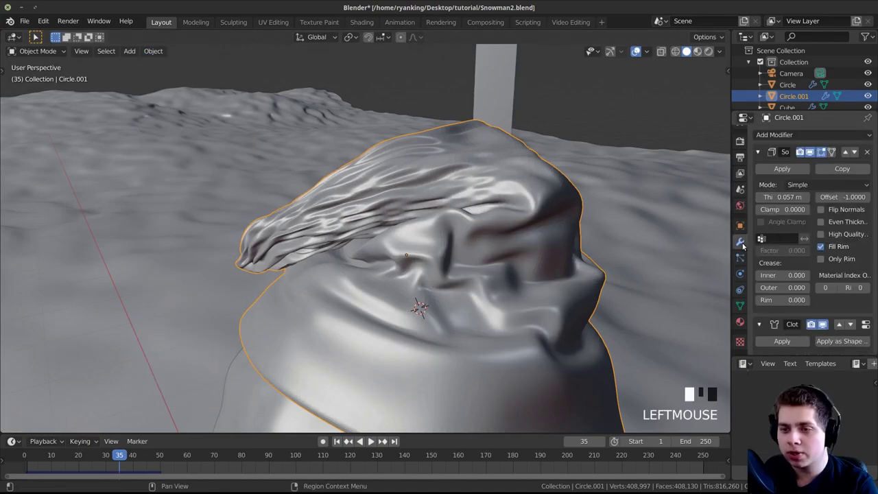
left_click(782, 169)
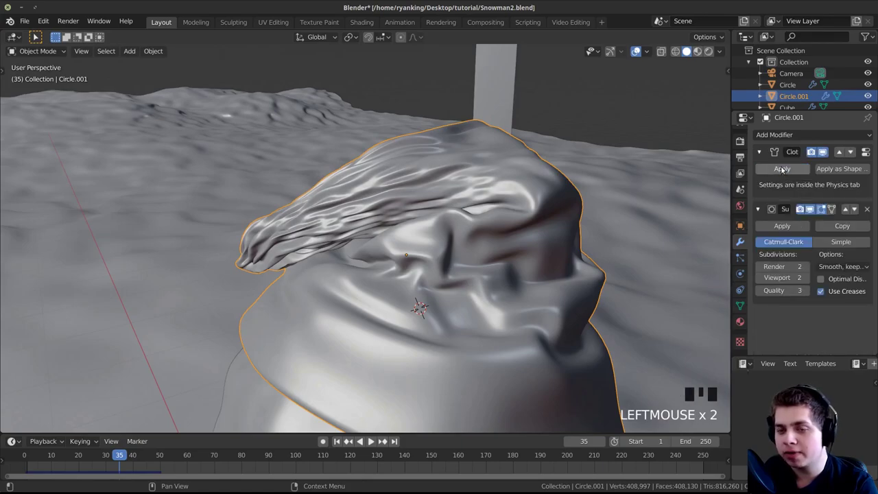
left_click(782, 170)
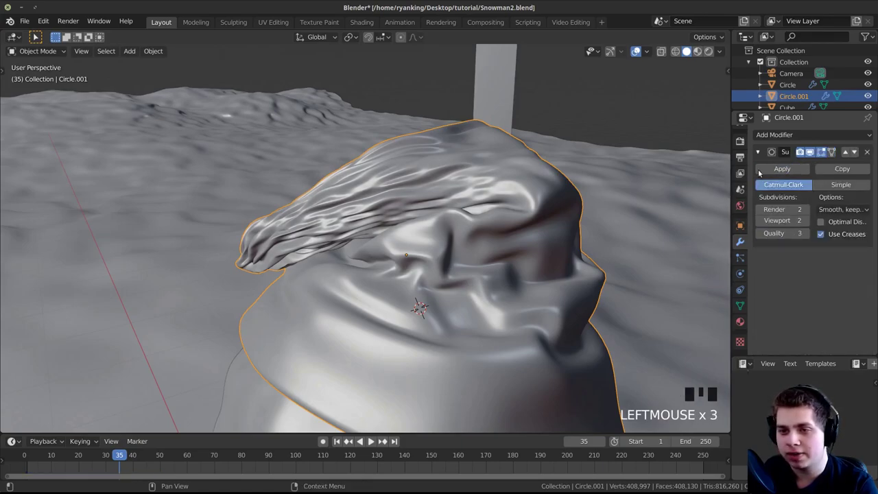
left_click(759, 172)
Step: Rotate the hat level in camera view and move it onto the snowman's head
middle_click_drag(620, 199, 445, 282)
key("Tab")
key("a")
key("Tab")
key("KP_0")
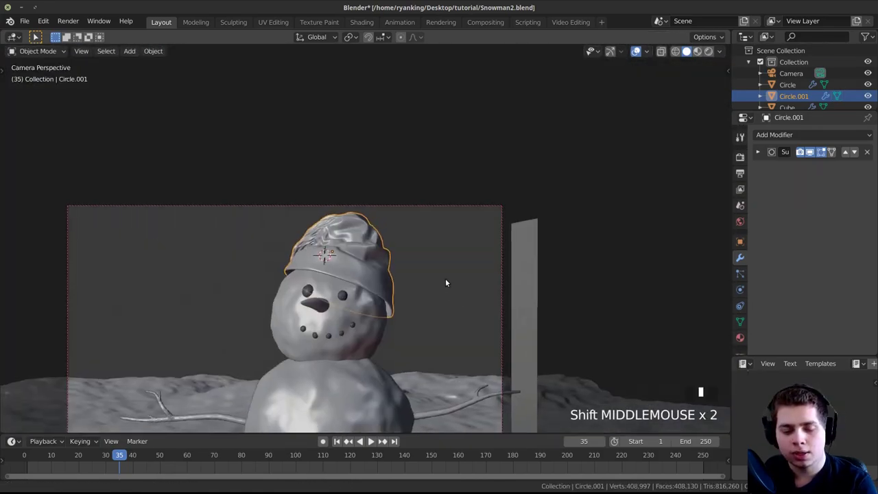
scroll(497, 286, "up", 3)
key("r")
left_click(480, 201)
key("g")
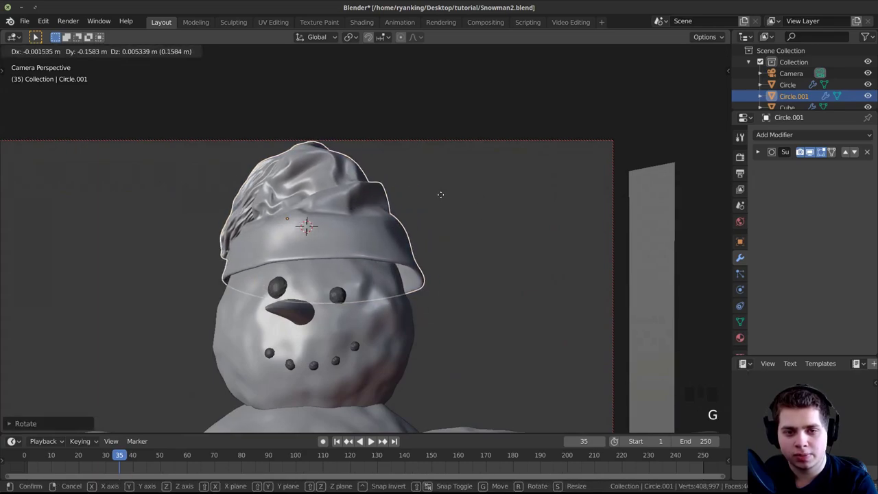
left_click(447, 194)
Step: Scale the hat down to fit the head's width, recentre it, and flatten it slightly along Z
key("s")
left_click(436, 195)
key("g")
left_click(419, 196)
key("s")
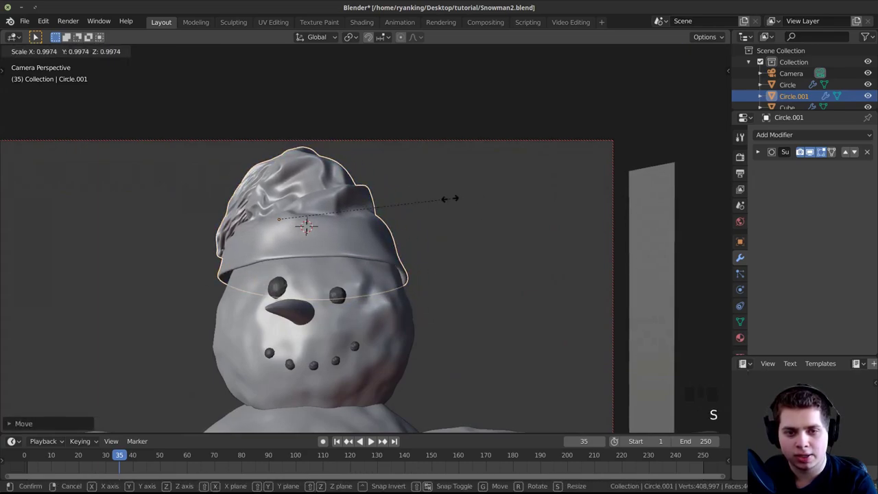
left_click(442, 185)
key("s")
key("z")
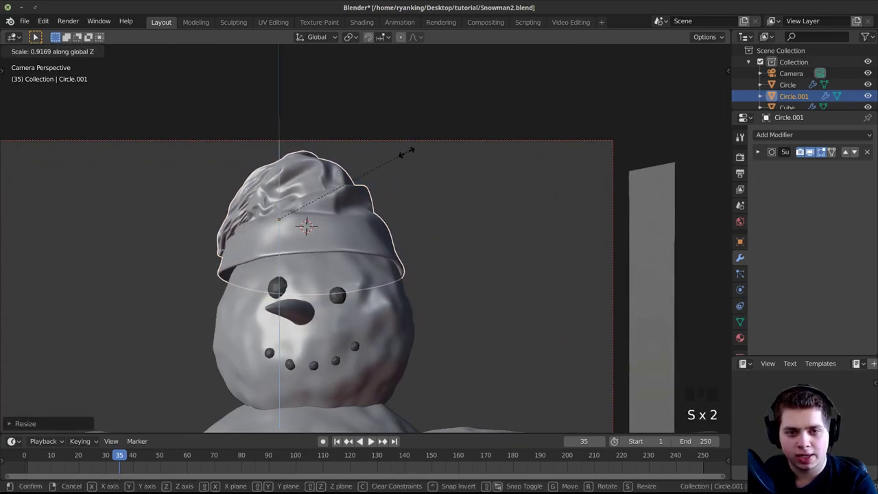
left_click(400, 161)
Step: Reposition the hat on top of the head, checking the fit from several angles
middle_click_drag(400, 161, 446, 175)
key("g")
left_click(455, 153)
middle_click_drag(442, 185, 428, 301, "shift")
scroll(428, 302, "up", 3)
middle_click_drag(453, 230, 390, 228)
key("g")
left_click(410, 237)
middle_click_drag(457, 234, 396, 230)
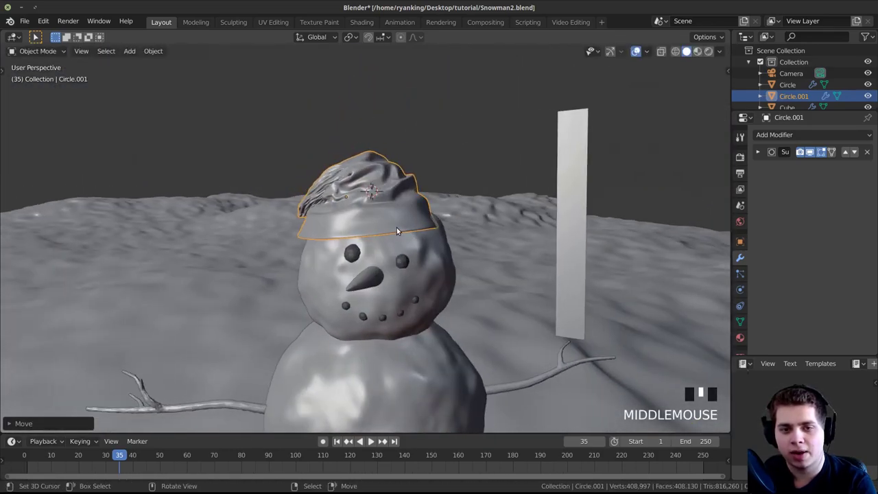
Step: Fine-tune the hat's scale, position and free rotation on the head from the camera view
key("KP_0")
key("s")
left_click(357, 294)
key("g")
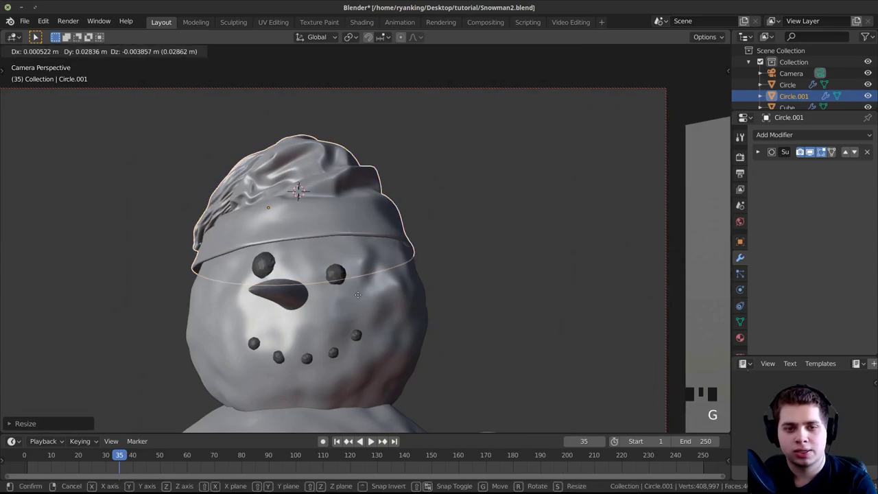
left_click(362, 301)
key("g")
left_click(364, 301)
key("r")
key("r")
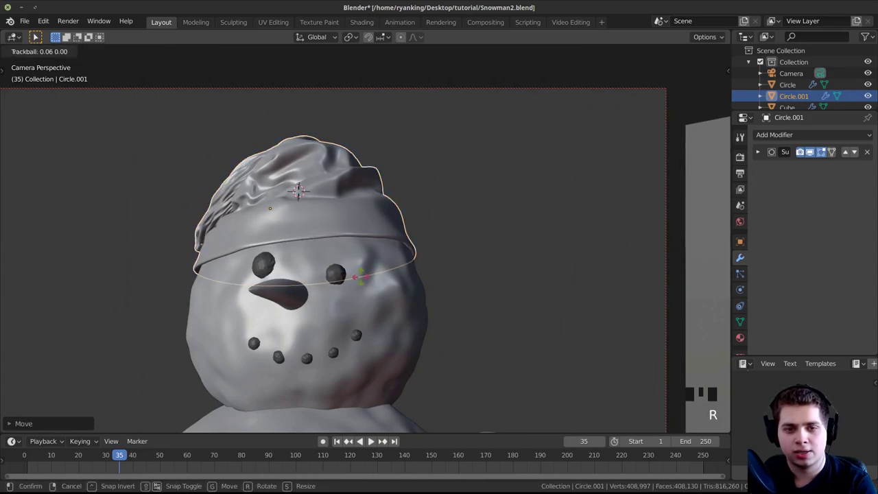
left_click(362, 280)
Step: Select the lowest edge loops around the hat's brim in Edit Mode
key("KP_1")
key("KP_3")
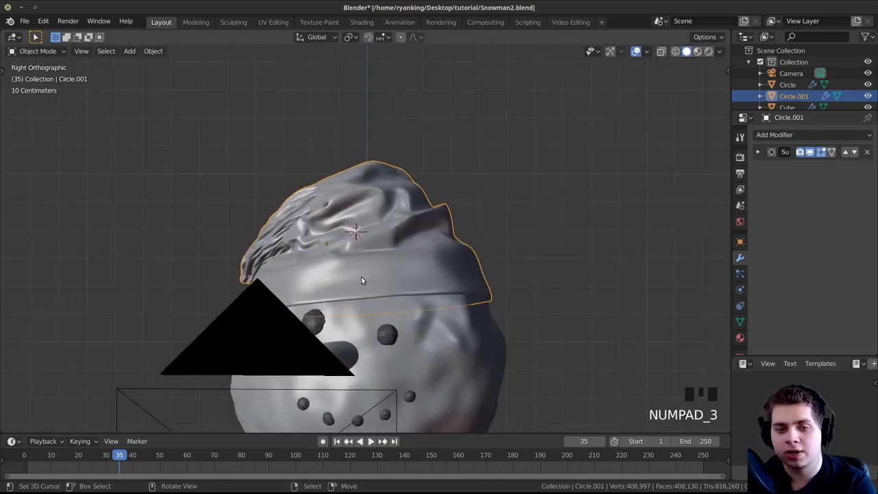
middle_click_drag(411, 263, 458, 209, "shift")
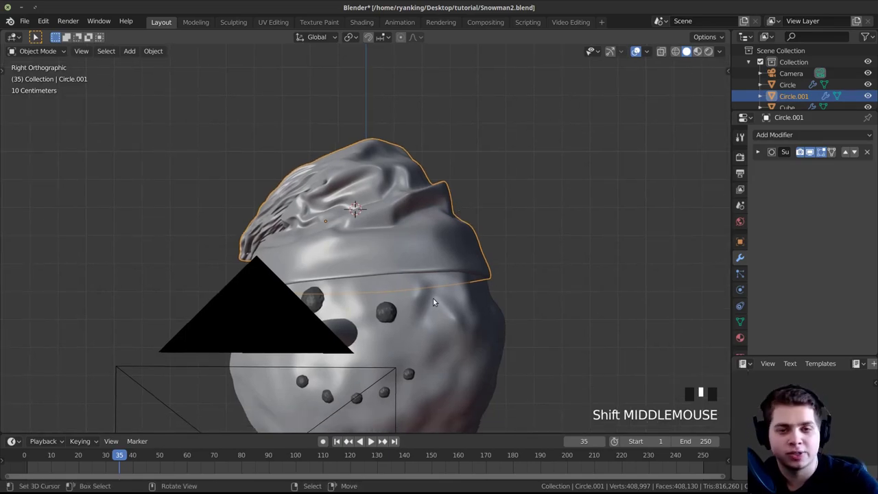
middle_click_drag(497, 262, 362, 237)
key("Tab")
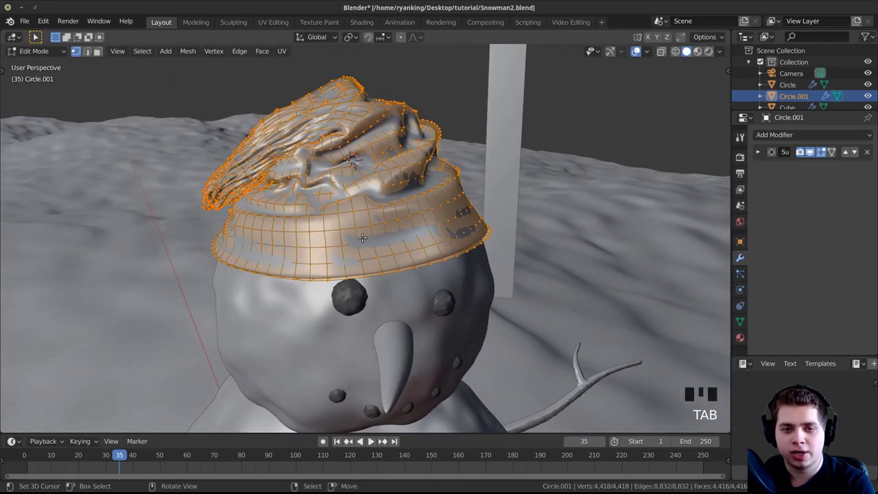
middle_click_drag(377, 270, 374, 249)
key("KP_3")
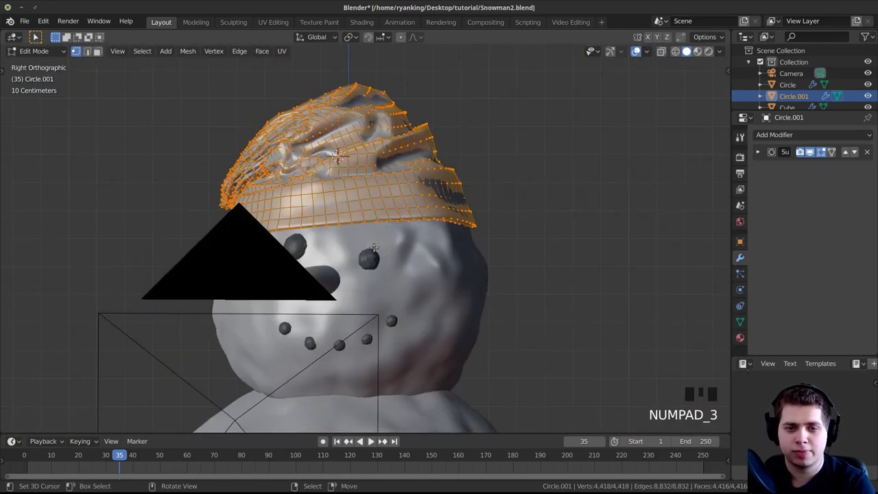
key("z")
mouse_move(435, 243)
middle_mouse_down()
mouse_move(482, 226)
mouse_move(519, 235)
mouse_move(449, 240)
middle_mouse_up()
key("KP_5")
scroll(539, 233, "up", 2)
key("a")
key("z")
scroll(302, 247, "up", 2)
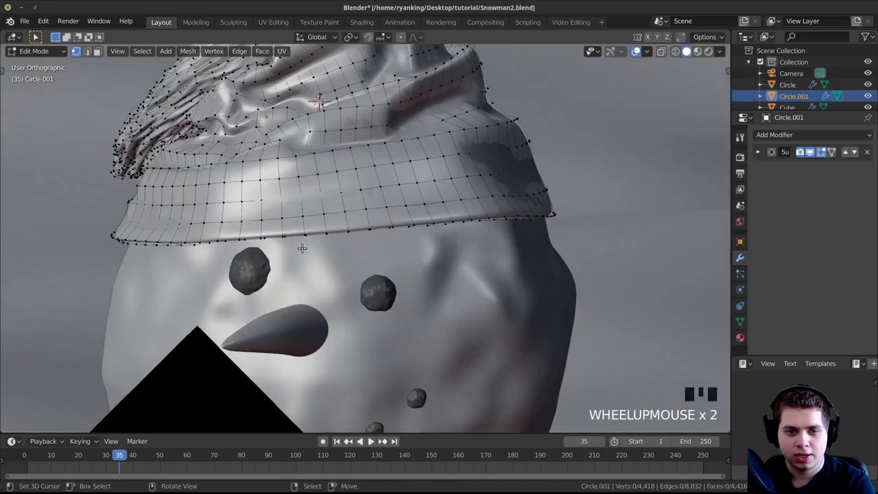
right_click(296, 229, "alt+shift")
right_click(294, 220, "alt+shift")
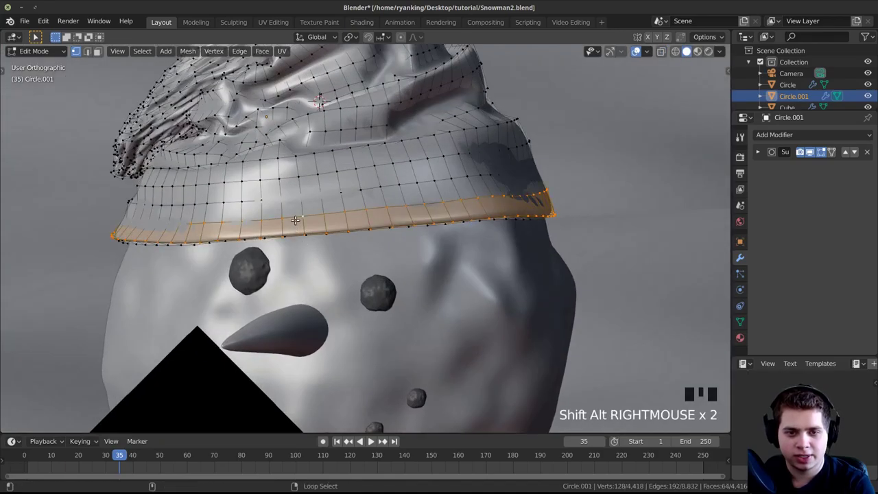
right_click(296, 205, "alt+shift")
Step: Box-select the remaining brim vertices through the mesh in wireframe, and return to solid shading
key("shift+z")
key("b")
key("b")
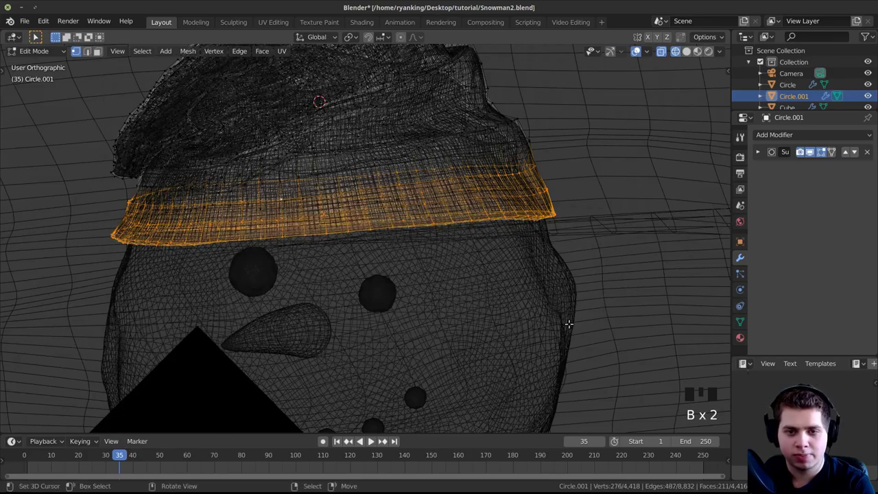
key("b")
left_click_drag(351, 196, 726, 366)
key("shift+z")
Step: Move the selected brim vertices up closer to the head and scale them in slightly
middle_click_drag(515, 273, 441, 278)
key("g")
right_click(447, 261)
middle_click_drag(405, 255, 470, 270)
middle_click_drag(470, 270, 493, 255, "shift")
key("g")
left_click(494, 209)
key("g")
left_click(494, 250)
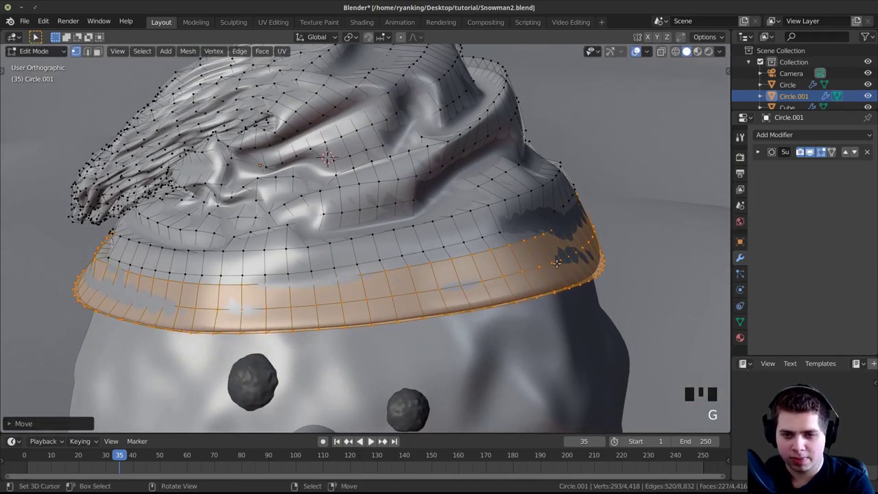
key("s")
left_click(556, 244)
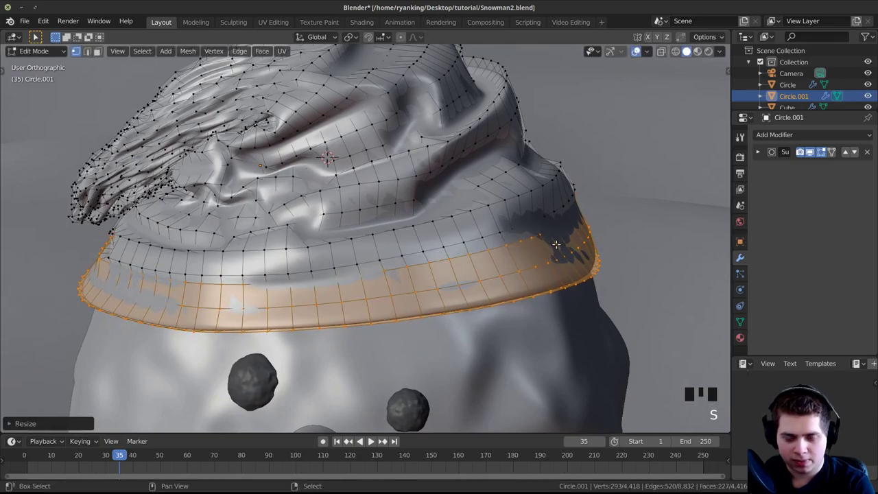
Step: Deselect the brim's upper loop, shift the remaining lower loops, and scale them in slightly
right_click(480, 251, "alt+shift")
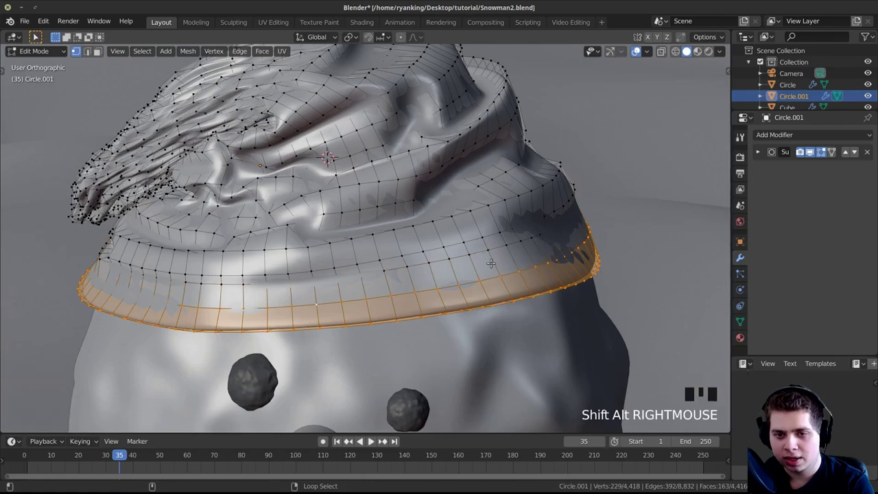
middle_click_drag(480, 251, 511, 161)
key("g")
left_click(515, 150)
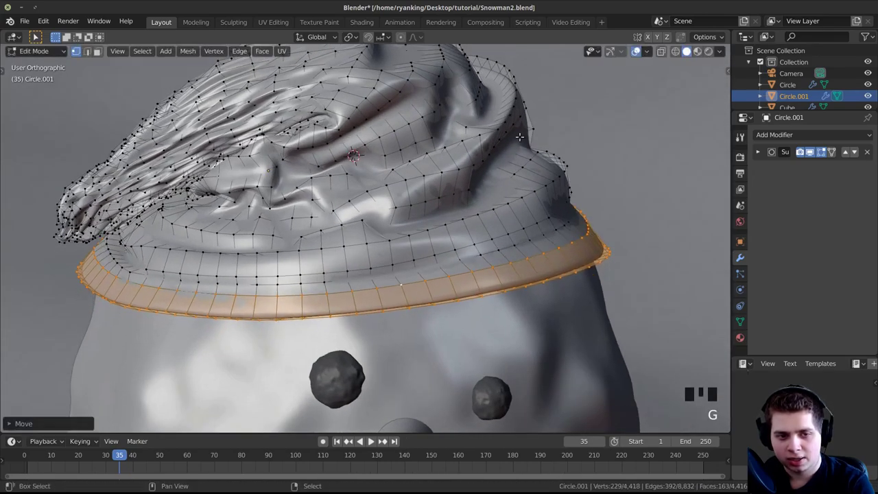
key("s")
left_click(623, 154)
key("g")
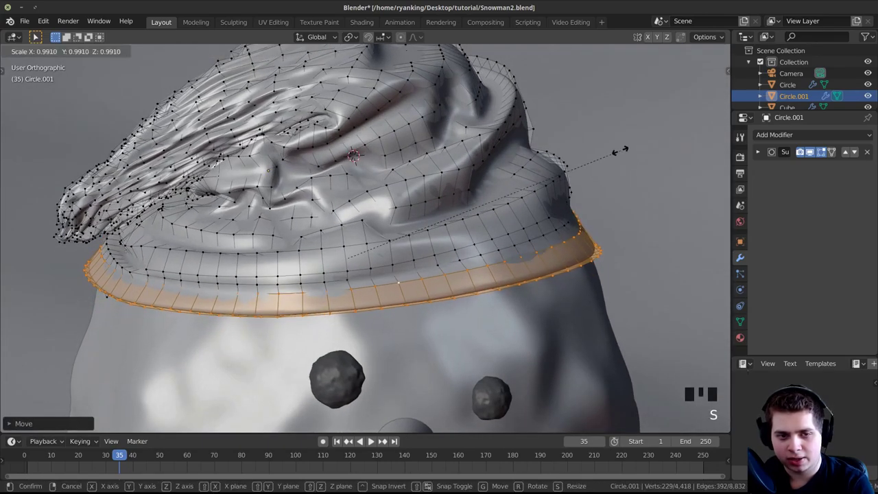
right_click(617, 149)
Step: Return to Object Mode, save the snowman file, and reselect the hat
key("Tab")
key("KP_0")
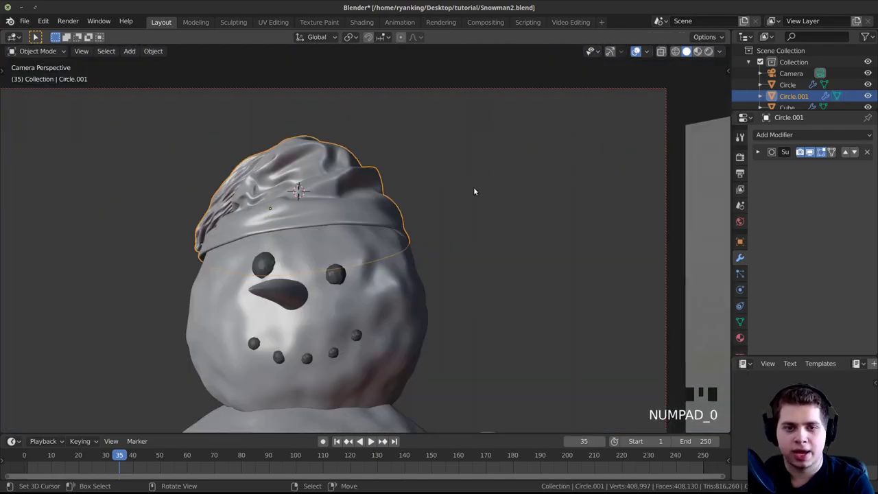
scroll(411, 254, "up", 1)
middle_click_drag(377, 290, 449, 310, "shift")
scroll(354, 182, "up", 3)
key("ctrl+s")
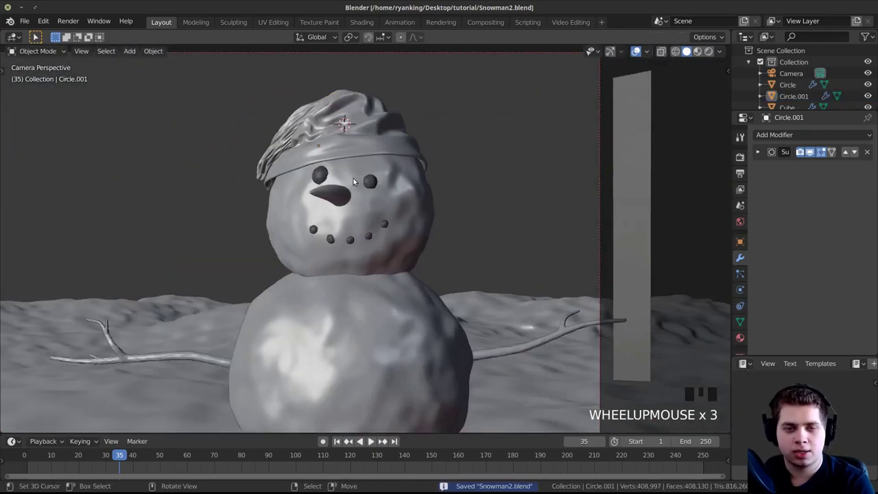
middle_click_drag(342, 191, 375, 144, "shift")
right_click(376, 94)
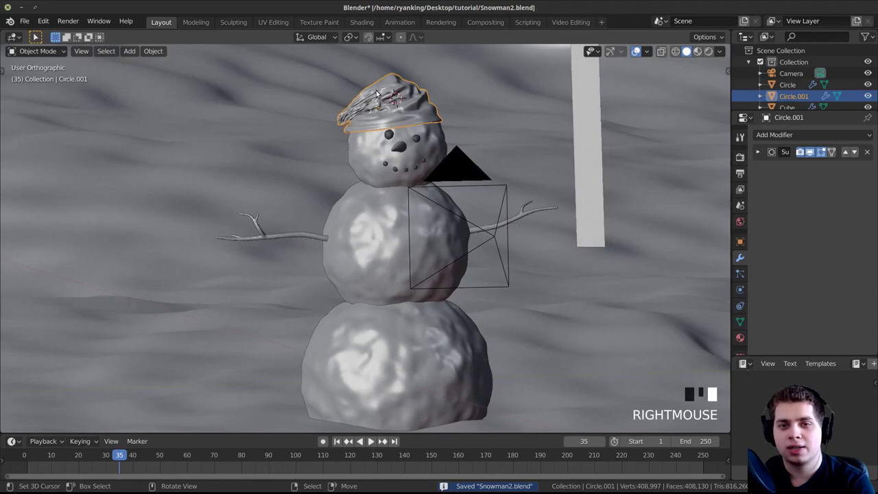
Step: Switch to the Shading workspace and enter Edit Mode on the hat with its back in view
key("KP_0")
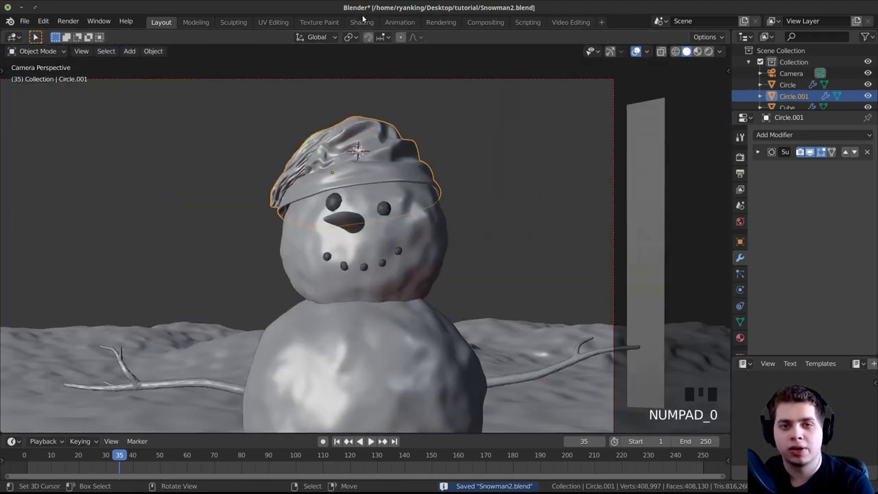
left_click(361, 22)
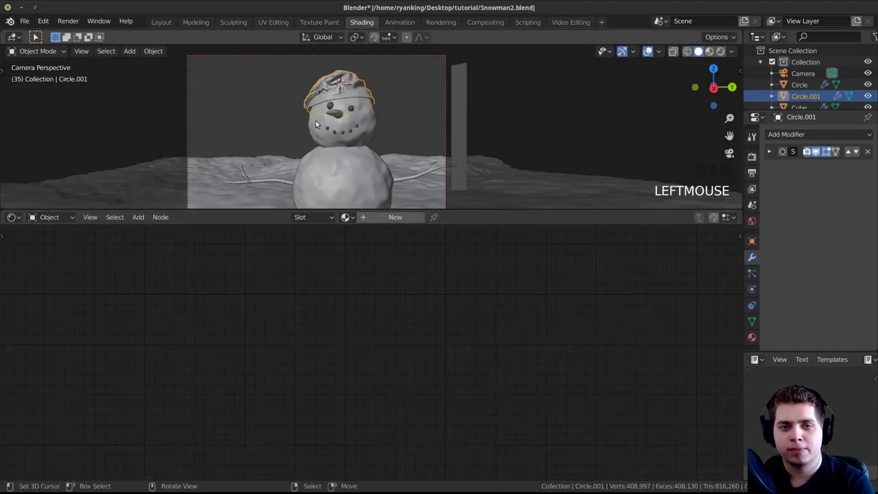
scroll(338, 121, "up", 1)
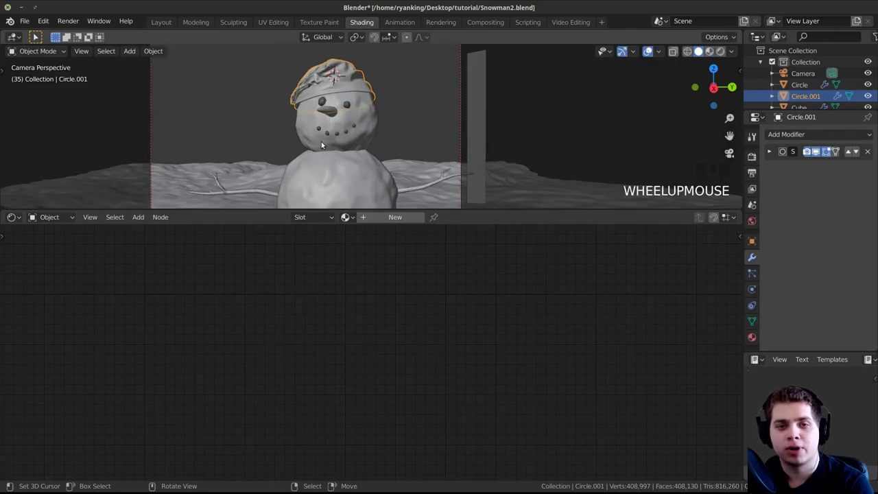
middle_click_drag(321, 141, 494, 80, "shift")
scroll(369, 185, "up", 2)
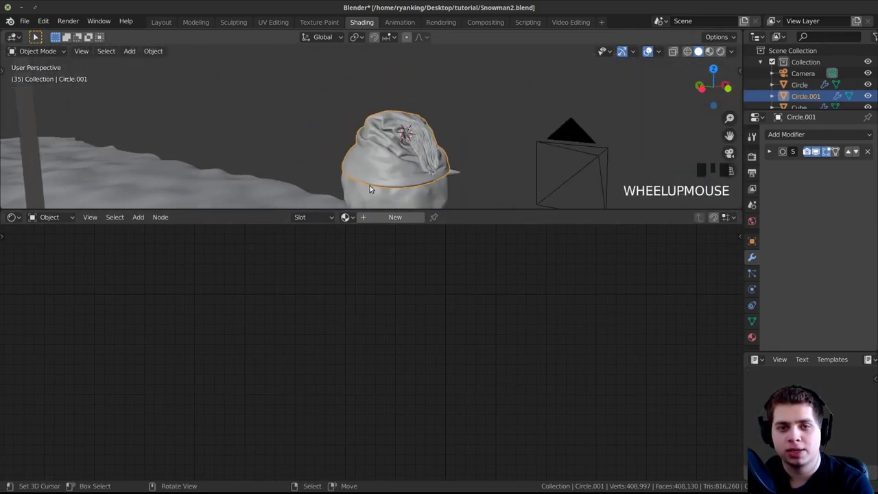
middle_click_drag(370, 185, 390, 92)
key("Tab")
scroll(391, 134, "up", 2)
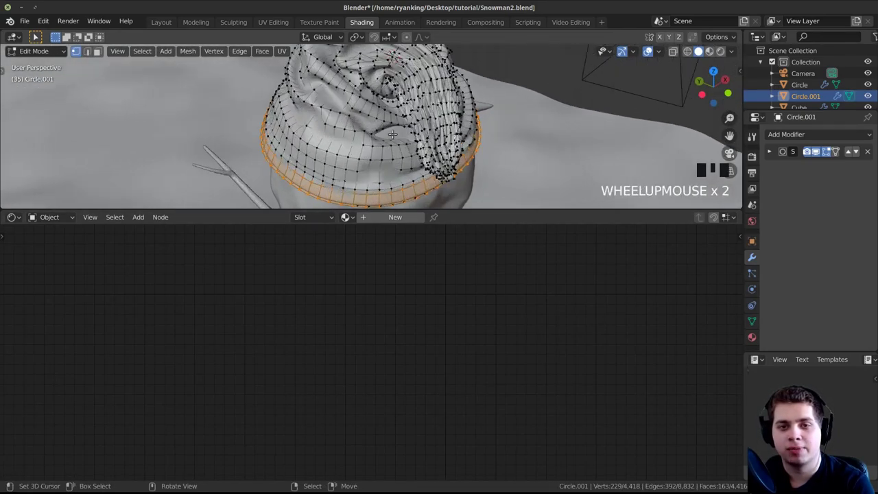
Step: Select the vertical edge loop running up the back of the hat and mark it as a seam
key("alt+a")
scroll(372, 167, "up", 1)
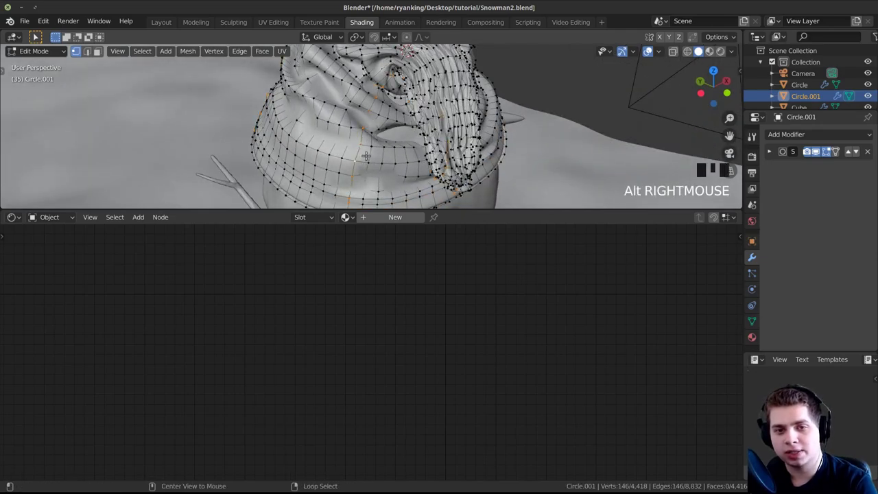
right_click(381, 158, "alt")
middle_click_drag(381, 157, 409, 139)
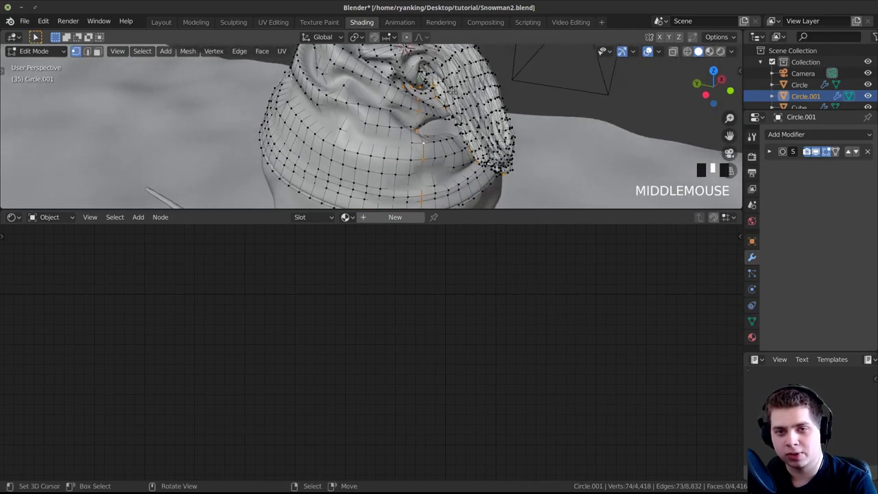
middle_click_drag(453, 92, 504, 109)
middle_click_drag(441, 55, 382, 176)
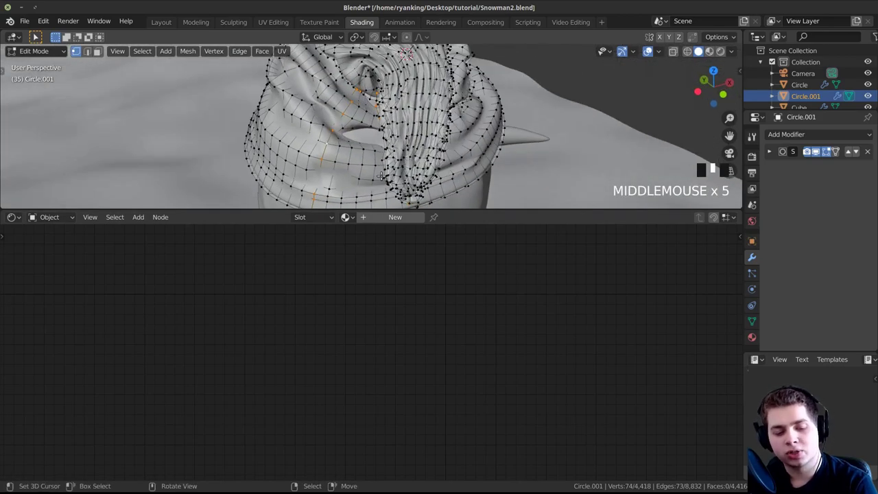
key("ctrl+e")
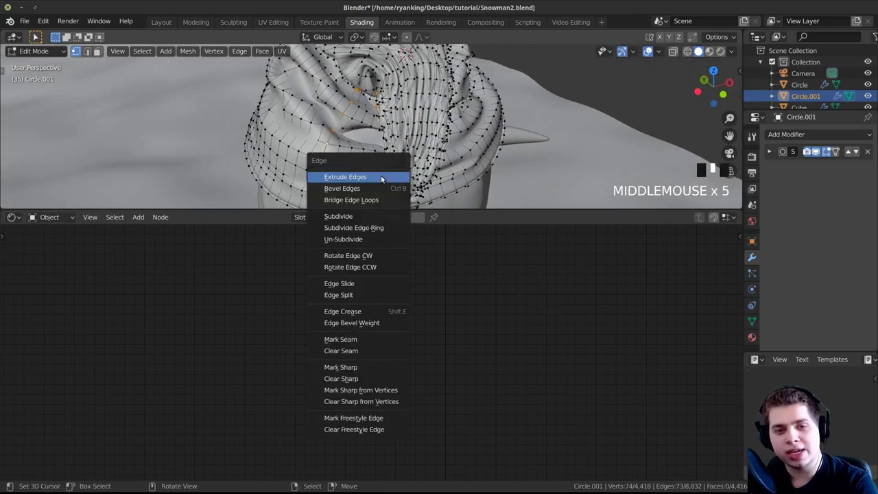
left_click(381, 342)
Step: Select the hat's entire mesh and unwrap it
mouse_move(384, 137)
middle_mouse_down()
mouse_move(436, 116)
mouse_move(371, 132)
middle_mouse_up()
scroll(436, 117, "up", 2)
key("a")
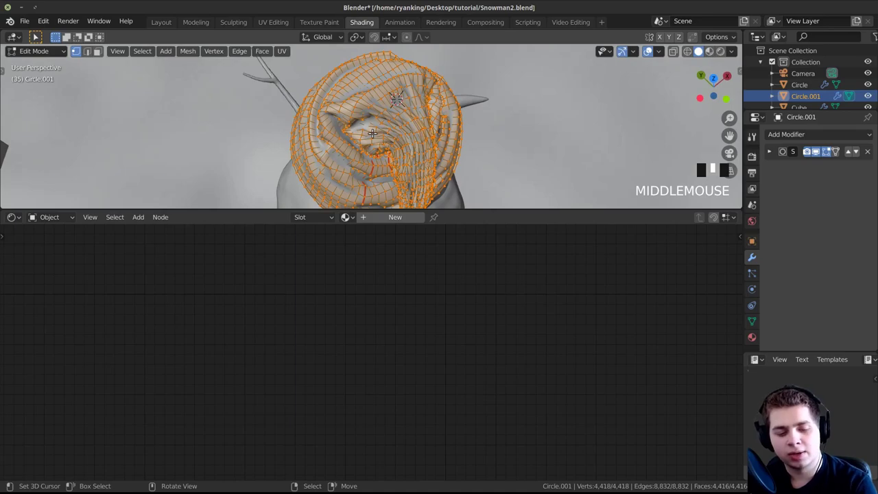
key("u")
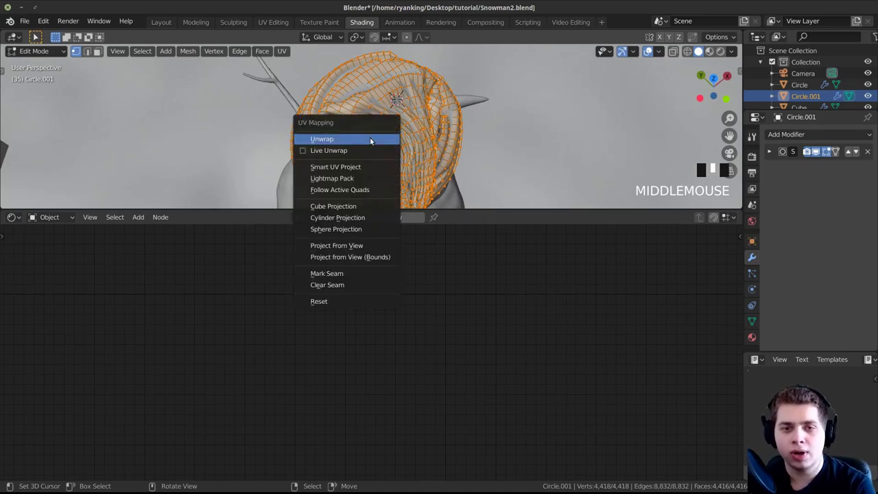
key("Return")
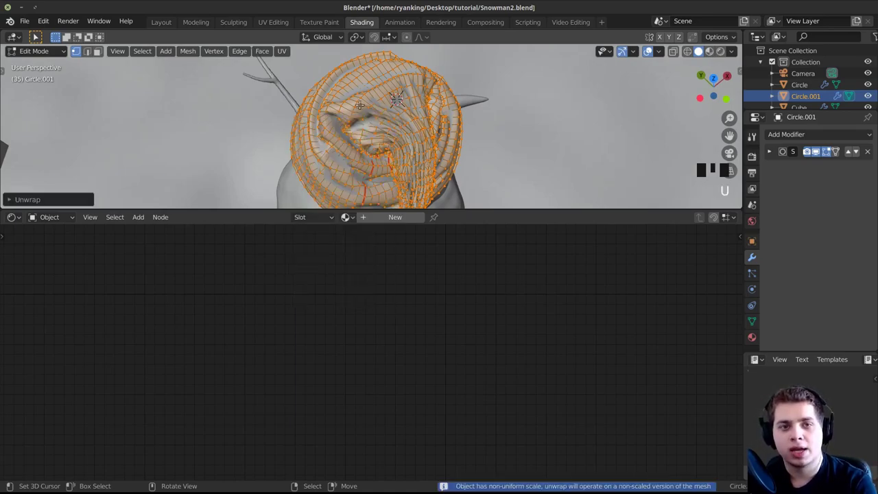
Step: Examine the hat's unwrapped UV layout in the UV Editing workspace
left_click(273, 22)
scroll(223, 163, "up", 4)
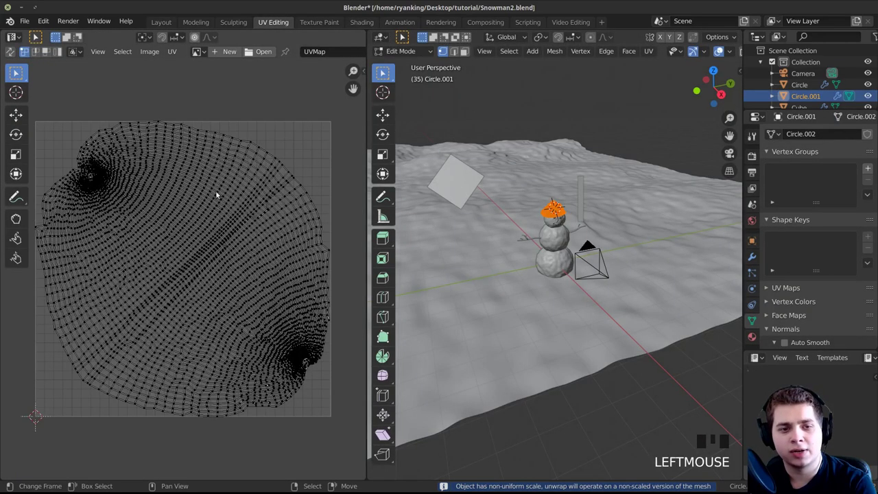
scroll(132, 175, "up", 4)
scroll(178, 330, "down", 3)
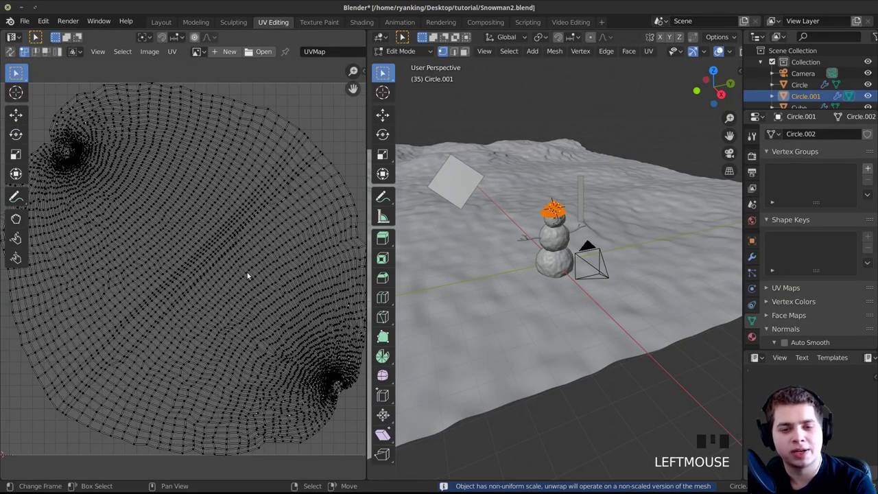
scroll(248, 275, "down", 2)
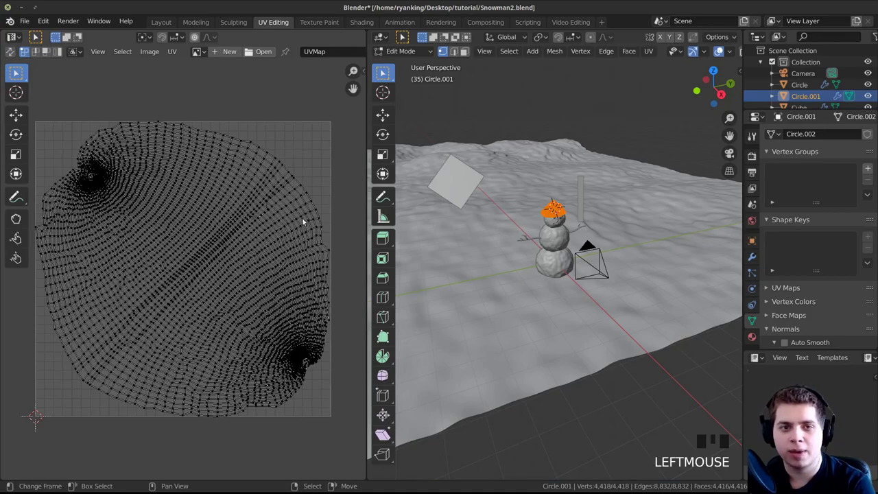
scroll(222, 142, "up", 1)
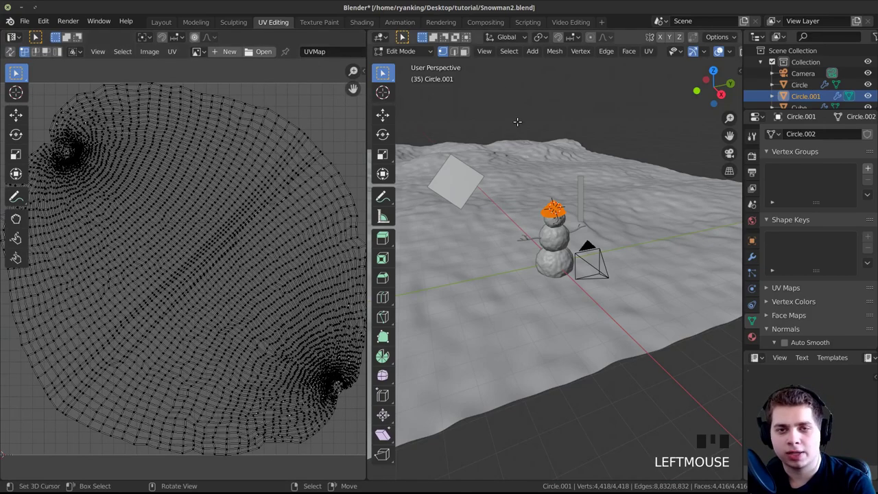
middle_click_drag(516, 121, 502, 113)
Step: Return to Object Mode in the Shading workspace and give the hat a new material named Cloth
left_click(361, 22)
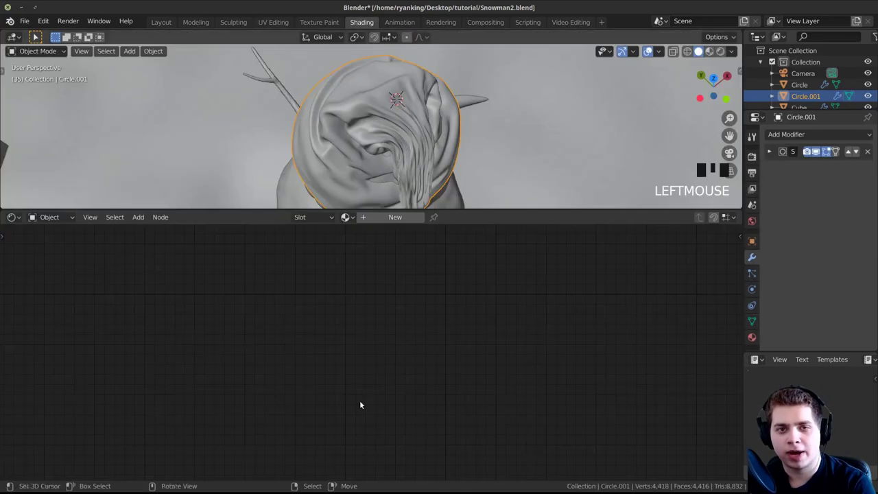
key("KP_0")
middle_click_drag(404, 130, 419, 125, "shift")
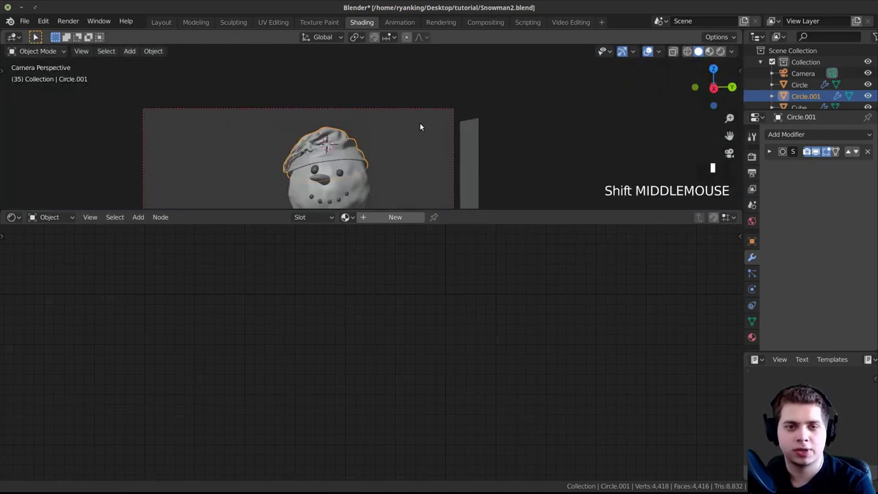
scroll(418, 135, "up", 4)
left_click(385, 217)
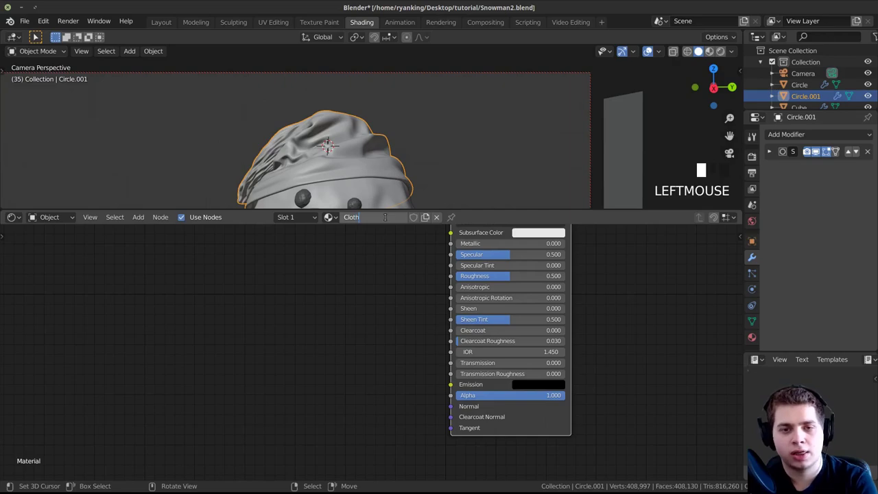
left_click(407, 285)
left_click_drag(412, 285, 408, 286)
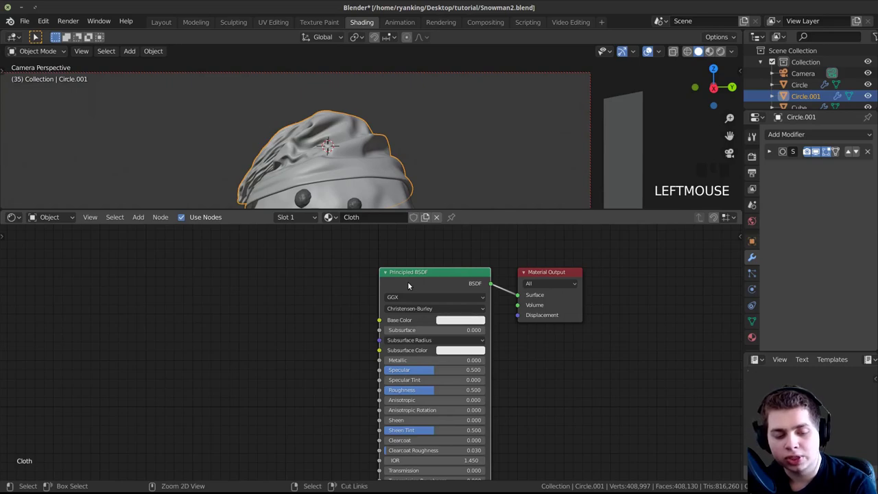
Step: Load the Fabric026_2K Color, Normal and Roughness images into the Principled BSDF with Node Wrangler's texture setup
key("ctrl+shift+t")
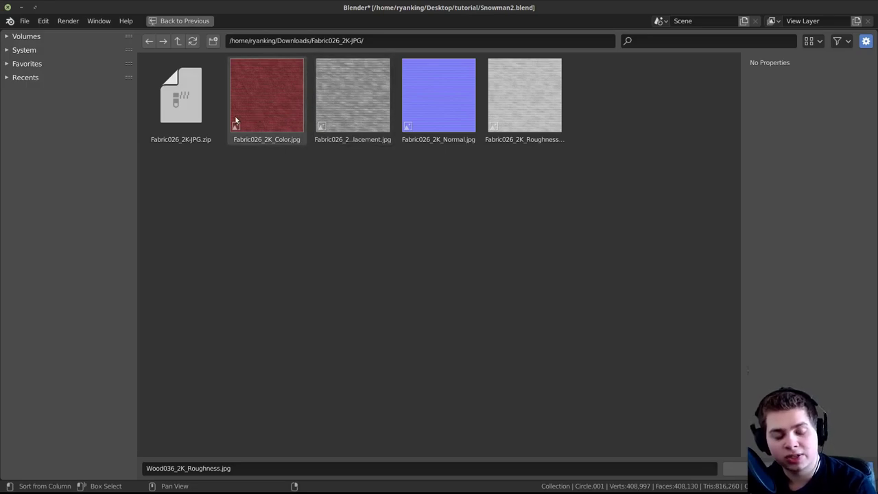
left_click(271, 119)
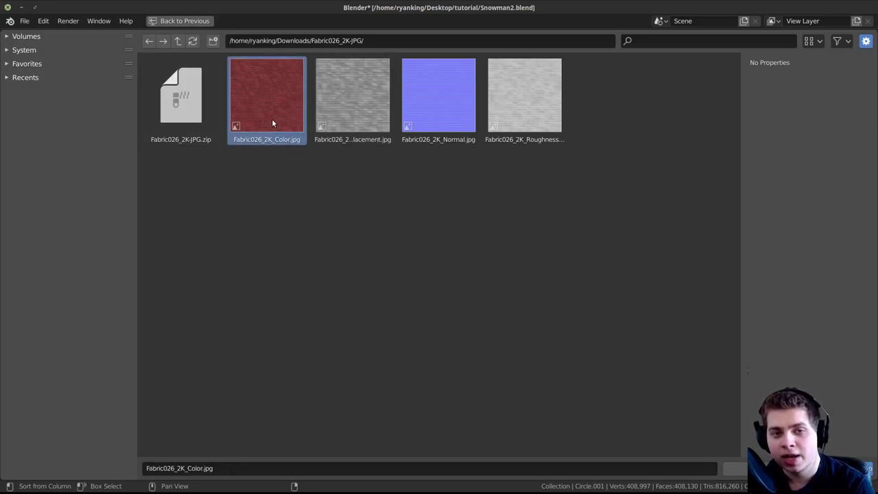
left_click(444, 96, "ctrl")
left_click(538, 96, "ctrl")
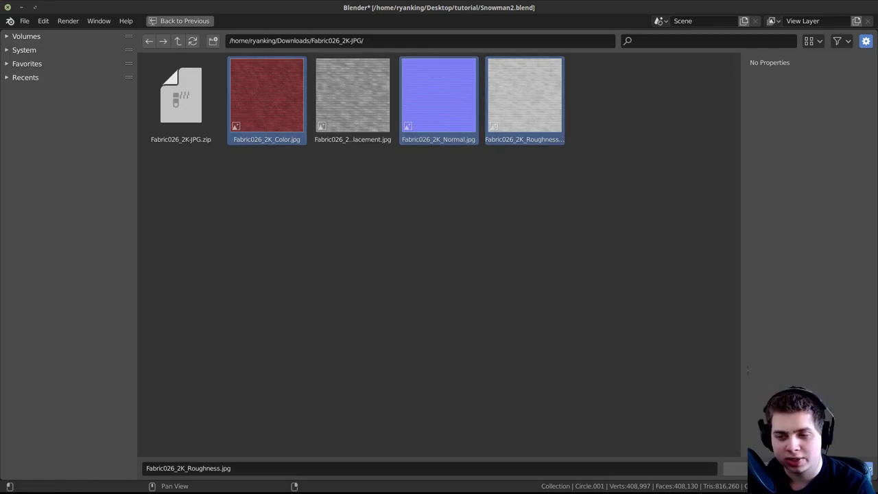
left_click(796, 467)
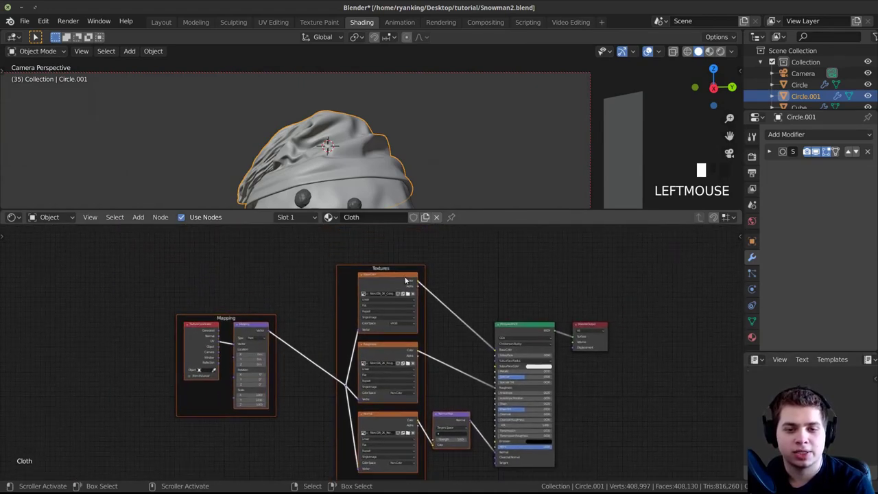
Step: Frame the hat through the camera and display it in Material Preview shading
scroll(392, 153, "up", 2)
middle_click_drag(392, 153, 384, 105, "shift")
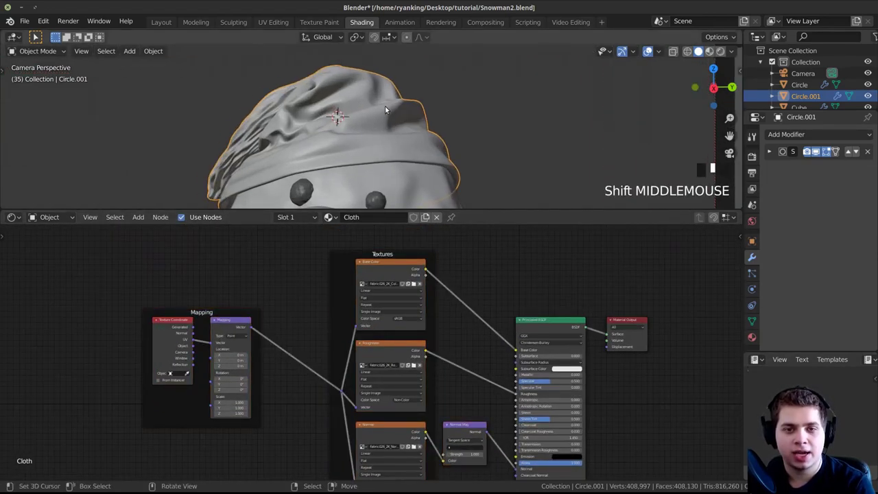
scroll(377, 99, "up", 2)
key("z")
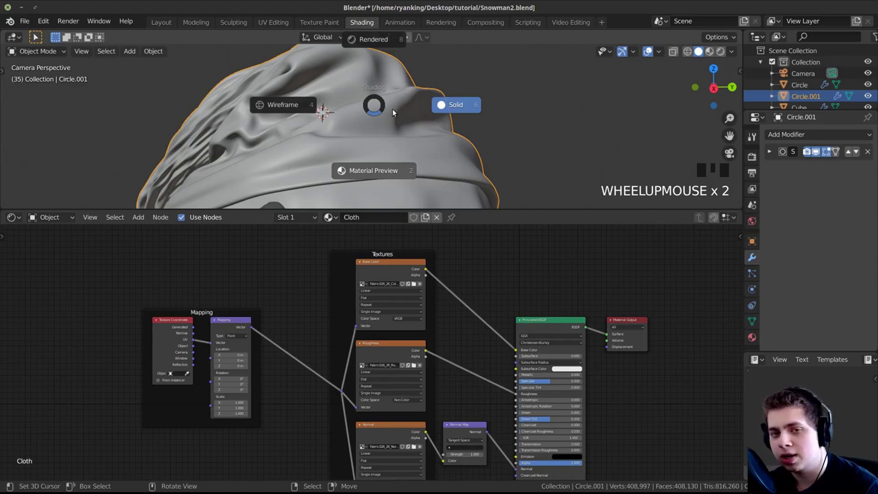
key("2")
middle_click_drag(392, 109, 425, 125, "shift")
scroll(332, 152, "down", 1)
middle_click_drag(331, 152, 341, 157, "shift")
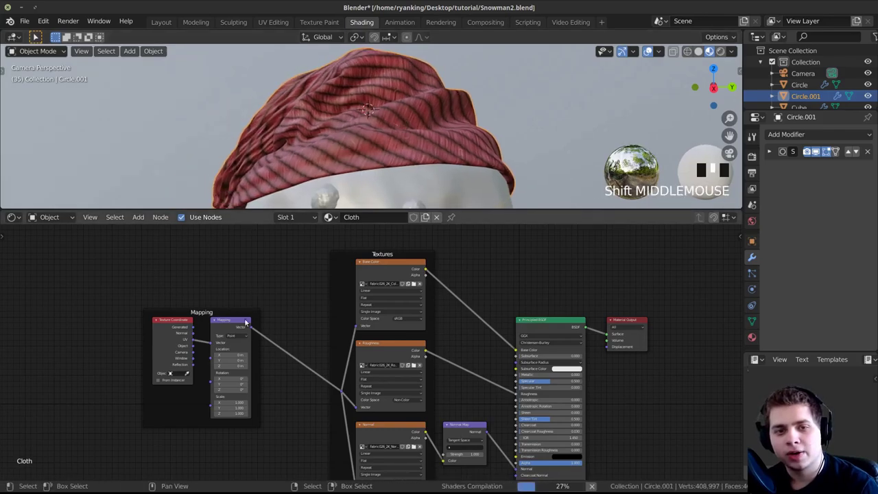
Step: Set the Mapping node's X, Y and Z scale to 8.5 for the fabric texture
scroll(218, 389, "up", 6)
middle_click_drag(218, 390, 379, 336)
scroll(352, 387, "up", 2)
scroll(308, 401, "down", 1)
scroll(372, 154, "up", 4)
middle_click_drag(375, 146, 380, 112, "shift")
scroll(365, 353, "up", 1)
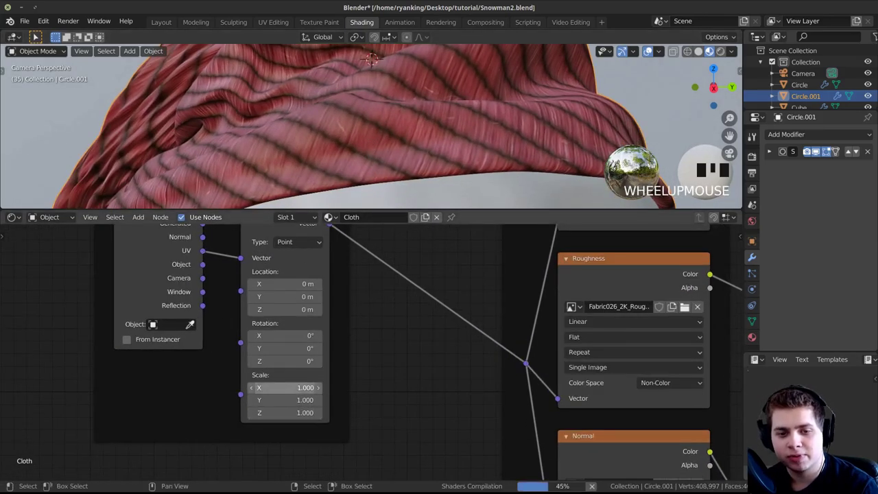
mouse_move(285, 388)
left_mouse_down()
mouse_move(309, 412)
mouse_move(328, 412)
mouse_move(302, 387)
mouse_move(278, 387)
left_mouse_up()
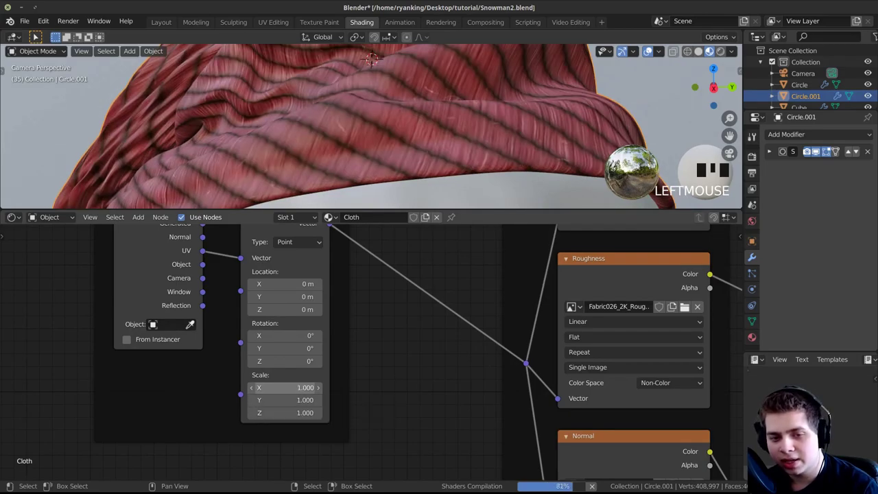
left_click_drag(278, 388, 277, 366)
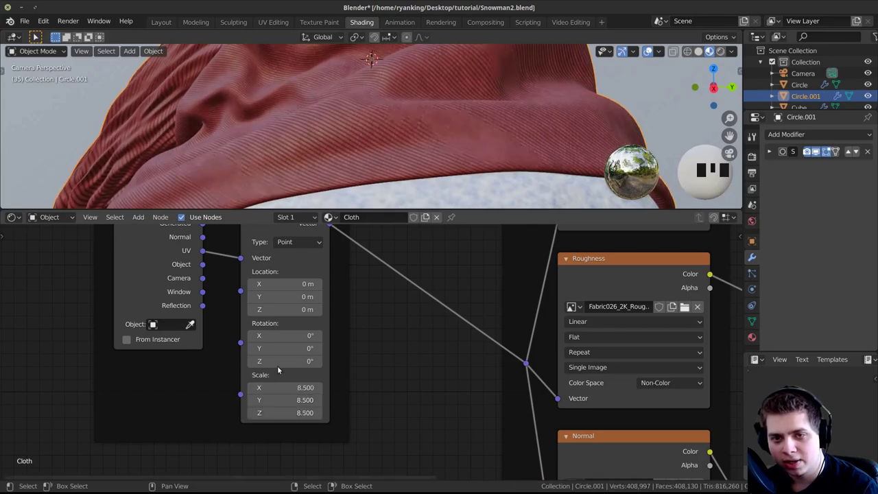
Step: Set the Mapping node's X, Y and Z scale to 7.2 and its Z rotation to -37.1°
scroll(308, 155, "down", 2)
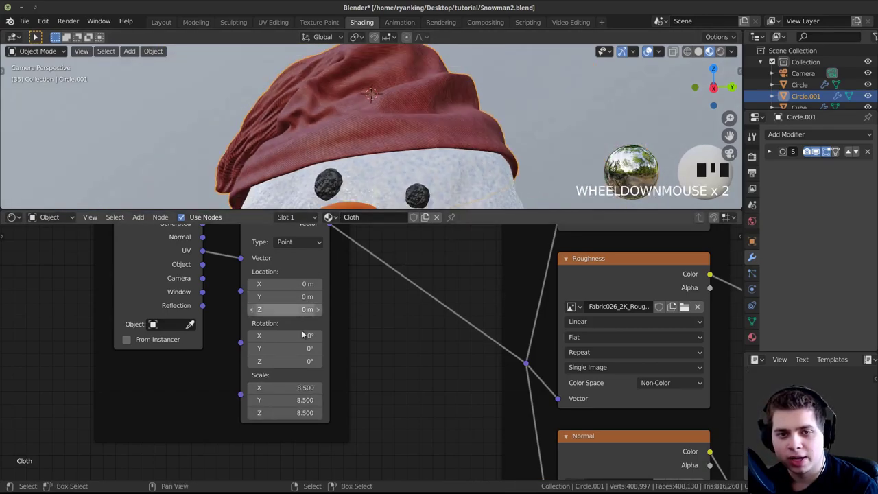
left_click_drag(296, 383, 296, 393)
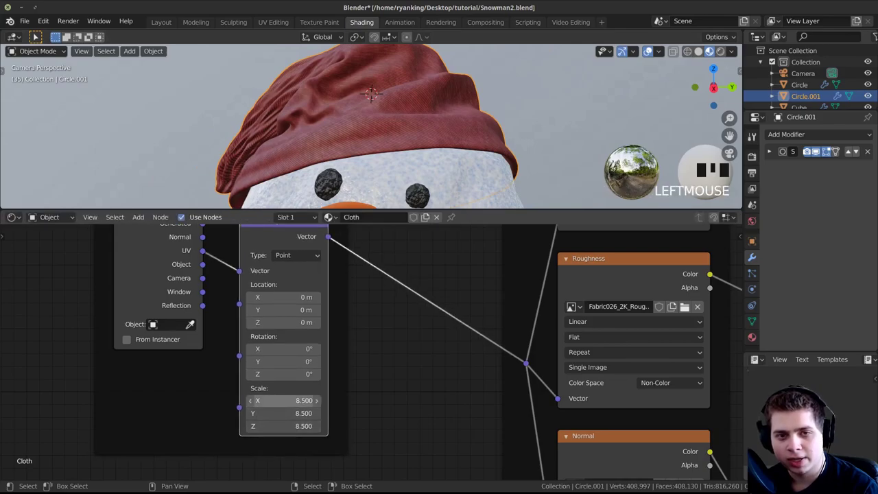
scroll(252, 361, "down", 4)
scroll(252, 361, "up", 6)
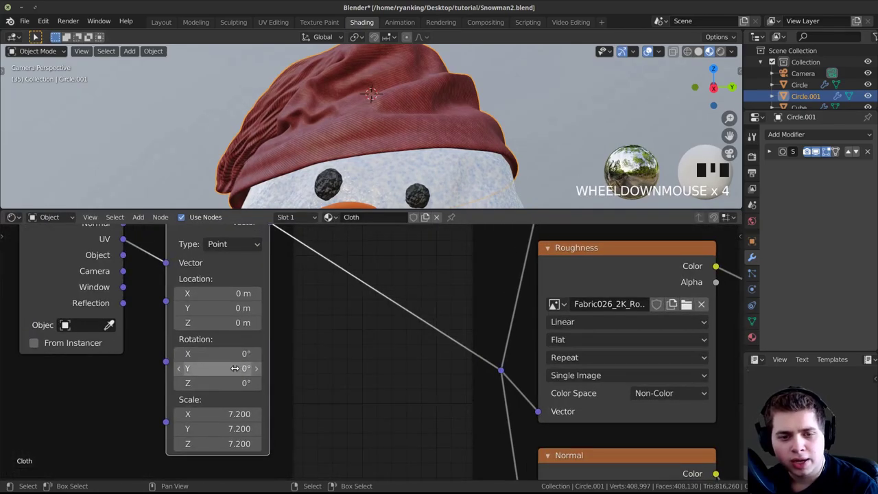
left_click_drag(218, 353, 306, 353)
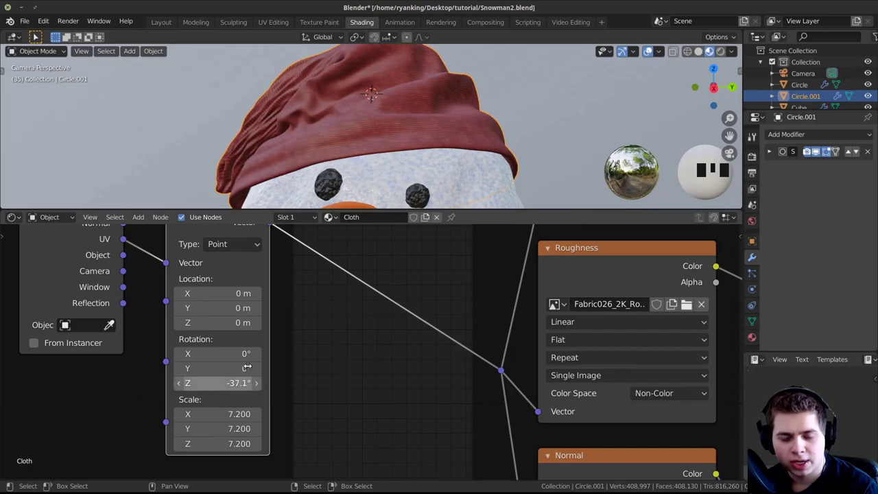
scroll(502, 140, "up", 1)
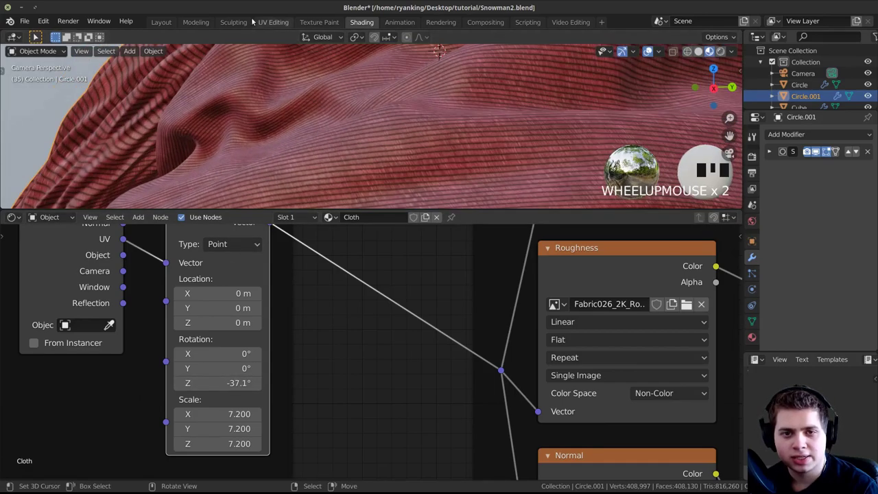
Step: Examine the textured hat on the snowman through the camera and the cloth material's Principled BSDF settings
scroll(452, 130, "down", 3)
middle_click_drag(453, 129, 305, 34, "shift")
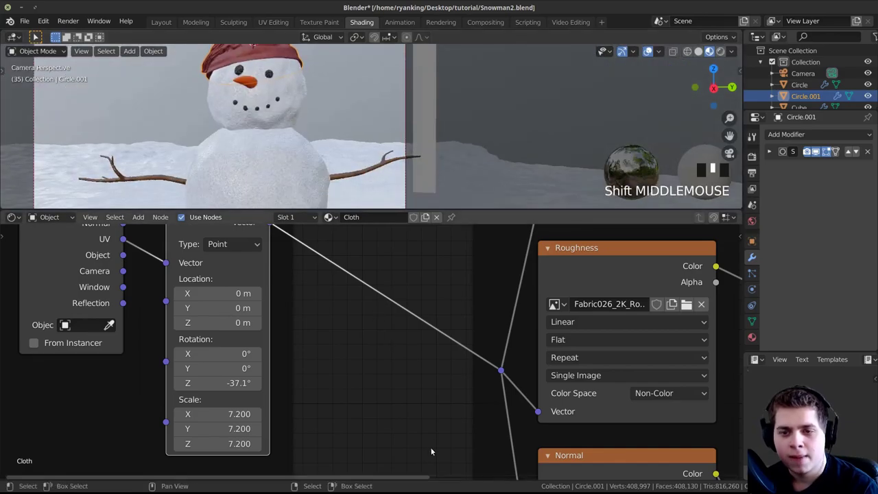
scroll(443, 370, "down", 3)
scroll(501, 388, "up", 5)
middle_click_drag(516, 384, 304, 392)
scroll(304, 392, "up", 6)
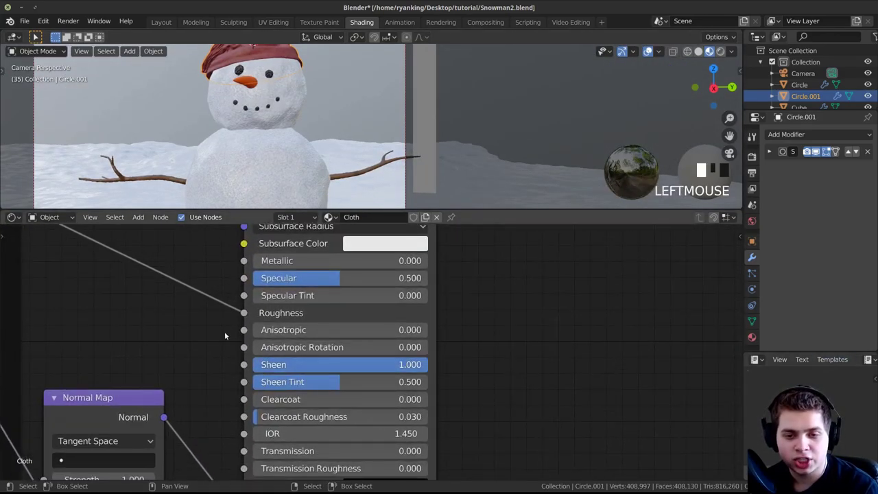
scroll(288, 331, "down", 3)
middle_click_drag(301, 317, 315, 382)
scroll(302, 384, "up", 3)
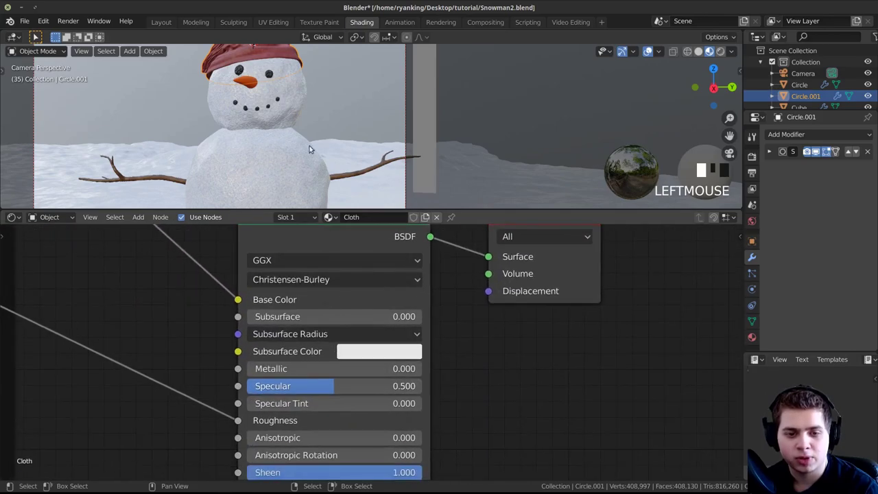
Step: Save the file and display the hat up close through the camera in Rendered shading with nothing selected
key("ctrl+s")
middle_click_drag(235, 101, 318, 189, "shift")
scroll(318, 188, "up", 6)
key("z")
left_click(385, 97)
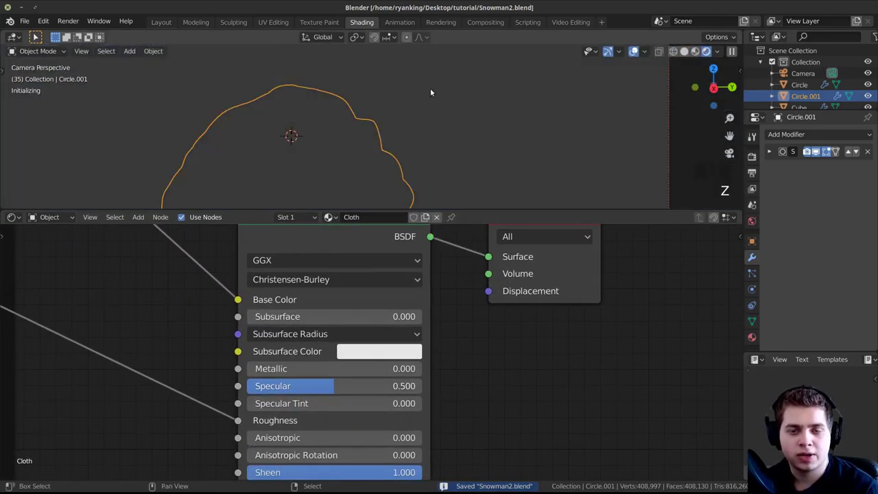
middle_click_drag(430, 92, 333, 121, "shift")
key("a")
key("a")
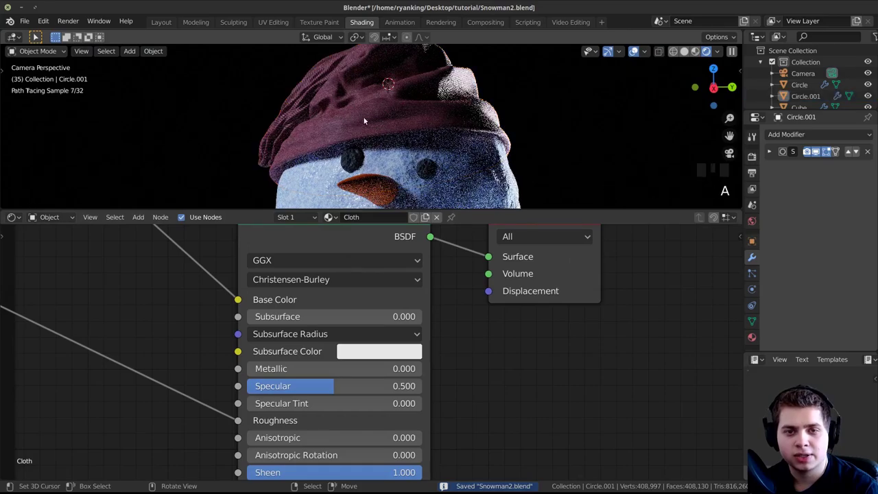
scroll(378, 354, "down", 2)
middle_click_drag(378, 354, 381, 367)
scroll(390, 122, "down", 1)
middle_click_drag(390, 123, 335, 135, "shift")
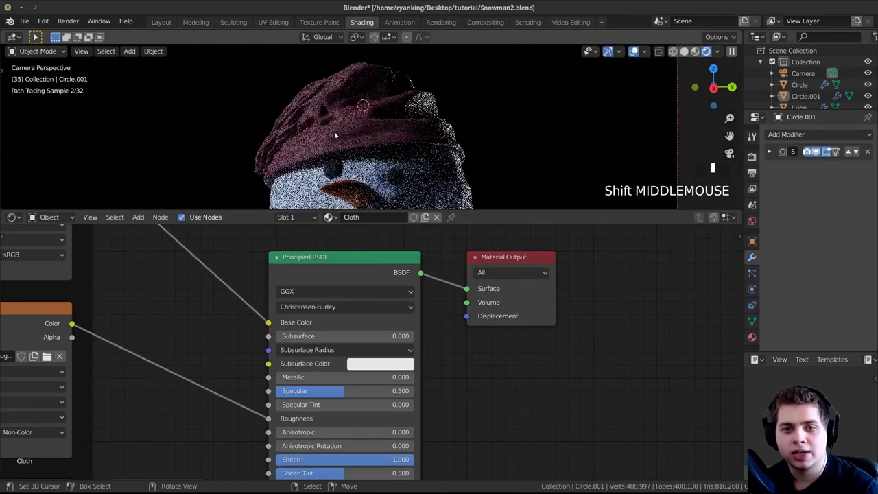
Step: Insert an RGB Curves node between the hat's Base Color texture and the Principled BSDF's Base Color input
right_click(335, 135)
scroll(535, 367, "down", 2)
middle_click_drag(219, 368, 364, 361)
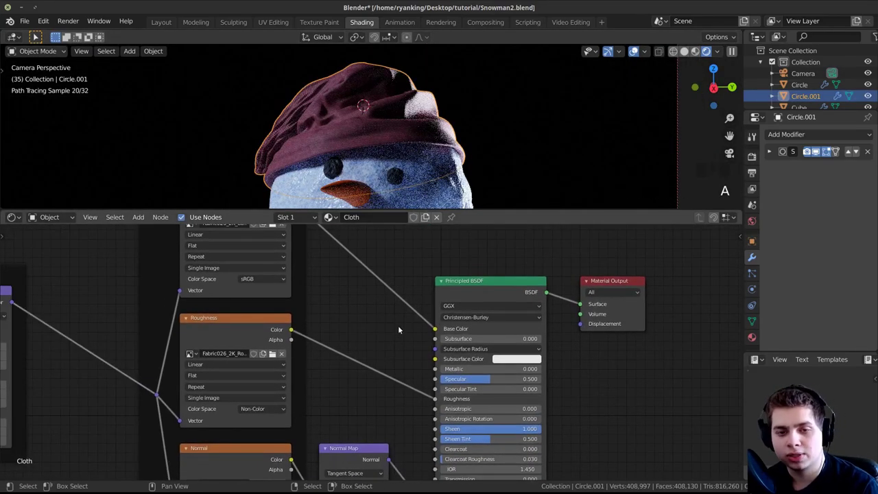
middle_click_drag(398, 330, 337, 295)
key("shift+a")
left_click(344, 278)
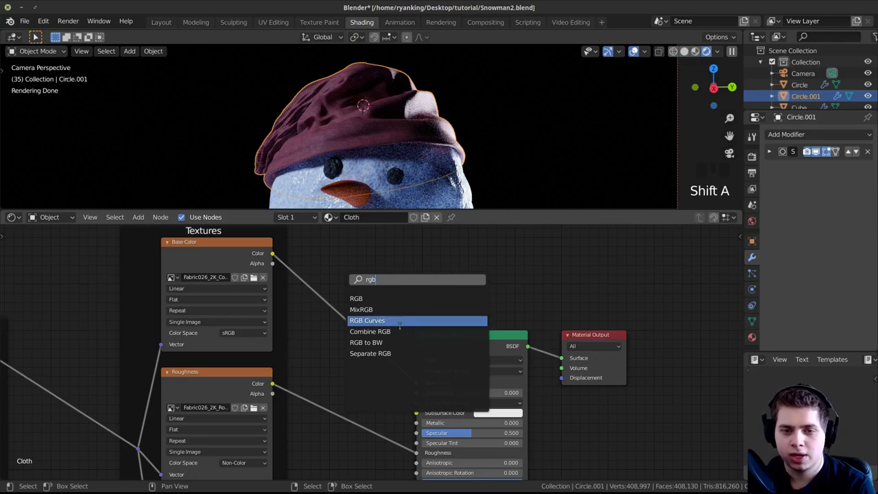
left_click(399, 326)
left_click(371, 266)
scroll(409, 332, "up", 2)
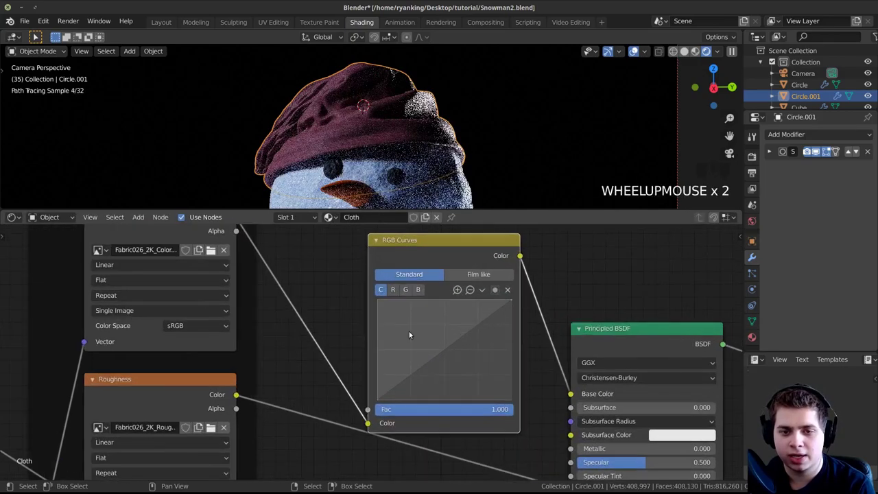
Step: Raise the middle of the RGB Curves node's red channel to about X 0.409, Y 0.775
left_click(443, 346)
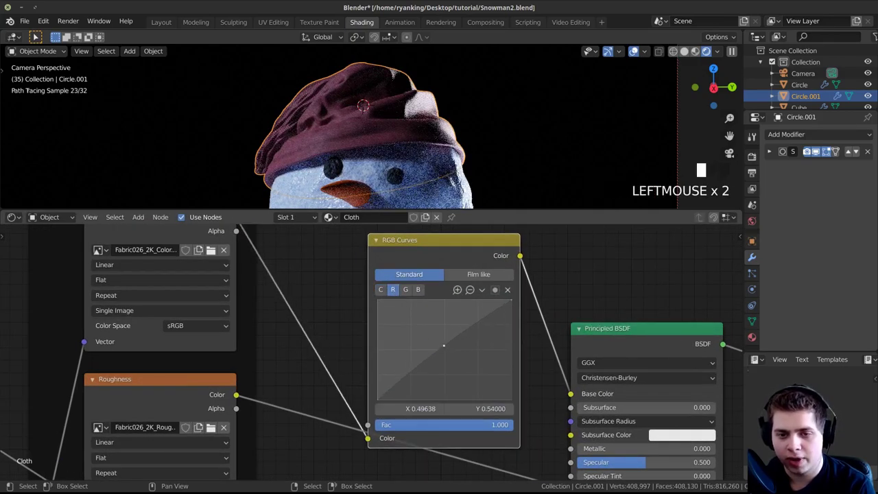
left_click(434, 322)
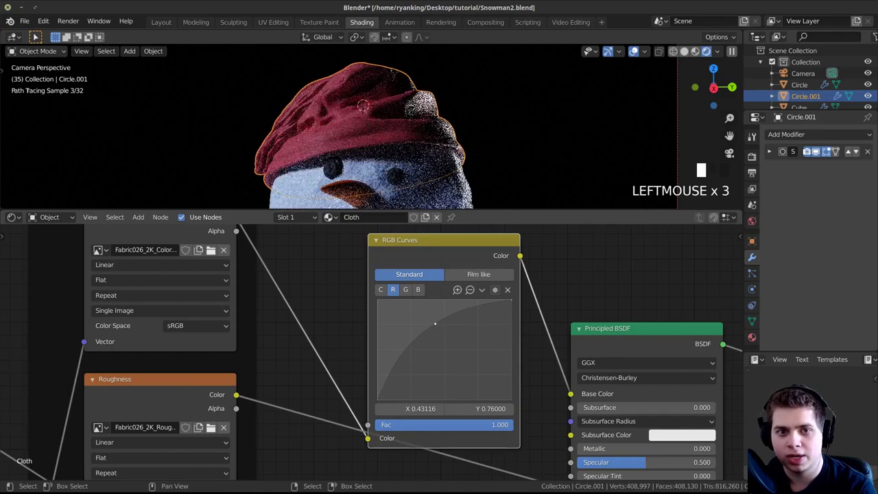
left_click_drag(433, 322, 431, 320)
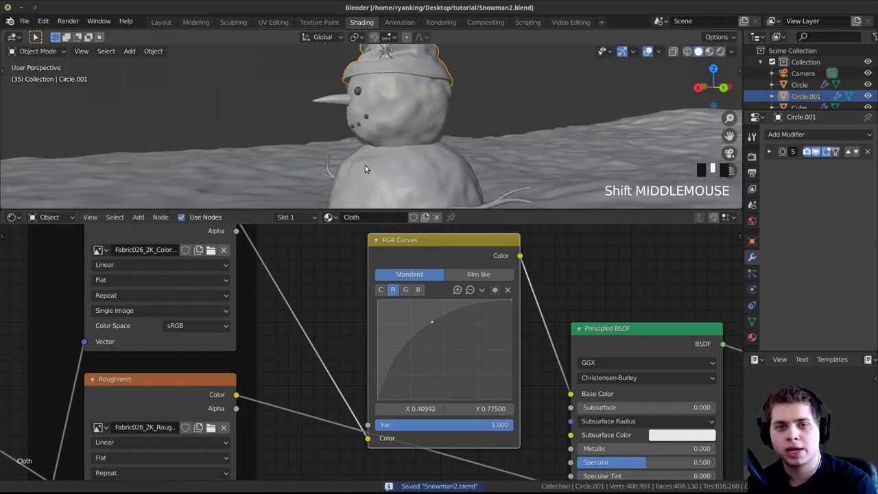
Step: Move the hat sideways on the snowman's head and resize it slightly for a better fit
mouse_move(364, 165)
middle_mouse_down()
mouse_move(346, 83)
mouse_move(374, 108)
middle_mouse_up()
scroll(345, 81, "up", 2)
key("g")
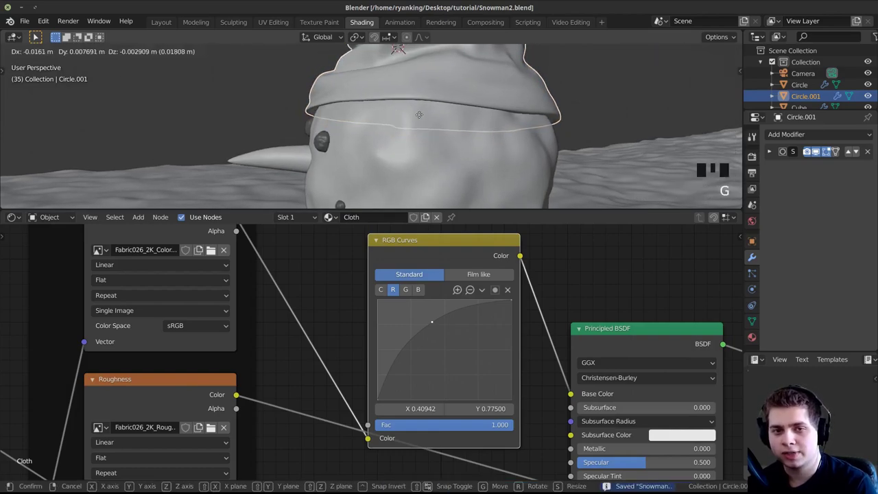
left_click(459, 119)
middle_click_drag(462, 118, 522, 121)
key("s")
left_click(536, 131)
scroll(369, 128, "up", 3)
middle_click_drag(370, 128, 487, 126)
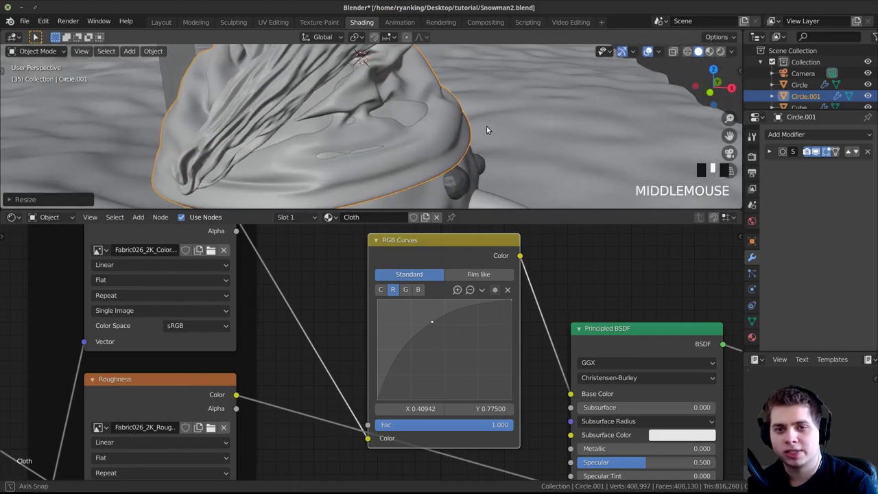
Step: Nudge the whole hat twice to reduce the areas where the head pokes through the cloth
key("g")
left_click(454, 118)
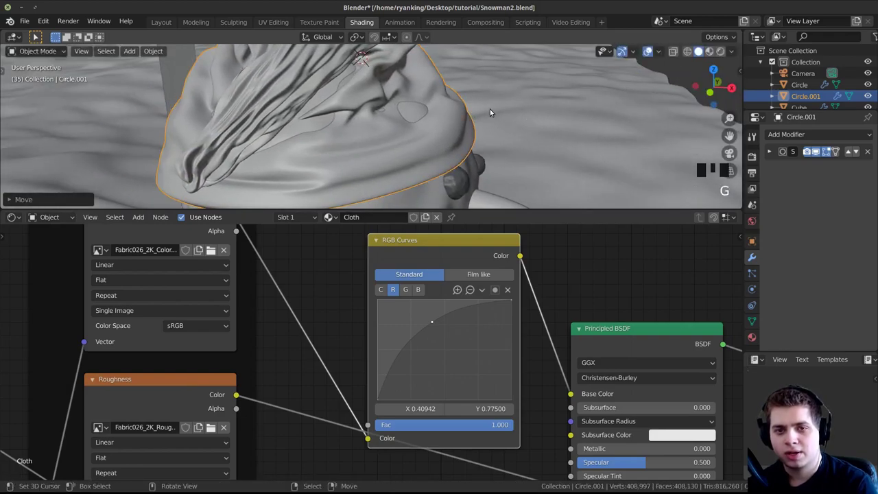
key("g")
left_click(445, 117)
middle_click_drag(446, 118, 416, 120)
scroll(388, 108, "down", 1)
scroll(364, 114, "up", 1)
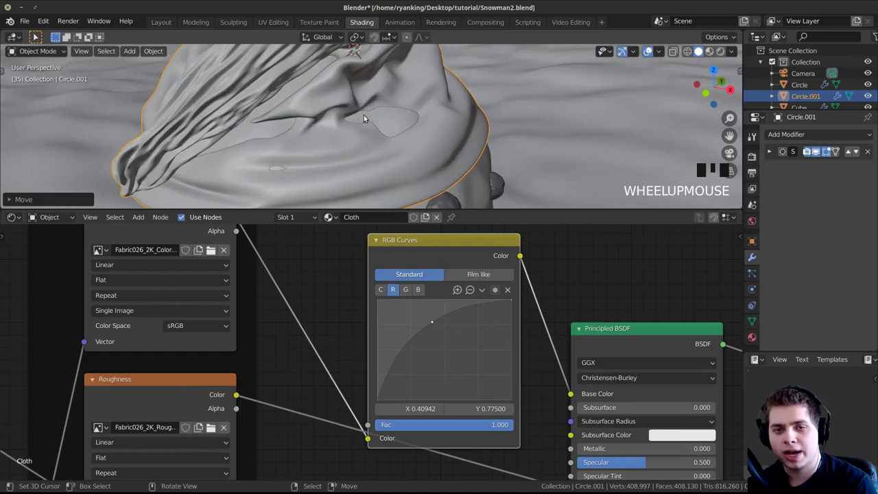
Step: Pull the hat's mesh out over the protruding head using smooth proportional editing with an influence size of about 0.35
key("Tab")
key("alt+a")
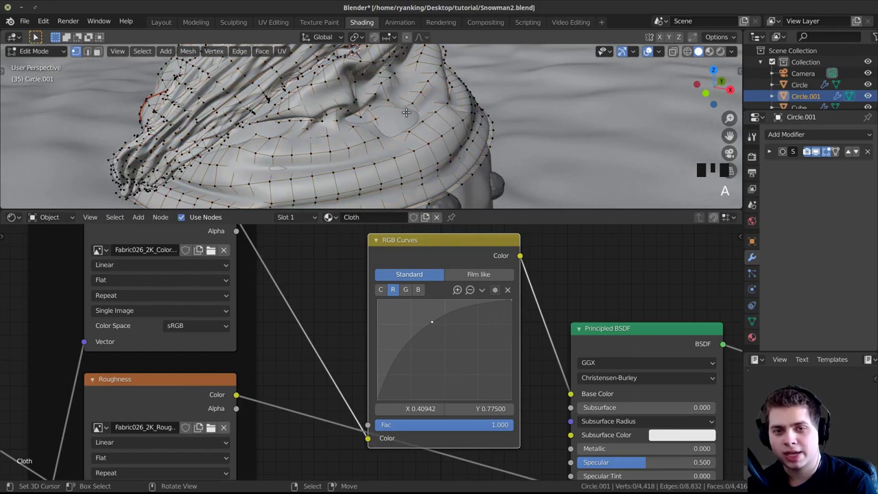
mouse_move(408, 111)
middle_mouse_down()
mouse_move(391, 120)
mouse_move(439, 120)
mouse_move(409, 106)
middle_mouse_up()
key("g")
left_click(459, 117)
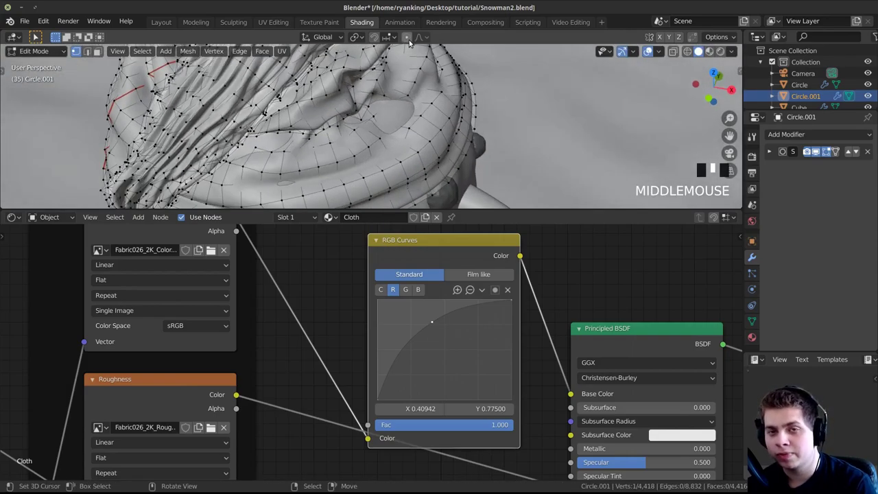
middle_click_drag(411, 83, 457, 125)
key("g")
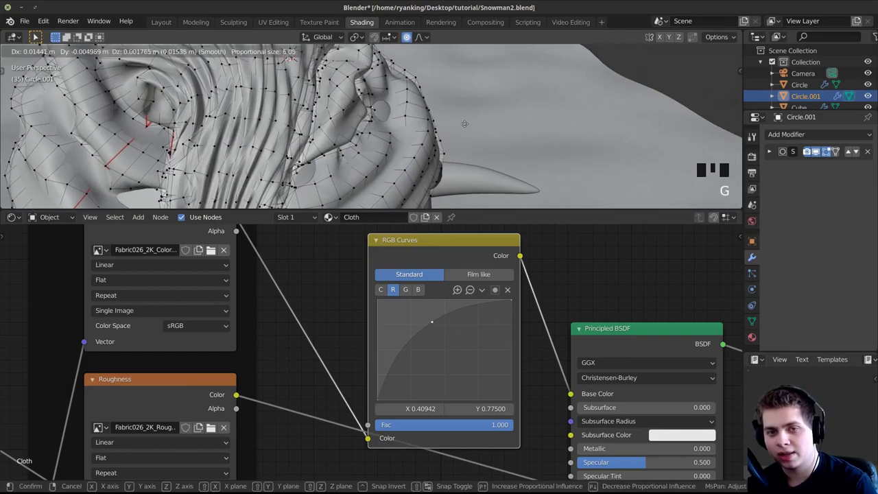
scroll(471, 113, "up", 11)
scroll(473, 110, "up", 13)
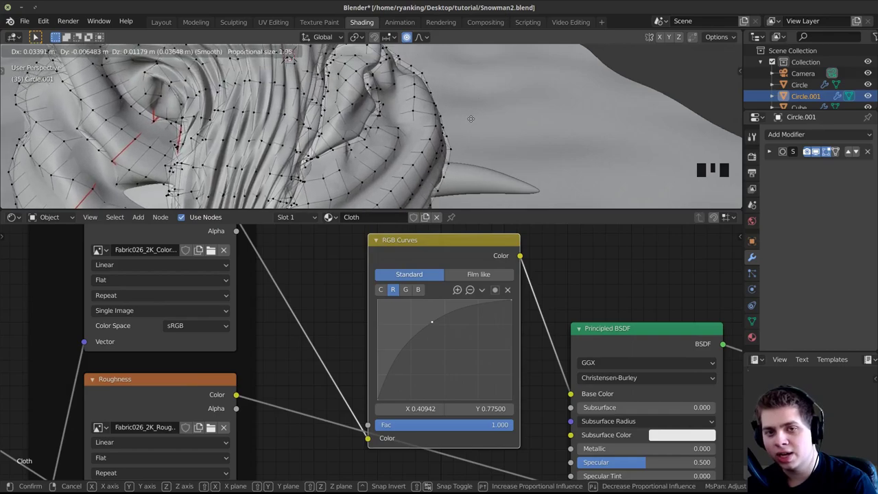
scroll(469, 119, "up", 7)
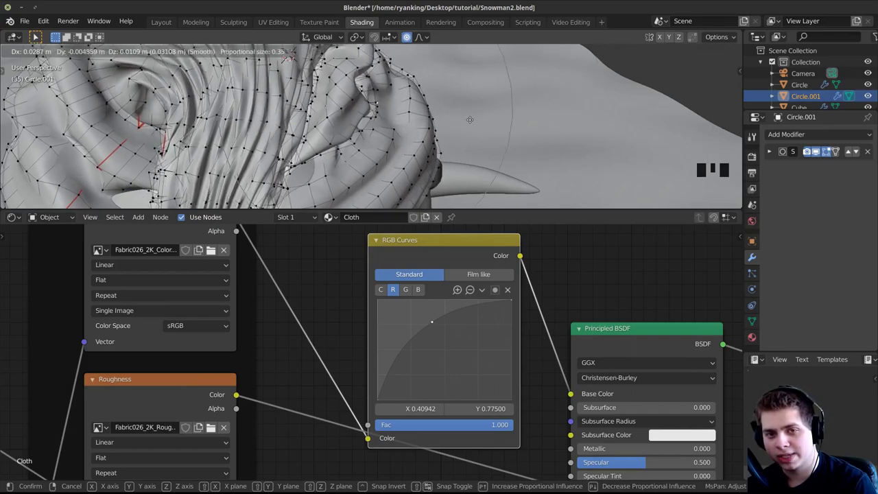
left_click(472, 117)
middle_click_drag(472, 118, 345, 127)
Step: Move another vertex near the hat's gathered folds to cover the remaining protruding patch, and return to Object Mode
right_click(273, 138)
key("g")
left_click(323, 118)
key("Tab")
scroll(345, 127, "down", 2)
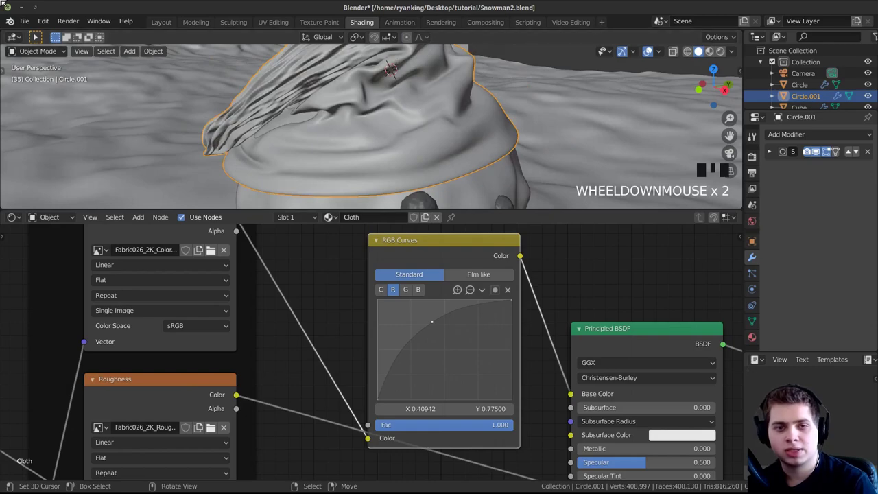
Step: Check the refitted hat through the camera and around the snowman, and save the file
key("KP_0")
key("KP_0")
key("a")
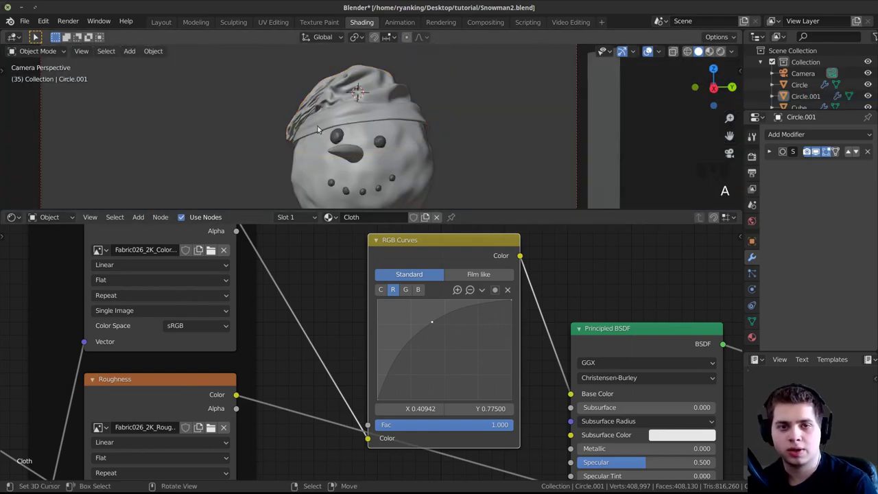
middle_click_drag(445, 105, 387, 148, "shift")
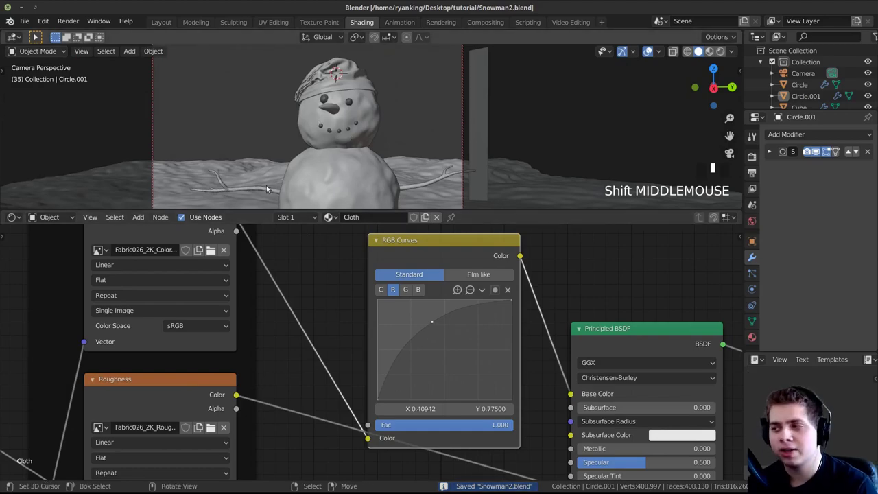
middle_click_drag(316, 118, 412, 137)
middle_click_drag(411, 137, 343, 206, "shift")
middle_click_drag(330, 122, 245, 82)
scroll(245, 82, "up", 2)
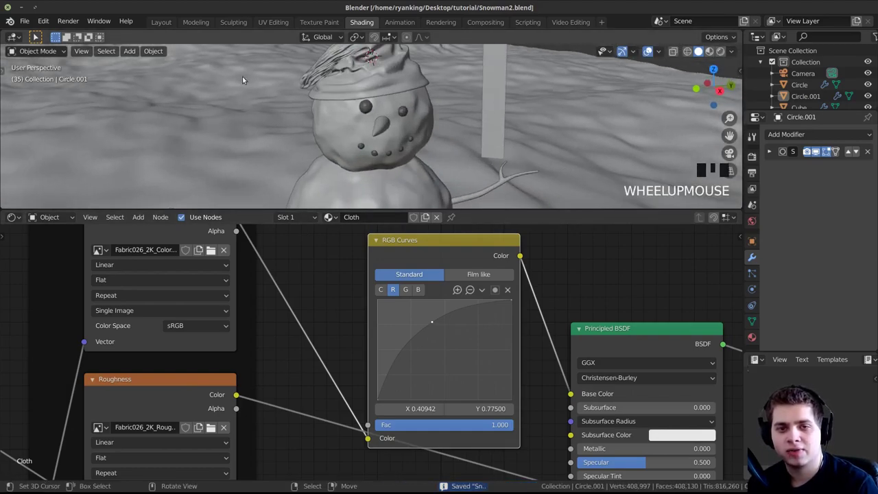
Step: Switch to the Layout workspace and place the 3D cursor on the tip of the hat's gathered tail
left_click(158, 27)
middle_click_drag(384, 165, 535, 192)
middle_click_drag(326, 220, 374, 258, "shift")
scroll(353, 240, "up", 3)
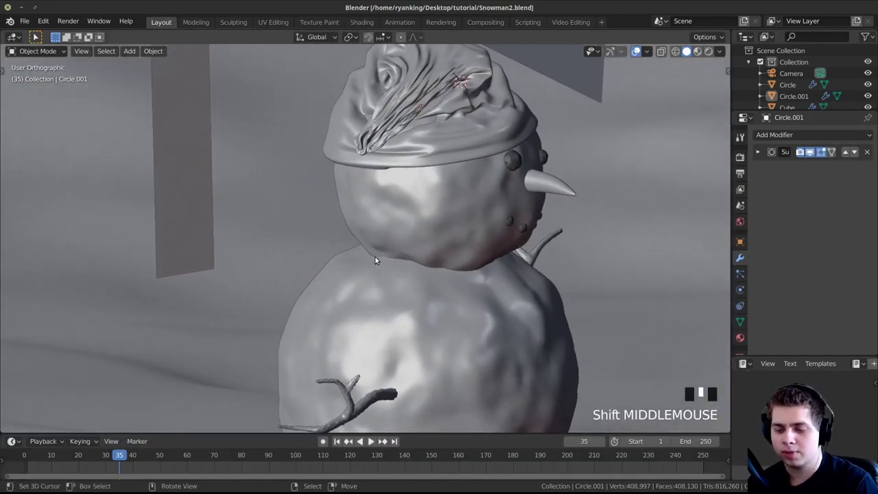
key("KP_5")
middle_click_drag(445, 162, 455, 221, "shift")
scroll(385, 276, "up", 2)
scroll(374, 271, "up", 2)
scroll(371, 245, "up", 2)
Step: Add a plane at the hat's tail tip and scale it down to a small patch
key("shift+a")
mouse_move(456, 221)
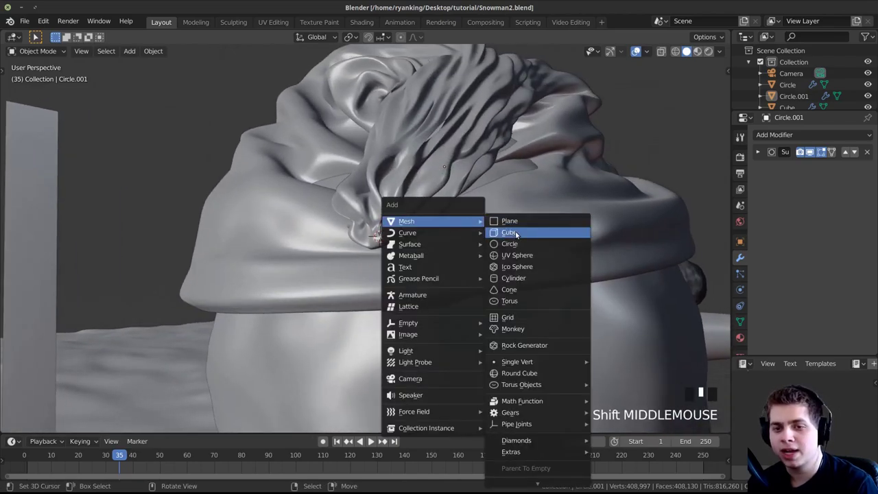
left_click(541, 223)
key("s")
left_click(394, 238)
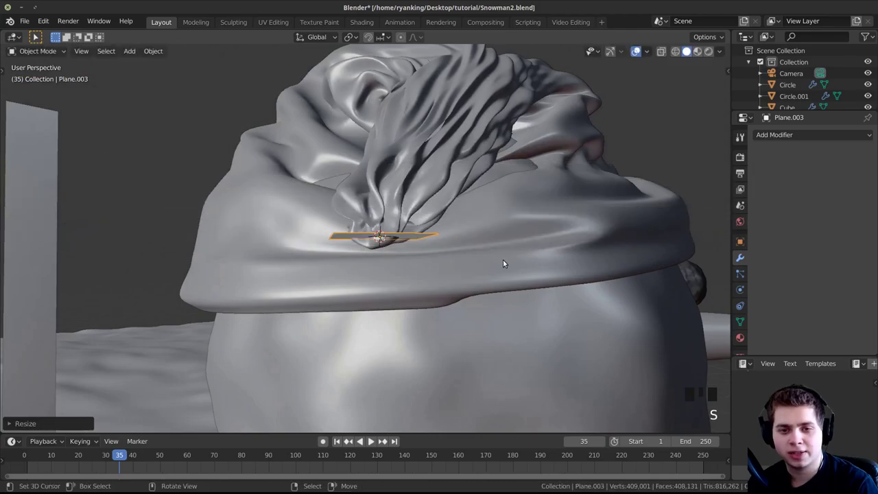
key("s")
left_click(495, 263)
key("KP_Decimal")
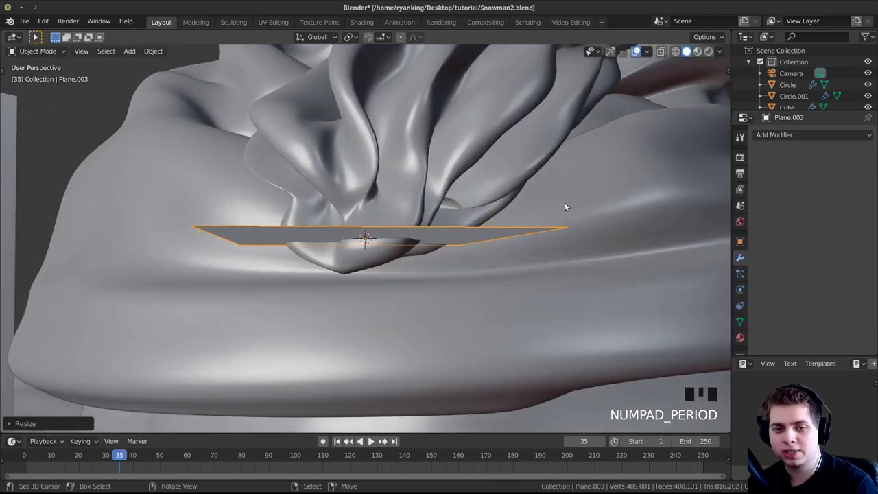
Step: Tilt the plane to follow the hat's tail, shrink it further and position it against the tip
middle_click_drag(564, 208, 493, 204)
key("r")
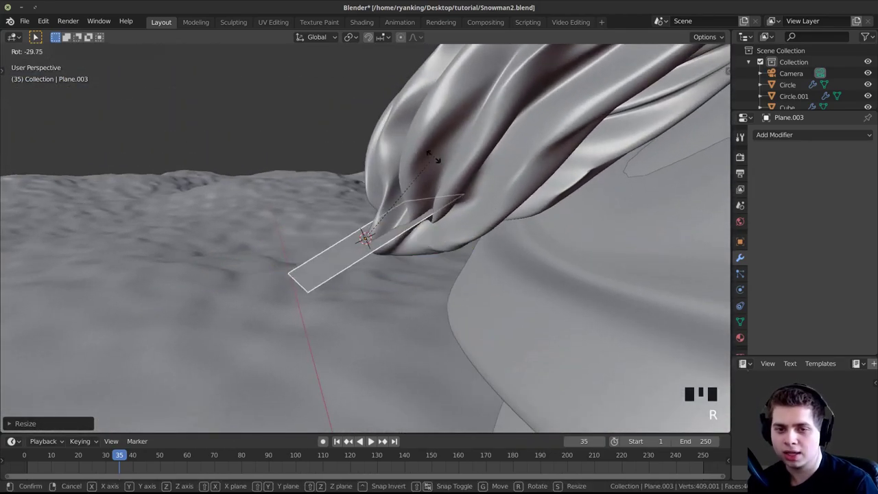
left_click(433, 169)
key("g")
left_click(431, 196)
key("s")
left_click(454, 234)
middle_click_drag(454, 234, 391, 288)
Step: Extrude the plane's outer edge five times into a winding ribbon strip hanging from the hat's tail
key("Tab")
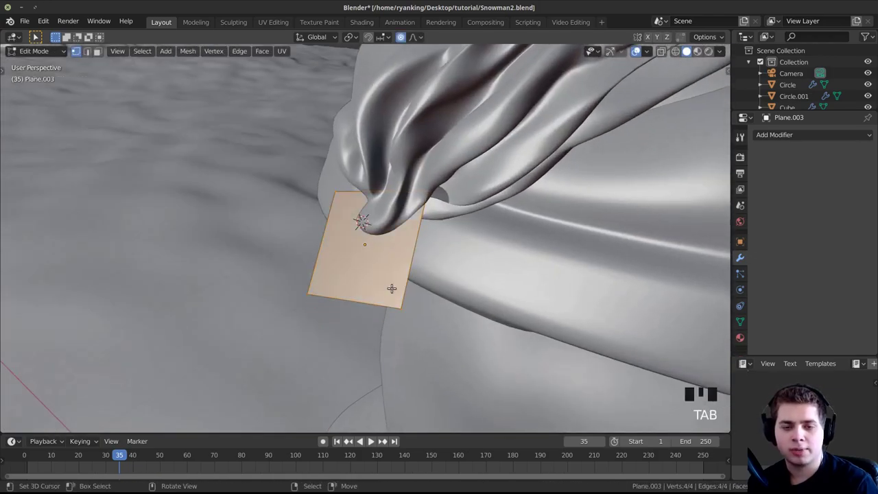
middle_click_drag(333, 292, 489, 303)
scroll(502, 236, "down", 2)
middle_click_drag(501, 235, 449, 205)
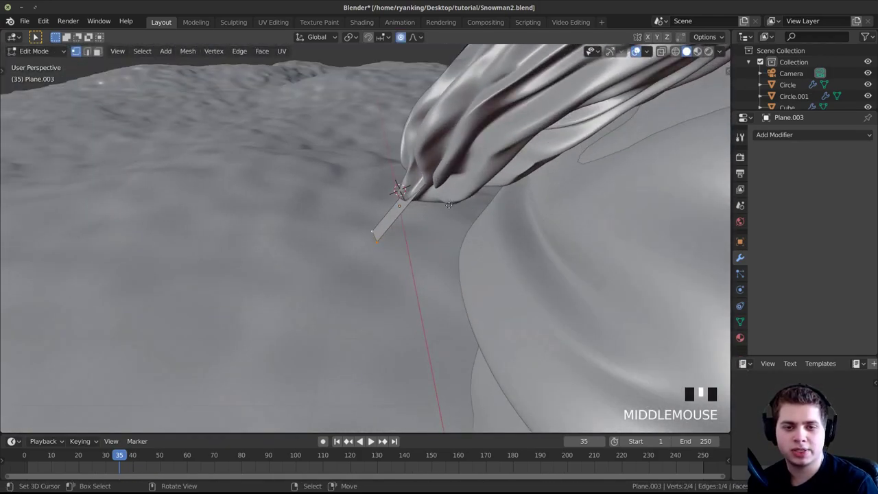
left_click(356, 213)
middle_click_drag(357, 212, 342, 141, "shift")
key("e")
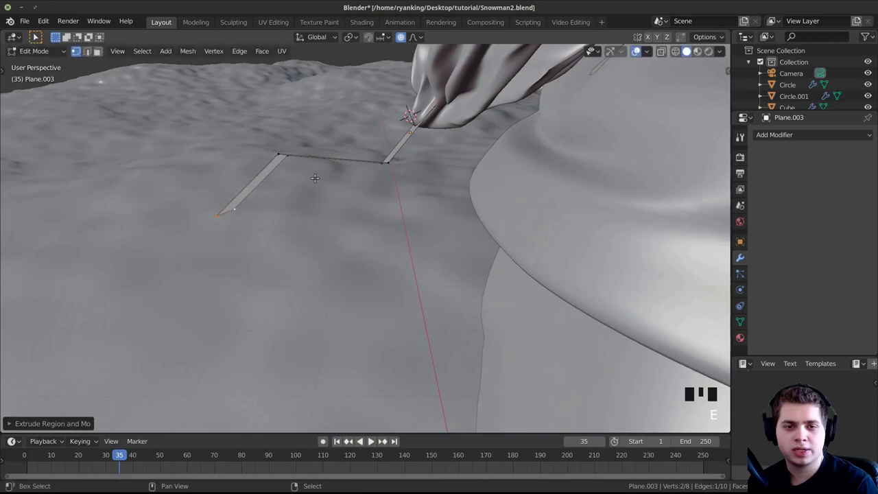
middle_click_drag(315, 178, 318, 130, "shift")
key("e")
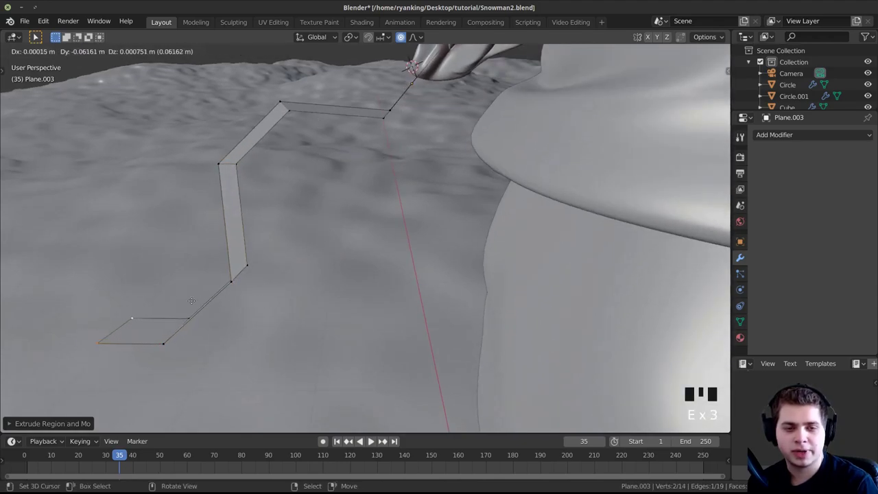
left_click(159, 300)
key("Tab")
Step: Add a level-2 Subdivision Surface modifier to the ribbon strip and scale the strip down at the hat's tail tip
middle_click_drag(350, 213, 453, 223)
scroll(390, 227, "down", 2)
middle_click_drag(390, 227, 351, 231)
scroll(350, 231, "down", 1)
middle_click_drag(439, 213, 480, 202)
key("ctrl+2")
key("s")
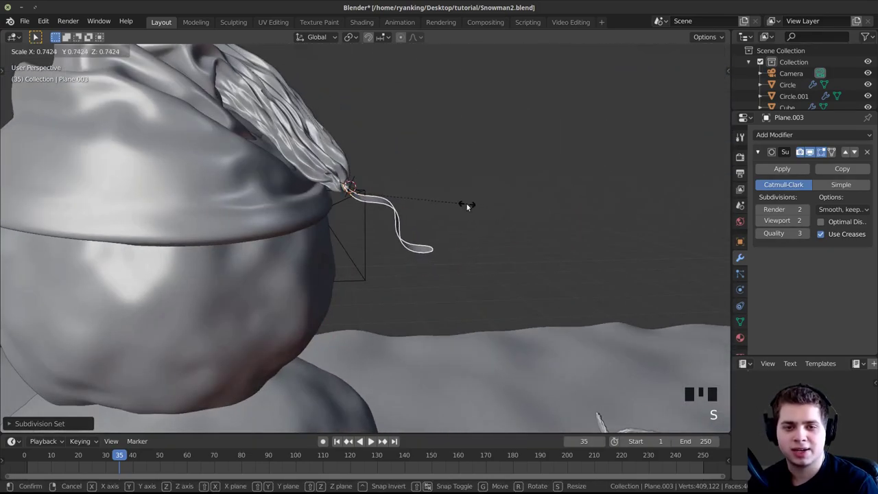
left_click(444, 247)
Step: Duplicate the ribbon strip within the same mesh and place the copy beside the original
middle_click_drag(444, 247, 415, 246)
key("Tab")
scroll(402, 221, "up", 4)
key("shift+d")
left_click(462, 239)
key("r")
key("r")
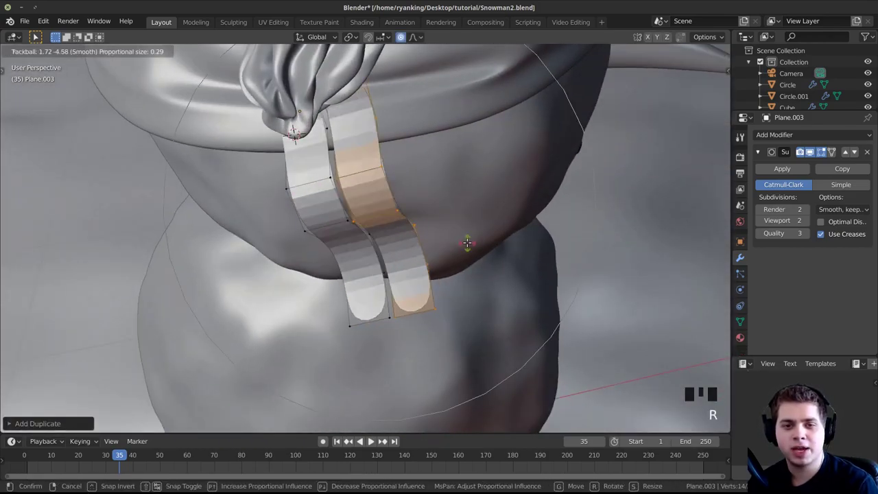
right_click(465, 245)
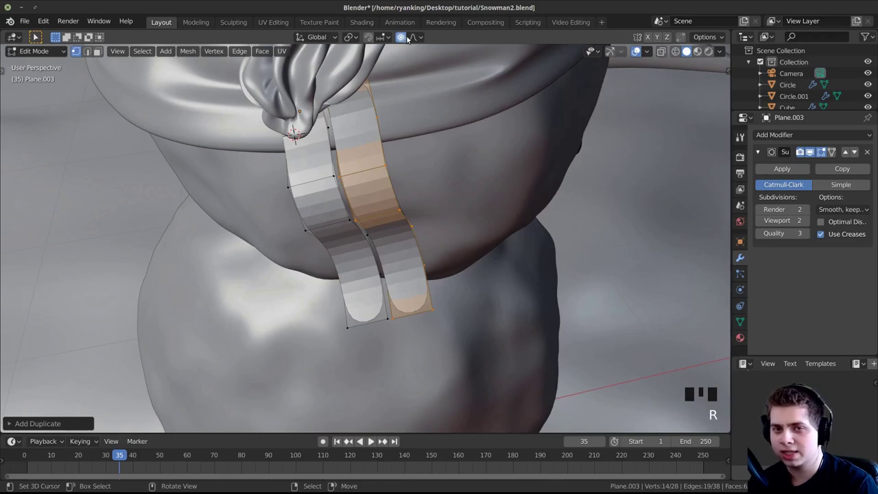
Step: Turn off proportional editing, freely rotate the copied strip and bring its upper end to the hat's tail tip
middle_click_drag(428, 158, 427, 165, "shift")
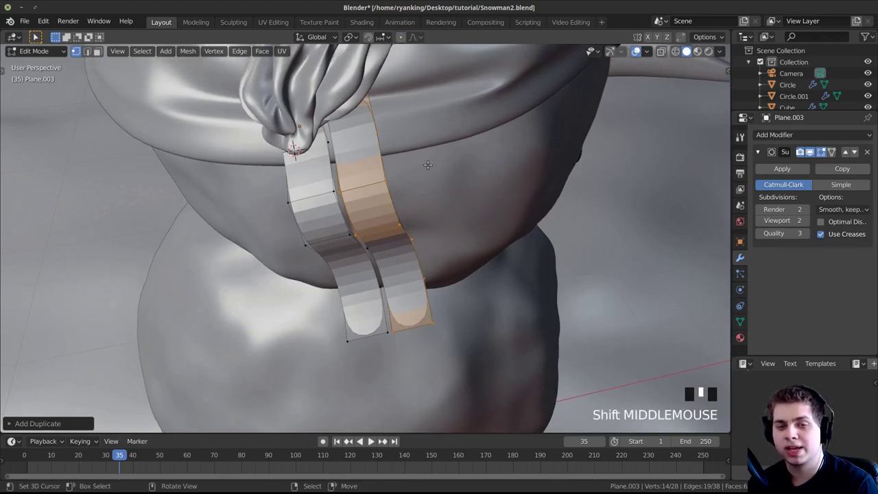
key("r")
key("r")
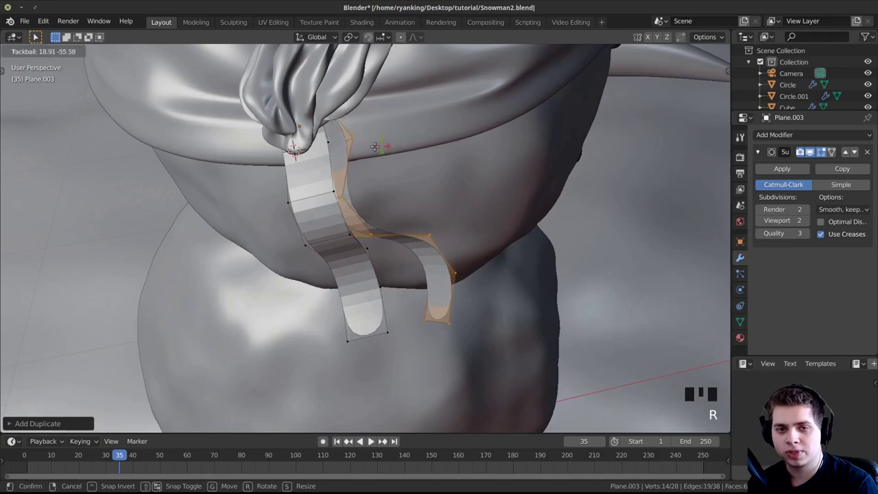
left_click(401, 164)
key("g")
key("r")
left_click(419, 147)
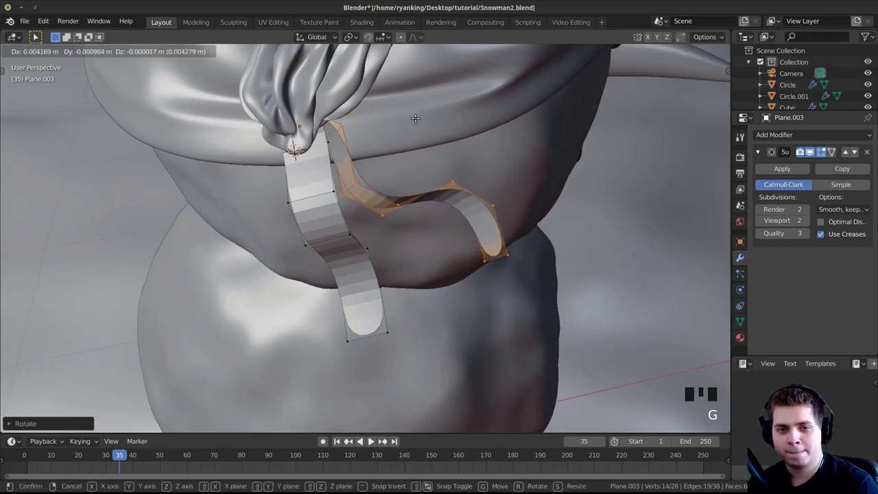
Step: Duplicate both ribbon strips and rotate the copies freely so they fan out in another direction
middle_click_drag(418, 148, 458, 220)
key("a")
key("a")
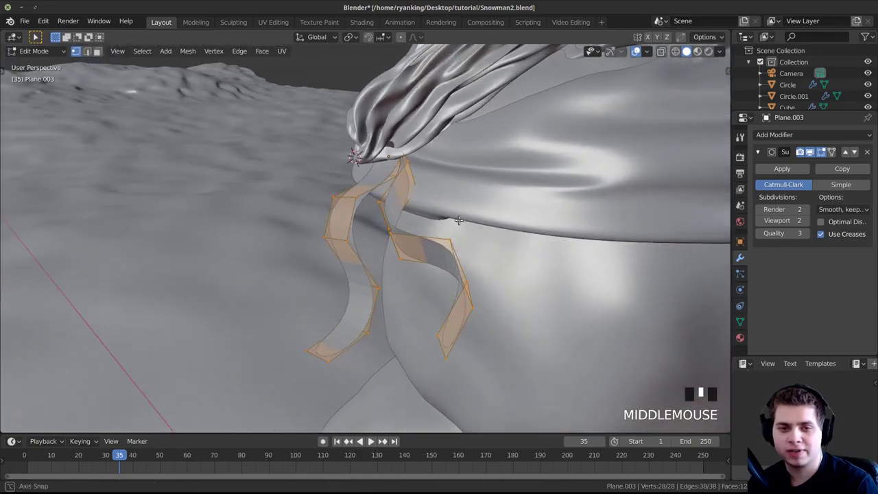
left_click(439, 219)
key("r")
key("r")
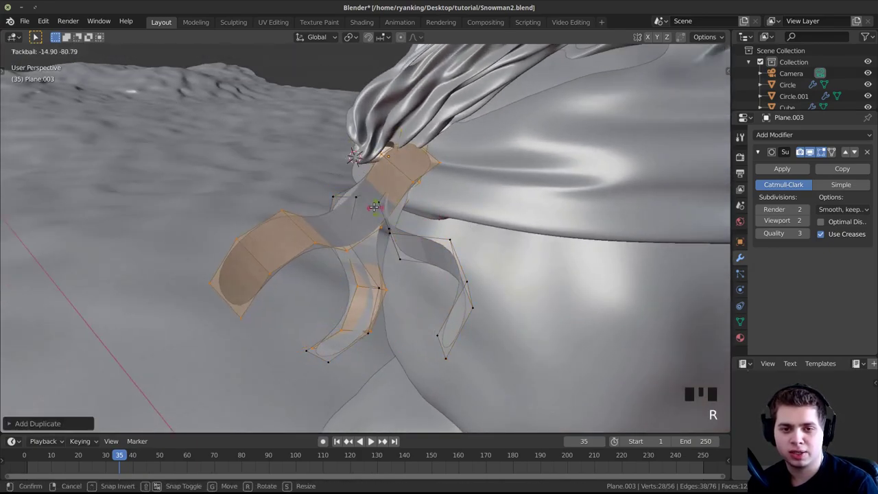
left_click(373, 207)
Step: Move the duplicated pair against the tail tip and refine its rotation from another angle
key("g")
middle_click_drag(374, 207, 452, 275)
left_click(384, 254)
key("r")
key("r")
left_click(436, 286)
key("g")
left_click(423, 280)
Step: Duplicate all four ribbon strips, then rotate and move the copies to fill the tassel around the tail tip
key("a")
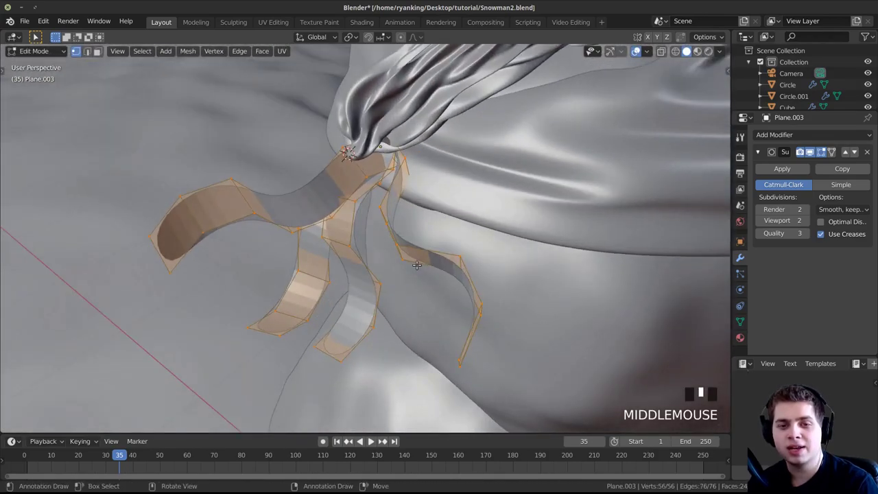
key("shift+d")
left_click(451, 276)
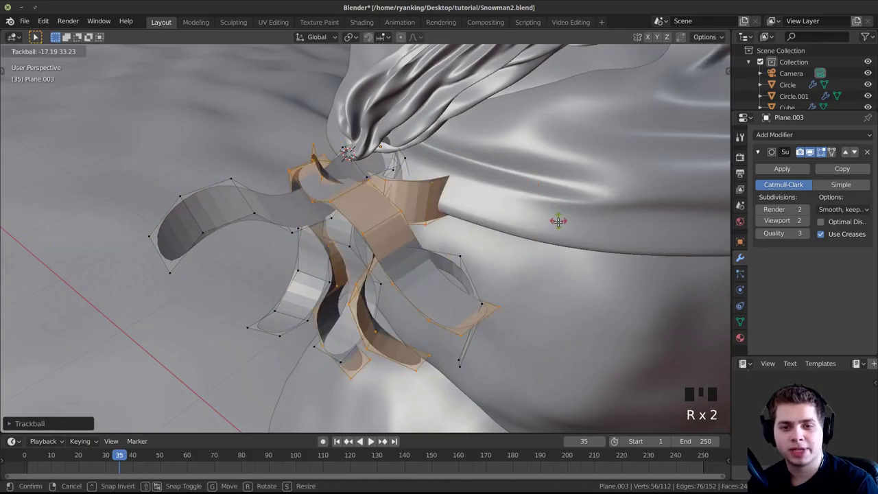
key("r")
left_click(391, 166)
middle_click_drag(392, 166, 580, 275)
key("g")
left_click(591, 264)
key("r")
left_click(594, 255)
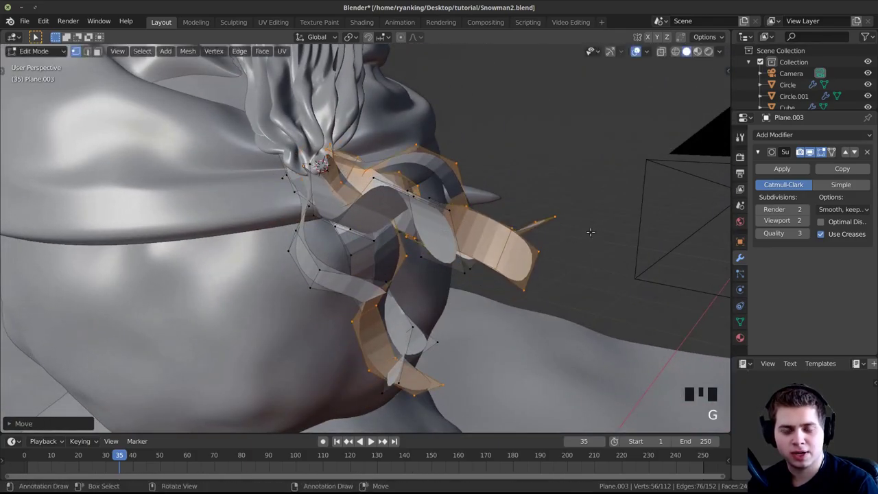
Step: Duplicate the full set of ribbon strips once more and rotate the copies into a different orientation
middle_click_drag(574, 198, 473, 202)
scroll(555, 293, "down", 2)
scroll(555, 293, "up", 2)
key("shift+d")
key("r")
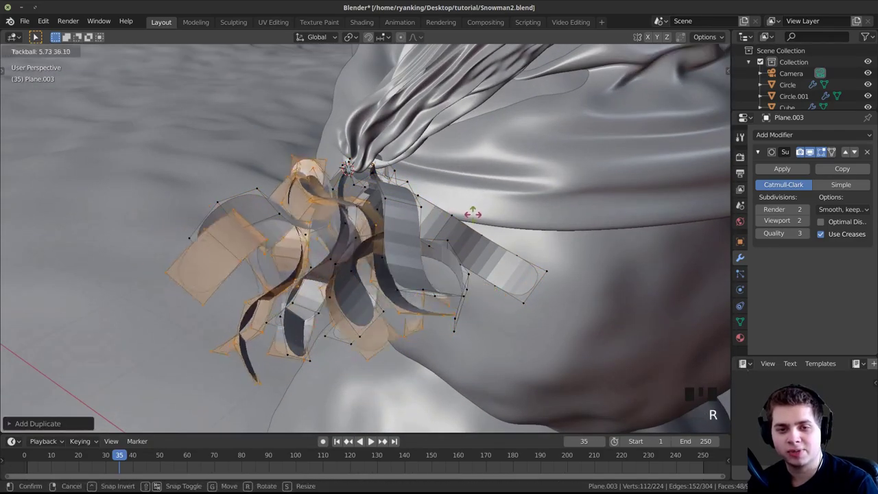
left_click(472, 214)
key("r")
left_click(447, 333)
key("r")
left_click(386, 368)
Step: Adjust the rotation and position of the newest ribbon copies so they radiate from the hat's tail tip
middle_click_drag(386, 368, 598, 306)
key("r")
key("g")
left_click(562, 284)
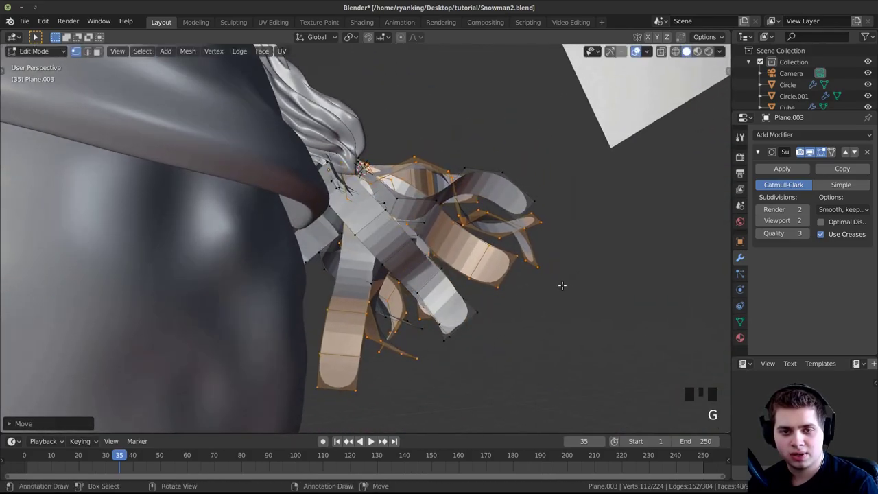
key("r")
key("r")
left_click(551, 277)
middle_click_drag(550, 276, 410, 272)
key("g")
left_click(469, 263)
Step: Return to Object Mode, look through the camera and apply smooth shading to the ribbons
key("Tab")
key("KP_0")
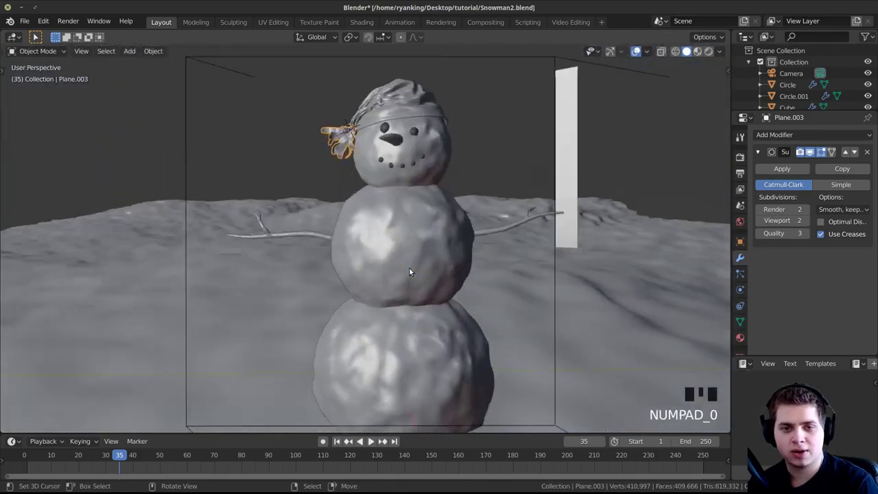
scroll(462, 222, "up", 2)
middle_click_drag(463, 222, 351, 189, "shift")
scroll(350, 188, "up", 3)
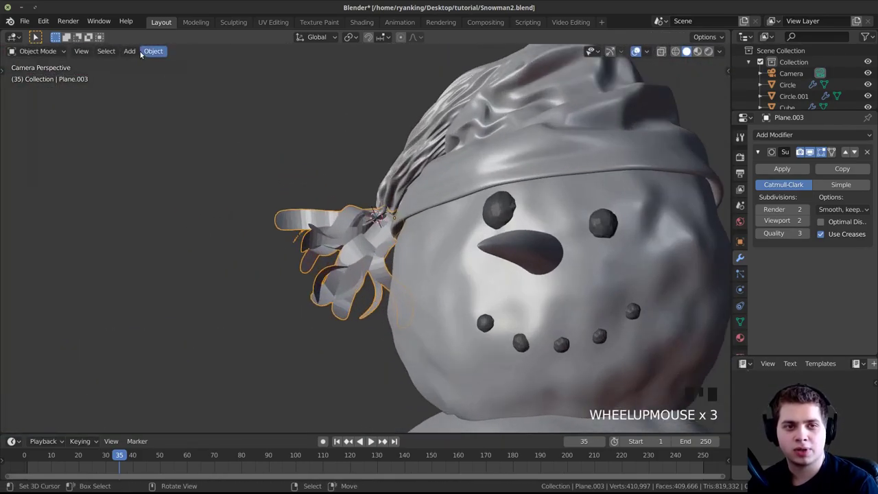
left_click(151, 50)
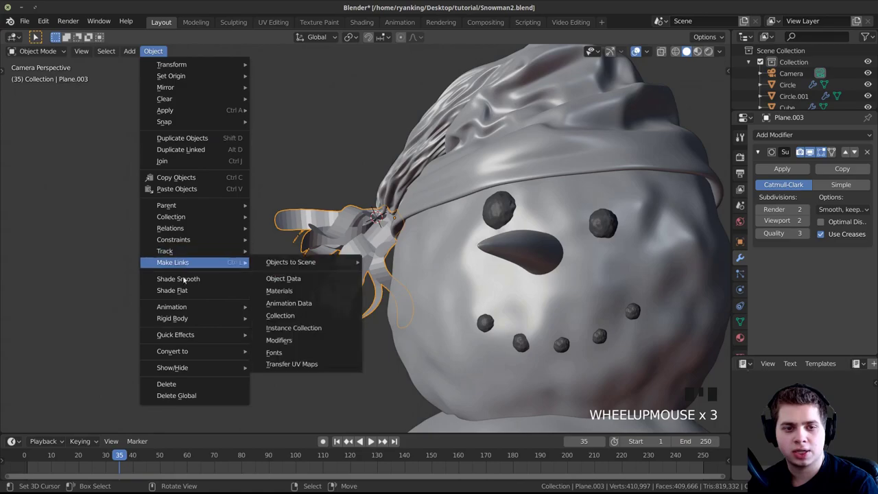
left_click(183, 278)
Step: Add a Solidify modifier to the ribbon tassel
scroll(333, 280, "up", 1)
scroll(426, 234, "up", 1)
middle_click_drag(348, 275, 248, 177, "shift")
scroll(248, 177, "up", 3)
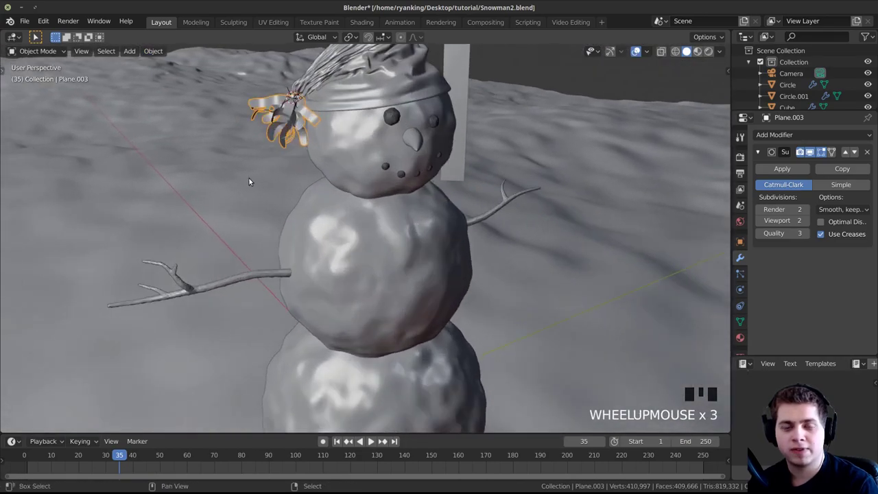
scroll(379, 226, "up", 3)
middle_click_drag(379, 226, 346, 288, "shift")
left_click(796, 133)
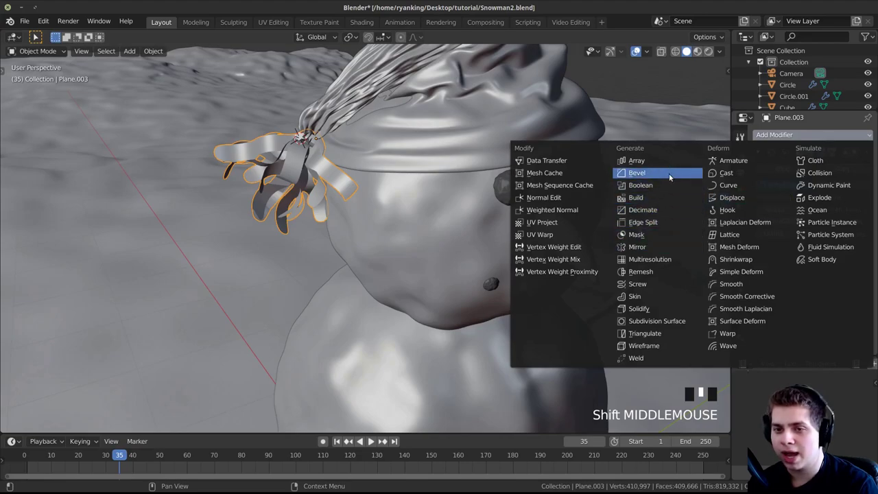
left_click(656, 313)
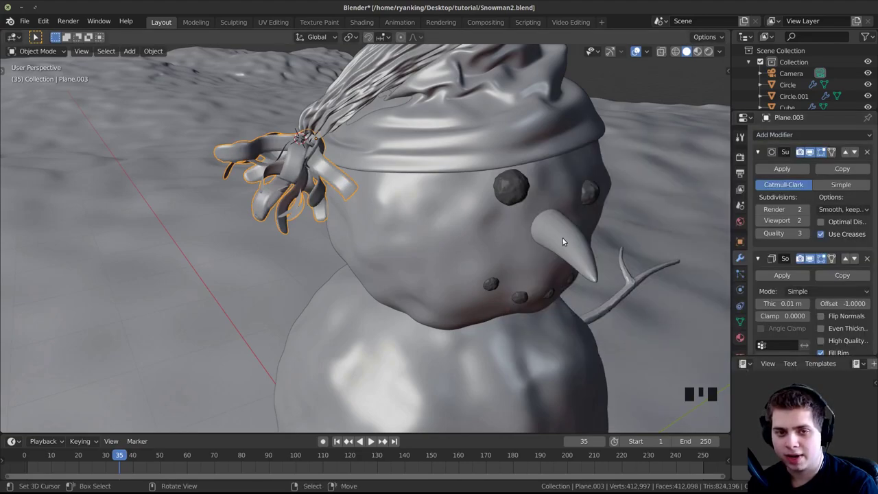
Step: Place the Solidify modifier above the Subdivision Surface modifier and set its thickness to 0.095 m
scroll(562, 238, "up", 3)
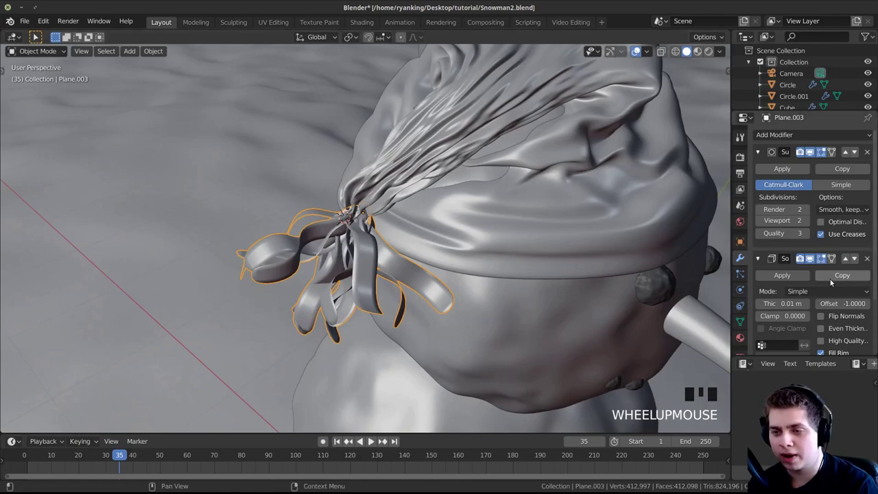
left_click(844, 258)
middle_click_drag(603, 274, 568, 271)
scroll(568, 271, "up", 3)
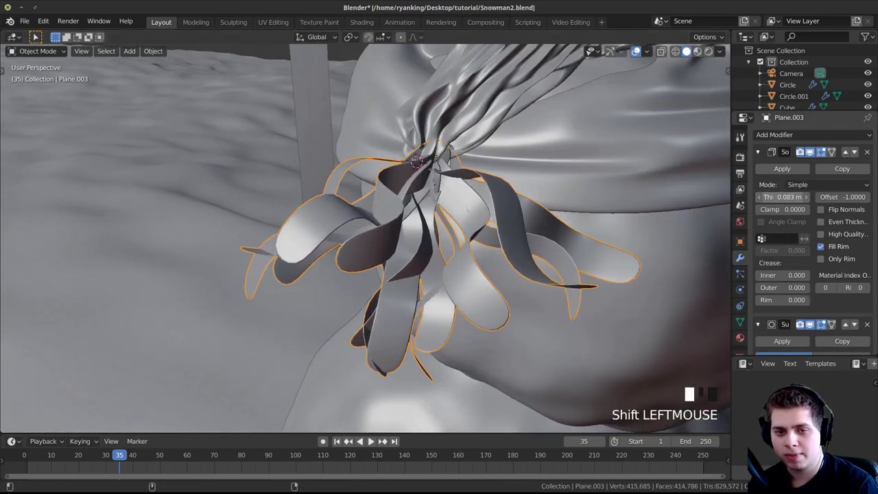
middle_click_drag(416, 160, 414, 205)
Step: In the camera view, scale the ribbon tassel down and fit it against the hat's tail tip, and save the file
key("KP_0")
scroll(424, 264, "down", 2)
key("r")
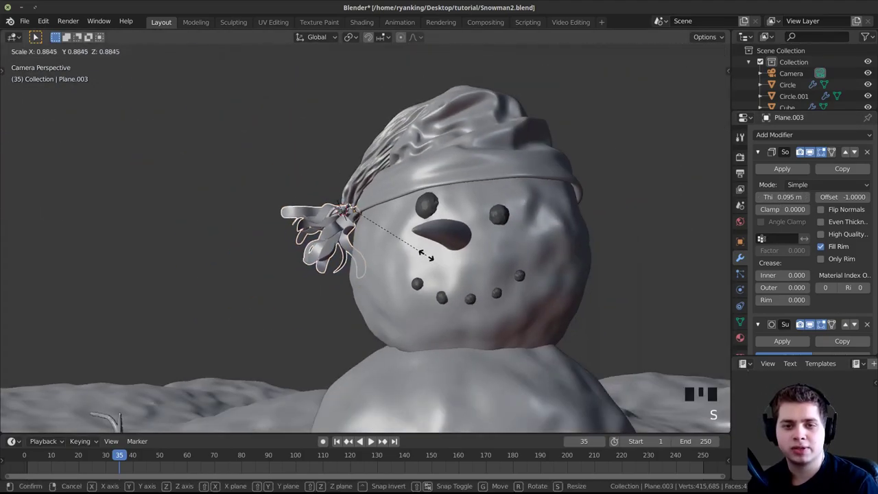
left_click(413, 215)
key("g")
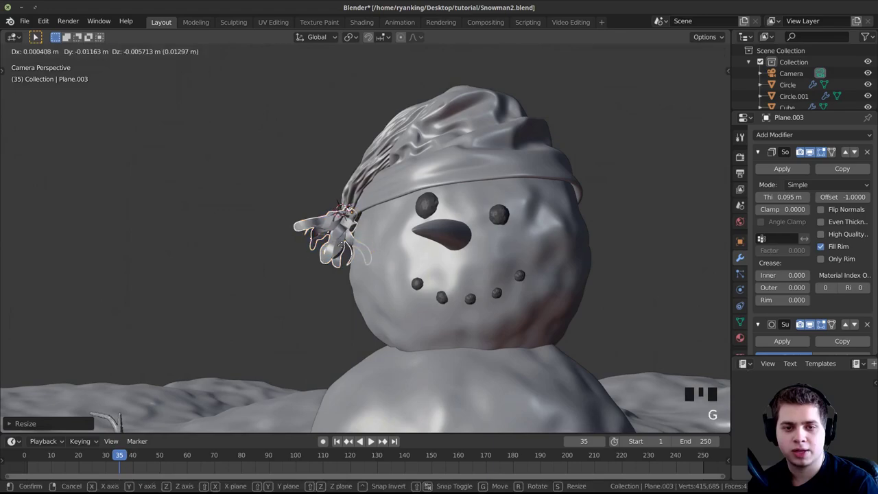
left_click(335, 238)
key("alt+a")
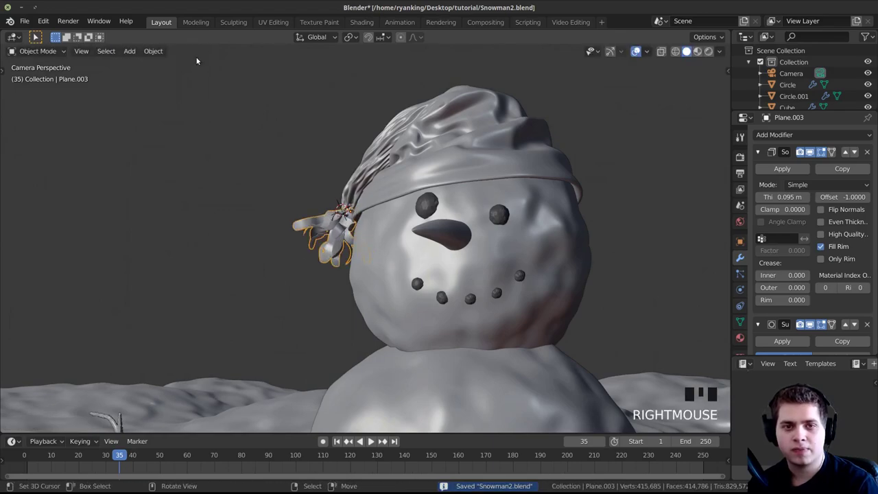
Step: Switch to the Shading workspace and create a material named "hat top" for the ribbon tassel
left_click(362, 22)
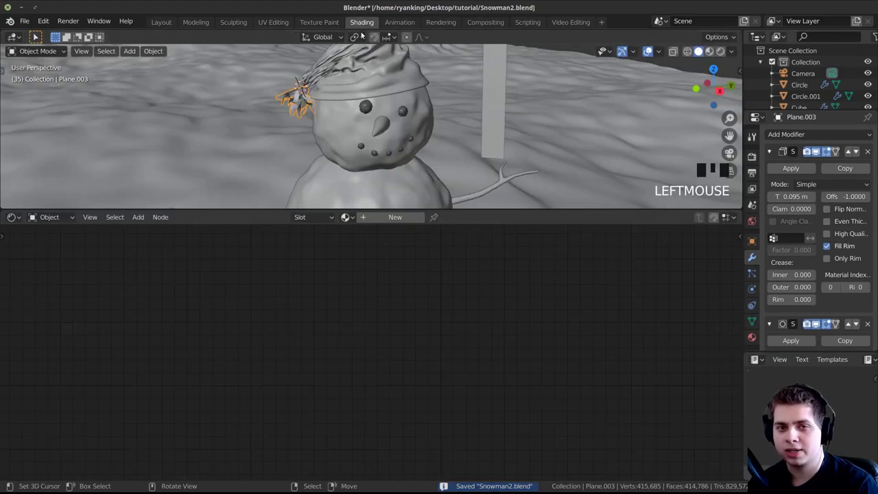
double_click(385, 219)
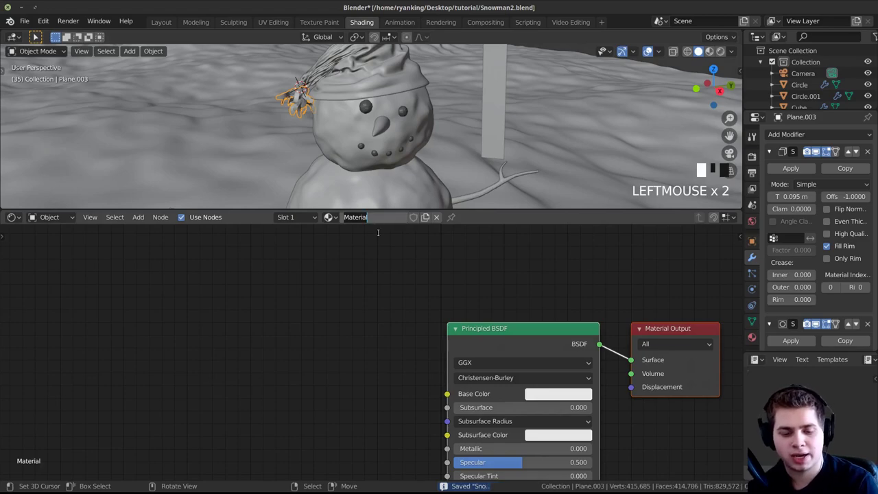
left_click(378, 233)
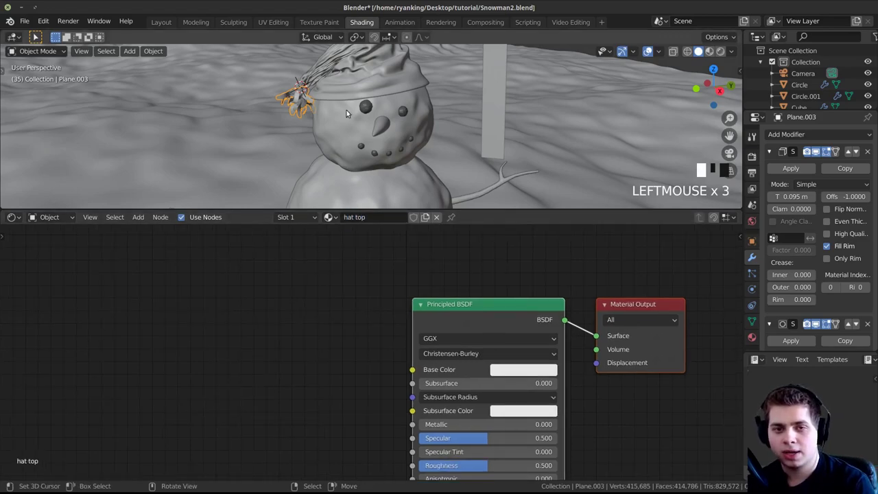
Step: Set the hat top material's base color to a muted blue with hue 0.613, saturation 0.528 and value 0.556
middle_click_drag(315, 100, 326, 135, "shift")
scroll(326, 135, "up", 5)
middle_click_drag(312, 167, 480, 170, "shift")
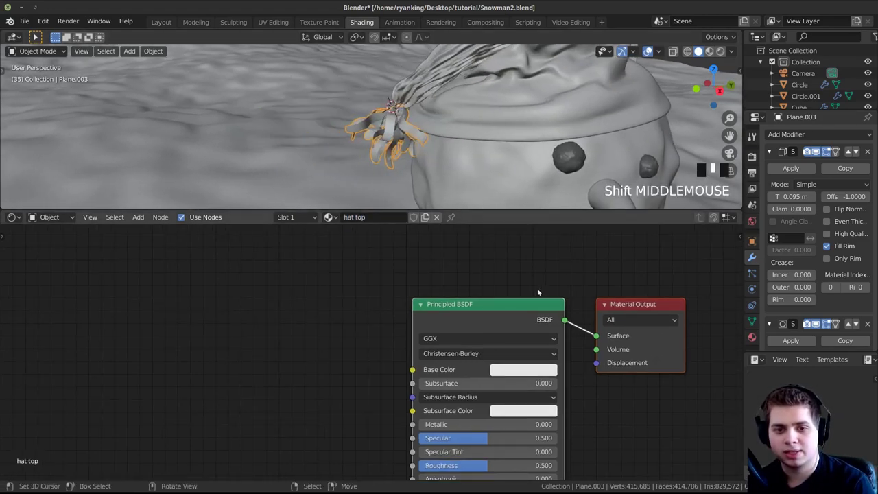
left_click(536, 366)
scroll(535, 369, "down", 7)
left_click(546, 221)
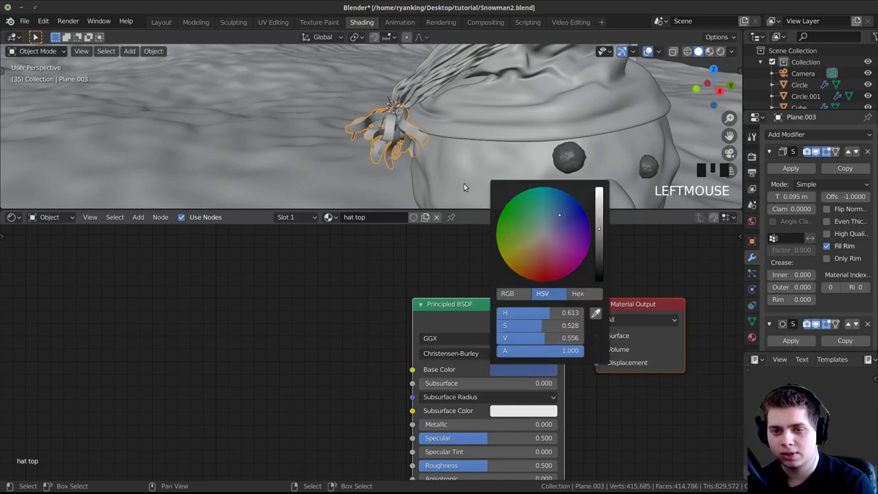
Step: Show the rendered camera view and brighten the base color to hue 0.611, saturation 0.535, value 0.738
key("KP_0")
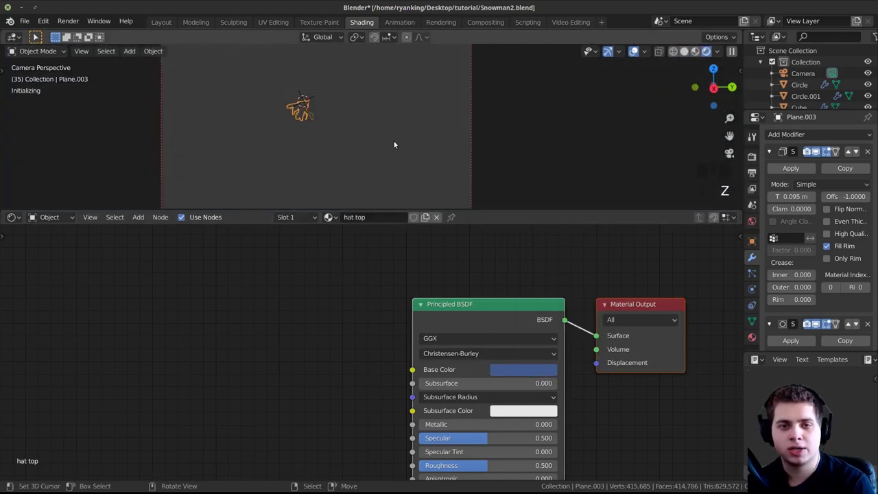
scroll(393, 142, "up", 7)
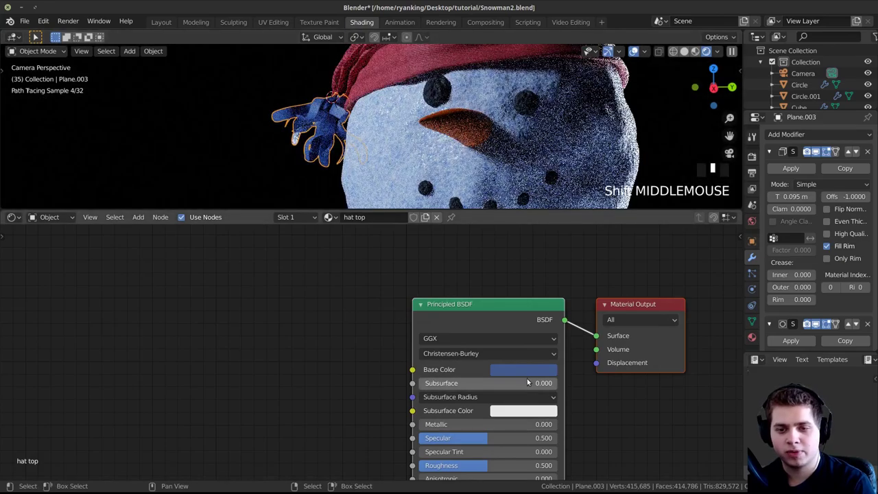
left_click(522, 369)
mouse_move(553, 219)
left_mouse_down()
mouse_move(599, 211)
mouse_move(557, 218)
left_mouse_up()
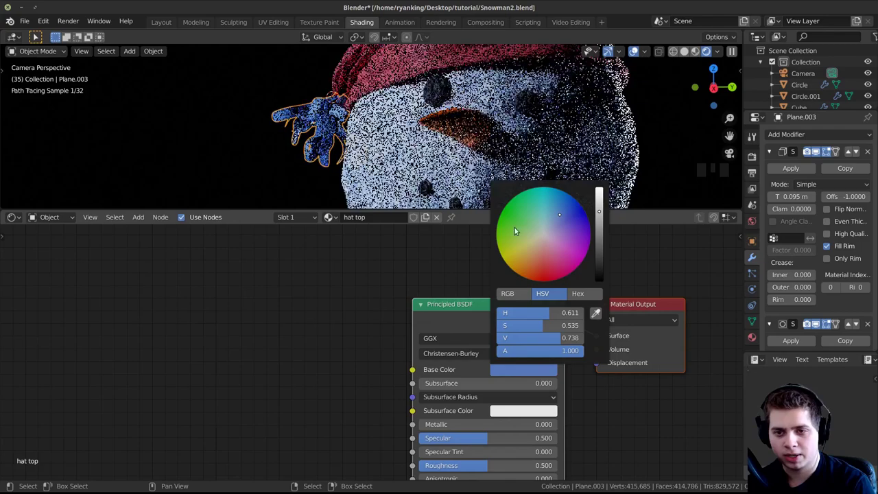
Step: Set the hat top material's Sheen to 1.000 and deselect the ribbons
scroll(429, 474, "up", 4)
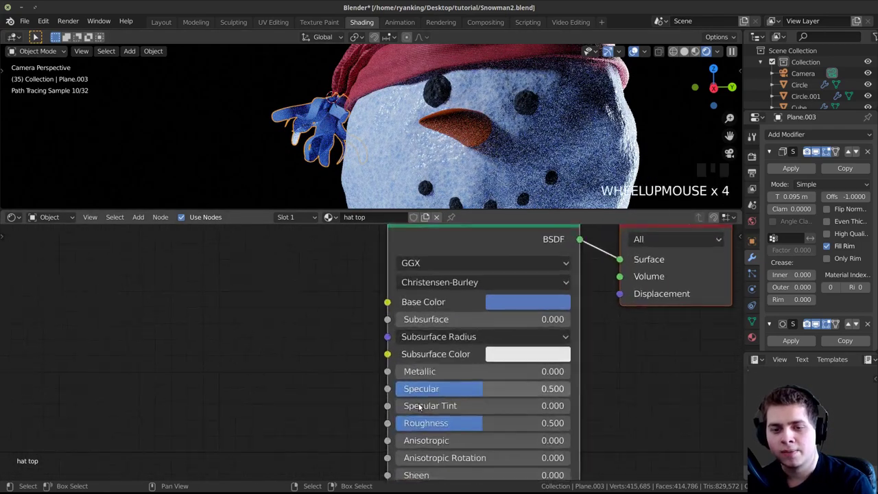
middle_click_drag(428, 473, 349, 335)
left_click_drag(350, 338, 502, 338)
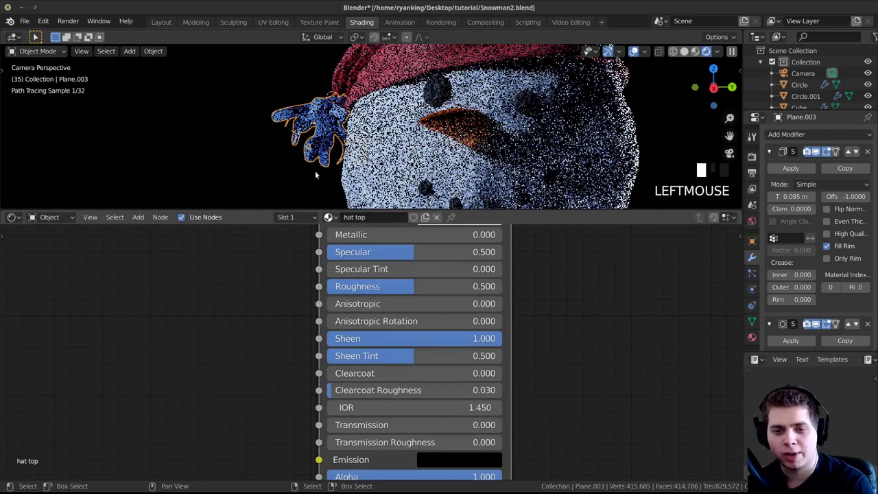
key("a")
middle_click_drag(295, 275, 326, 368)
scroll(314, 135, "down", 3)
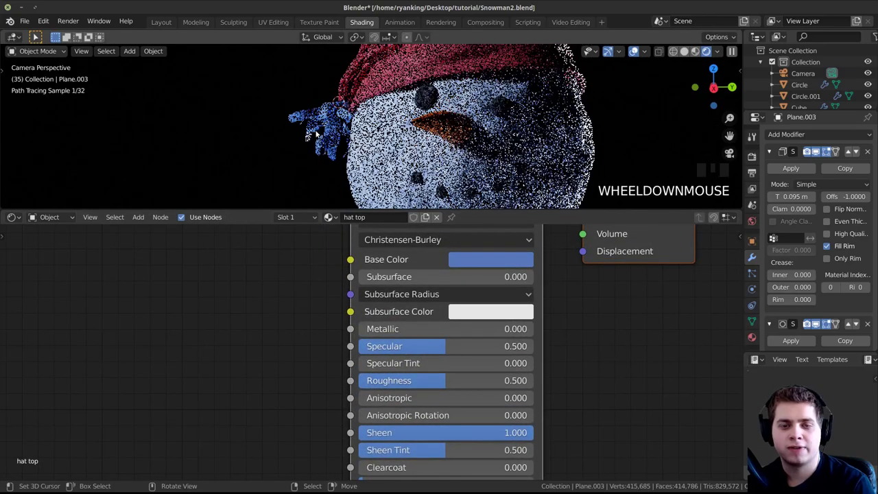
Step: Save the file and switch to the Layout workspace
key("ctrl+s")
scroll(396, 146, "down", 1, "ctrl")
scroll(422, 120, "down", 3)
middle_click_drag(421, 123, 459, 161)
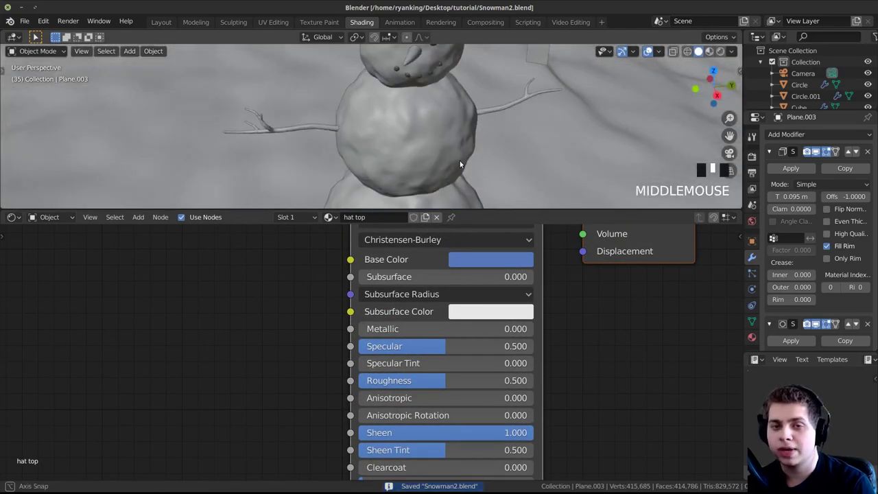
scroll(414, 140, "down", 3)
middle_click_drag(412, 125, 275, 113, "shift")
scroll(387, 167, "up", 2)
scroll(241, 100, "up", 3)
left_click(161, 22)
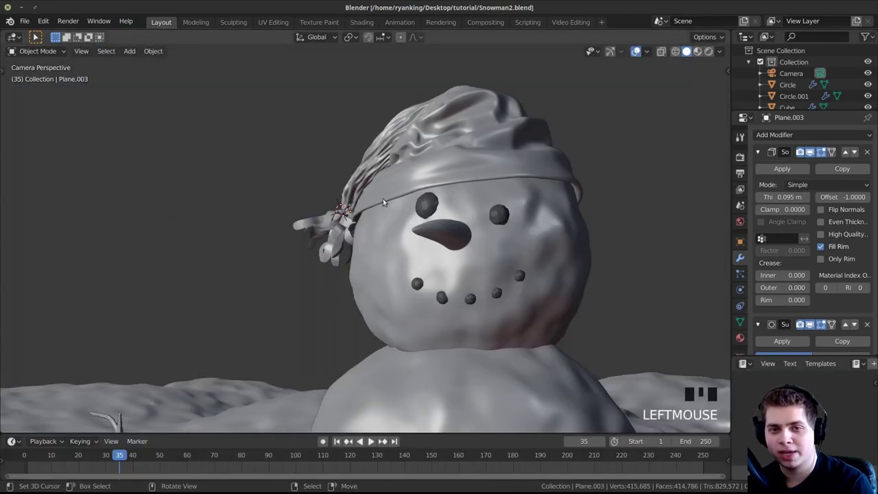
Step: Place the 3D cursor on the snowman's upper body just below the chin and add a plane there
mouse_move(383, 198)
middle_mouse_down("shift")
mouse_move(356, 232)
mouse_move(407, 160)
mouse_move(442, 276)
mouse_move(370, 264)
mouse_move(329, 281)
mouse_move(392, 250)
mouse_move(404, 248)
mouse_move(406, 266)
mouse_move(372, 243)
middle_mouse_up("shift")
left_click(327, 268)
scroll(391, 250, "up", 3)
key("shift+a")
mouse_move(373, 244)
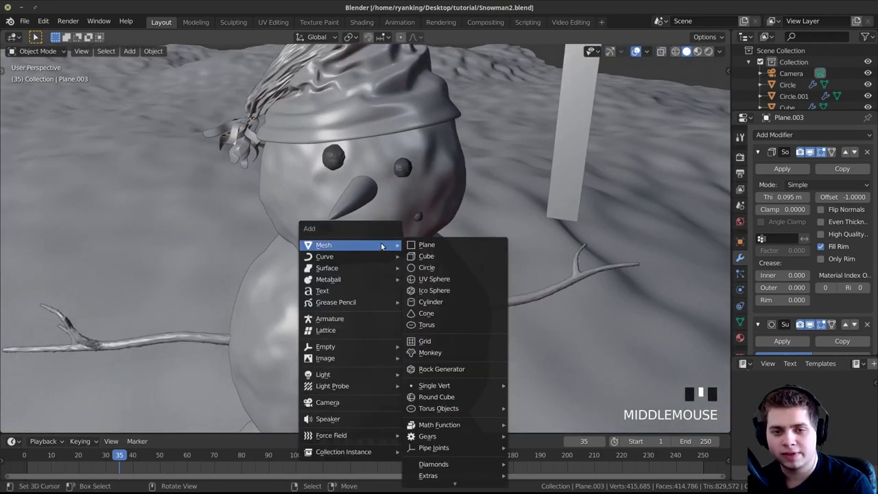
left_click(487, 251)
key("s")
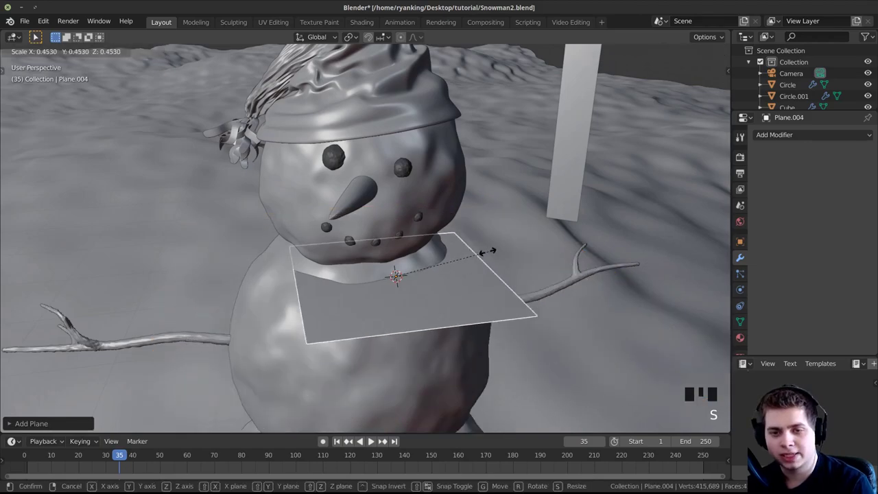
key("y")
right_click(485, 267)
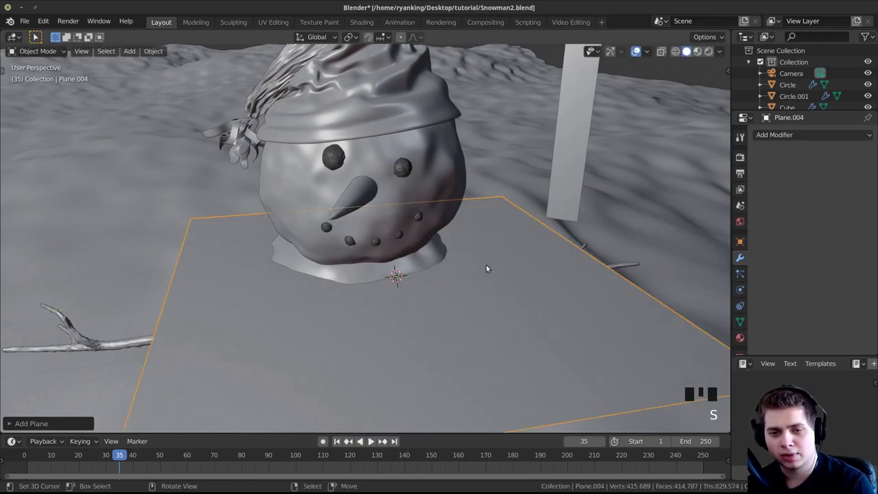
Step: Scale the new plane down to a small scarf-width square and give it a first tilt at the neck
key("s")
left_click(401, 263)
middle_click_drag(406, 263, 508, 258)
key("r")
left_click(503, 309)
middle_click_drag(504, 309, 422, 309)
scroll(423, 309, "up", 2)
key("KP_Decimal")
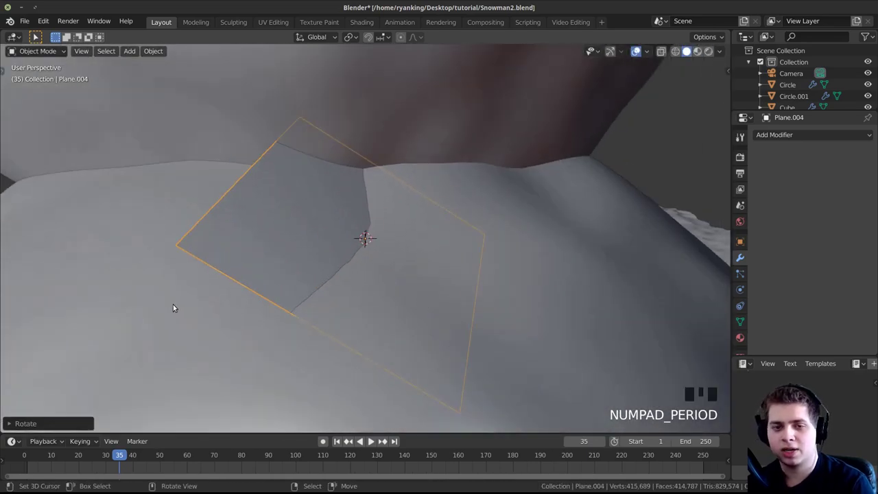
Step: Trackball-rotate the plane toward the slope of the body and move it out of the snow surface beneath the chin
middle_click_drag(172, 304, 331, 195)
key("r")
key("r")
left_click(391, 213)
key("g")
left_click(283, 180)
Step: Refine the plane's rotation from several sides so it lies flat against the front of the body under the mouth
middle_click_drag(284, 181, 568, 203)
key("r")
left_click(448, 285)
middle_click_drag(448, 286, 574, 224)
key("r")
middle_click_drag(579, 280, 422, 299)
scroll(421, 300, "down", 4)
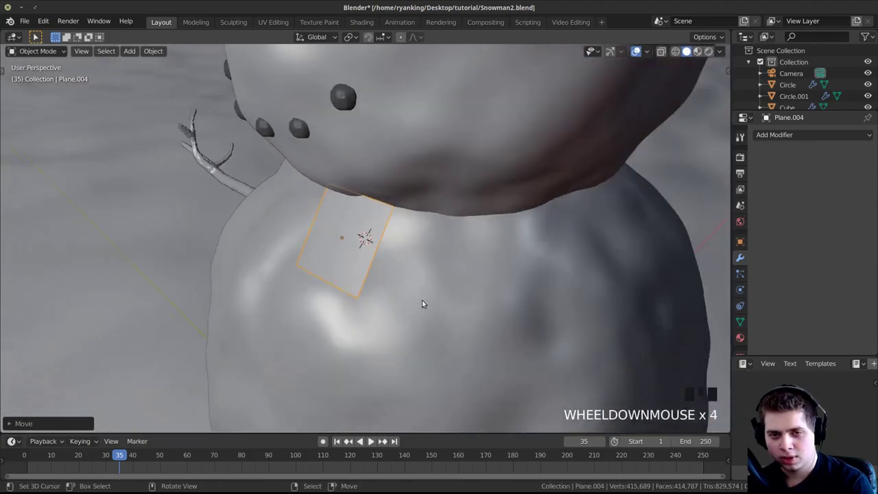
scroll(569, 304, "up", 1)
middle_click_drag(569, 304, 392, 251)
Step: Enter Edit Mode, extrude the plane's side edge along the neck, and scale and move it to follow the body
key("Tab")
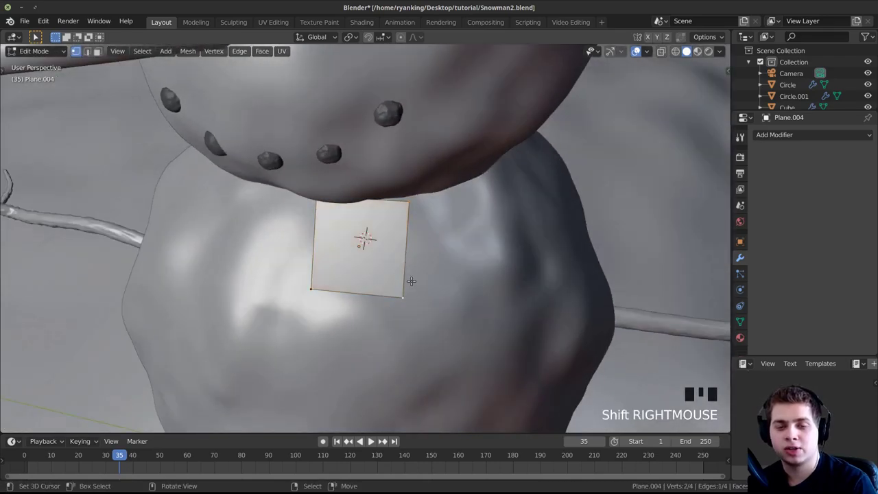
middle_click_drag(412, 281, 353, 326)
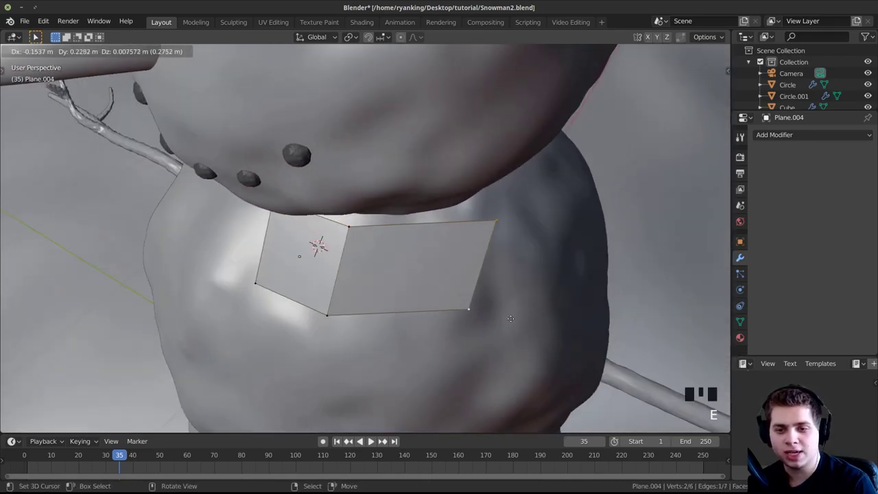
left_click(495, 320)
middle_click_drag(495, 320, 532, 280, "shift")
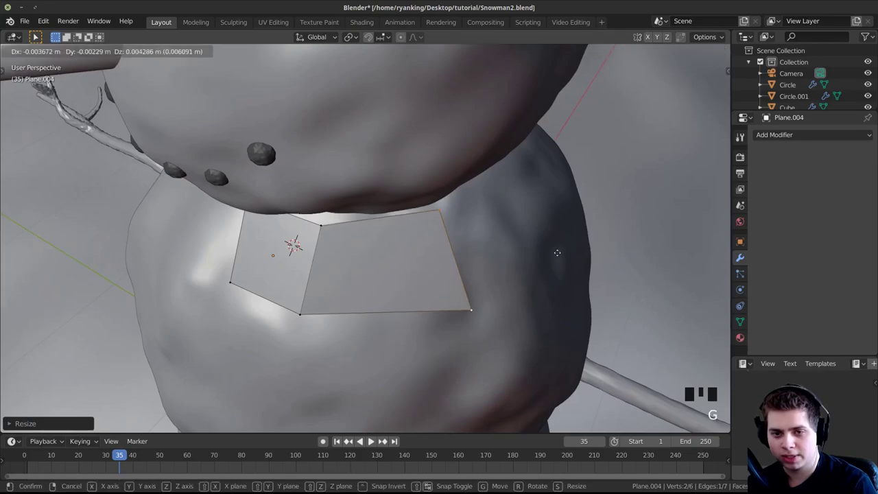
left_click(558, 234)
middle_click_drag(558, 233, 602, 206)
key("g")
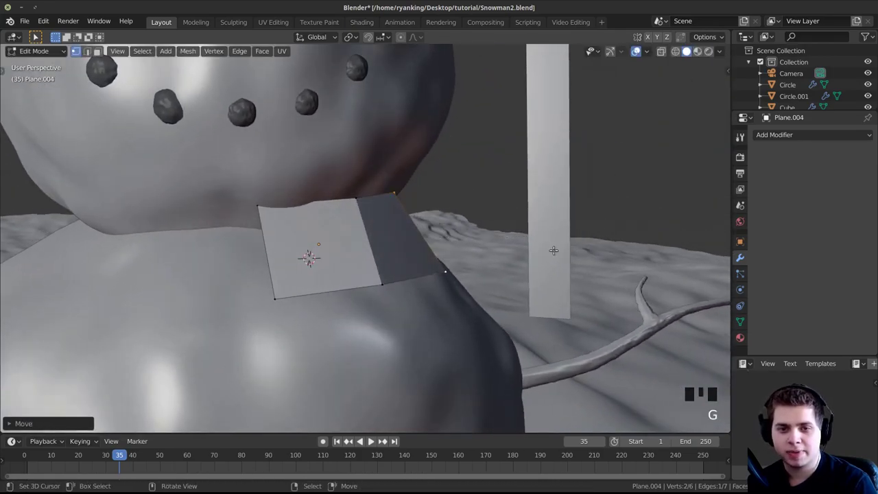
Step: Extrude a second scarf section around the side of the neck and move its end edge against the body
middle_click_drag(553, 250, 442, 294)
key("e")
left_click(507, 309)
middle_click_drag(507, 309, 621, 304)
key("g")
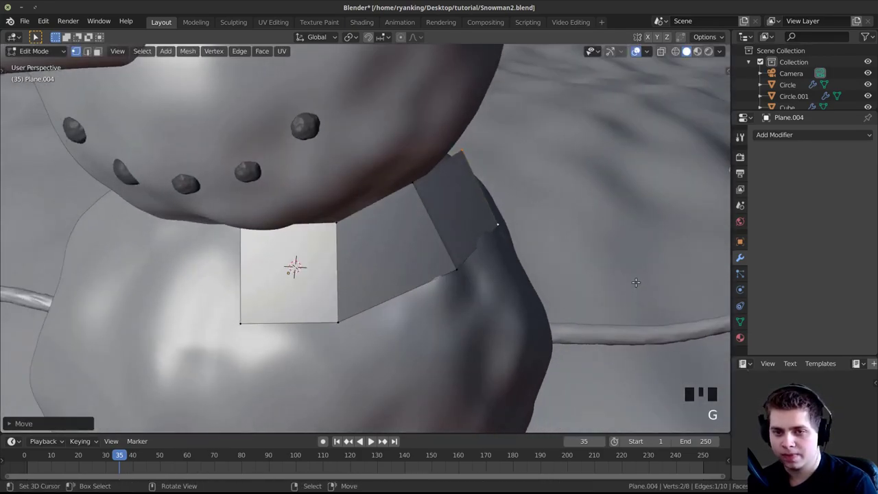
Step: Extrude a third scarf section toward the back of the neck, then rotate and move its end edge into line
middle_click_drag(626, 260, 364, 283)
key("e")
left_click(484, 277)
middle_click_drag(484, 277, 430, 286)
key("r")
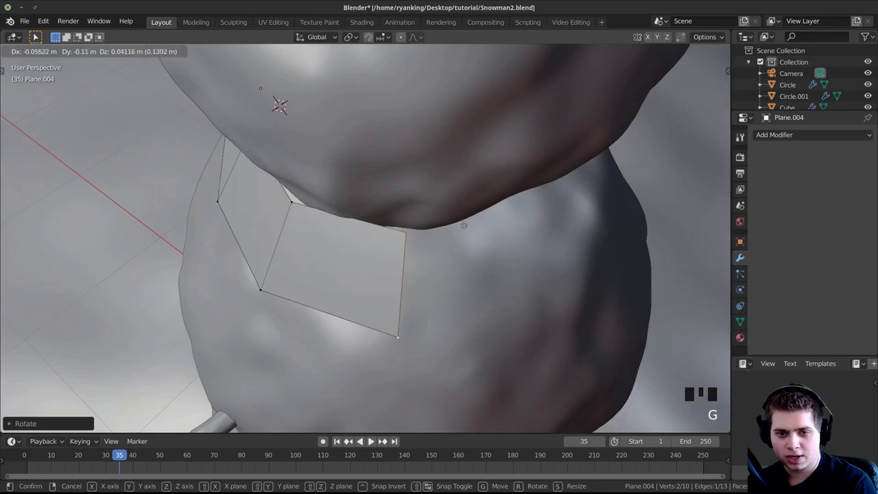
middle_click_drag(462, 236, 507, 243)
Step: Extrude a fourth section across the back of the neck, rotate its end edge, and adjust individual lower vertices
key("e")
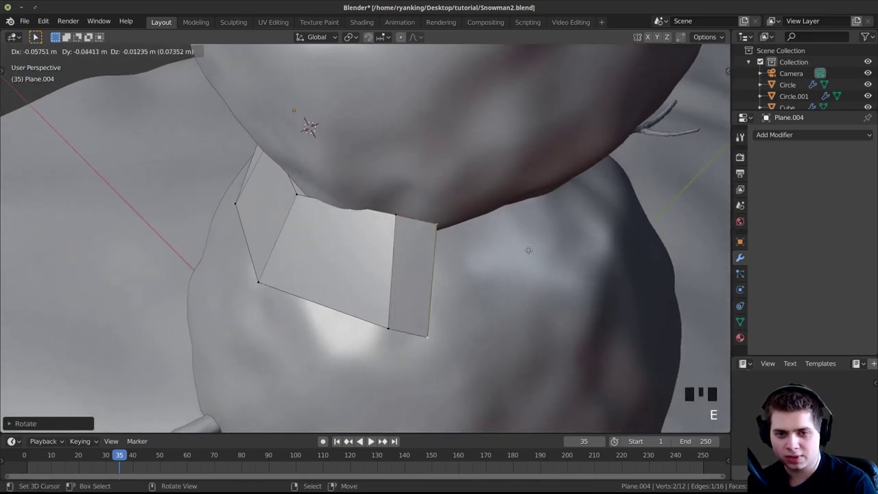
key("r")
middle_click_drag(570, 257, 566, 198)
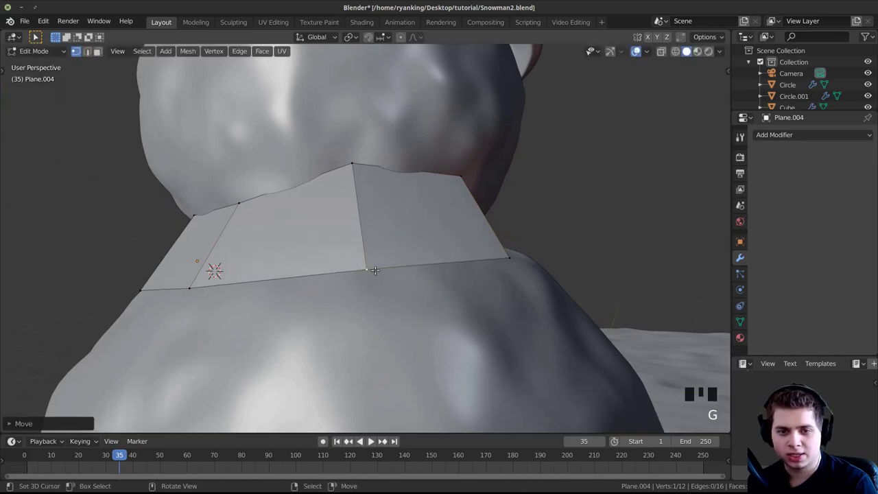
key("g")
middle_click_drag(375, 270, 418, 284)
left_click(462, 277)
right_click_drag(500, 267, 503, 275)
middle_click_drag(504, 260, 431, 233)
Step: Extrude further scarf sections around the back of the neck, moving and scaling the end edges to fit under the head
key("e")
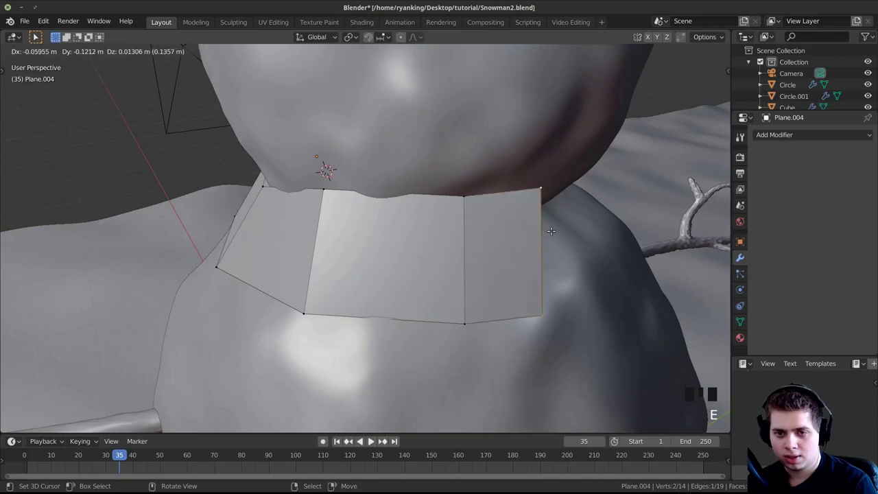
middle_click_drag(567, 238, 354, 319)
key("g")
left_click(425, 275)
key("s")
left_click(389, 290)
key("g")
left_click(413, 302)
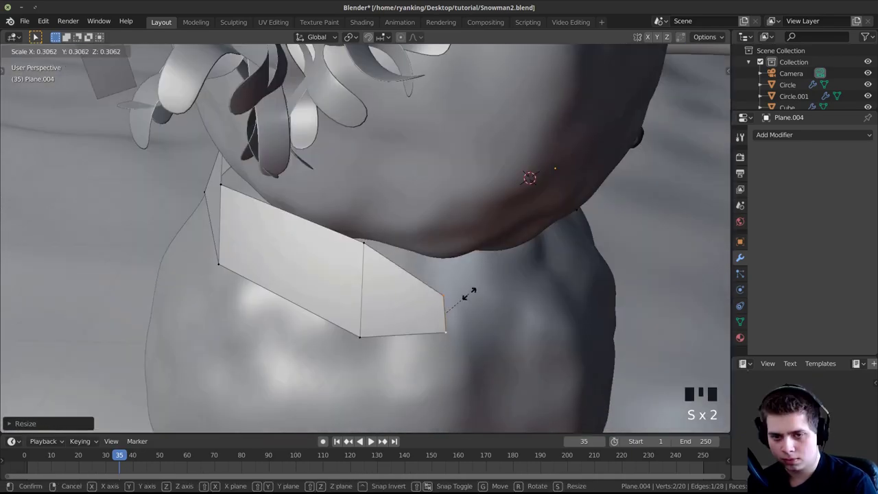
Step: Resize and move the scarf's leading edge on the tassel side so it sits between head and body
left_click(468, 293)
key("g")
middle_click_drag(583, 277, 455, 265)
key("g")
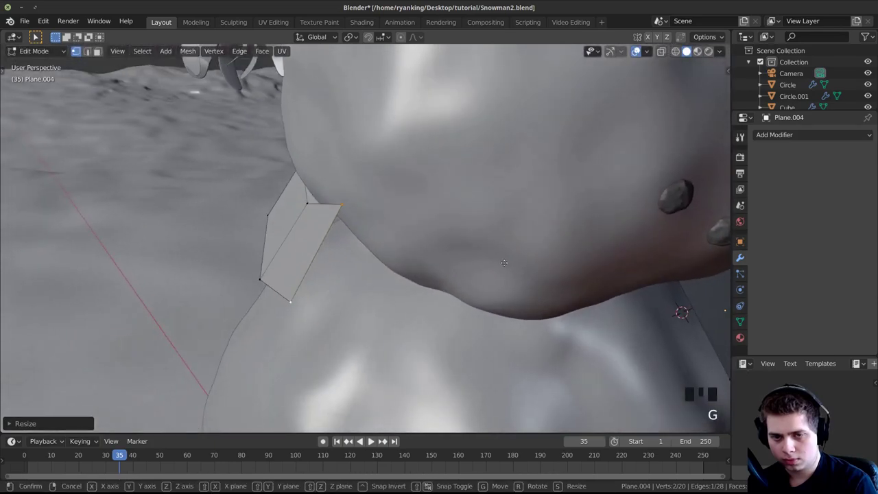
left_click(521, 313)
Step: Move the edges and corner vertices of the last two scarf sections down against the body
middle_click_drag(261, 308, 250, 259)
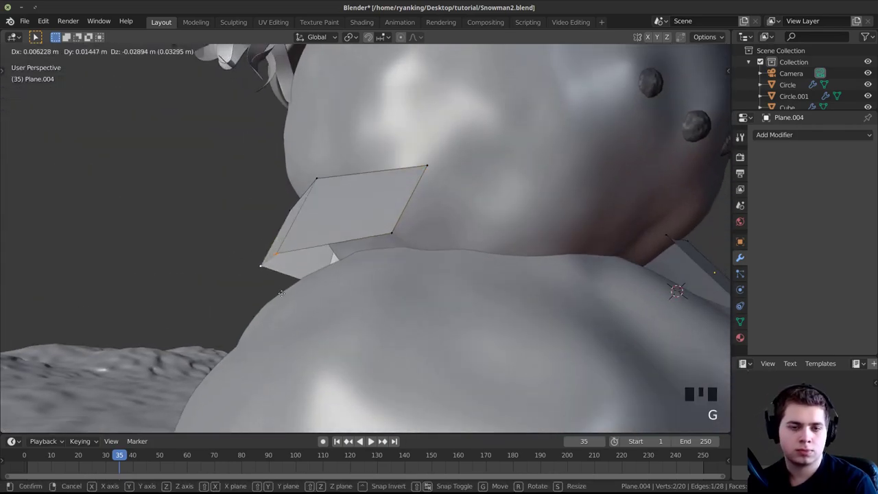
middle_click_drag(305, 282, 300, 270)
key("g")
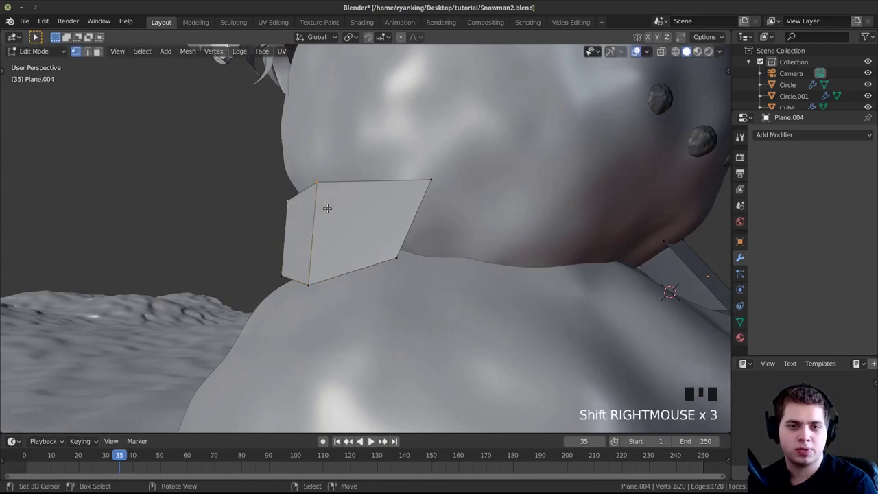
middle_click_drag(327, 208, 328, 230)
key("g")
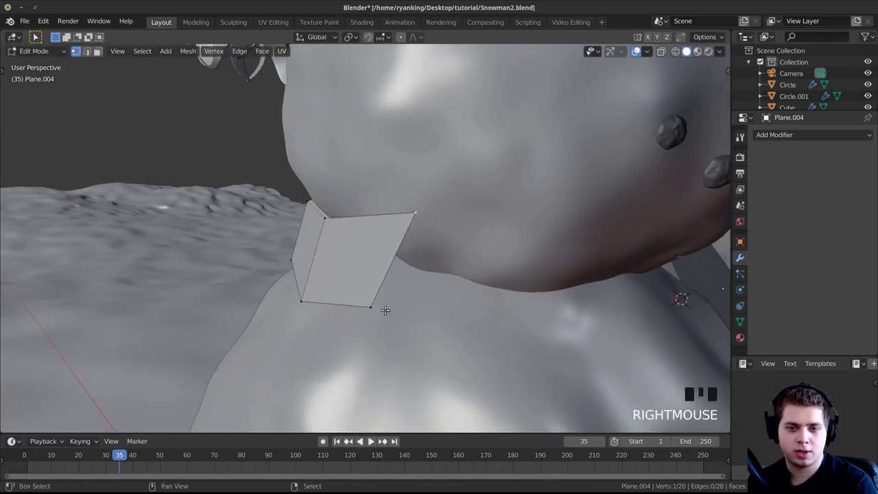
middle_click_drag(386, 310, 569, 290)
scroll(270, 257, "down", 2)
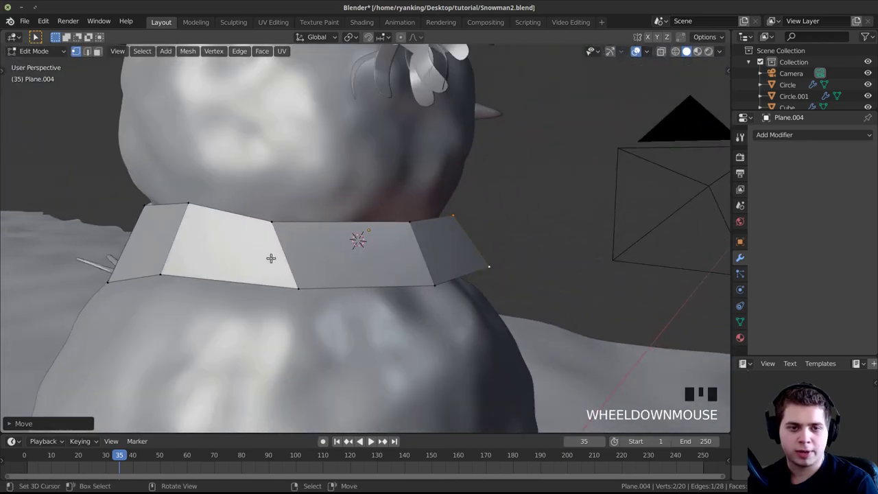
Step: Reposition individual upper and lower vertices along the back of the scarf to even out its outline
middle_click_drag(271, 258, 278, 266)
right_click(281, 244)
key("g")
left_click(292, 243)
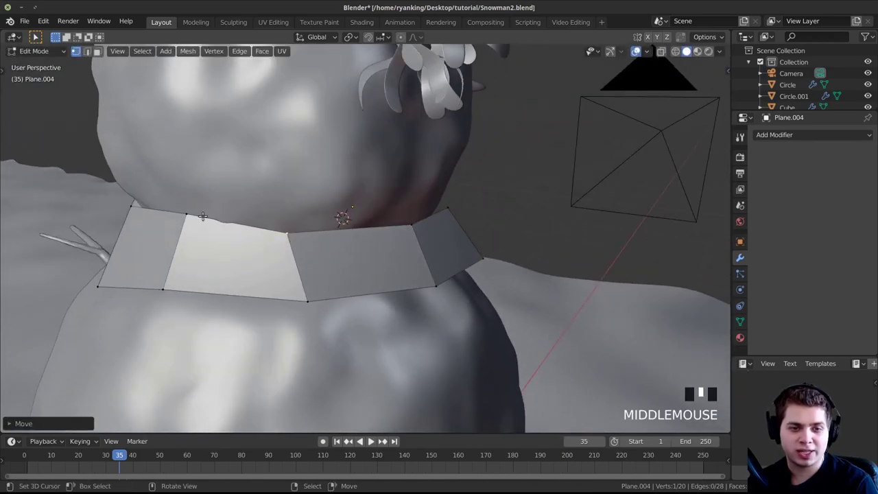
middle_click_drag(206, 218, 159, 374)
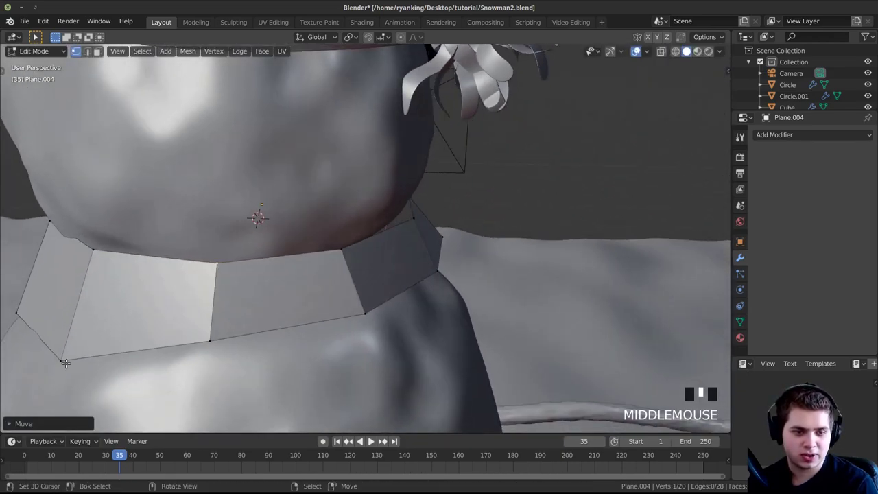
middle_click_drag(65, 363, 278, 341, "shift")
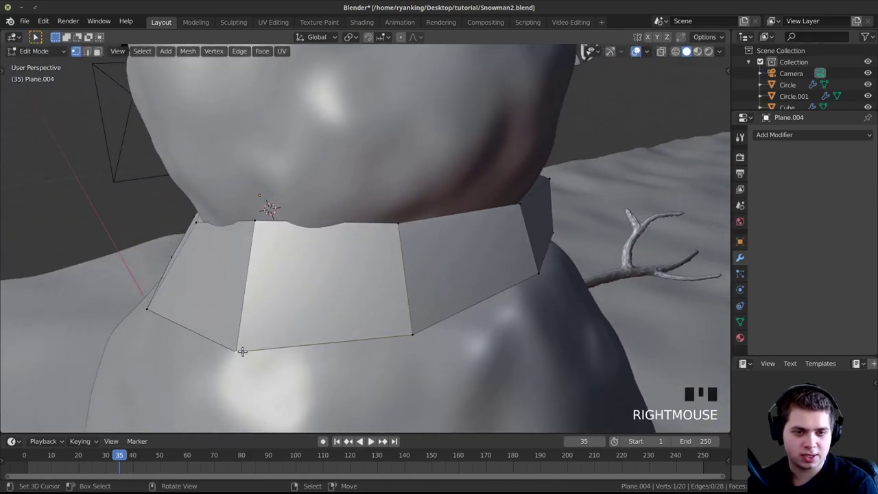
key("g")
left_click(246, 240)
middle_click_drag(246, 235, 320, 226)
Step: Rotate the scarf's end edge, adjust its lower corner vertices, and scale the edge to match the strip's width
middle_click_drag(273, 247, 343, 264)
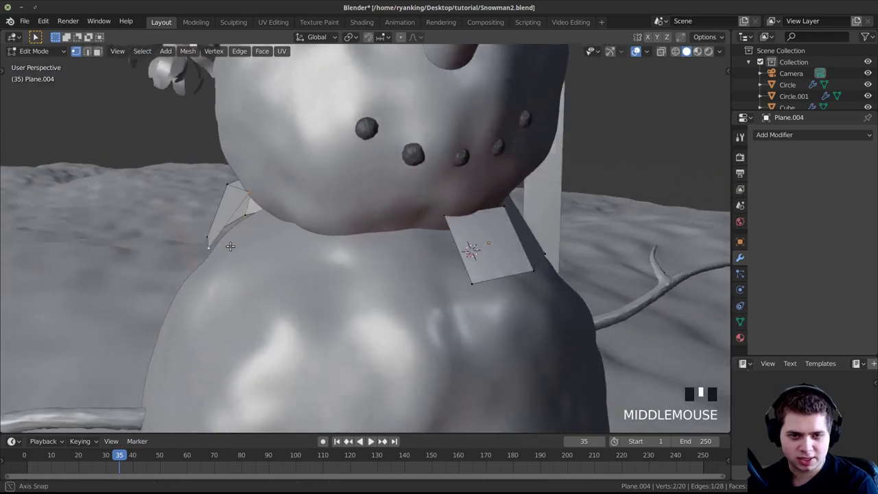
key("r")
left_click(392, 285)
middle_click_drag(392, 285, 159, 218)
scroll(158, 218, "up", 2)
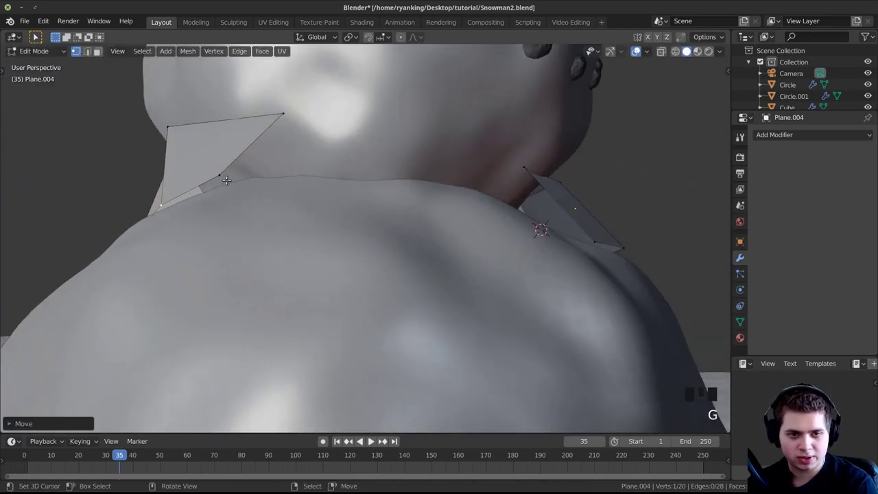
right_click(255, 204, "shift")
middle_click_drag(255, 204, 199, 220)
key("s")
left_click(265, 237)
Step: Extrude a new scarf section across the front of the neck, then rotate and move its end edge into place
key("e")
left_click(449, 244)
middle_click_drag(448, 245, 430, 249)
key("r")
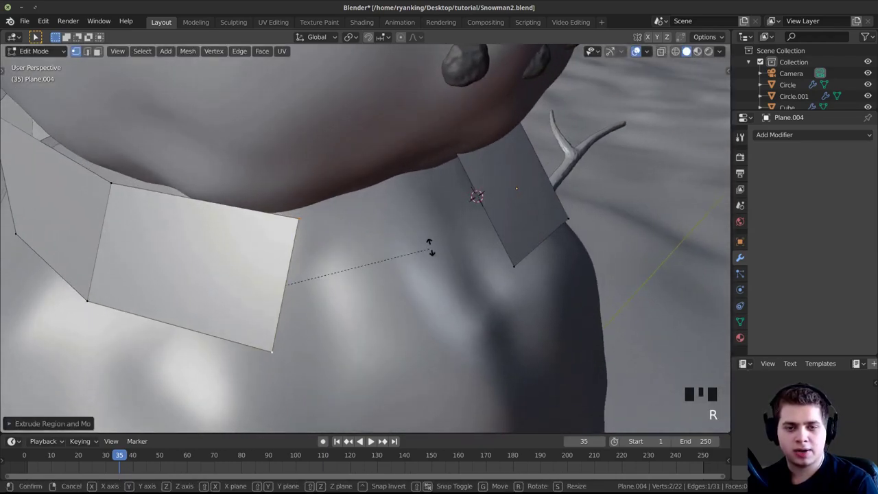
left_click(417, 213)
key("g")
left_click(415, 192)
Step: Continue the scarf with another front section toward its starting face, rotating and scaling the end edge
middle_click_drag(415, 192, 398, 258)
key("r")
scroll(337, 209, "down", 4)
middle_click_drag(343, 216, 381, 319, "shift")
scroll(379, 224, "up", 3)
key("s")
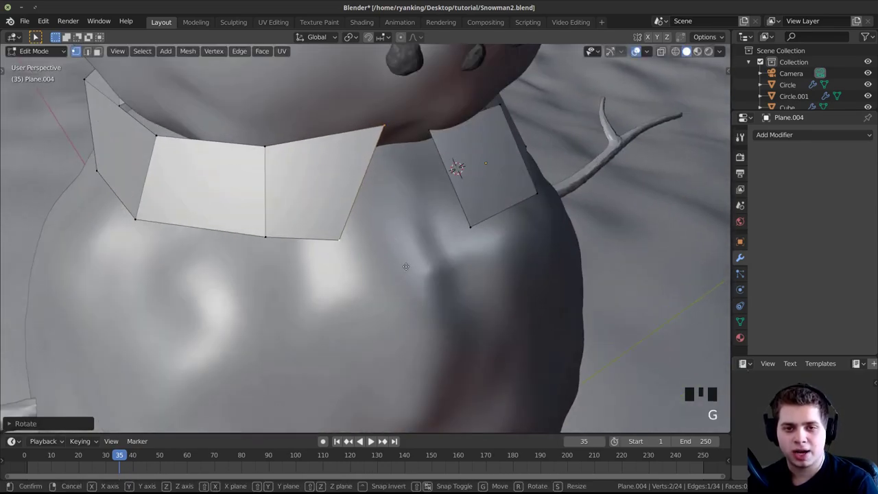
Step: Extrude the scarf's end edge diagonally down the chest beside the starting face and rotate it
key("e")
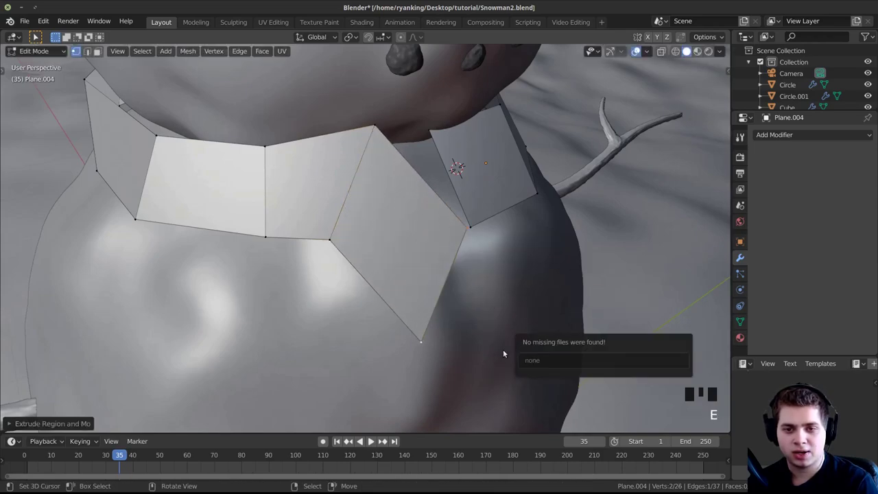
right_click(510, 233)
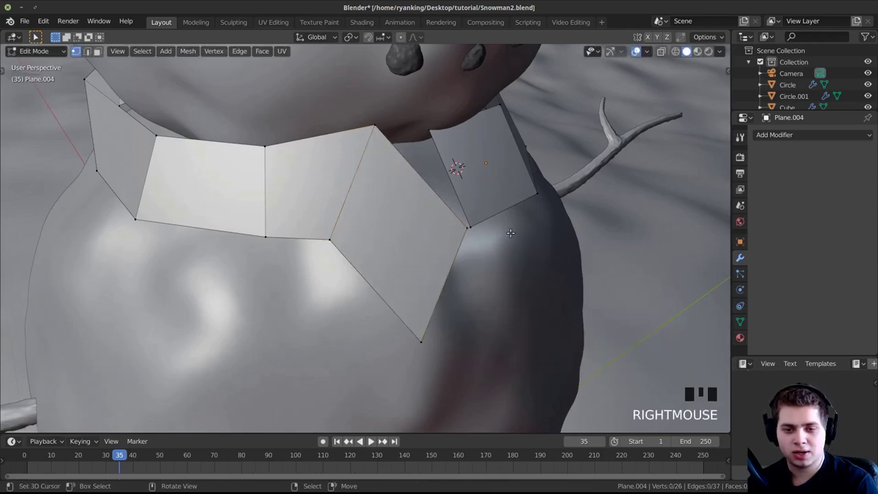
left_click(483, 274)
key("r")
left_click(484, 322)
Step: Extrude a long hanging section down the chest, then move and rotate its end edge against the body
middle_click_drag(435, 310, 554, 262)
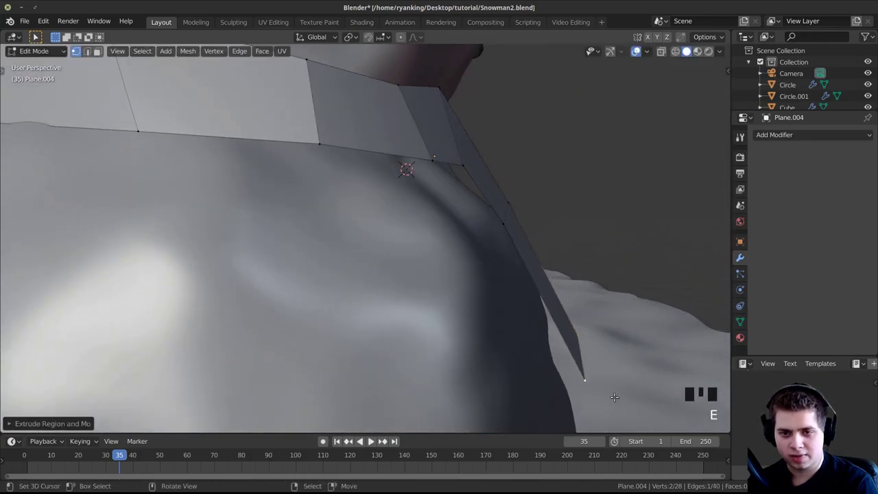
middle_click_drag(615, 397, 591, 346)
key("g")
left_click(563, 280)
middle_click_drag(563, 280, 512, 258)
key("r")
left_click(474, 295)
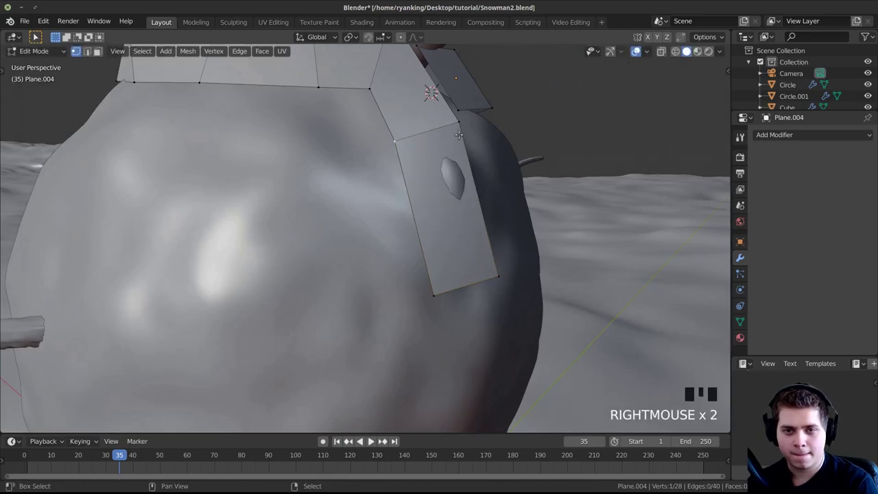
Step: Adjust the hanging strip's corner vertices to clear the body and extrude one more section straight down
middle_click_drag(458, 135, 511, 182)
key("g")
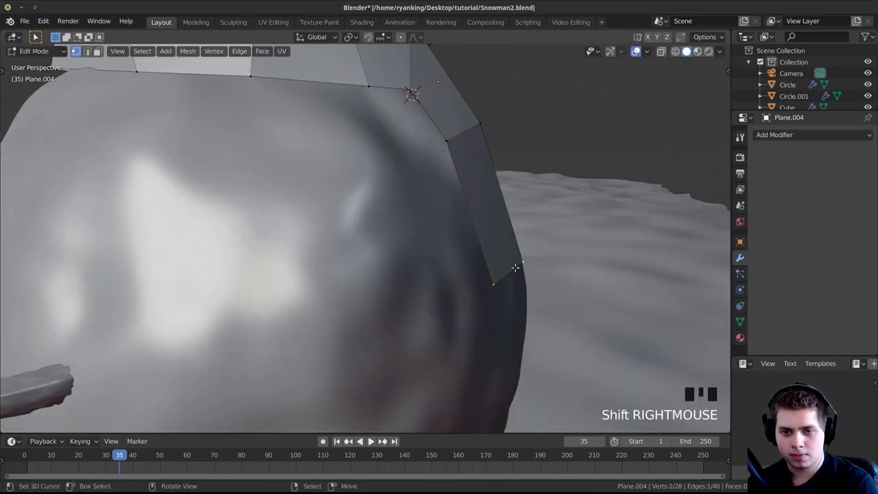
middle_click_drag(515, 267, 455, 297)
key("e")
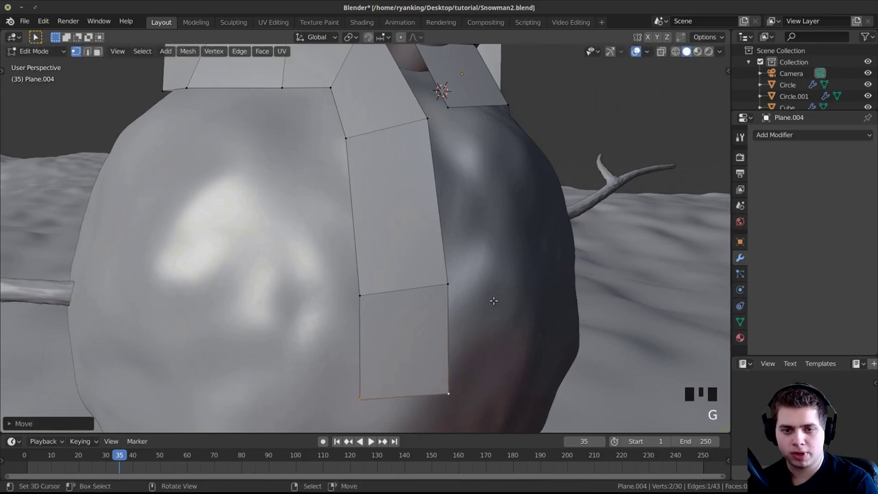
Step: Extrude the scarf's free starting edge across the front toward the hanging strip and reposition the new edge
key("Tab")
middle_click_drag(392, 282, 404, 196)
key("Tab")
right_click(438, 309)
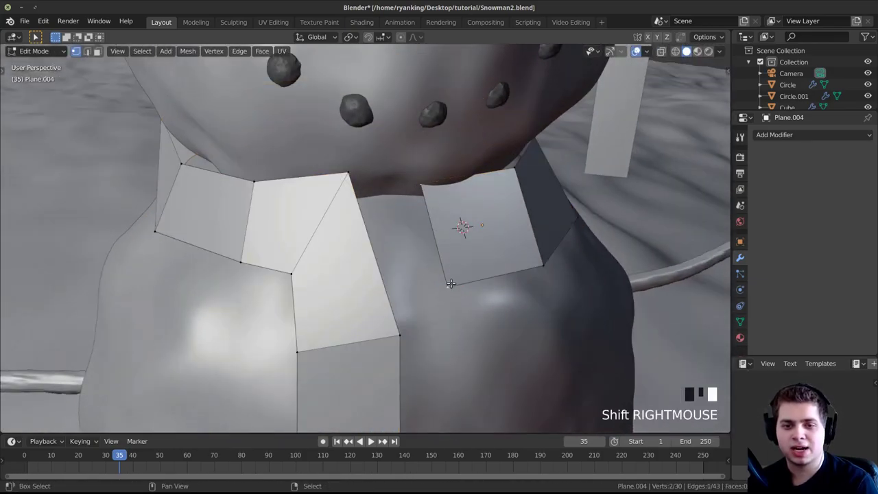
middle_click_drag(337, 265, 347, 171)
key("g")
left_click(323, 158)
left_click(244, 157)
middle_click_drag(244, 157, 378, 152)
key("g")
left_click(328, 182)
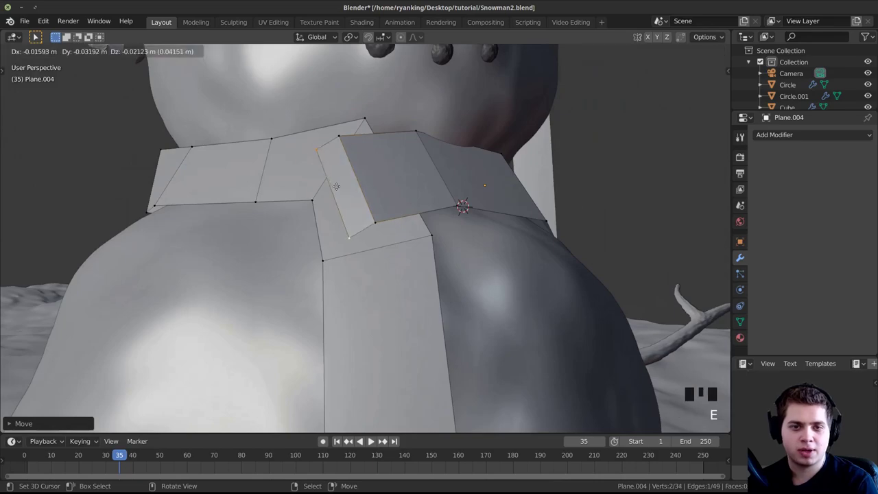
Step: Extrude another section over the top of the hanging strip and scale its end edge
left_click(299, 210)
middle_click_drag(299, 210, 433, 287)
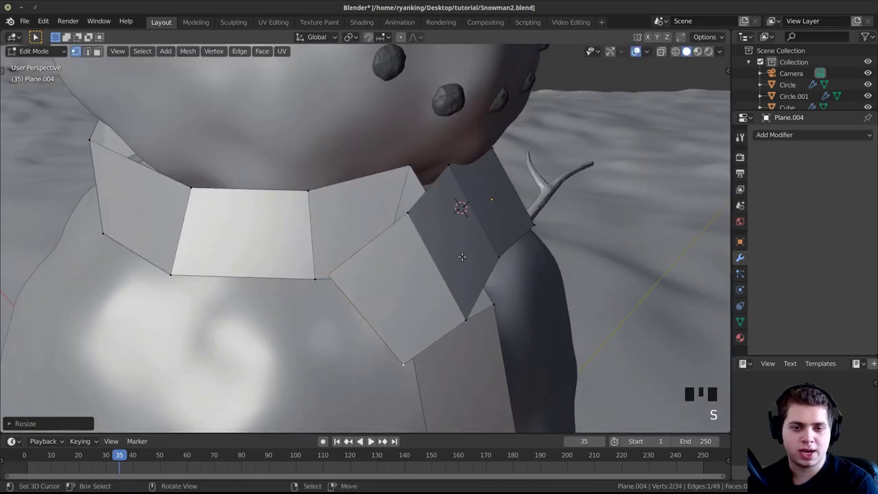
middle_click_drag(461, 256, 431, 261, "shift")
left_click(452, 237)
key("e")
Step: Reposition the geometry of the scarf's overlapping end and return to object mode
key("Tab")
middle_click_drag(422, 205, 335, 276)
scroll(391, 224, "up", 3)
scroll(363, 214, "up", 1)
key("Tab")
left_click(376, 215)
key("g")
left_click(362, 153)
key("Tab")
scroll(370, 233, "down", 2)
scroll(377, 255, "up", 1)
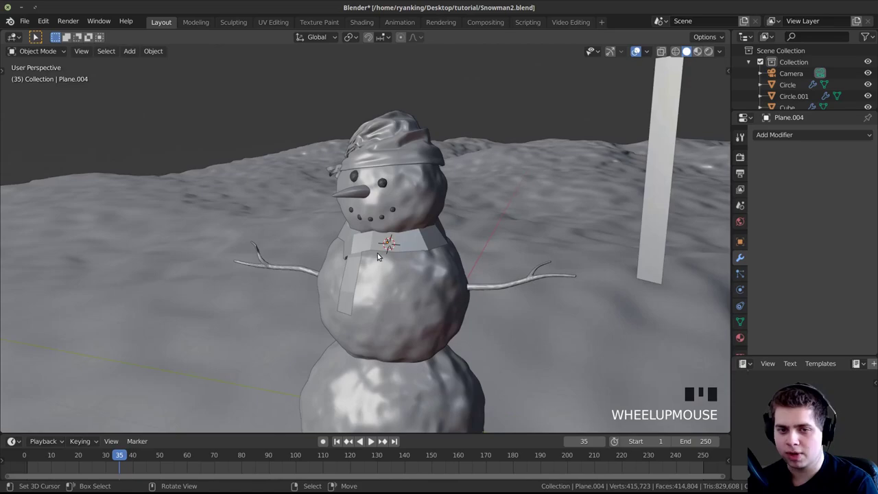
Step: Add a Solidify modifier to the scarf with a thickness of 0.19 m
scroll(405, 264, "up", 4)
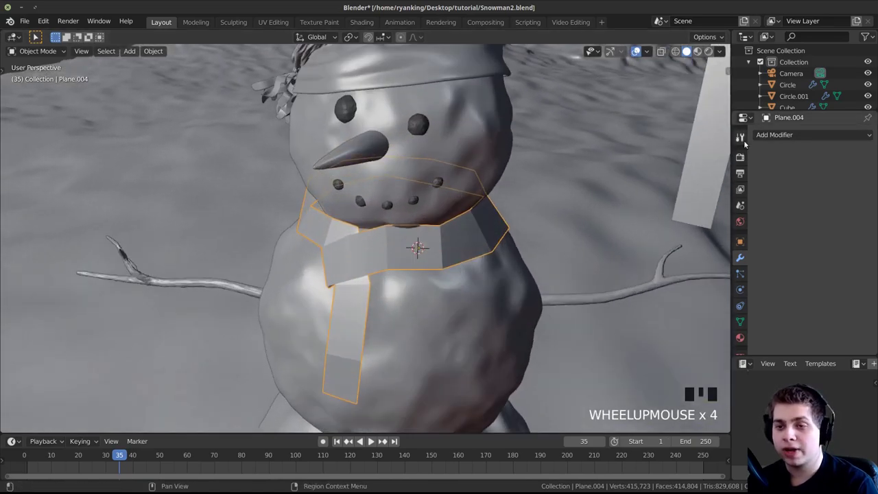
left_click(769, 141)
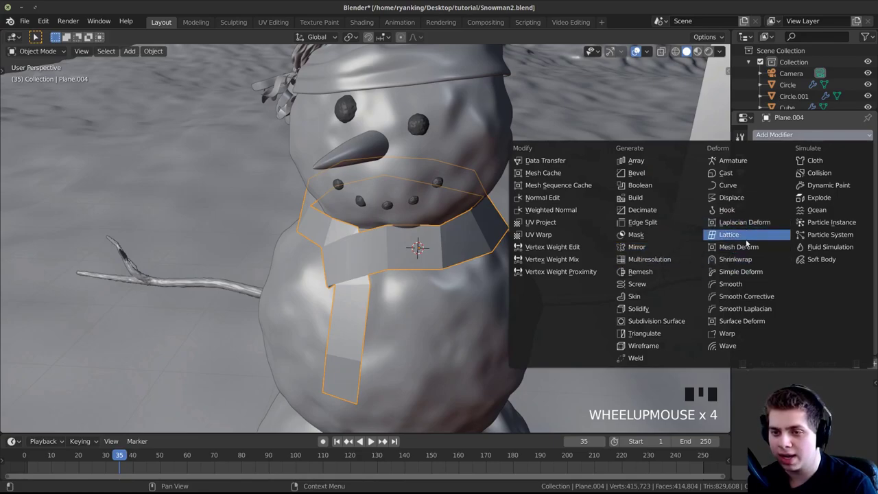
left_click(663, 312)
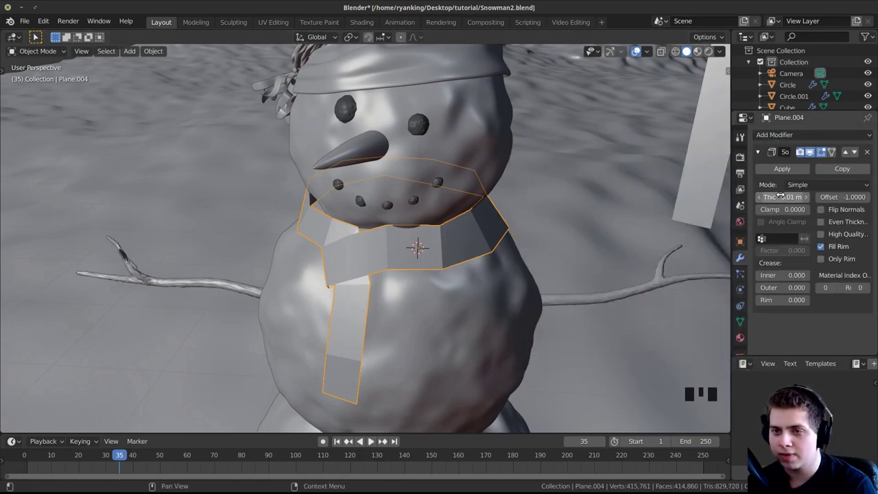
scroll(549, 199, "up", 3)
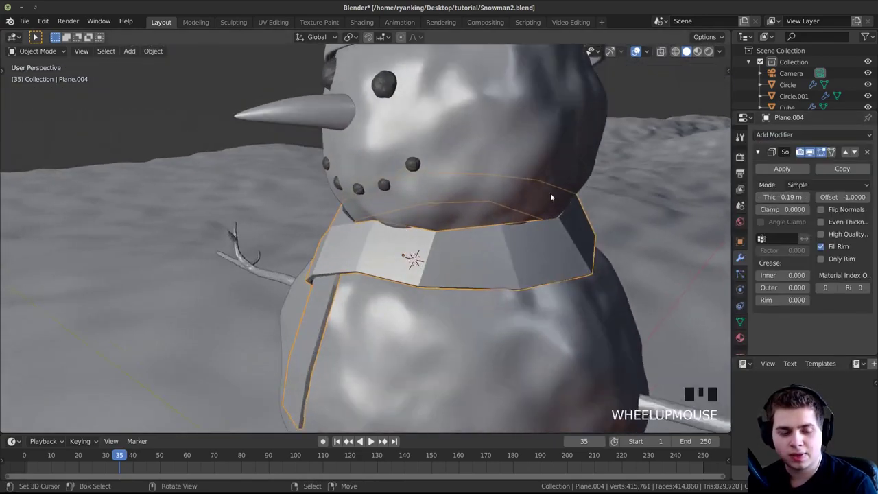
Step: Add a Subdivision Surface modifier with 2 subdivisions to the scarf
key("ctrl+2")
middle_click_drag(519, 219, 700, 243, "shift")
scroll(827, 290, "down", 3)
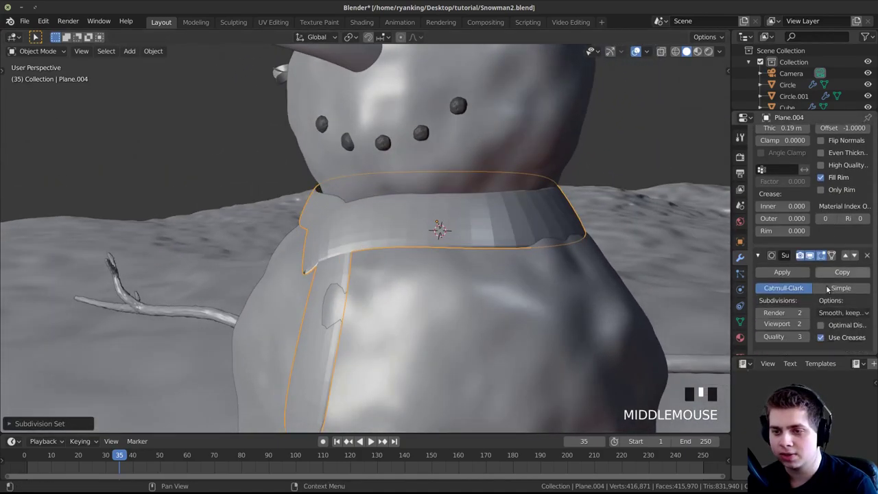
Step: Add a loop cut across the hanging strip and slide it close to the strip's lower end
middle_click_drag(356, 257, 391, 261)
middle_click_drag(422, 315, 421, 236, "shift")
middle_click_drag(391, 236, 384, 271)
key("Tab")
key("ctrl+r")
left_click(428, 292)
left_click(433, 321)
Step: Add two lengthwise loop cuts along the scarf, sliding one close to each long edge
scroll(379, 267, "up", 2)
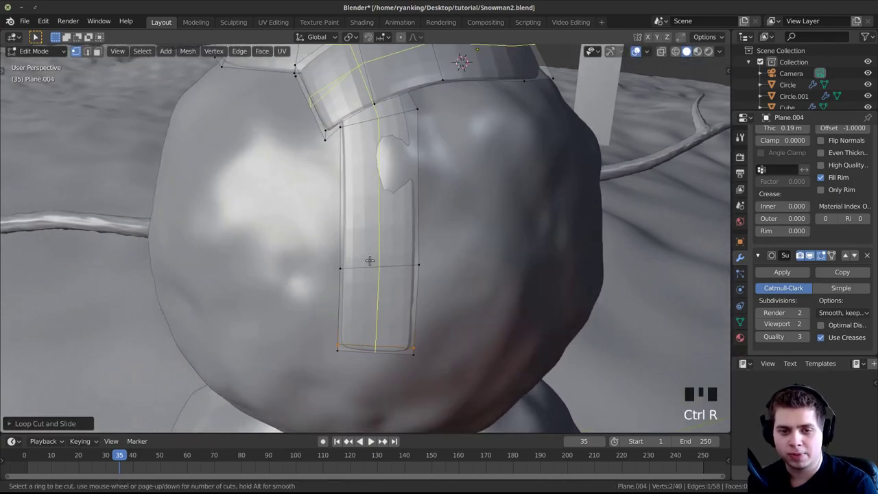
left_click(370, 261)
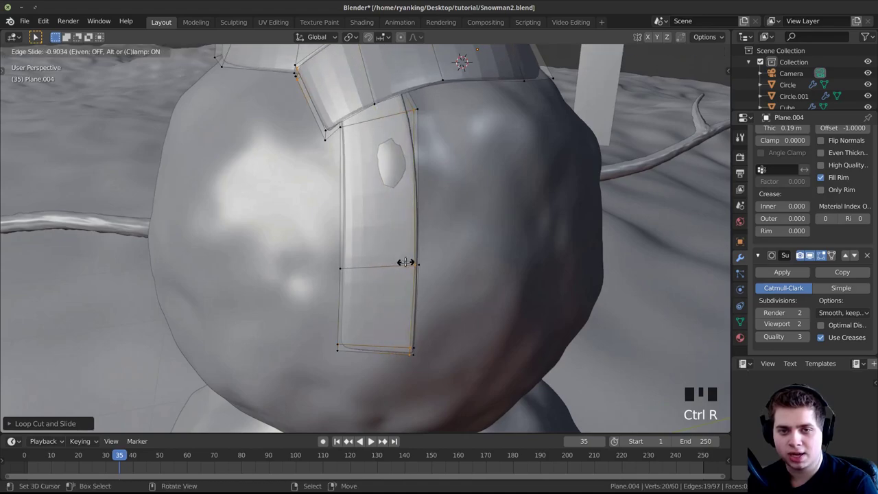
key("ctrl+r")
left_click(395, 269)
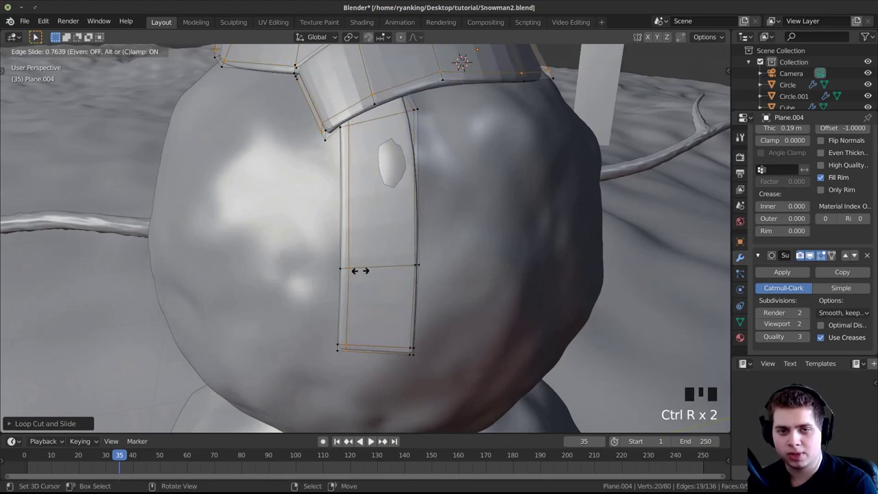
left_click(359, 271)
Step: Leave mesh editing and shade the scarf smooth
key("Tab")
left_click(153, 50)
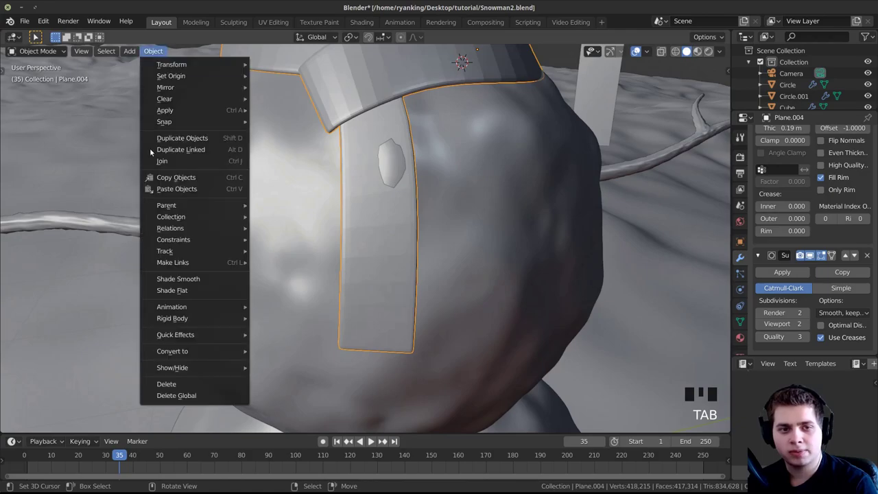
left_click(178, 278)
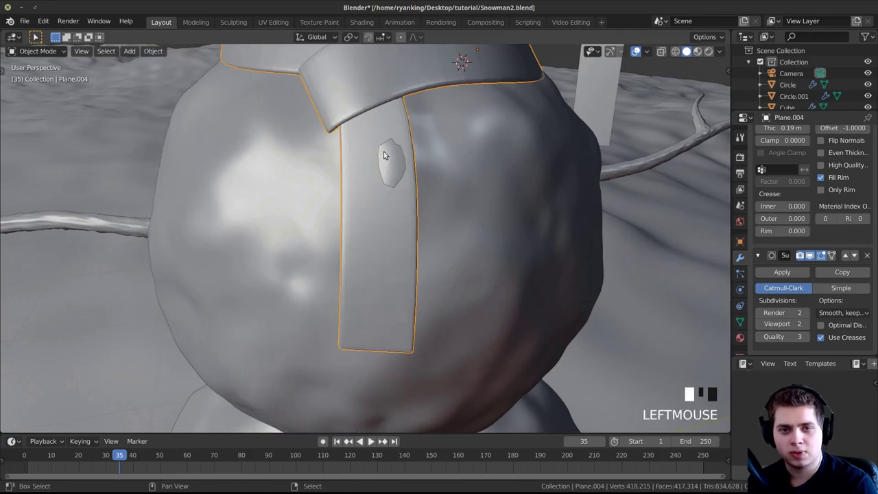
Step: Move vertices along the hanging strip's side edge so the snow body stops poking through the strip
mouse_move(187, 281)
middle_mouse_down()
mouse_move(413, 251)
mouse_move(462, 235)
mouse_move(305, 224)
mouse_move(369, 245)
middle_mouse_up()
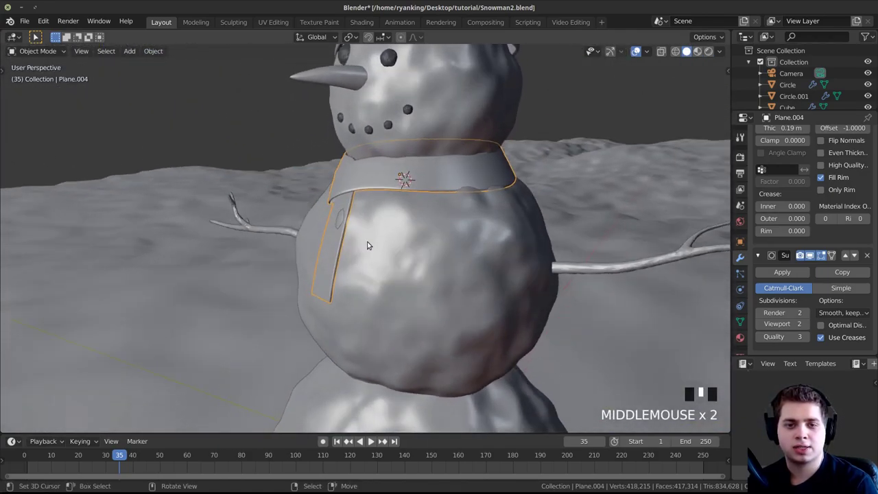
scroll(404, 208, "up", 5)
middle_click_drag(306, 183, 345, 198, "shift")
key("Tab")
key("g")
left_click(337, 198)
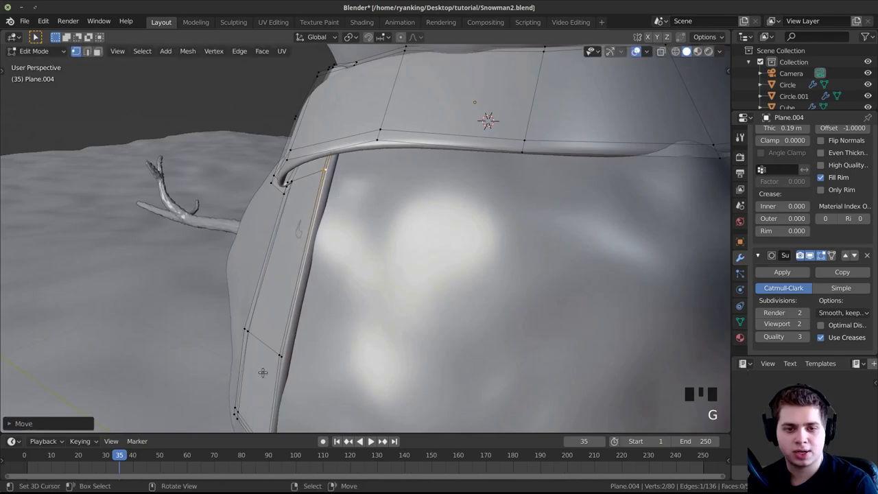
left_click(281, 358, "shift")
key("g")
left_click(285, 361)
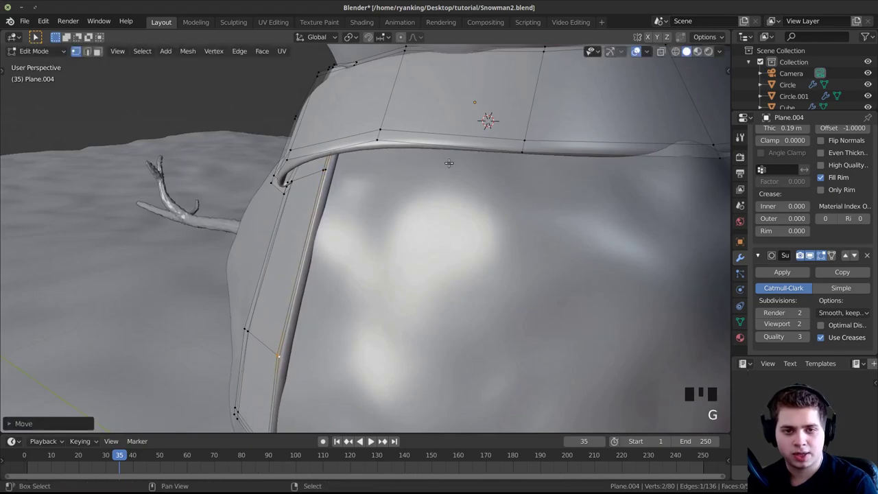
Step: Move the lower-edge vertices of the neck band at the front and side to fit the body
middle_click_drag(480, 147, 405, 183, "shift")
middle_click_drag(482, 157, 407, 192, "shift")
middle_click_drag(521, 210, 491, 220)
right_click(514, 242, "shift")
middle_click_drag(538, 250, 527, 251, "shift")
key("g")
left_click(539, 234)
right_click(679, 221, "shift")
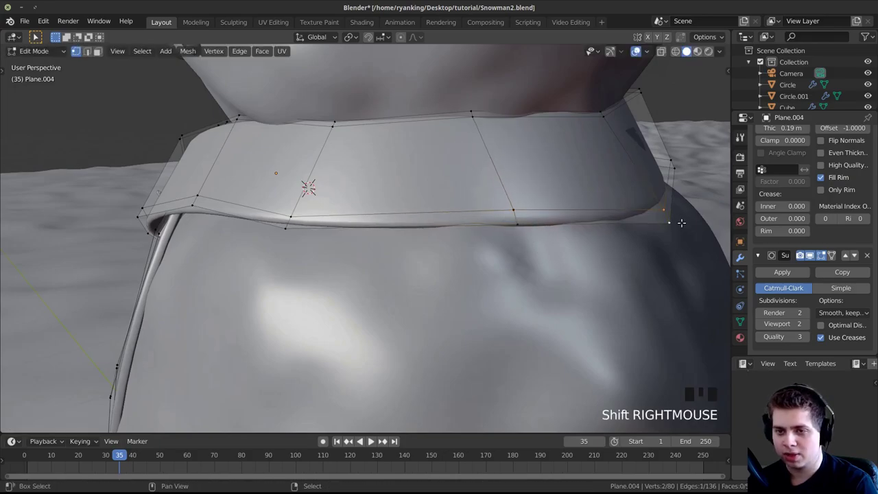
key("g")
left_click(673, 212)
Step: Move the lower-edge vertices at the back of the neck band where the body pokes through
key("Tab")
scroll(631, 224, "down", 3)
middle_click_drag(631, 224, 459, 281)
key("Tab")
right_click(462, 282)
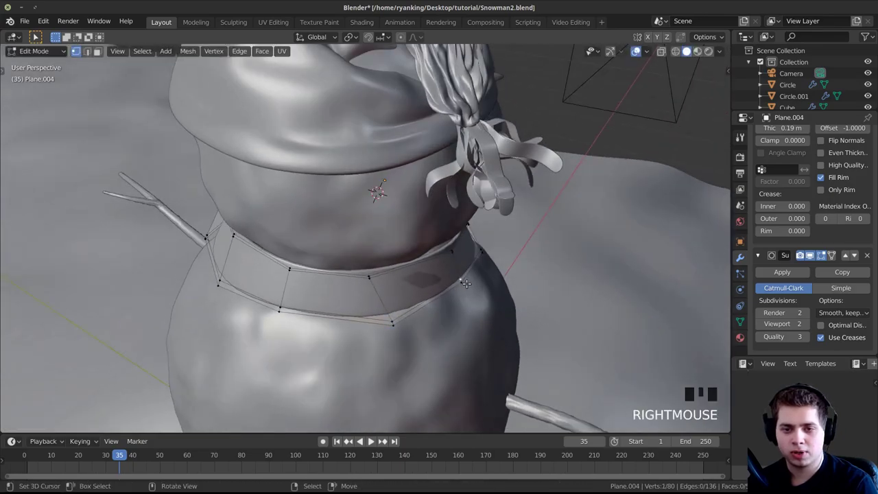
key("Tab")
key("Tab")
key("Tab")
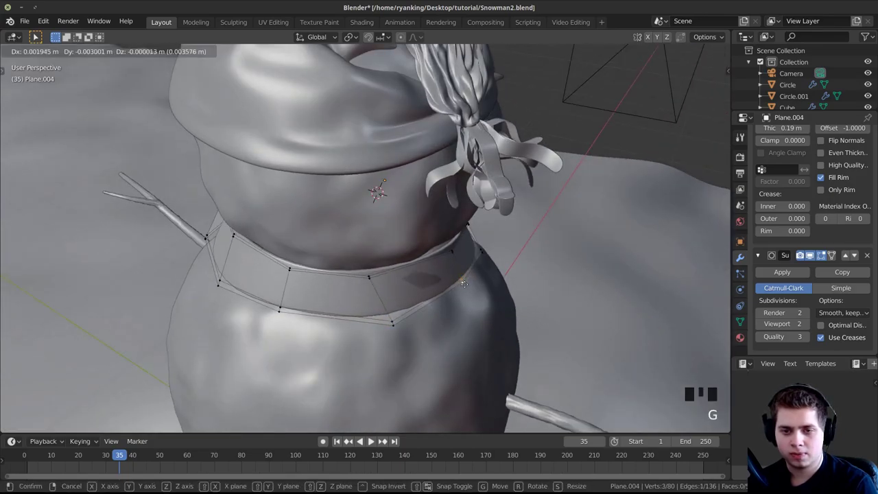
Step: Move the upper-edge vertices of the scarf's front section slightly against the head and leave mesh editing
middle_click_drag(421, 272, 308, 251)
scroll(308, 251, "up", 5)
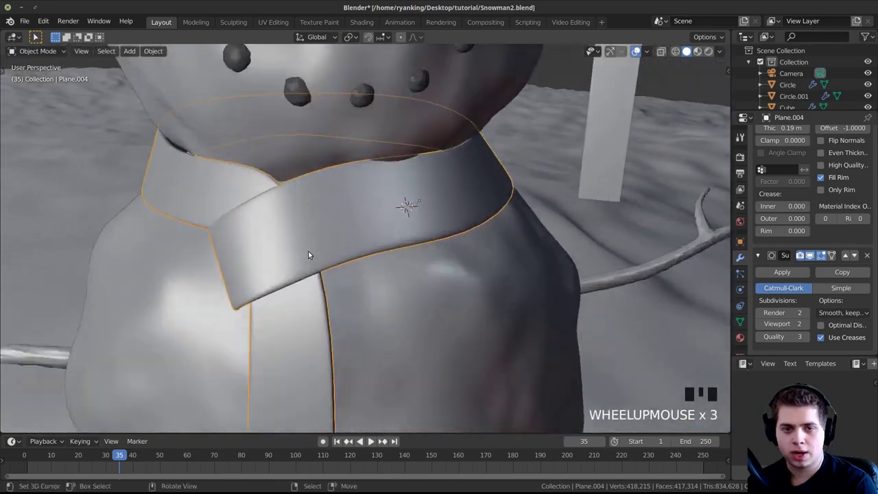
key("Tab")
right_click(347, 123)
key("g")
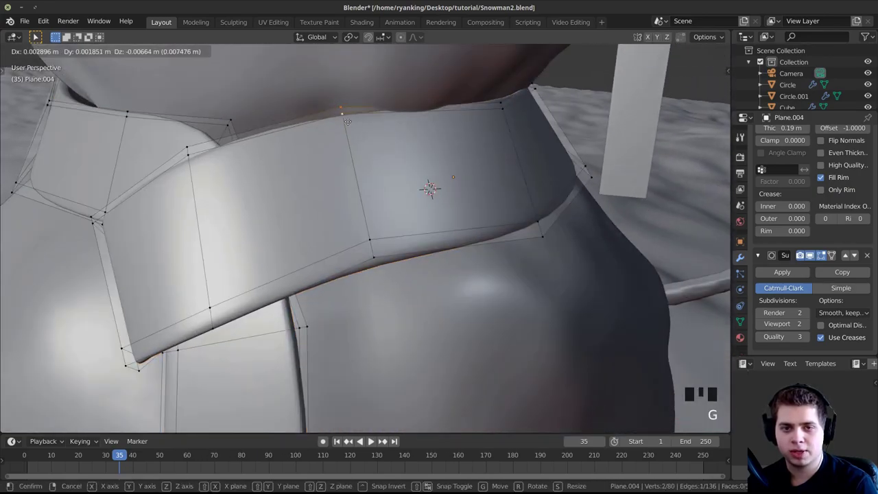
left_click(352, 131)
key("Tab")
scroll(351, 131, "down", 3)
middle_click_drag(348, 133, 337, 177)
scroll(333, 146, "down", 6)
scroll(327, 225, "up", 1)
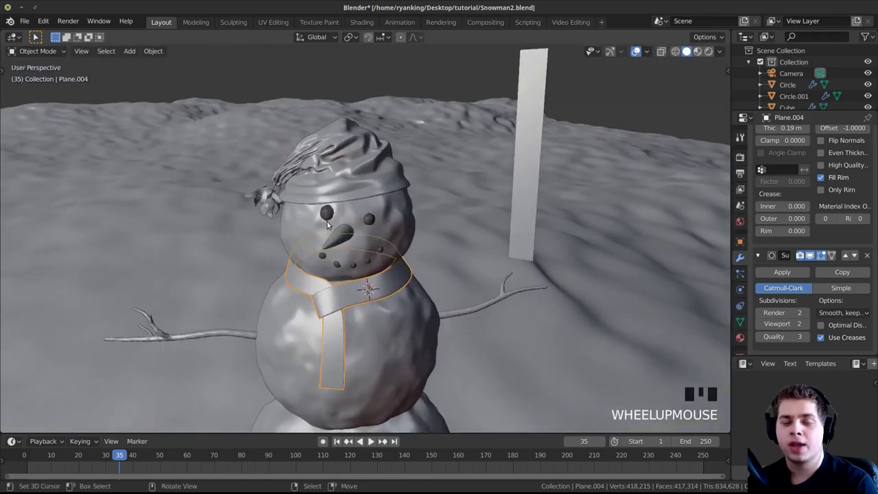
Step: Assign the existing Cloth material to the scarf
left_click(739, 338)
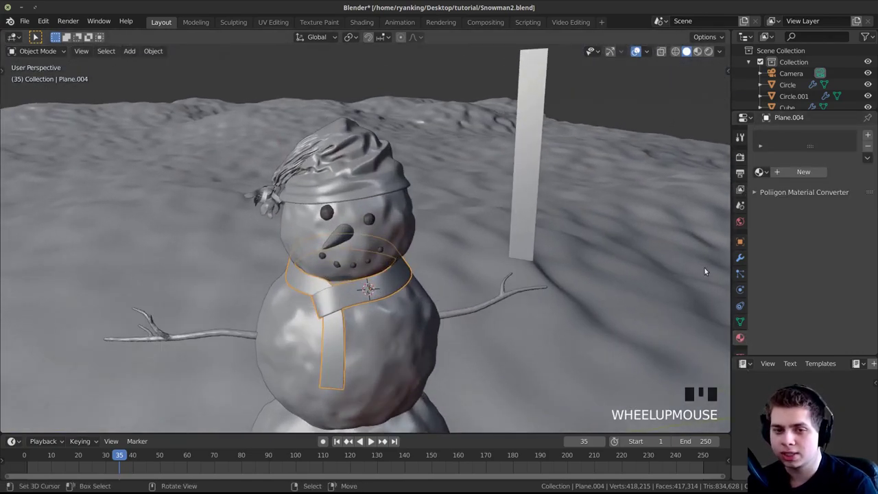
left_click(760, 173)
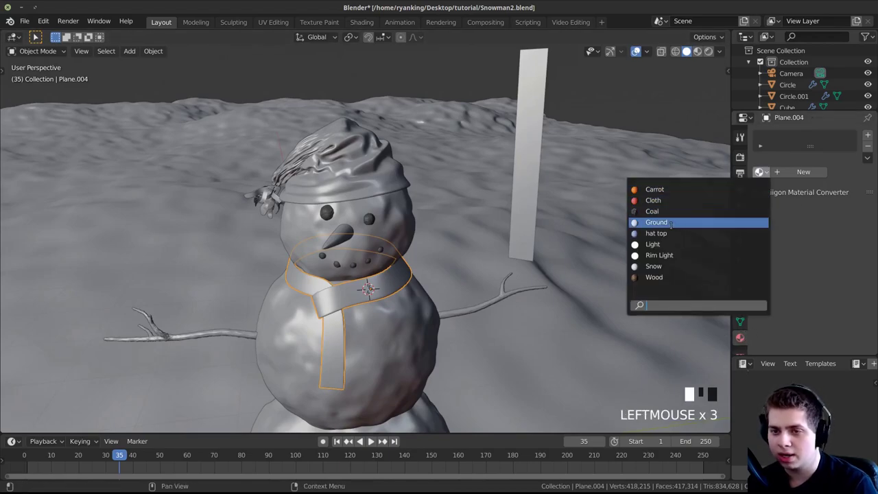
left_click(665, 200)
middle_click_drag(665, 200, 617, 192)
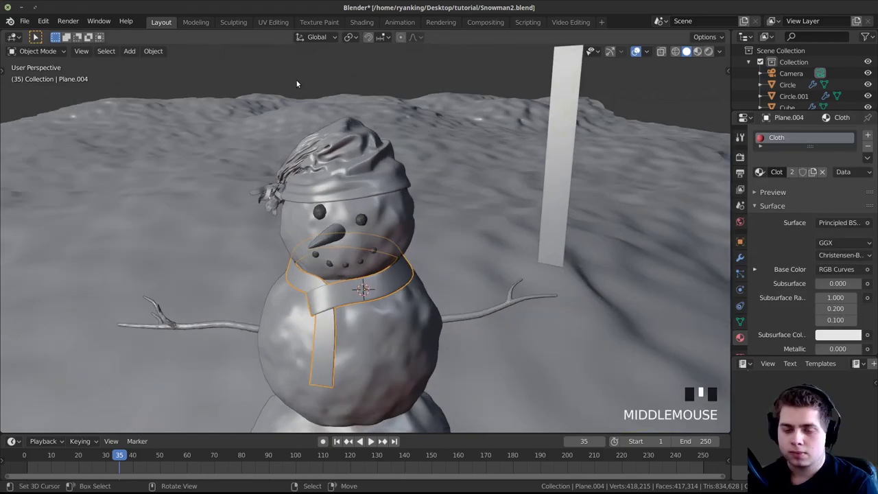
Step: Open the Shading workspace and show the snowman in Material Preview from the camera view
left_click(362, 22)
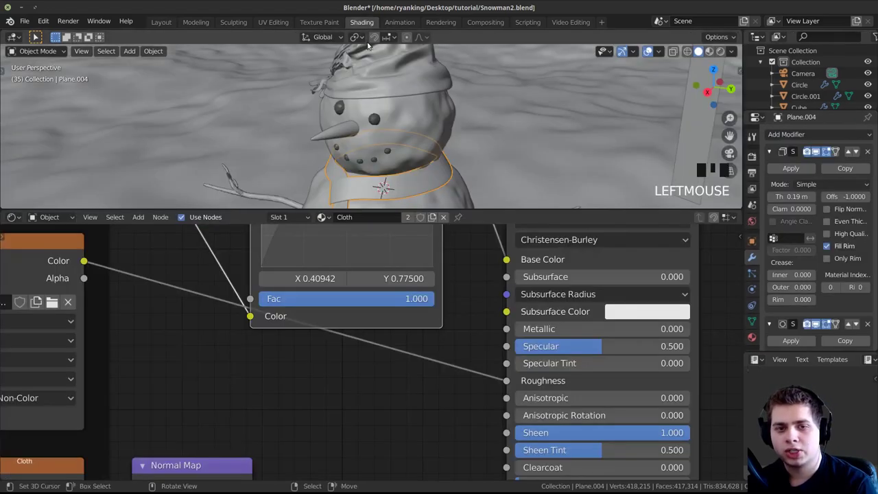
middle_click_drag(425, 165, 407, 107, "shift")
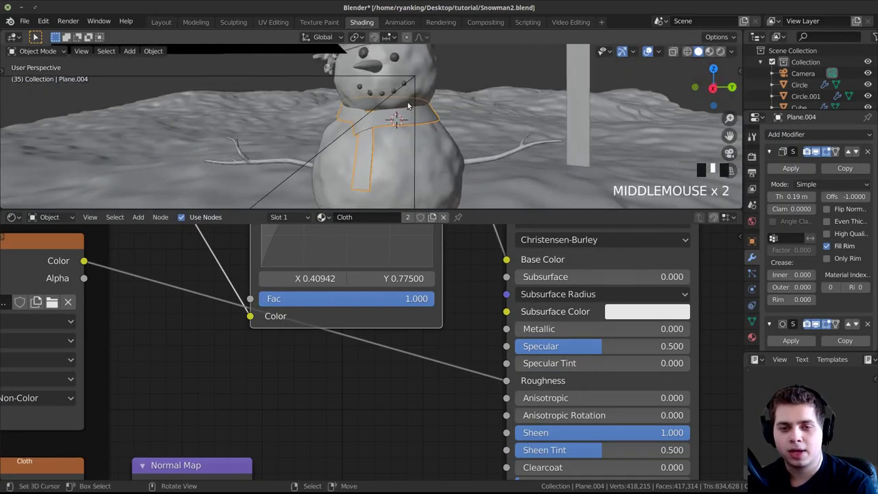
key("z")
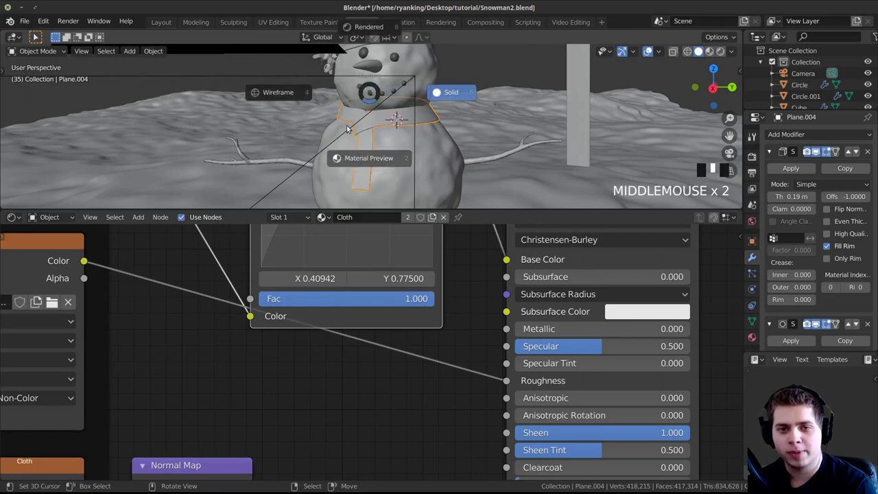
key("2")
middle_click_drag(455, 119, 402, 118)
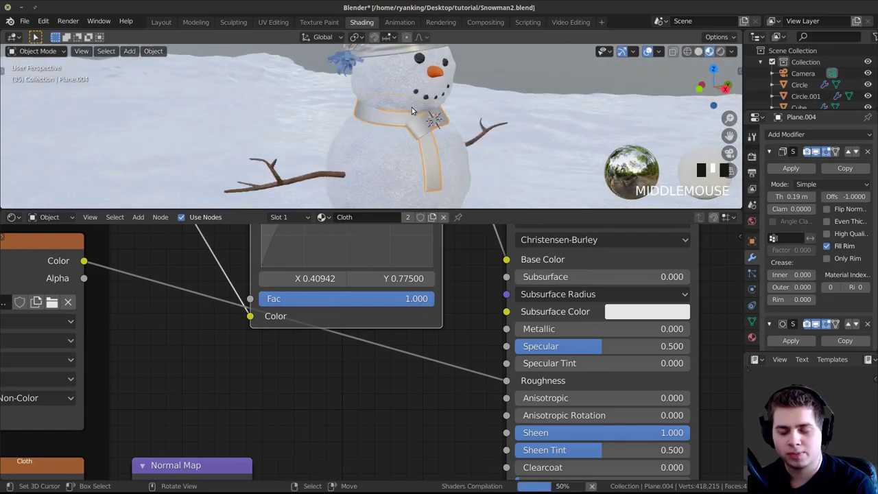
key("KP_0")
Step: Examine closely how the cloth texture lies on the front of the scarf
scroll(411, 107, "down", 2)
middle_click_drag(521, 103, 559, 68, "shift")
scroll(496, 114, "up", 6)
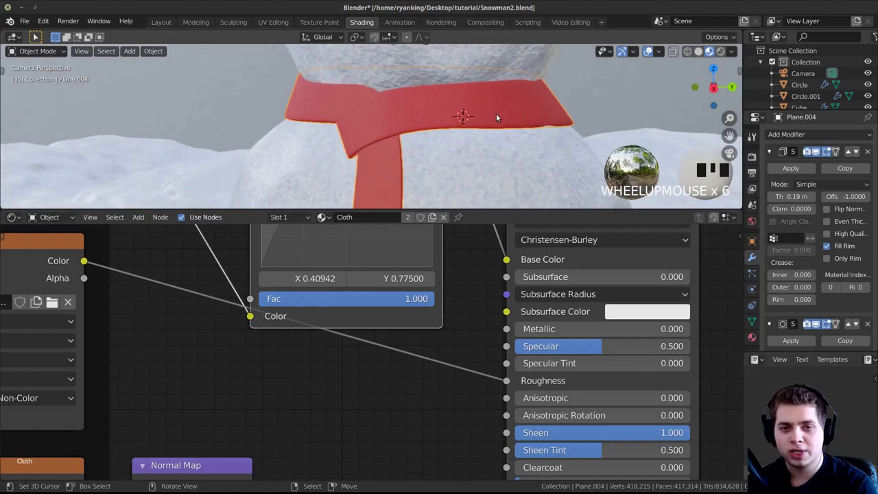
scroll(382, 118, "up", 5)
middle_click_drag(361, 98, 389, 122, "shift")
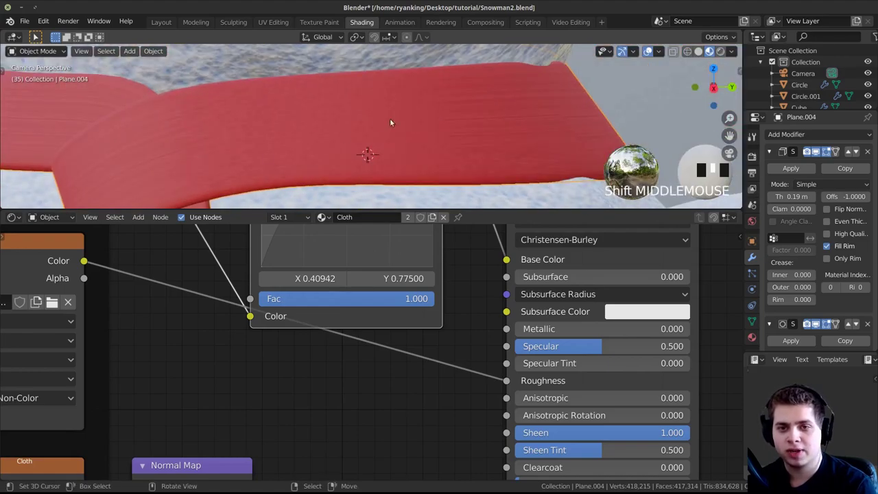
scroll(446, 128, "up", 2)
middle_click_drag(446, 129, 476, 92, "shift")
scroll(457, 97, "down", 3)
Step: Select the scarf's entire mesh and unwrap it so the cloth texture maps onto it
key("Tab")
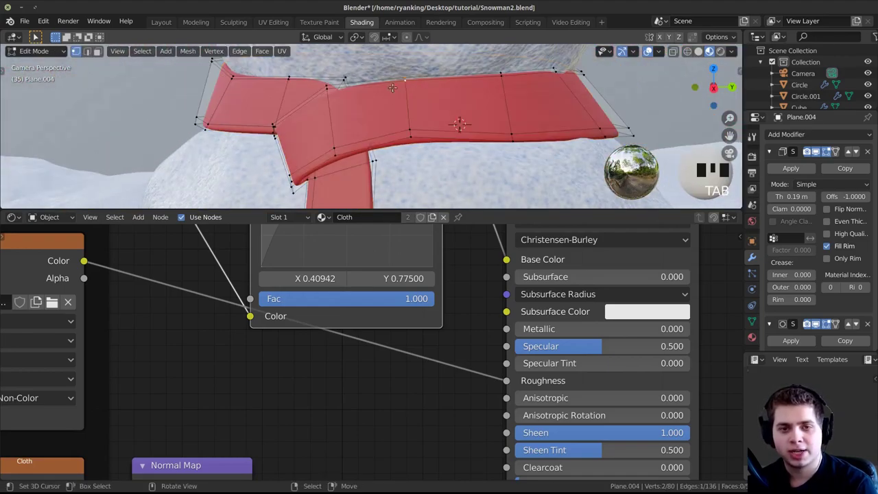
key("a")
key("a")
key("a")
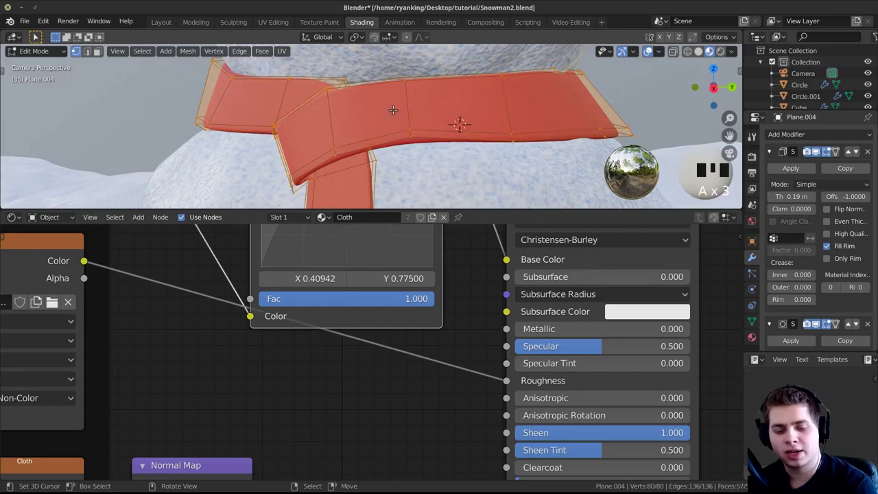
key("u")
left_click(393, 110)
scroll(393, 110, "up", 2)
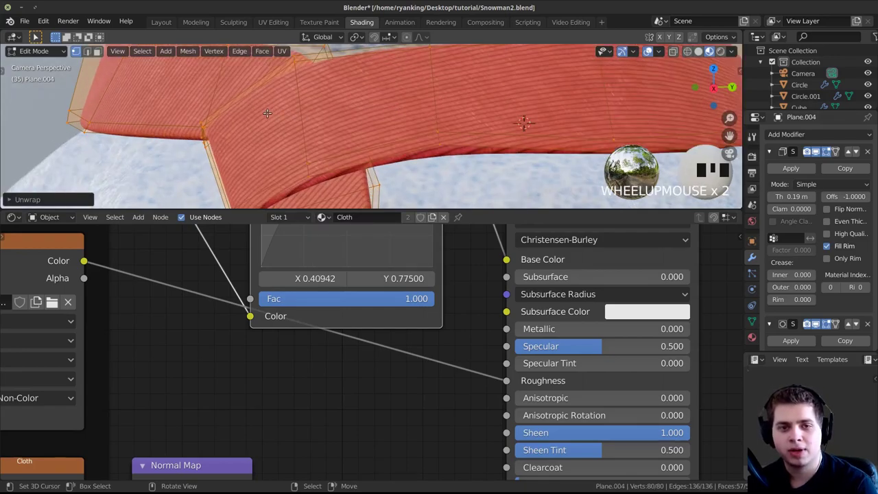
Step: Make a separate copy of the scarf's Cloth material and rename it Scarf
key("Tab")
middle_click_drag(376, 97, 372, 148, "shift")
scroll(372, 148, "down", 8)
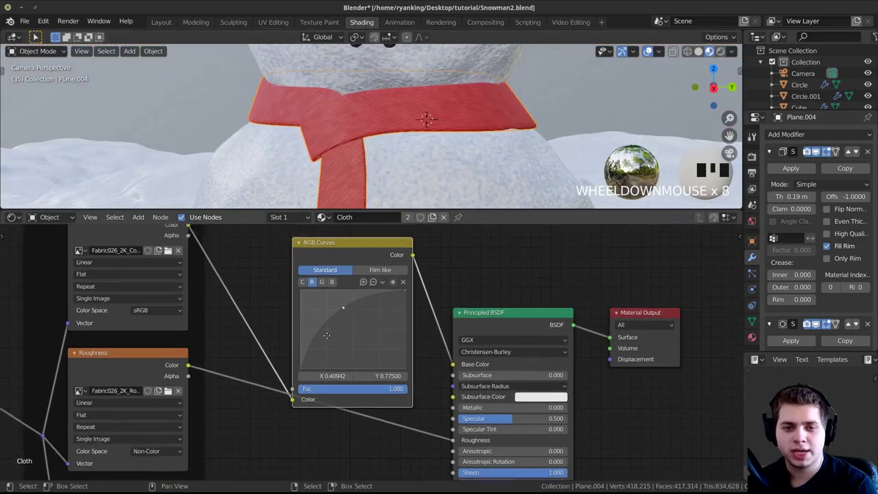
middle_click_drag(327, 335, 327, 399)
left_click(431, 218)
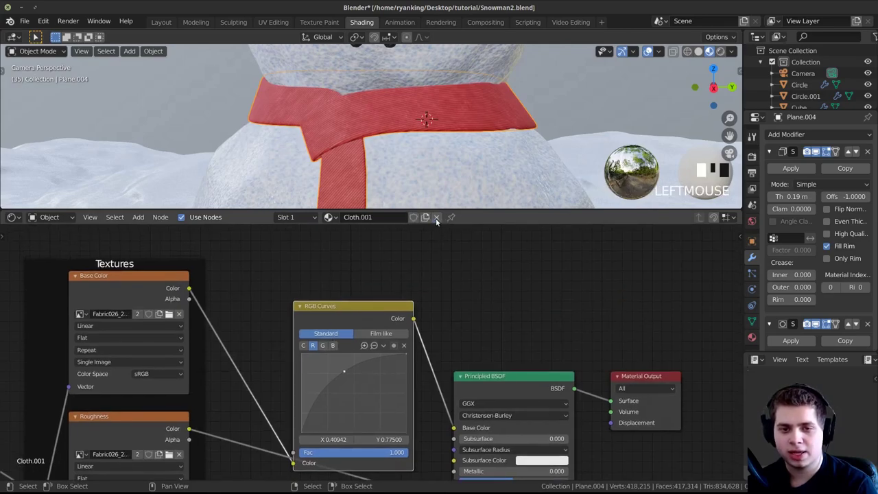
left_click(377, 219)
type("Scar")
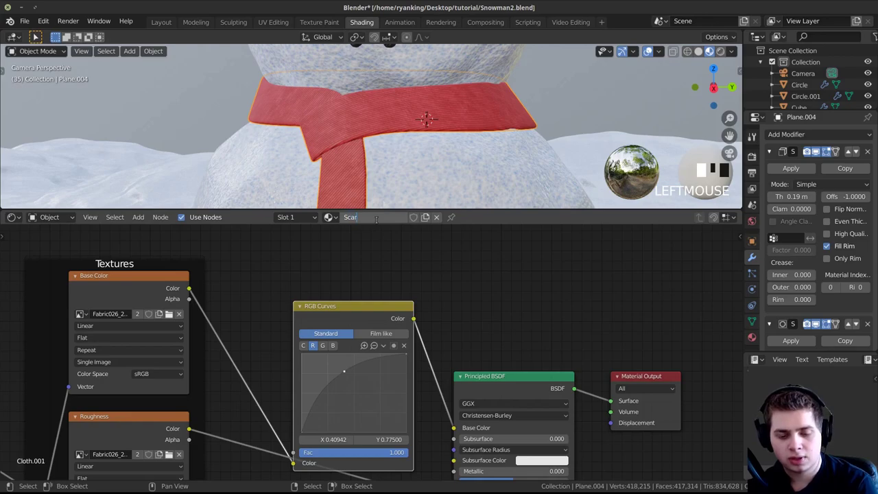
type("f")
key("Return")
Step: Set the X, Y and Z scale of the Scarf material's texture mapping to 7.840
middle_click_drag(186, 334, 540, 271)
scroll(540, 270, "down", 2)
middle_click_drag(351, 337, 482, 251)
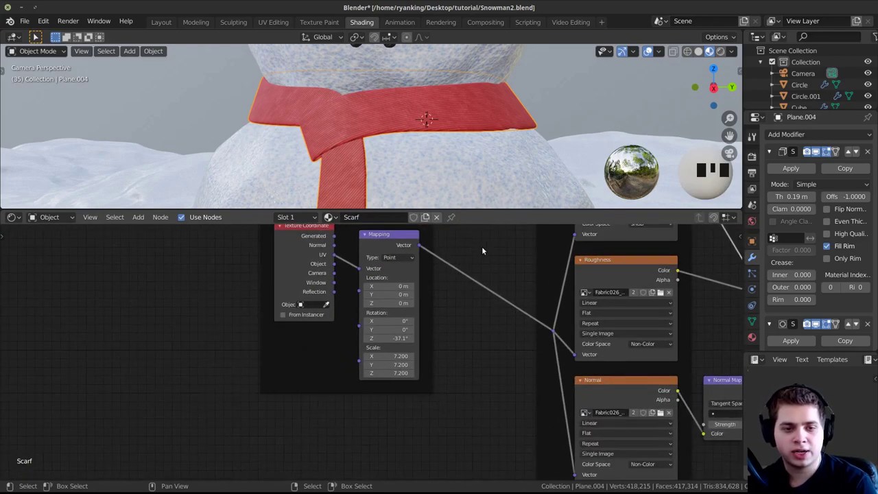
scroll(394, 360, "up", 4)
left_click_drag(404, 363, 439, 363)
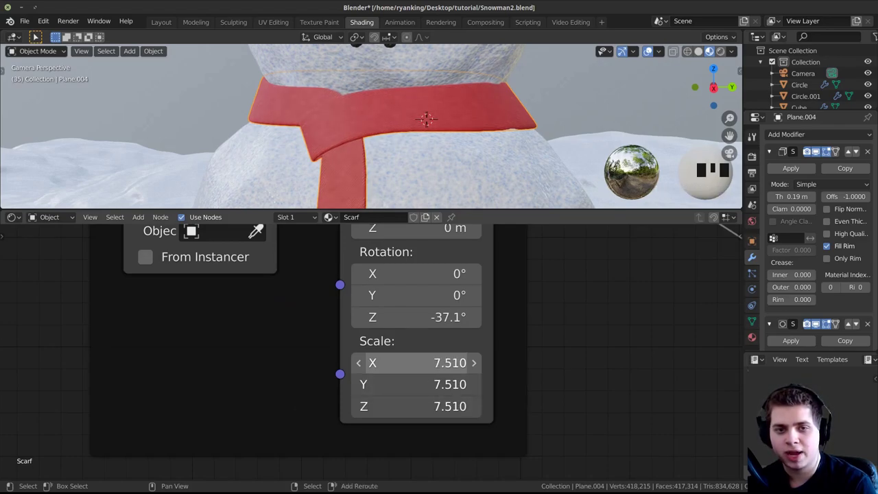
left_click_drag(405, 362, 412, 363)
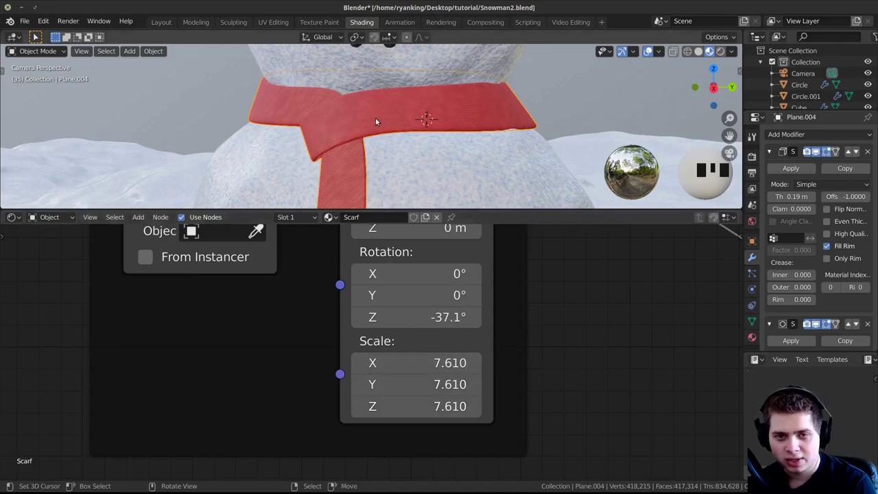
scroll(375, 118, "up", 6)
scroll(382, 179, "down", 2)
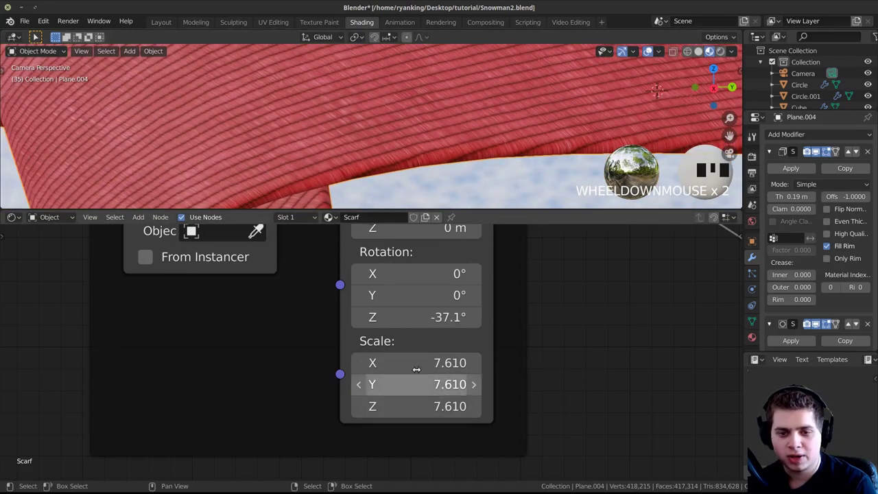
mouse_move(411, 362)
left_mouse_down()
mouse_move(436, 362)
mouse_move(427, 363)
left_mouse_up()
scroll(412, 137, "down", 2)
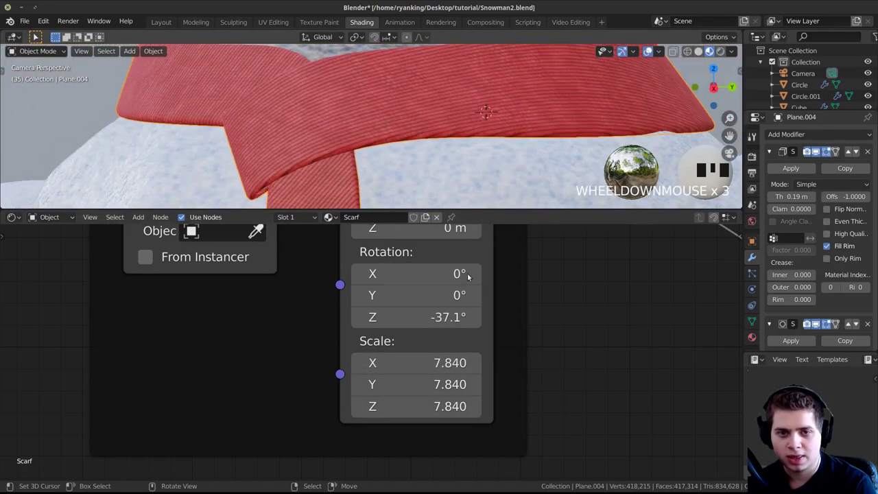
scroll(383, 383, "down", 2)
left_click_drag(389, 319, 418, 320)
right_click(389, 320)
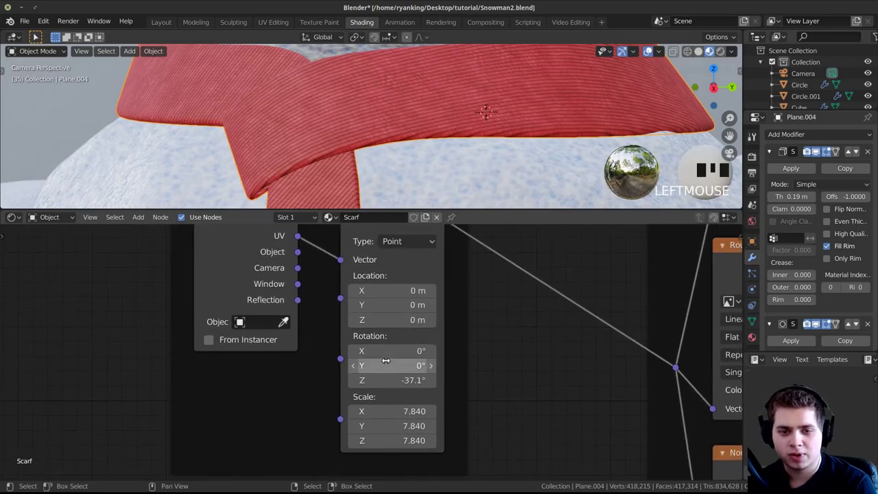
left_click_drag(387, 366, 408, 380)
right_click(391, 367)
Step: Save the file and return to the Layout workspace
scroll(376, 164, "down", 5)
key("ctrl+s")
middle_click_drag(393, 177, 389, 124, "shift")
scroll(389, 126, "down", 2)
scroll(443, 143, "down", 3)
key("ctrl+s")
key("z")
left_click(161, 22)
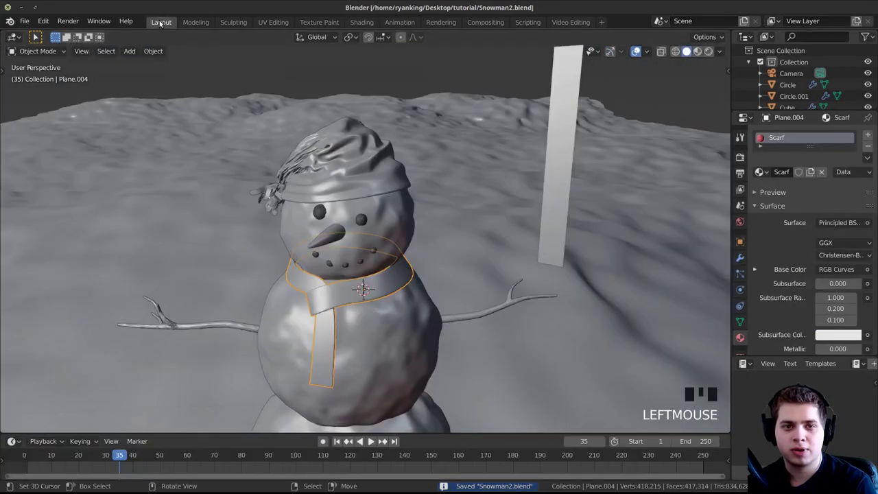
Step: Preview the whole snowman through the camera in Rendered view and save the file
scroll(418, 349, "down", 1)
key("KP_0")
middle_click_drag(412, 300, 375, 240, "shift")
key("z")
left_click(432, 212)
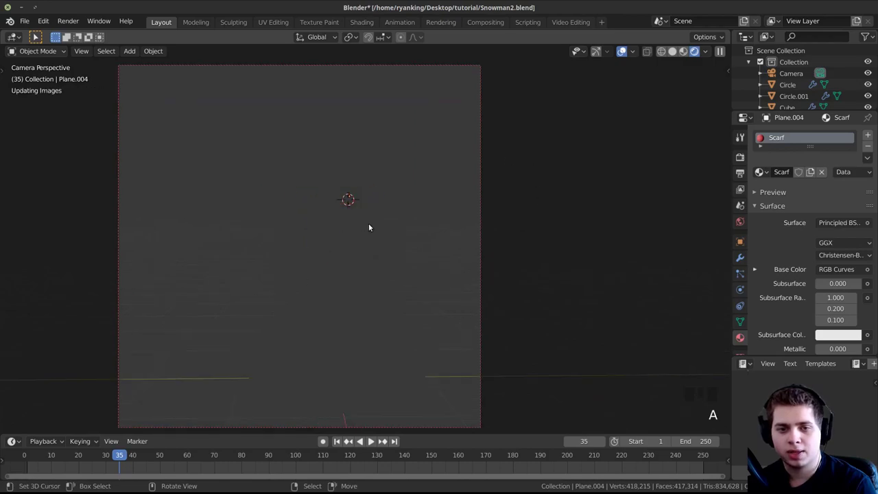
key("ctrl+s")
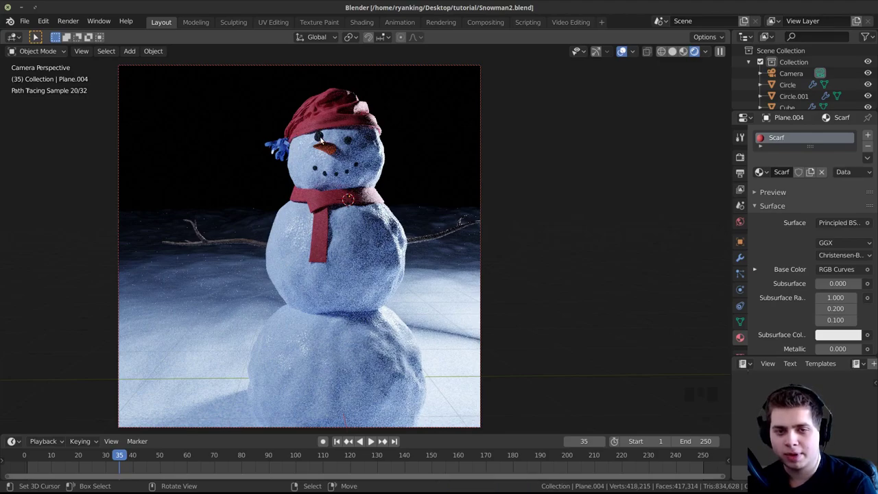
Step: In Solid view, nudge and slightly resize the coal eye above the tip of the carrot nose, and save the file
key("z")
left_click(414, 145)
middle_click_drag(432, 191, 460, 243, "shift")
scroll(363, 163, "up", 3)
middle_click_drag(394, 224, 410, 255, "shift")
scroll(351, 199, "up", 4)
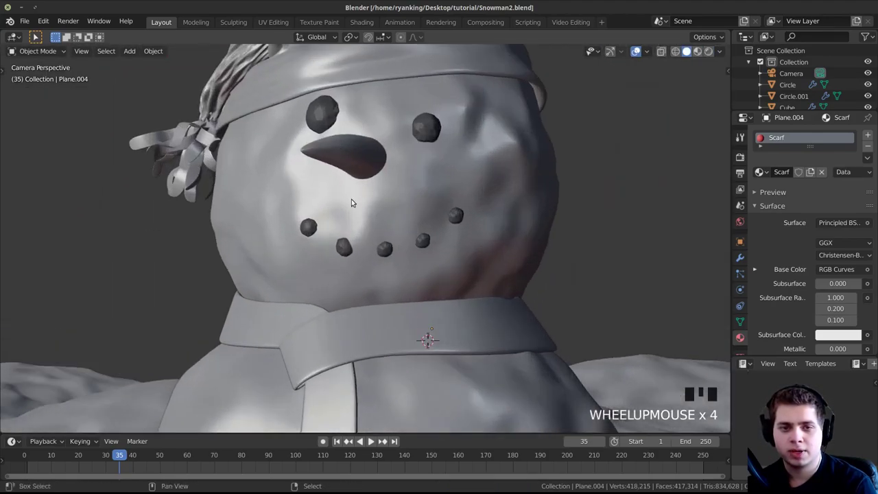
middle_click_drag(351, 199, 358, 194, "shift")
right_click(343, 189)
key("g")
left_click(343, 189)
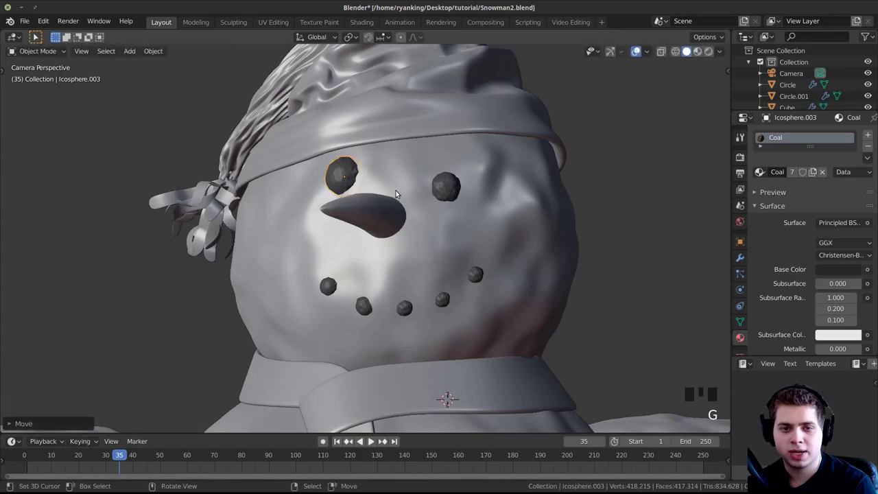
key("s")
left_click(375, 186)
scroll(414, 245, "down", 3)
key("ctrl+s")
Step: Check the adjusted eye in a rendered camera view of the snowman and save again
key("z")
left_click(390, 238)
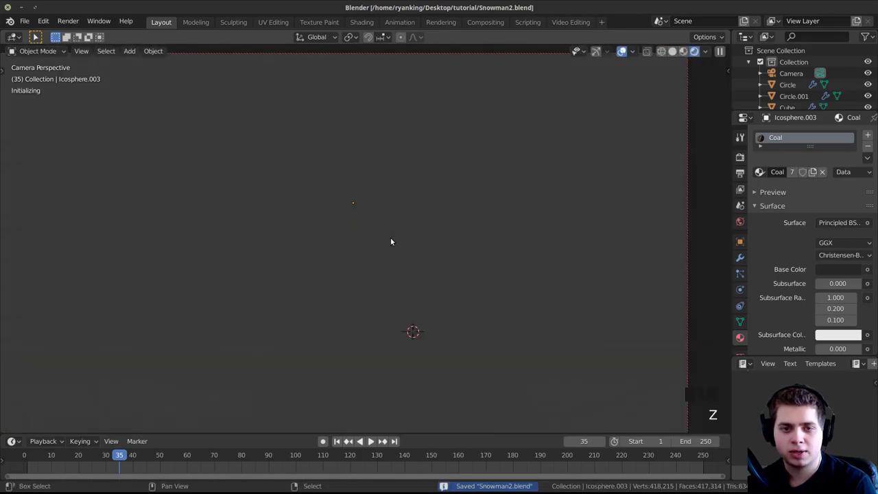
scroll(439, 275, "down", 3)
middle_click_drag(441, 283, 442, 236, "shift")
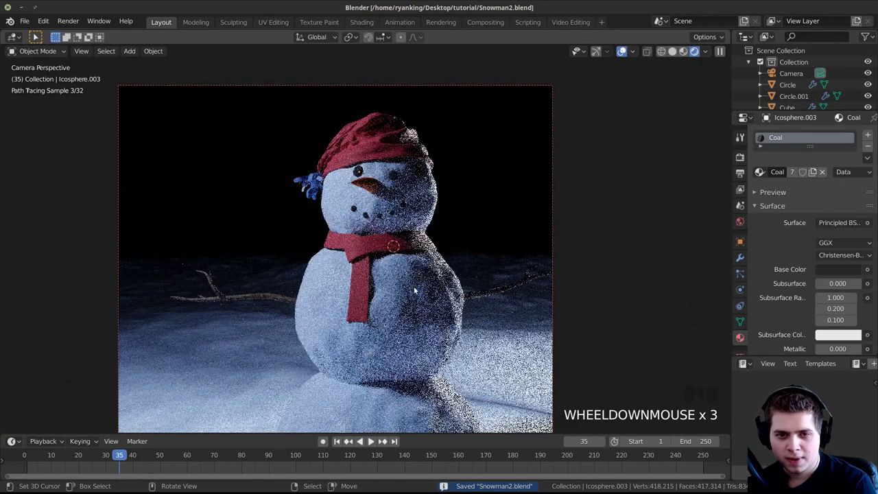
middle_click_drag(375, 260, 405, 262, "shift")
key("ctrl+s")
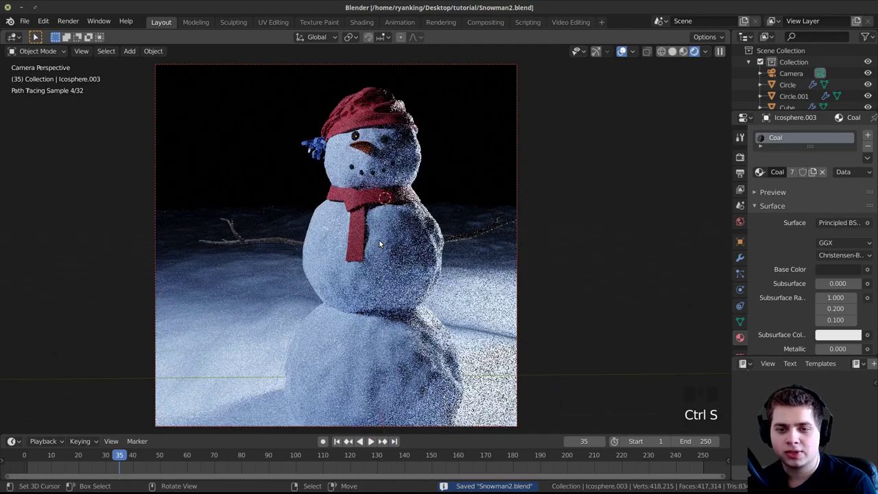
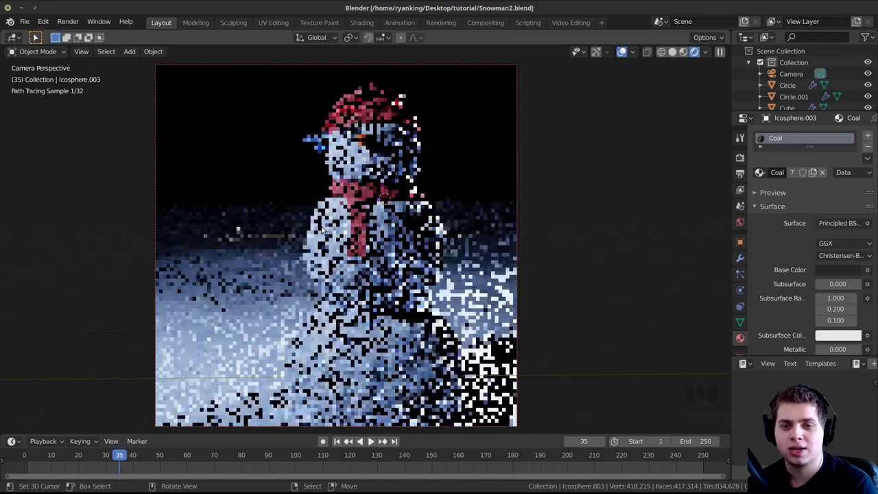
Step: Return to Solid view and add an ico sphere with 1 subdivision
key("z")
left_click(441, 227)
mouse_move(440, 227)
middle_mouse_down()
mouse_move(442, 266)
mouse_move(484, 185)
mouse_move(457, 171)
middle_mouse_up()
key("shift+a")
mouse_move(459, 177)
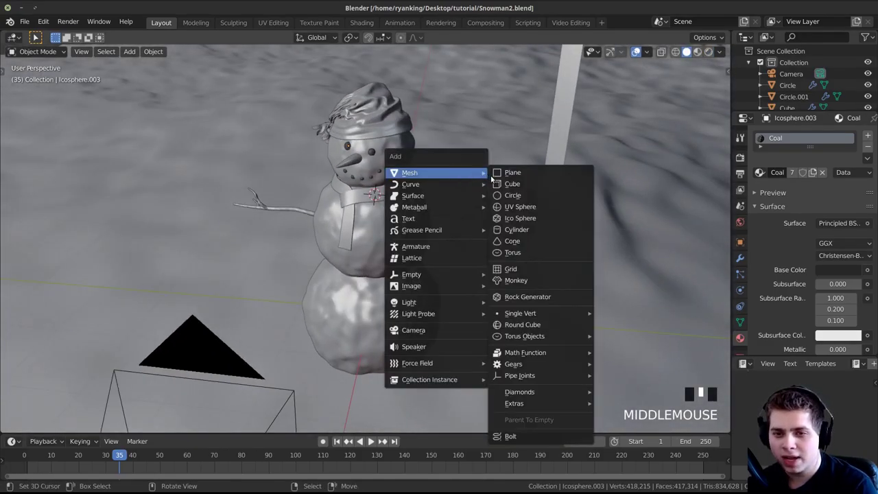
left_click(516, 218)
left_click(31, 428)
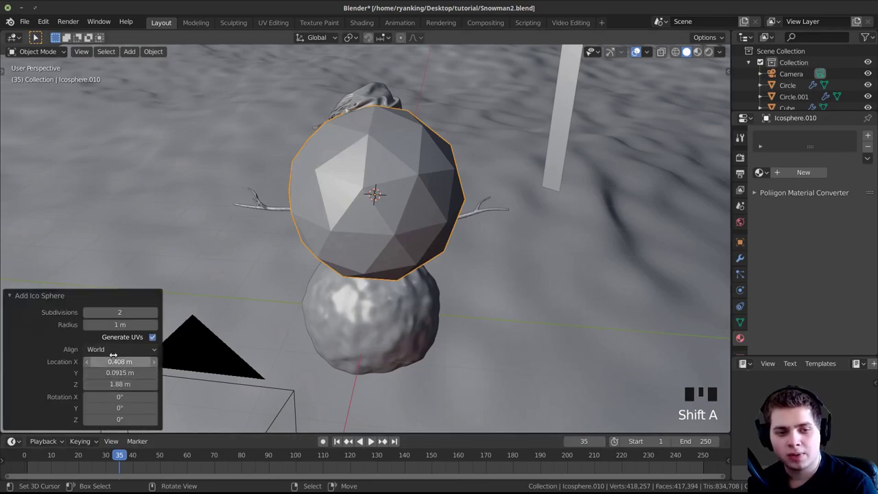
left_click(87, 312)
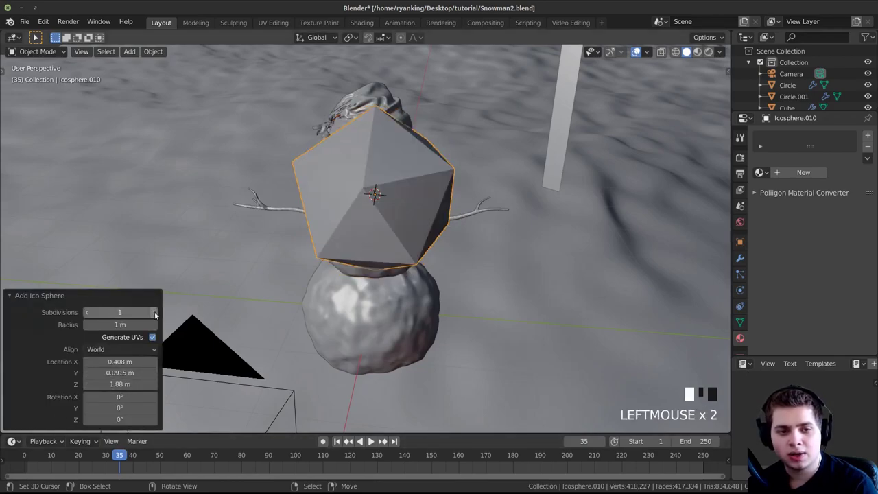
left_click(59, 299)
Step: Shade the ico sphere smooth and give it a level 1 Subdivision Surface modifier
middle_click_drag(347, 263, 444, 257)
scroll(294, 78, "up", 2)
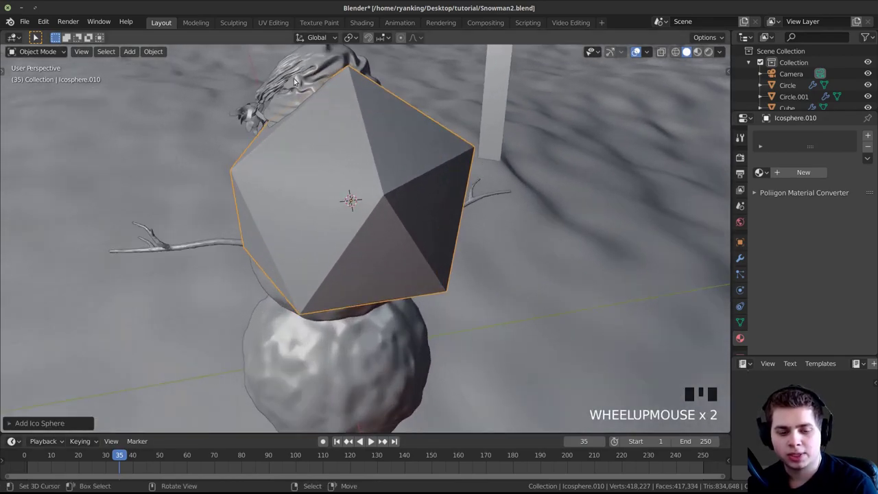
left_click(163, 54)
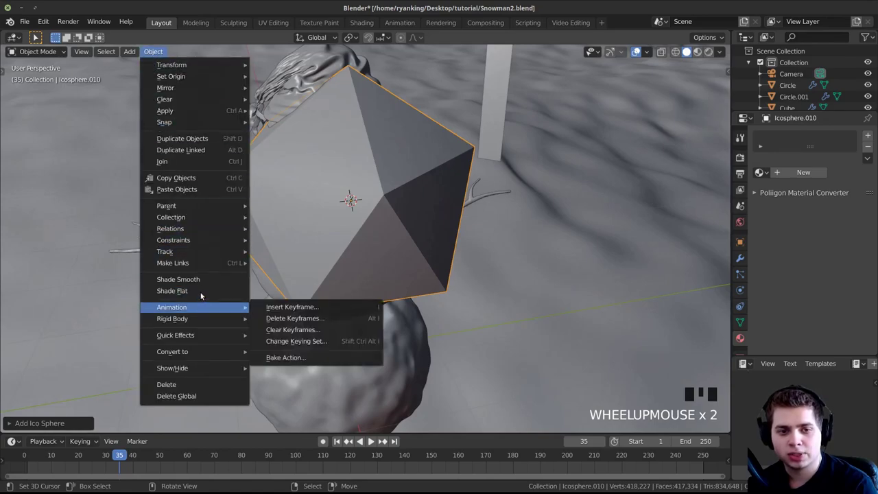
left_click(218, 277)
middle_click_drag(217, 279, 312, 161)
middle_click_drag(361, 144, 380, 172)
key("ctrl+1")
key("ctrl+q")
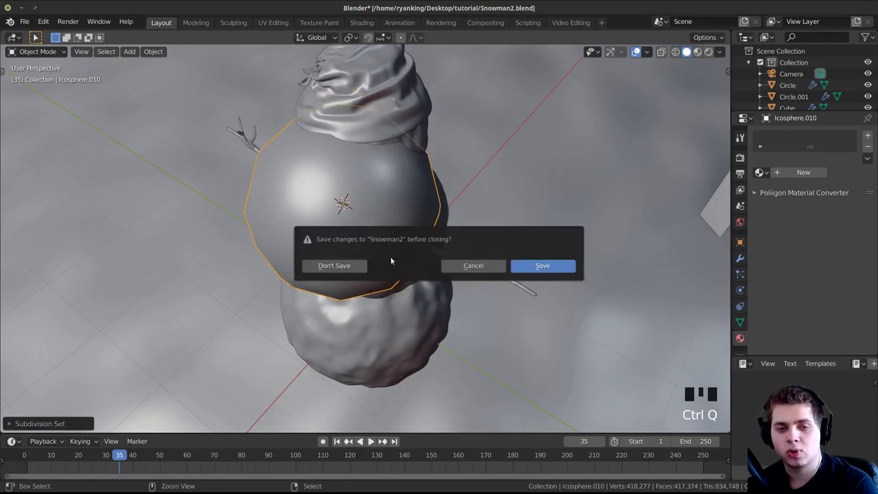
Step: Move the ico sphere away from the snowman to a spot beyond the edge of the snowy ground
middle_click_drag(472, 188, 412, 197)
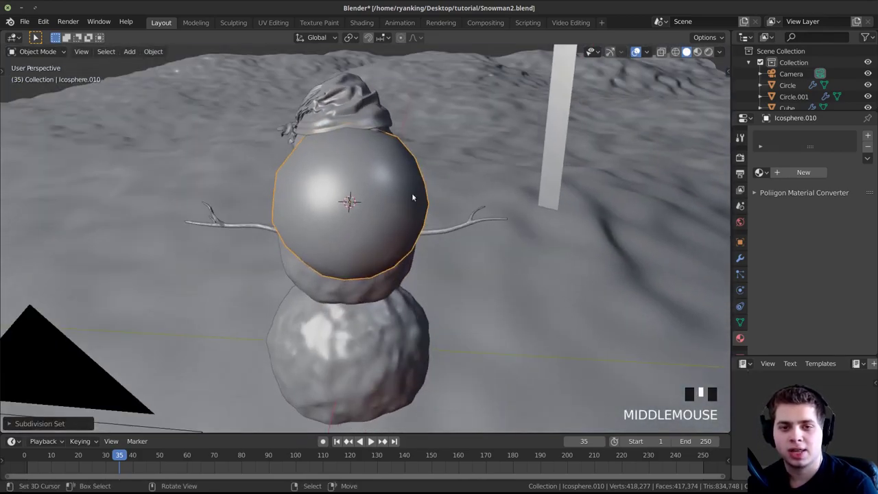
scroll(503, 217, "down", 5)
middle_click_drag(459, 290, 329, 245, "shift")
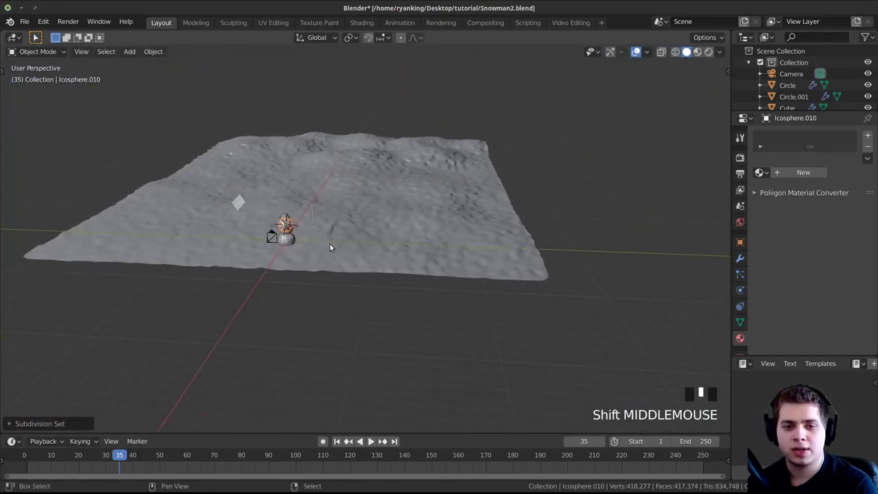
key("g")
left_click(621, 246)
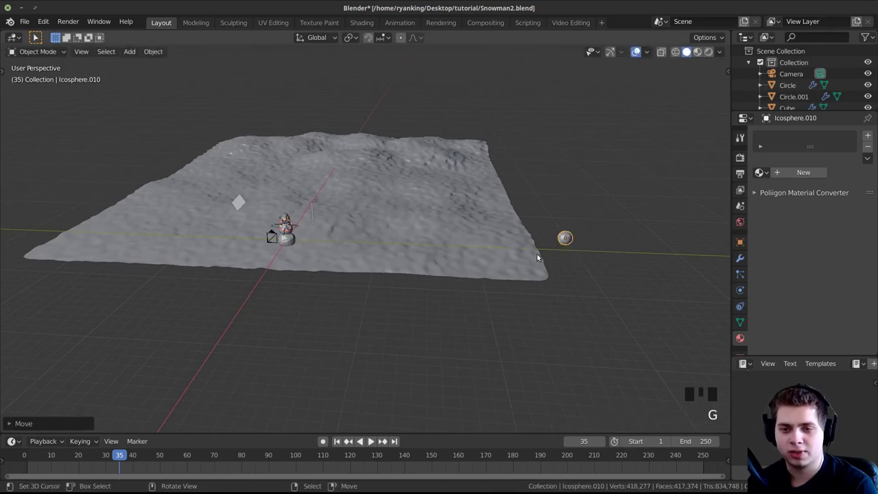
Step: Rename the ico sphere as Snowflake
middle_click_drag(539, 257, 562, 271)
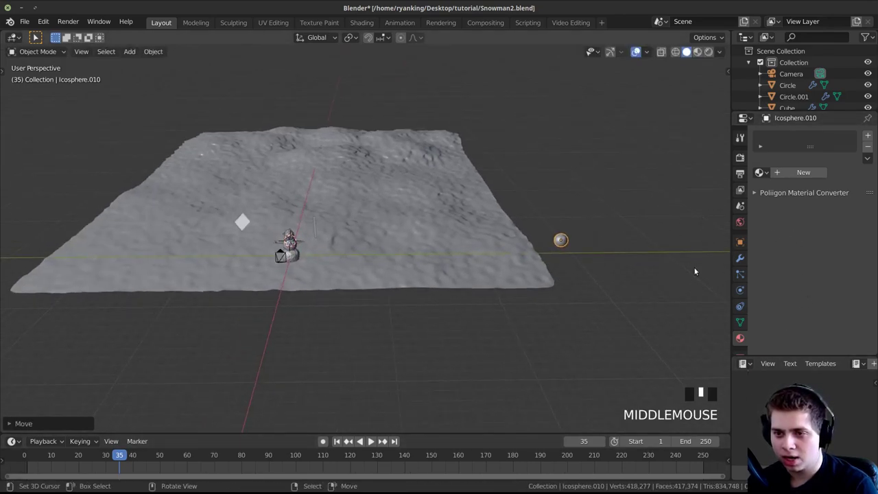
left_click(740, 243)
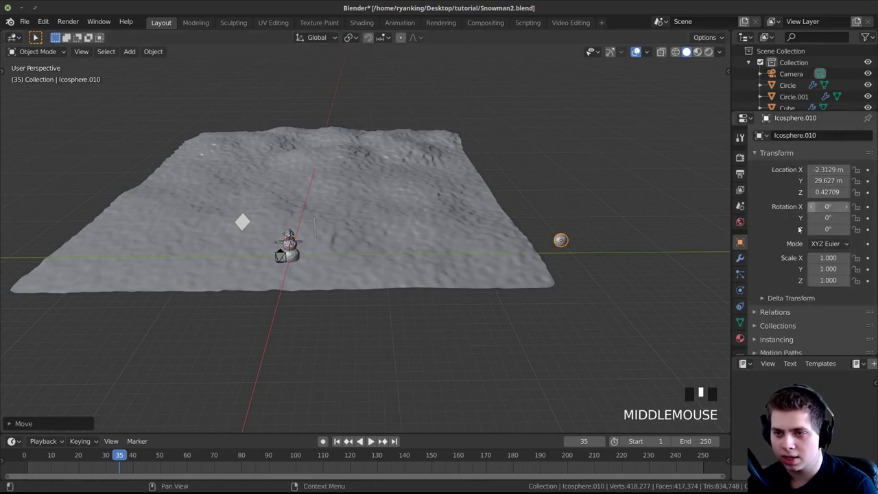
left_click(799, 138)
type("Snow")
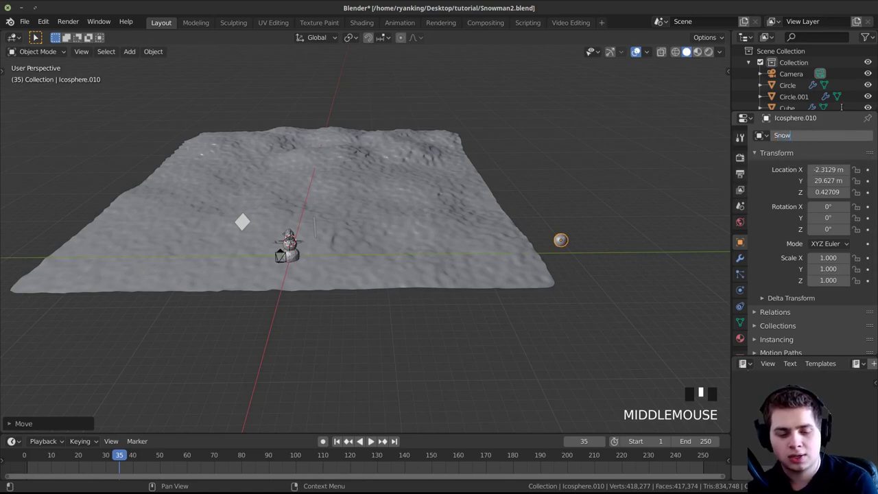
type("flake")
key("Return")
Step: Add a plane and raise it straight up above the snowman to a height of about 15.9 m
middle_click_drag(390, 241, 395, 160, "shift")
key("shift+a")
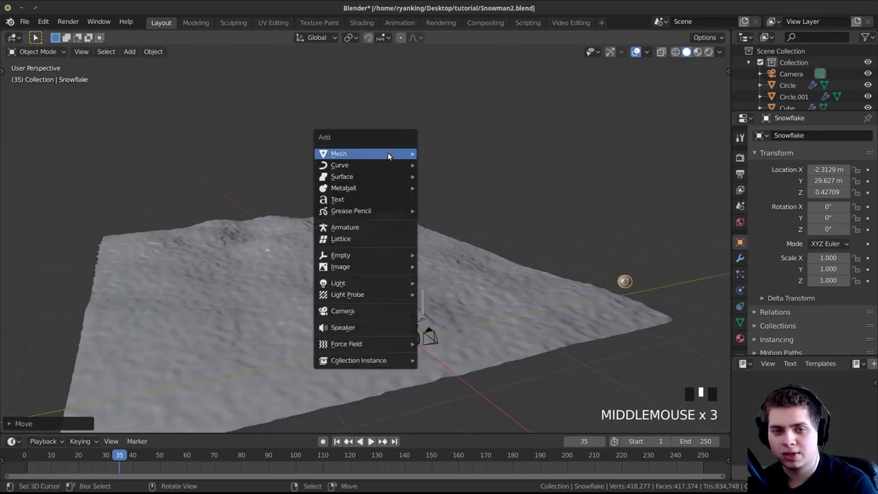
mouse_move(388, 150)
left_click(445, 152)
middle_click_drag(459, 157, 537, 319)
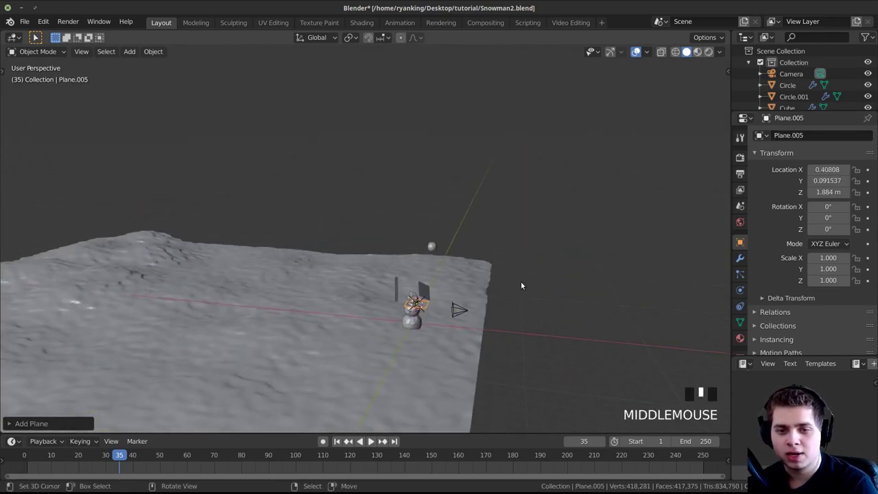
key("g")
key("z")
left_click(513, 156)
Step: Scale the raised plane up to about 7.35, stretch it along X, and enlarge it further
key("s")
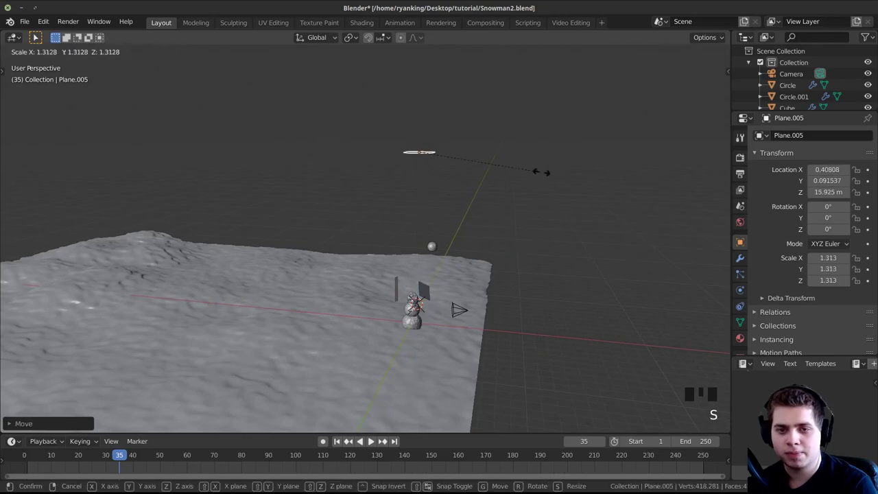
left_click(413, 183)
middle_click_drag(412, 182, 497, 174)
key("s")
key("x")
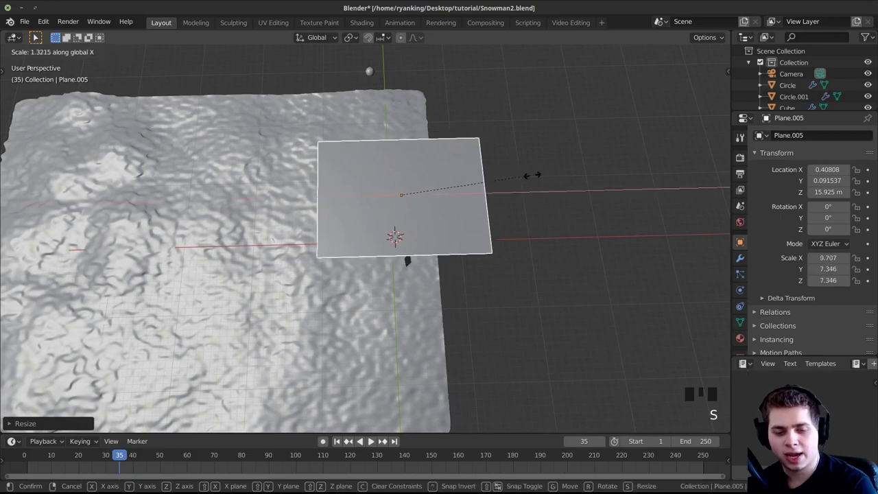
left_click(675, 184)
key("s")
left_click(618, 238)
Step: Move the plane along X to about -24.4 m over the ground and enlarge it to a scale of about 39 by 13.3
middle_click_drag(565, 181, 674, 183, "shift")
key("g")
key("x")
left_click(446, 163)
key("s")
left_click(639, 169)
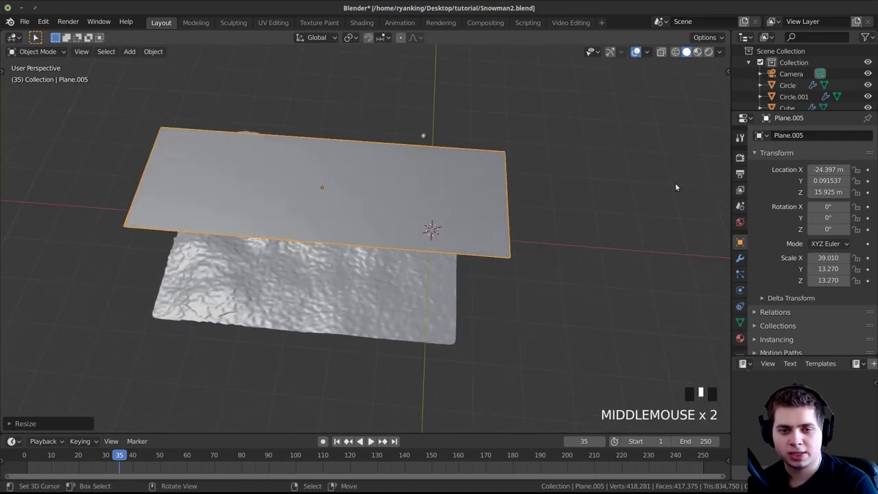
Step: Shrink the overhead plane along X, enlarge it overall to a scale of about 33.8 by 15, and check it through the camera
scroll(678, 181, "up", 2)
key("s")
key("x")
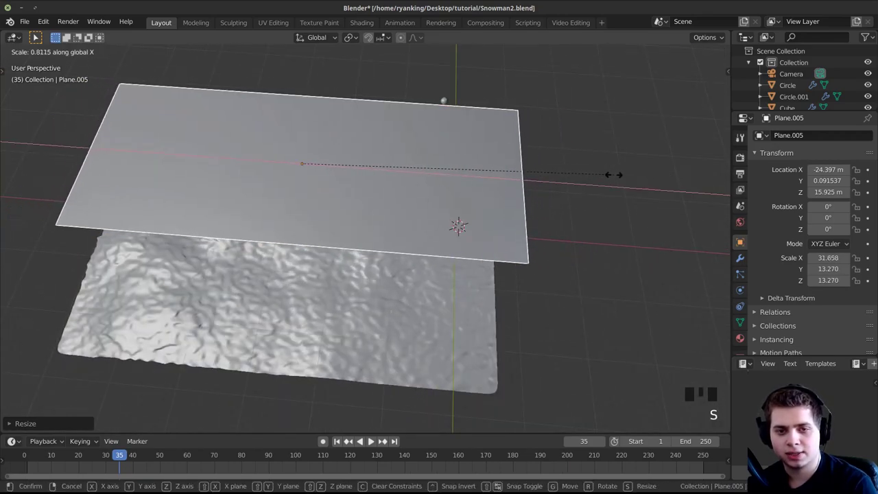
left_click(593, 190)
key("s")
left_click(563, 247)
middle_click_drag(564, 247, 407, 280)
key("KP_0")
middle_click_drag(695, 210, 752, 180, "shift")
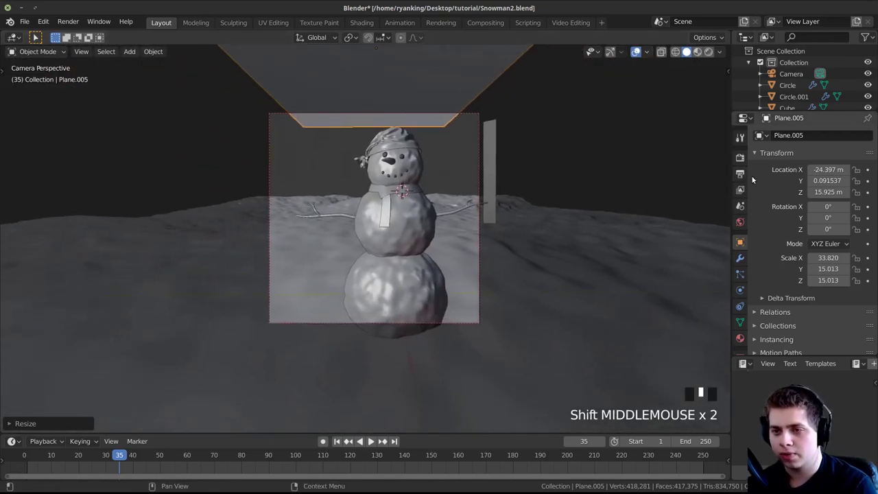
Step: Add a particle system to the overhead plane and set its emission number to 10000
scroll(739, 277, "down", 1)
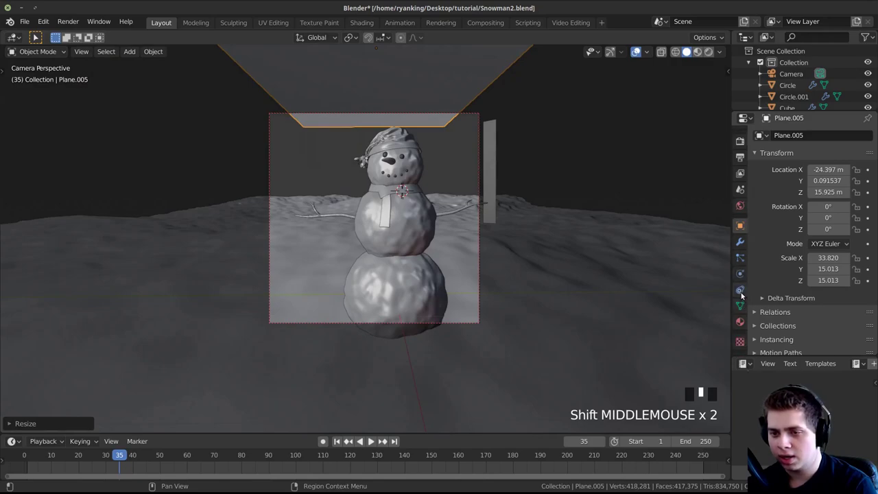
left_click(739, 257)
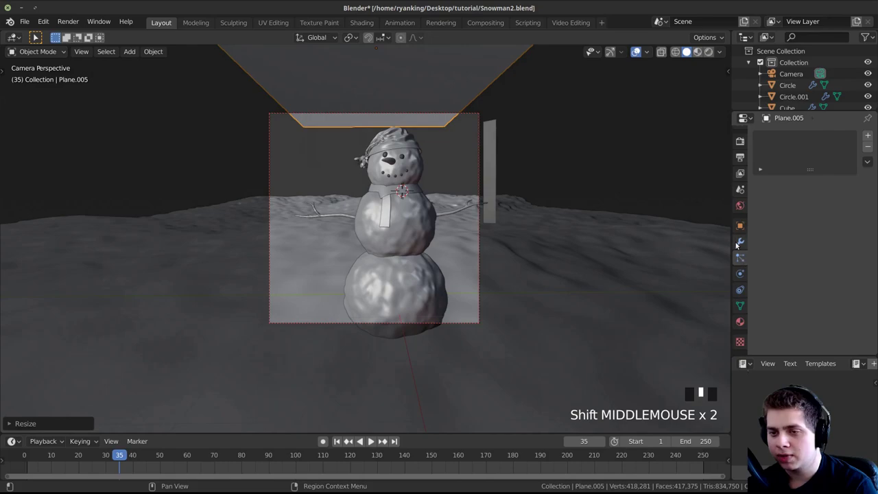
left_click(867, 136)
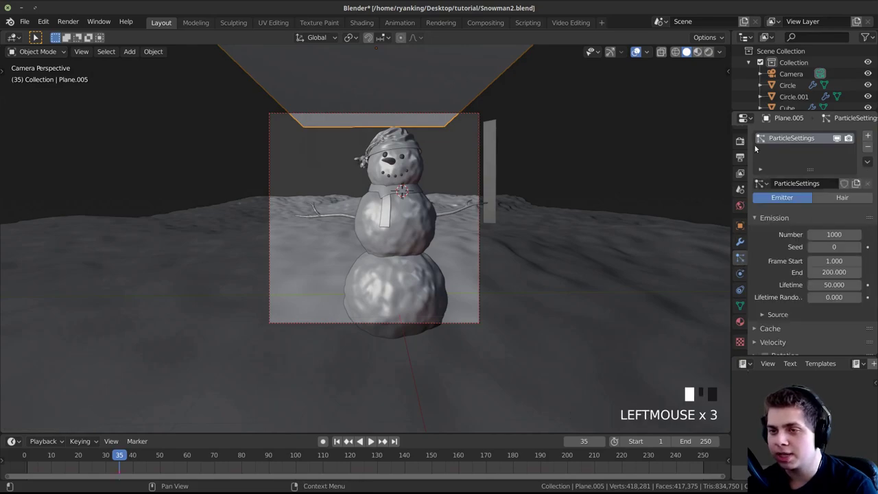
left_click(843, 236)
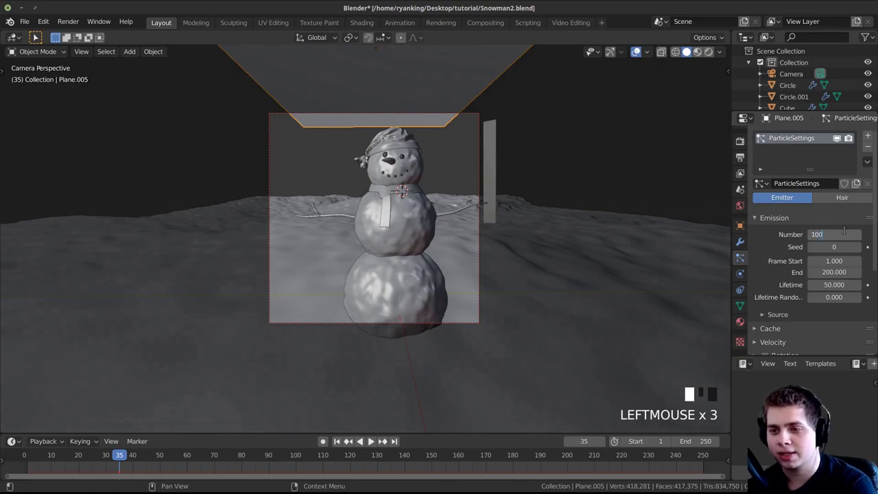
type("10000;")
key("Return")
Step: Render the plane's particles as Object, using Snowflake as the instance object
middle_click_drag(624, 166, 660, 287, "shift")
middle_click_drag(586, 326, 561, 260, "shift")
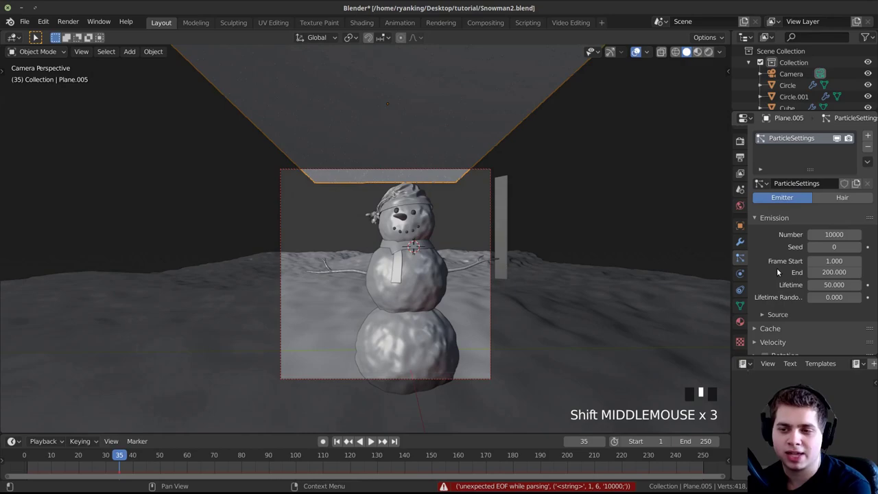
scroll(787, 226, "down", 5)
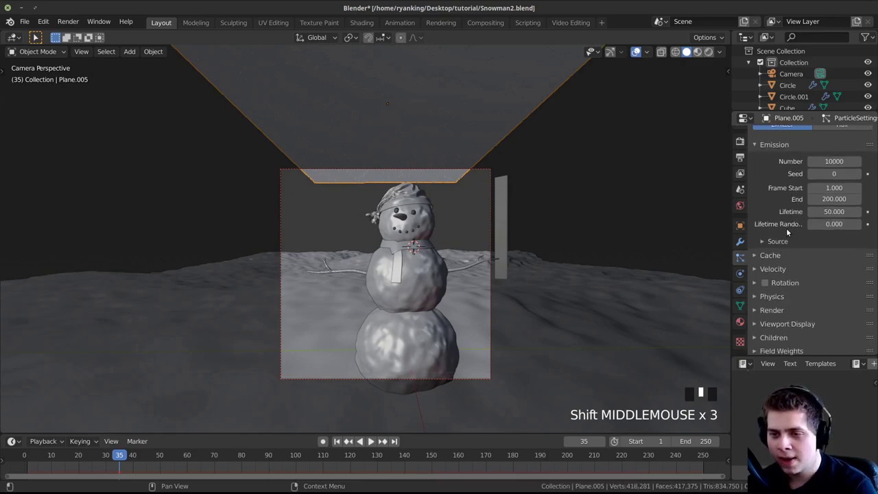
left_click(755, 257)
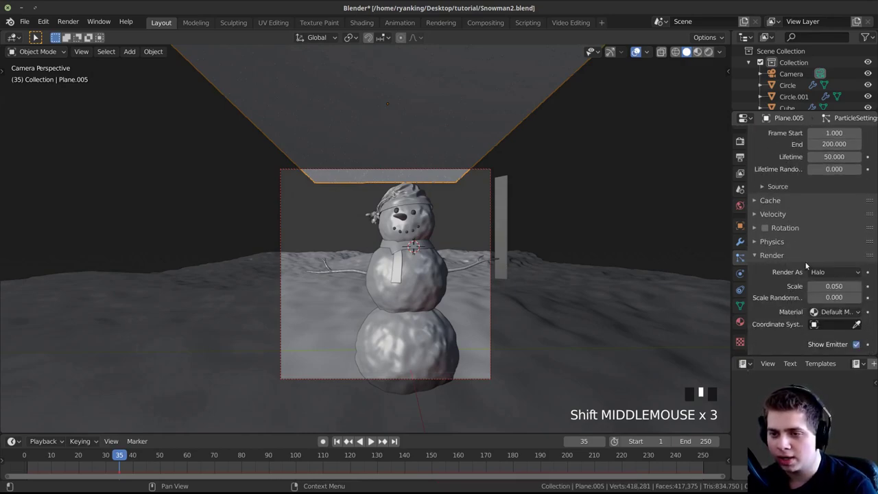
left_click(837, 273)
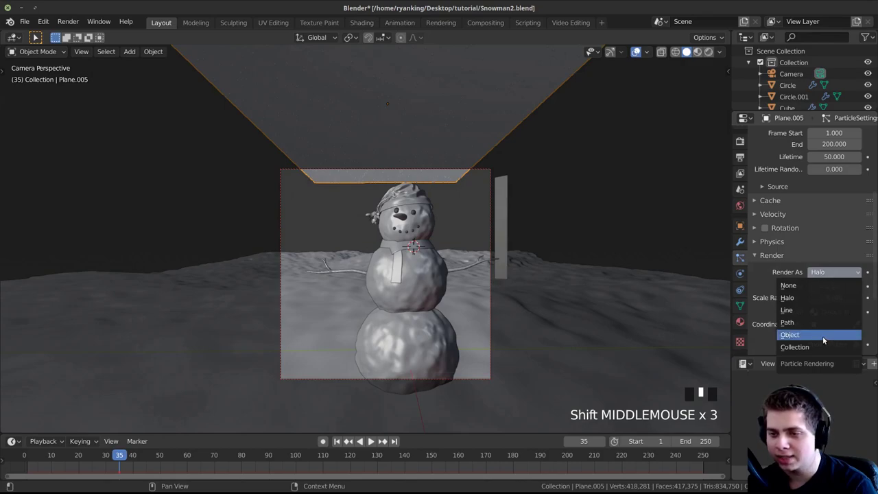
left_click(823, 335)
scroll(824, 312, "down", 3)
left_click(830, 281)
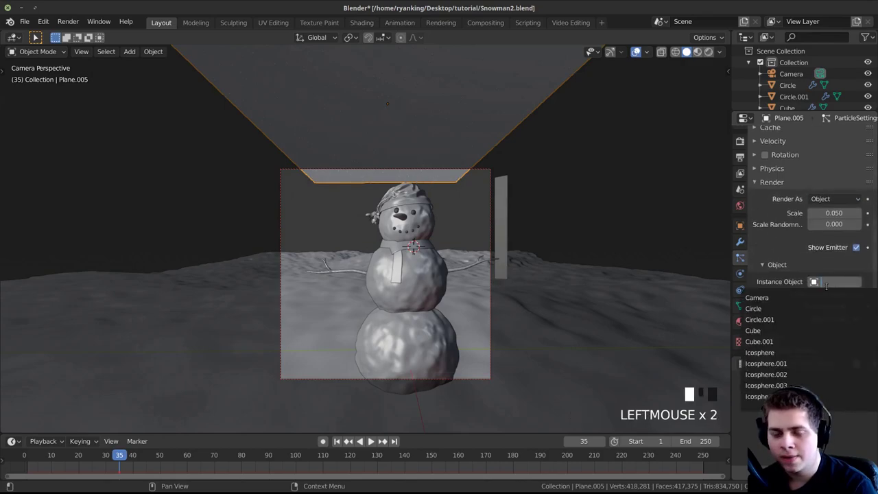
type("sn")
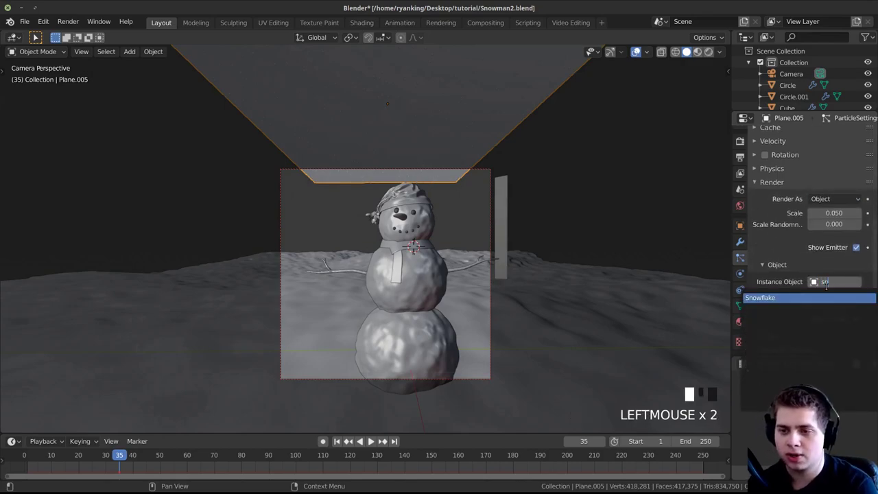
left_click(796, 297)
Step: Examine the emitter plane's particles and the surrounding scene from above, and return to the camera view
middle_click_drag(384, 343, 443, 205)
scroll(443, 206, "down", 5)
middle_click_drag(393, 216, 412, 196)
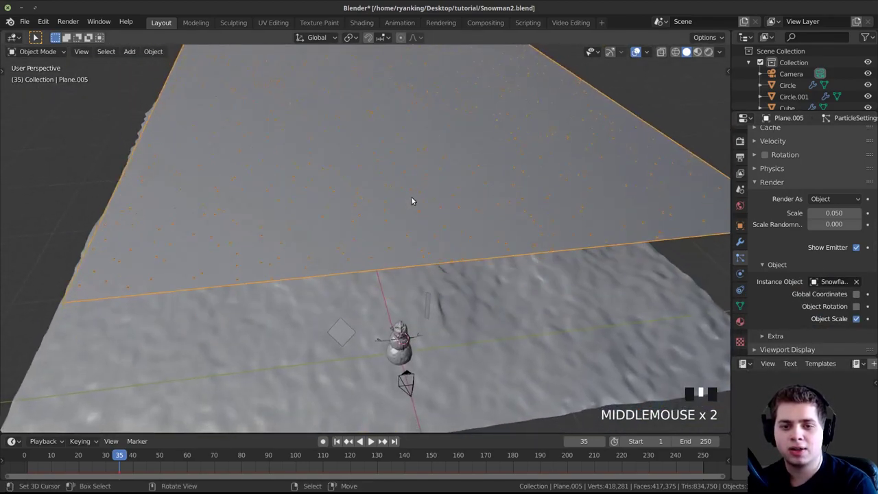
scroll(437, 231, "up", 5)
scroll(230, 239, "down", 5)
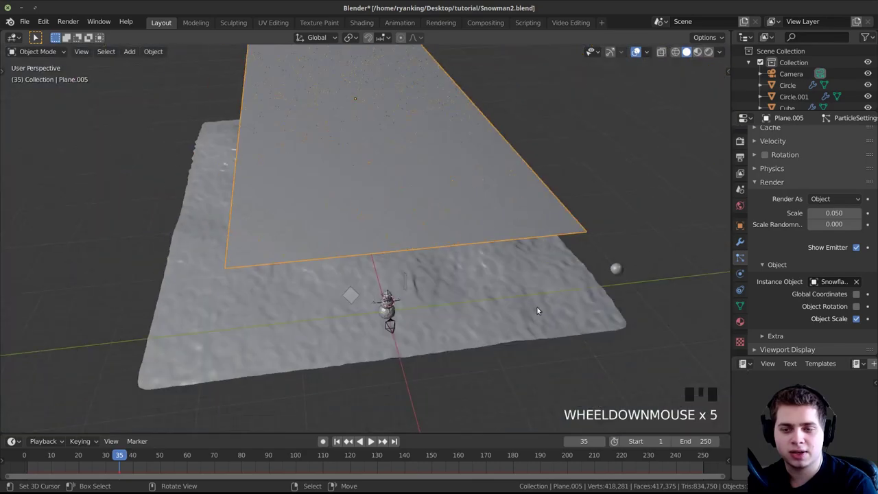
right_click(613, 265)
right_click(476, 215)
key("KP_0")
Step: Set the timeline's end frame to 50 and bake the particle cache
scroll(842, 259, "down", 2)
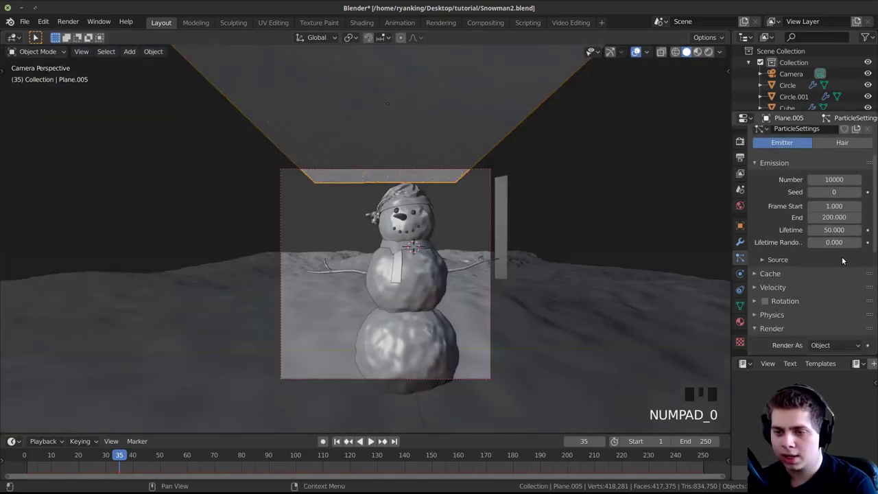
left_click(779, 274)
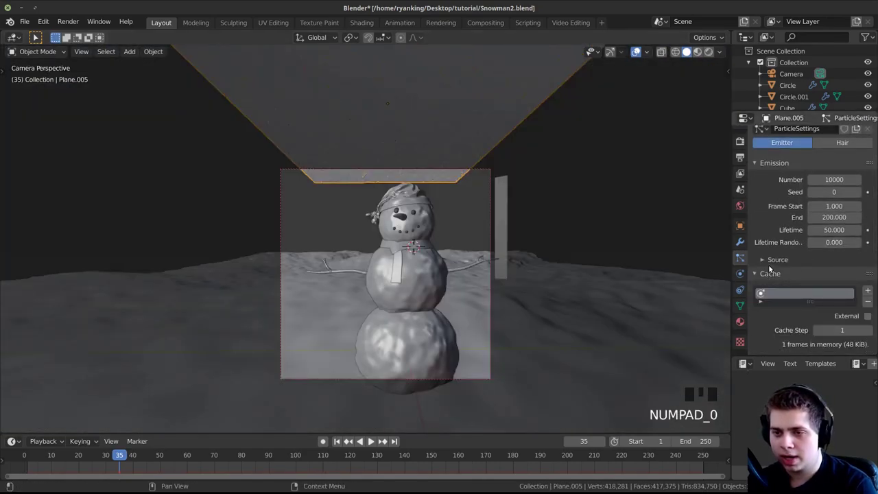
scroll(809, 288, "down", 4)
scroll(823, 296, "down", 1)
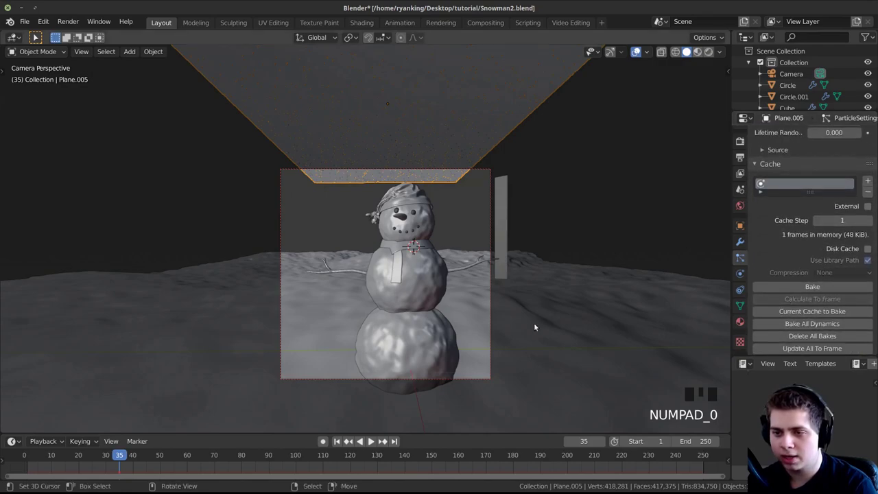
left_click(703, 439)
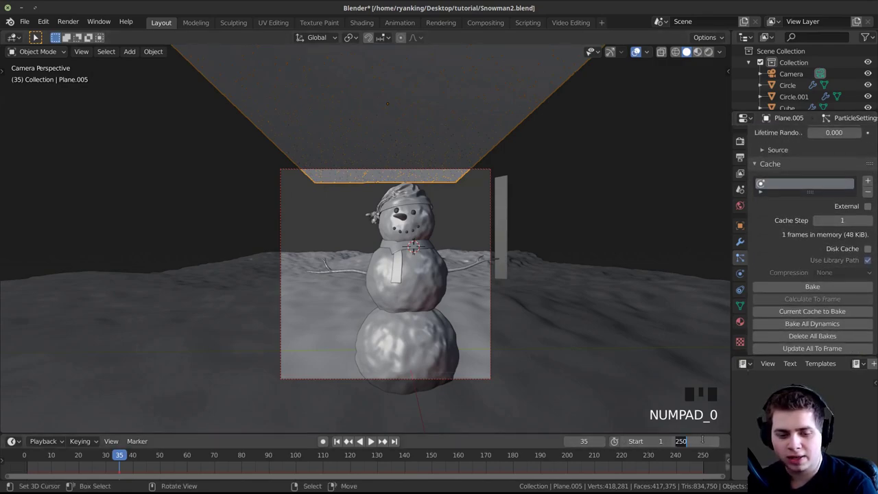
type("50")
key("Return")
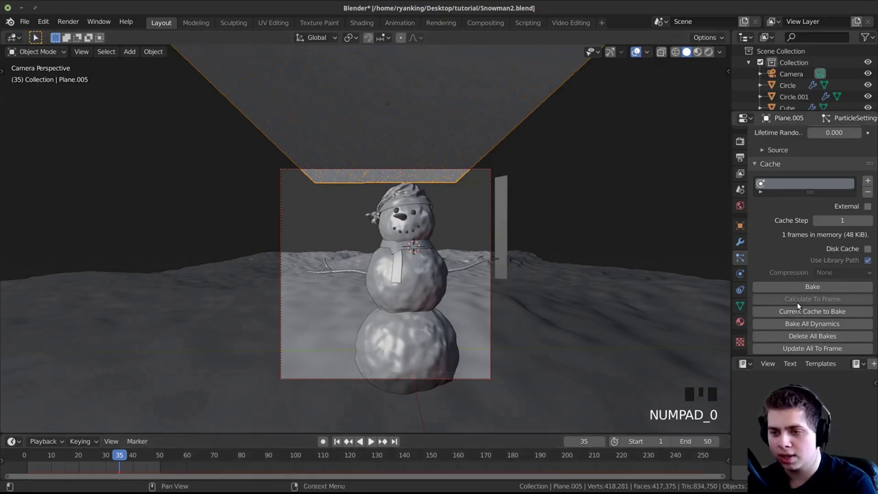
scroll(798, 299, "down", 3)
left_click(796, 213)
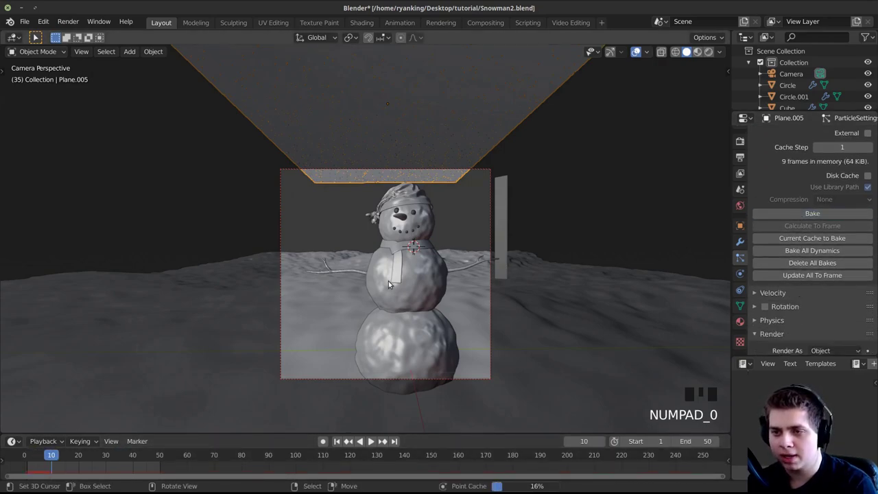
Step: Play the baked snowfall from the start of the timeline and stop it to check how far the flakes fall
left_click(26, 460)
key("space")
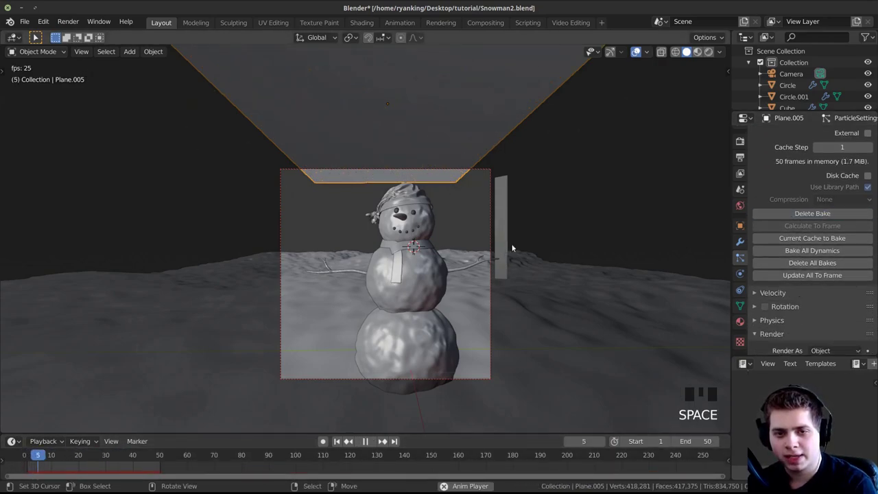
scroll(527, 241, "up", 3)
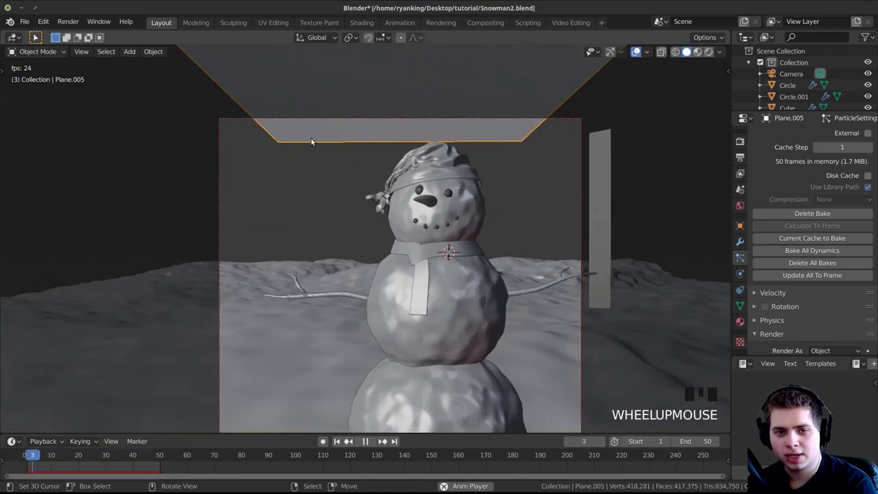
key("space")
key("space")
key("space")
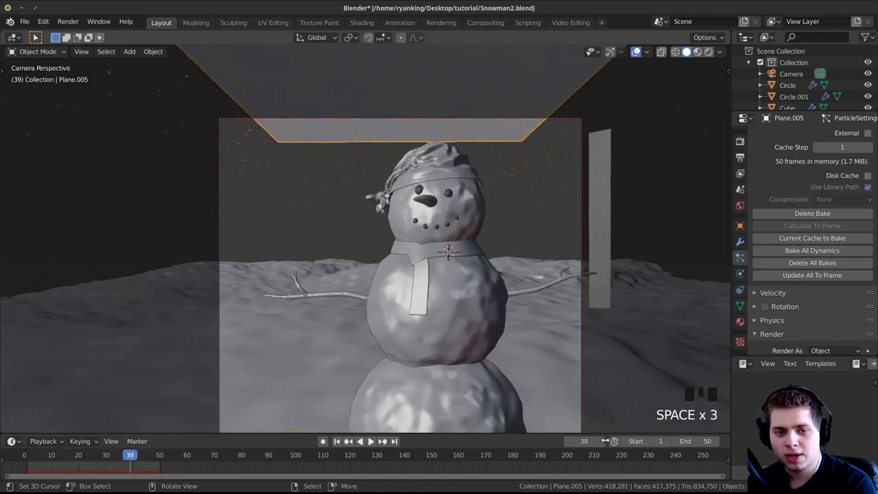
Step: Extend the timeline's end frame to 100, delete the existing particle bake, and bake the cache again
scroll(816, 299, "down", 3)
scroll(816, 300, "up", 5)
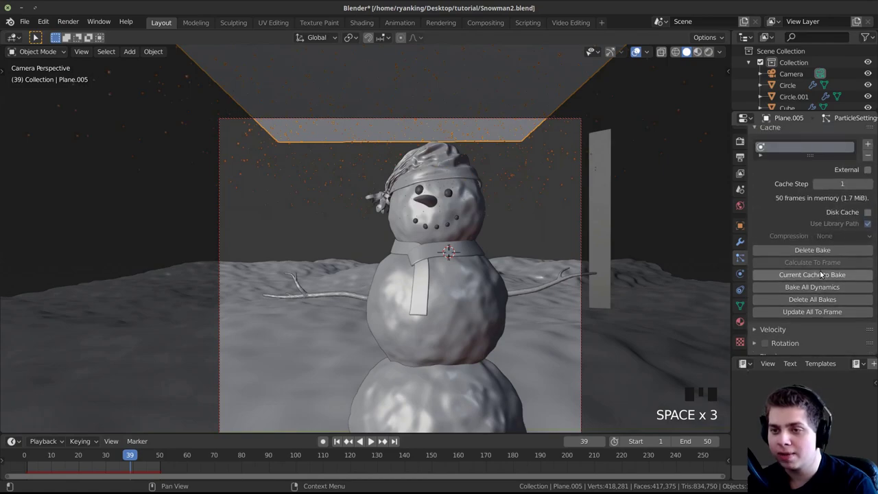
left_click(694, 443)
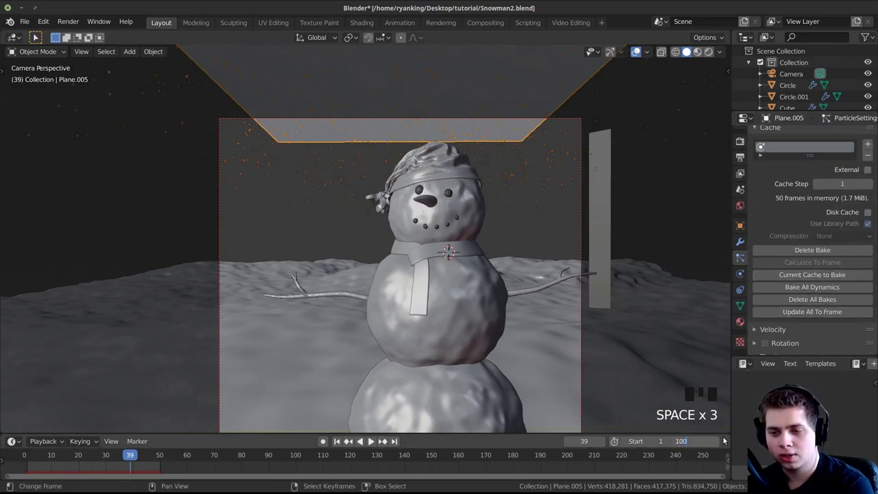
key("Return")
scroll(806, 177, "down", 5)
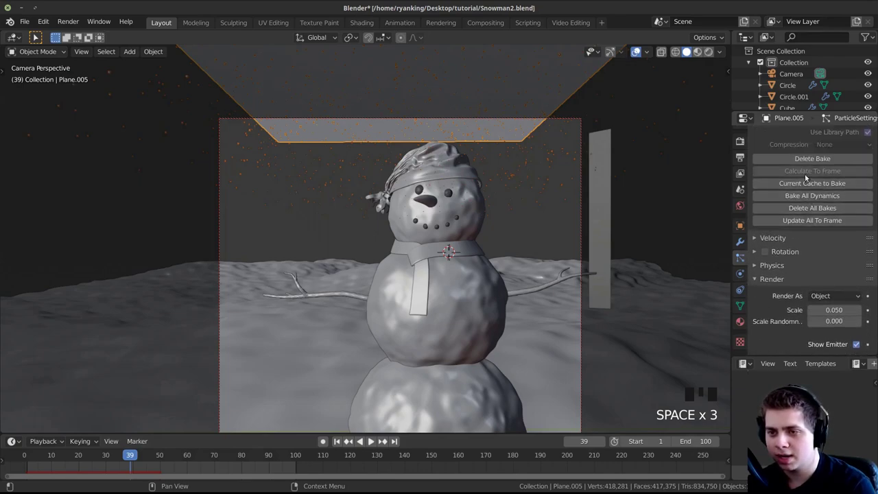
left_click(797, 178)
left_click(798, 178)
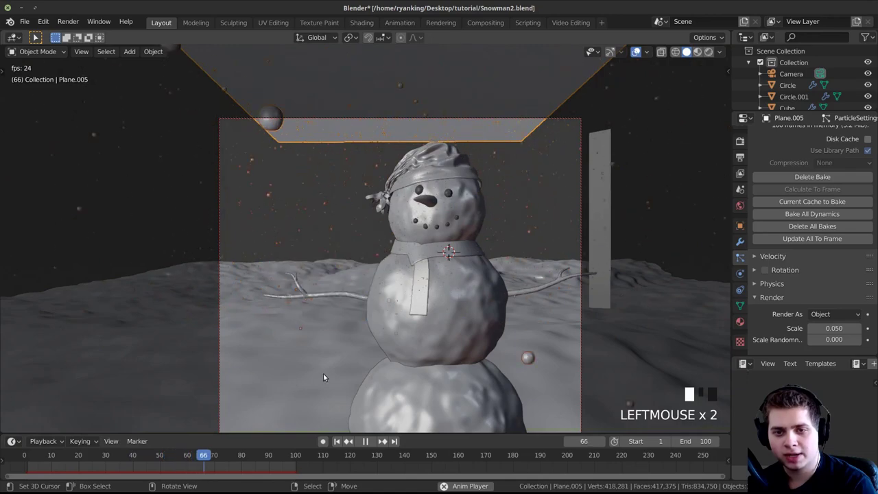
Step: Play and pause the rebaked snowfall, and scrub to frame 86 to check the flake distribution
key("space")
key("space")
key("space")
key("space")
key("space")
key("space")
key("space")
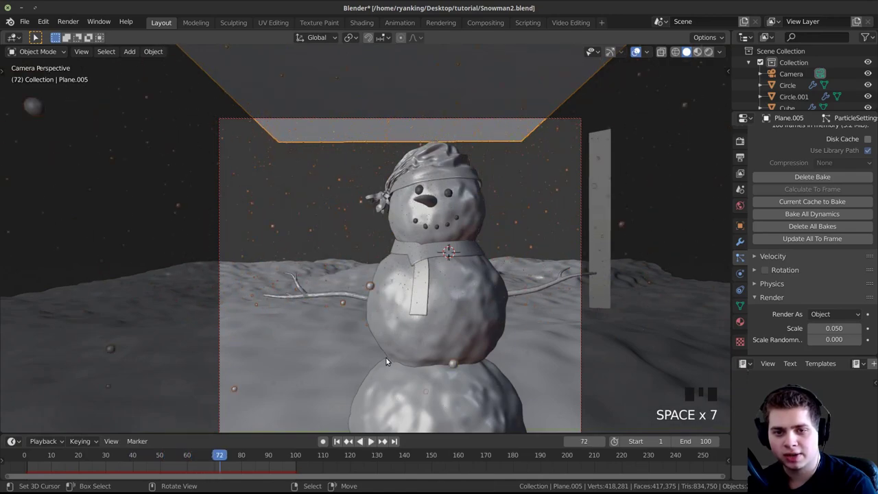
key("space")
key("space")
key("space")
left_click_drag(247, 470, 257, 470)
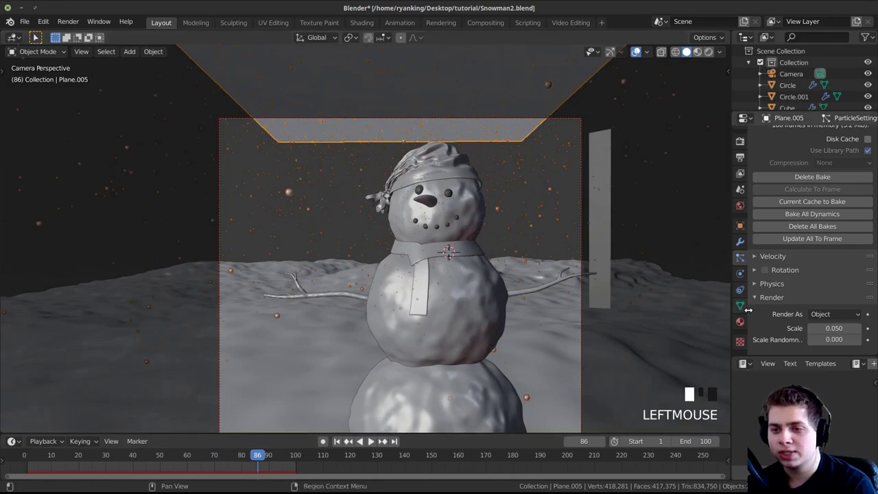
Step: Set the particles' render scale to 0.060 and their scale randomness to 0.158
scroll(794, 256, "down", 3)
scroll(806, 300, "down", 3)
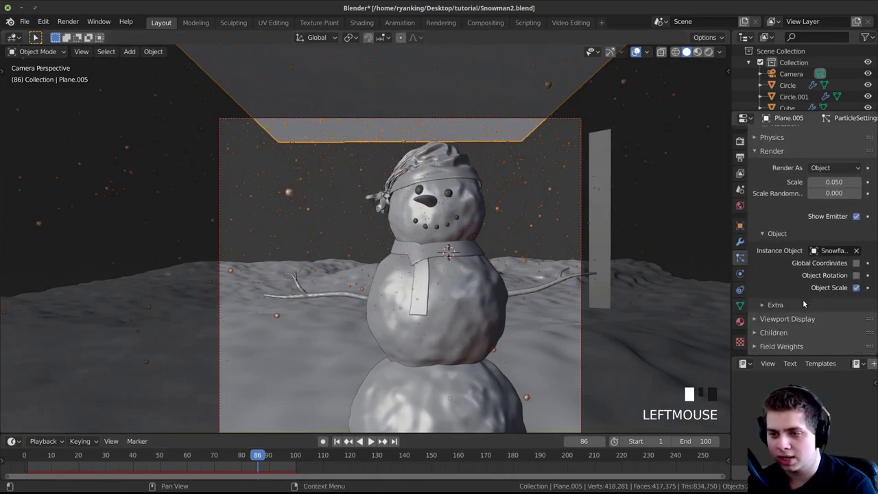
scroll(804, 304, "up", 6)
scroll(804, 304, "down", 1)
scroll(779, 307, "down", 2)
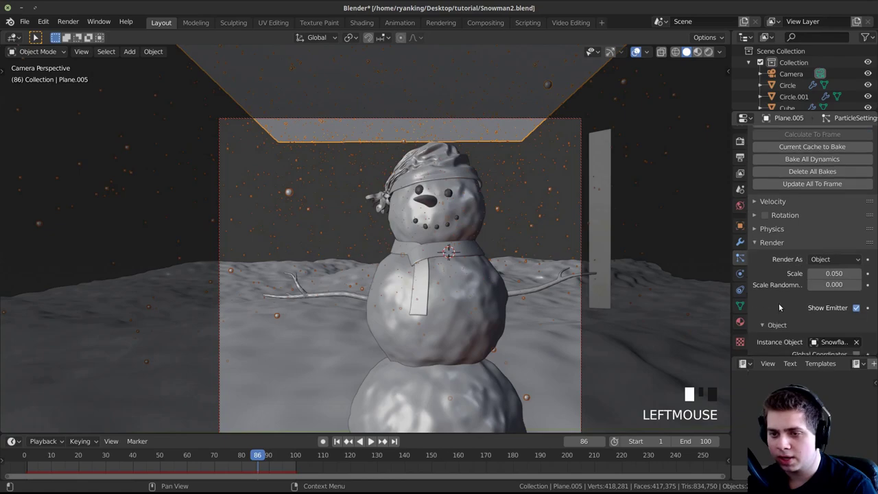
mouse_move(829, 273)
left_mouse_down("shift")
mouse_move(839, 284)
mouse_move(862, 284)
mouse_move(815, 285)
mouse_move(838, 273)
left_mouse_up("shift")
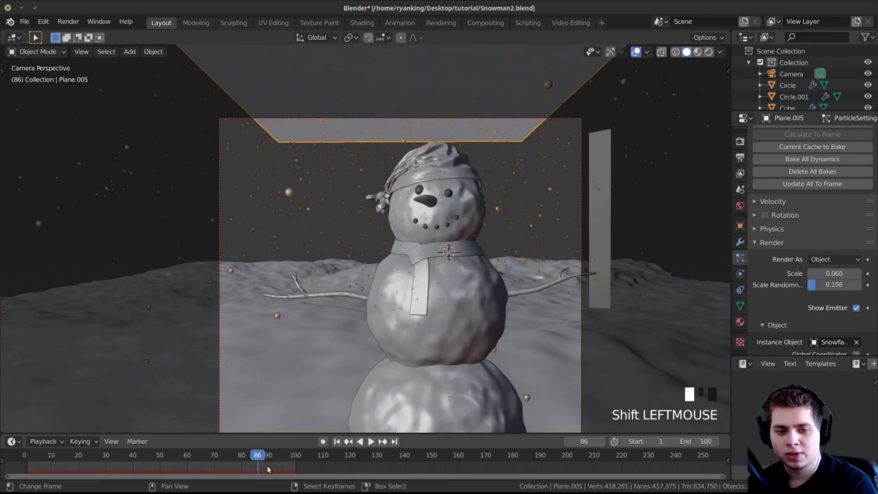
Step: Preview frame 90 through the camera in rendered shading and save the file
mouse_move(267, 468)
left_mouse_down()
mouse_move(277, 469)
mouse_move(268, 468)
left_mouse_up()
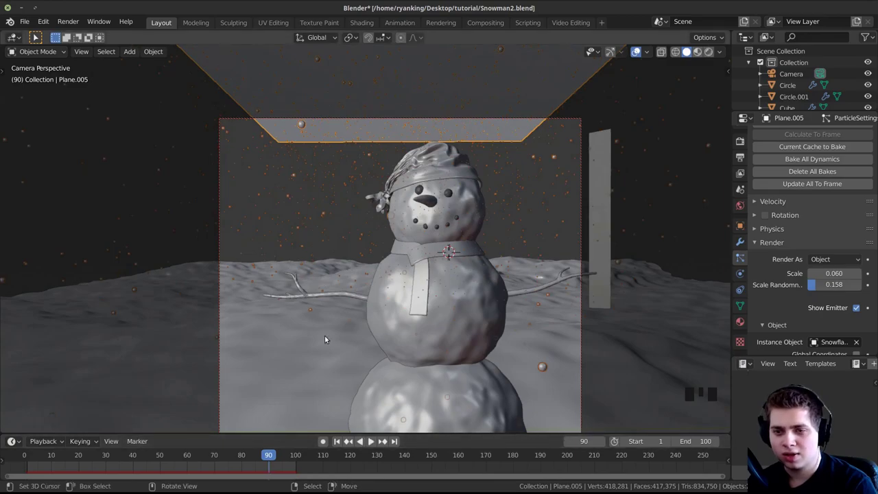
key("z")
middle_click_drag(423, 129, 372, 191, "shift")
key("a")
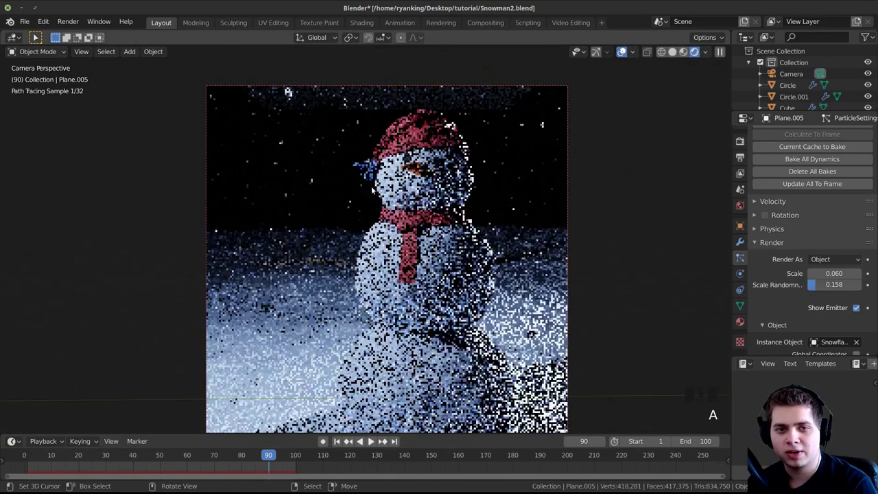
key("ctrl+s")
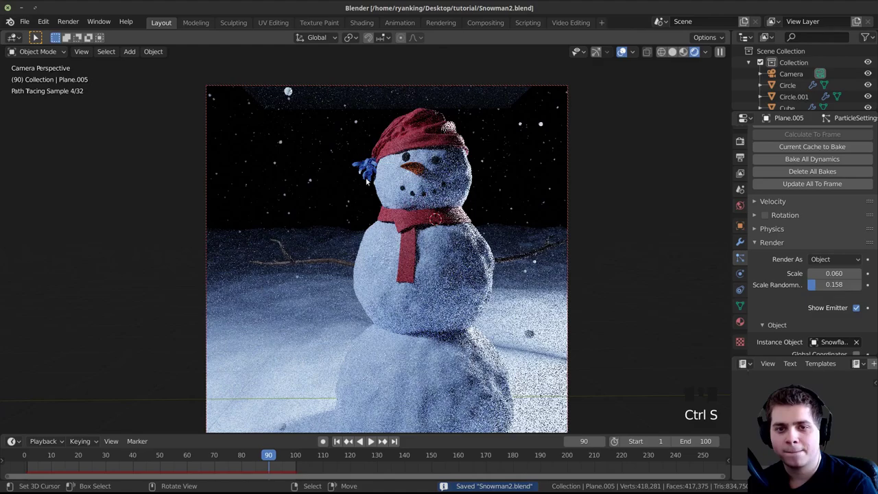
Step: Move the timeline to frame 102, preview it through the camera in rendered shading, and save the file
scroll(330, 206, "down", 1)
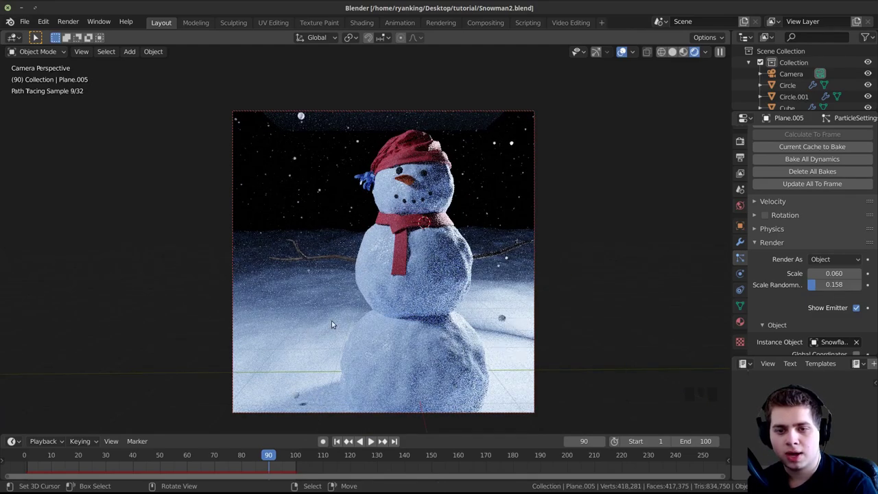
key("z")
left_click_drag(261, 469, 300, 469)
key("z")
key("ctrl+s")
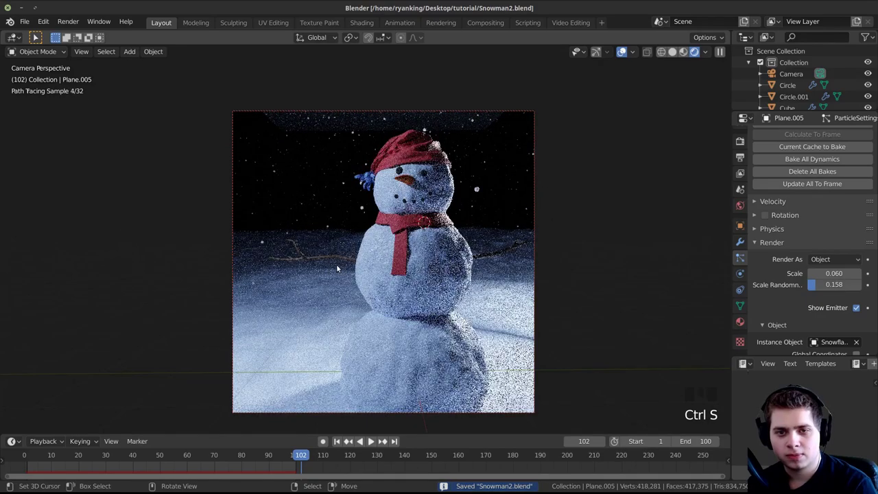
Step: Give the overhead snow-emitting plane a new material with a white Transparent BSDF surface
key("z")
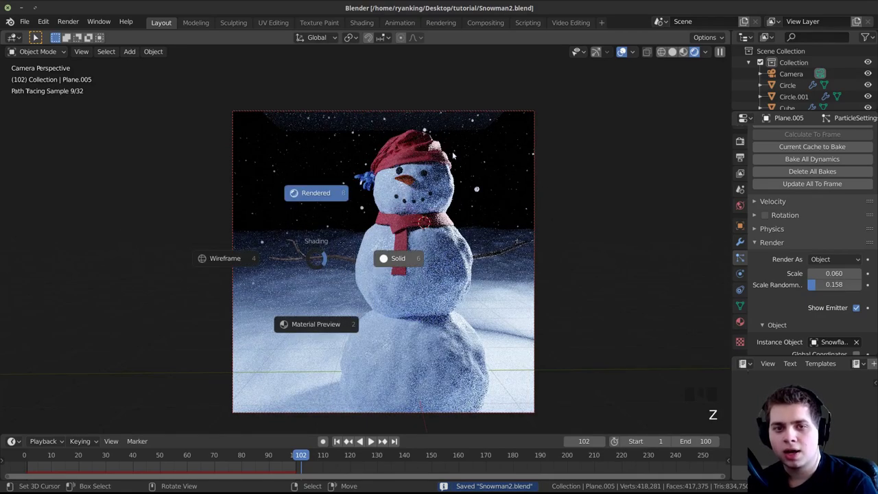
left_click(397, 257)
middle_click_drag(420, 111, 420, 164, "shift")
scroll(459, 157, "down", 3)
scroll(317, 87, "up", 1)
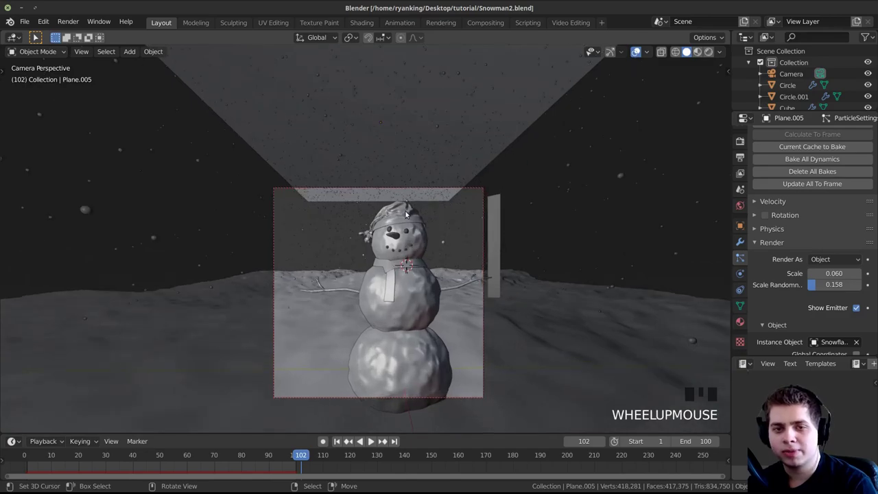
scroll(256, 135, "up", 6)
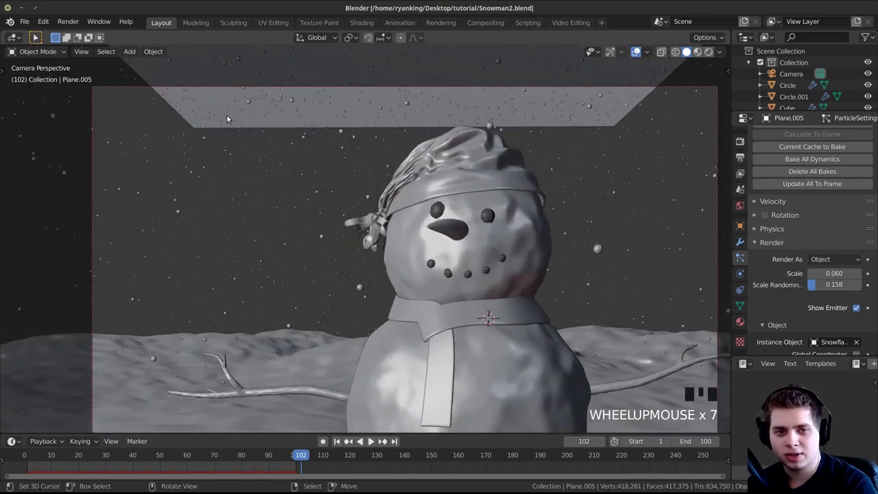
right_click(228, 119)
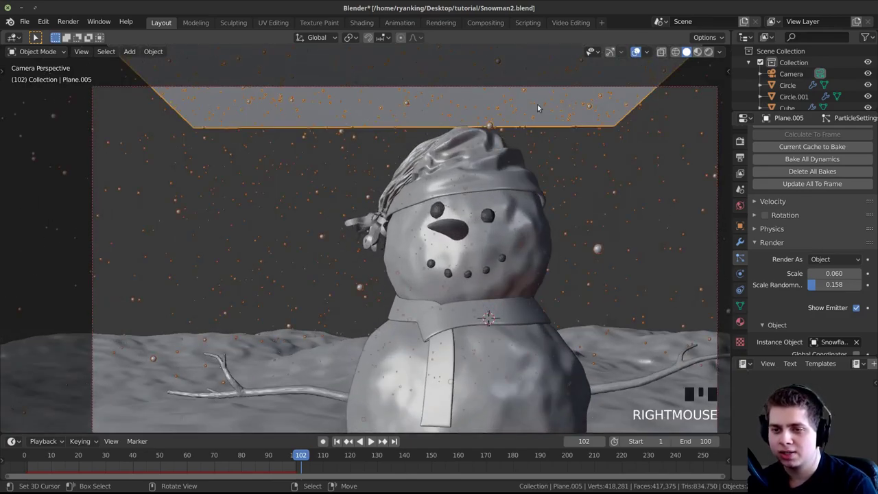
left_click(739, 325)
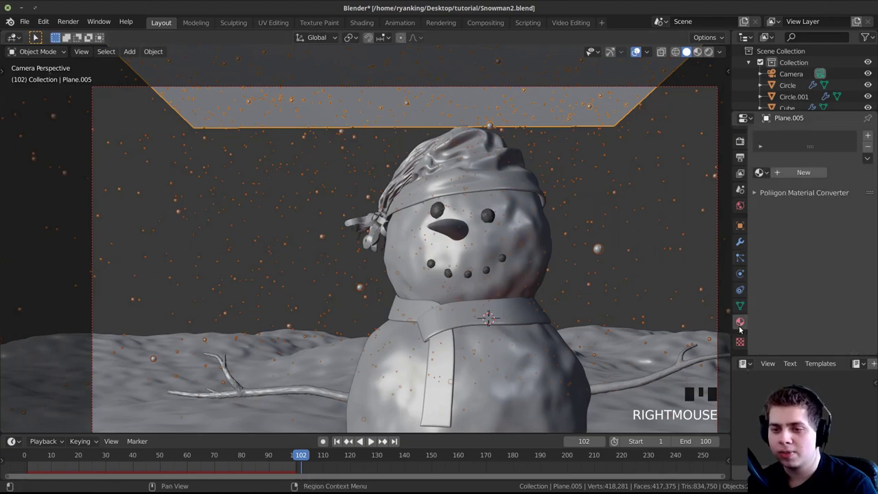
left_click(803, 172)
left_click(829, 226)
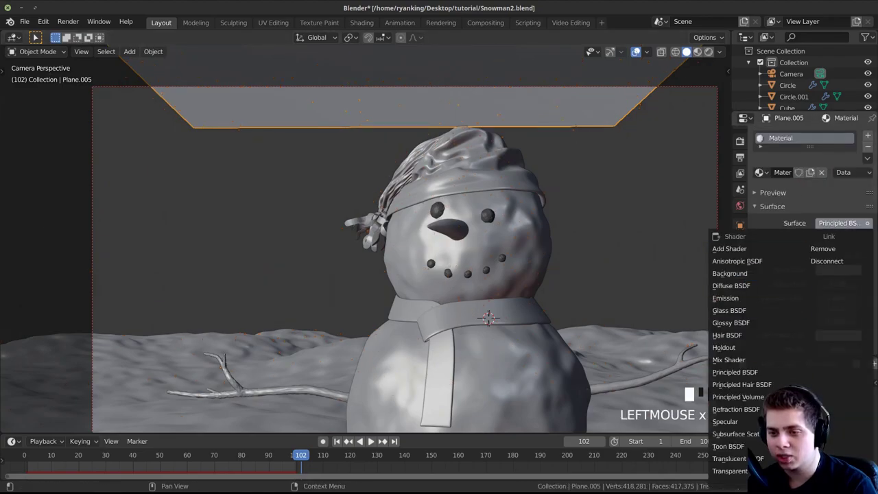
left_click(729, 470)
left_click(839, 246)
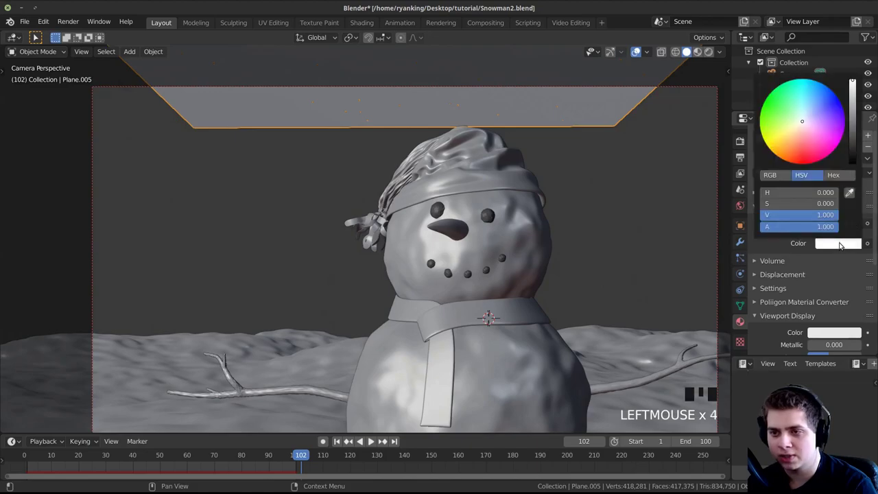
Step: Preview frames 95 and 90 in rendered shading to check the emitter plane's transparency, and save the file
scroll(475, 377, "down", 1)
key("z")
middle_click_drag(380, 309, 379, 280, "shift")
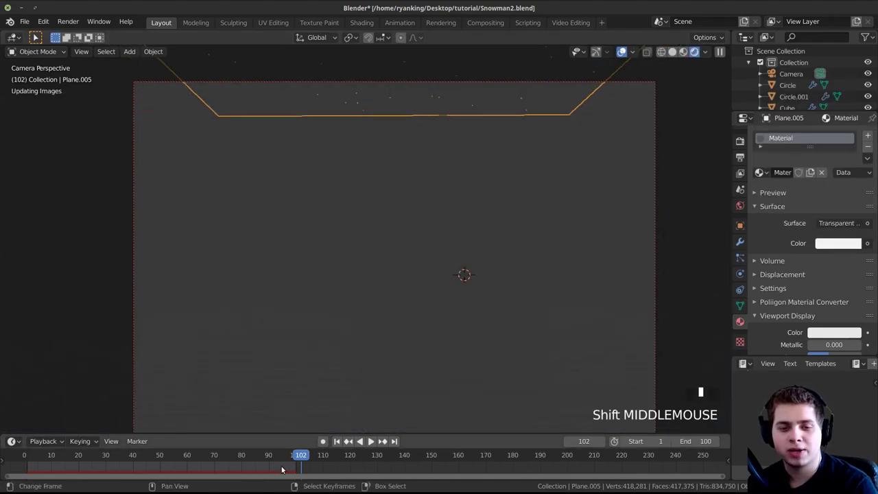
left_click(282, 469)
key("a")
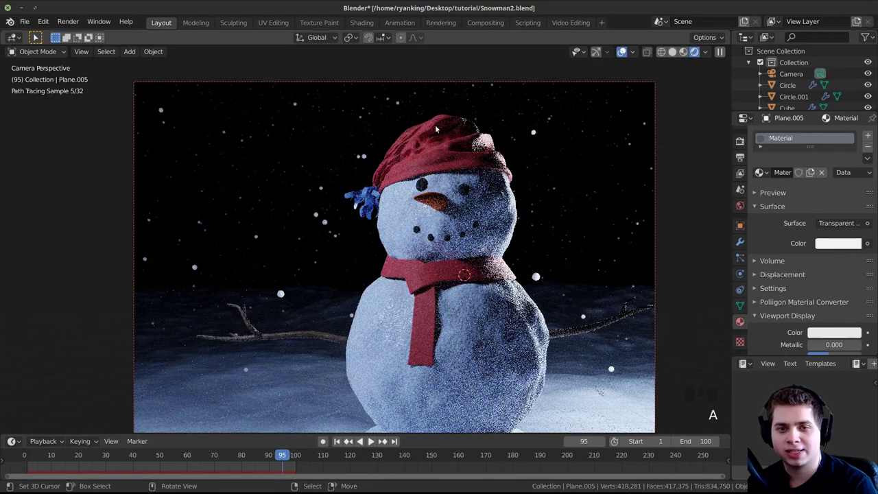
scroll(370, 268, "down", 2)
middle_click_drag(370, 268, 357, 203, "shift")
key("ctrl+s")
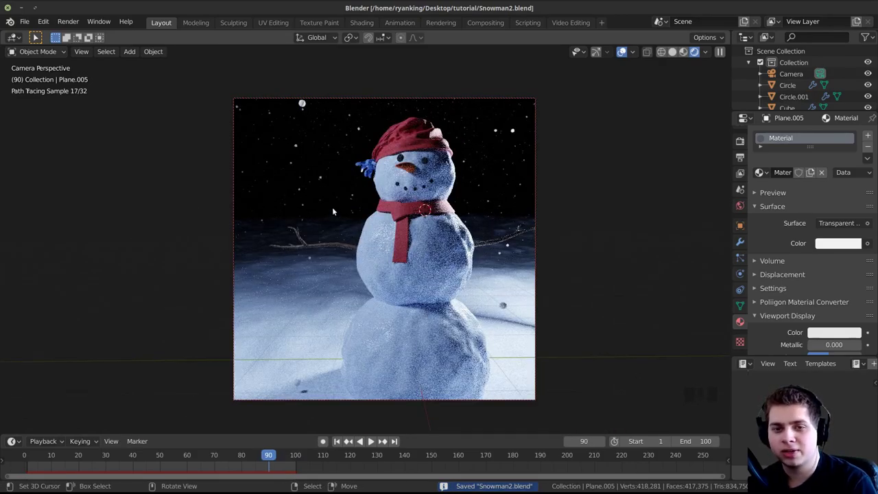
key("ctrl+s")
Step: Return to solid shading, select the camera, and enable its depth of field
key("z")
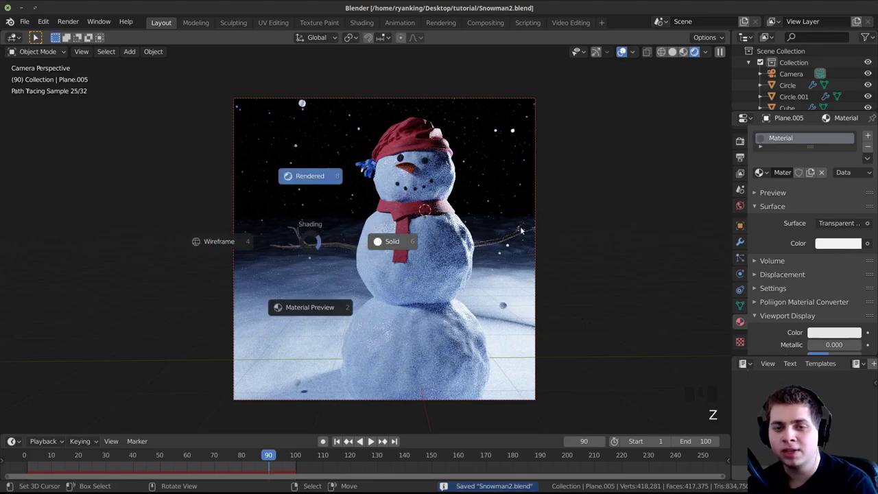
left_click(521, 231)
right_click(494, 99)
scroll(792, 226, "down", 3)
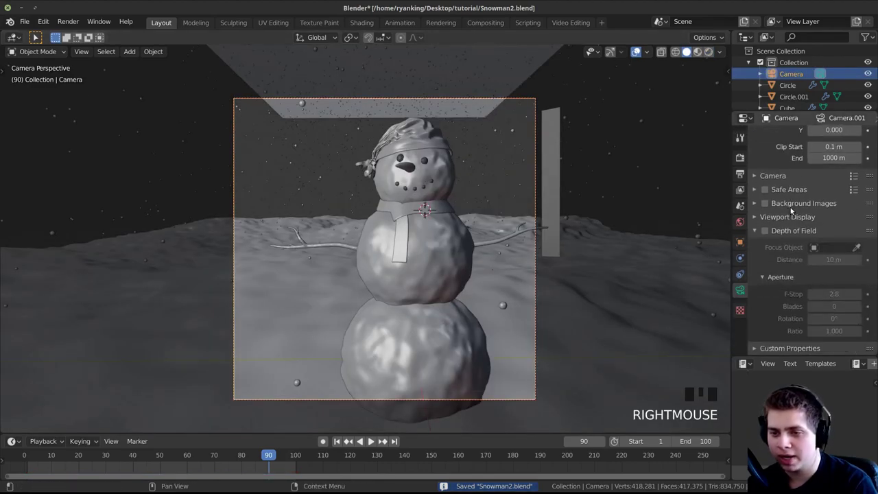
left_click(764, 249)
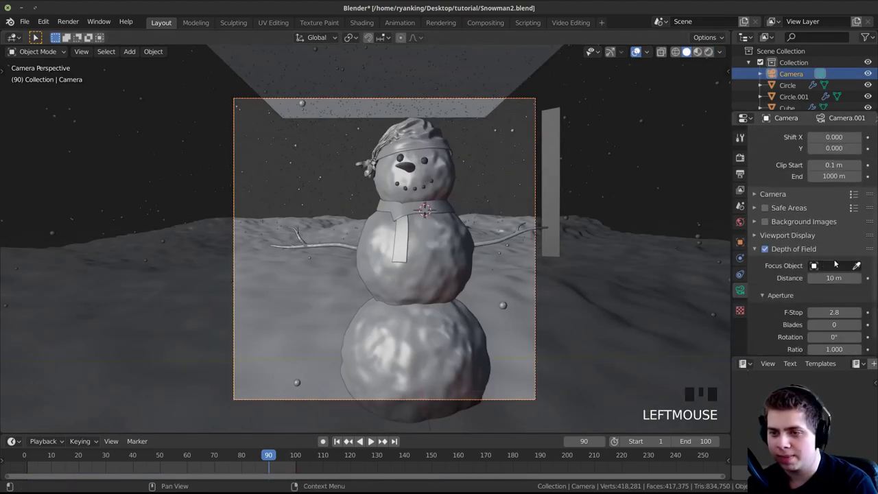
Step: Set the snowman's hat (Circle) as the camera's depth of field focus object and save the file
scroll(329, 291, "down", 2)
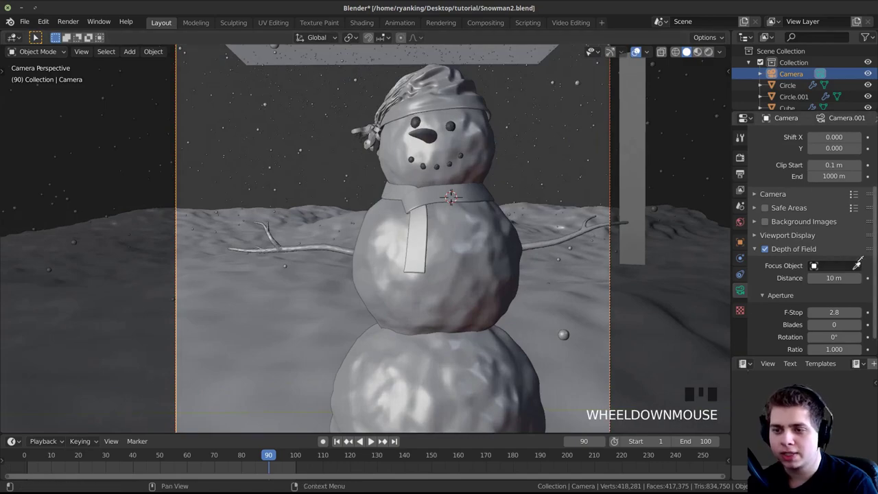
left_click(857, 264)
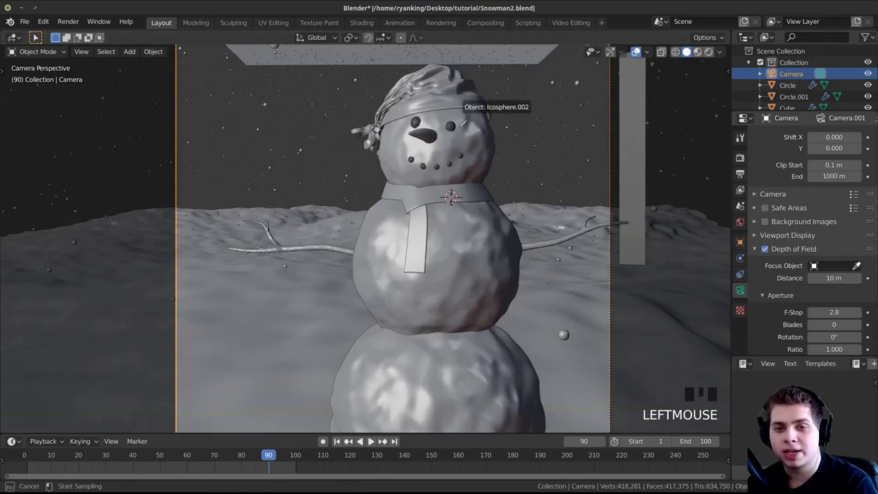
left_click(425, 114)
scroll(432, 191, "down", 2)
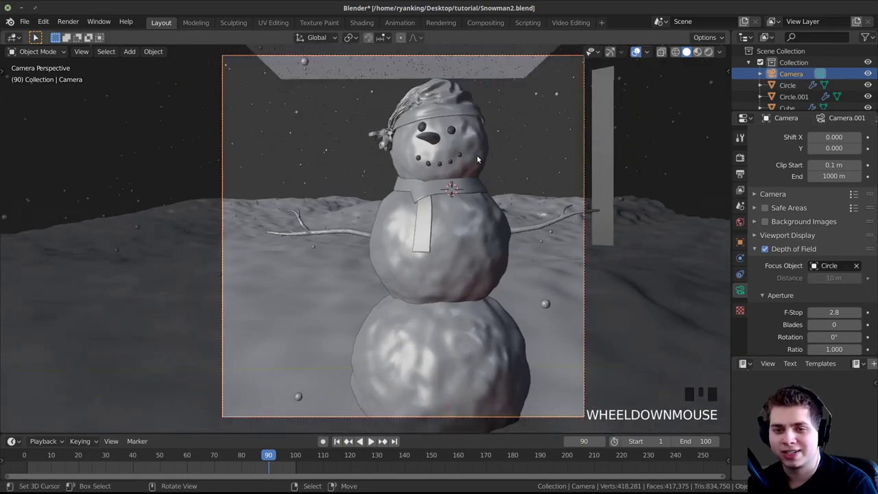
key("ctrl+s")
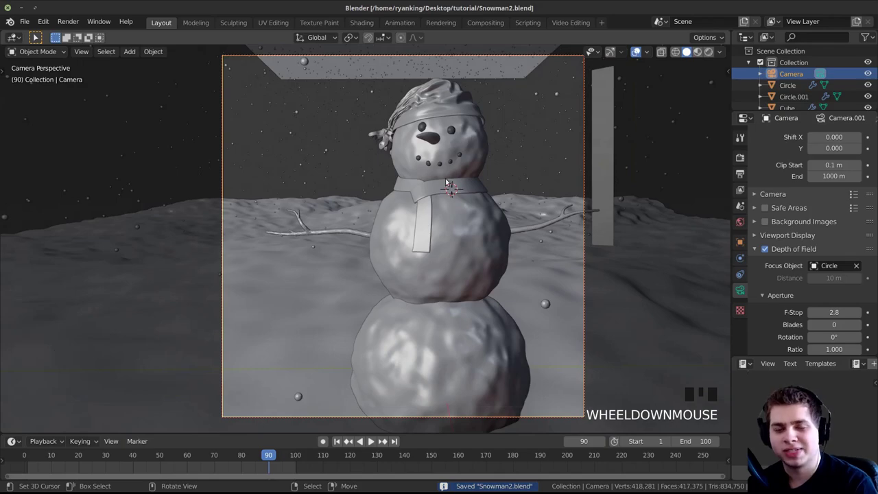
Step: Set the camera's F-Stop to 1.0, preview the blur in rendered shading, and save the file
middle_click_drag(447, 184, 483, 233, "shift")
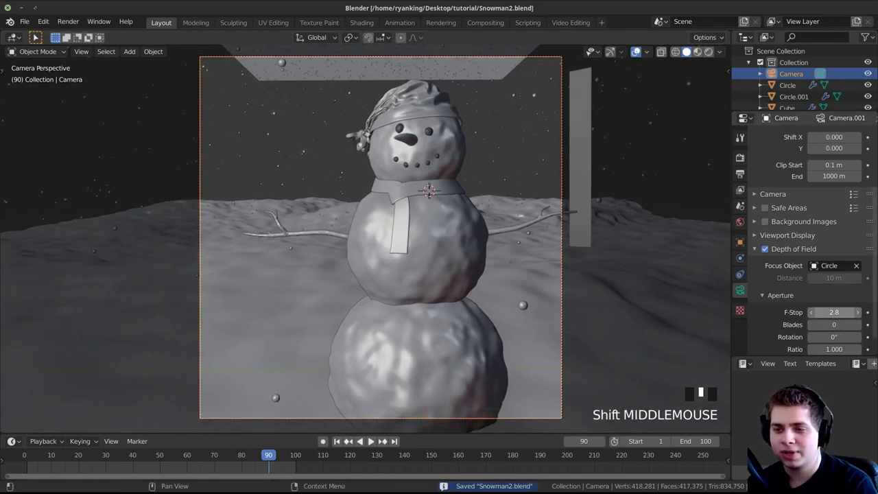
left_click(838, 312)
type("1")
key("Return")
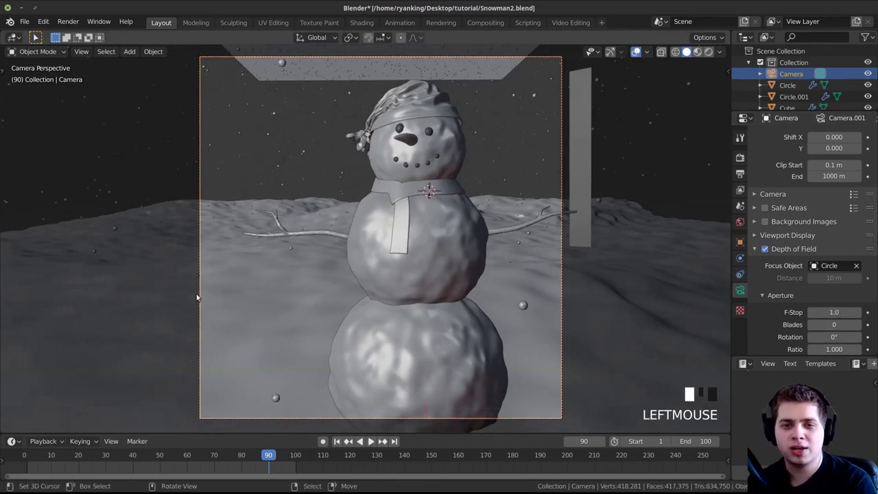
key("z")
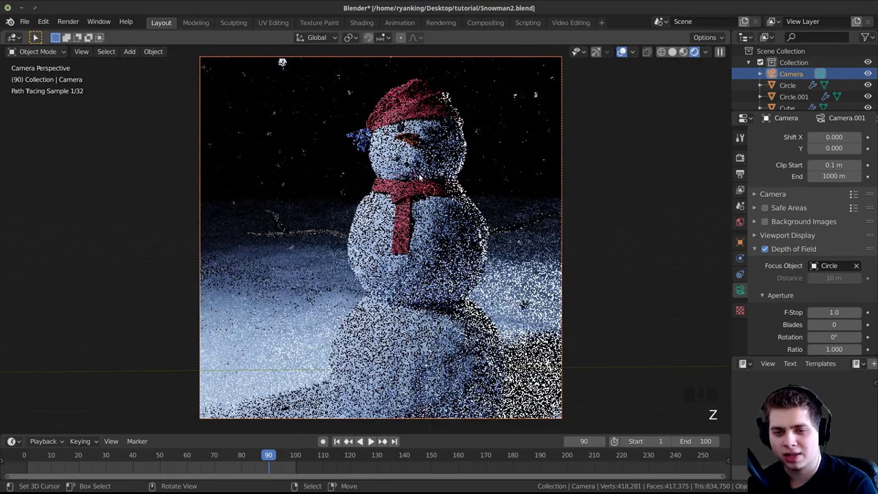
key("ctrl+s")
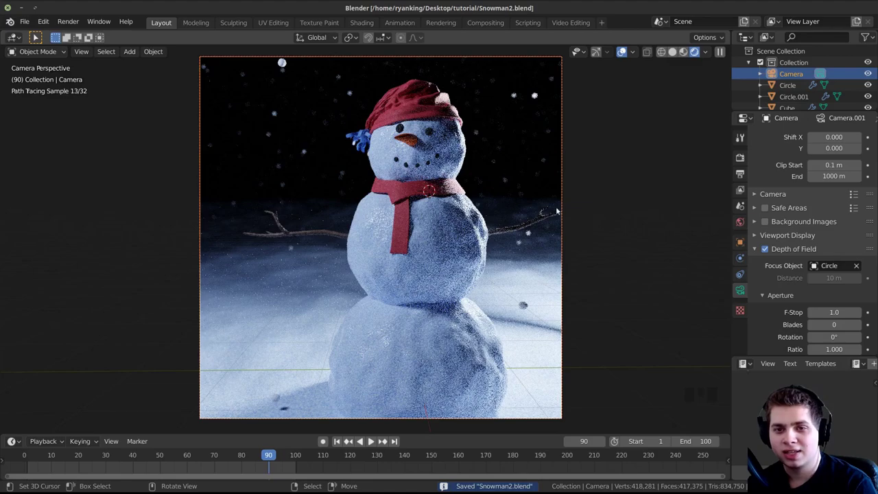
Step: Set the camera's F-Stop to 0.7 and switch to frame 83 in solid shading
left_click(831, 312)
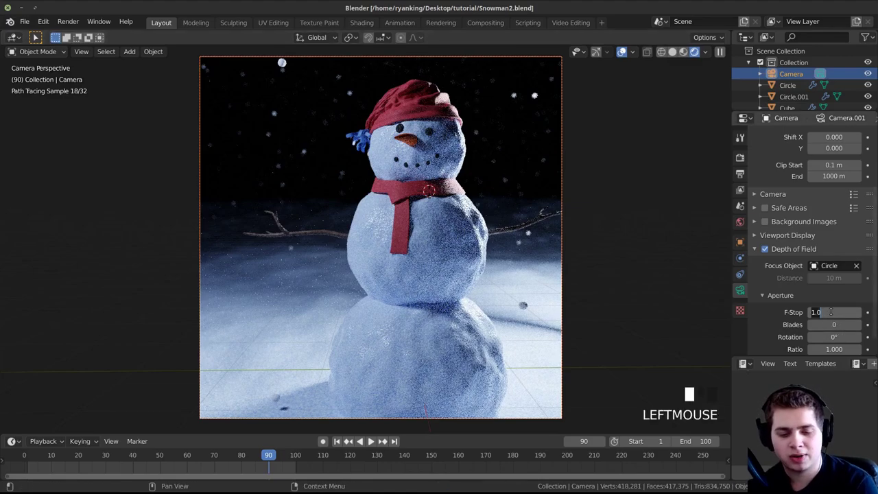
type("0.7")
key("Return")
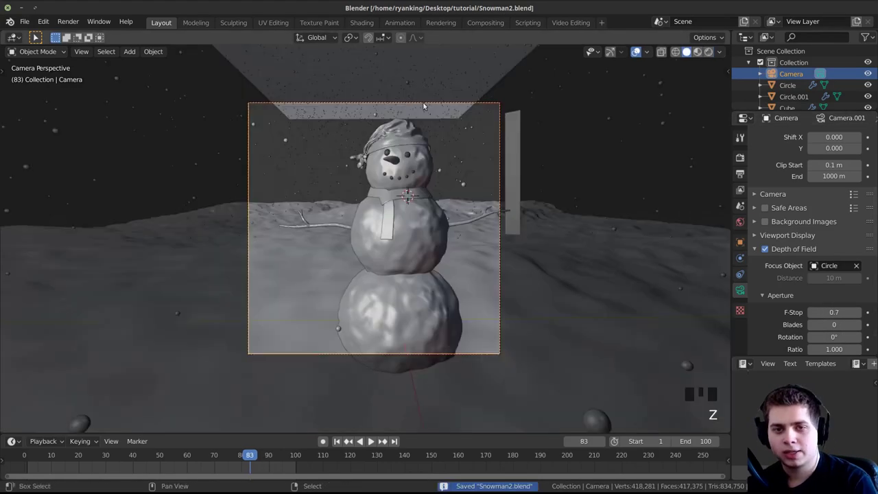
scroll(412, 175, "down", 2)
middle_click_drag(412, 174, 440, 103, "shift")
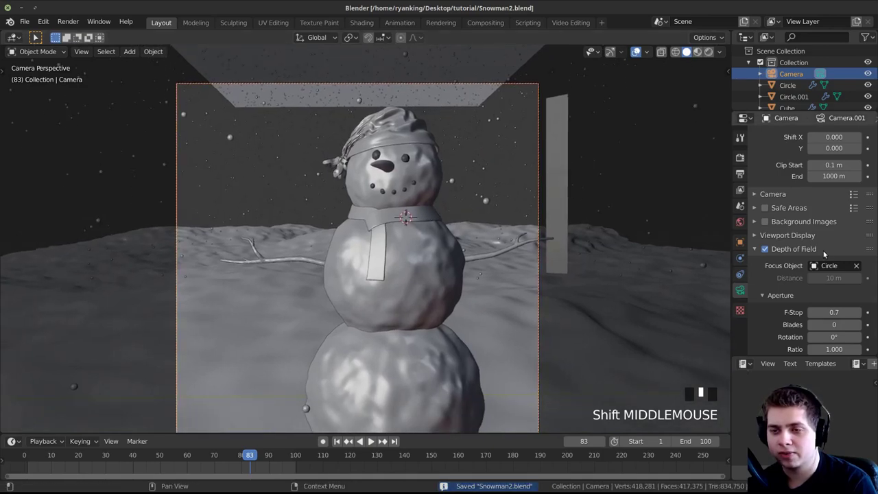
Step: Set both the render and viewport sample counts to 200 and save the file
scroll(825, 254, "up", 3)
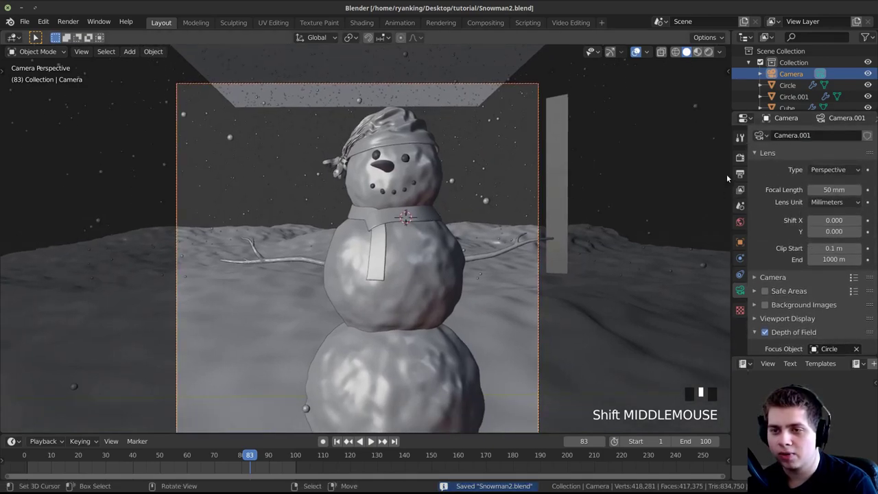
left_click(740, 158)
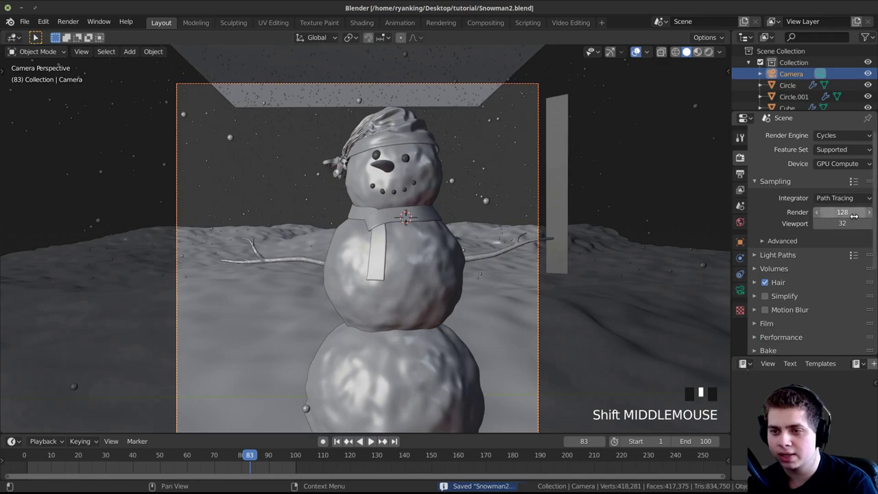
left_click_drag(850, 213, 847, 223)
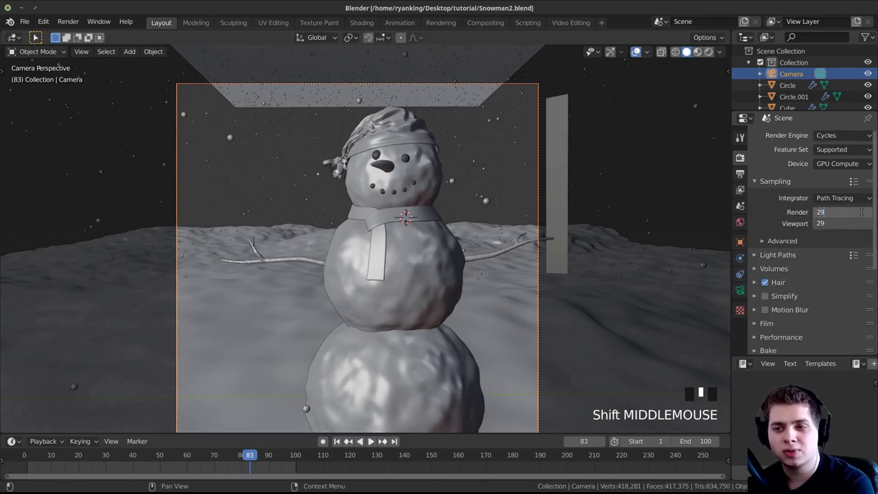
type("200")
key("Return")
key("ctrl+s")
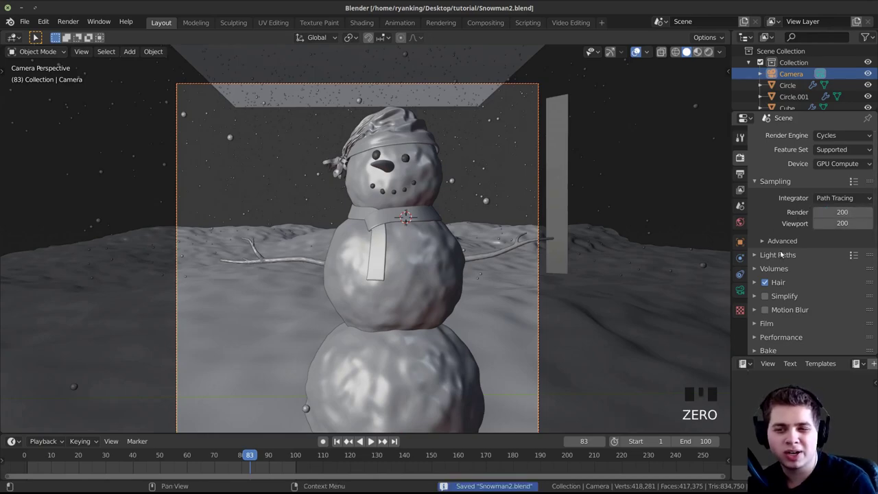
Step: Set the Light Paths maximum bounces to 2 for Total, Diffuse and Glossy
middle_click_drag(523, 260, 531, 207, "shift")
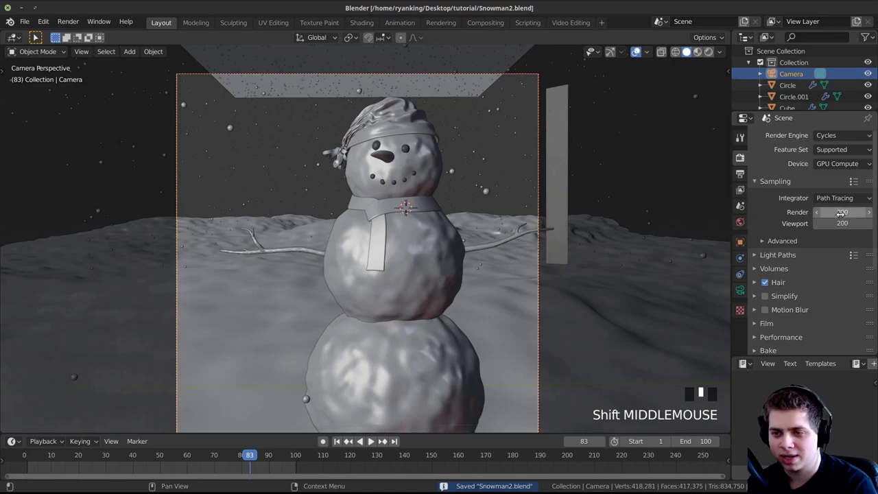
scroll(825, 218, "down", 1)
scroll(825, 218, "down", 1)
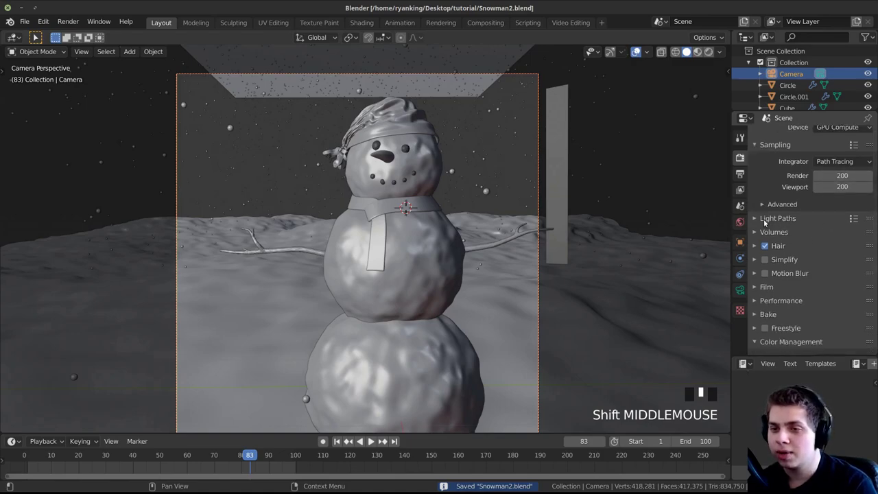
left_click(764, 219)
scroll(764, 206, "down", 1)
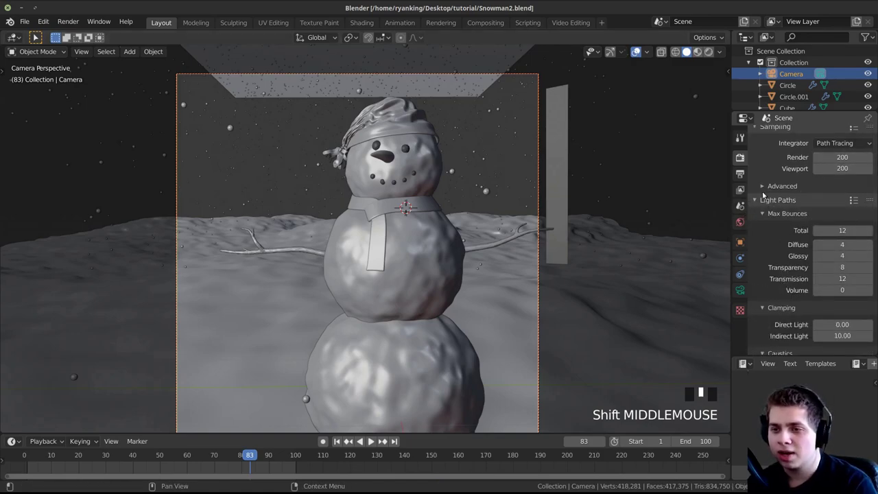
left_click(862, 229)
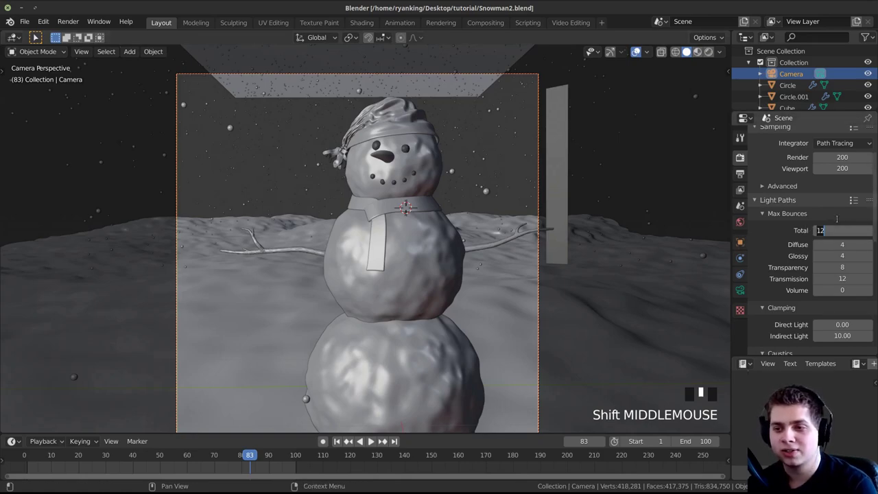
type("2")
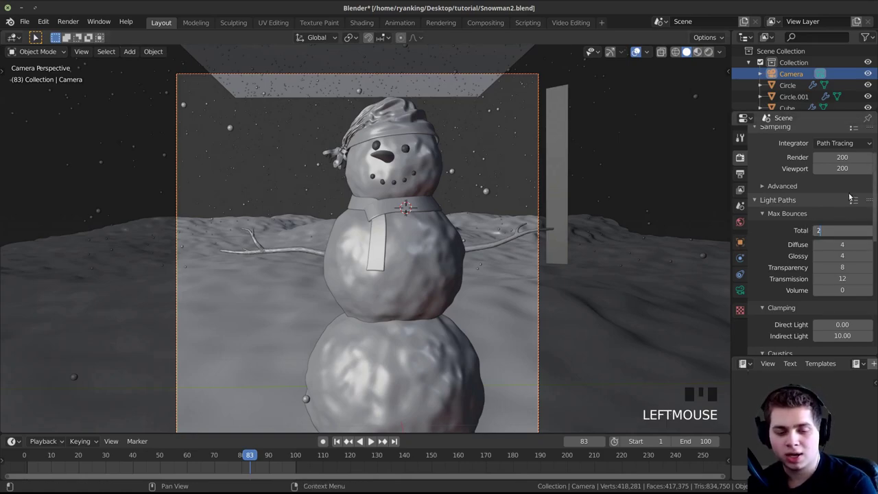
double_click(842, 243)
left_click(842, 223)
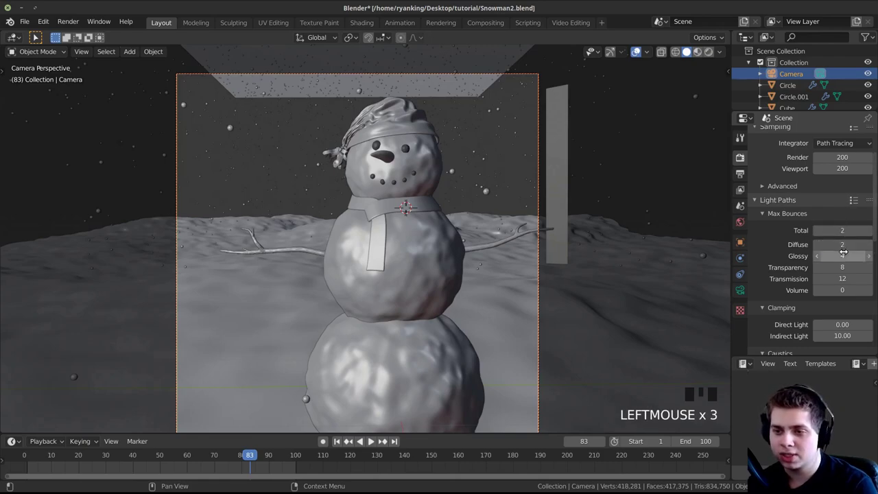
left_click(842, 255)
type("2")
left_click(838, 233)
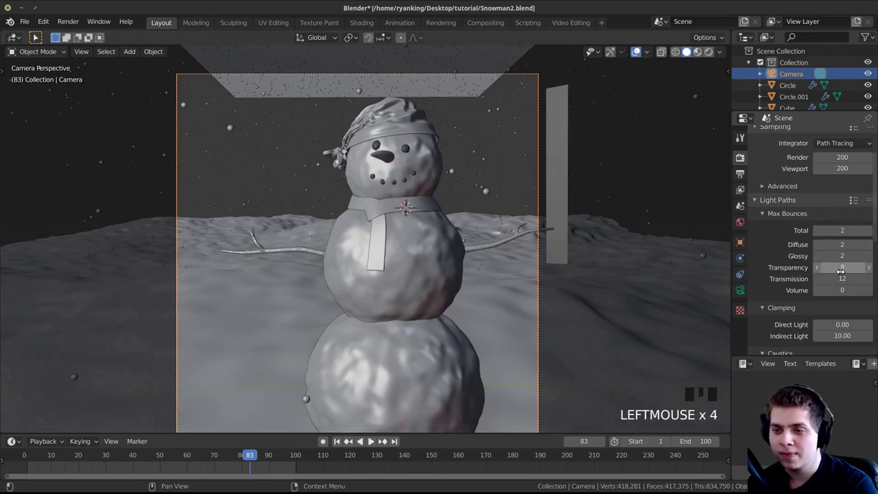
Step: Set the maximum Transparency and Transmission bounces to 0
left_click(840, 271)
type("0")
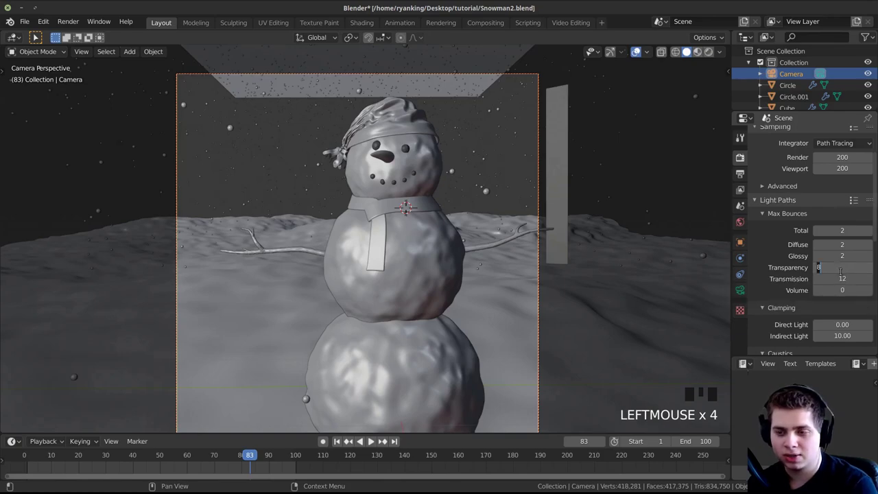
left_click(841, 277)
left_click(842, 279)
type("0")
left_click(844, 294)
Step: Set Indirect Light clamping and Filter Glossy to 0, and disable both reflective and refractive caustics
scroll(844, 302, "down", 3)
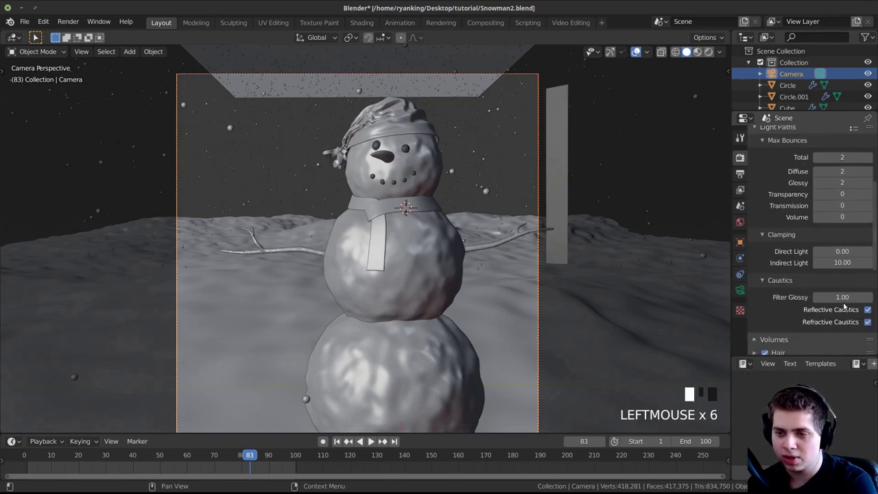
left_click(843, 265)
type("0")
left_click(845, 288)
left_click(845, 297)
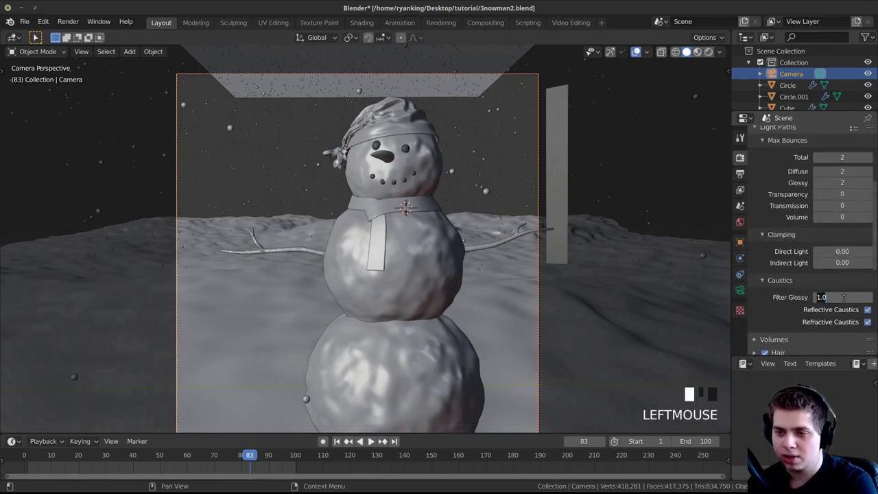
type("0")
left_click(857, 308)
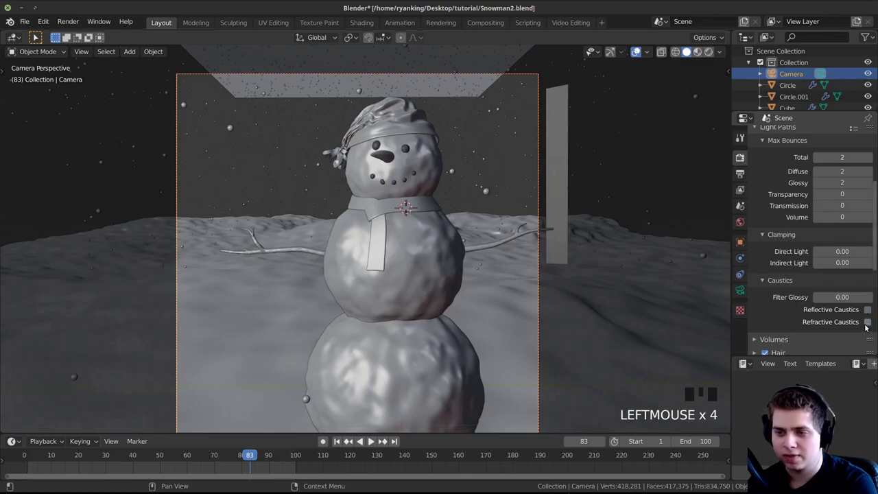
Step: Save the file, render frame 83 as a still image, and inspect the snowman up close
key("ctrl+s")
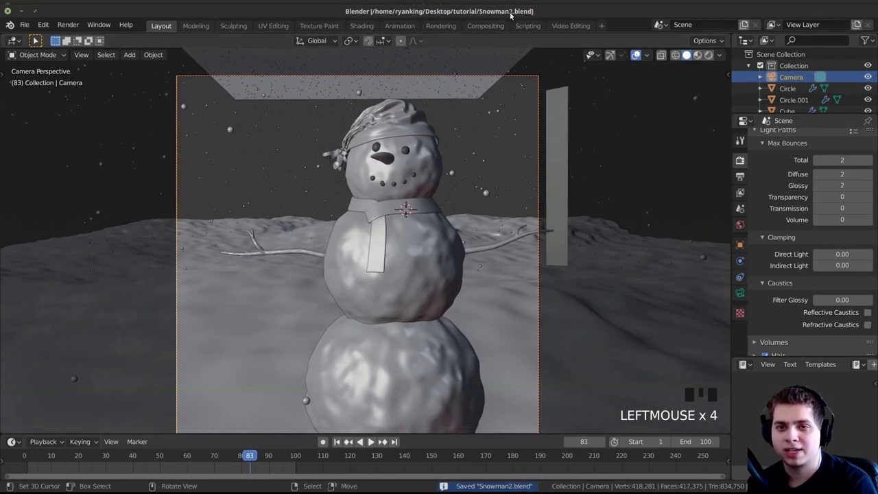
key("ctrl+s")
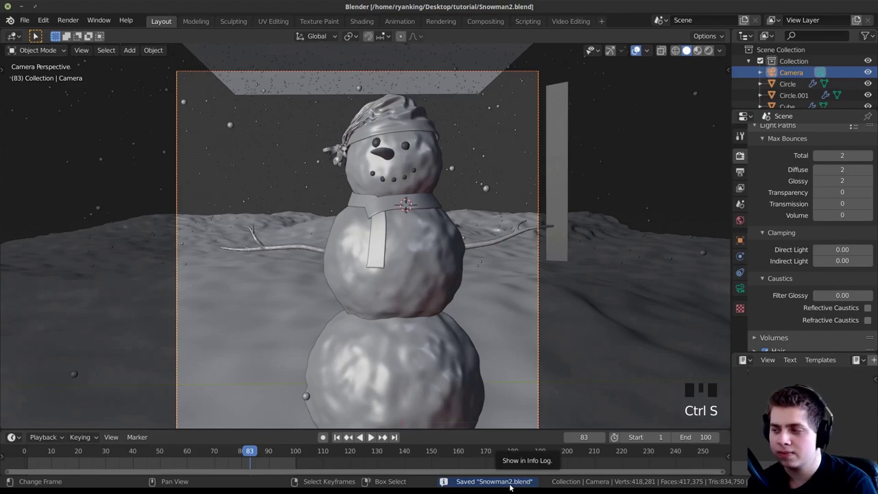
key("z")
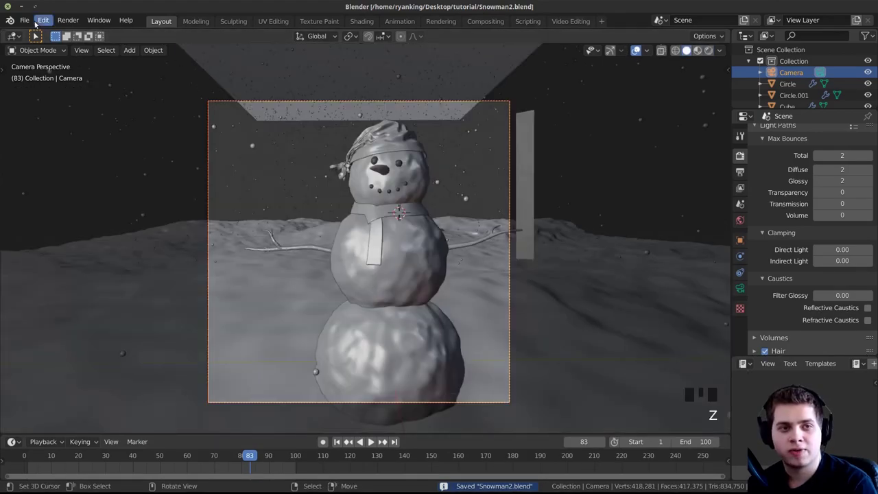
left_click(25, 20)
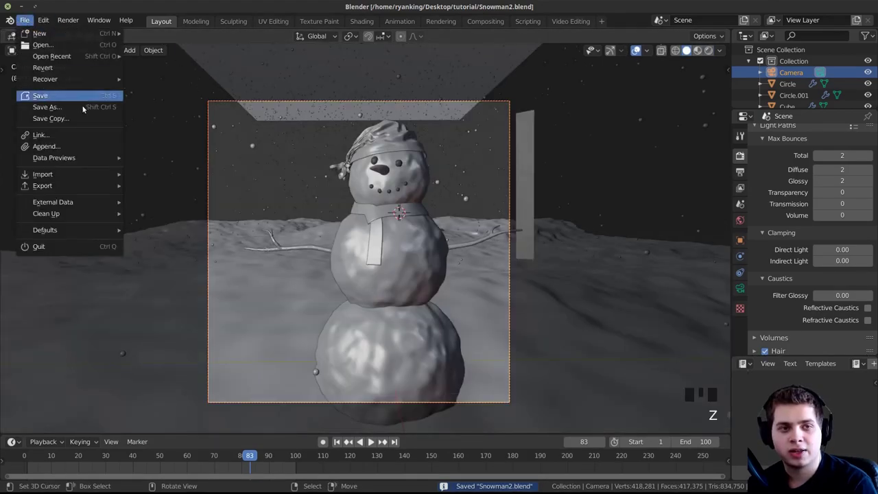
left_click(52, 92)
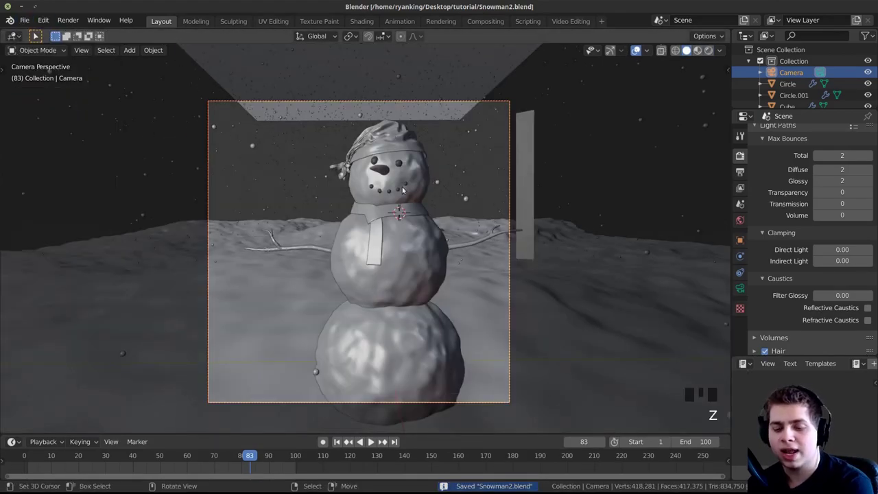
left_click(68, 20)
left_click(79, 44)
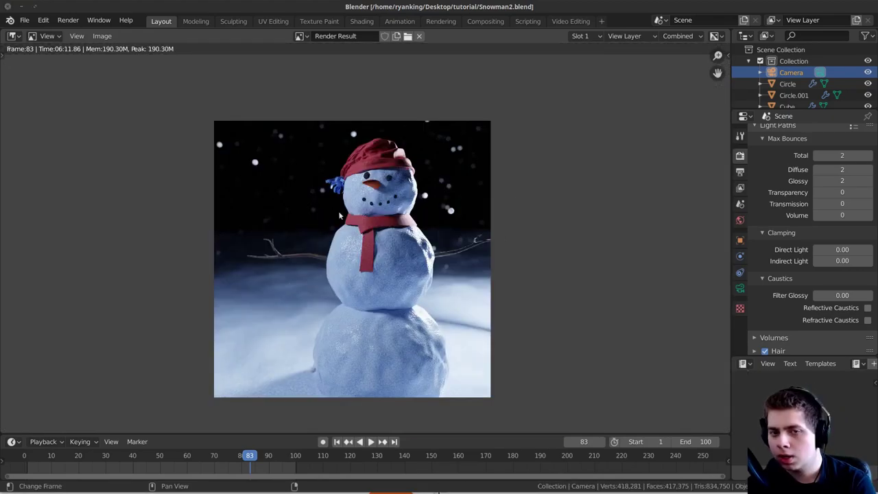
scroll(420, 221, "up", 1)
middle_click_drag(426, 219, 456, 213)
middle_click_drag(458, 152, 441, 154)
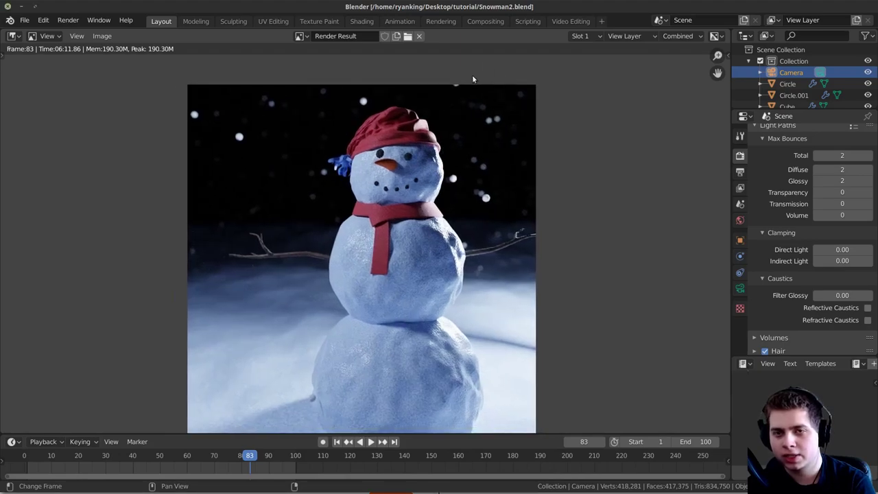
Step: Enable compositing nodes for the scene and spread the Render Layers and Composite nodes apart
left_click(484, 21)
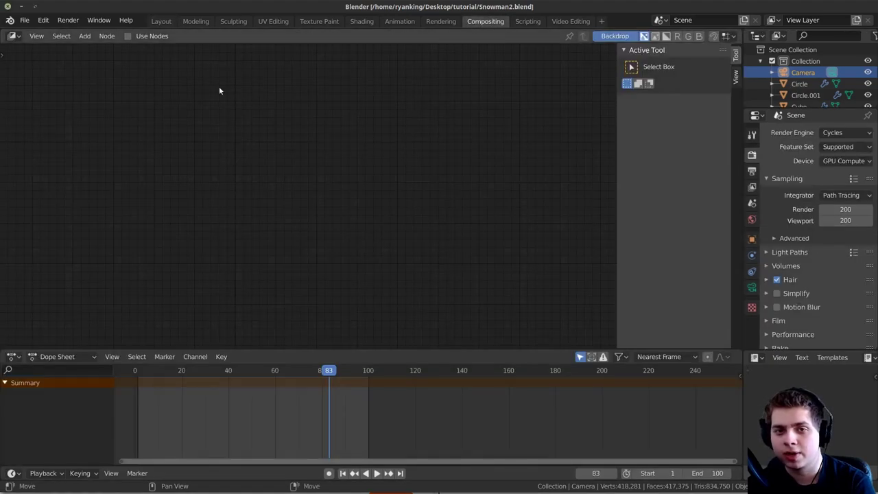
left_click(140, 37)
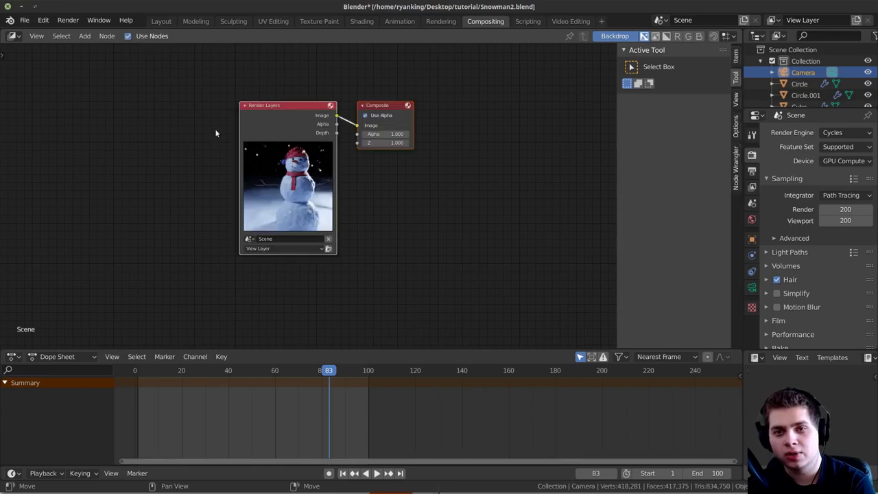
key("n")
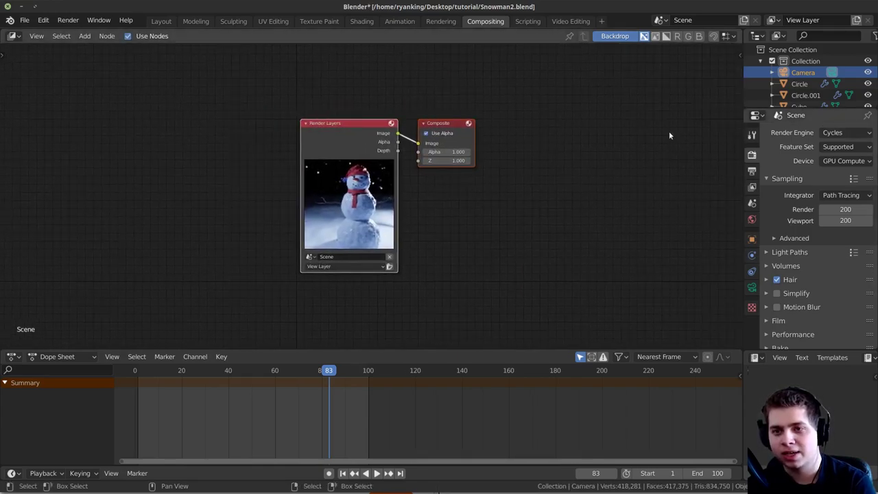
key("Home")
scroll(498, 157, "down", 2)
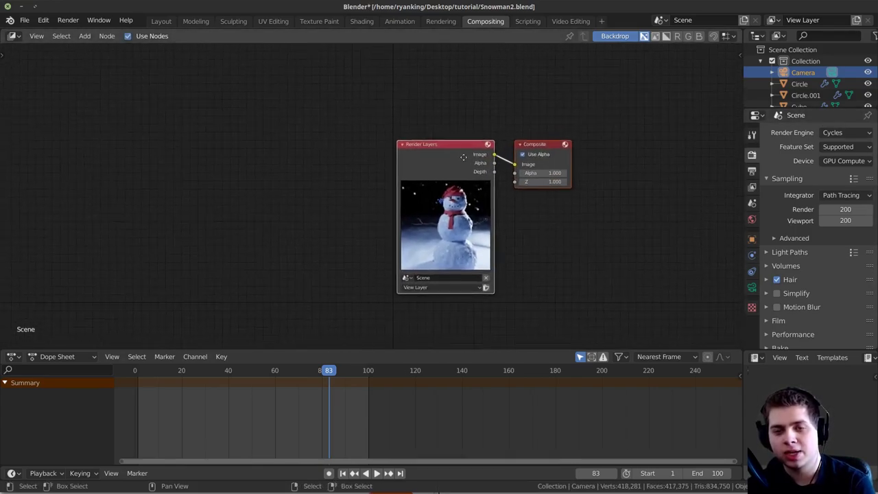
left_click_drag(450, 151, 251, 151)
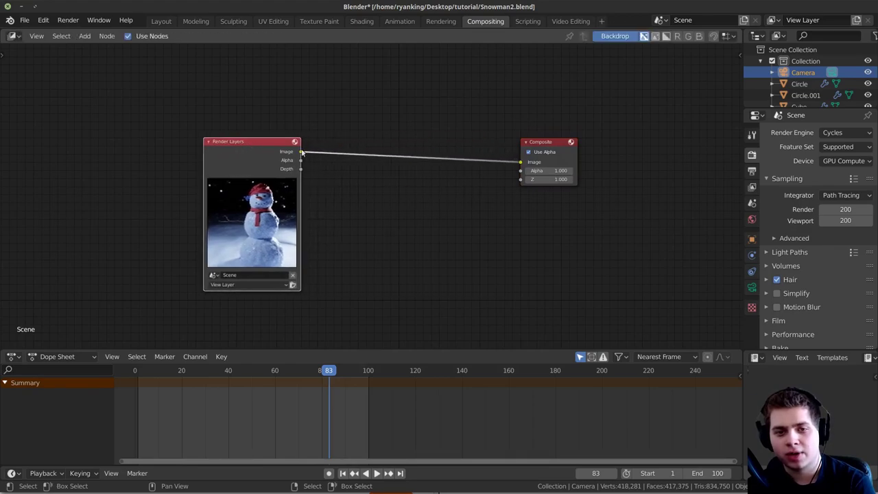
Step: Insert an RGB Curves node on the link between Render Layers and Composite
scroll(349, 120, "up", 1)
key("shift+a")
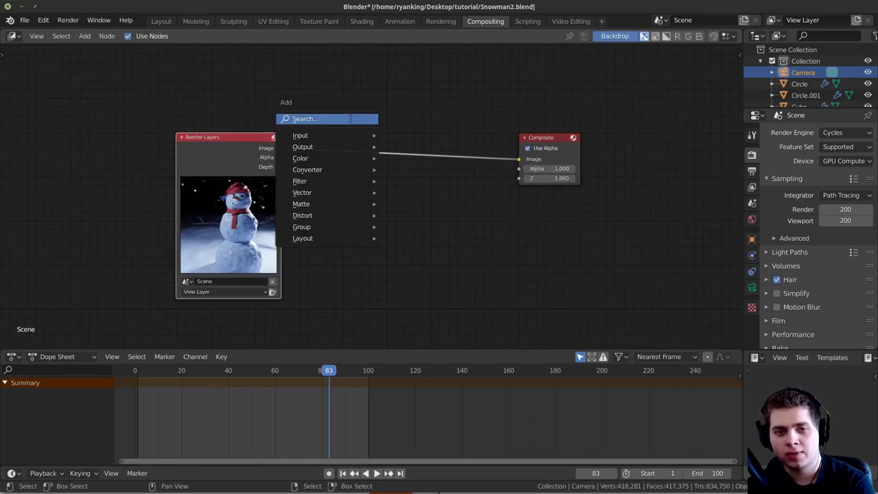
left_click(349, 119)
type("rgb")
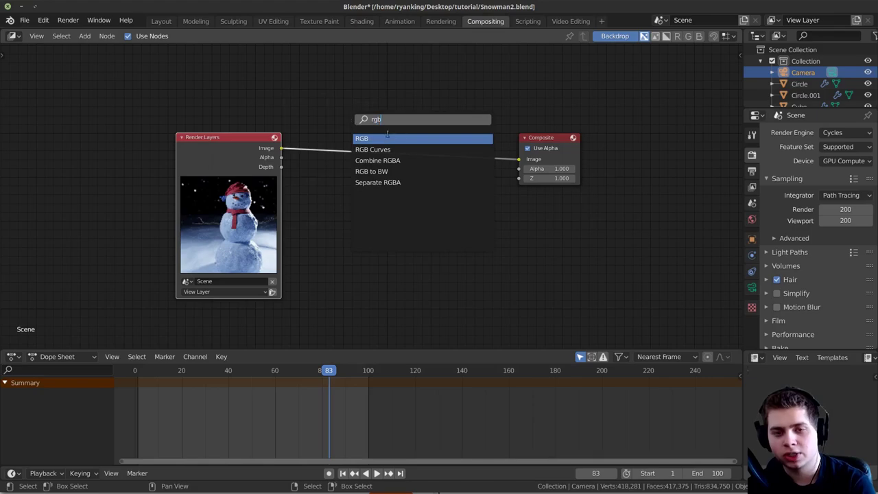
key("Down")
key("Return")
left_click(414, 147)
middle_click_drag(439, 147, 405, 175)
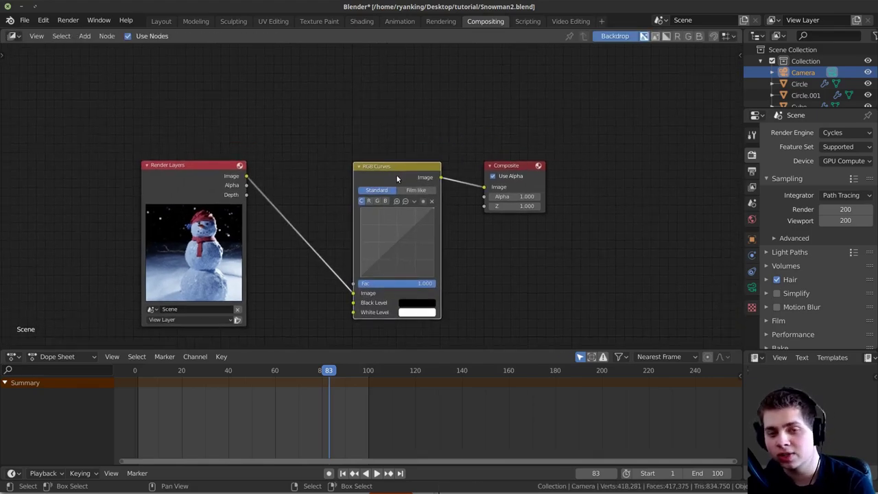
Step: Connect a Viewer node to the RGB Curves output and shrink the backdrop to show the whole render
middle_click_drag(429, 175, 423, 196)
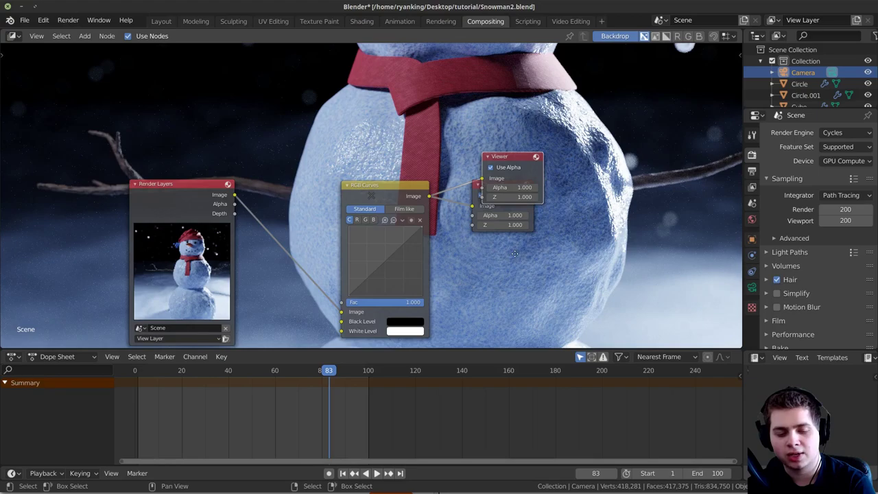
scroll(484, 254, "up", 1)
middle_click_drag(472, 220, 461, 198)
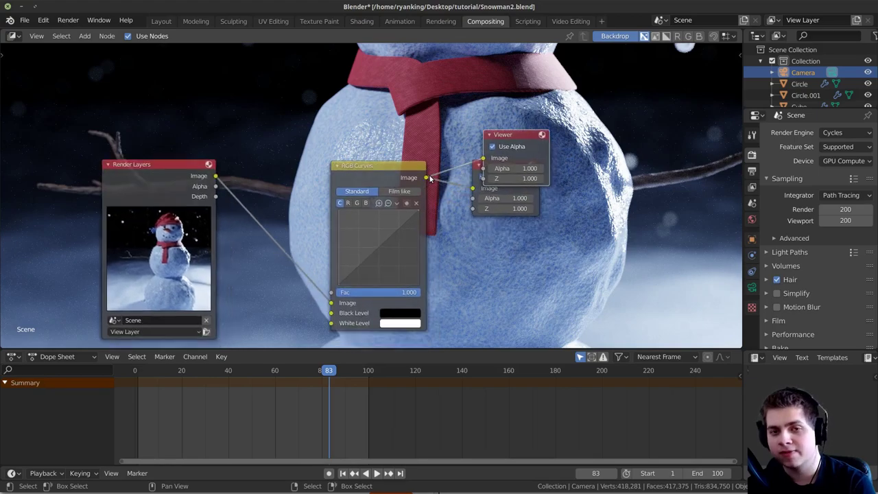
key("v")
key("v")
key("v")
key("v")
key("v")
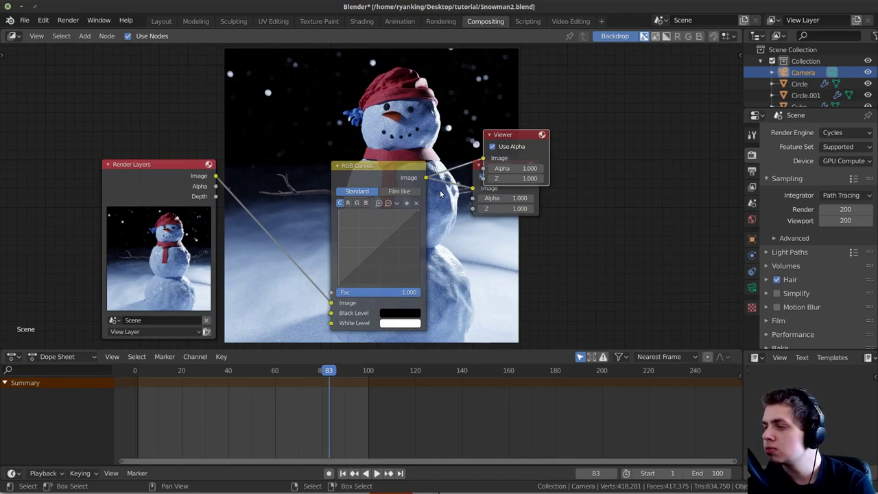
Step: Shape the combined RGB curve into an S, raising an upper point and placing a lower point at about X 0.38, Y 0.38
middle_click_drag(323, 194, 371, 195)
scroll(414, 236, "up", 3)
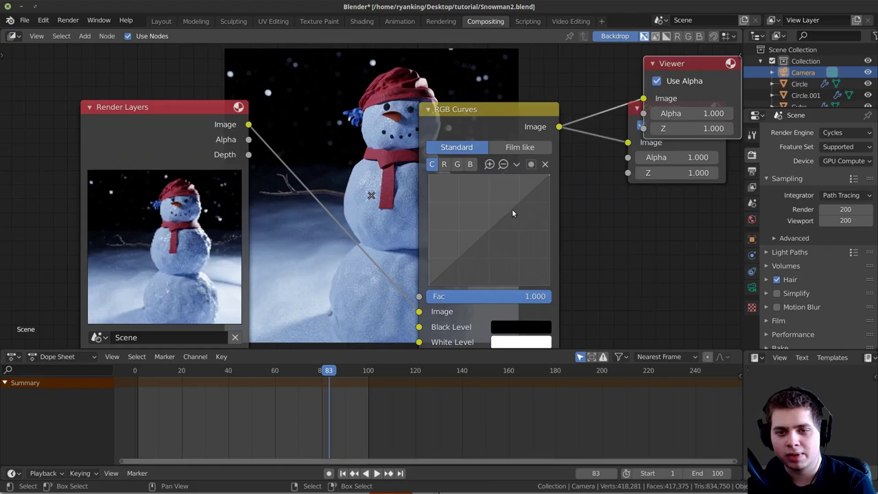
left_click_drag(503, 217, 497, 200)
mouse_move(466, 248)
left_mouse_down()
mouse_move(471, 242)
mouse_move(480, 250)
mouse_move(474, 244)
left_mouse_up()
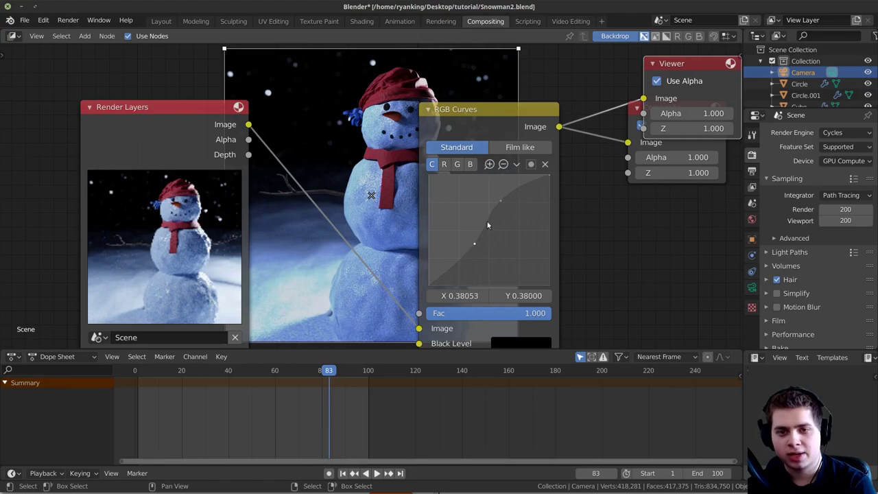
left_click_drag(500, 201, 497, 199)
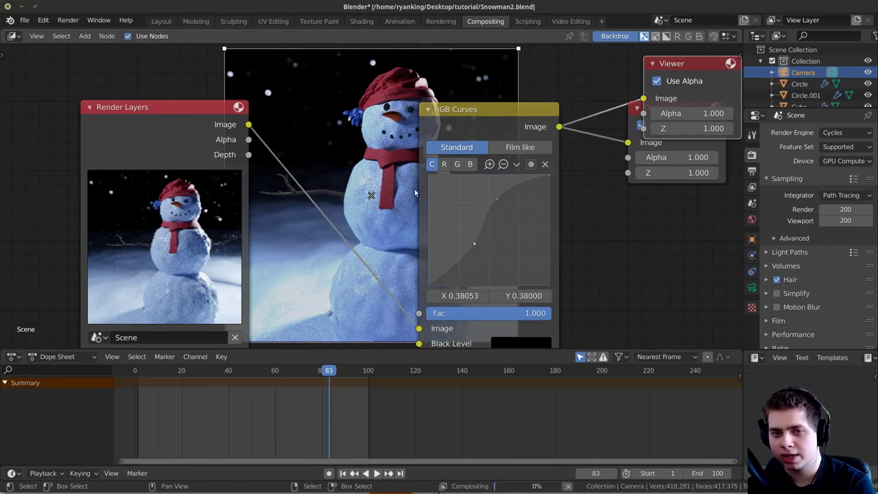
Step: Move the Render Layers node farther away and insert a Glare node on the link between Render Layers and RGB Curves
middle_click_drag(472, 213, 542, 249)
scroll(532, 238, "down", 1)
scroll(532, 237, "down", 3)
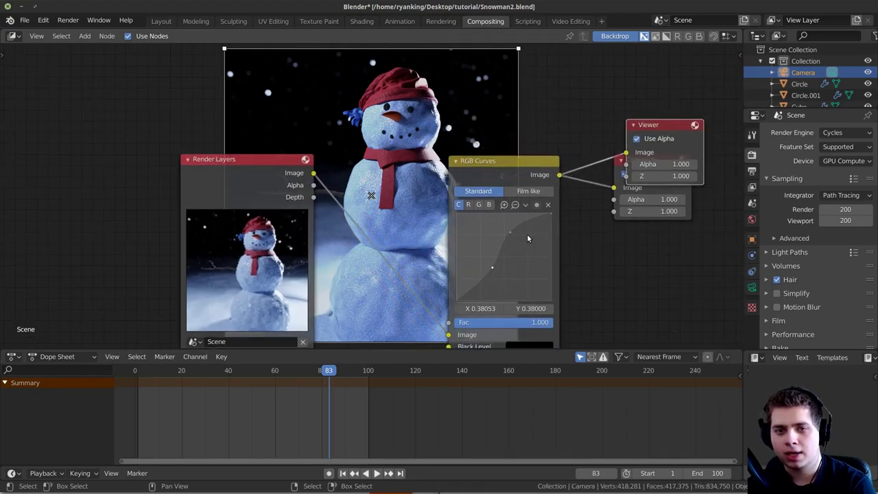
left_click_drag(241, 189, 220, 189)
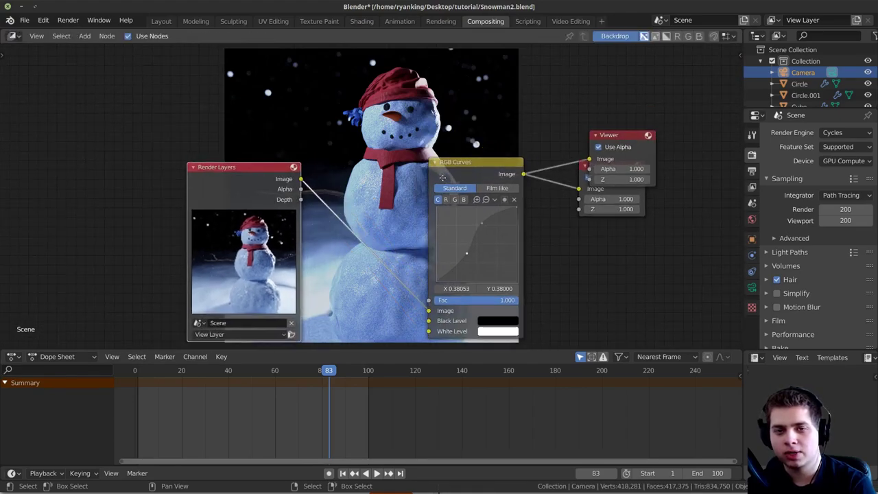
middle_click_drag(405, 171, 365, 178)
scroll(363, 164, "up", 2)
key("shift+a")
left_click(350, 128)
type("gl")
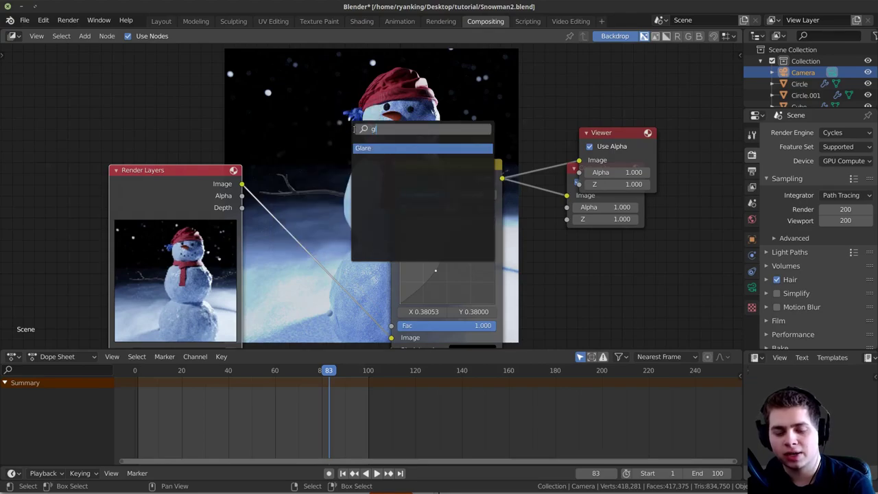
left_click(387, 149)
left_click(336, 210)
Step: Set the Glare node's type to Fog Glow and its quality to High
scroll(350, 185, "up", 2)
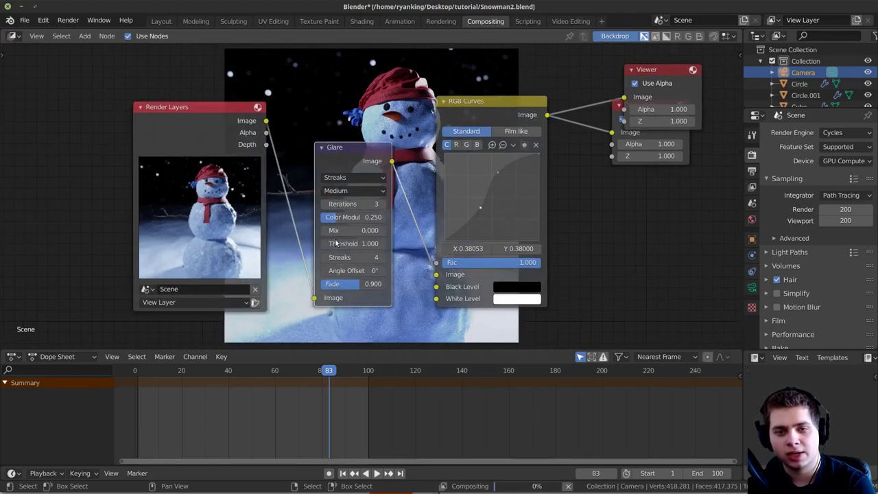
left_click(350, 175)
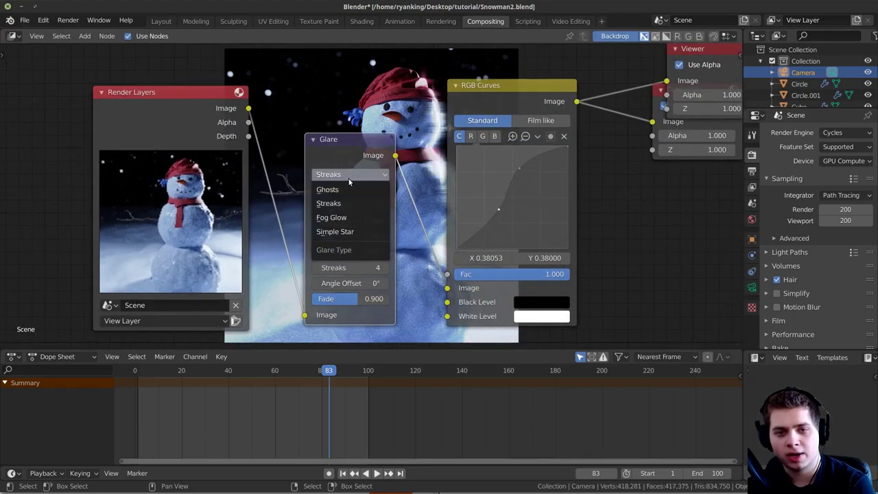
left_click(355, 218)
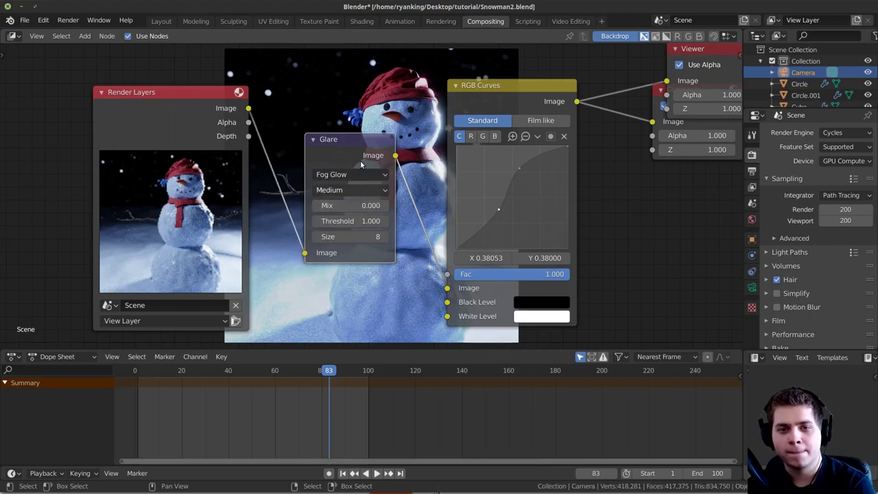
middle_click_drag(387, 115, 447, 160)
middle_click_drag(419, 235, 397, 249)
left_click(387, 248)
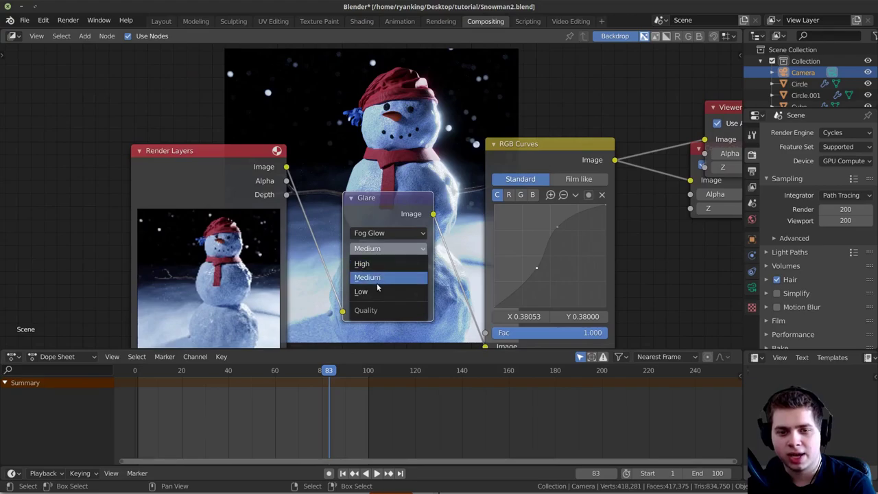
left_click(376, 265)
middle_click_drag(401, 180, 409, 207)
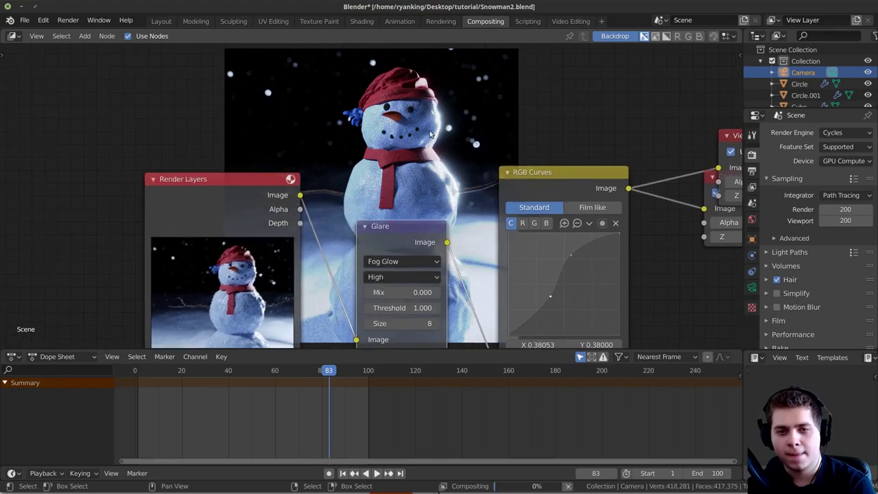
middle_click_drag(461, 147, 451, 153)
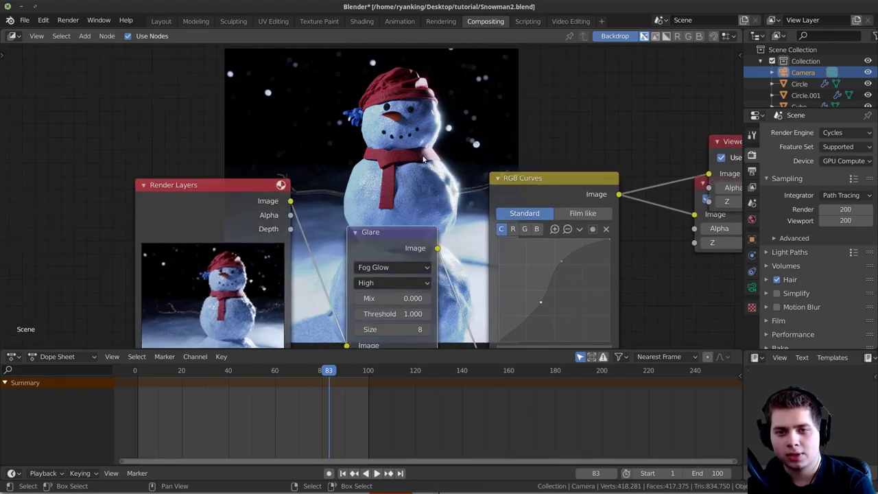
Step: Make room beside the Render Layers node and insert a Denoise node on the link between Render Layers and Glare
scroll(439, 224, "down", 4)
scroll(342, 198, "up", 3)
left_click_drag(281, 210, 197, 210)
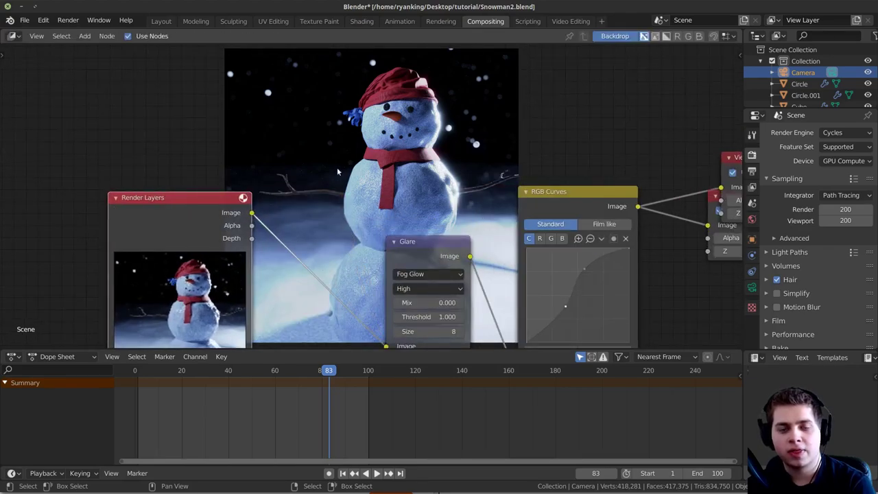
key("shift+a")
left_click(328, 158)
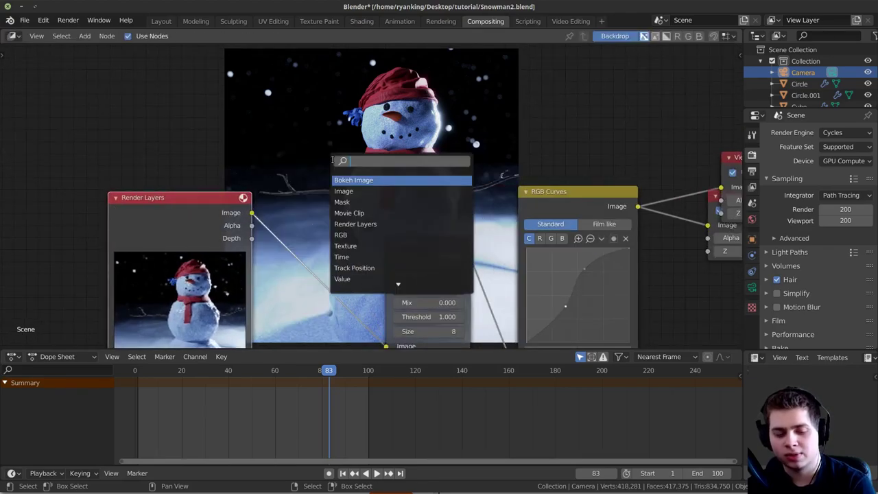
type("de")
left_click(365, 201)
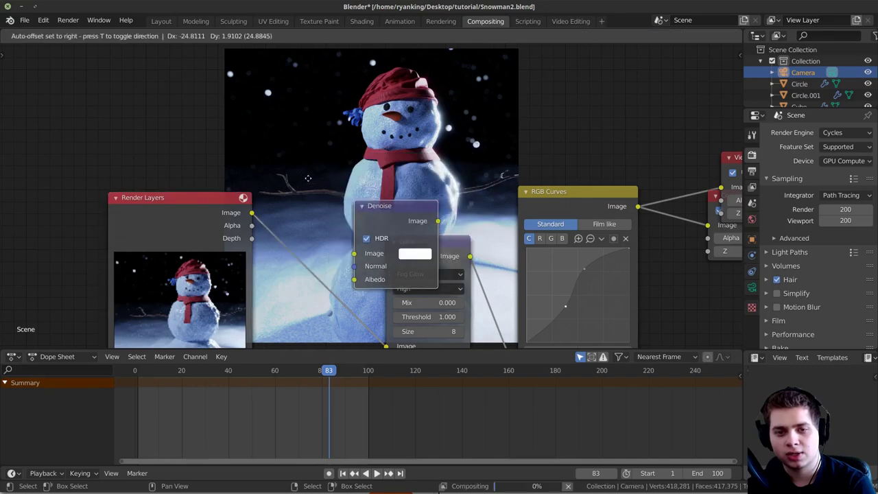
left_click(300, 237)
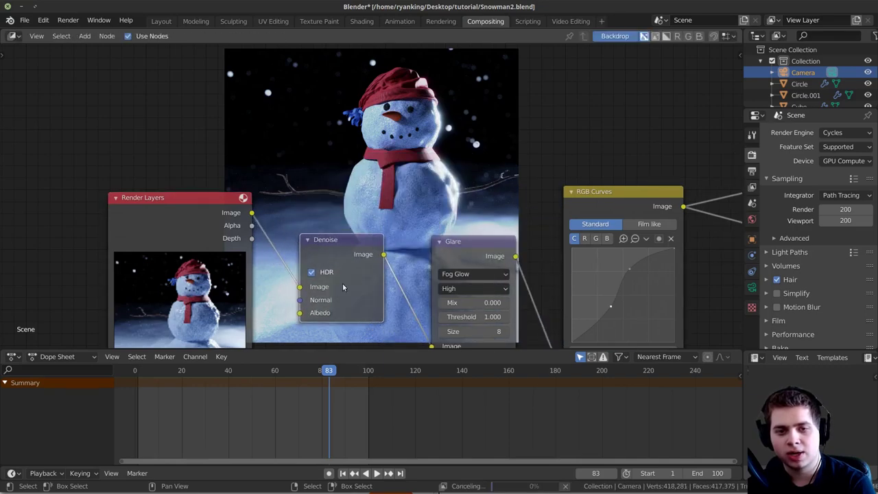
left_click_drag(335, 245, 330, 243)
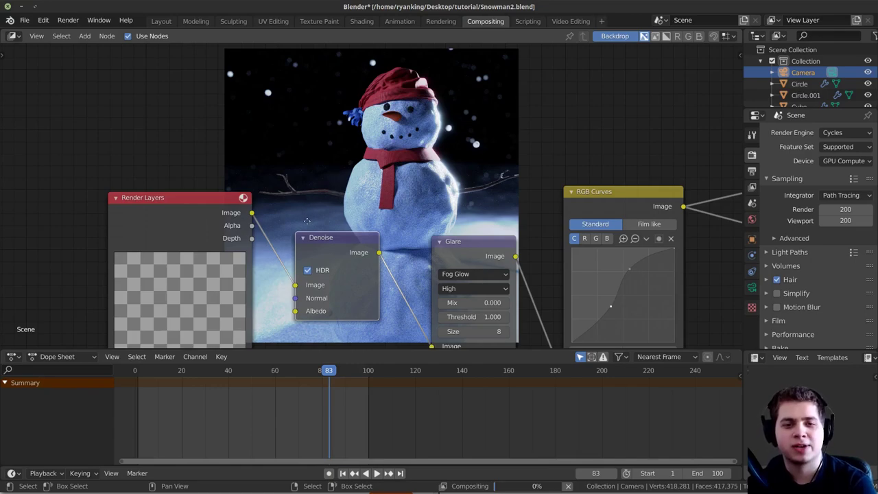
Step: Switch to the Rendering workspace and display the Viewer Node image instead of the Render Result
middle_click_drag(318, 197, 316, 210)
scroll(462, 251, "down", 1)
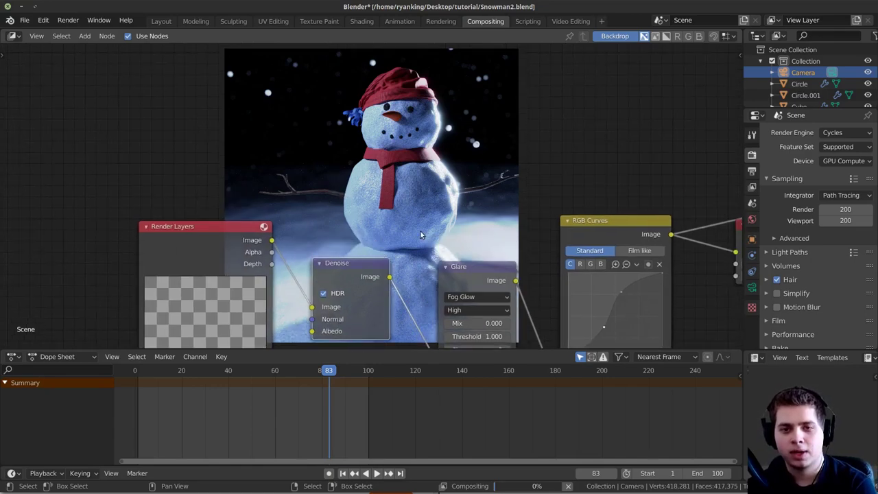
scroll(421, 231, "down", 2)
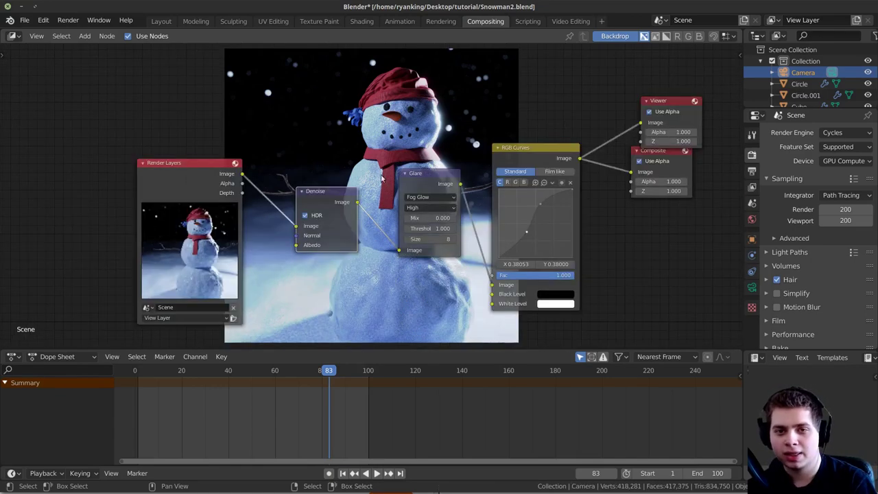
left_click(441, 21)
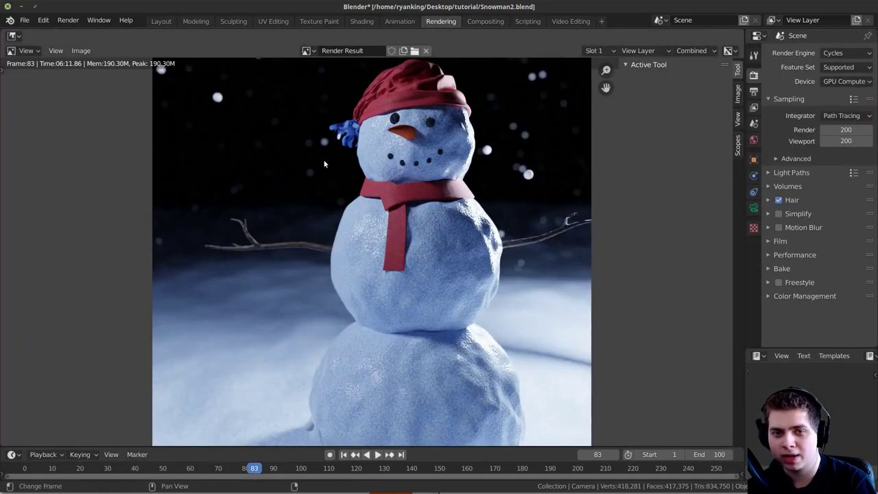
left_click(306, 51)
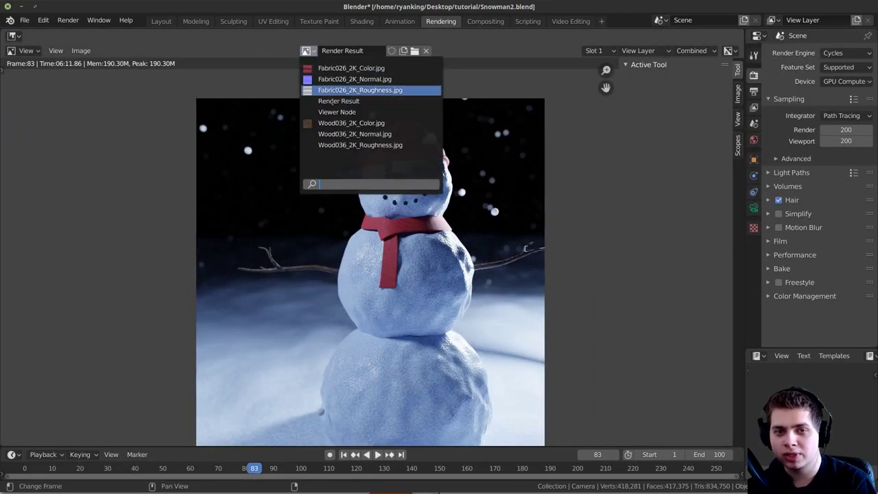
left_click(336, 111)
scroll(436, 222, "up", 1)
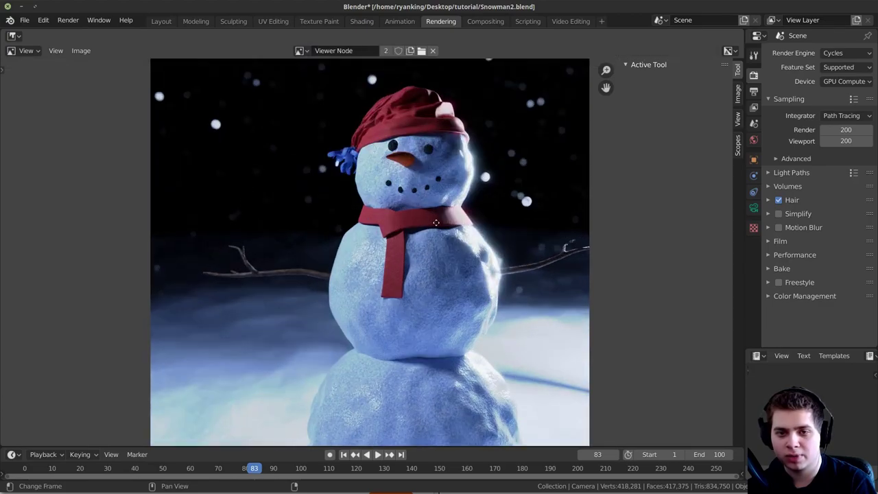
scroll(436, 227, "down", 1)
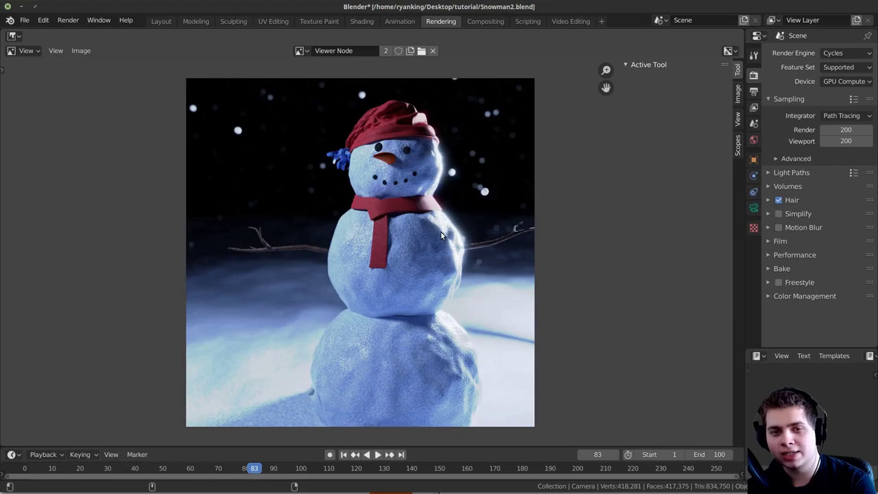
Step: Save the composited image as a PNG named Snowman in the tutorial folder
key("shift+alt+s")
type("Sno")
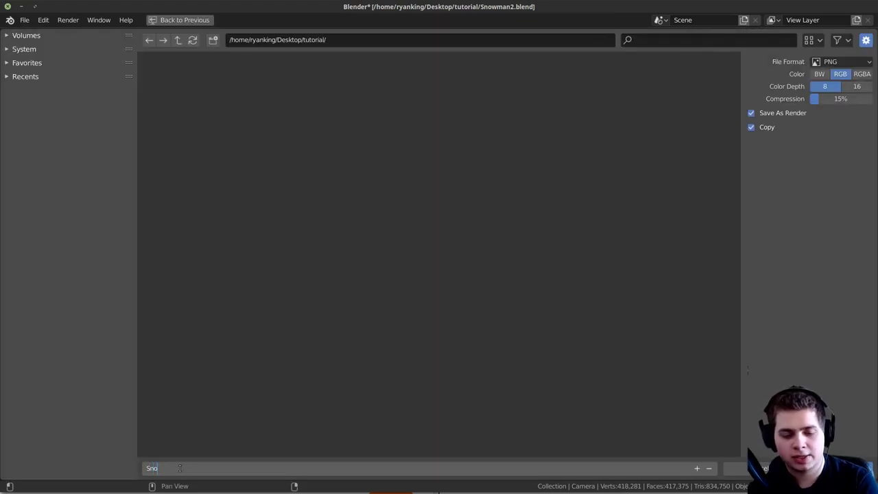
type("wman")
key("Return")
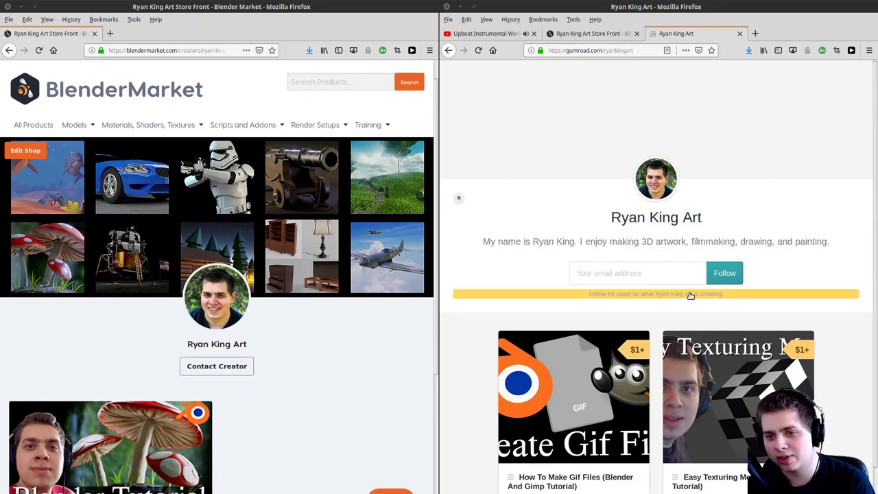
Step: Switch to Firefox and look over the tutorial products on the creator's Blender Market and Gumroad store pages
scroll(690, 295, "down", 2)
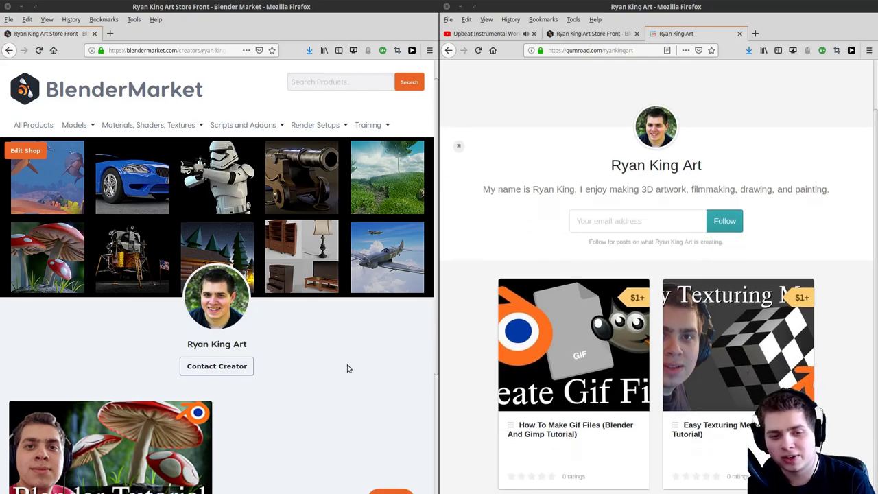
scroll(330, 367, "down", 1)
scroll(308, 353, "down", 1)
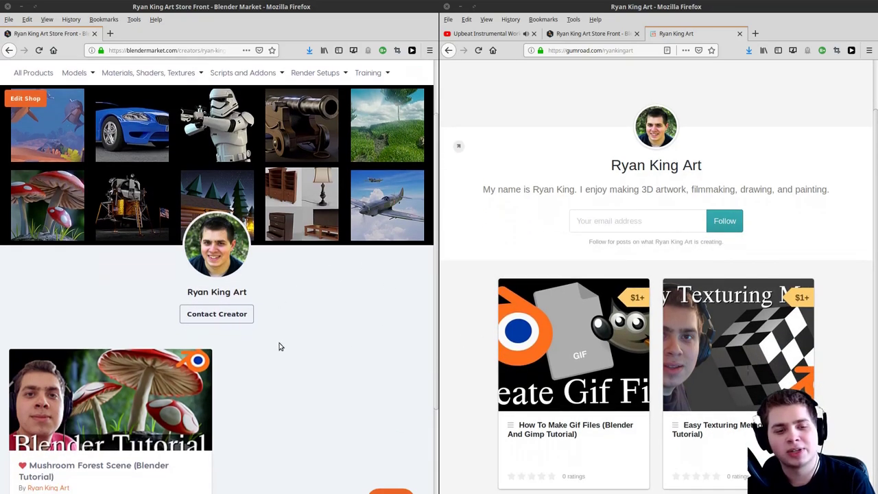
scroll(305, 319, "down", 1)
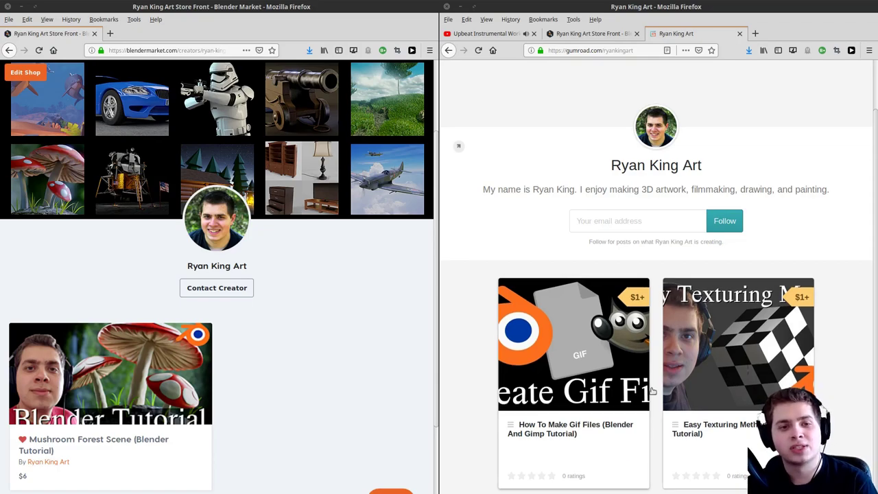
scroll(234, 317, "up", 3)
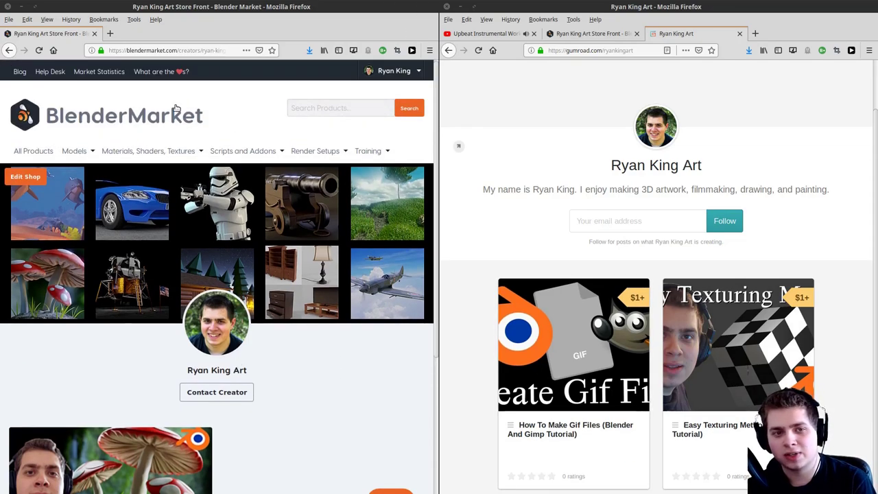
scroll(578, 162, "up", 1)
scroll(628, 233, "up", 1)
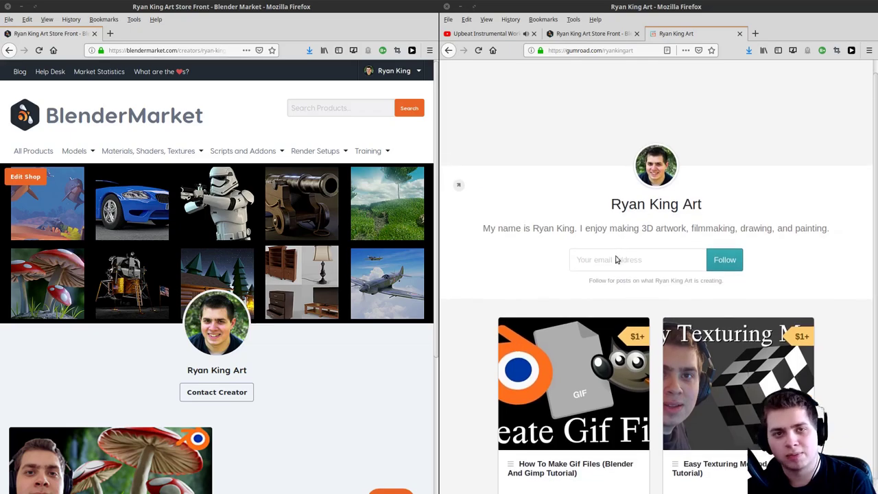
scroll(411, 288, "down", 1)
scroll(496, 343, "down", 2)
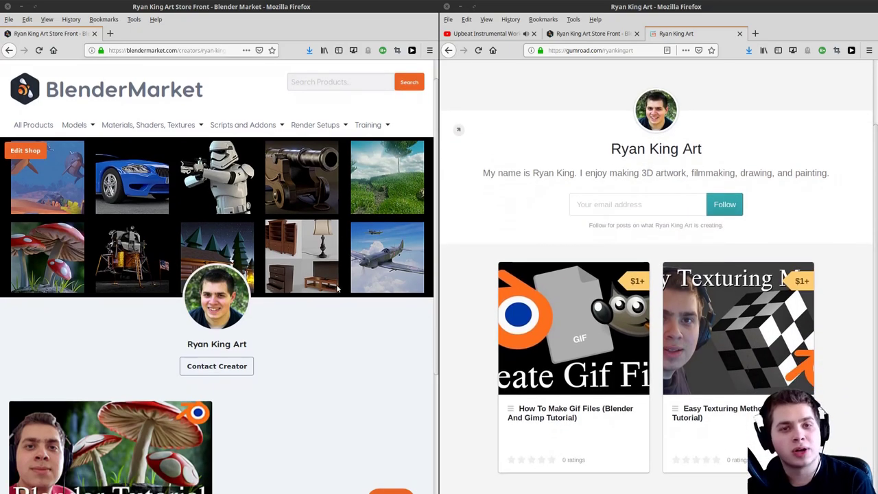
scroll(337, 288, "down", 3)
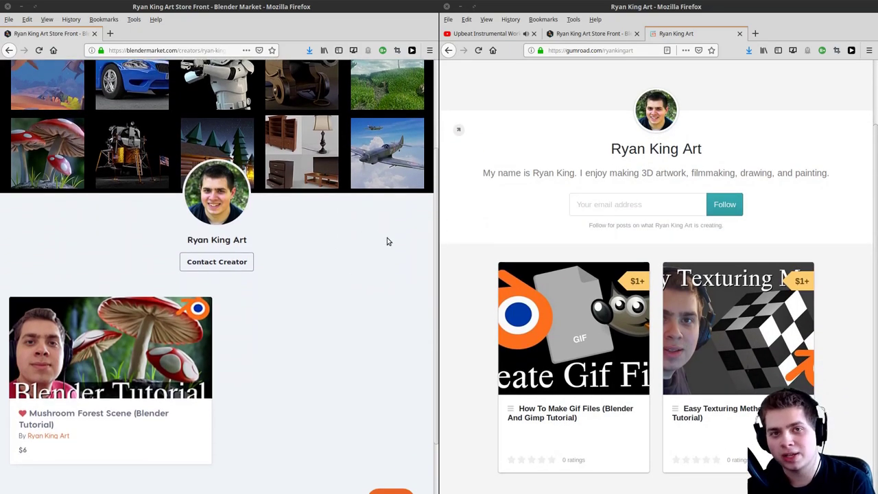
mouse_move(557, 273)
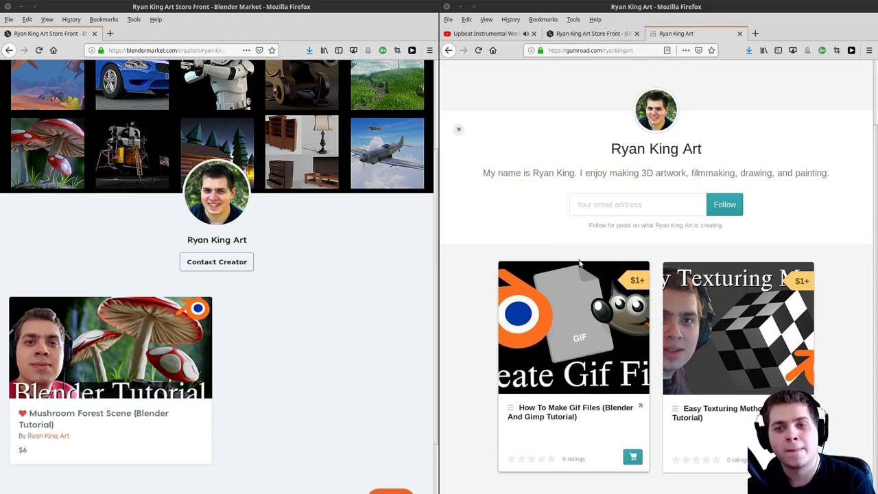